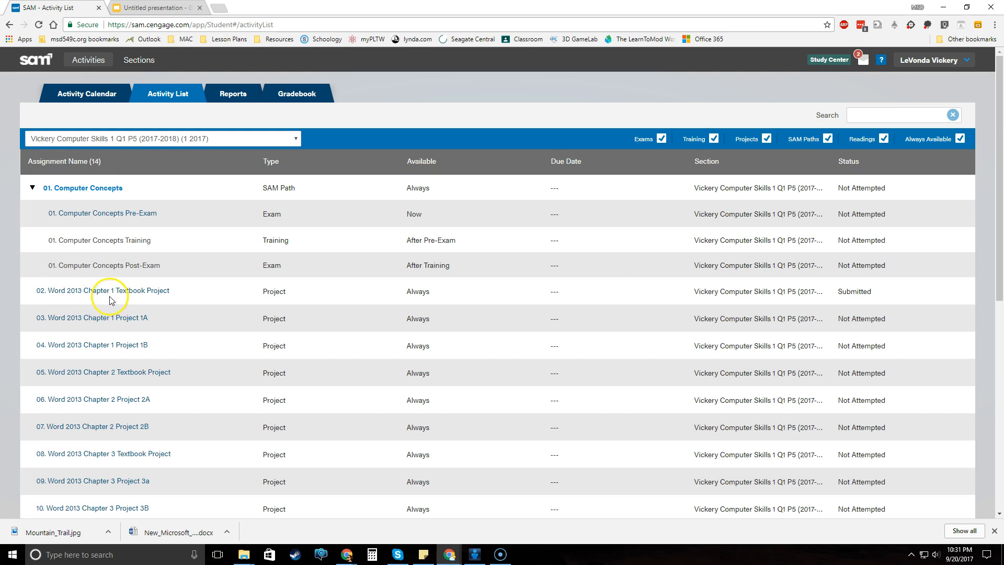
Start the 02. Word 2013 Chapter 1 Textbook Project and download its Word start file and Mountain_Trail.jpg
click(84, 292)
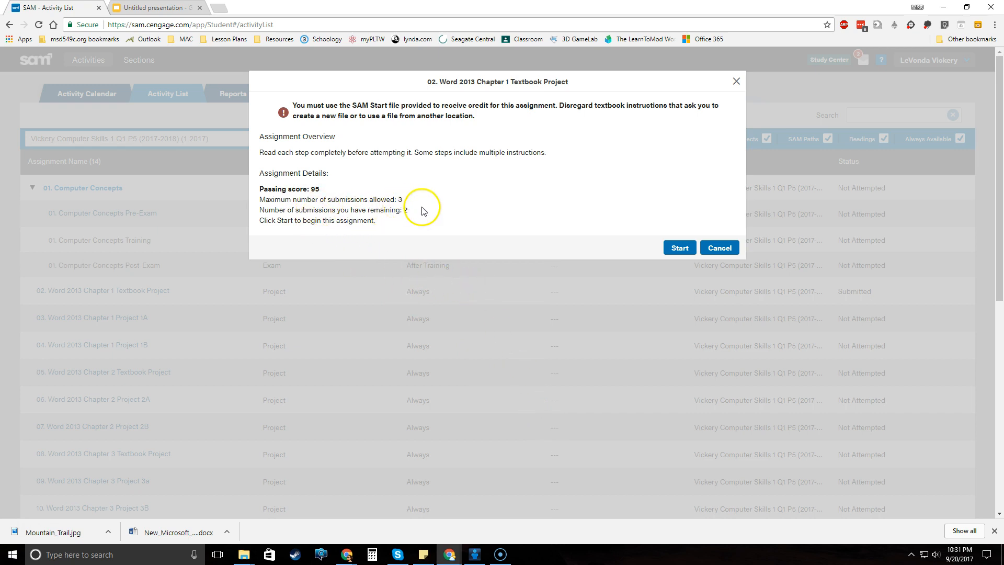
click(676, 251)
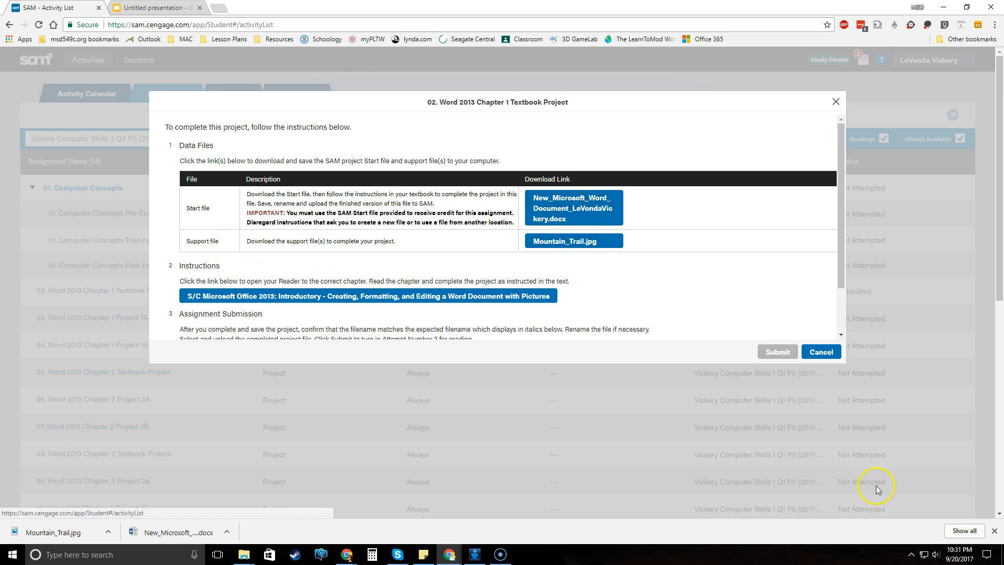
click(994, 530)
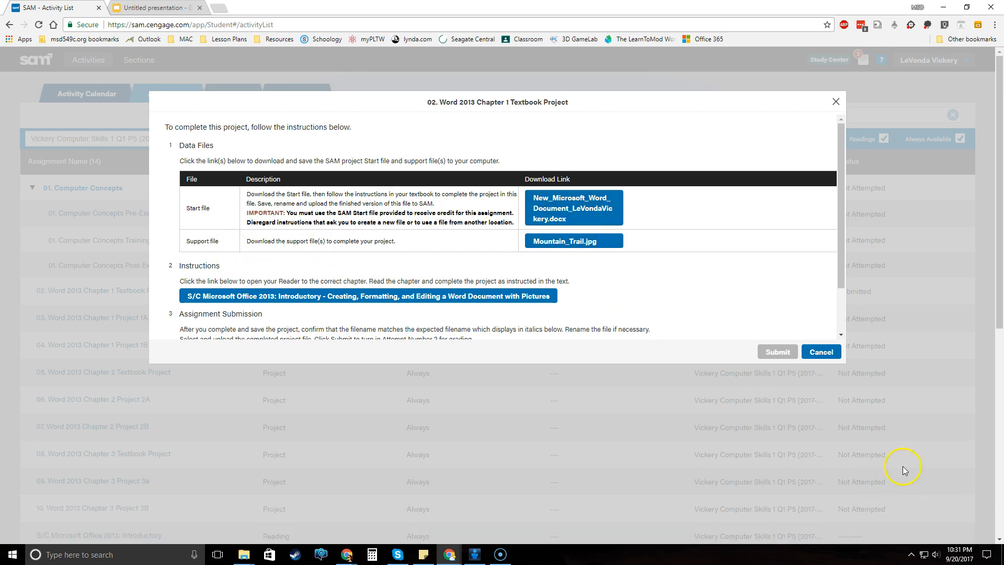
click(583, 219)
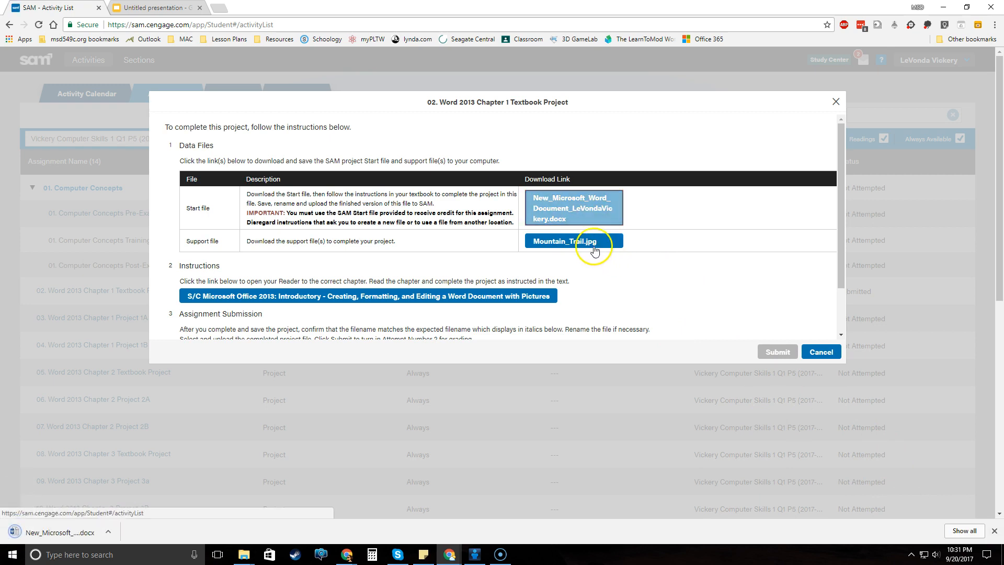
click(555, 242)
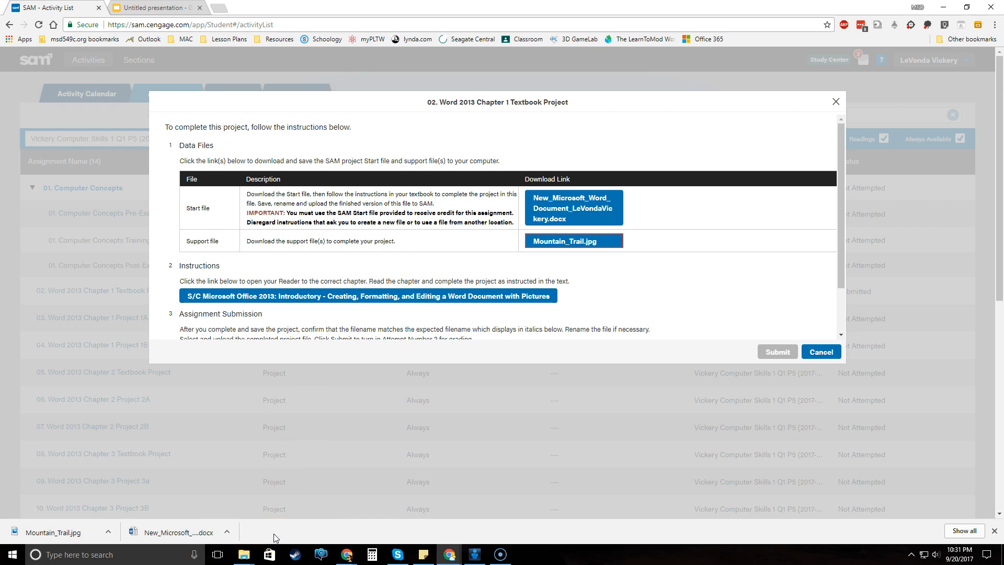
Show the downloaded start document in its folder and cut both it and the Mountain_Trail picture
click(228, 532)
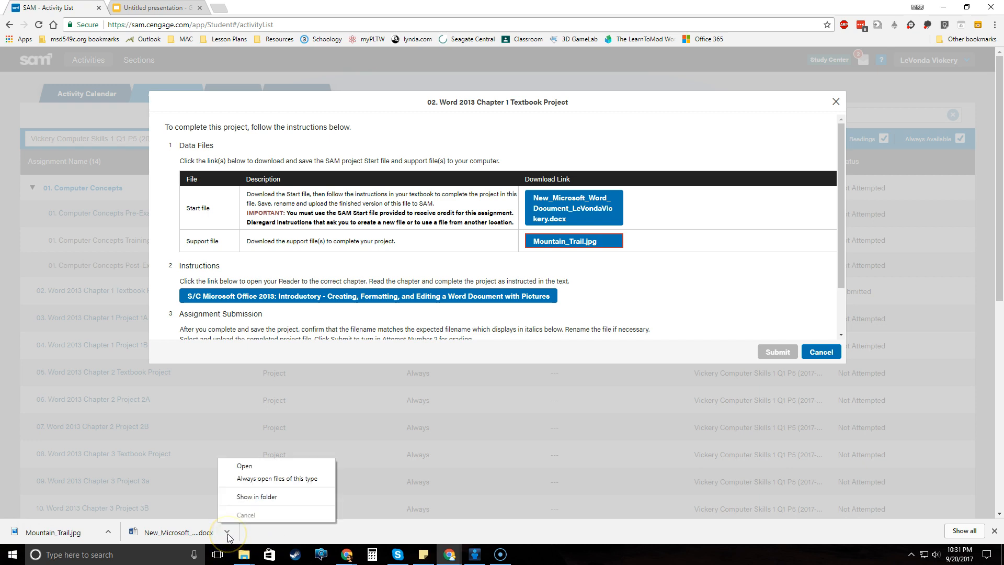
click(268, 498)
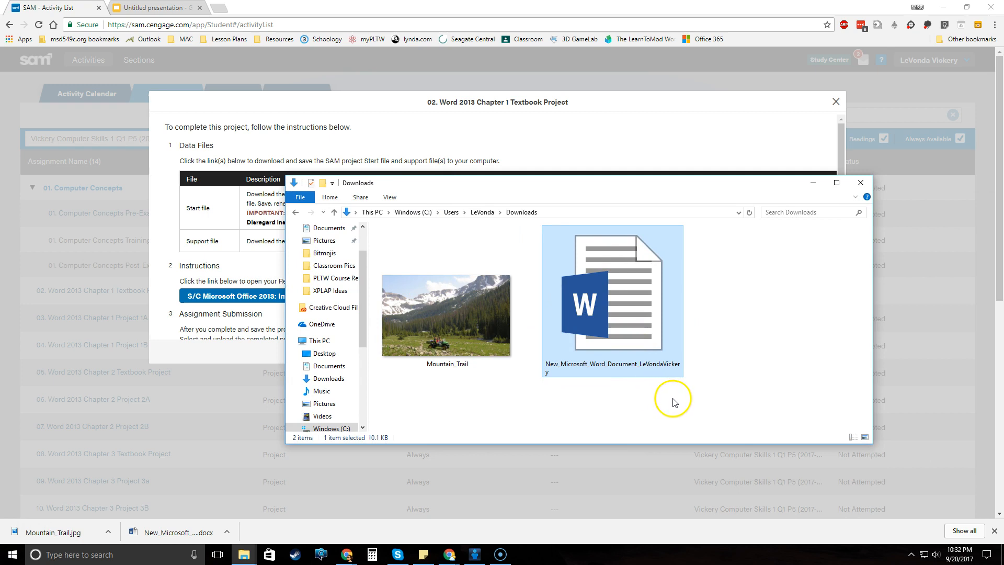
drag(701, 395, 402, 287)
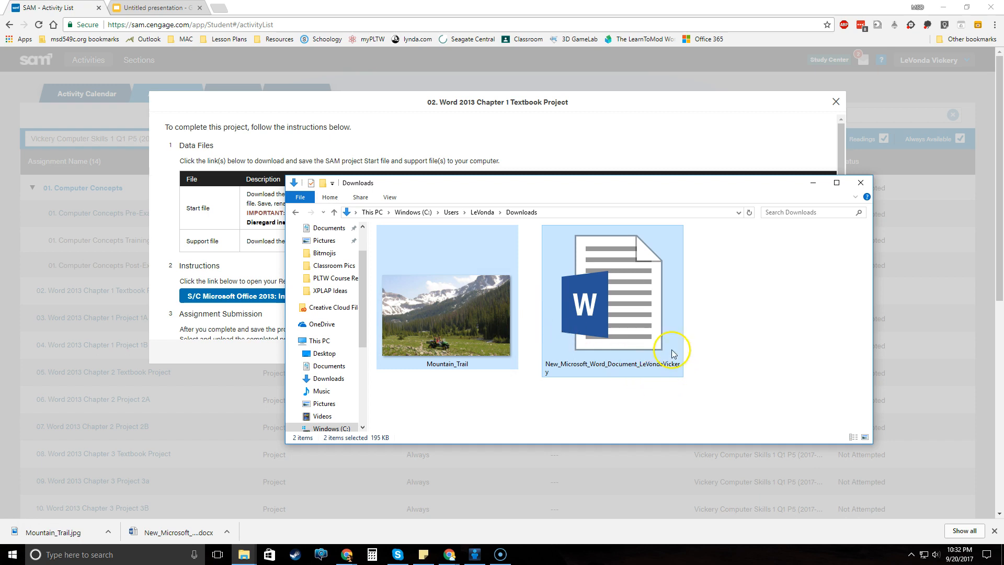
right_click(622, 339)
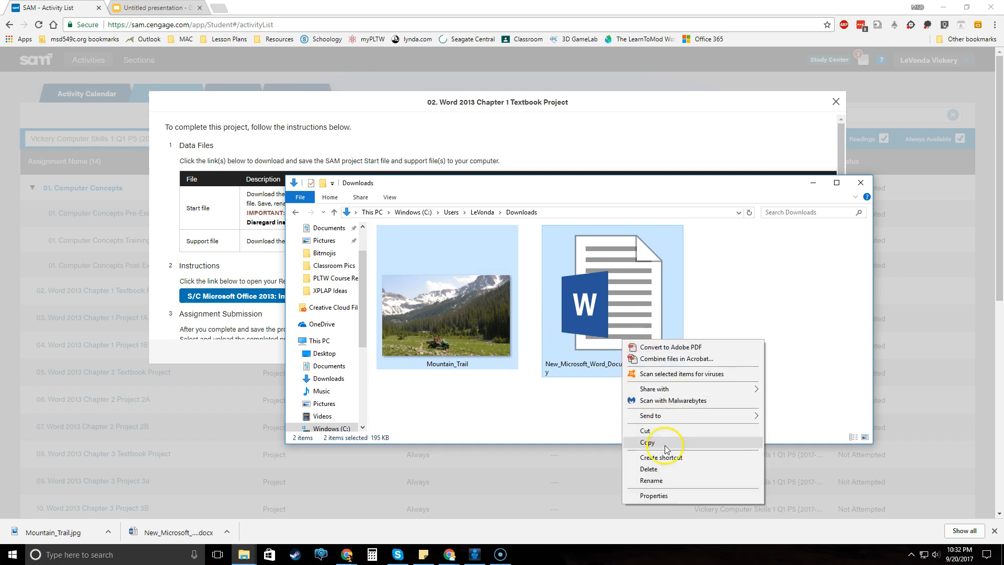
click(657, 430)
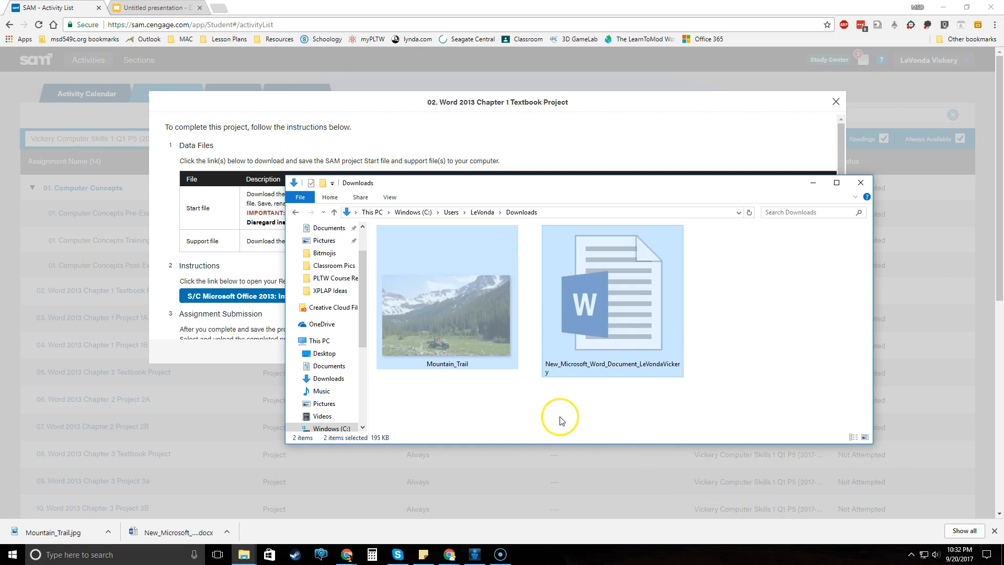
Paste the cut files into the 02. Chapter 1 Textbook Project folder under Computer Skills, 1. Word on USB Drive (F:)
drag(366, 325, 369, 372)
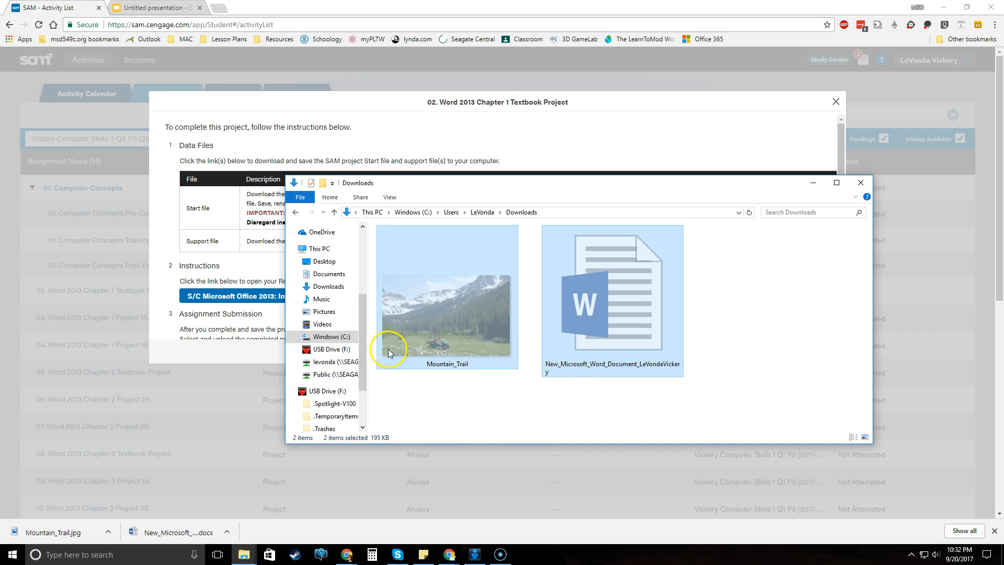
click(341, 352)
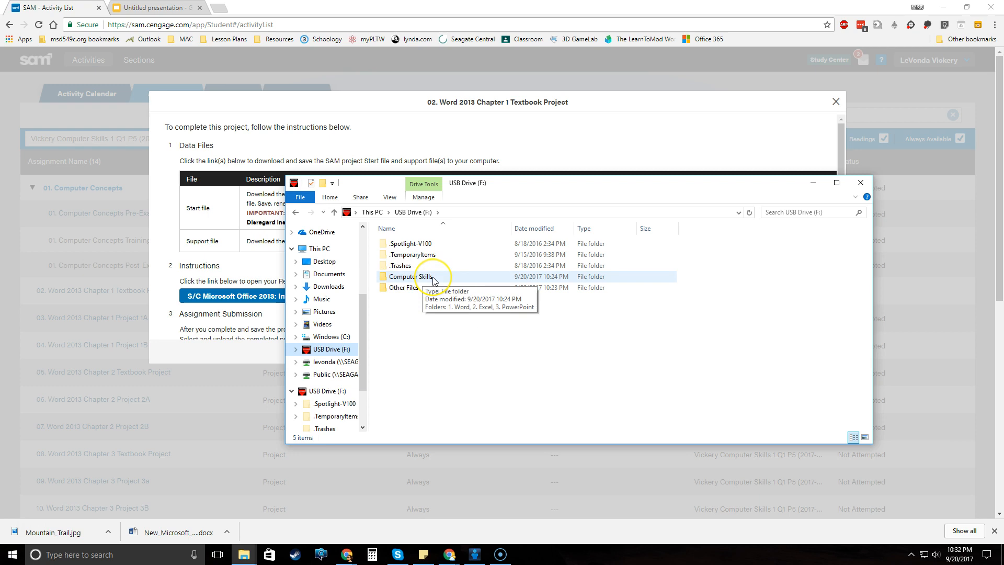
double_click(433, 278)
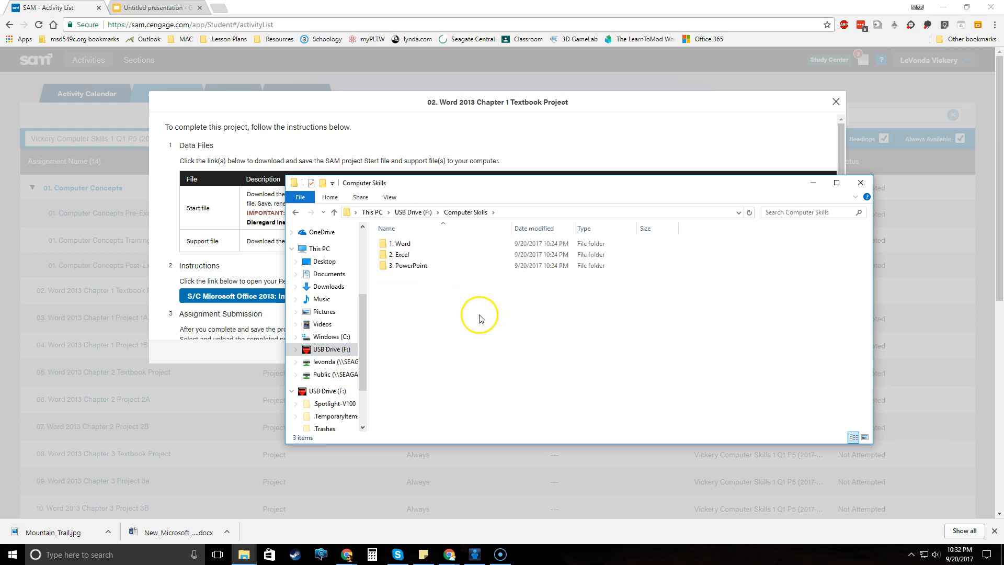
double_click(407, 246)
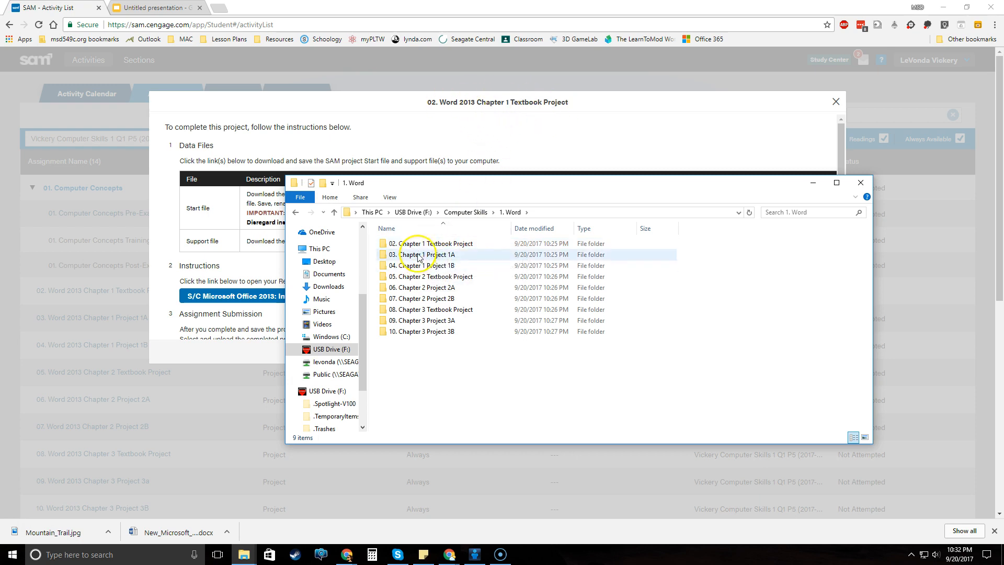
double_click(416, 243)
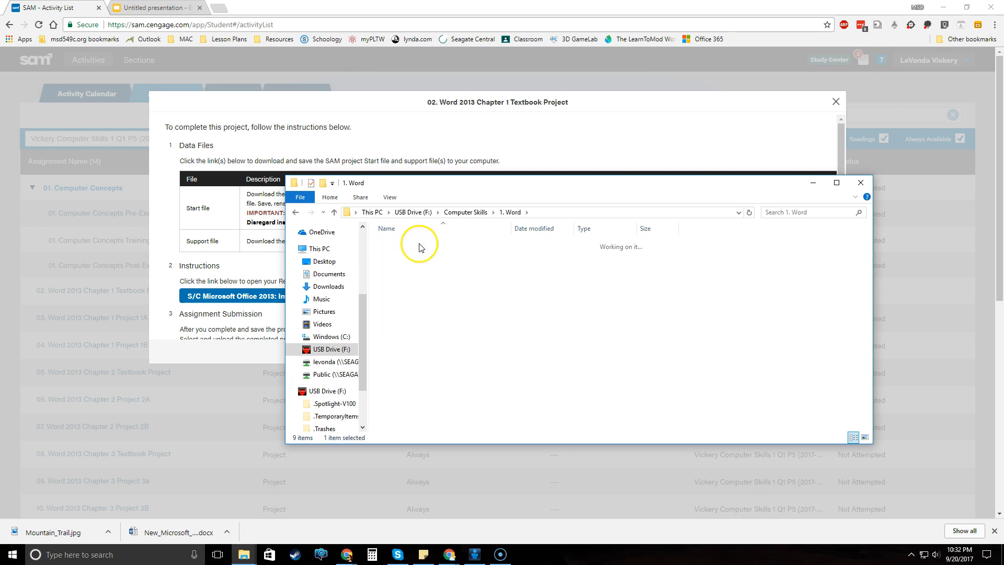
right_click(433, 274)
click(472, 348)
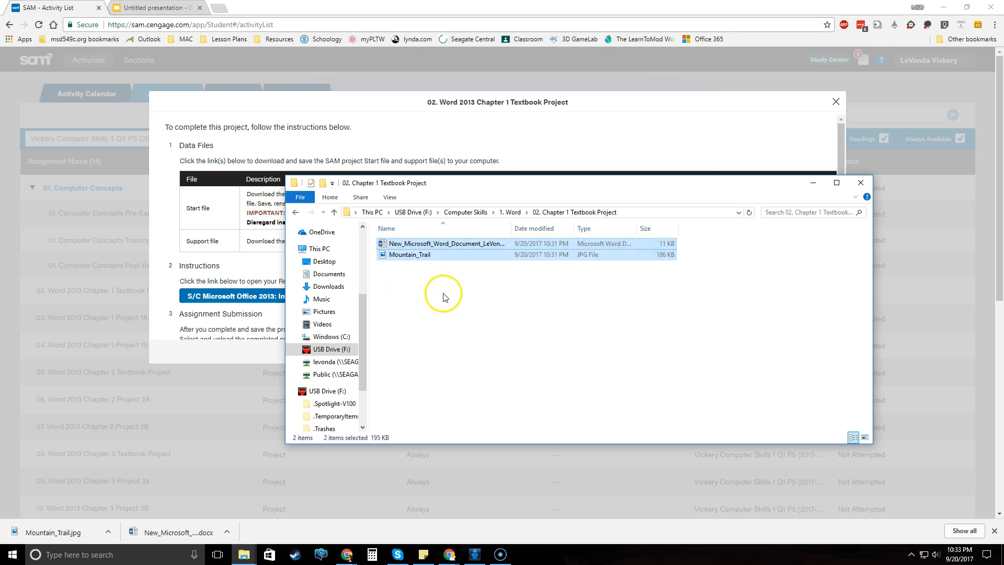
click(453, 290)
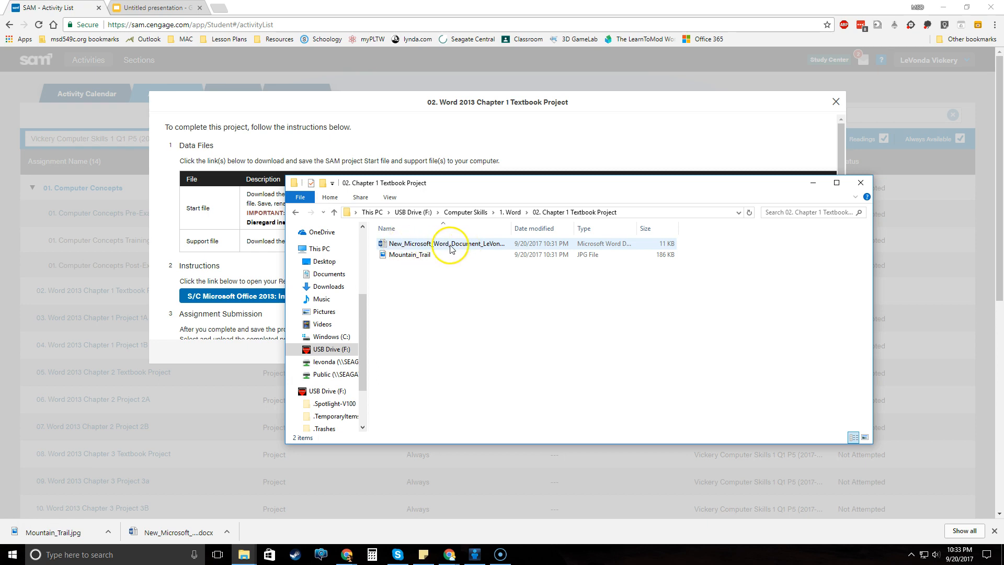
Open the Word start document from the USB project folder in a maximized window and return to the assignment page
double_click(496, 247)
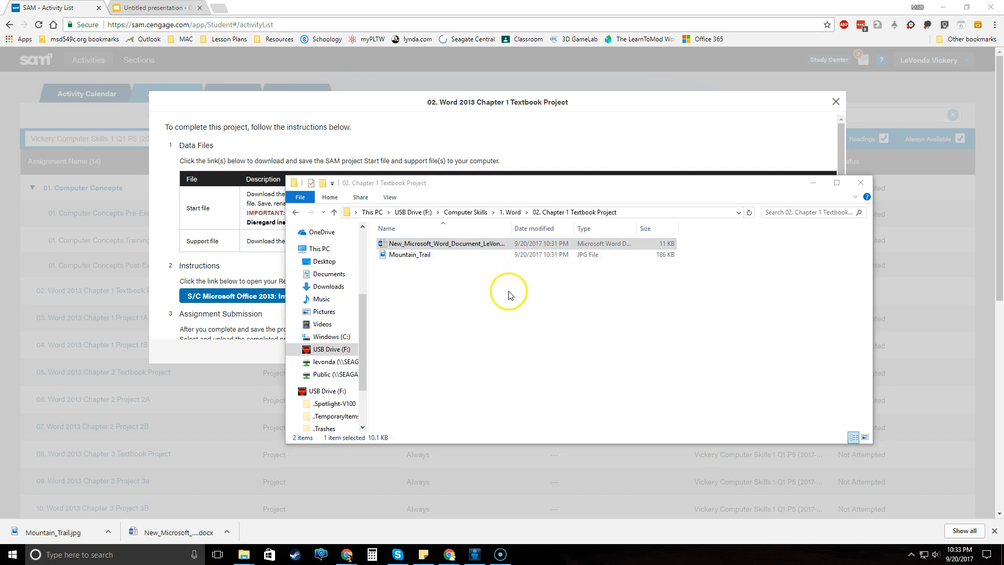
click(811, 184)
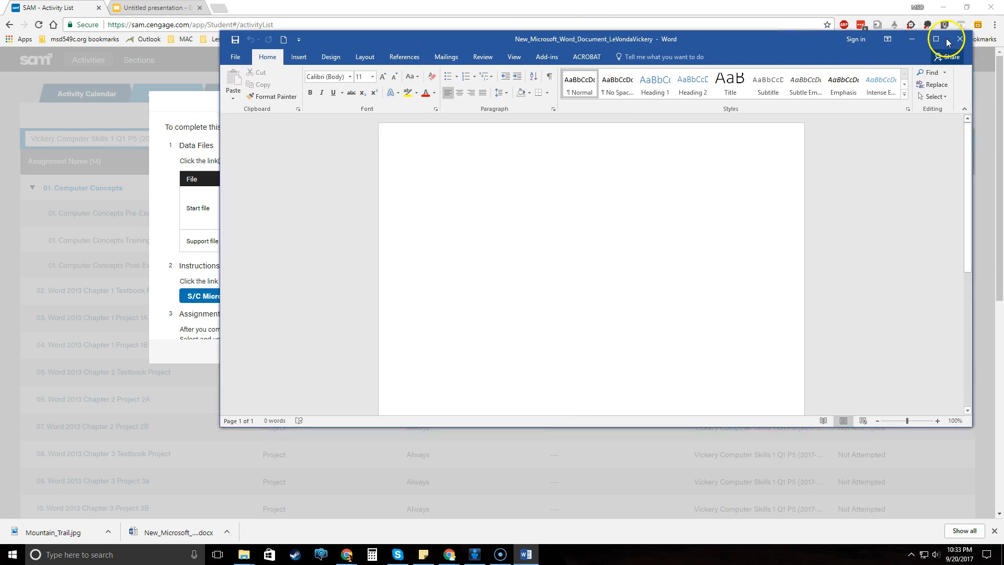
click(944, 38)
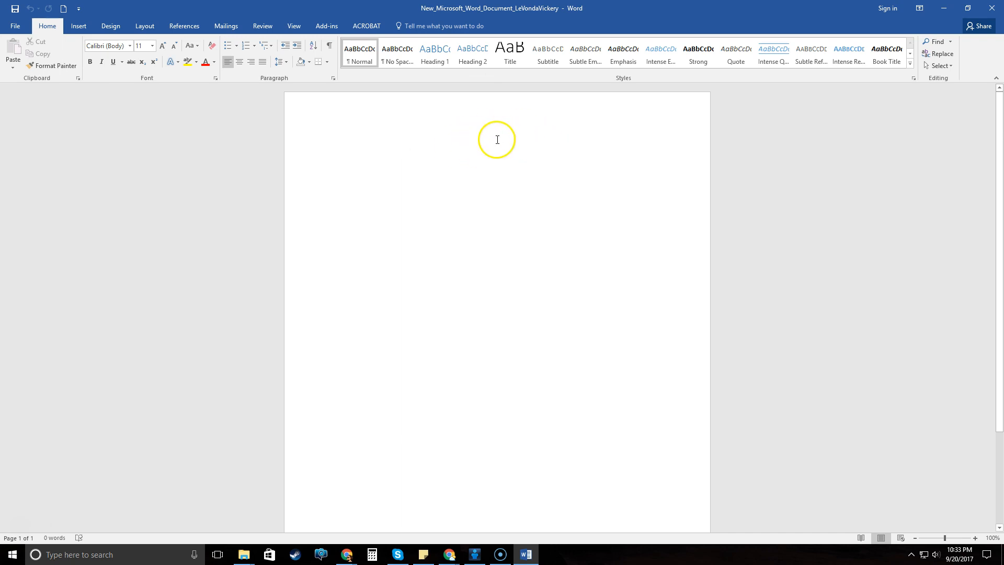
click(942, 11)
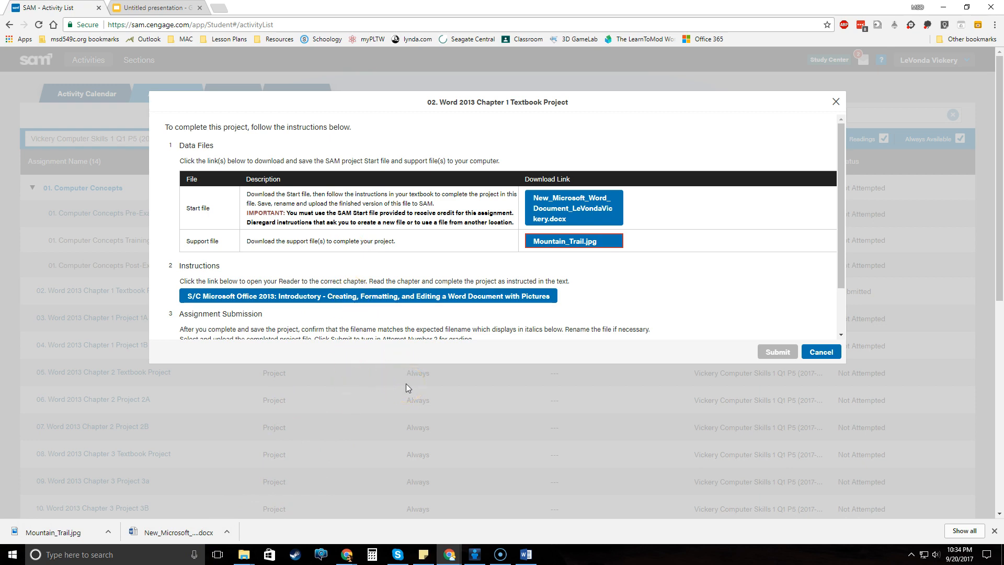
Close the project instructions and open the S/C Microsoft Office 2013: Introductory reading from the activity list
click(367, 455)
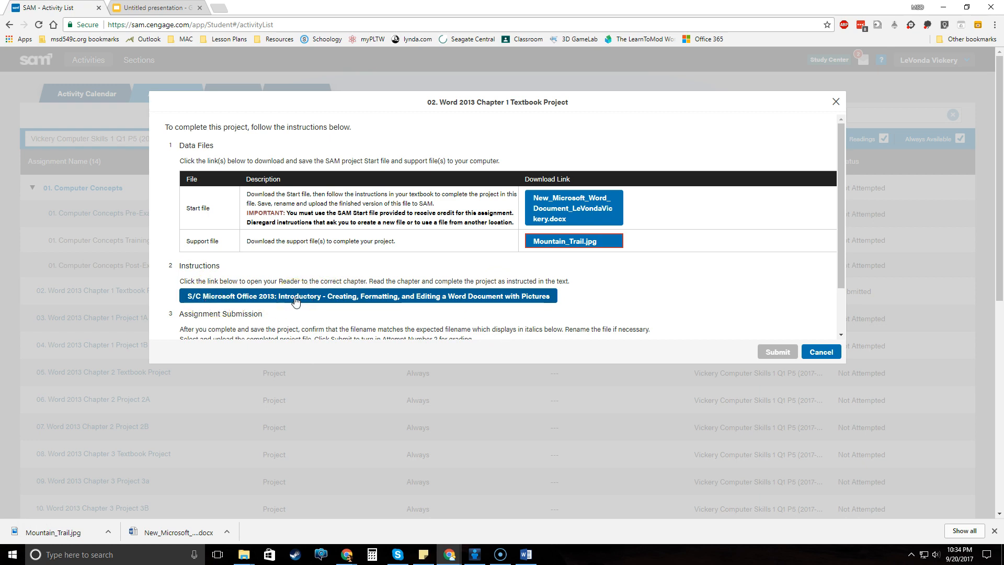
click(312, 303)
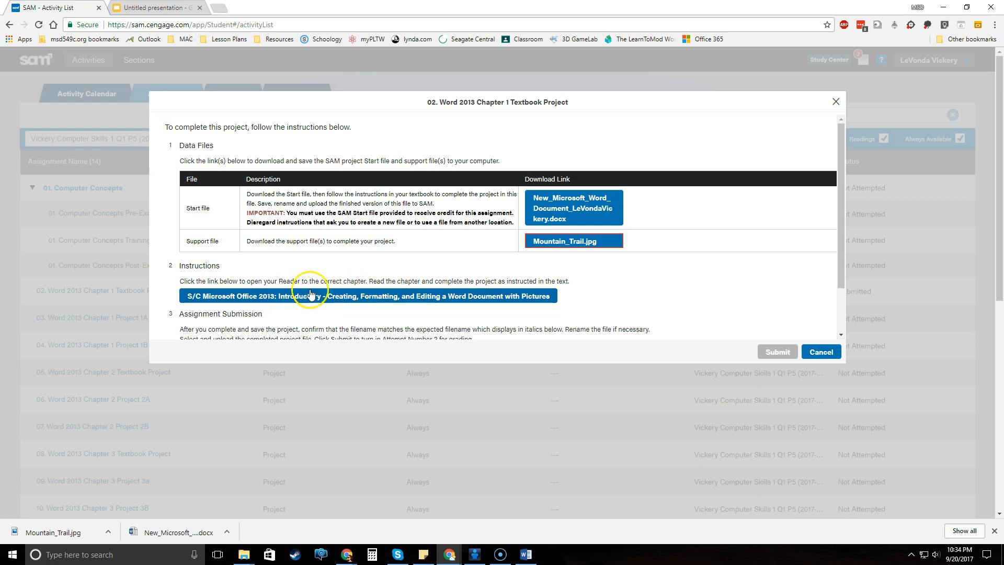
click(835, 103)
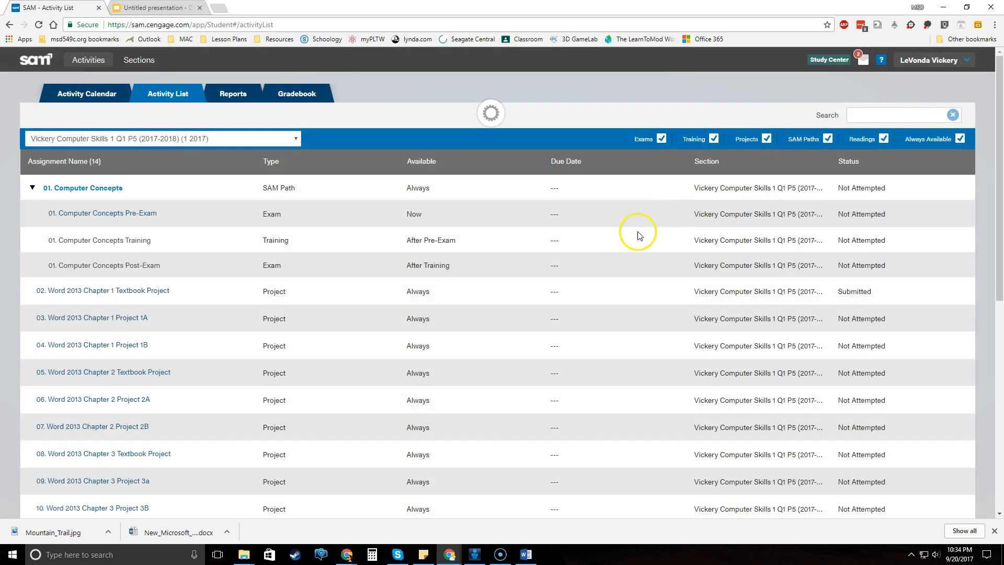
scroll(195, 230, down, 5)
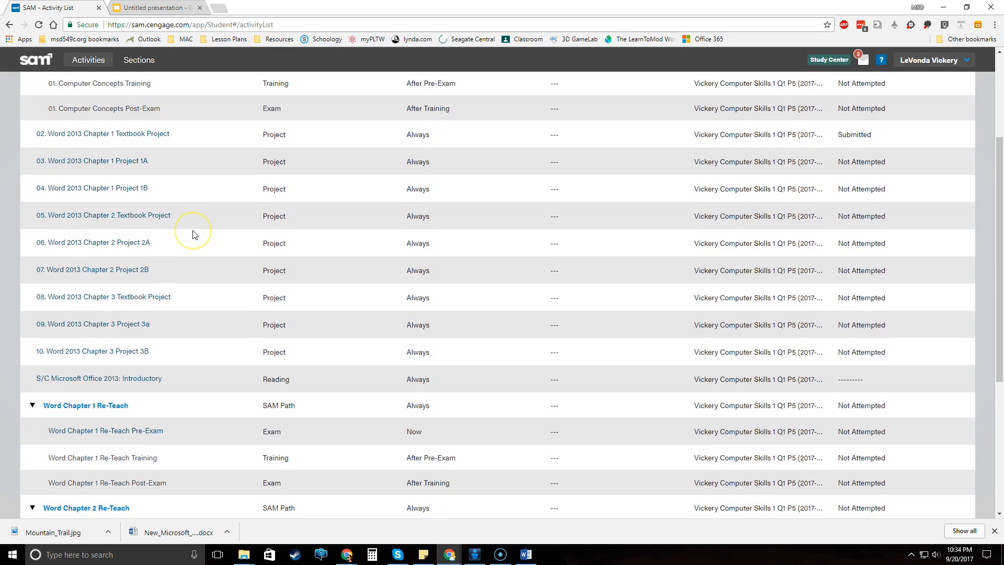
scroll(193, 234, down, 1)
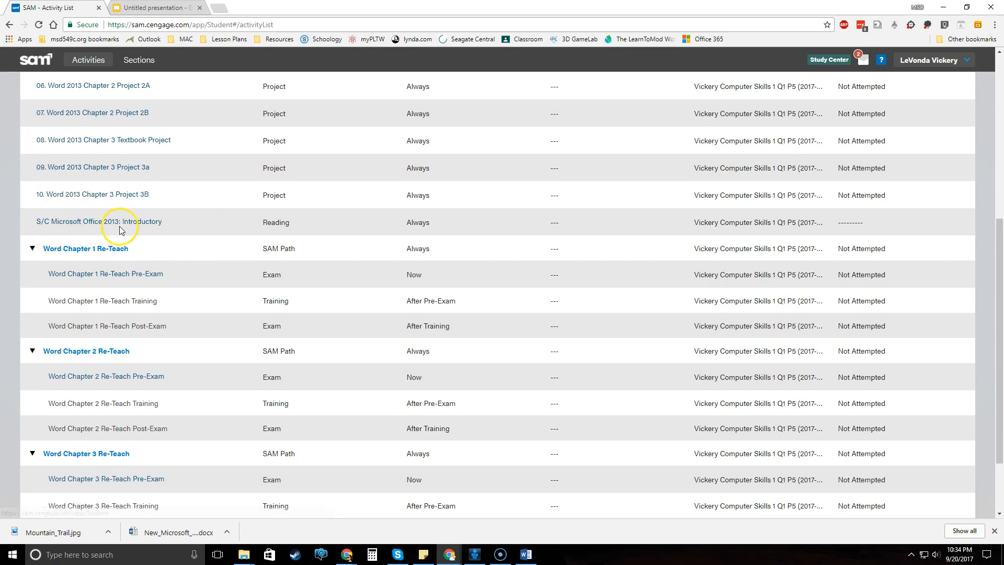
double_click(273, 223)
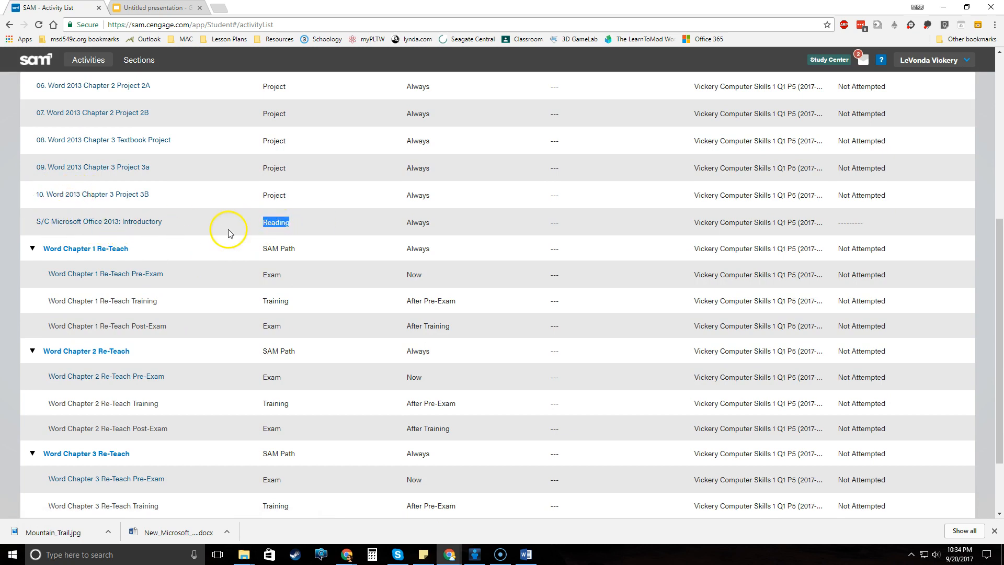
click(109, 224)
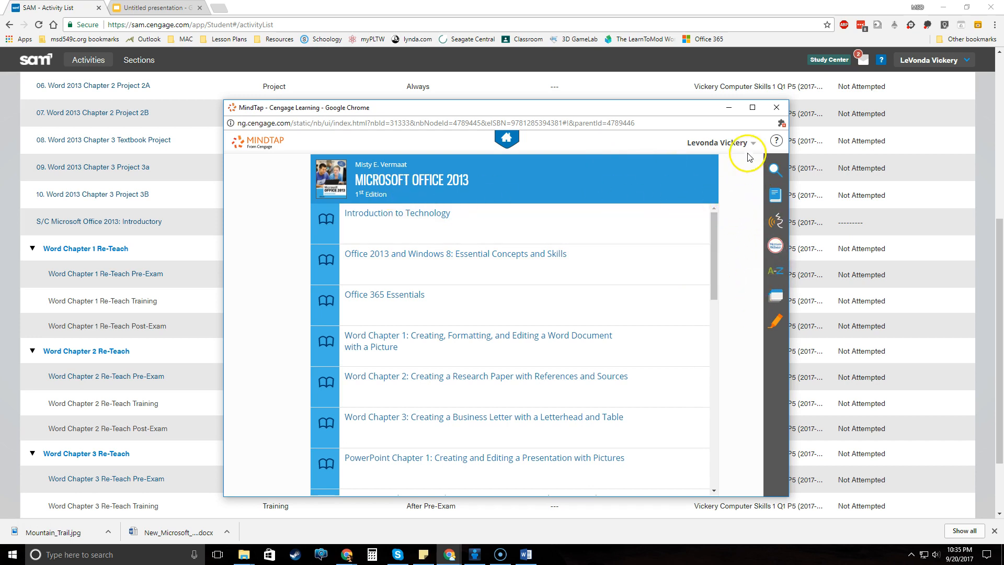
Open Word Chapter 1: Creating, Formatting, and Editing a Word Document with a Picture and maximize the reader window
click(781, 125)
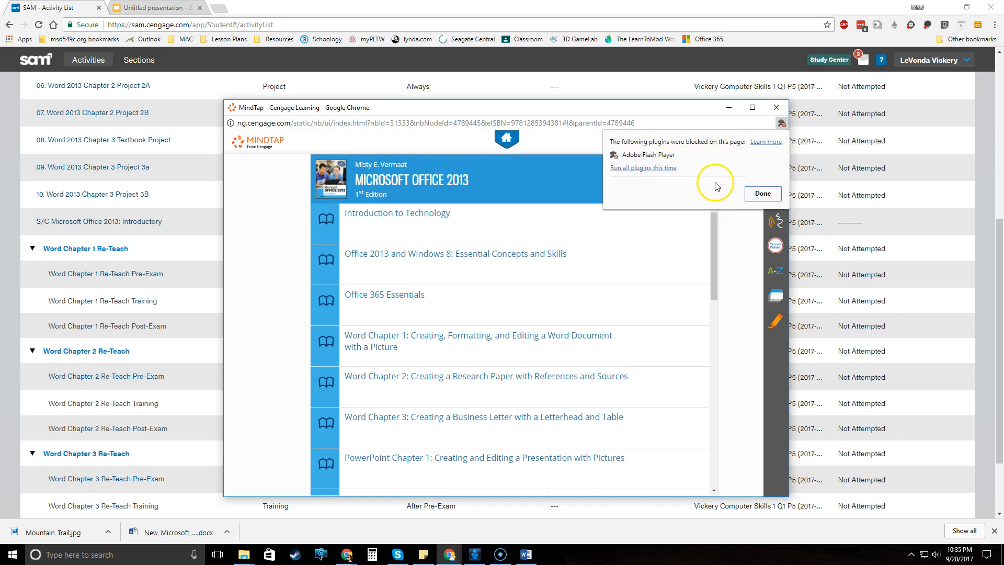
click(762, 195)
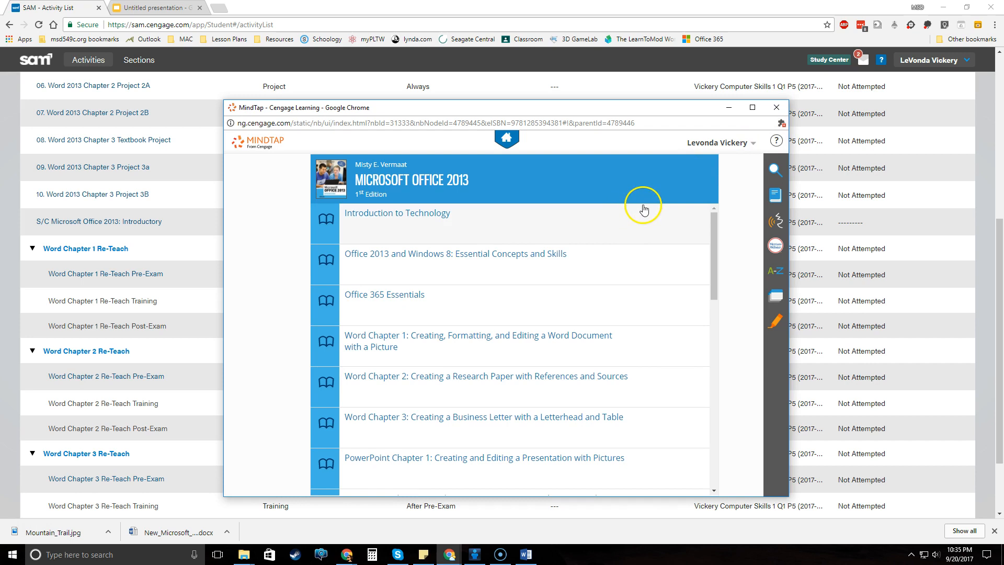
click(431, 341)
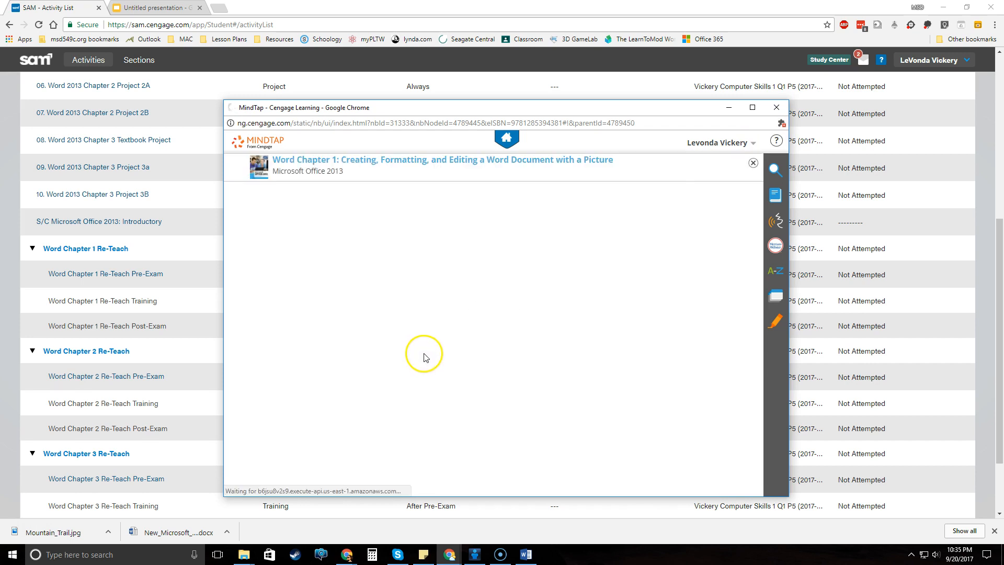
click(753, 108)
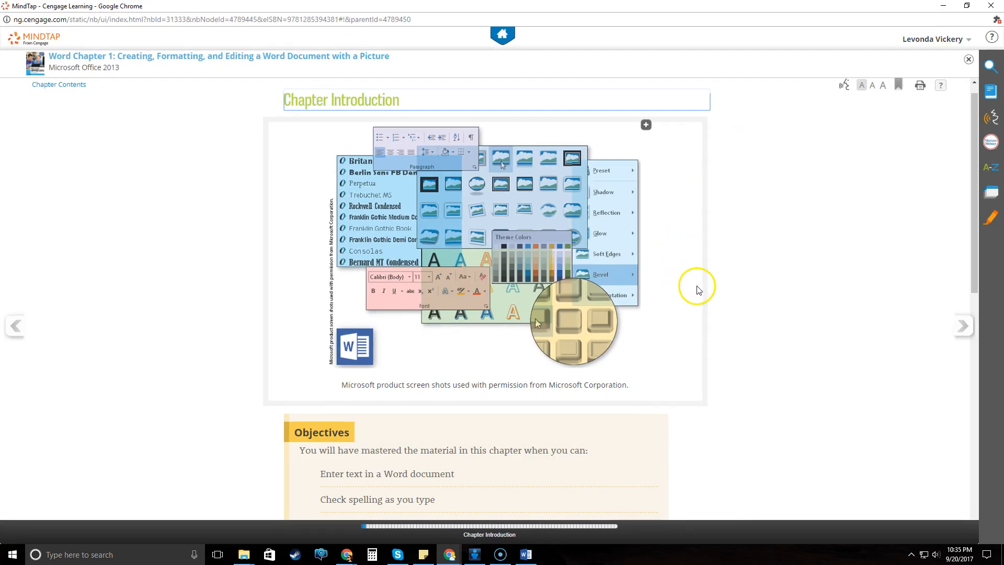
Read through the Word Chapter 1 objectives, including Print and read a document, and the introduction text
scroll(364, 273, down, 5)
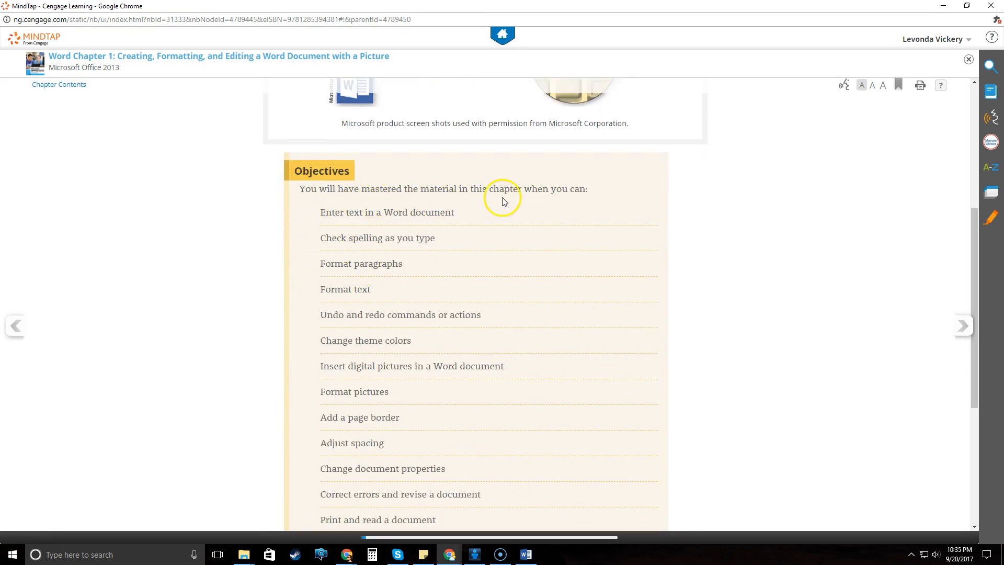
scroll(538, 219, down, 1)
scroll(538, 218, down, 1)
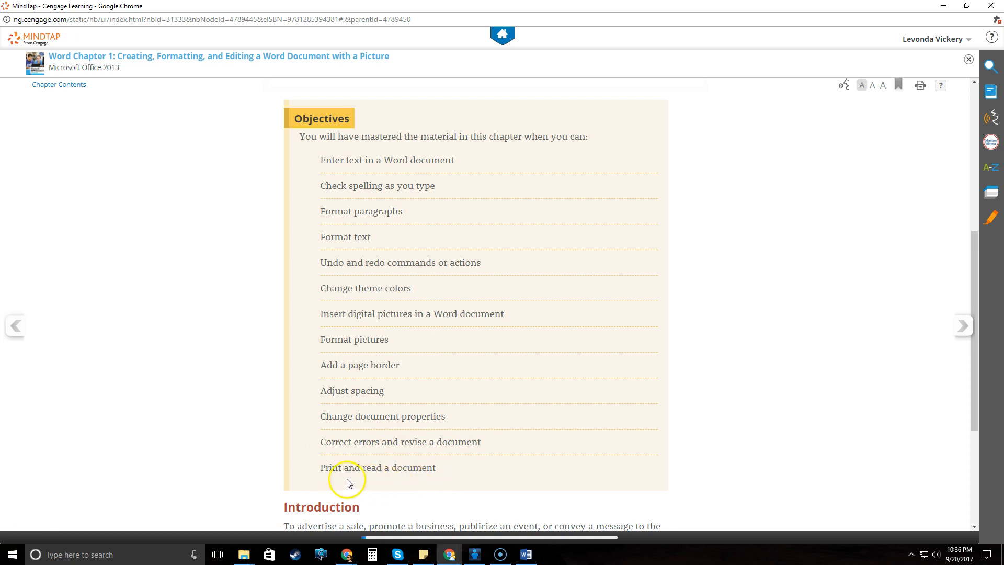
drag(314, 467, 442, 474)
click(385, 468)
scroll(471, 425, down, 4)
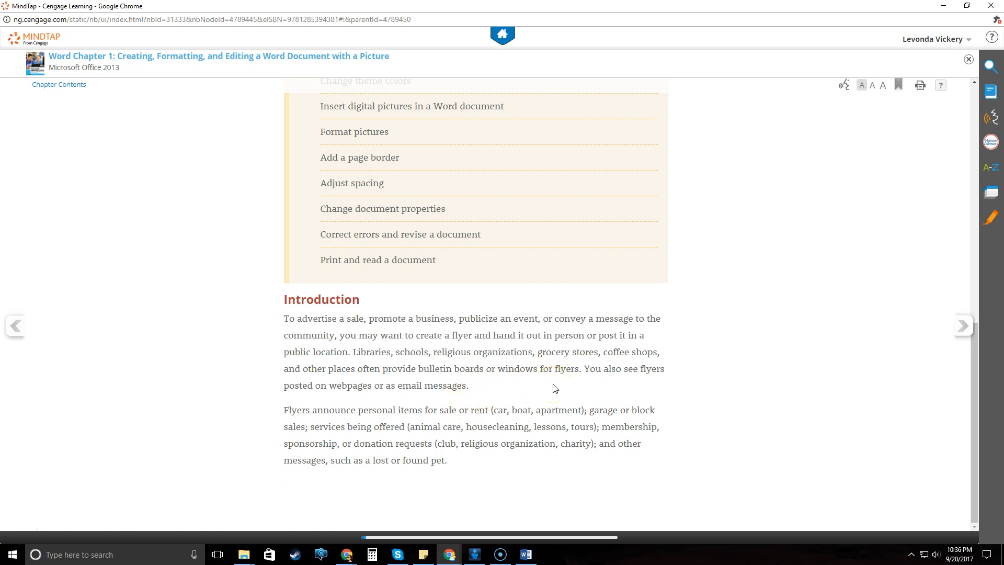
Review the chapter objectives, then examine the Project — Flyer with a Picture section and the Adventure flyer in Figure 1–1
scroll(674, 370, up, 9)
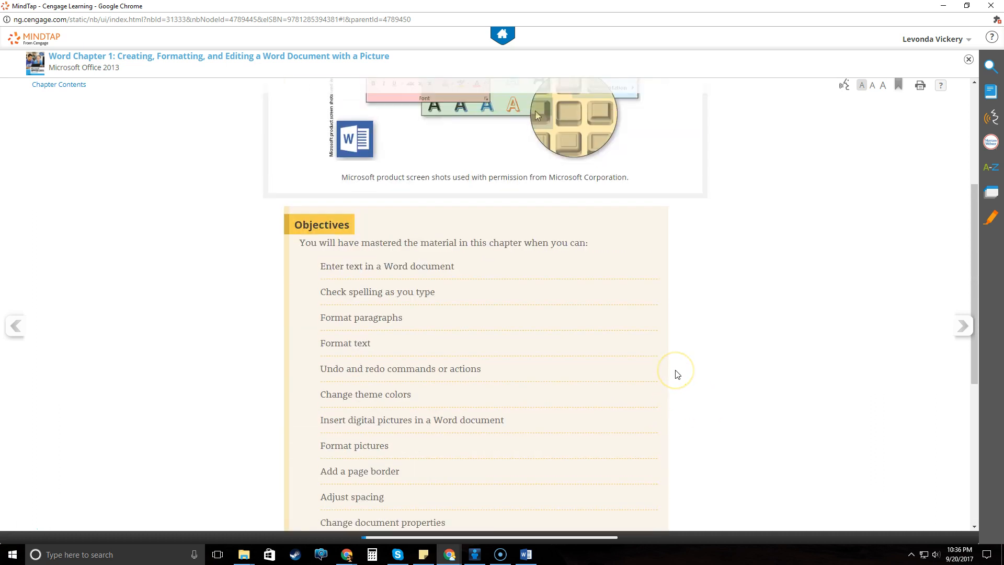
scroll(669, 397, down, 5)
scroll(669, 398, up, 5)
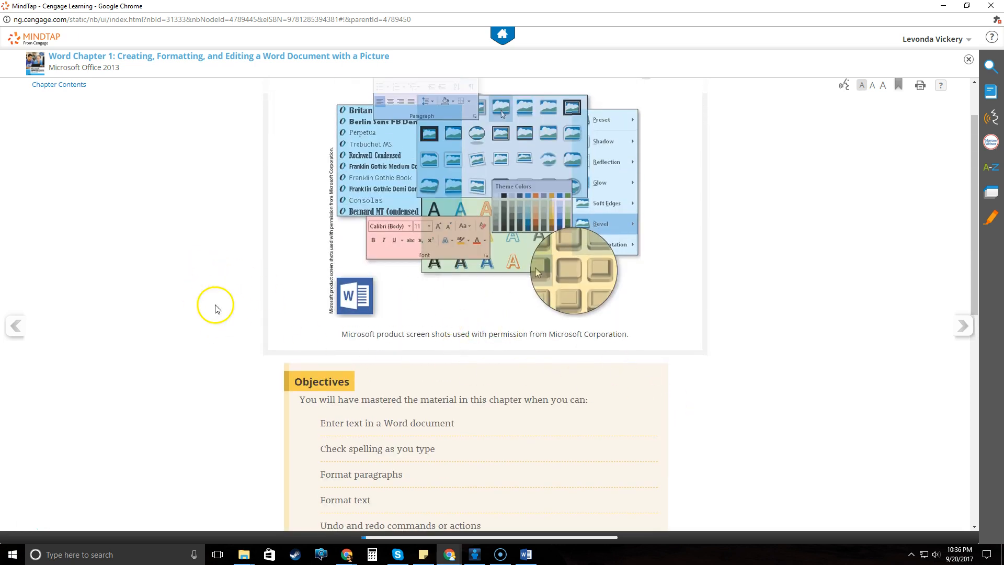
click(966, 333)
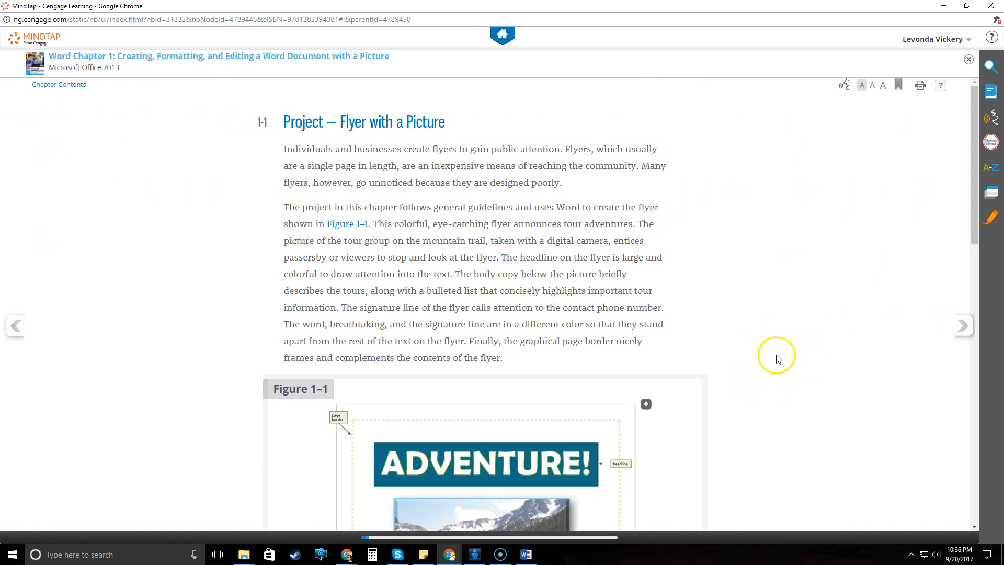
scroll(724, 301, down, 4)
scroll(724, 305, down, 2)
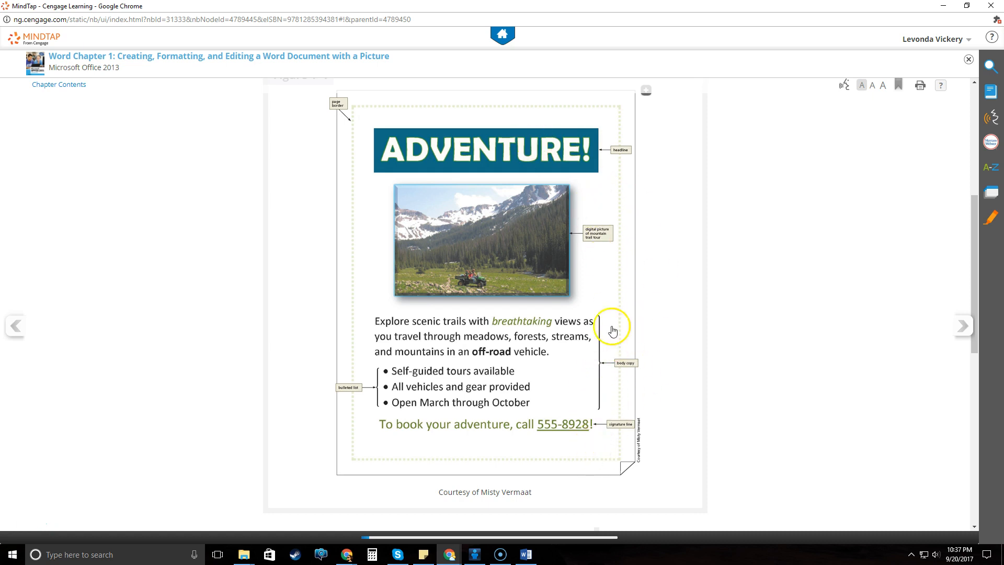
Read the 1-1a Roadmap and the 1-1b instructions for running Word and creating a blank document, including Print Layout view and Normal style
click(963, 325)
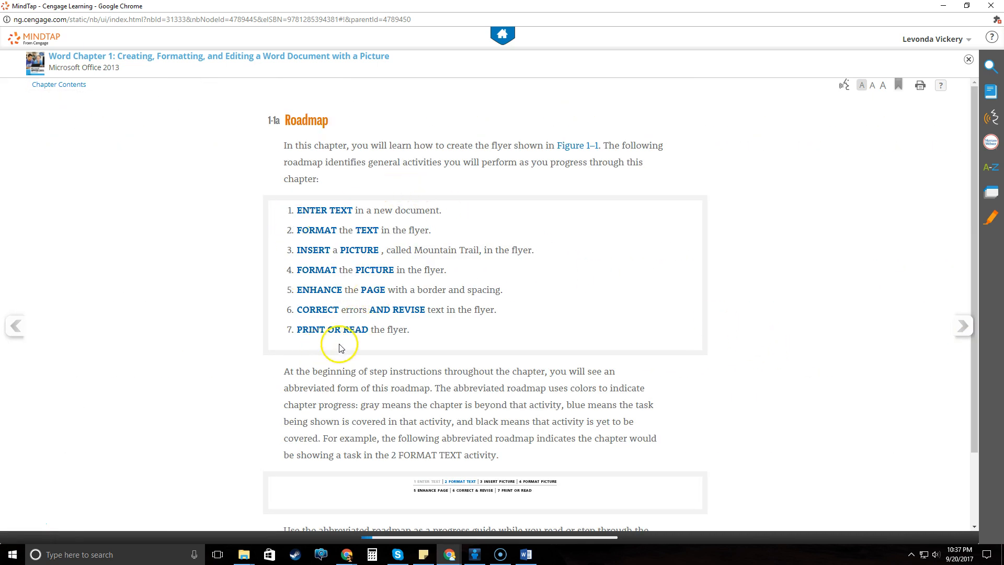
click(961, 327)
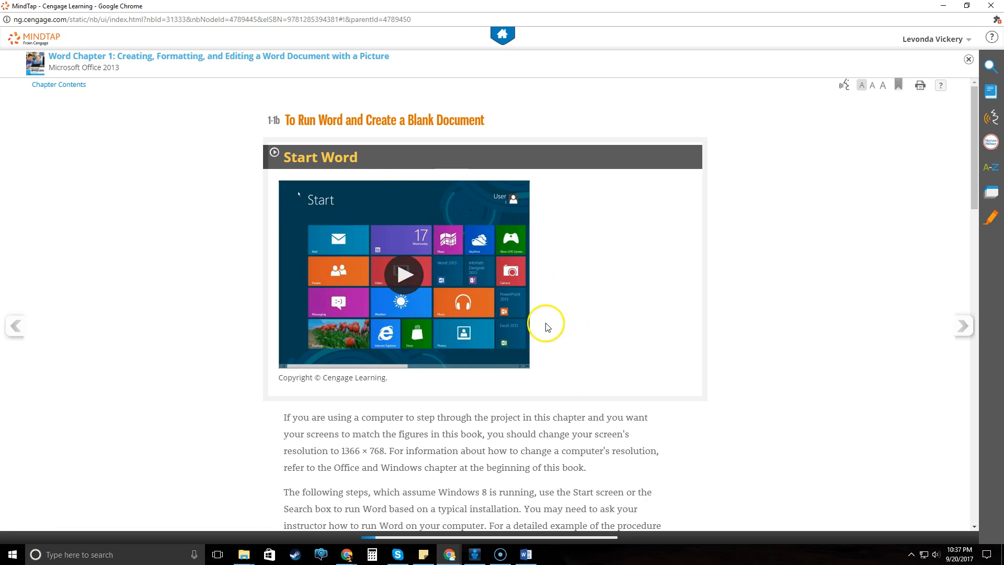
scroll(806, 332, down, 3)
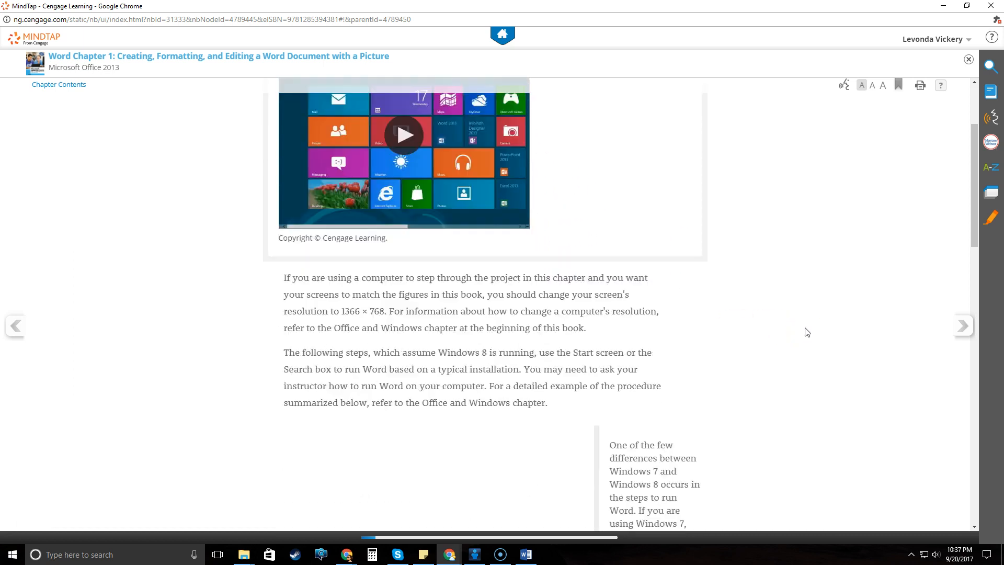
scroll(807, 332, down, 5)
scroll(807, 332, down, 7)
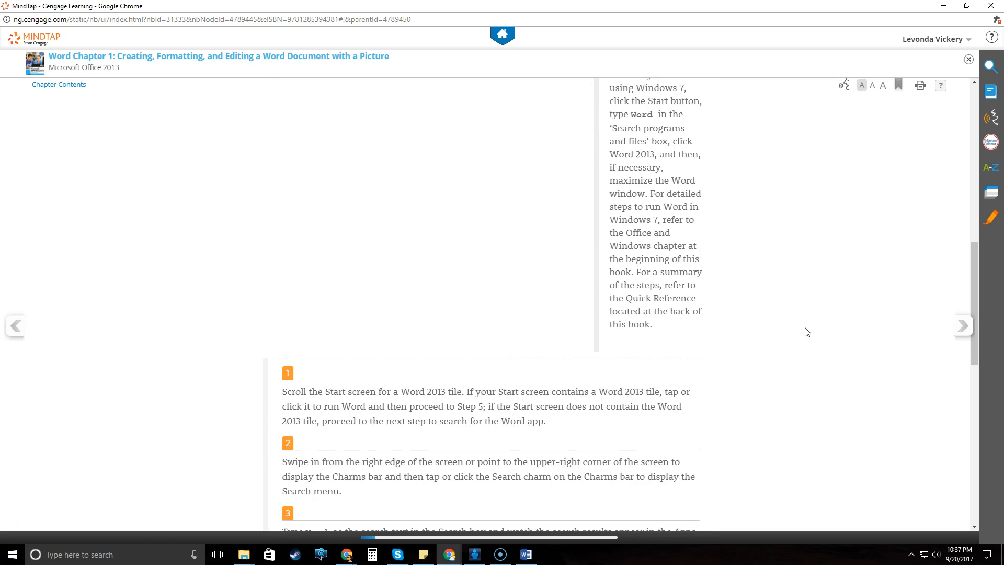
scroll(807, 332, down, 2)
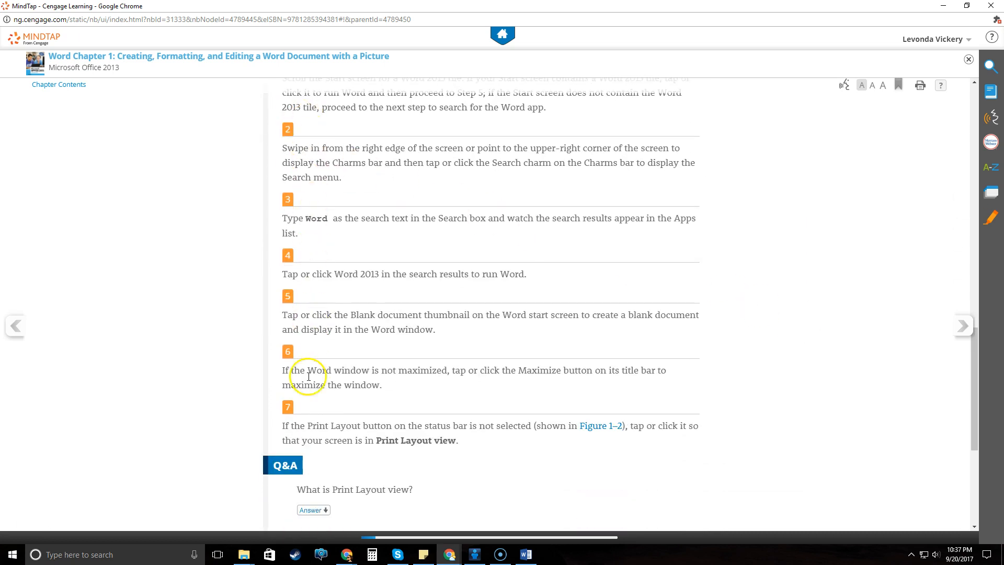
scroll(330, 341, up, 2)
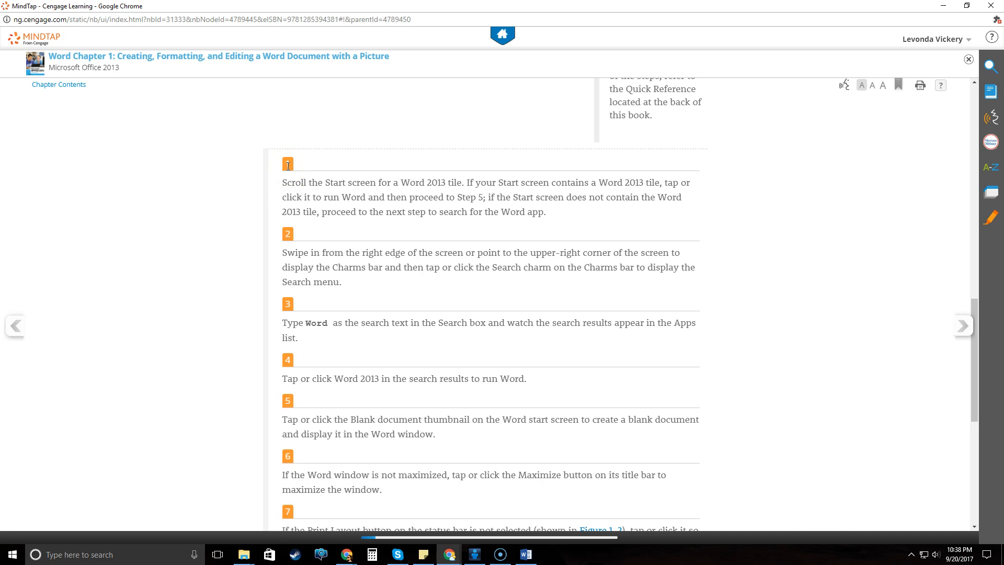
click(288, 166)
scroll(434, 357, down, 2)
scroll(434, 357, down, 2)
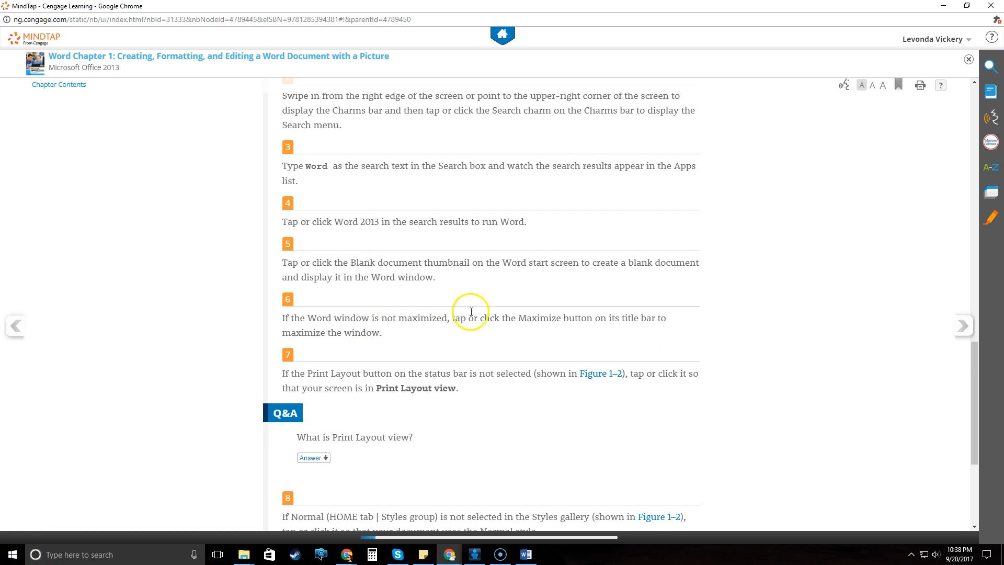
scroll(482, 387, down, 2)
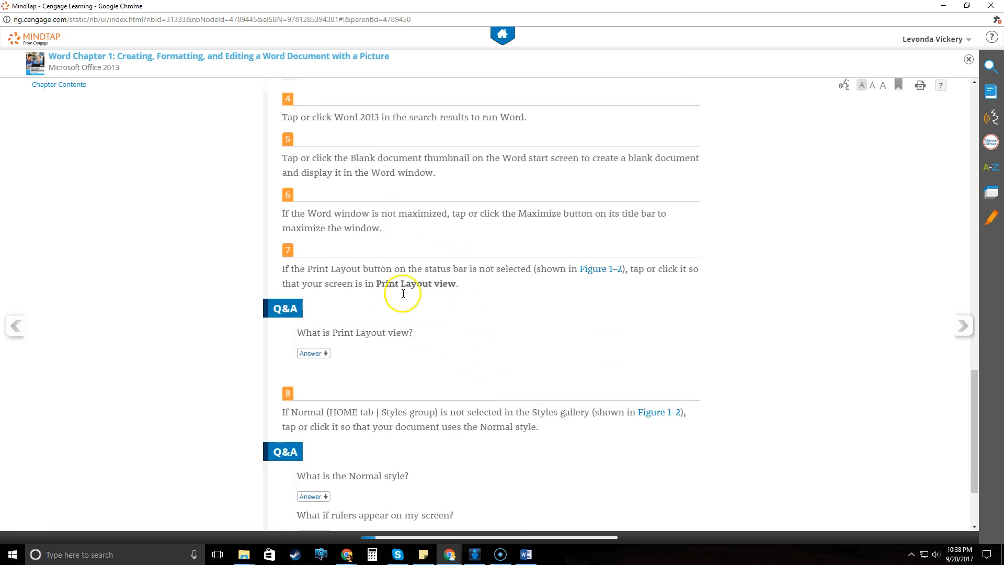
scroll(470, 306, down, 2)
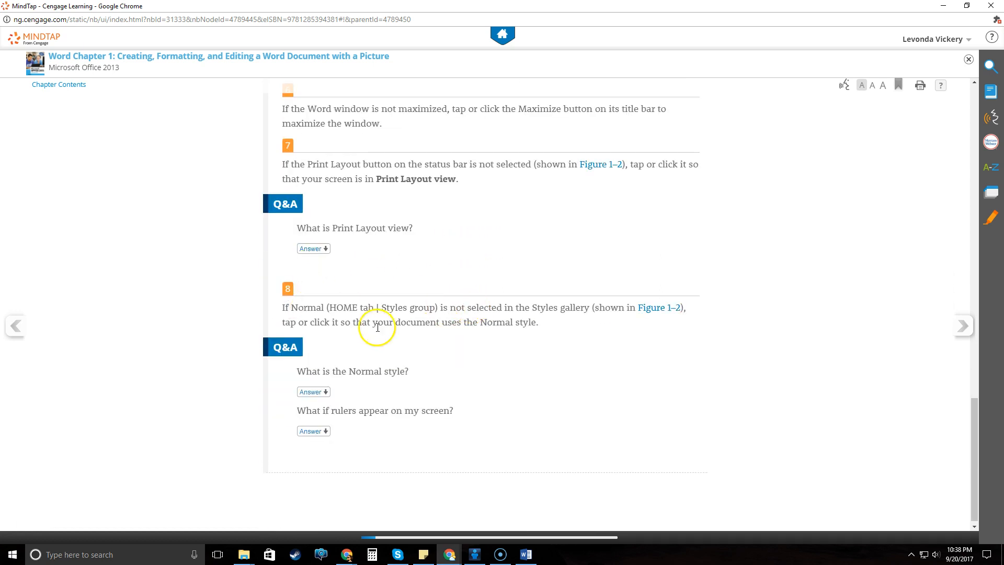
Go through Entering Text to section 1-2a To Type Text and examine the instruction for the Adventure! headline
click(963, 326)
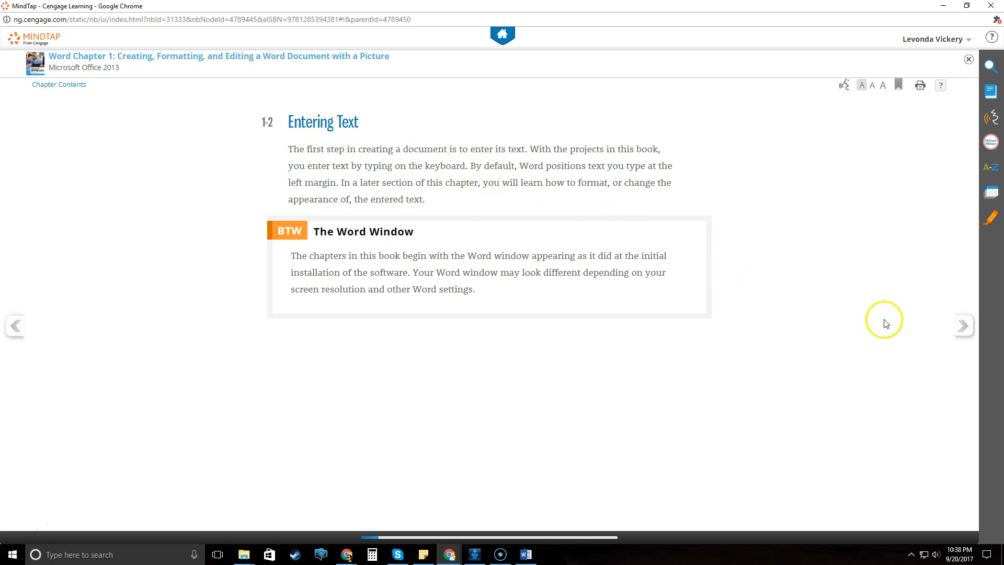
click(964, 326)
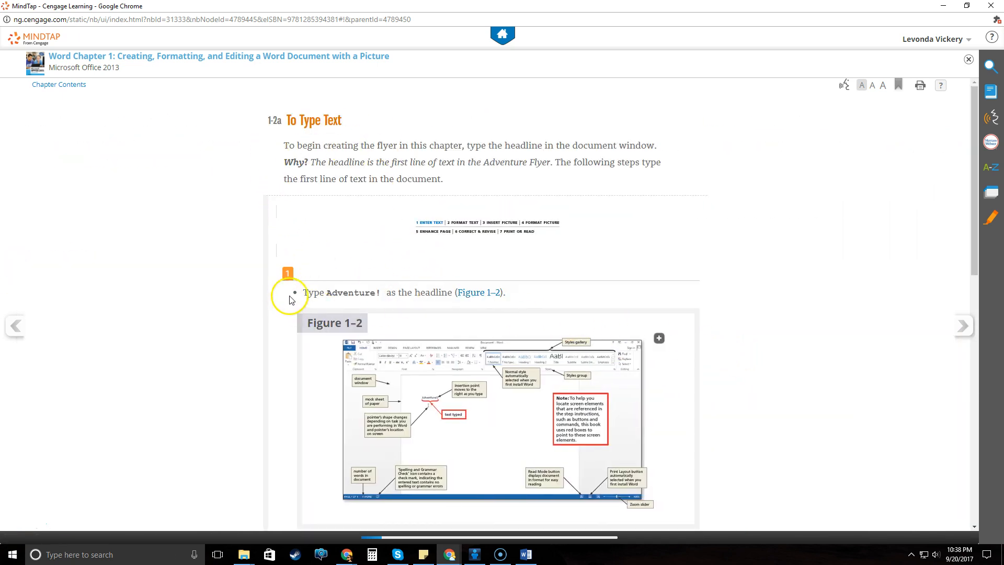
drag(301, 292, 381, 296)
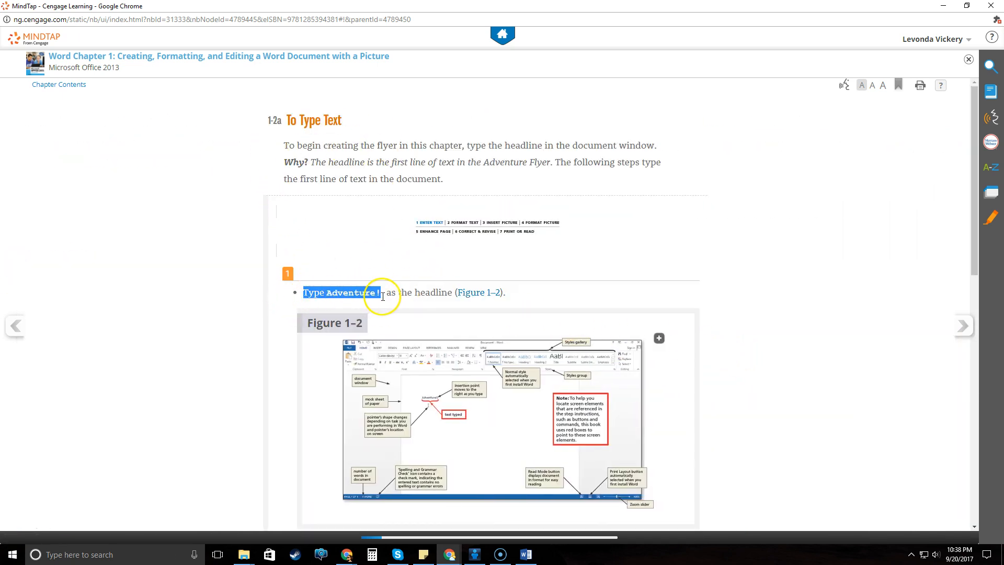
click(382, 296)
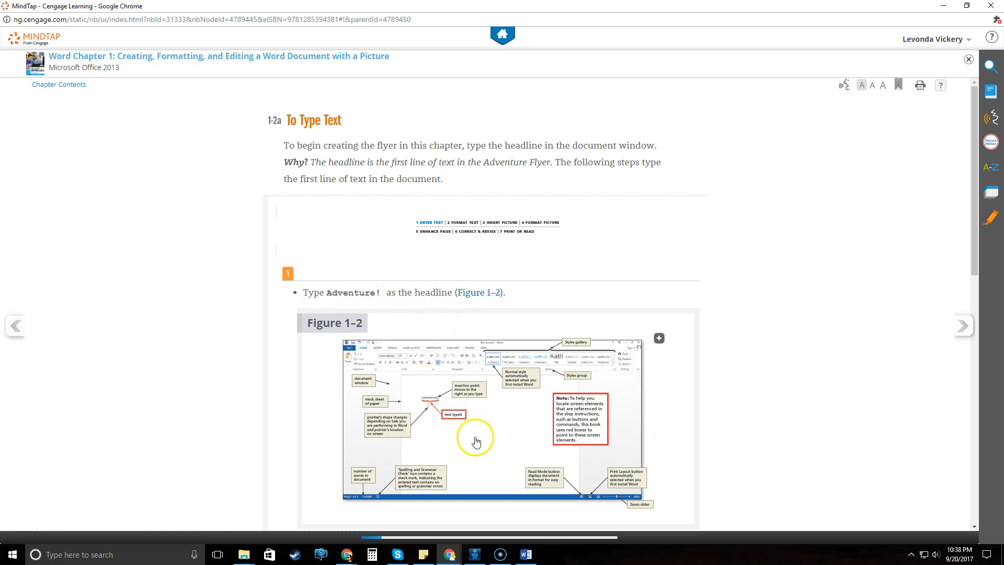
Minimize the Word document and the e-book reader, and start 02. Word 2013 Chapter 1 Textbook Project from the SAM activity list
click(526, 555)
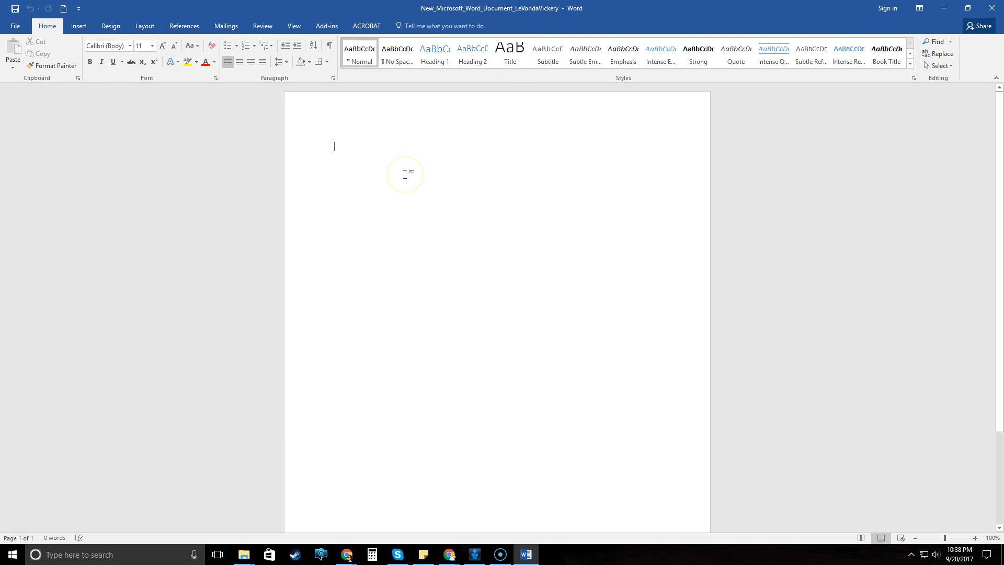
click(945, 12)
click(944, 11)
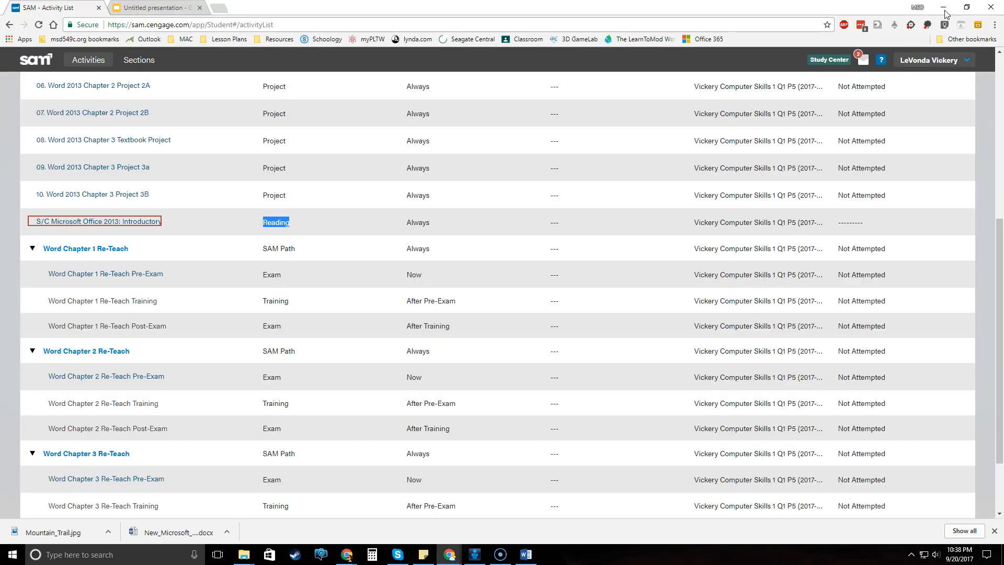
scroll(181, 198, up, 6)
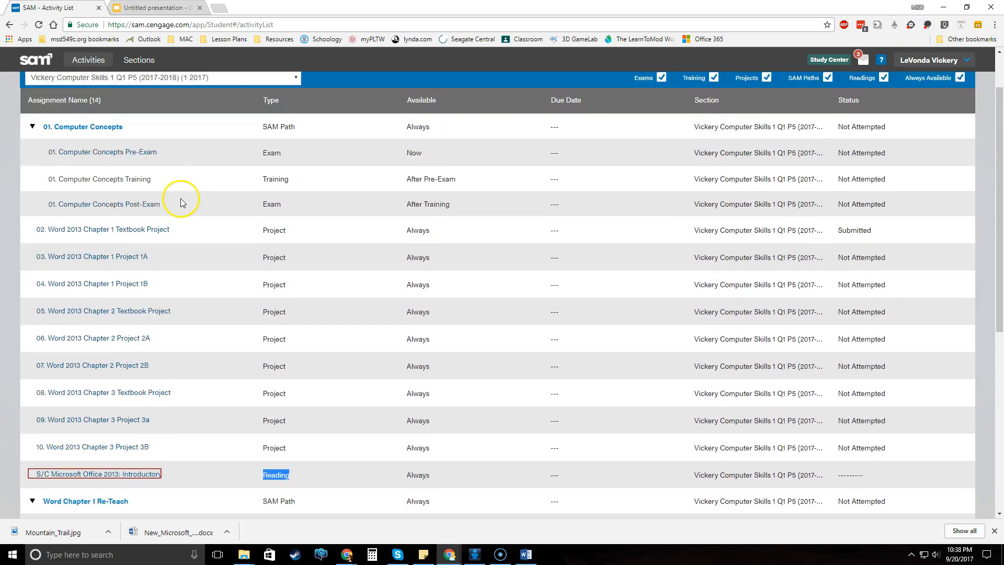
click(105, 293)
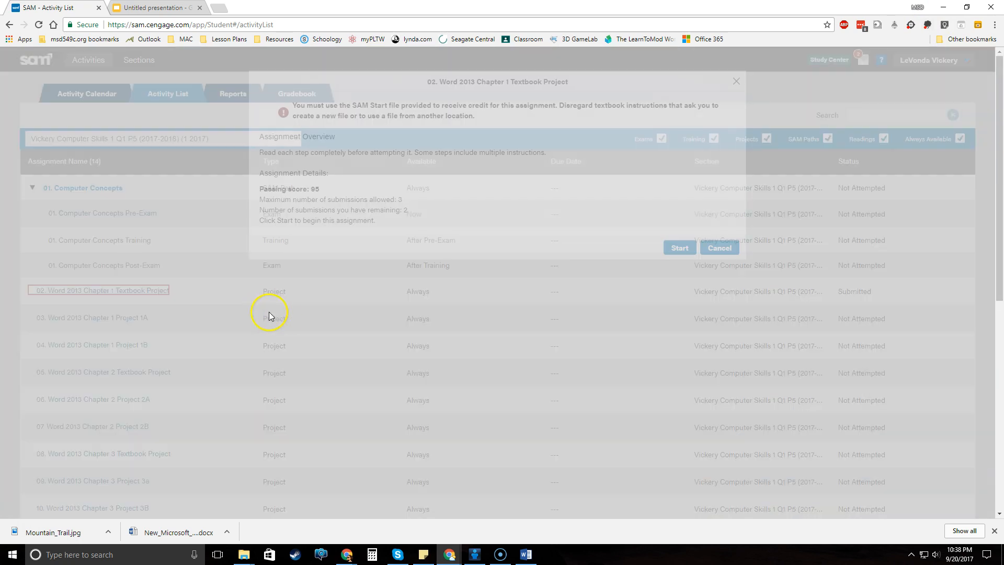
click(673, 246)
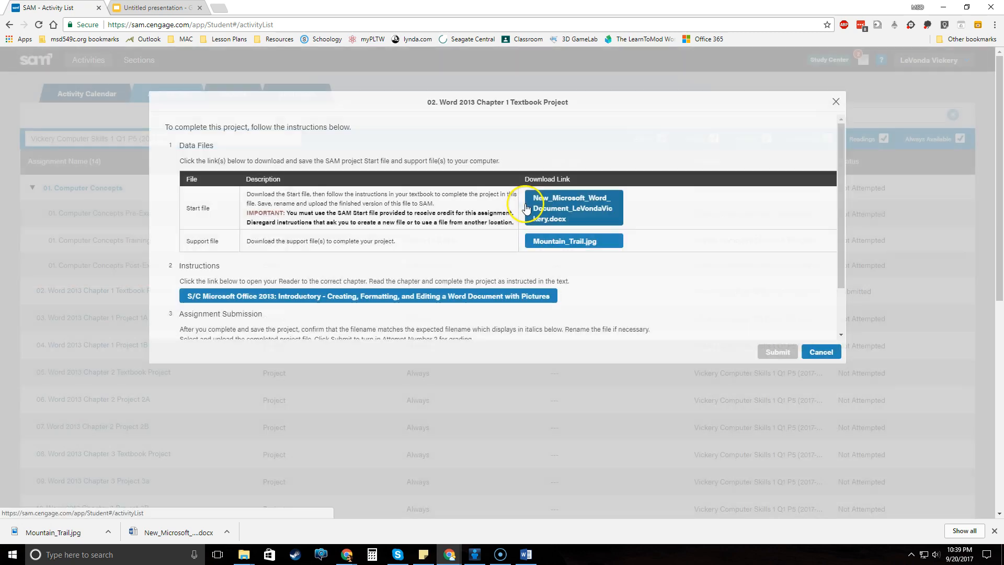
Copy the expected Adventure_Flyer file name from the Assignment Submission section, leaving out the .docx extension
scroll(481, 238, down, 5)
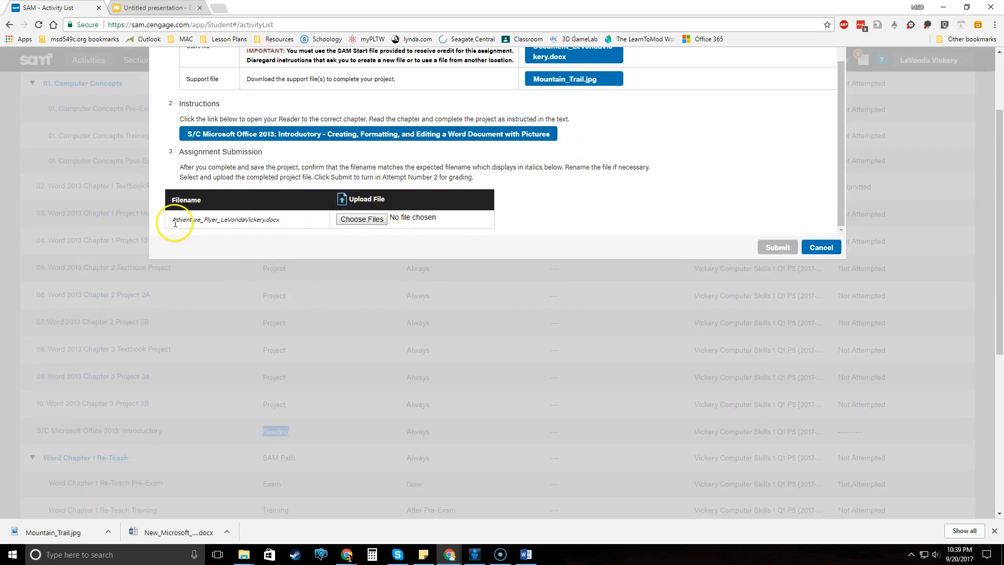
drag(175, 222, 251, 217)
click(174, 221)
drag(174, 221, 309, 218)
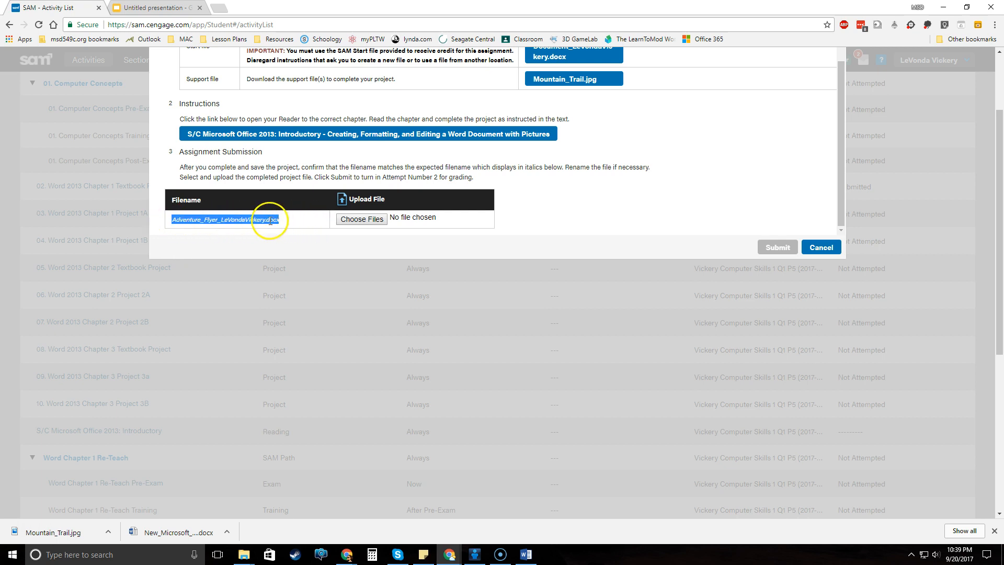
click(188, 223)
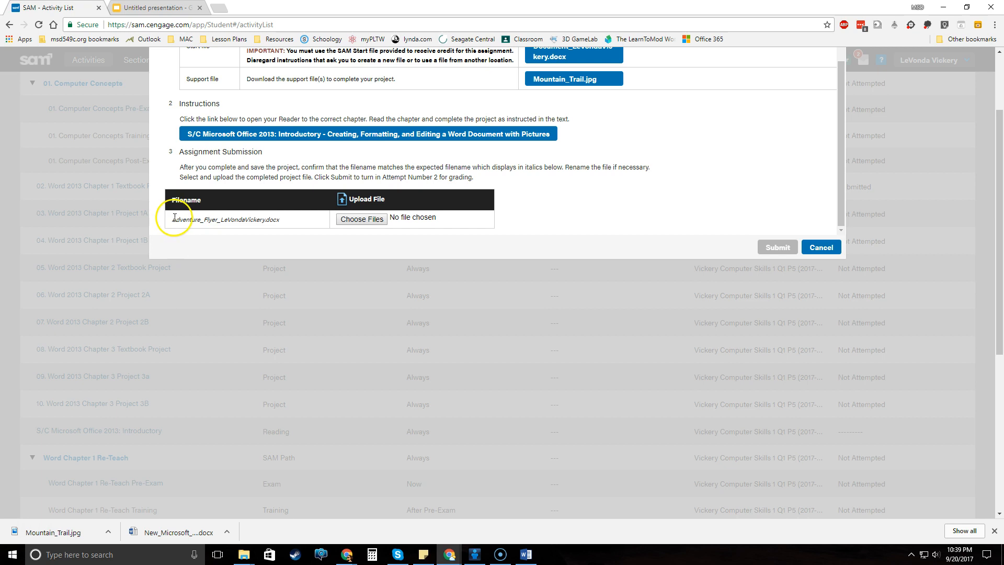
drag(174, 219, 268, 232)
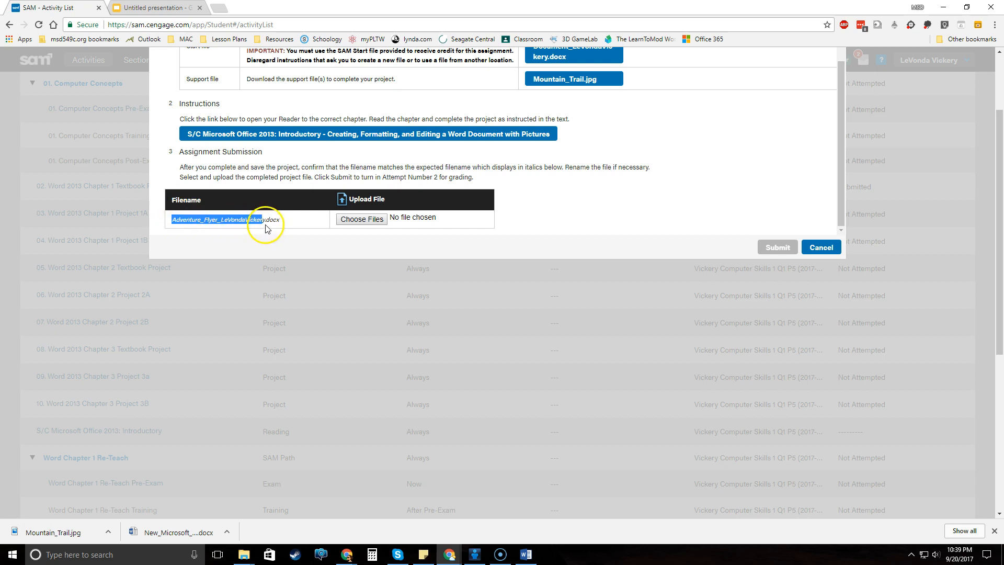
click(270, 225)
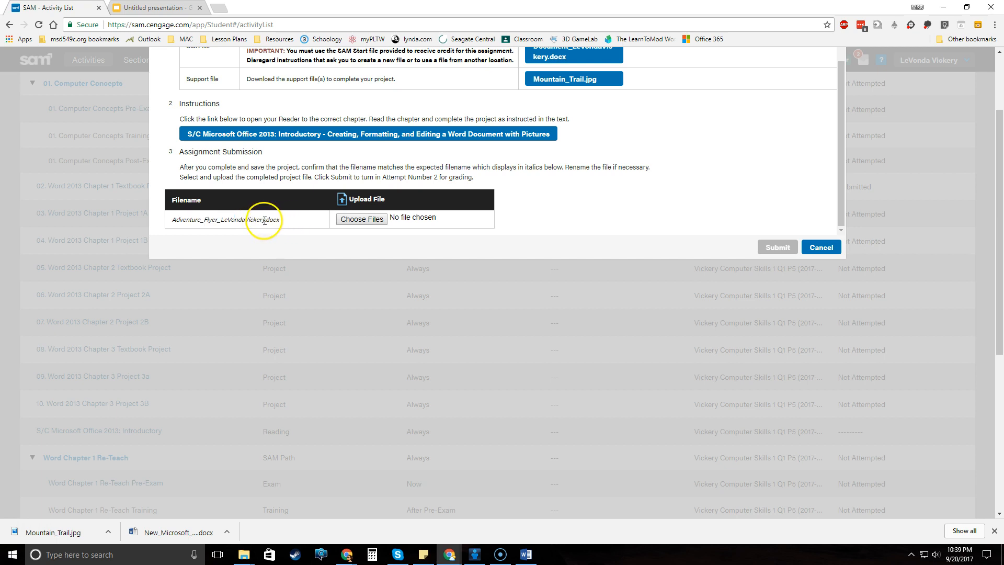
drag(264, 220, 179, 220)
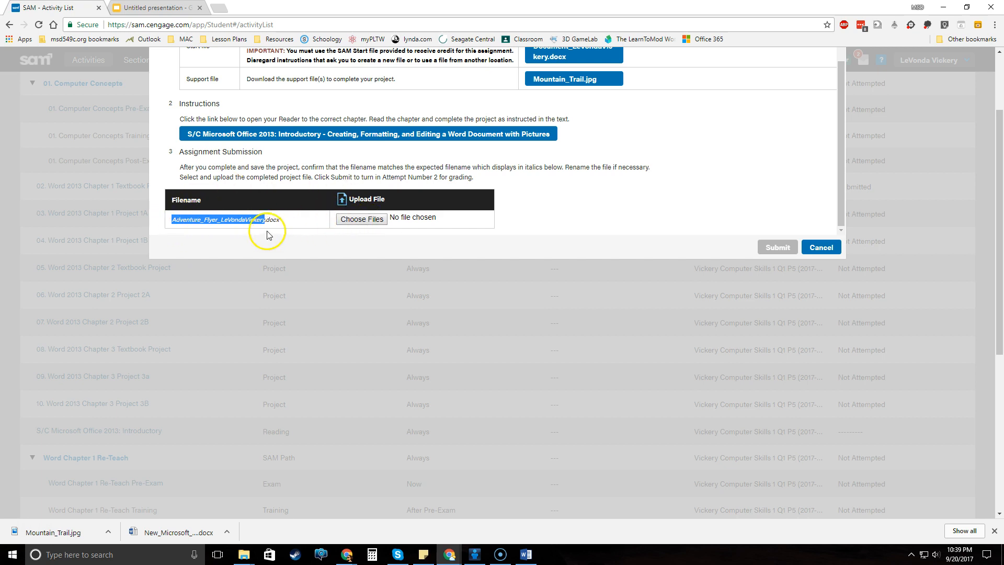
right_click(235, 220)
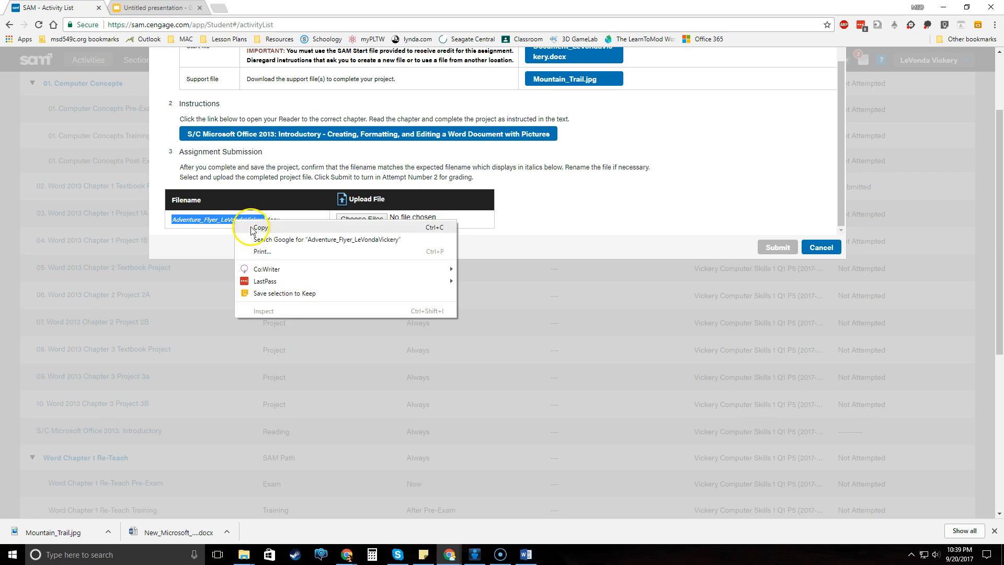
click(254, 225)
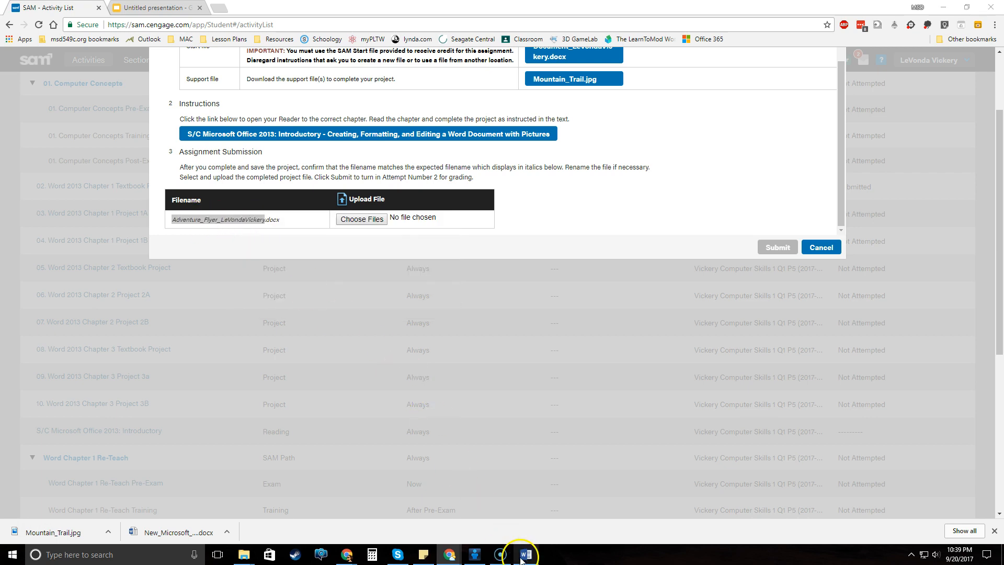
Switch to Word and open Save As for the start document in the current 02. Chapter 1 Textbook Project folder
click(524, 553)
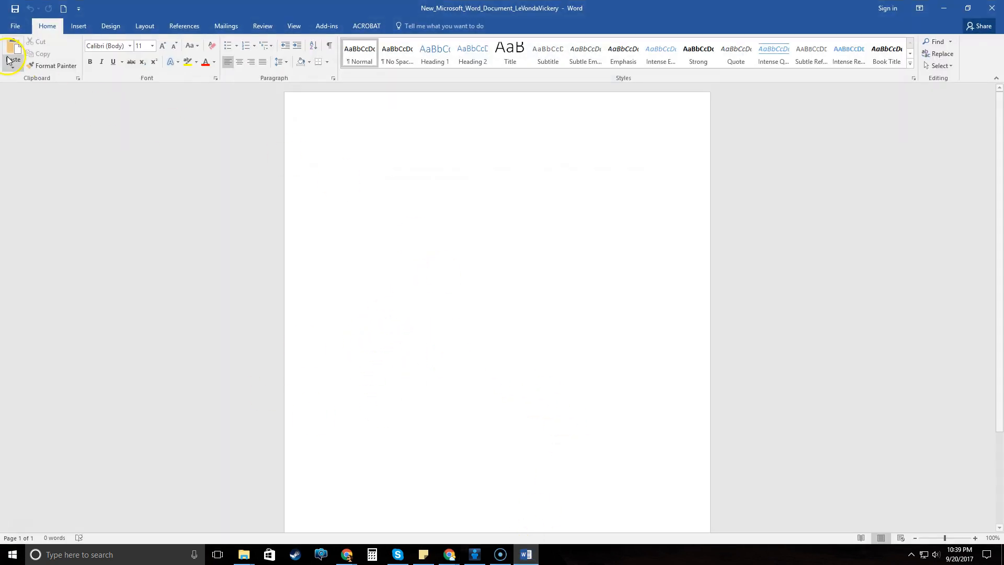
click(11, 28)
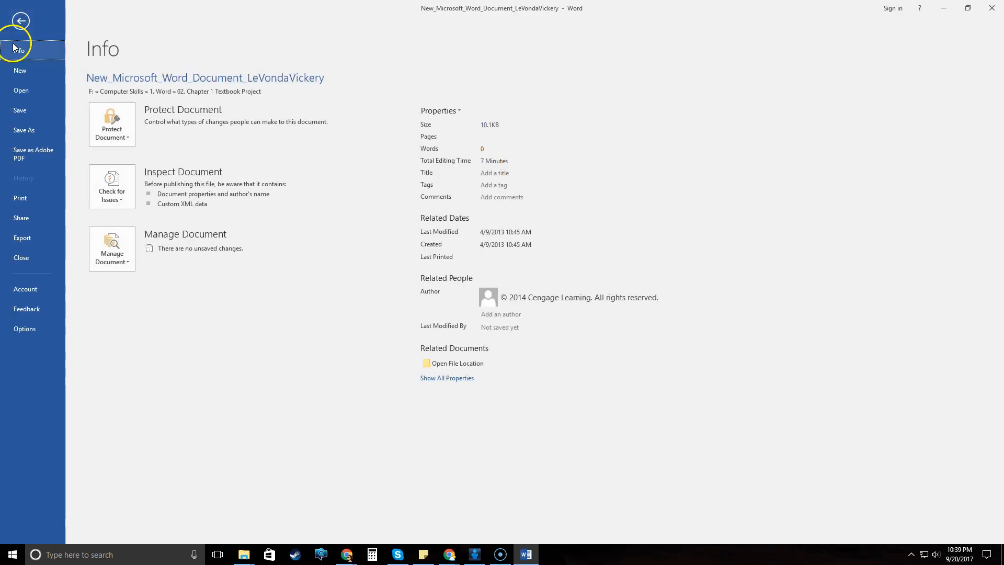
click(30, 132)
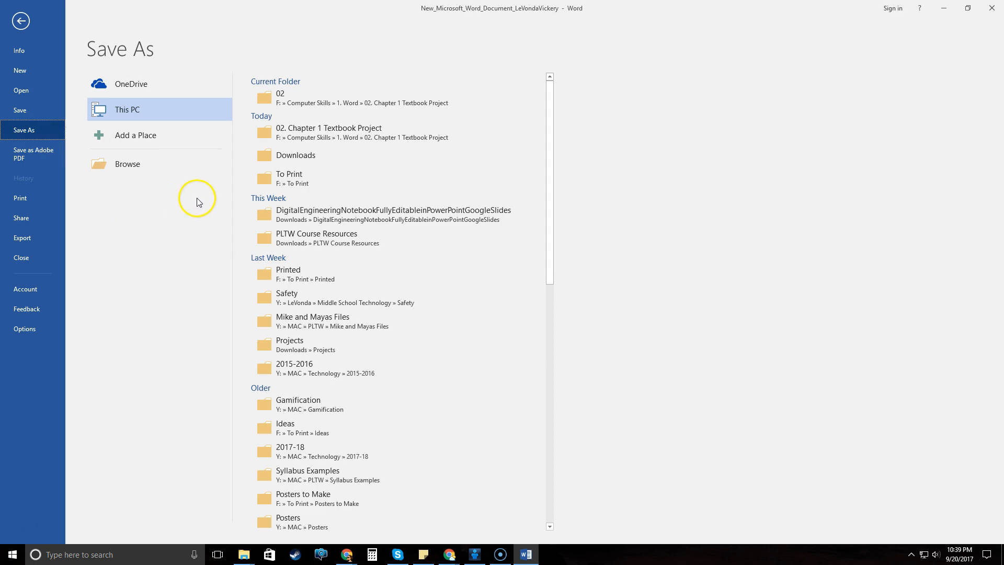
click(300, 96)
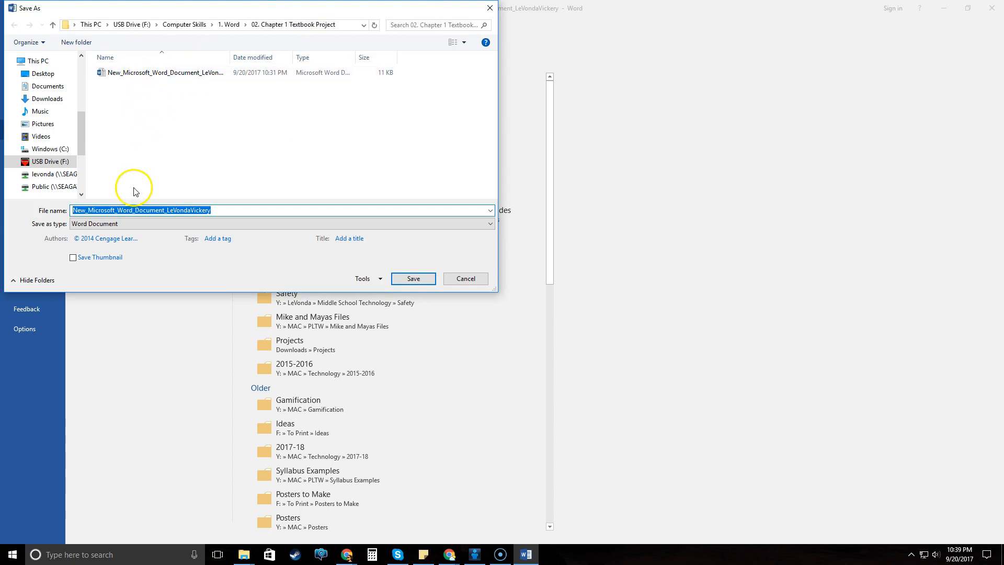
Replace the suggested file name with the copied Adventure_Flyer name and save the document in the 02. Chapter 1 Textbook Project folder
click(220, 211)
drag(231, 211, 66, 208)
right_click(177, 212)
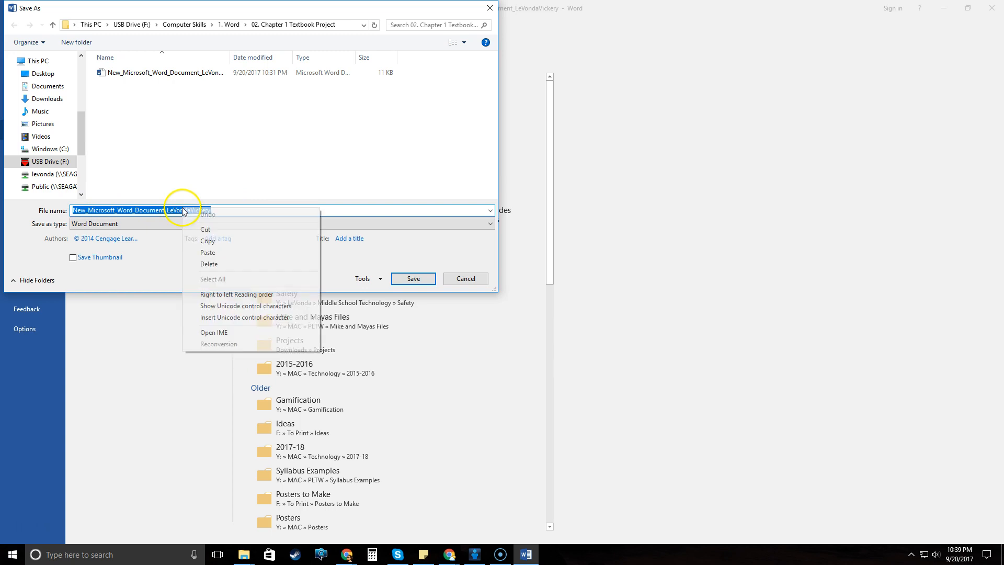
click(199, 251)
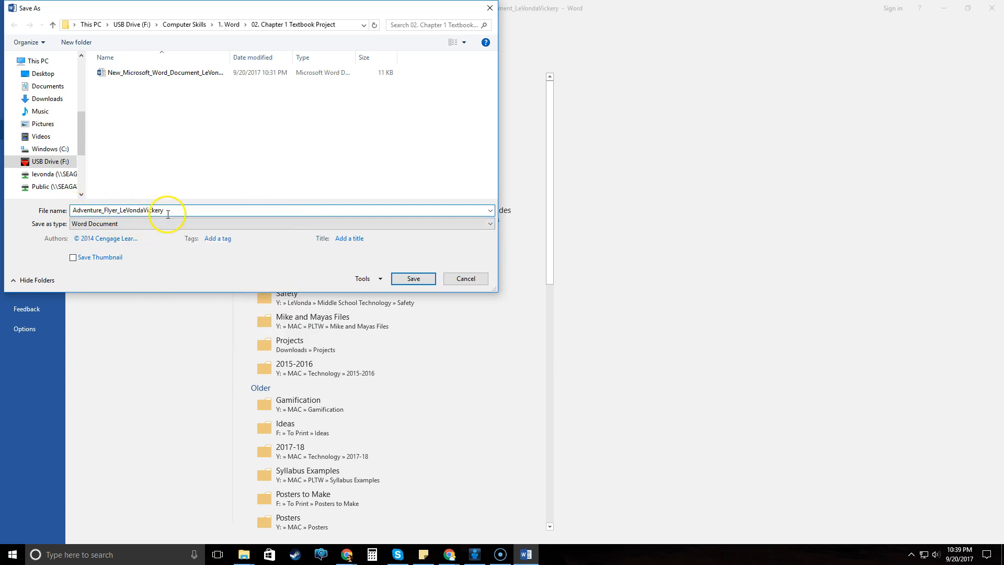
click(413, 281)
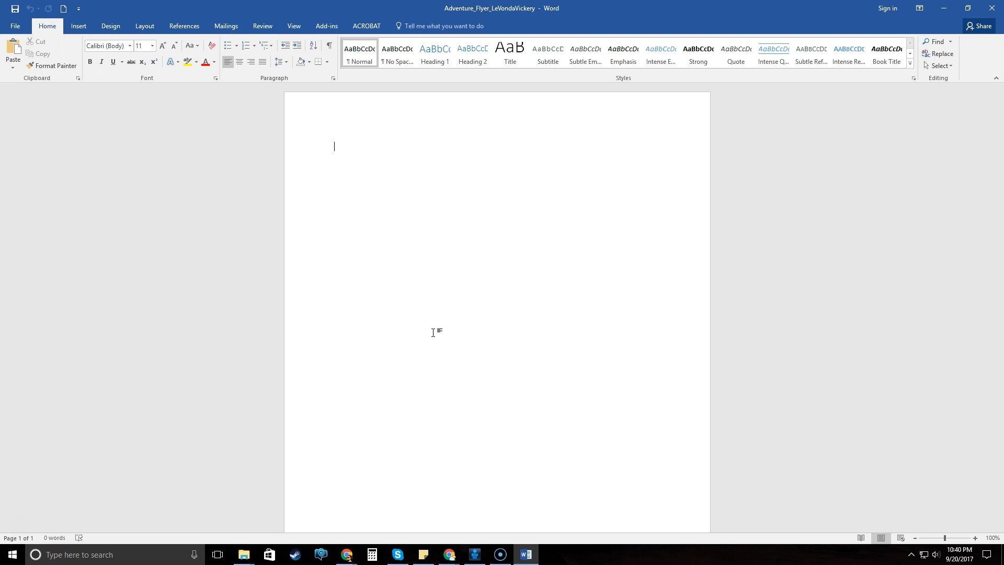
Minimize Word and the SAM activity page, and decline the permanent deletion of the 02. Chapter 1 Project 1A folder
click(531, 556)
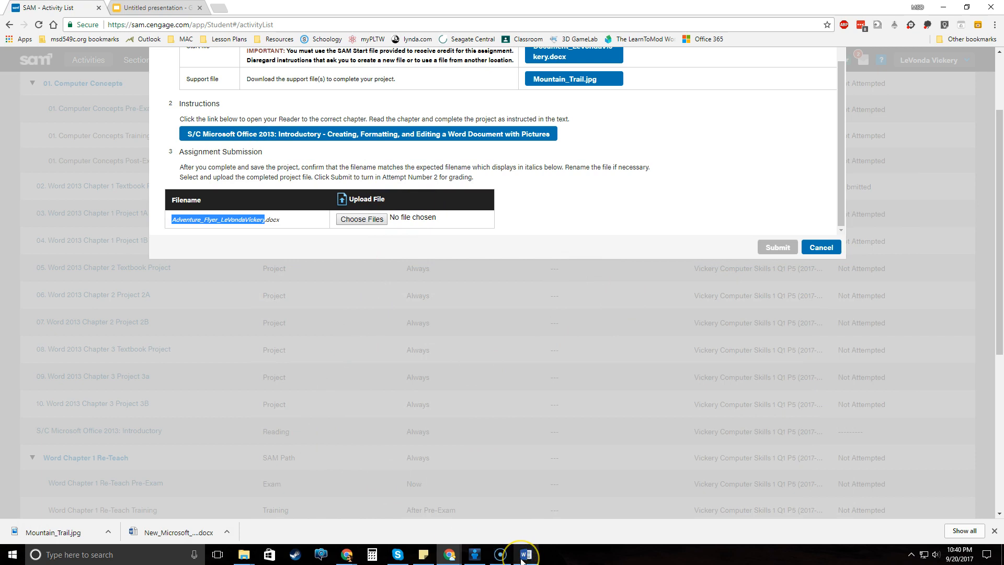
mouse_move(522, 560)
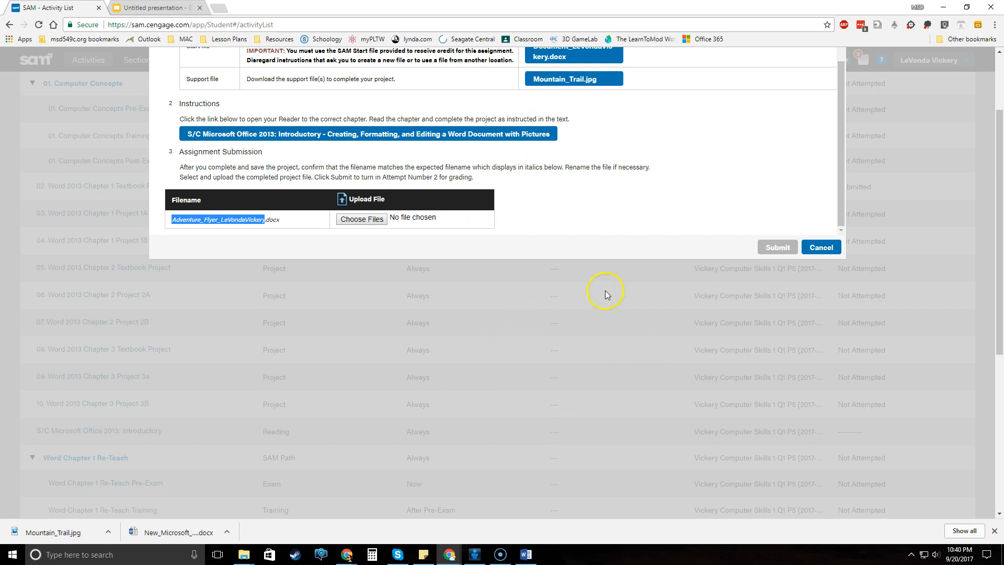
click(941, 11)
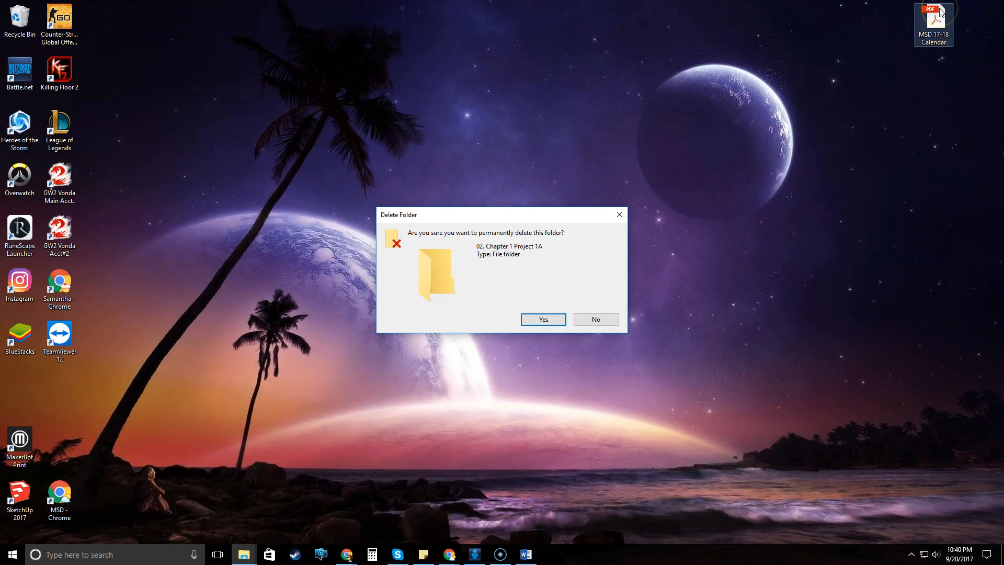
click(598, 319)
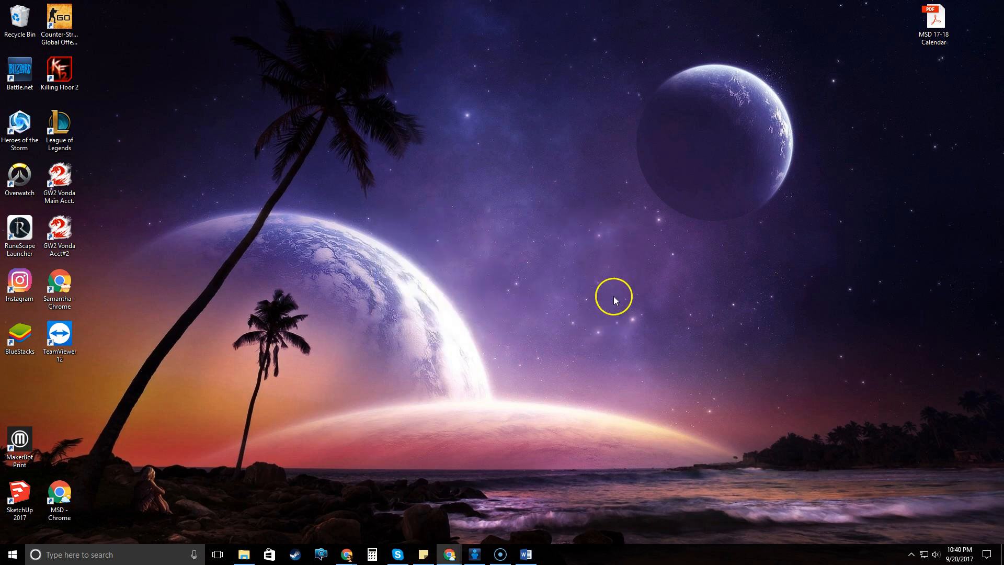
Restore the Word document and the MindTap e-book reader, and arrange the two windows stacked
click(526, 556)
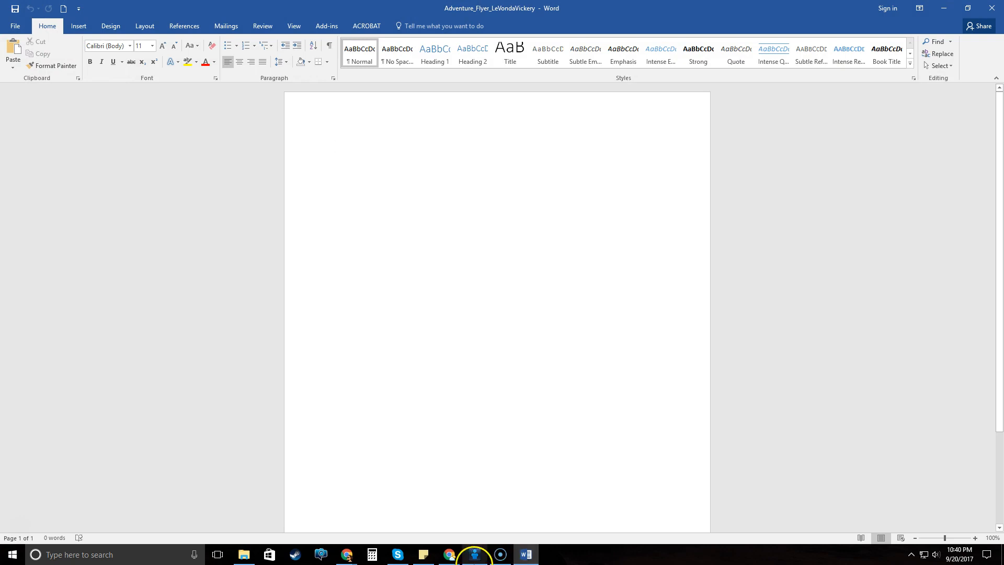
click(449, 560)
click(605, 527)
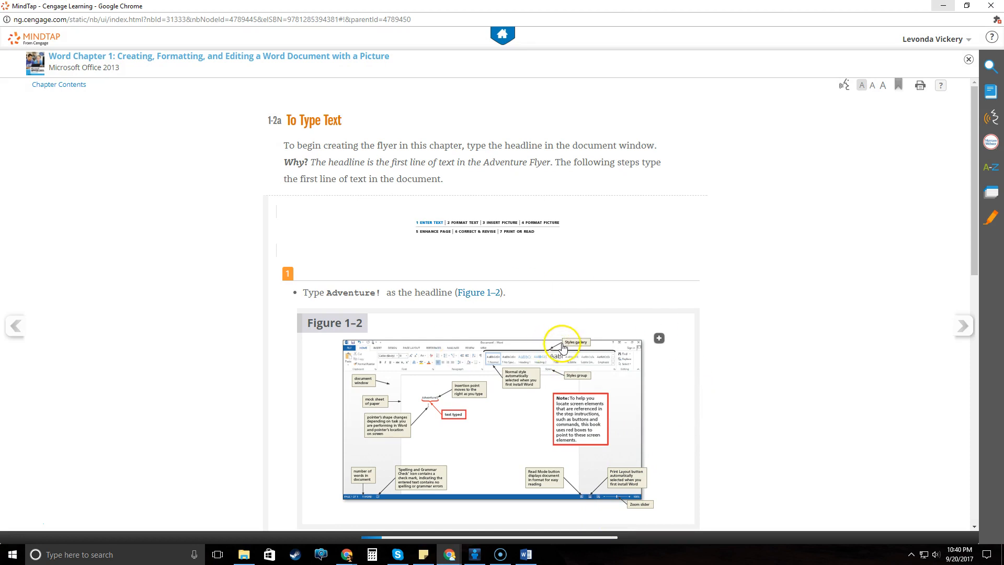
right_click(617, 559)
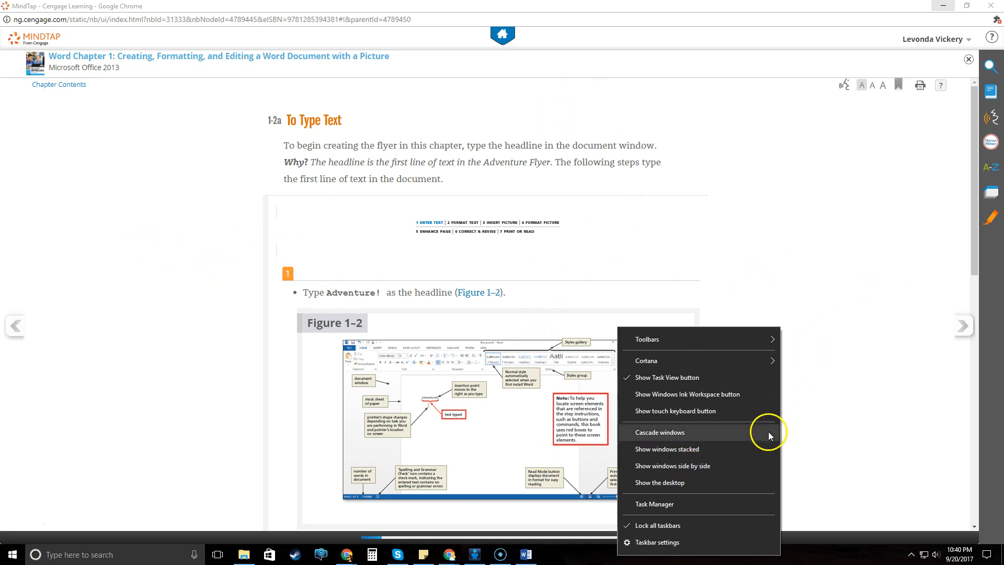
click(690, 451)
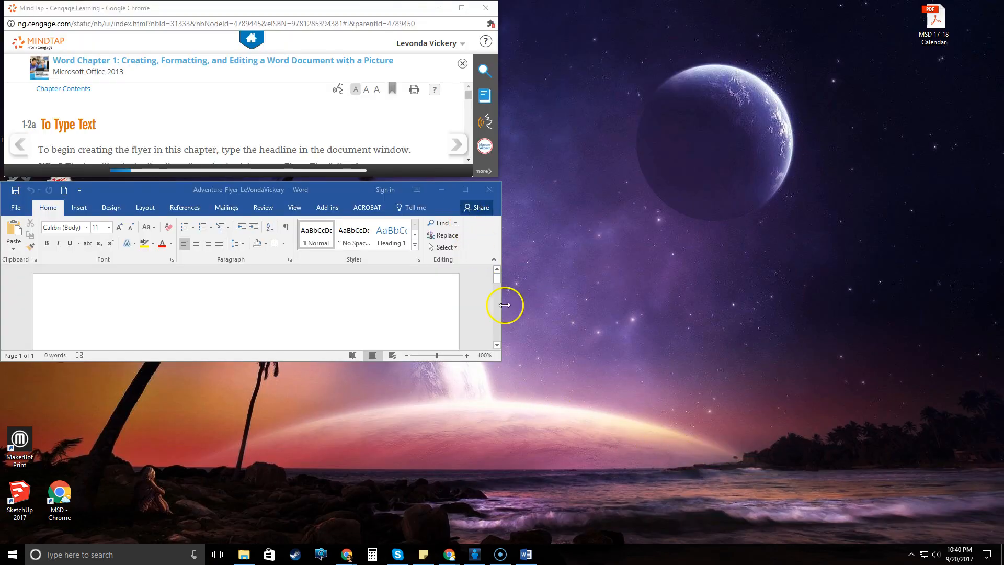
Widen the e-book and Word windows to the full screen width and extend their heights so together they fill the screen
drag(499, 130, 998, 128)
drag(503, 322, 1000, 329)
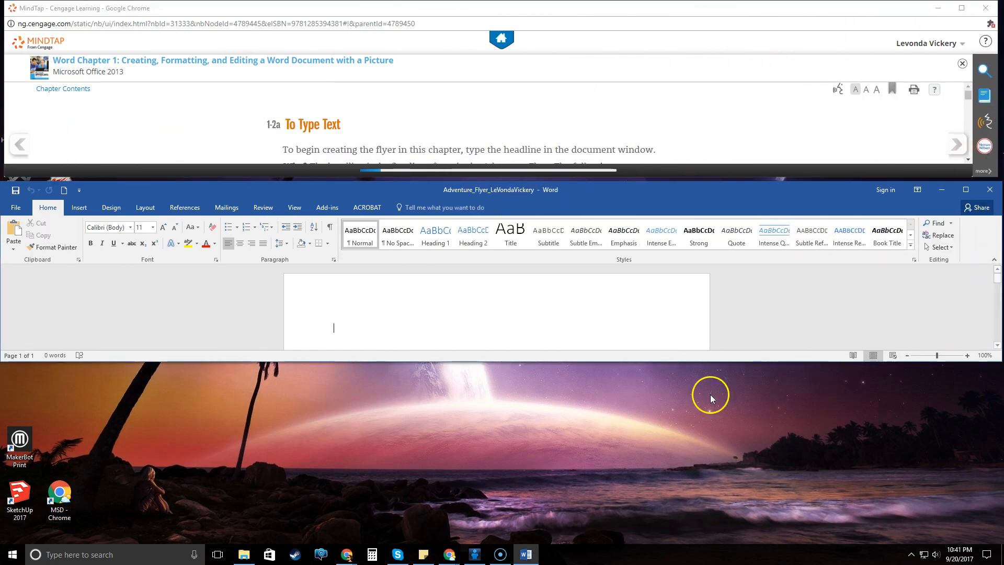
drag(600, 197, 601, 262)
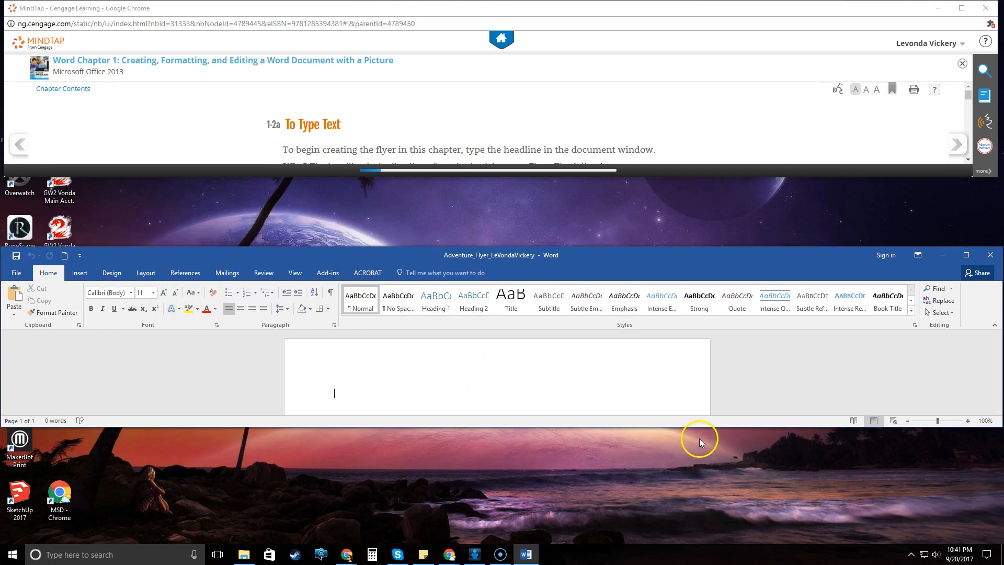
drag(706, 429, 708, 546)
drag(554, 178, 557, 248)
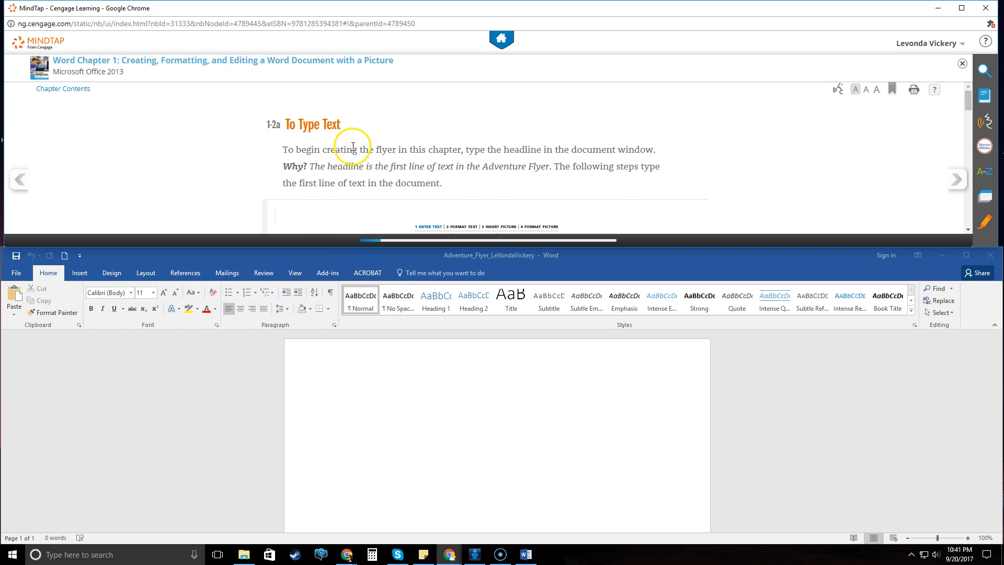
Follow step 1 of section 1-2a and enter "Adventure!" as the headline in the blank Word document
scroll(347, 140, down, 2)
scroll(352, 151, down, 1)
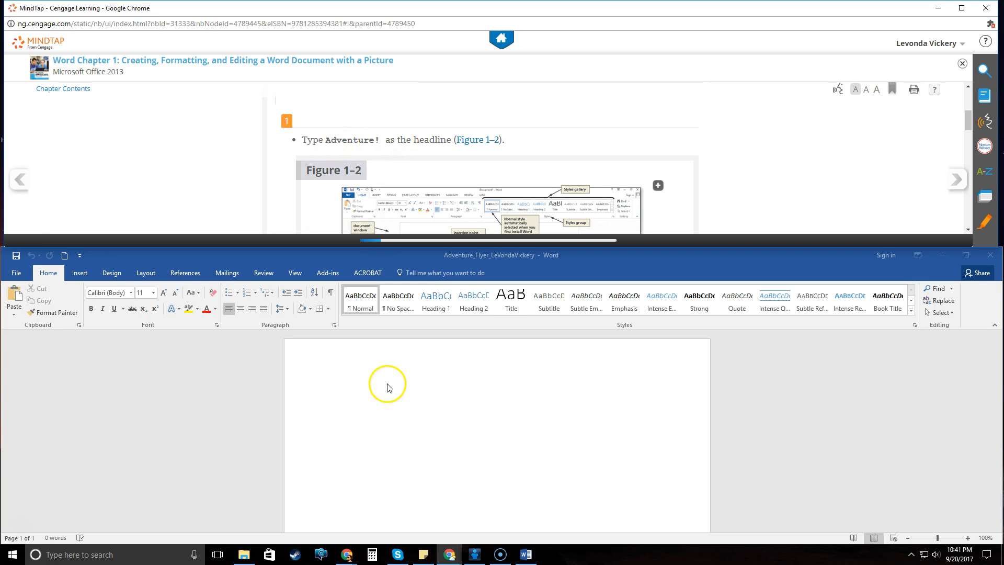
click(357, 385)
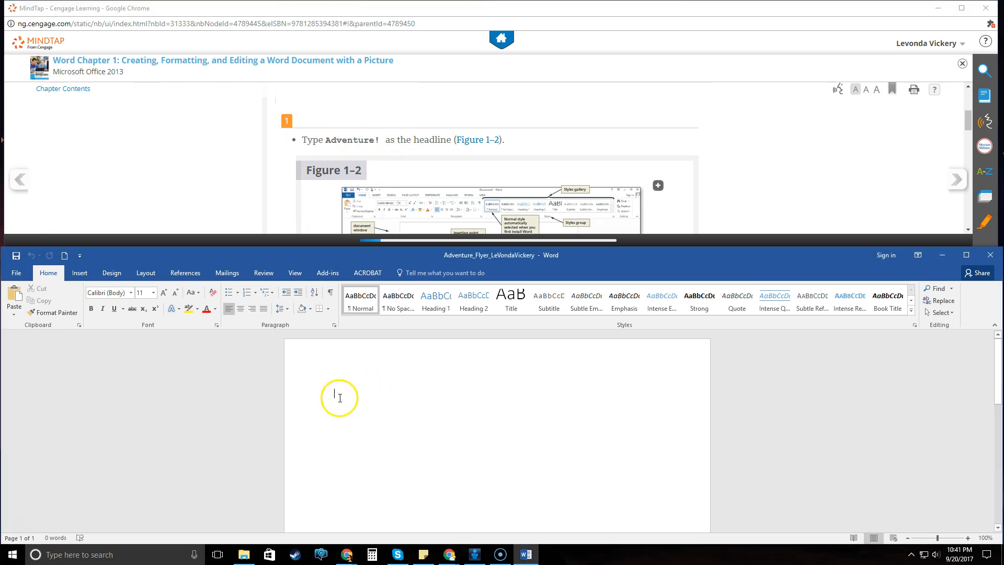
text(Adventure!)
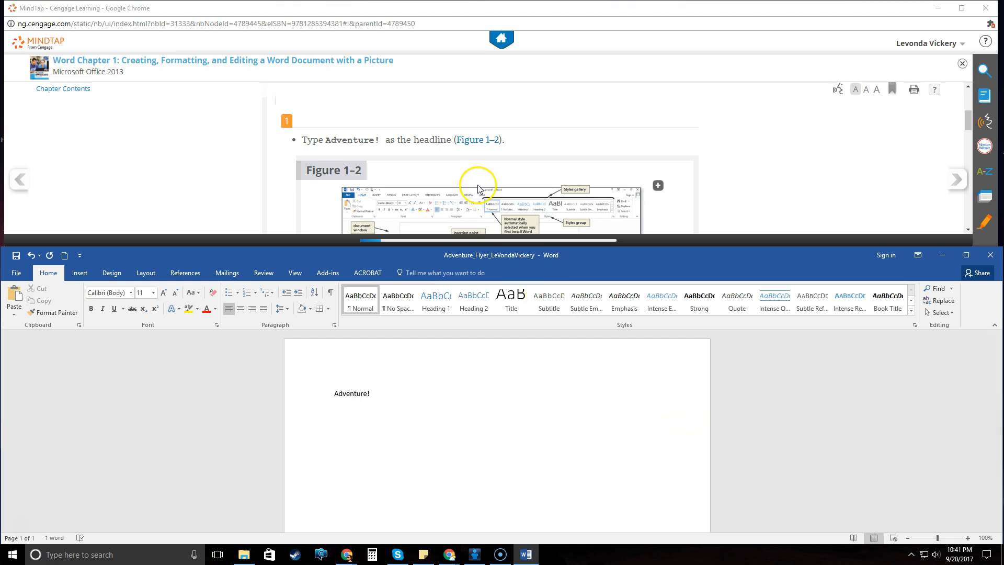
Examine Figure 1–2 in the e-book and its callouts for the Word window elements
scroll(366, 165, down, 2)
scroll(365, 168, down, 2)
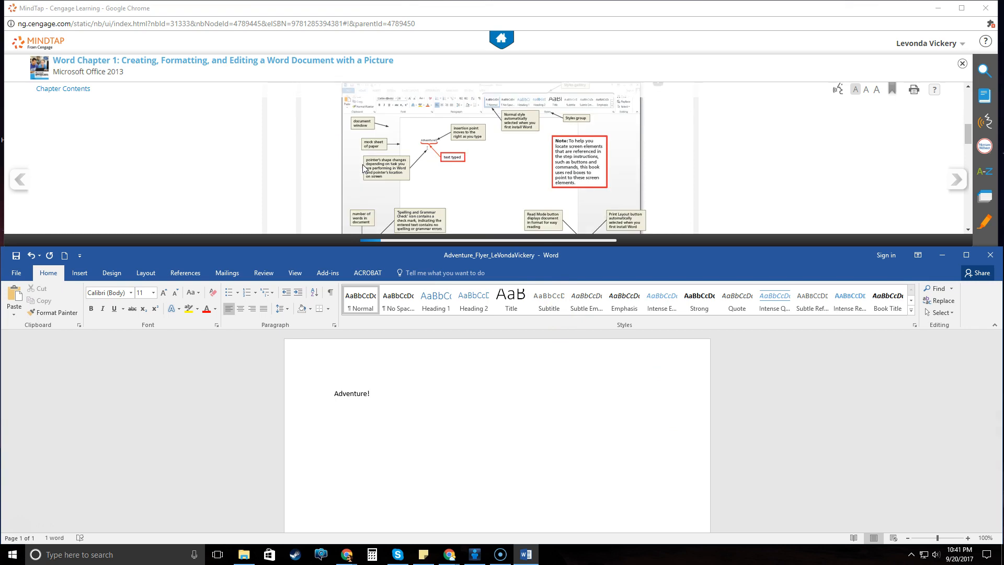
scroll(366, 173, up, 2)
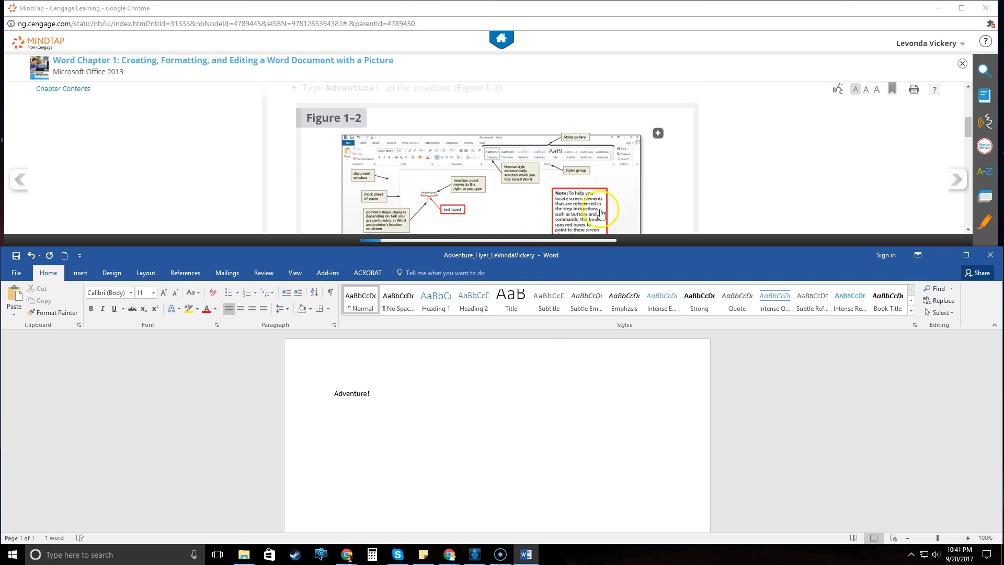
scroll(573, 192, down, 2)
scroll(466, 190, down, 2)
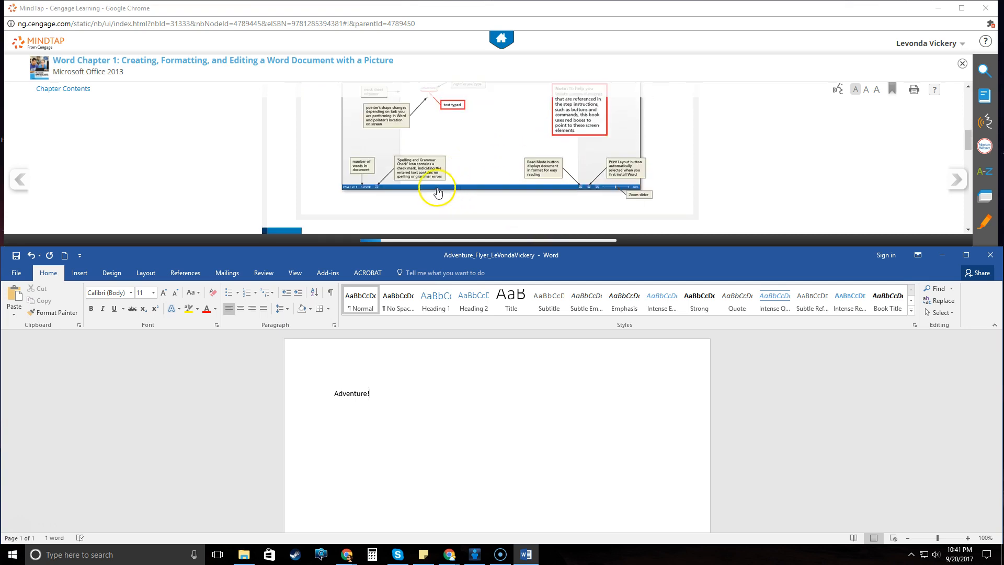
scroll(475, 173, up, 2)
scroll(477, 179, up, 2)
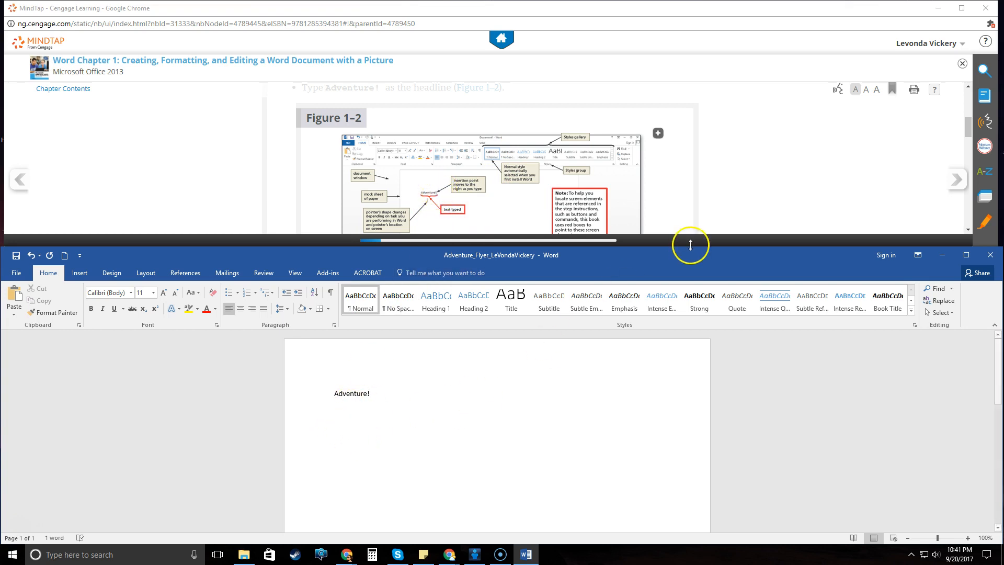
Go on to section 1-2b To Display Formatting Marks and turn on the formatting marks in the Word document
scroll(766, 186, down, 6)
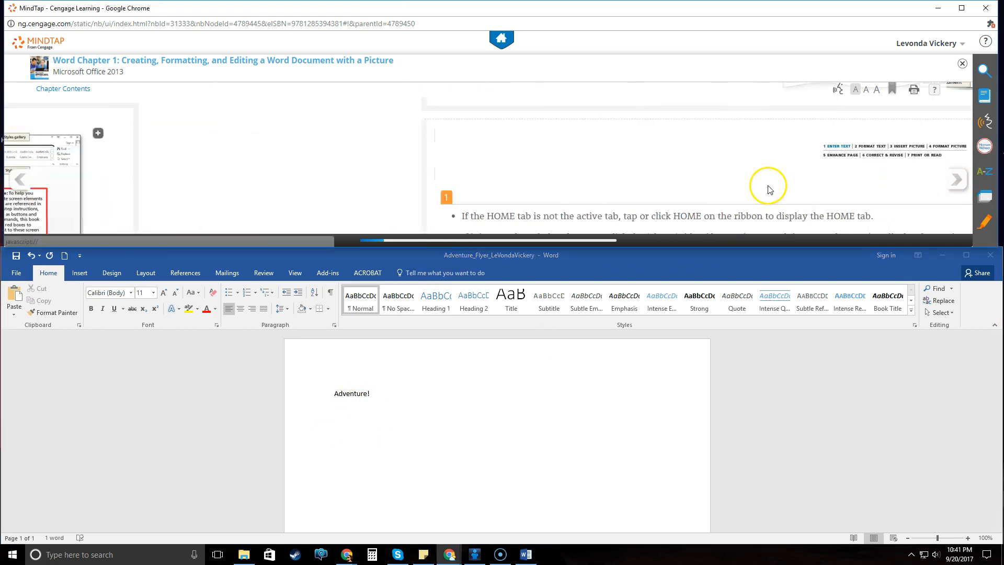
scroll(767, 186, down, 3)
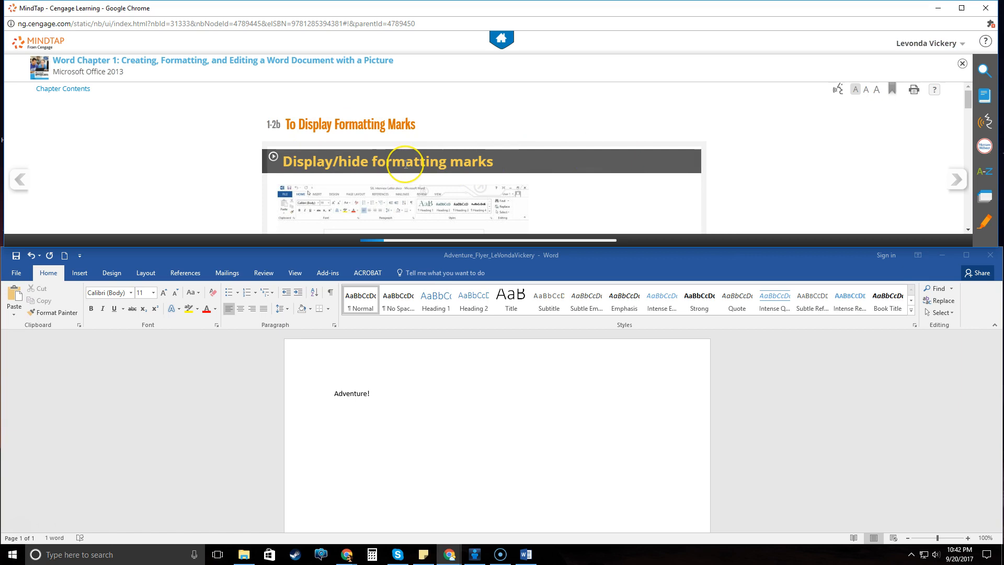
scroll(406, 166, down, 2)
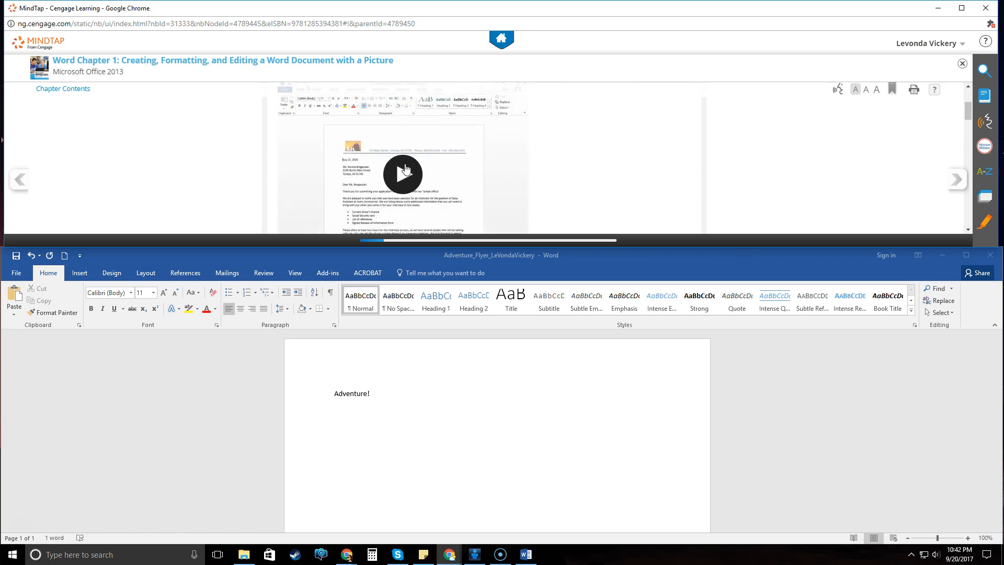
scroll(437, 169, down, 3)
scroll(437, 171, down, 5)
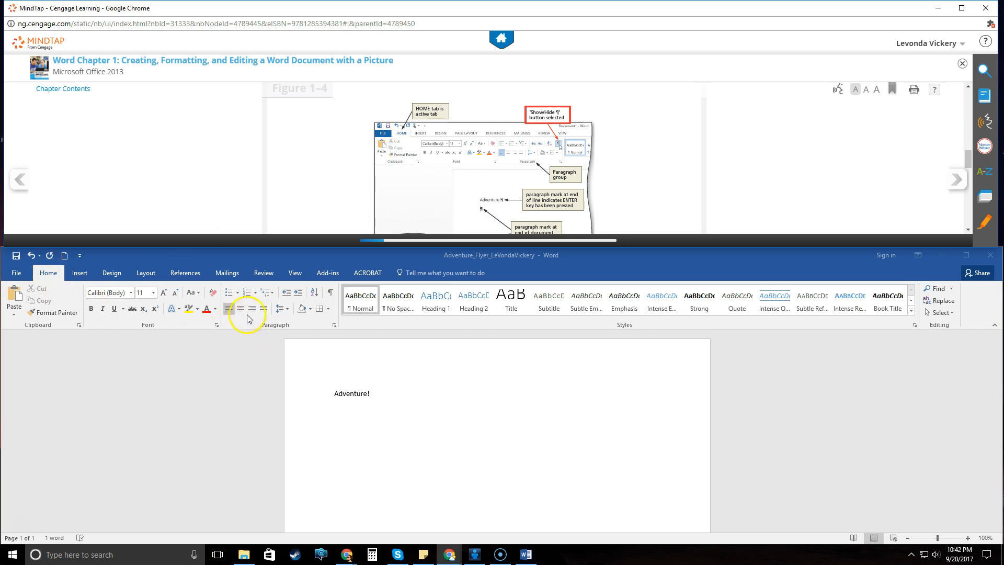
click(331, 296)
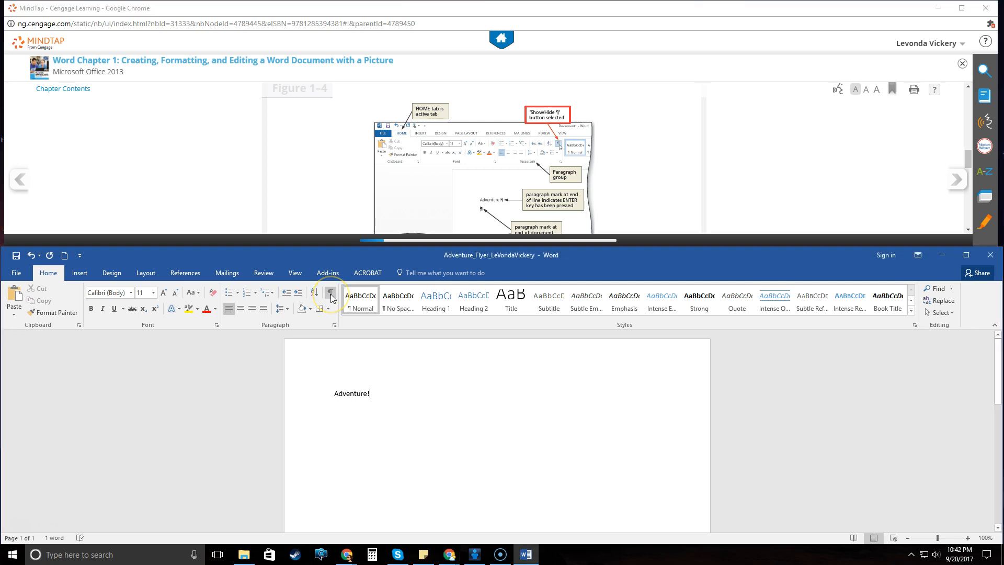
click(331, 297)
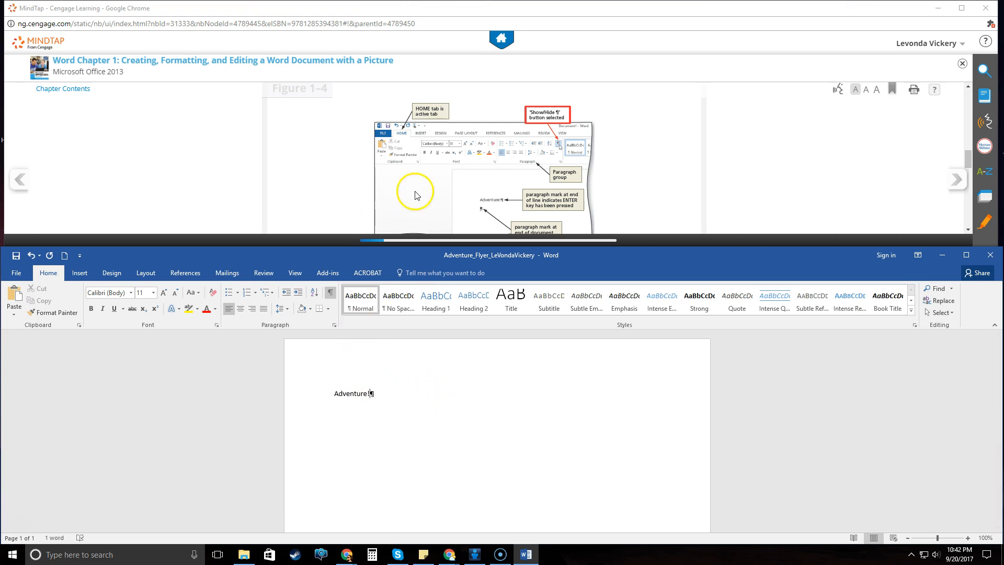
Go on to section 1-2c To Insert a Blank Line and add a blank line below the Adventure! headline
scroll(603, 164, down, 2)
scroll(604, 166, down, 5)
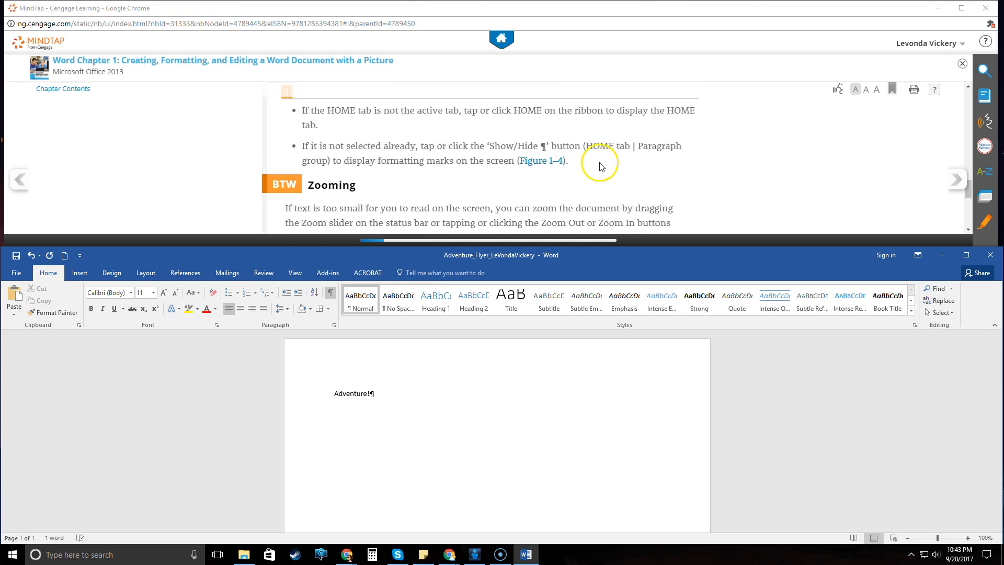
scroll(591, 162, up, 1)
scroll(648, 189, down, 3)
scroll(648, 185, up, 1)
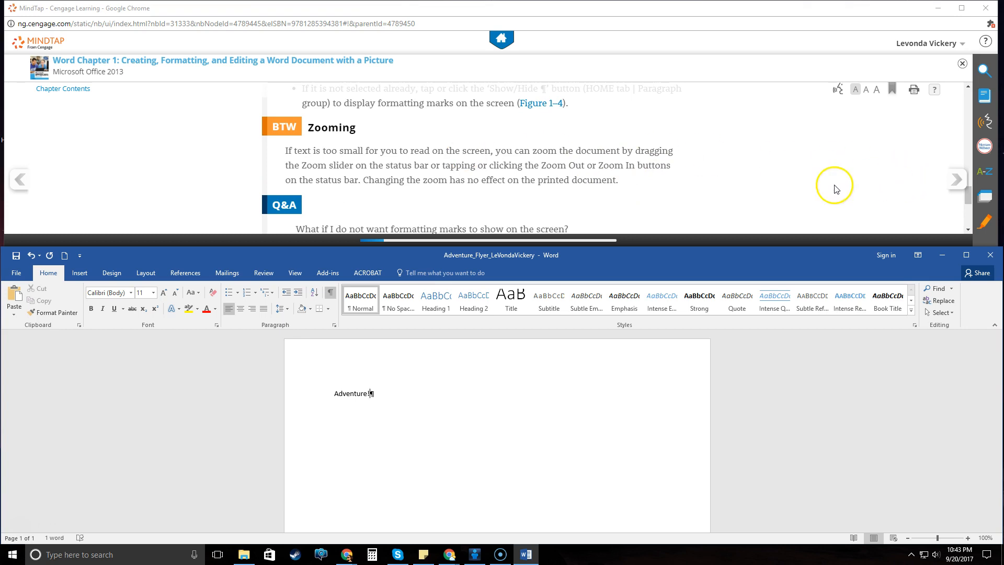
click(957, 180)
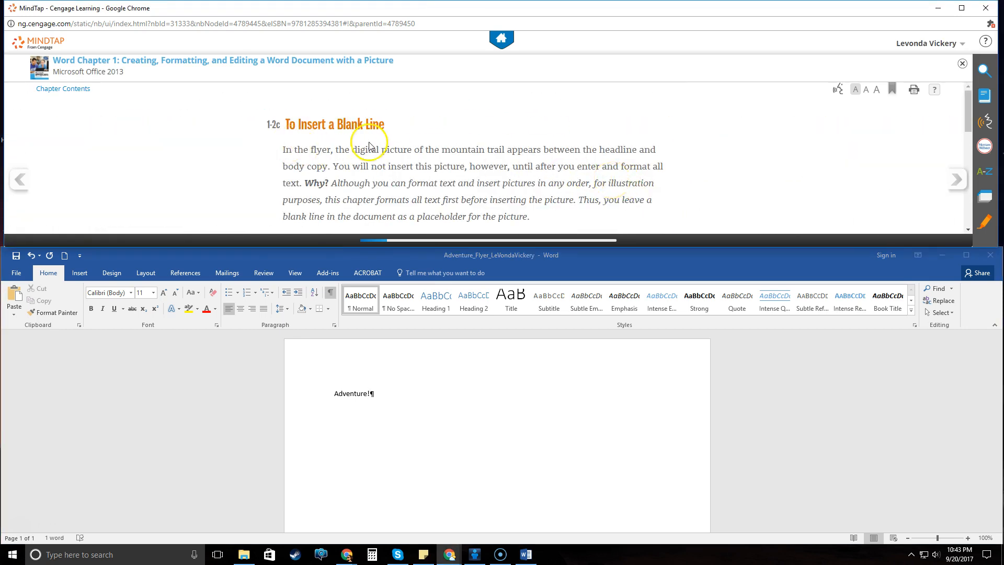
scroll(496, 161, down, 6)
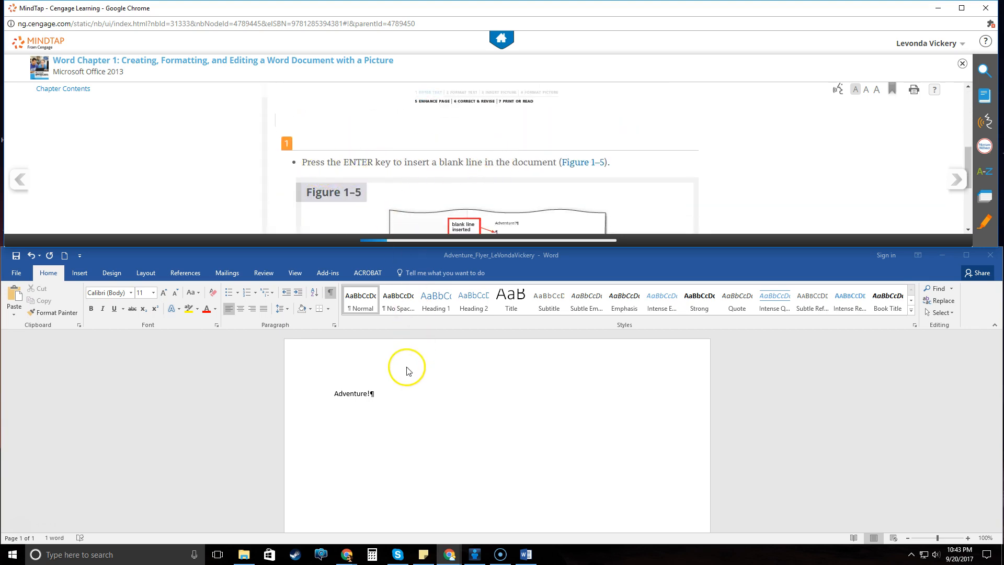
click(373, 397)
key(Return)
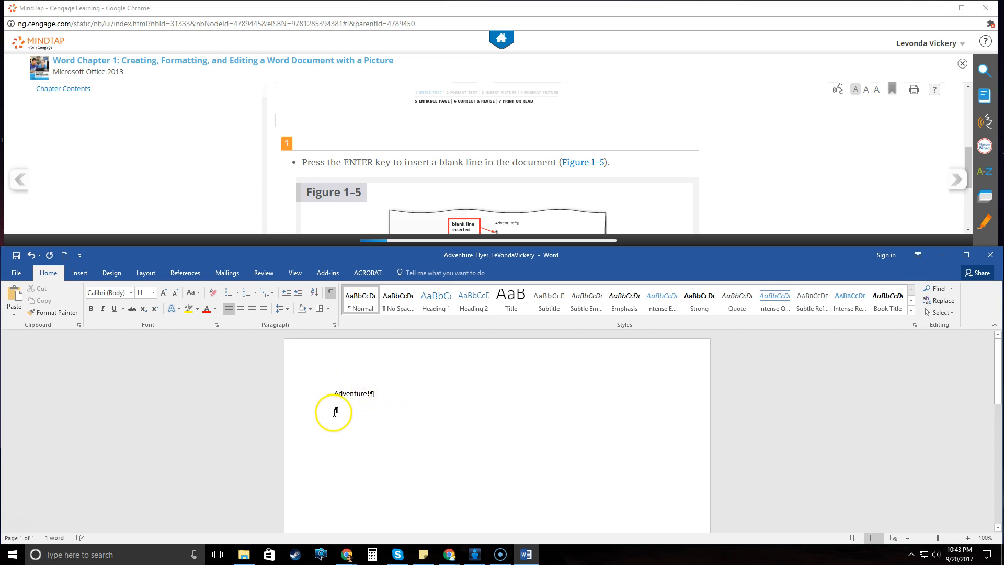
Check Figure 1–5 for the blank line and go on to section 1-2d To Zoom Page Width
scroll(726, 169, down, 3)
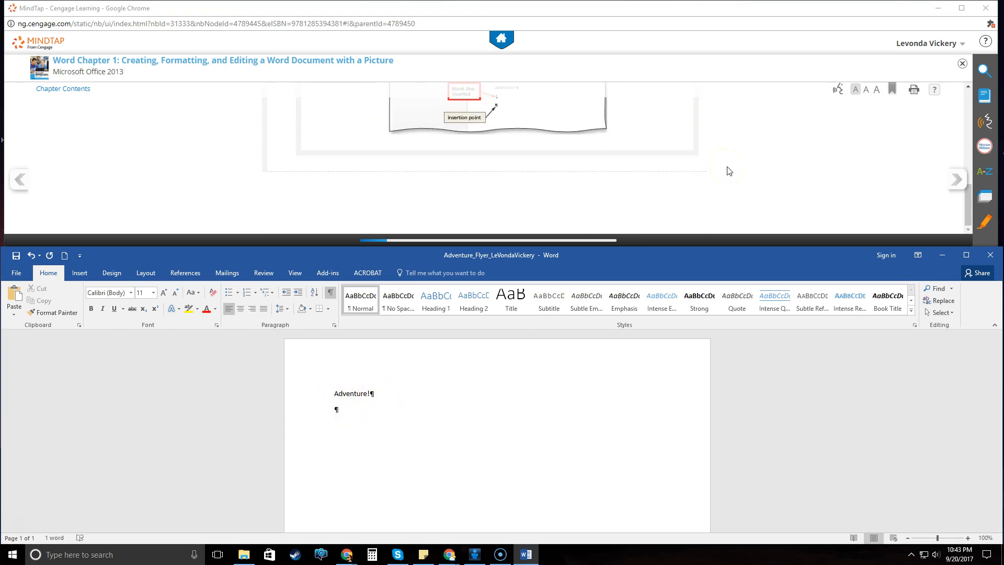
scroll(728, 170, up, 3)
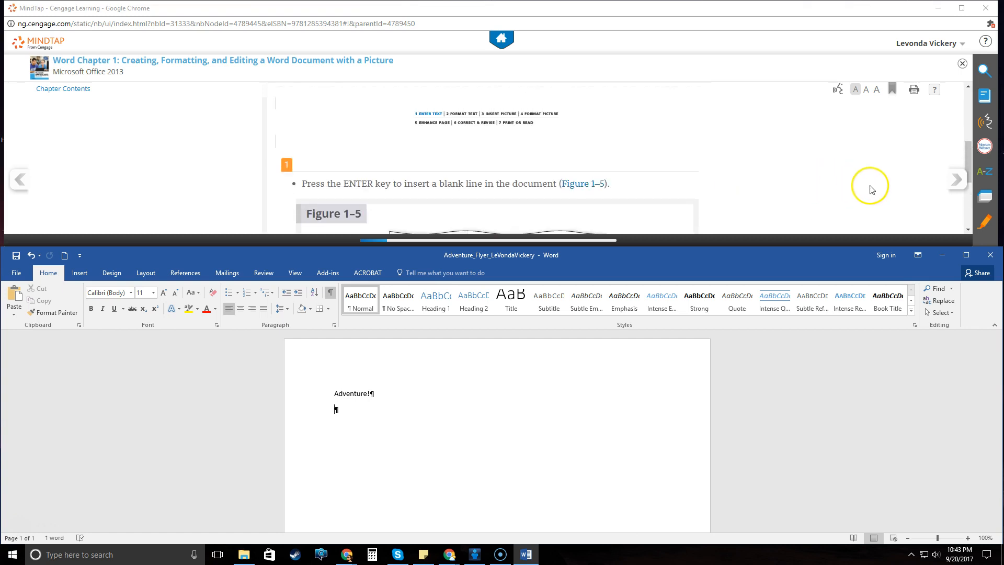
click(960, 181)
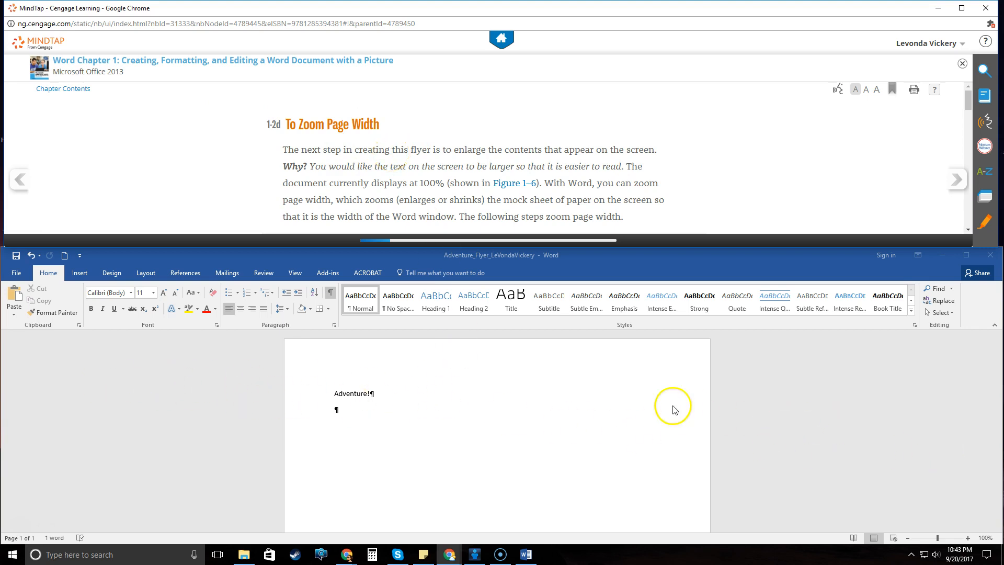
Follow section 1-2d and zoom the Word document to page width
scroll(526, 162, down, 3)
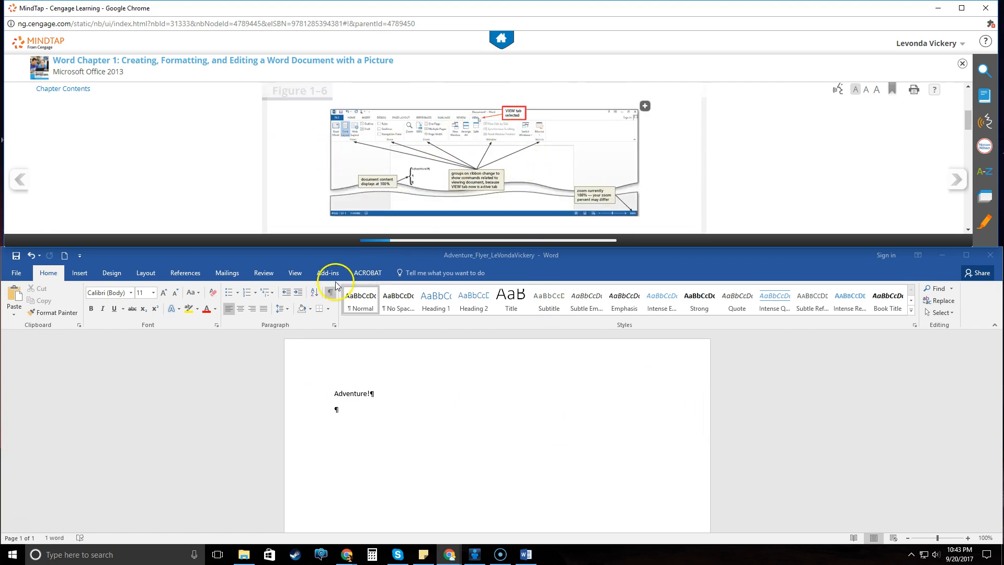
click(291, 268)
click(294, 274)
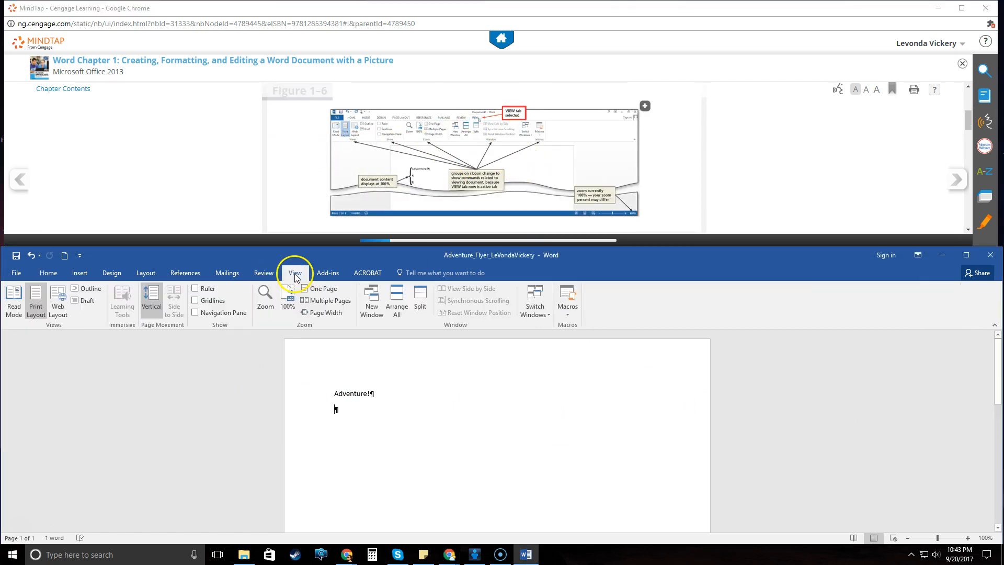
click(325, 313)
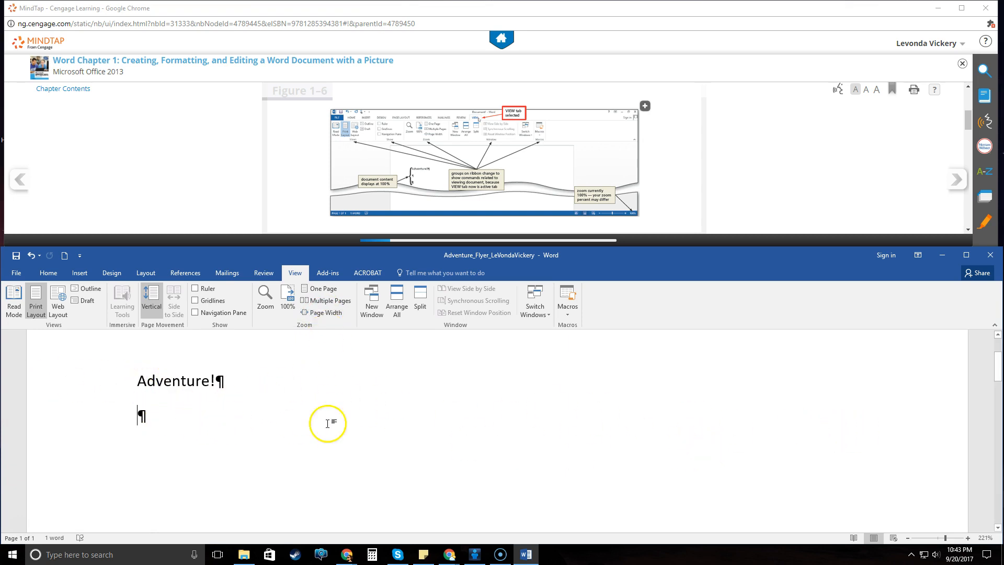
Skim the rest of section 1-2d in the e-book and go on to section 1-2e Wordwrap
scroll(567, 163, down, 3)
scroll(567, 165, down, 10)
scroll(439, 141, down, 8)
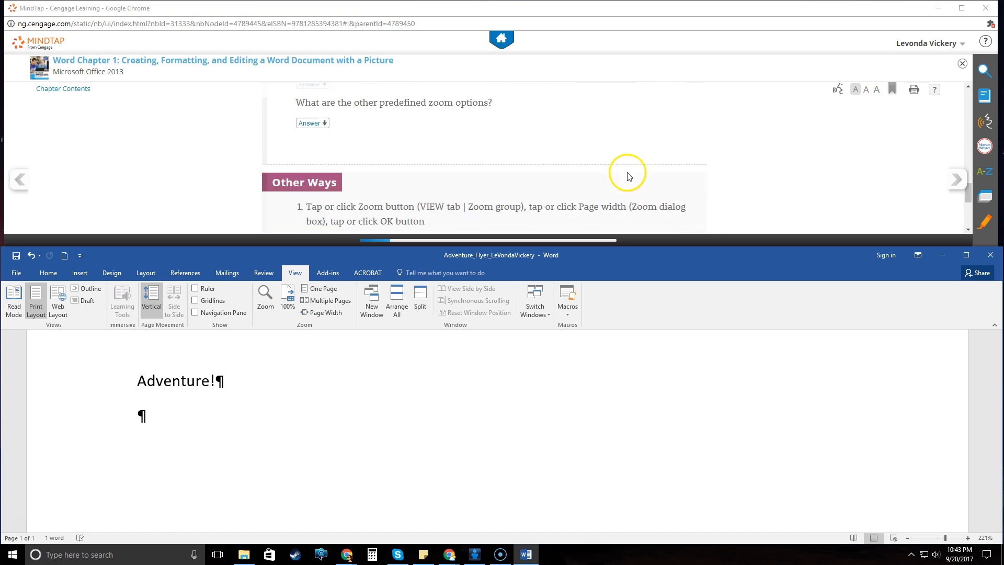
click(956, 180)
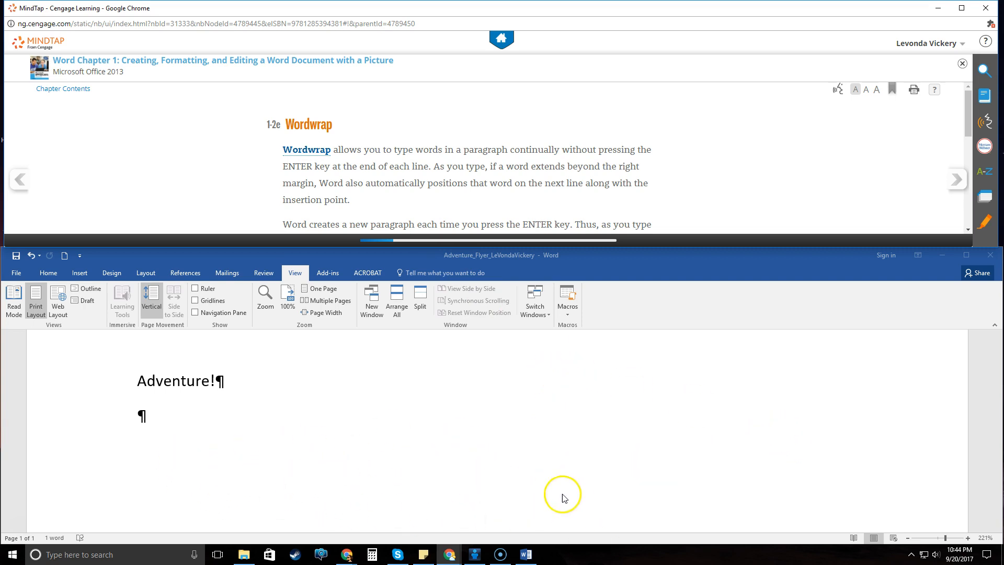
Read when to use the ENTER key in section 1-2e and go on to section 1-2f To Wordwrap Text as You Type
scroll(429, 193, down, 2)
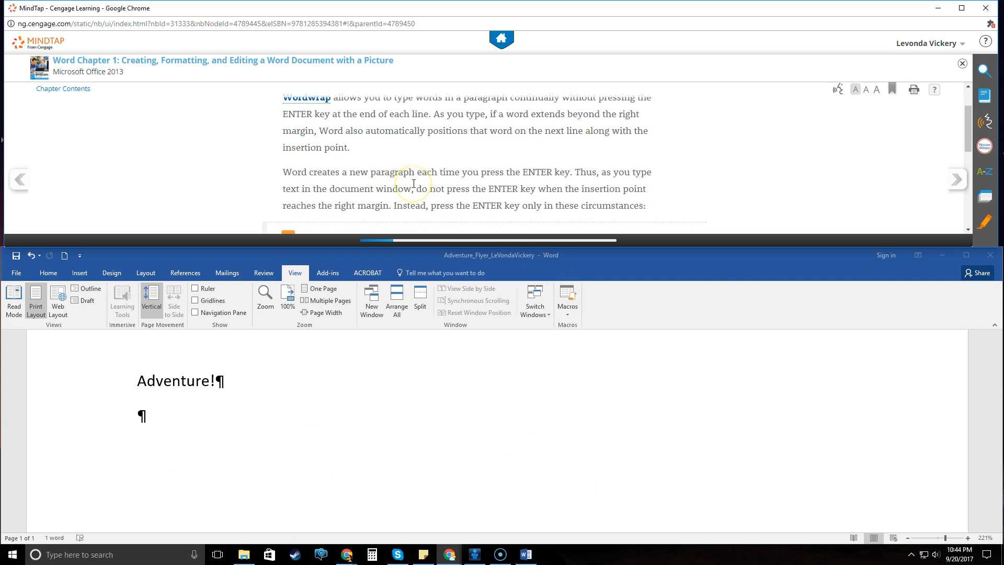
scroll(414, 189, down, 1)
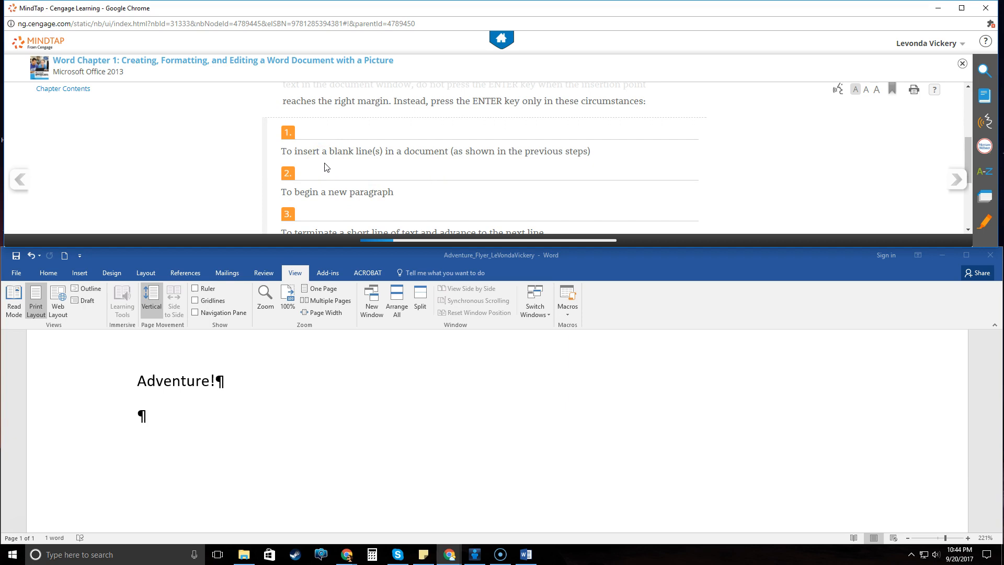
scroll(394, 165, down, 2)
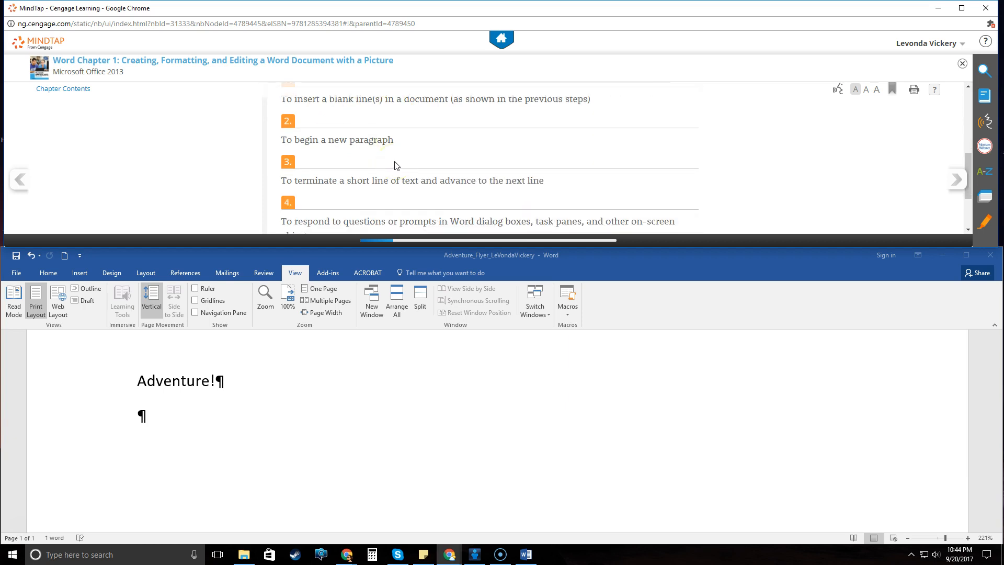
scroll(395, 165, down, 1)
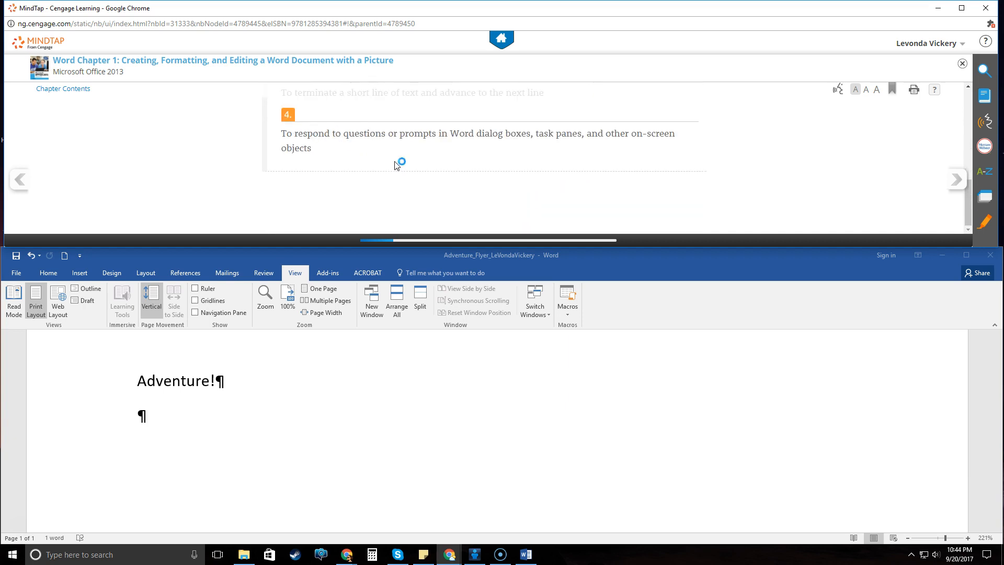
scroll(634, 167, up, 1)
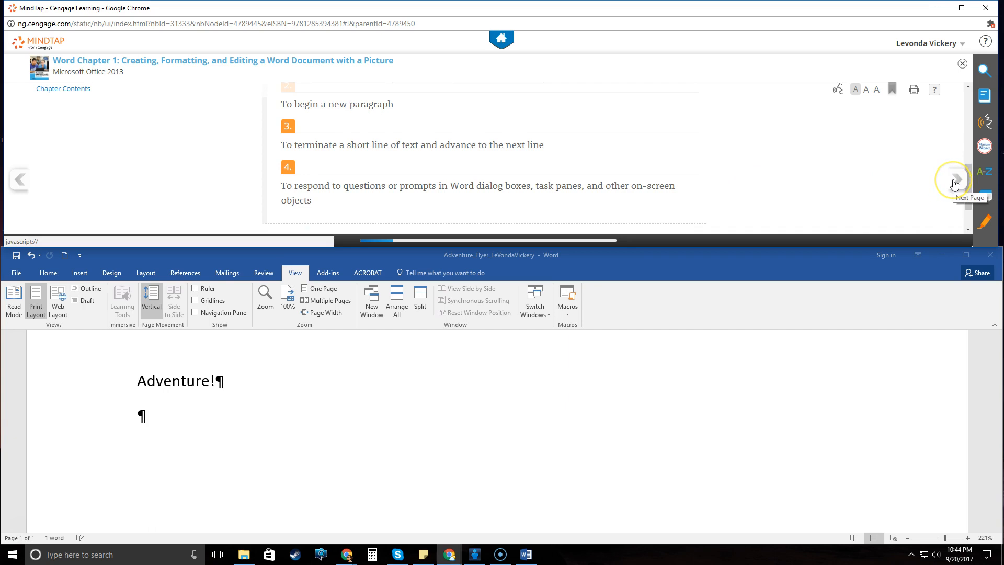
click(954, 182)
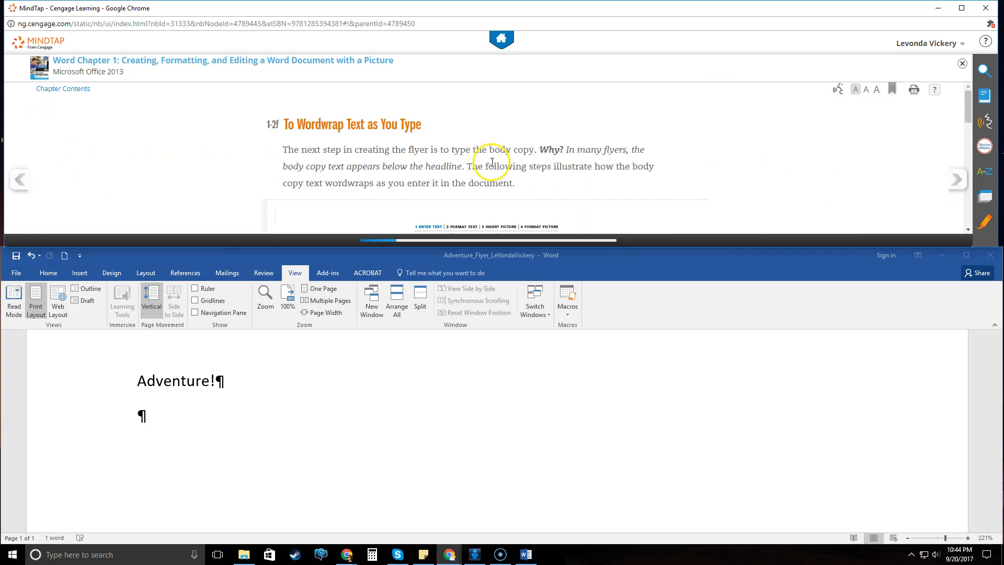
Start a new paragraph and enter "Explore scenic trails with breathtaking views as you travel through meadows, forests, streams, and mountains in an off-road vehicle."
scroll(492, 162, down, 3)
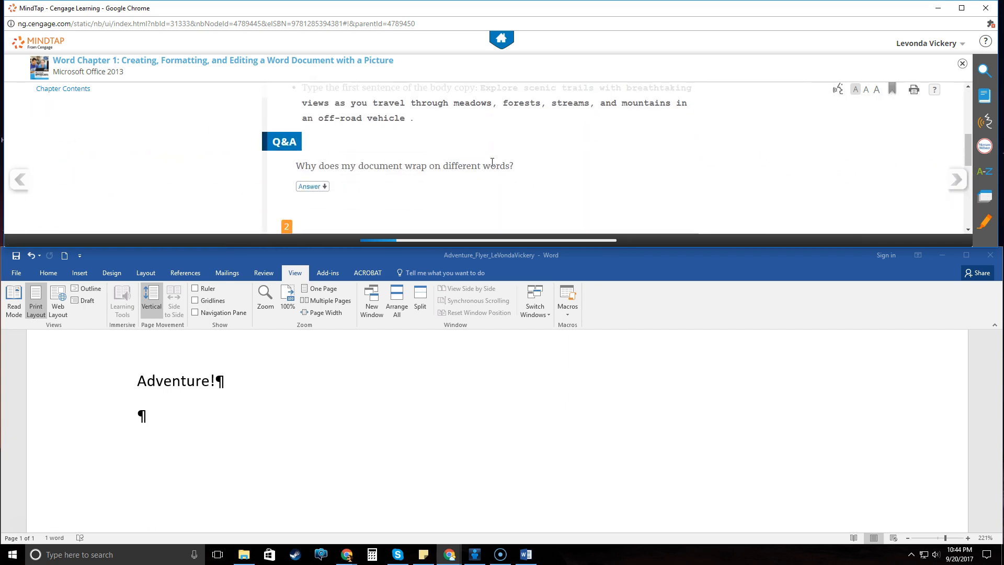
click(434, 170)
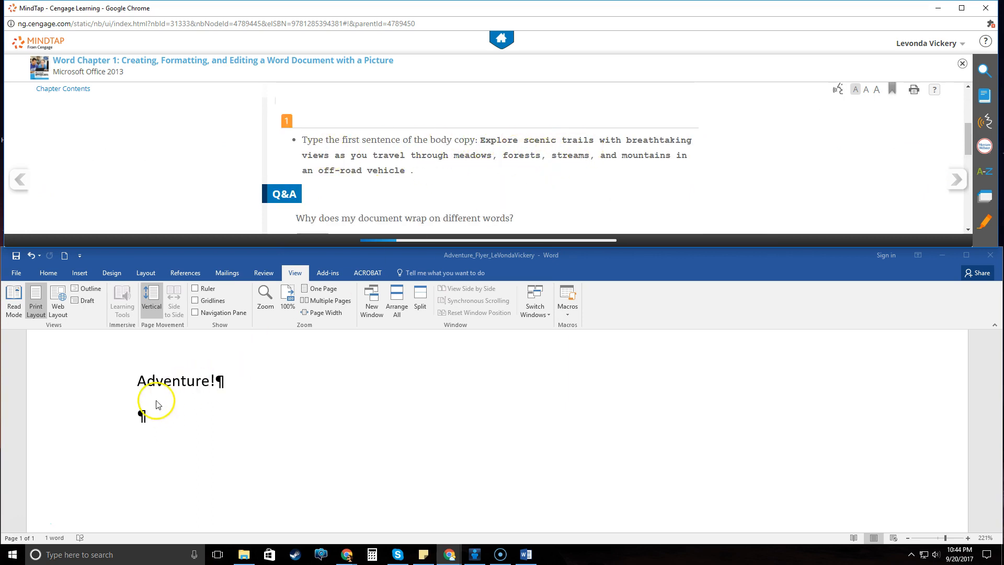
click(141, 415)
key(Return)
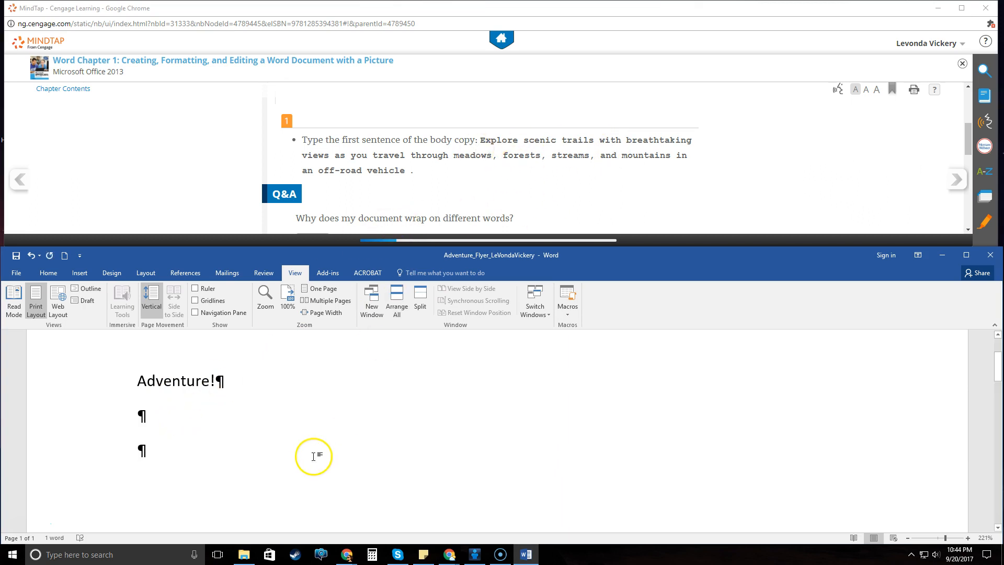
text(Explore scenic trails with b)
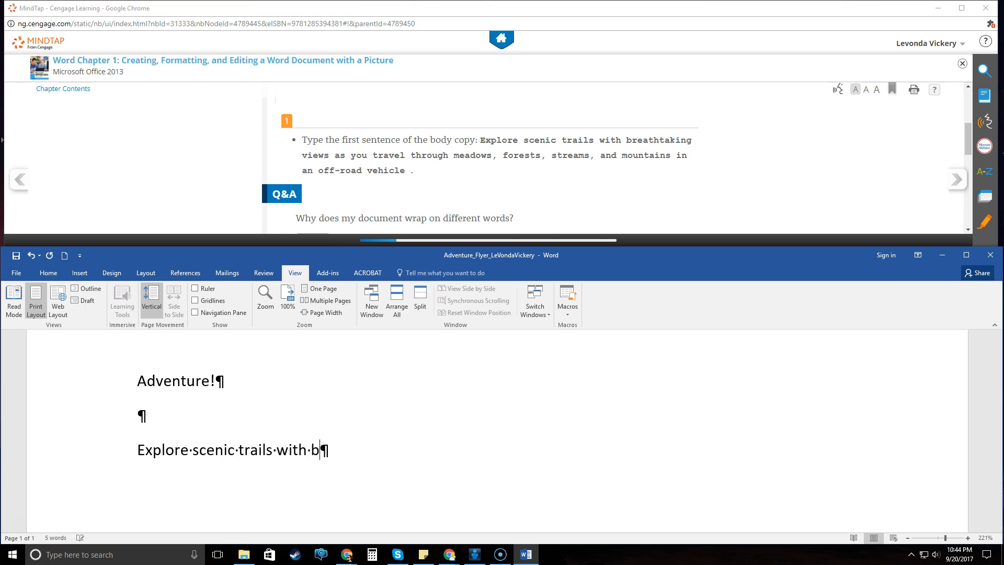
text(reathtaking vi)
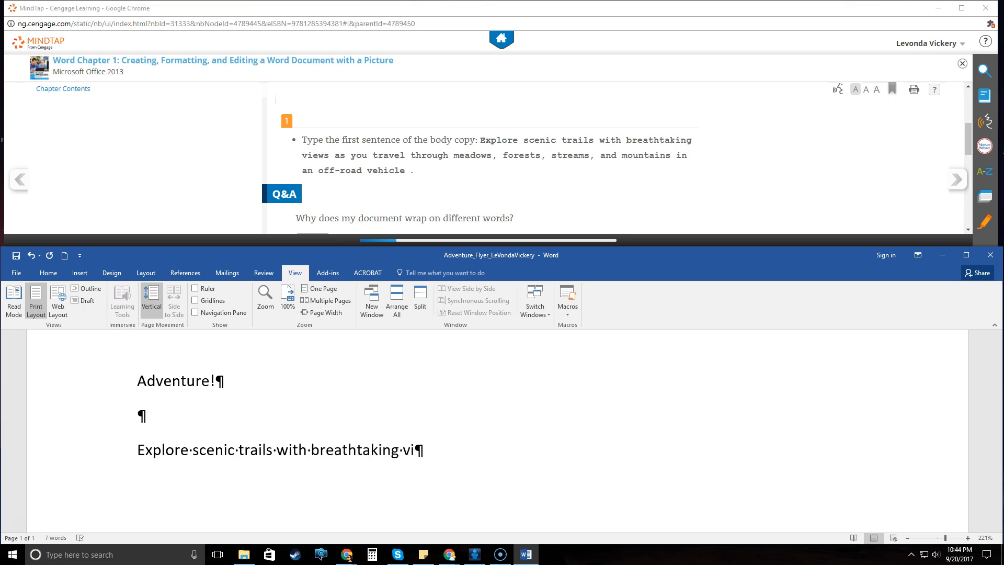
text(ews as you travel)
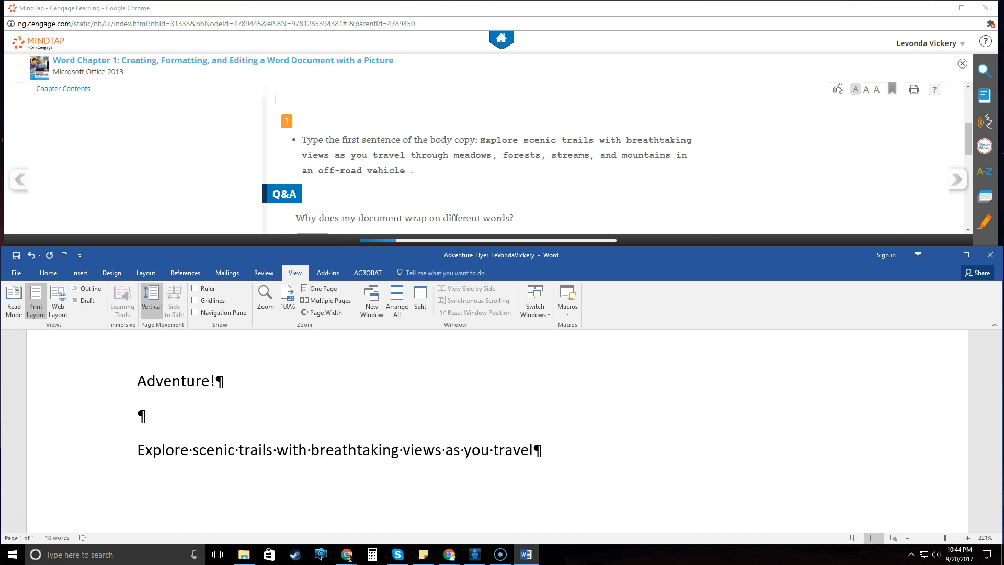
text( through meadows, forests, streams, and m)
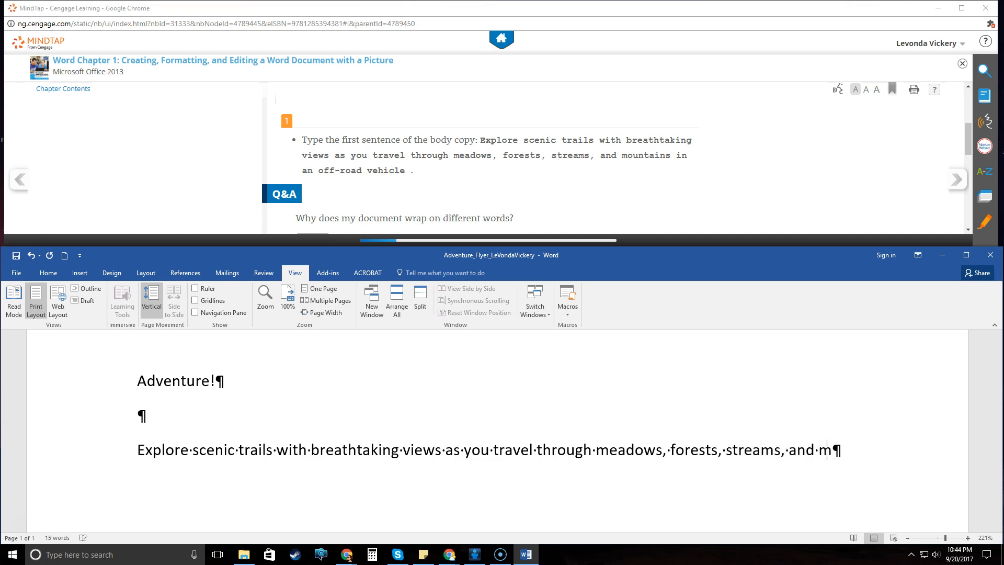
text(ountains in an off-)
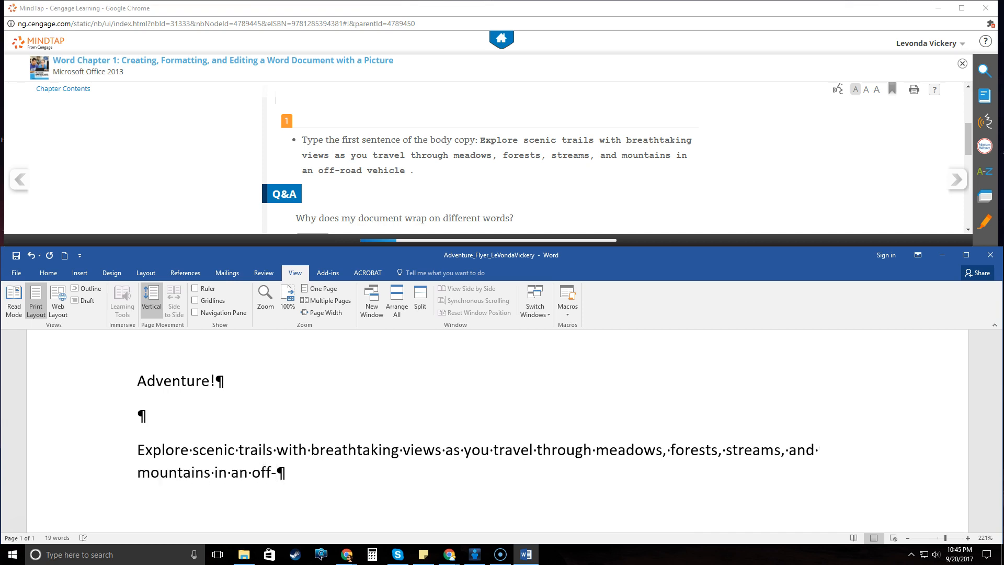
text(road vehicle.)
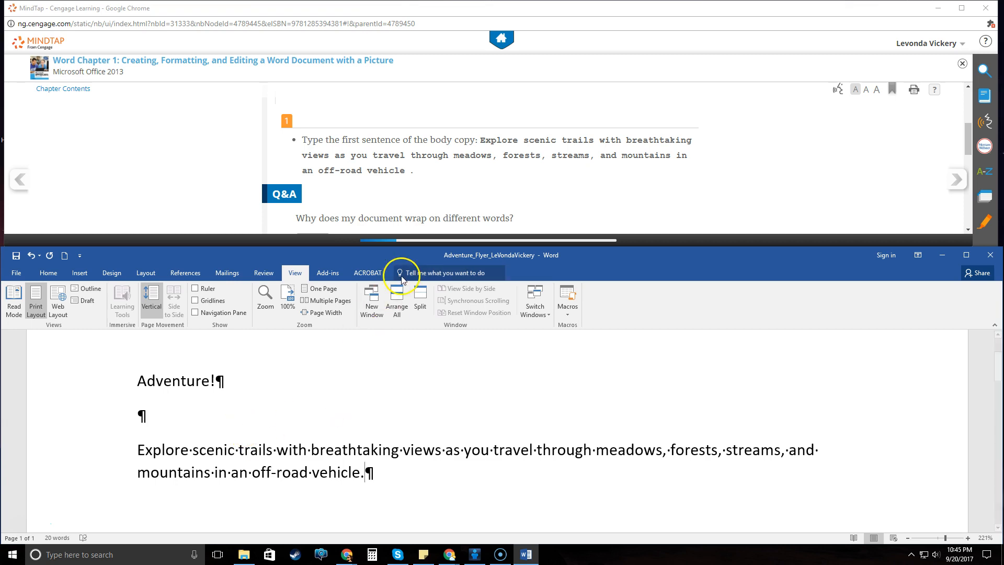
Follow step 2 of section 1-2f and start a new line below the first body copy sentence
scroll(478, 165, down, 3)
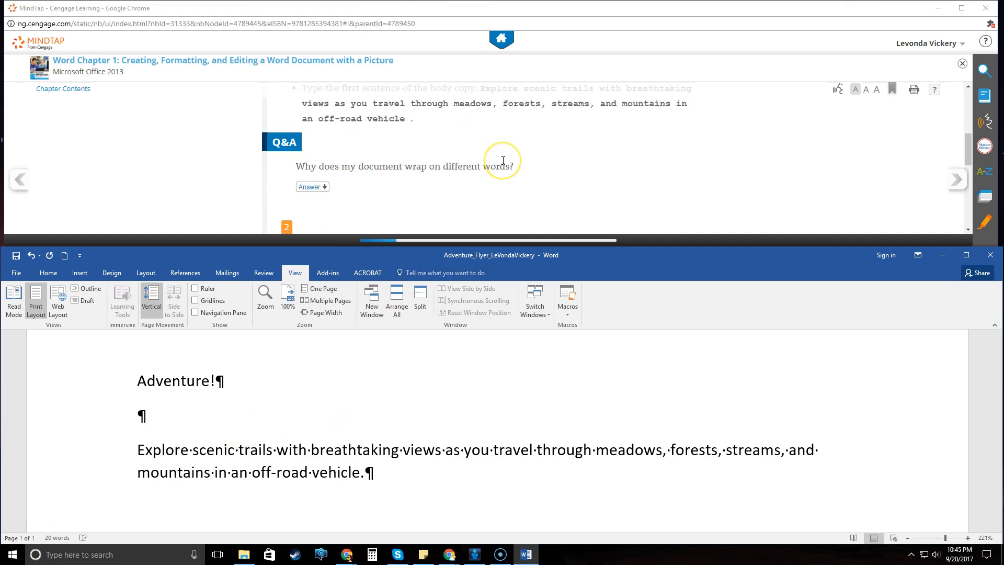
scroll(503, 160, down, 1)
scroll(477, 163, up, 1)
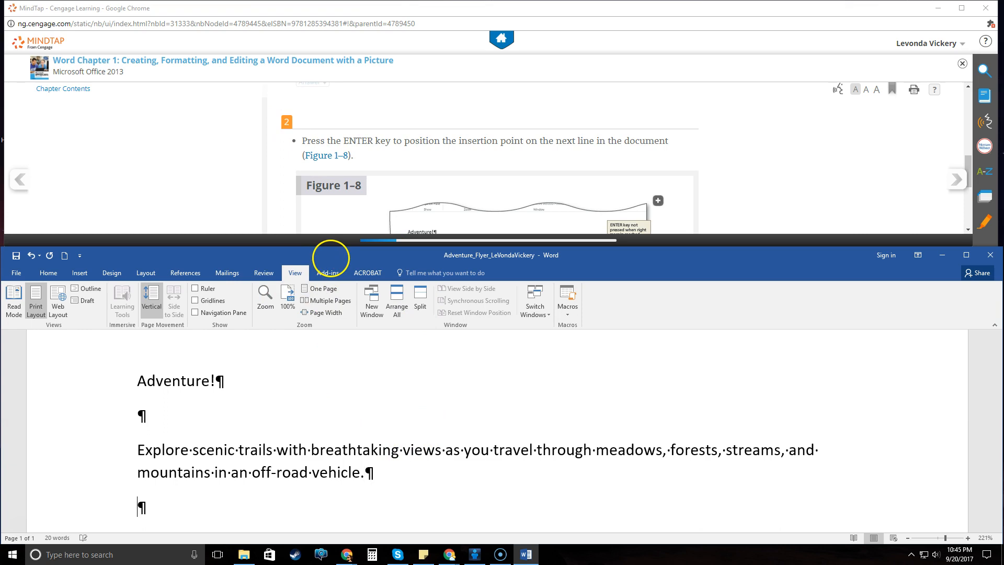
Compare the document with Figure 1–8 in the e-book and go on to section 1-2g Spelling and Grammar Check
scroll(601, 180, down, 3)
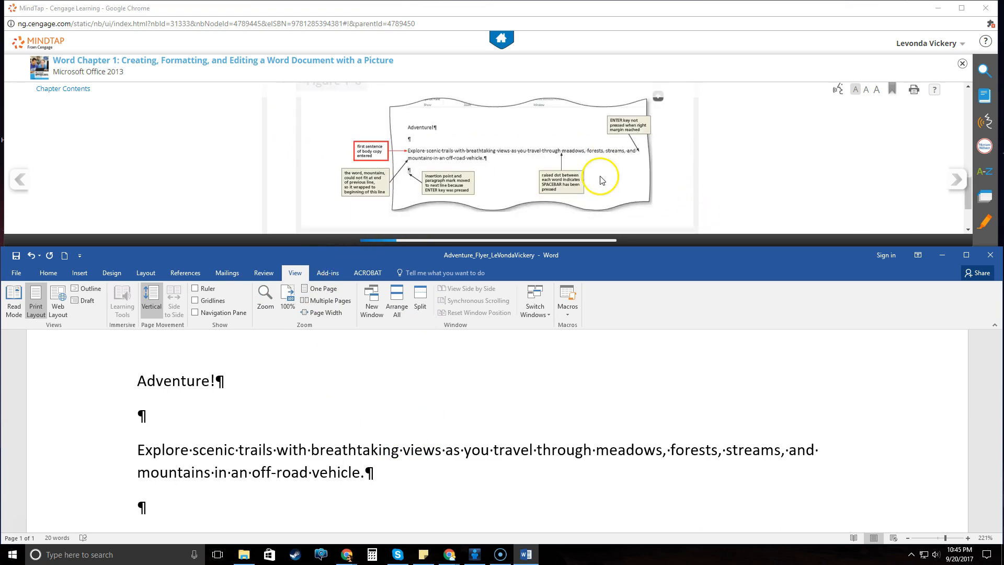
scroll(419, 139, up, 1)
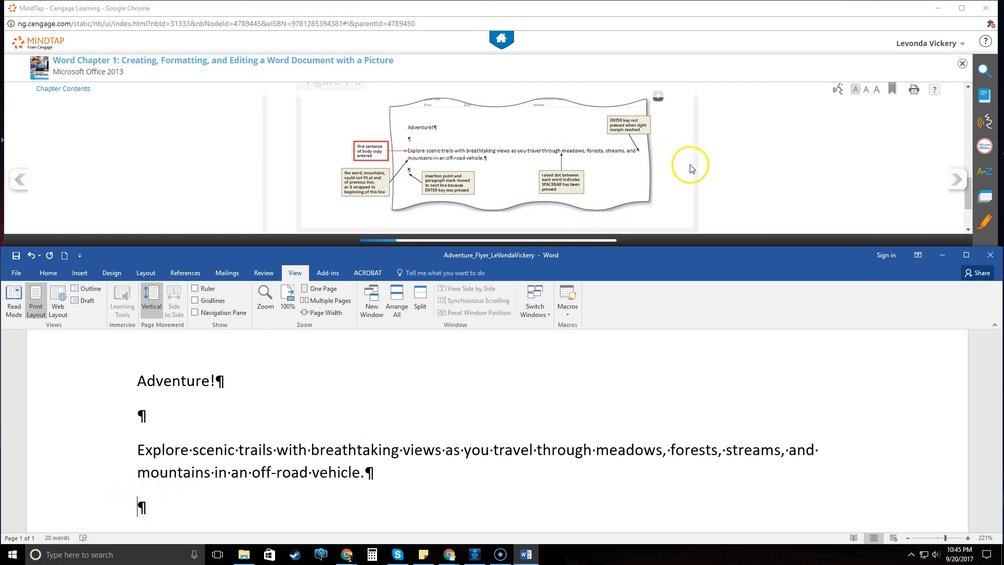
scroll(926, 179, down, 2)
click(957, 179)
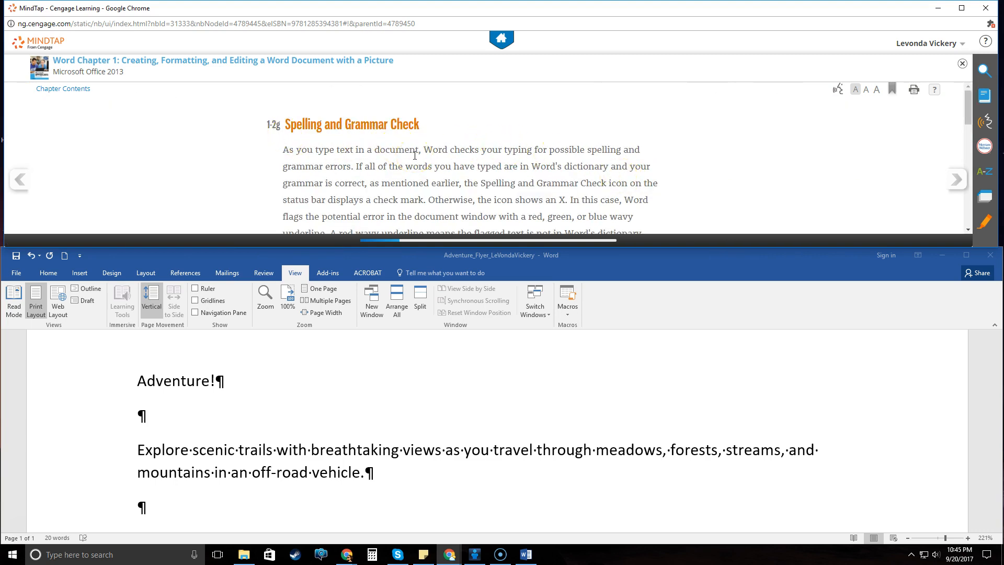
Read through section 1-2g and go on to section 1-2h To Check Spelling and Grammar as You Type
scroll(414, 155, down, 6)
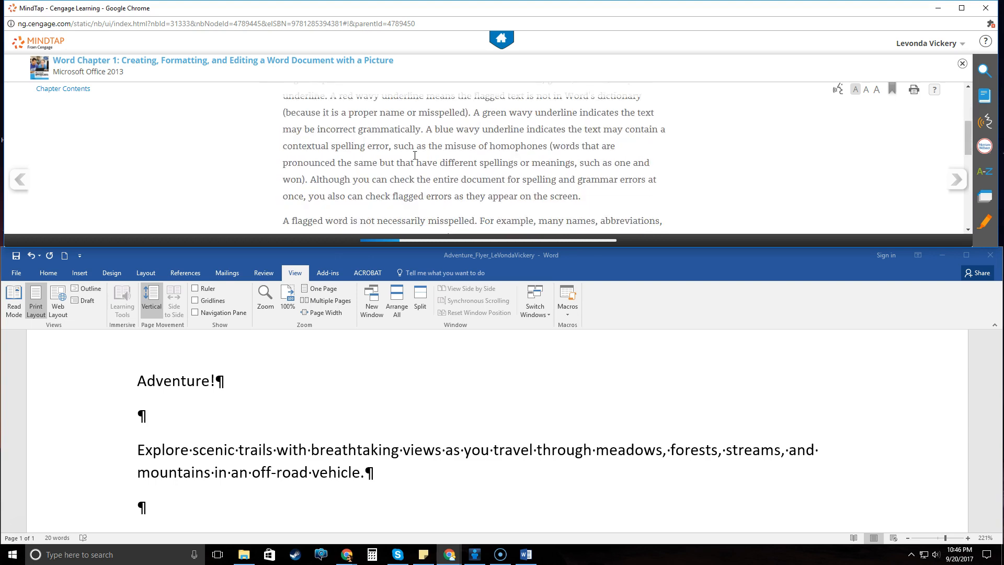
scroll(414, 155, down, 3)
click(504, 168)
scroll(506, 168, up, 2)
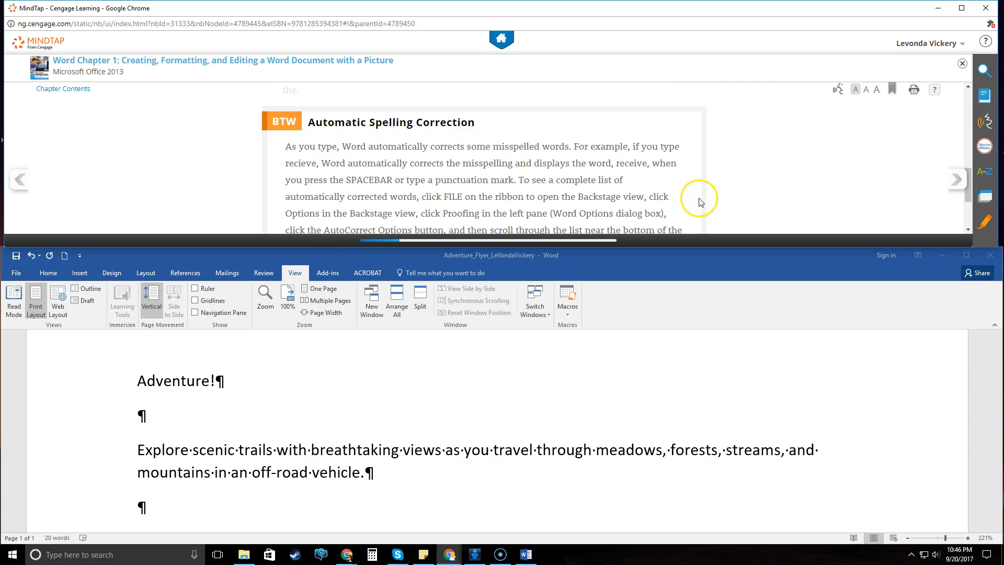
click(956, 179)
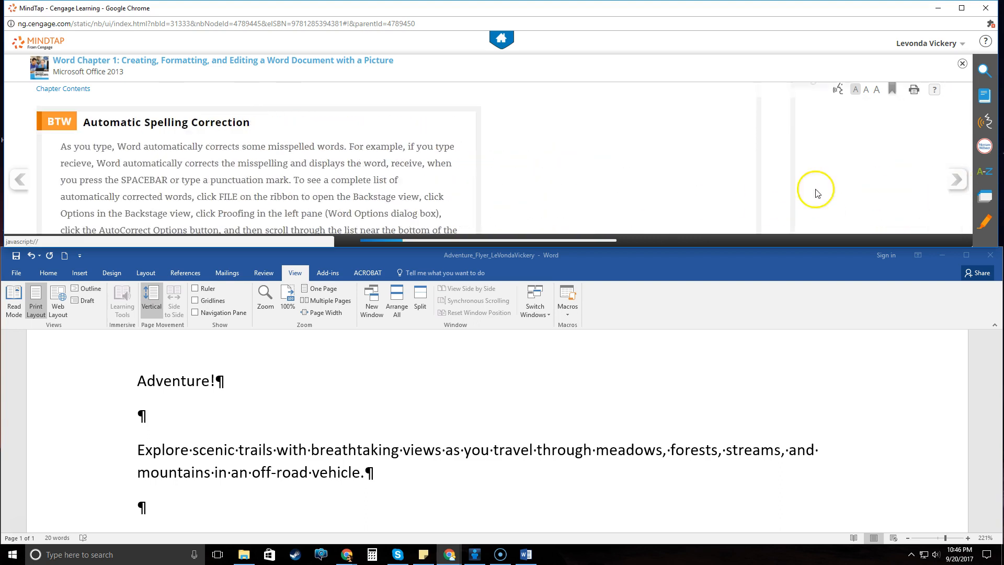
Follow step 1 of section 1-2h and enter the misspelled text "Self-guided tuors " on the last line of the document
scroll(522, 187, down, 3)
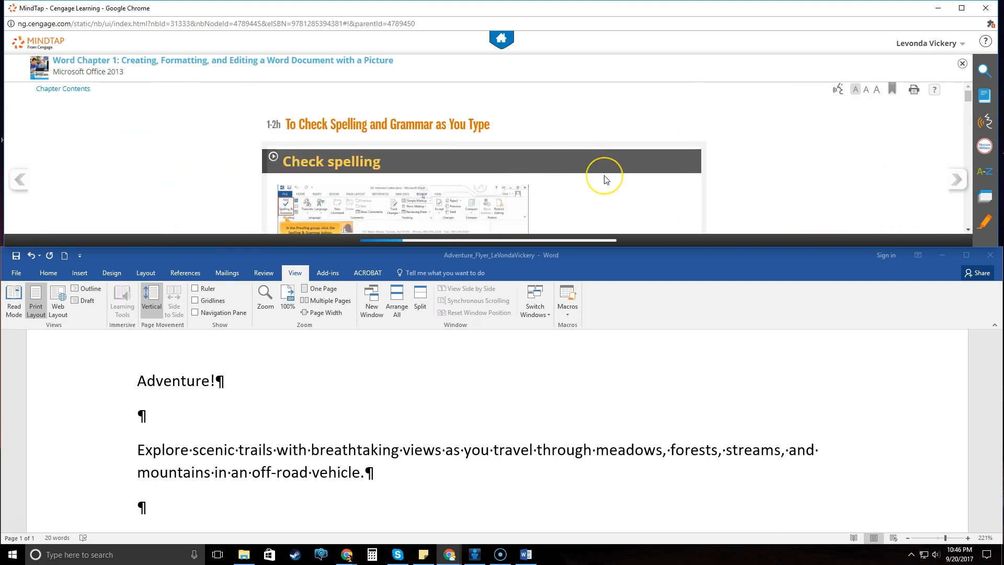
scroll(602, 177, down, 1)
scroll(605, 180, up, 3)
scroll(605, 179, down, 4)
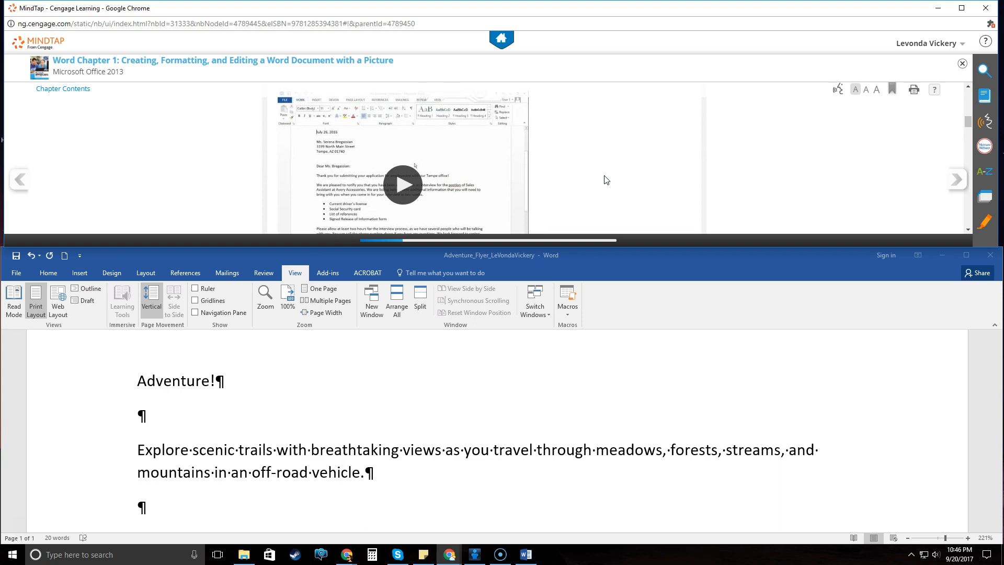
scroll(605, 179, down, 4)
click(287, 118)
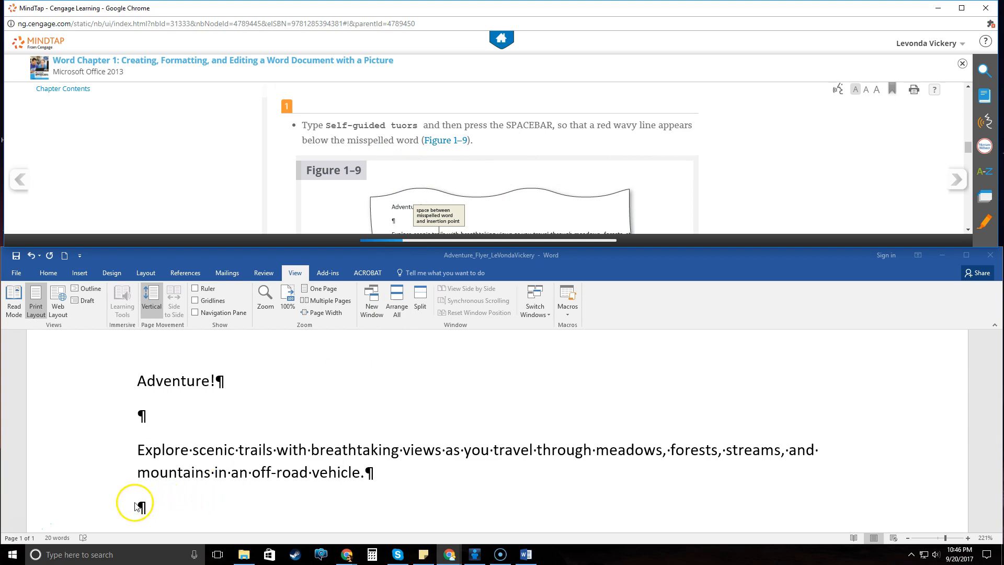
click(137, 506)
text(Self-guided)
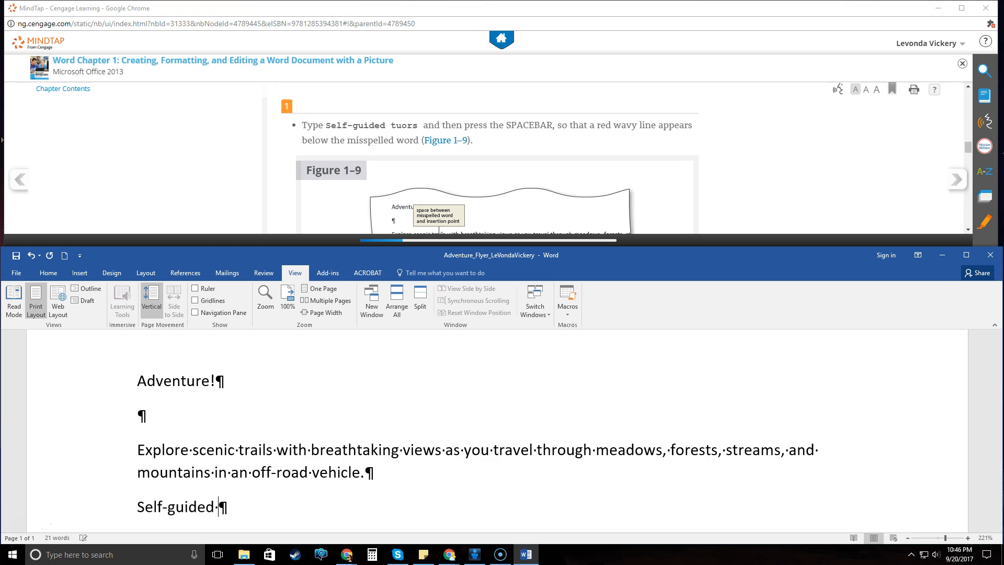
text( tuors)
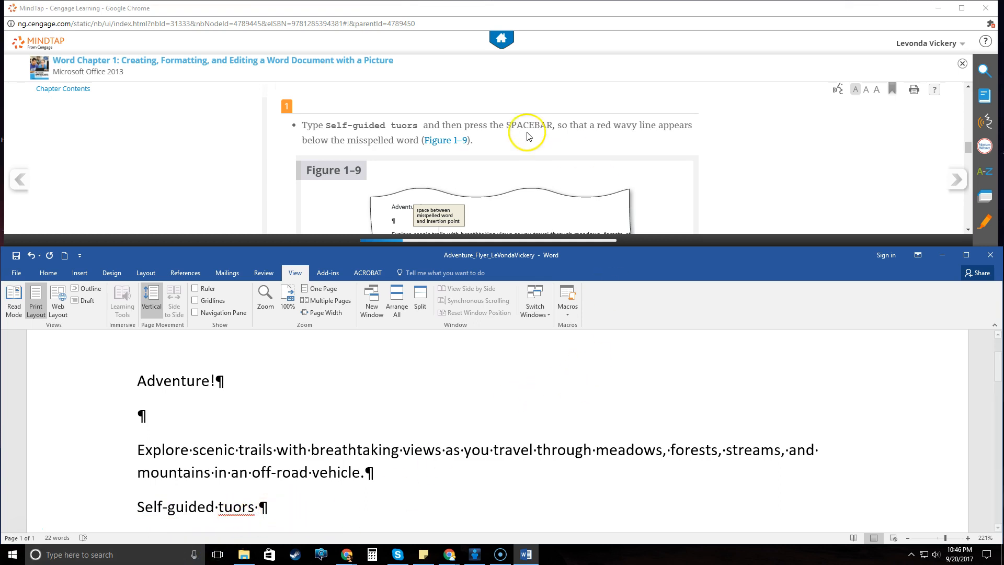
Find step 2 of section 1-2h in the e-book about spelling suggestions for the flagged word tuors
scroll(581, 123, down, 6)
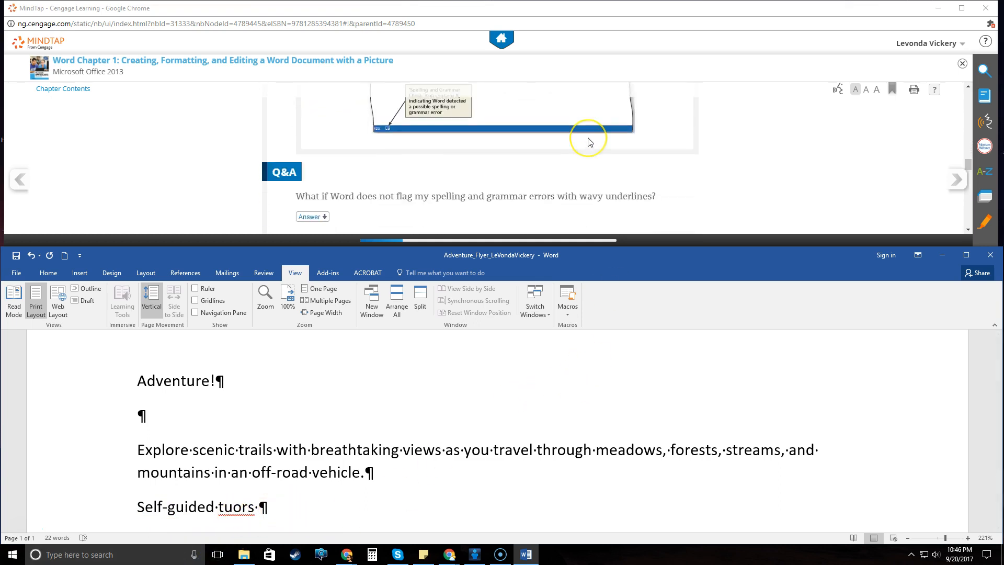
scroll(590, 142, down, 3)
scroll(466, 167, up, 2)
scroll(337, 191, down, 1)
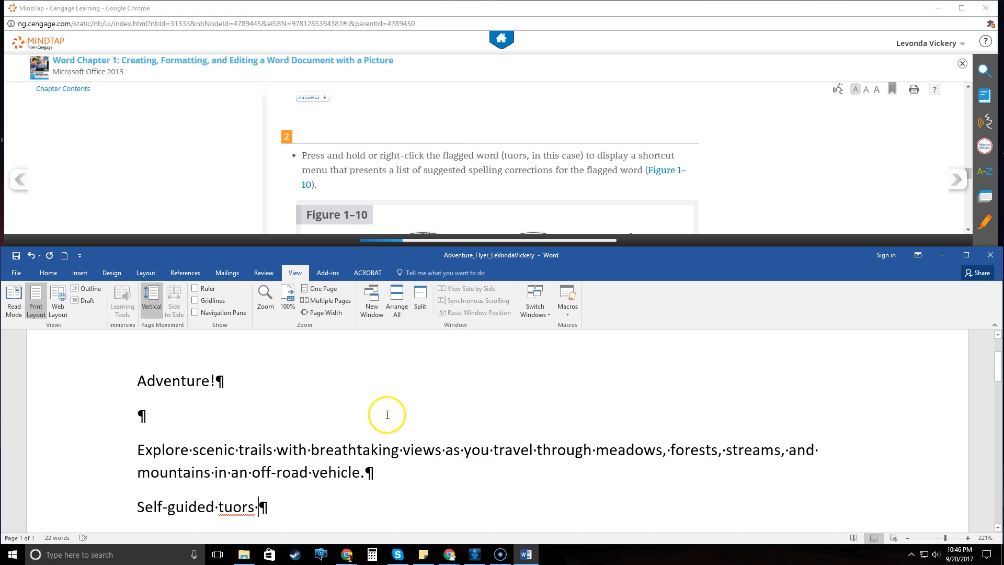
Replace the flagged word tuors on the last line with the suggested spelling tours, and check the correction against Figure 1–10 in the e-book
right_click(240, 508)
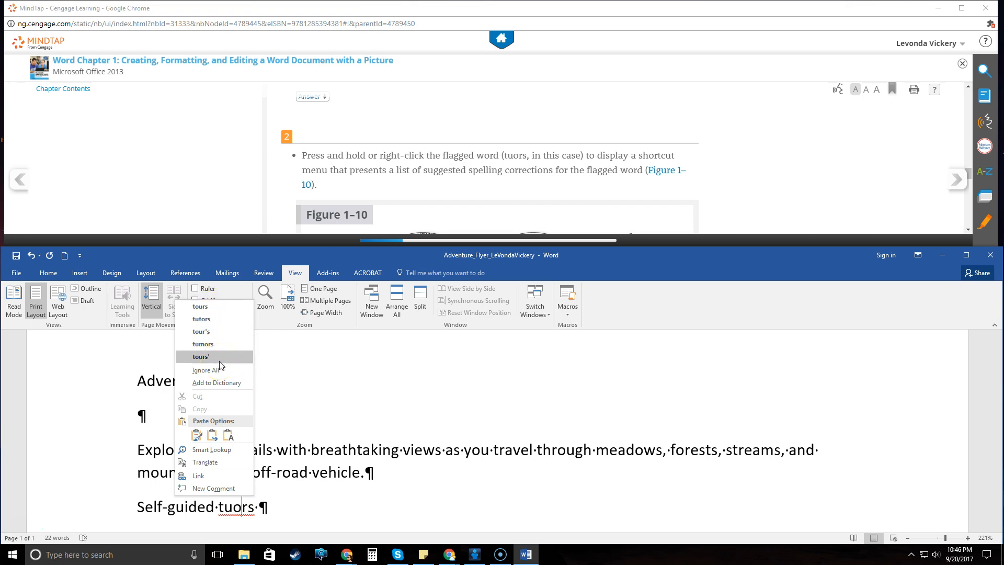
click(220, 313)
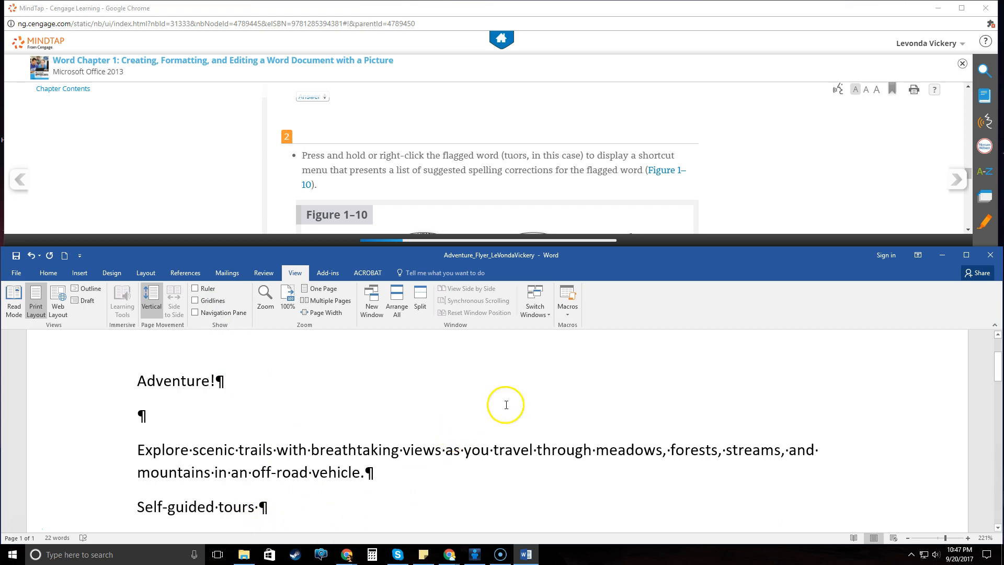
scroll(549, 175, down, 5)
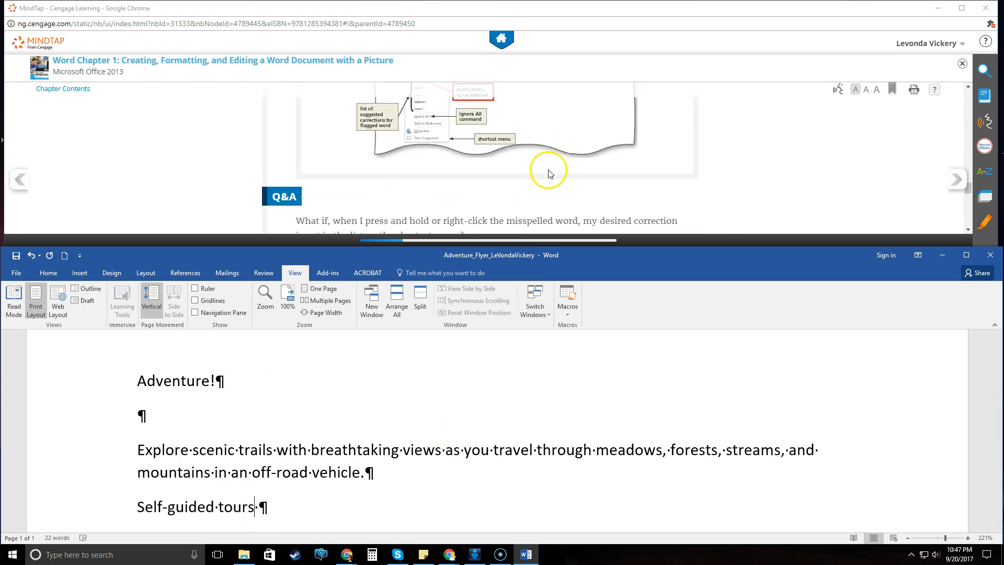
scroll(549, 174, up, 1)
scroll(468, 137, up, 1)
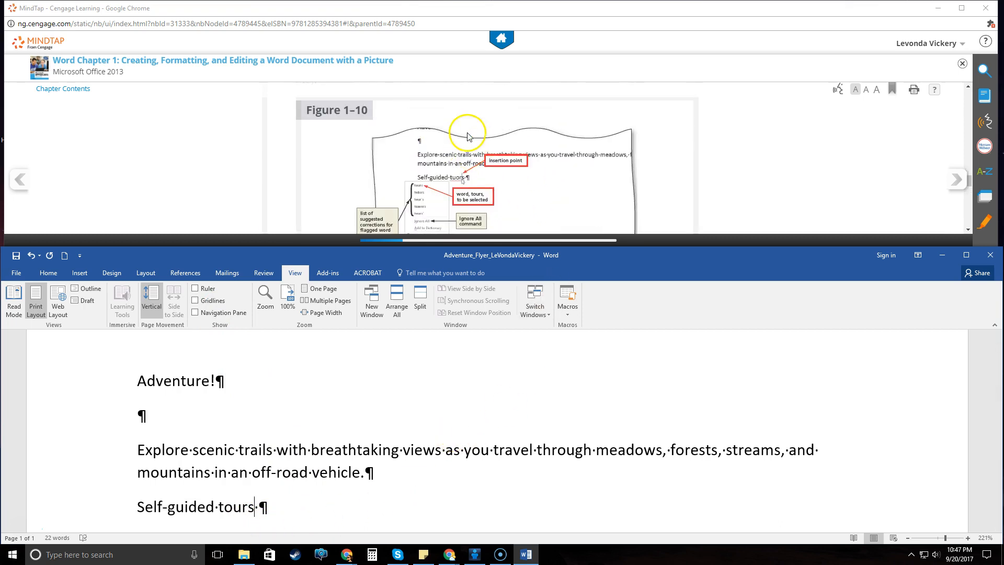
scroll(404, 161, up, 2)
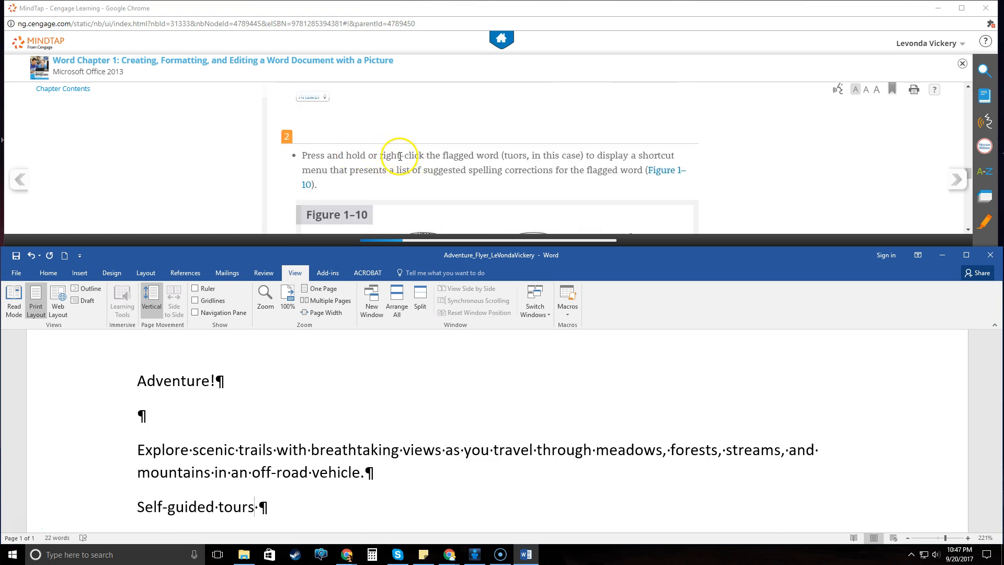
scroll(460, 162, down, 2)
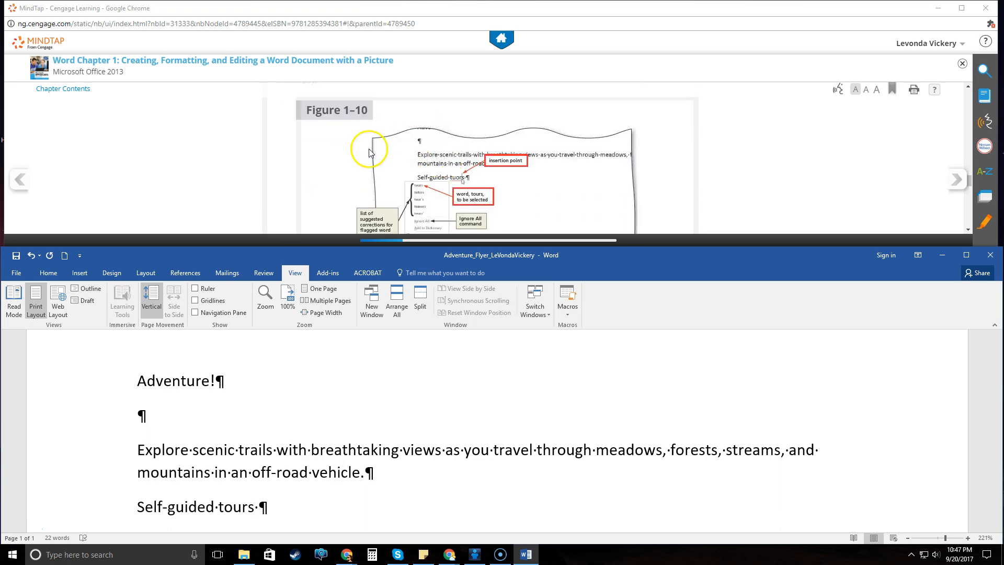
scroll(482, 170, down, 1)
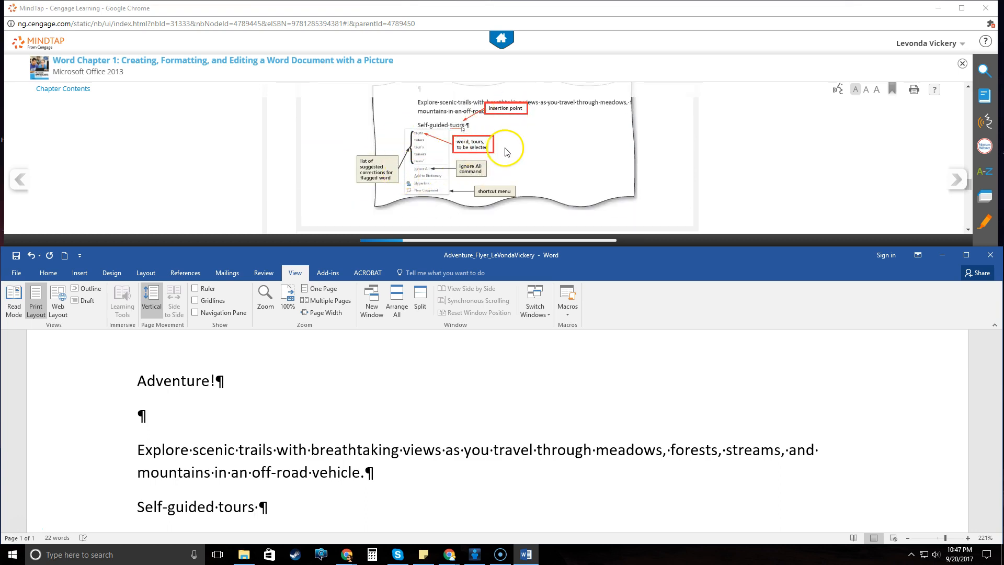
Review step 3 and Figure 1–11 in the e-book and go on to section 1-2i To Enter More Text
scroll(506, 152, down, 5)
scroll(529, 156, down, 3)
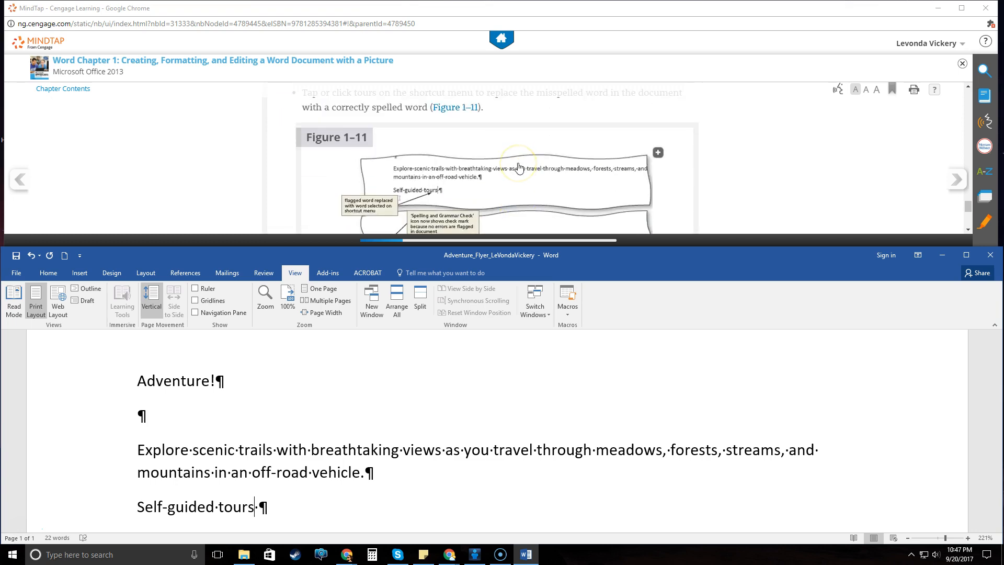
scroll(519, 167, up, 1)
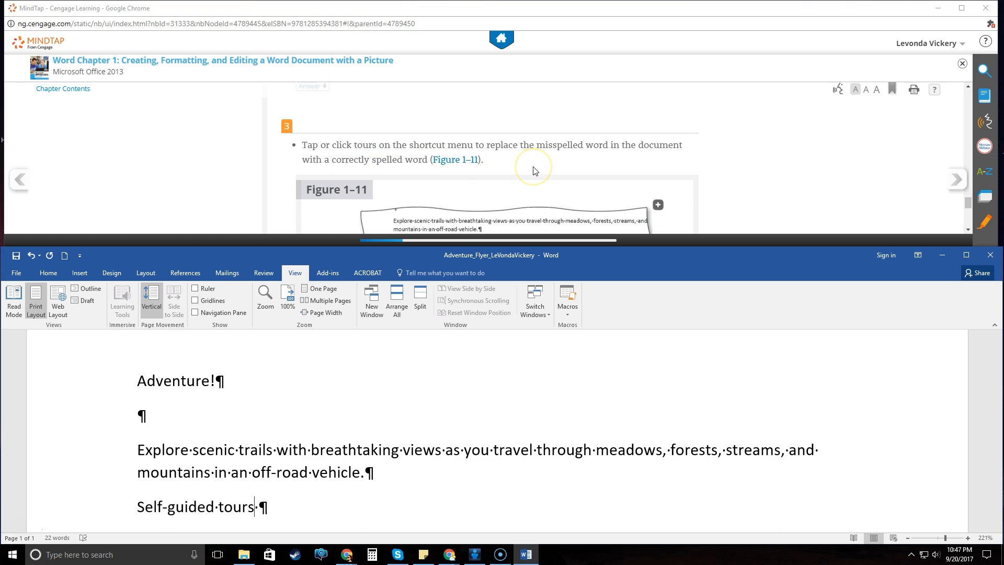
scroll(533, 170, down, 3)
scroll(513, 152, down, 4)
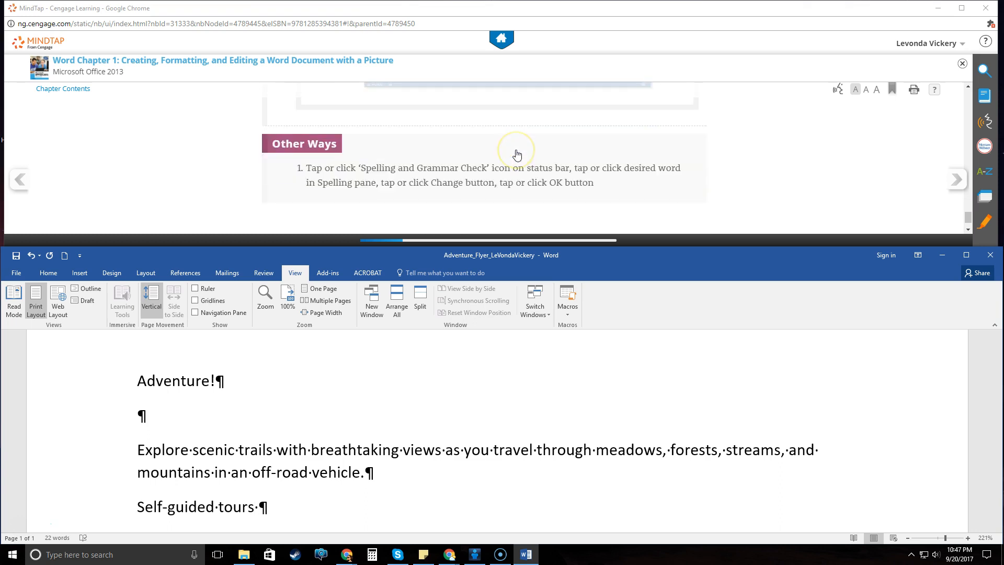
scroll(517, 153, down, 1)
click(953, 183)
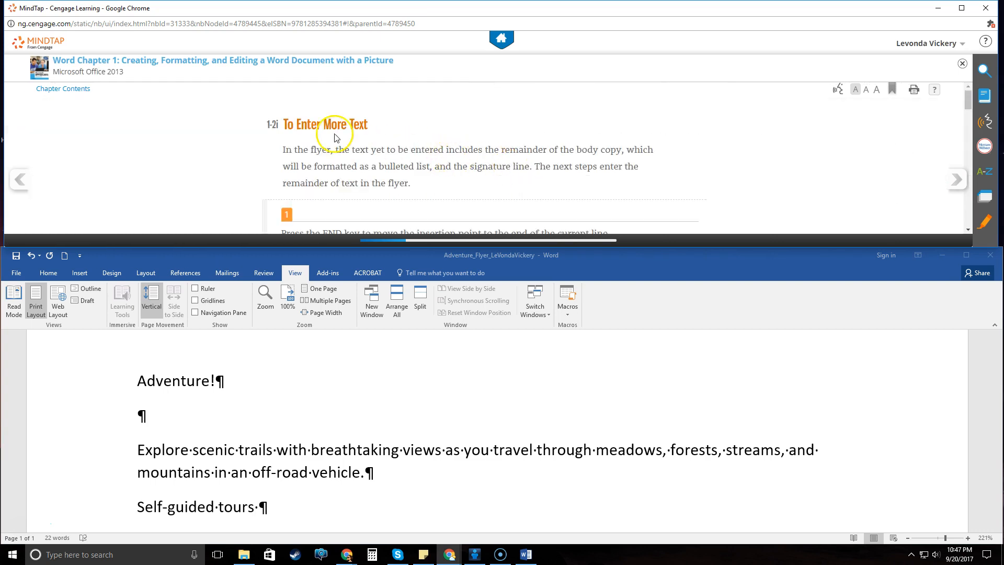
Follow steps 1 to 3 of section 1-2i: complete the last line with "available" and add the paragraph "Open March through October"
scroll(335, 137, down, 2)
scroll(345, 137, up, 2)
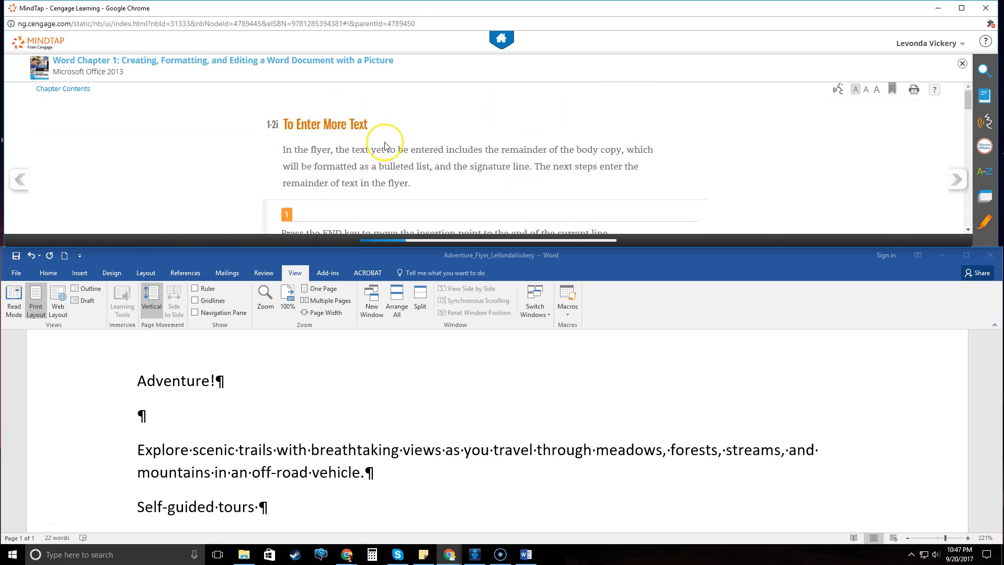
scroll(385, 143, down, 4)
scroll(295, 134, down, 3)
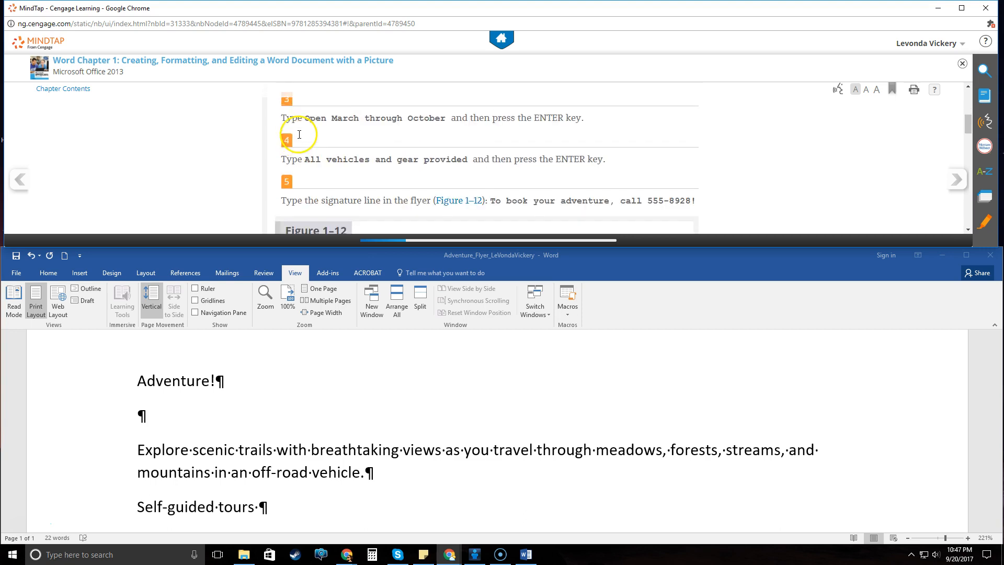
scroll(296, 132, up, 4)
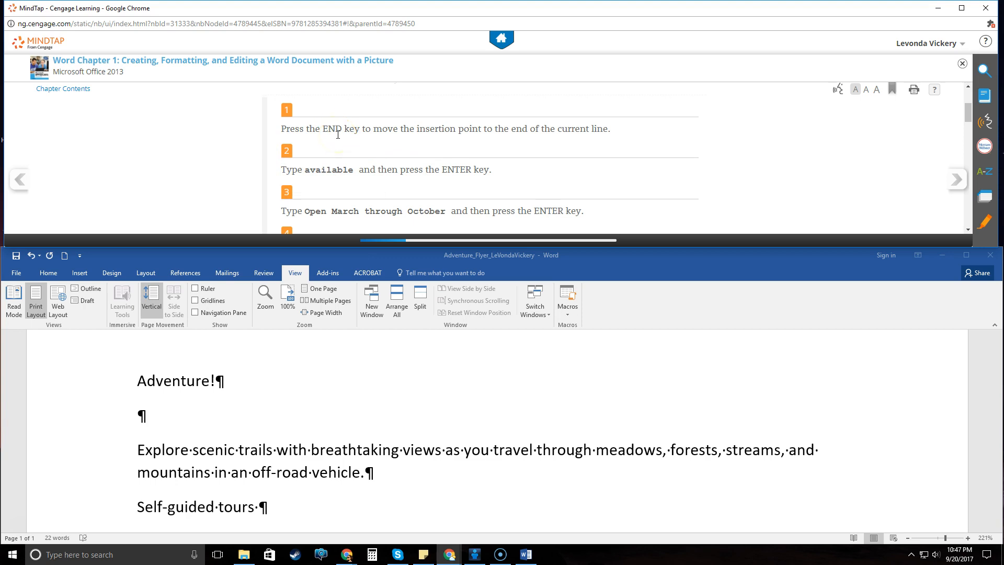
click(267, 256)
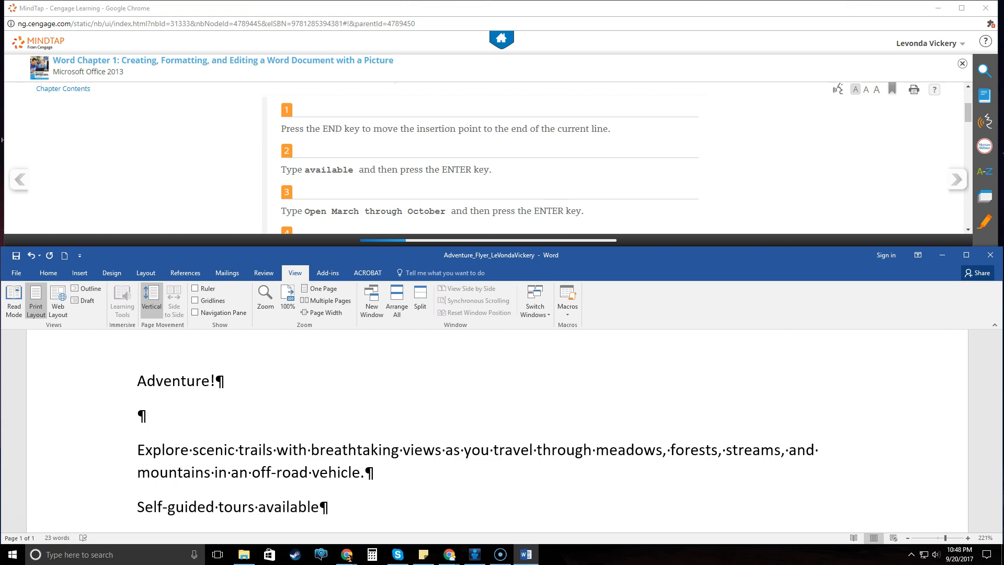
key(Return)
text(Open Mar)
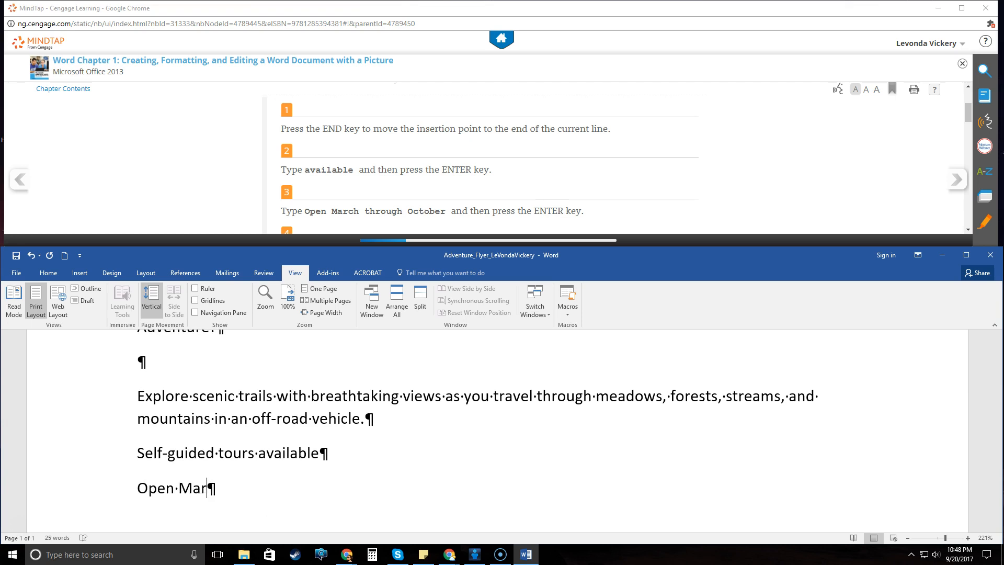
text(ch through October)
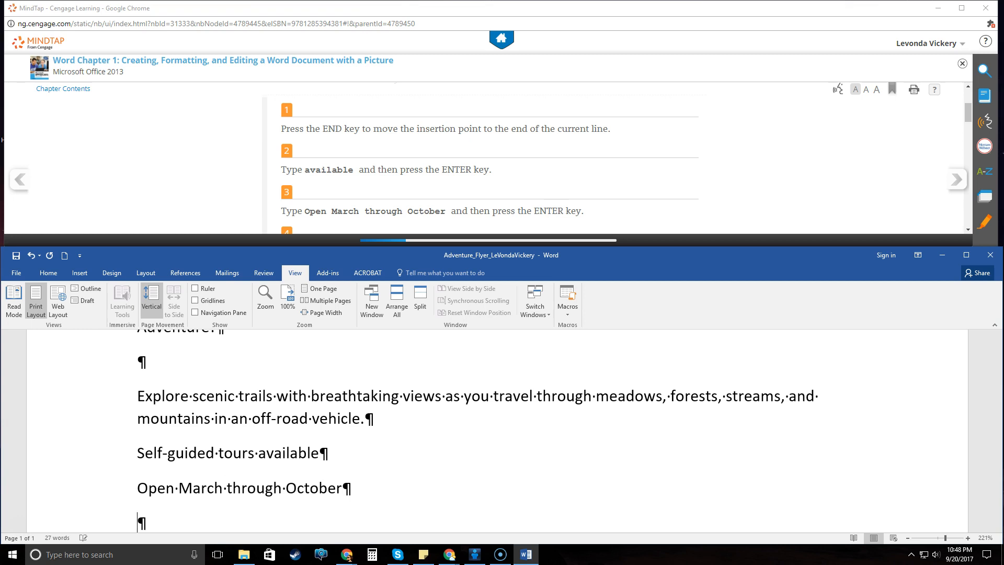
Follow steps 4 and 5: add the paragraph "All vehicles and gear provided" and the signature line "To book your adventure, call" with the given phone number
scroll(387, 144, down, 2)
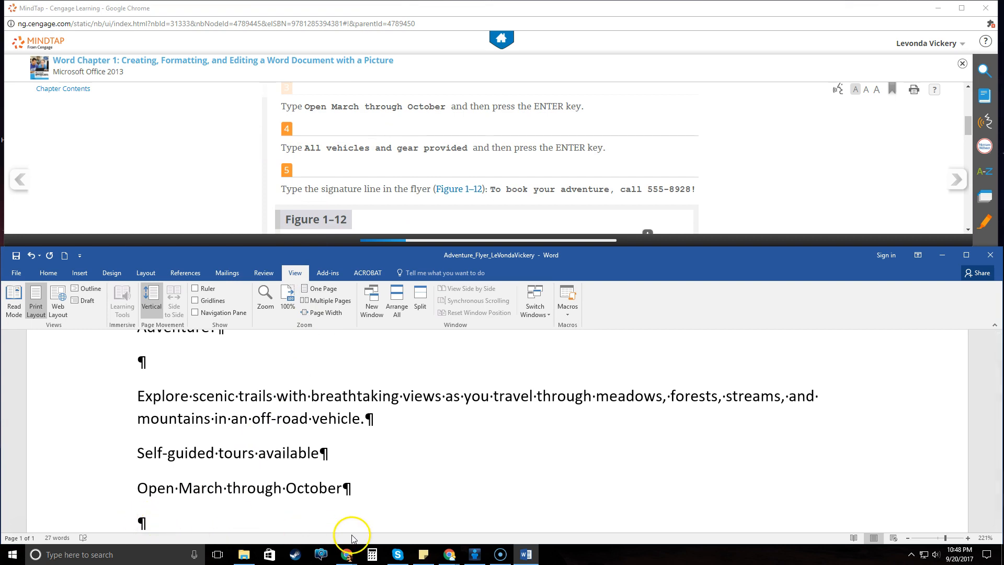
text(All vehicles and gear provided)
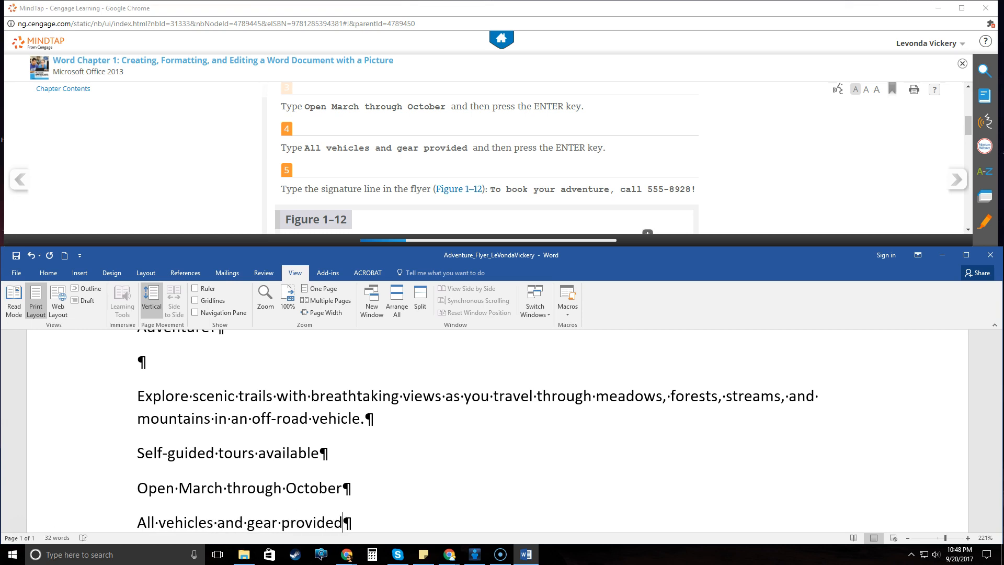
key(Return)
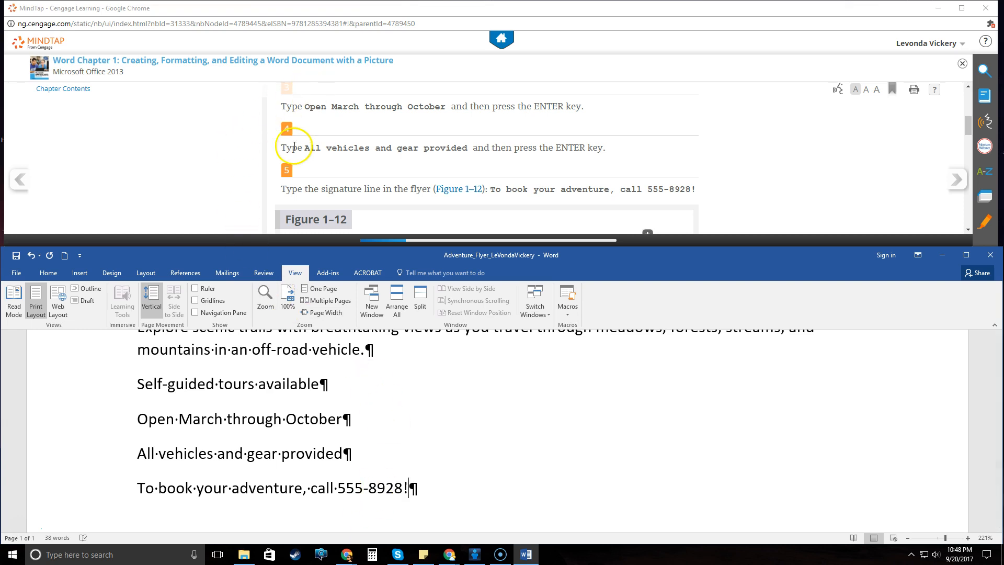
Compare the new paragraphs with Figure 1–12 in the e-book and go on to section 1-2j Navigating a Document
scroll(579, 189, down, 3)
scroll(581, 191, down, 2)
scroll(523, 178, up, 2)
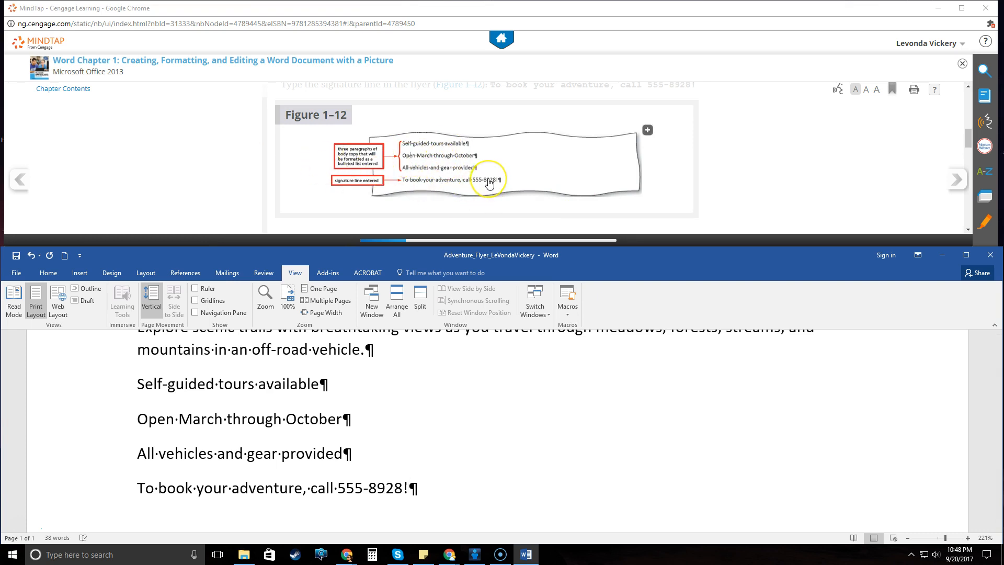
scroll(489, 182, down, 6)
scroll(446, 168, down, 8)
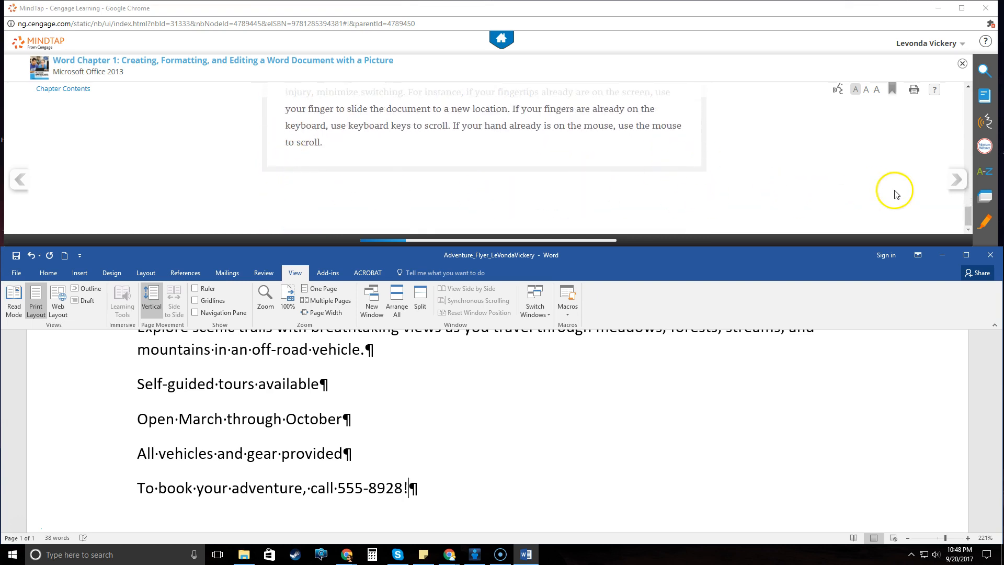
click(956, 180)
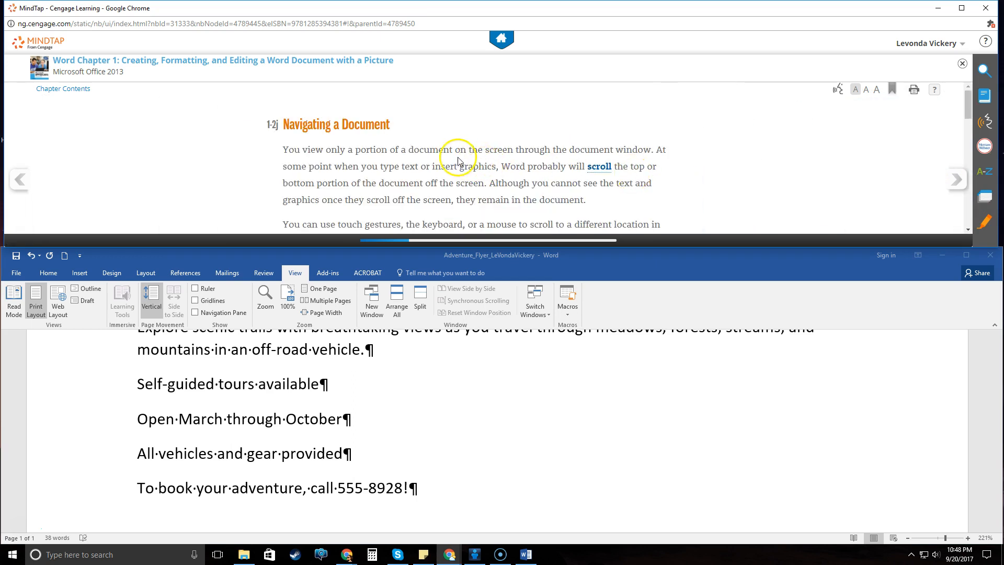
Read through section 1-2j and go on to section 1-2k To Save a Document
scroll(458, 160, down, 5)
scroll(458, 160, down, 5)
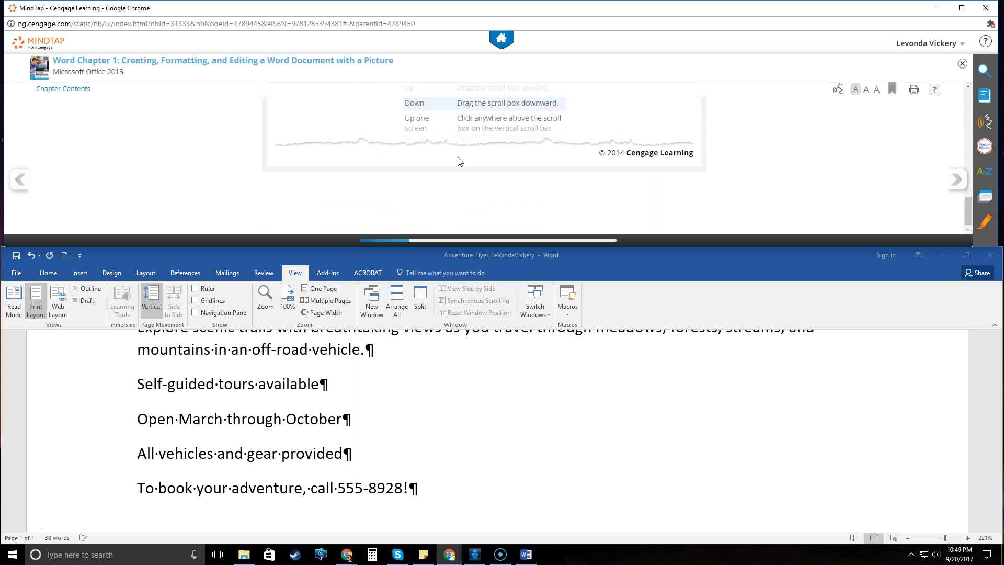
click(955, 184)
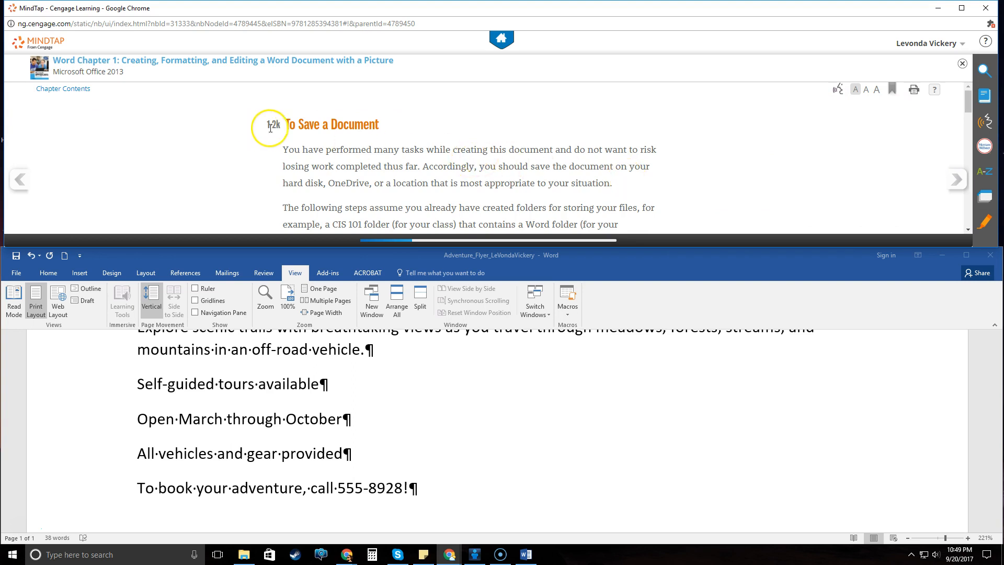
Follow step 1 of section 1-2k and save the flyer document under its existing name
scroll(351, 133, down, 5)
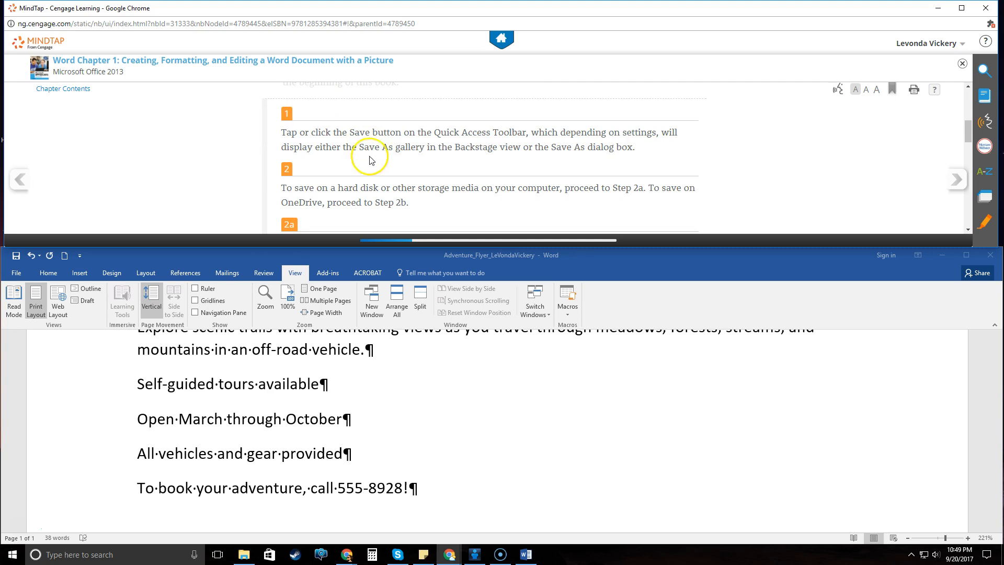
click(18, 259)
click(18, 257)
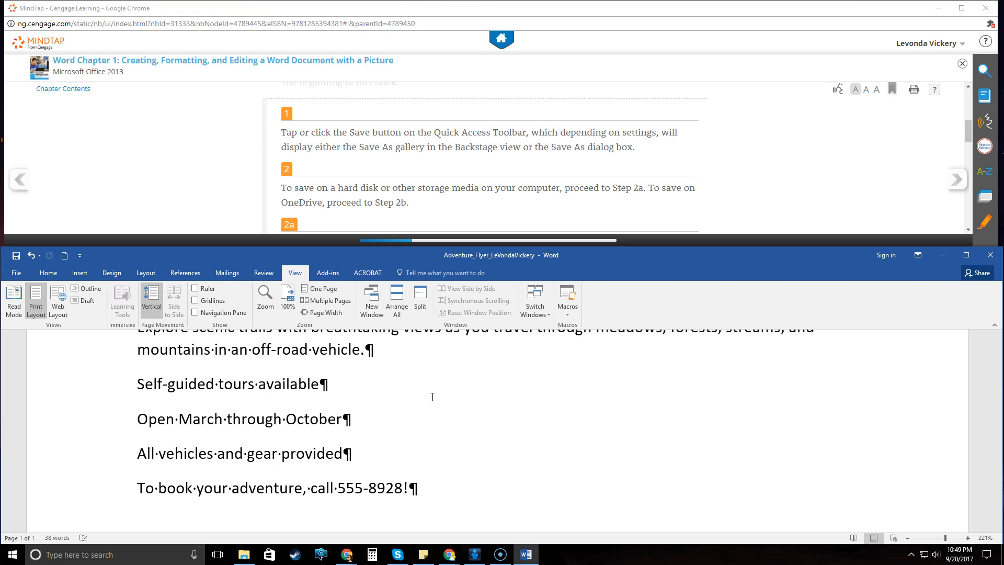
click(16, 256)
click(16, 256)
Read the remaining save steps of section 1-2k and go on to section 1-3 Formatting Paragraphs and Characters
scroll(620, 185, down, 3)
scroll(620, 186, down, 5)
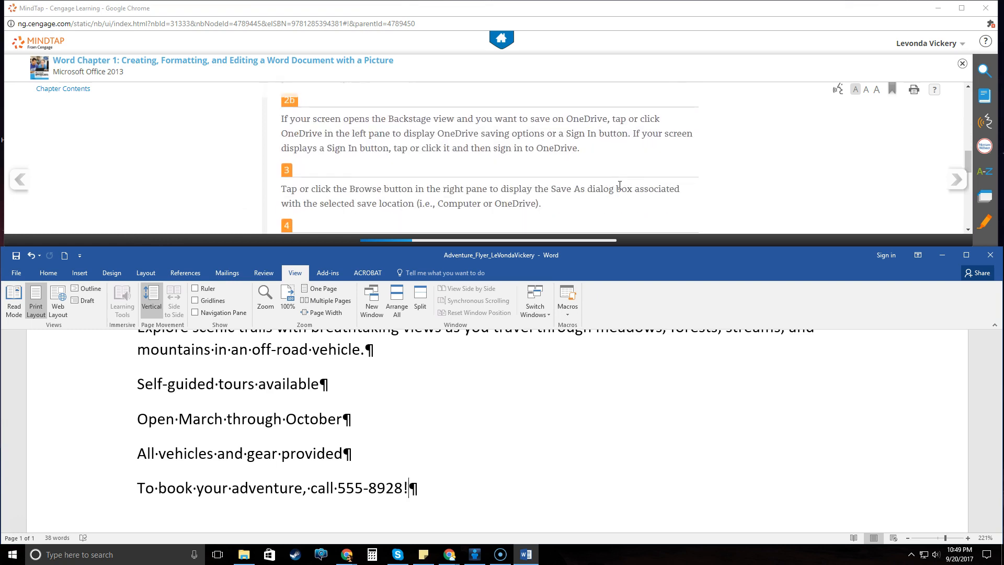
scroll(620, 185, up, 4)
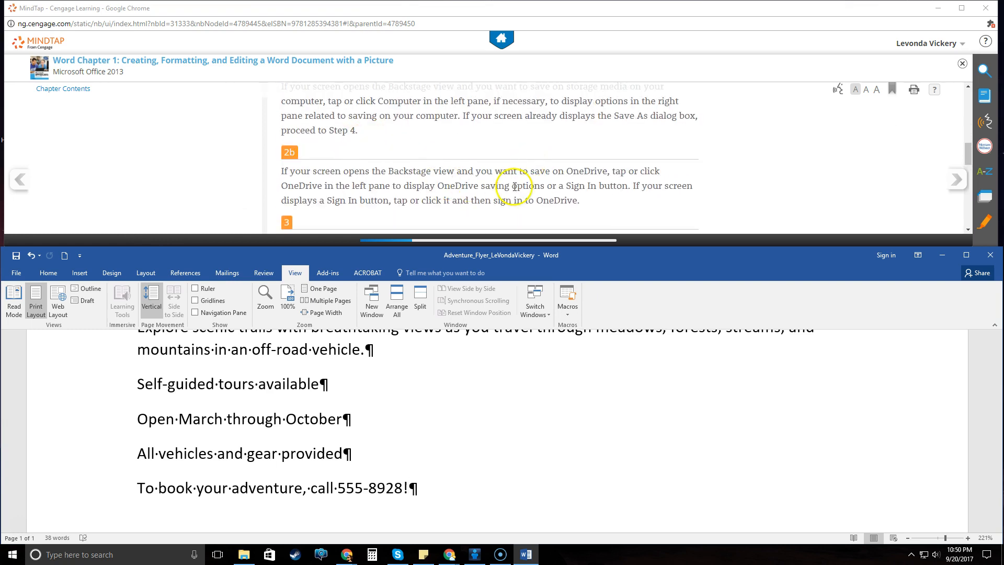
scroll(385, 172, up, 2)
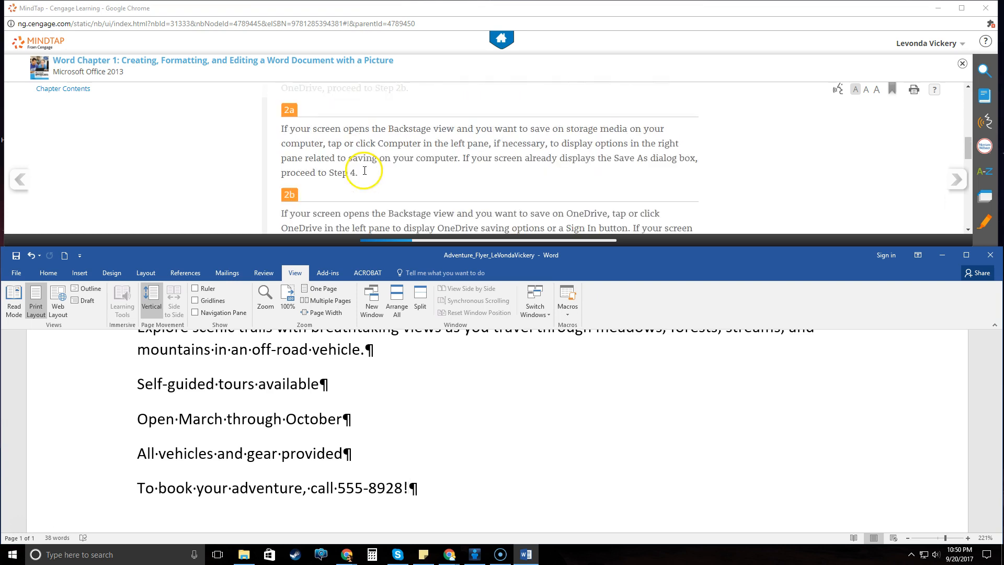
scroll(446, 180, down, 3)
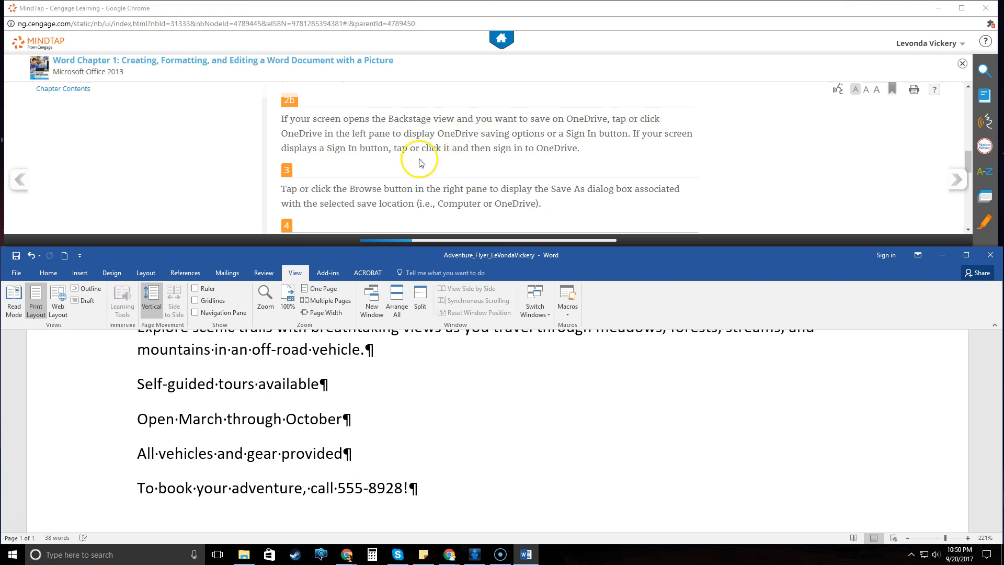
scroll(417, 159, down, 2)
scroll(491, 182, down, 1)
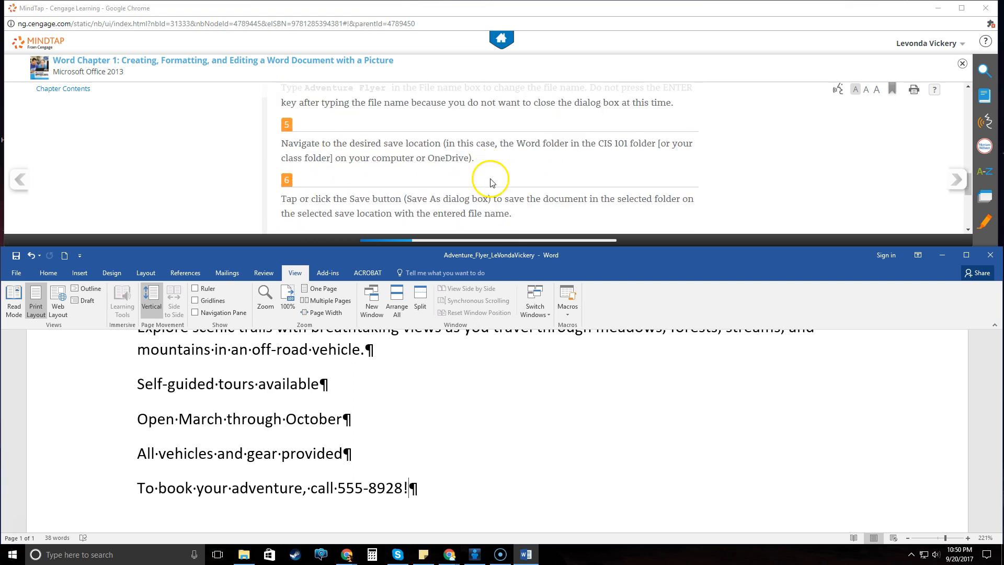
scroll(444, 186, down, 2)
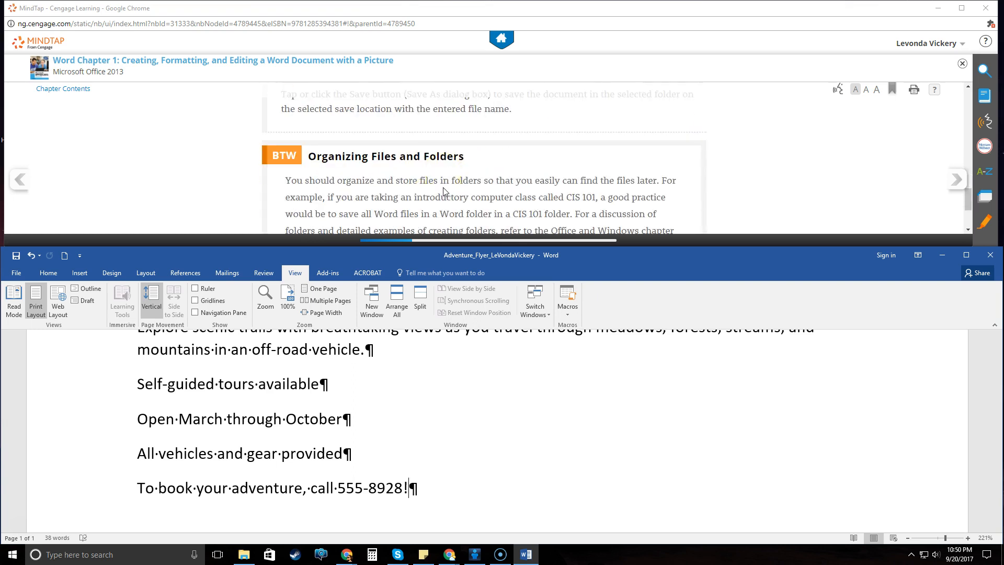
scroll(596, 172, down, 2)
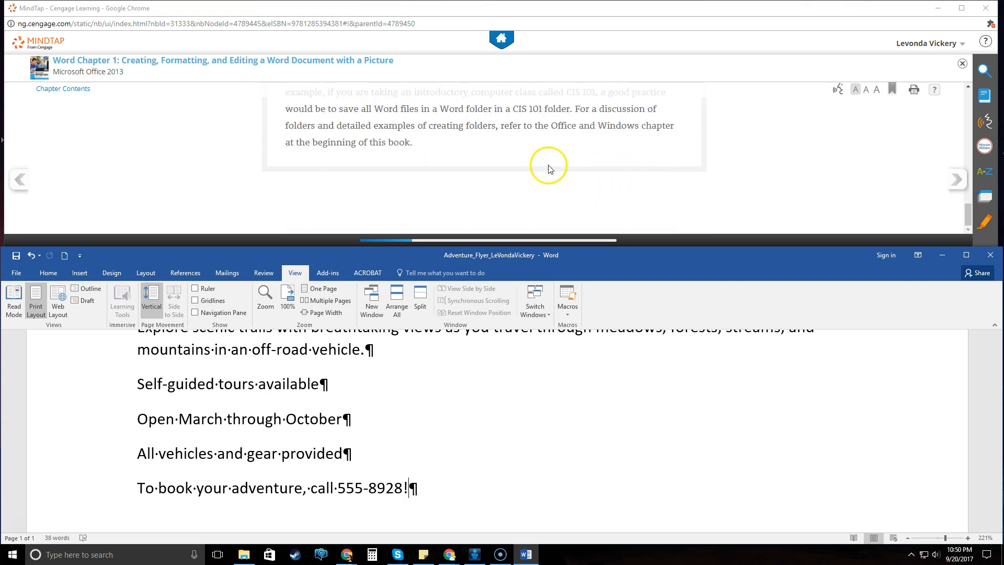
click(956, 179)
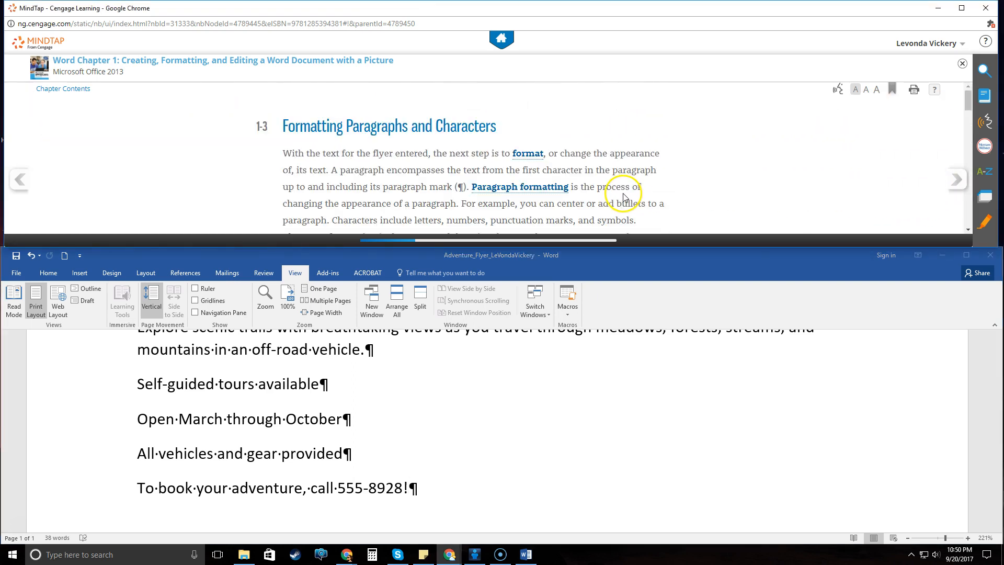
Read section 1-3, compare the unformatted and formatted flyers in Figure 1–13, and go on to section 1-3a
scroll(622, 180, down, 4)
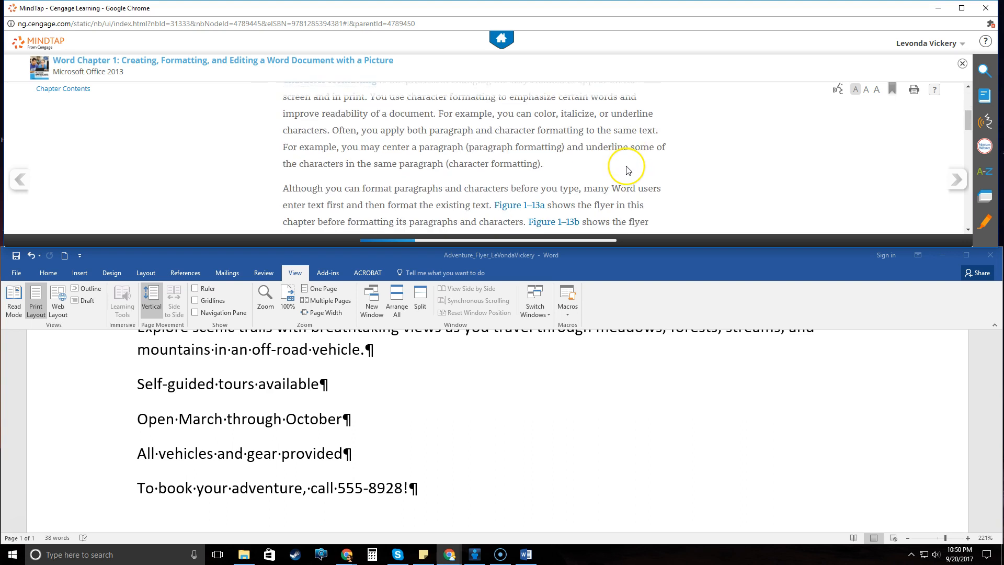
scroll(627, 170, down, 1)
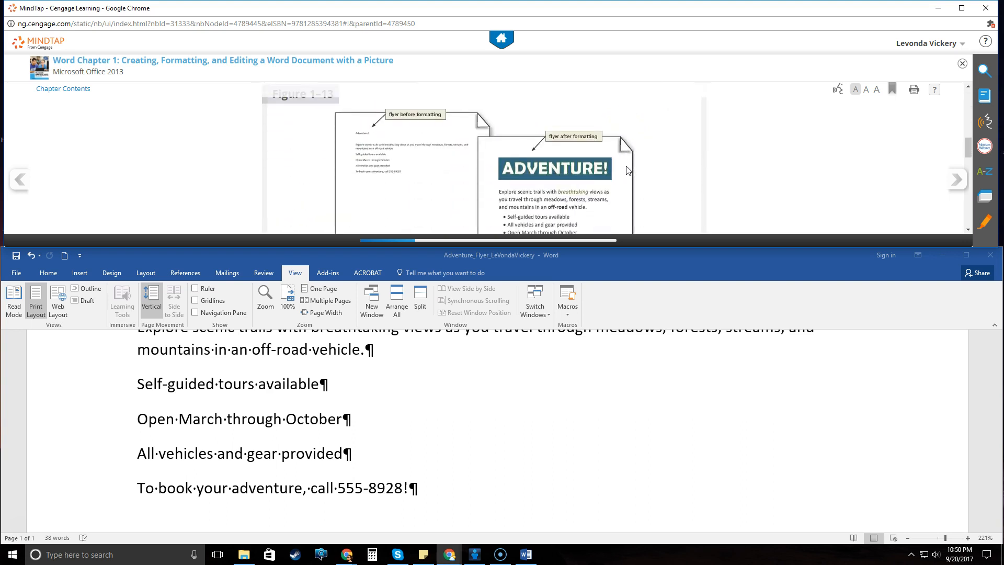
scroll(627, 170, down, 6)
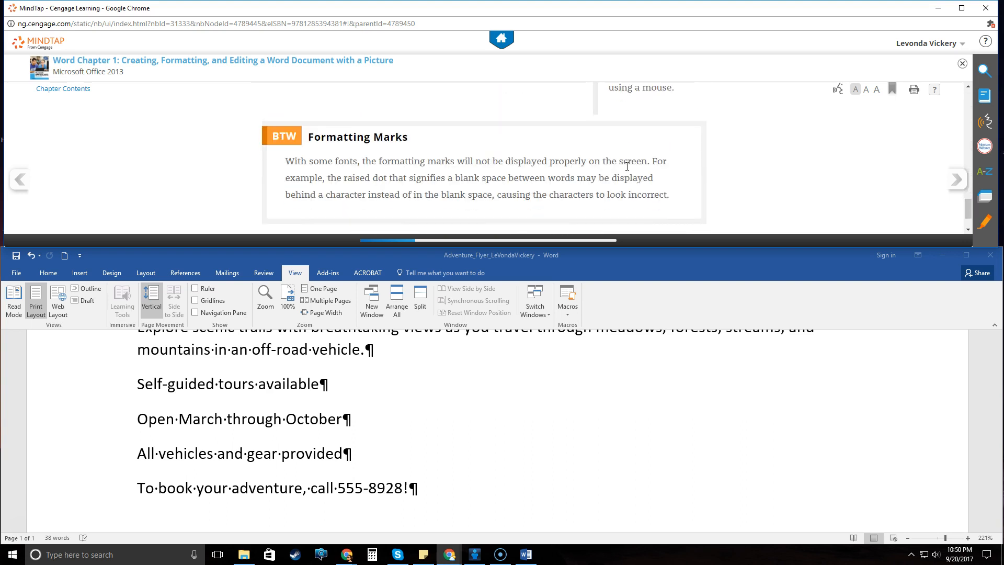
scroll(627, 166, down, 1)
scroll(627, 170, up, 5)
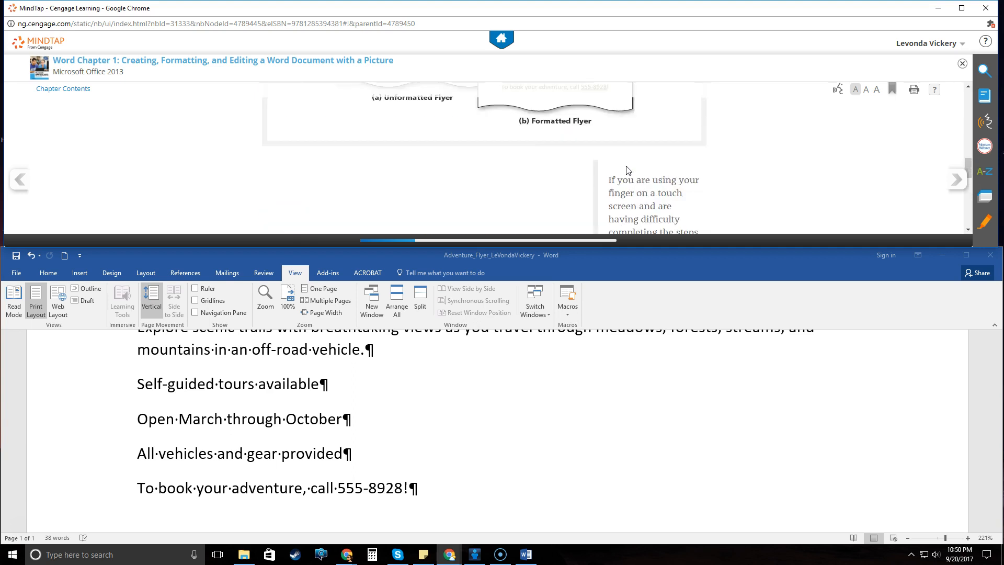
scroll(624, 166, down, 2)
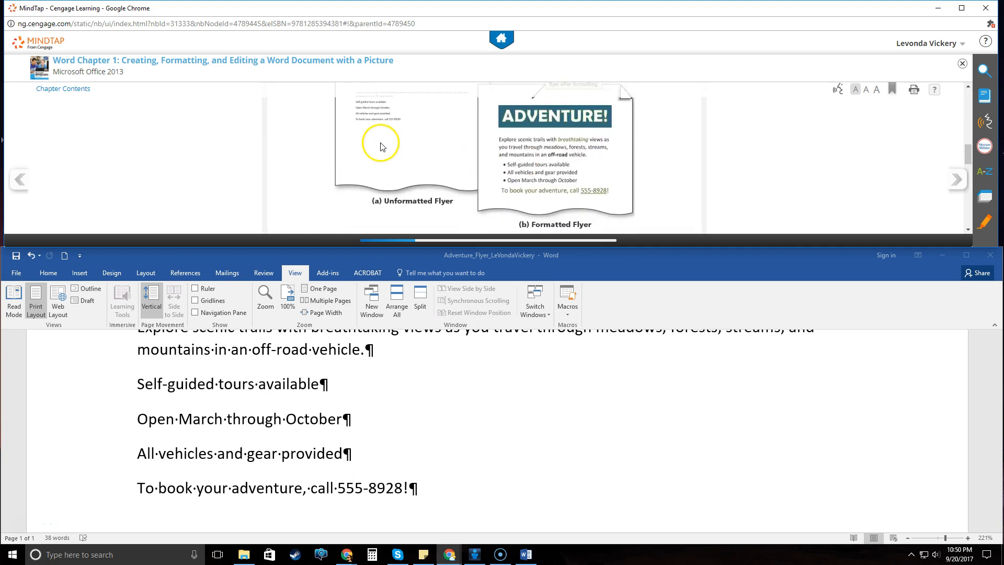
scroll(427, 167, up, 1)
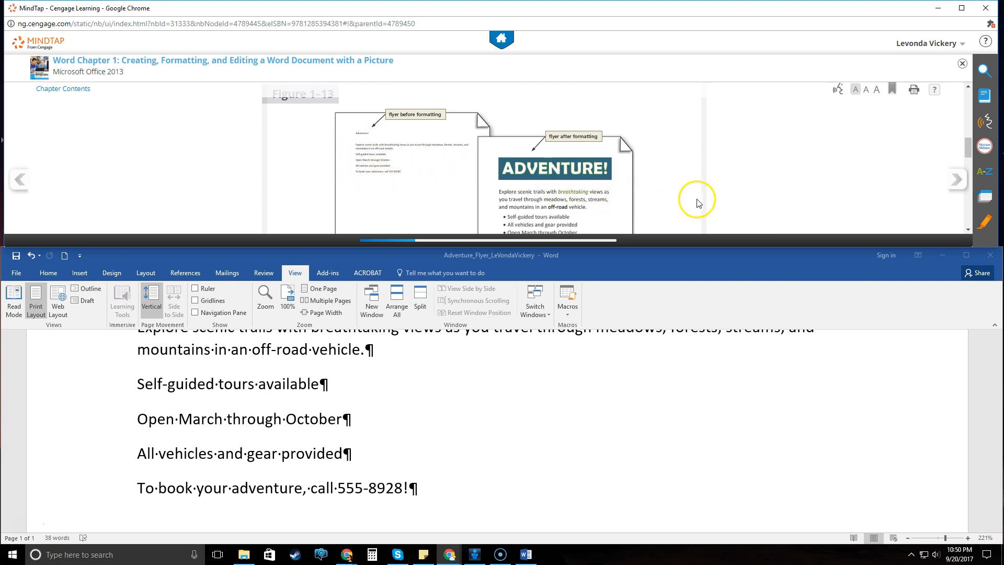
click(955, 180)
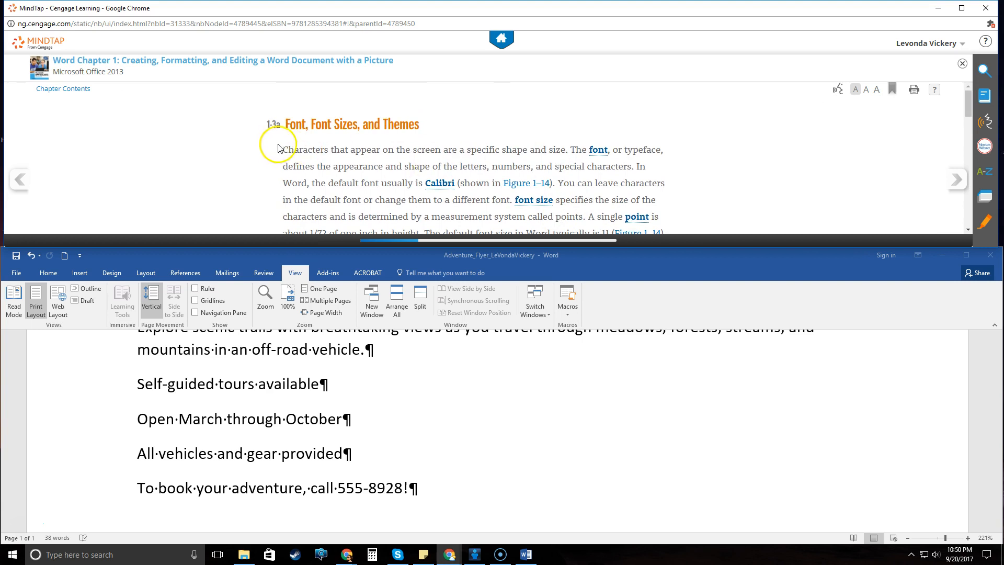
Read through section 1-3a Font, Font Sizes, and Themes and go on to section 1-3b To Center a Paragraph
scroll(551, 150, down, 2)
scroll(552, 151, down, 6)
scroll(551, 152, down, 4)
click(953, 192)
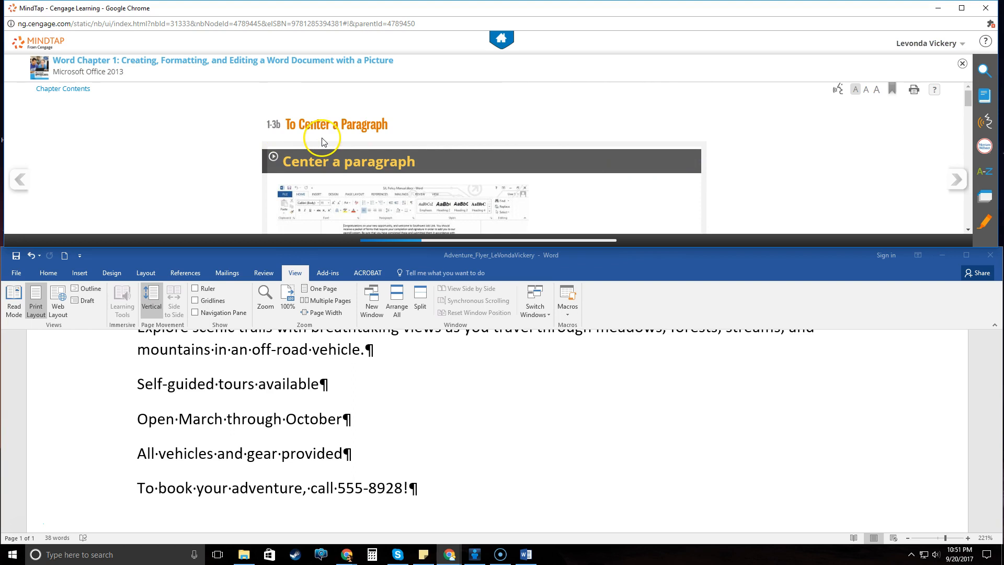
Read section 1-3b down to step 1 and bring up Word's font and paragraph formatting commands
scroll(774, 190, down, 10)
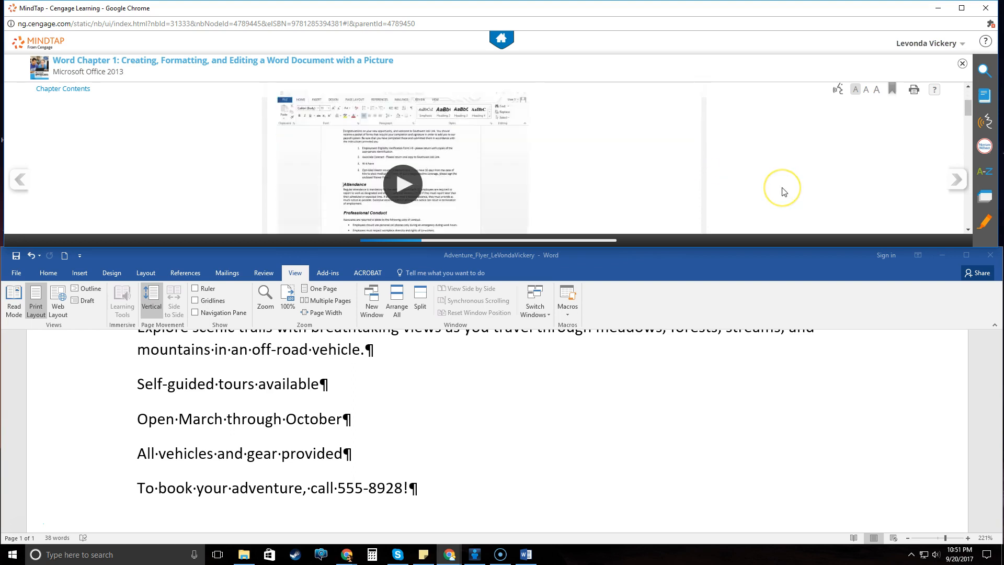
scroll(653, 160, up, 3)
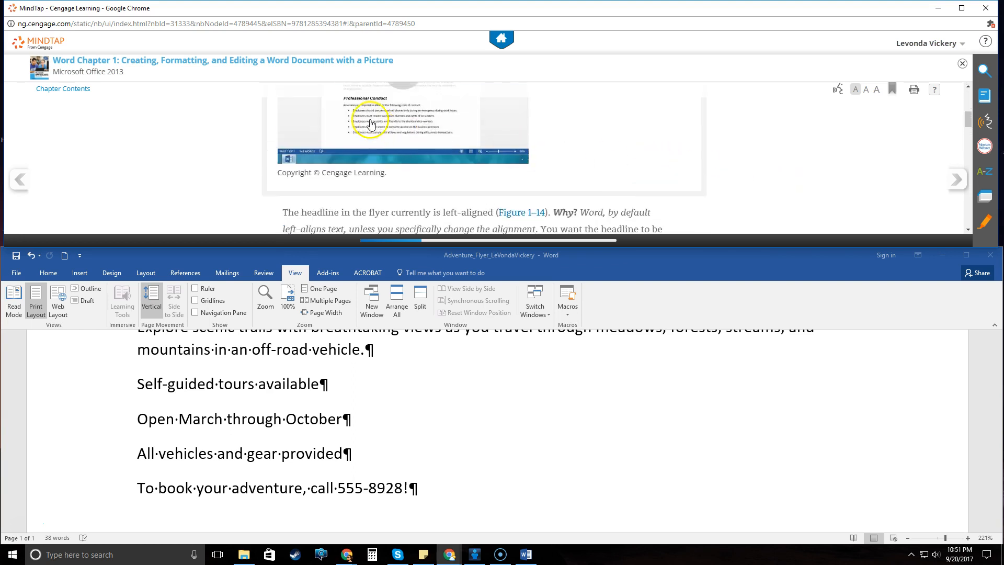
scroll(716, 163, down, 5)
scroll(720, 165, down, 1)
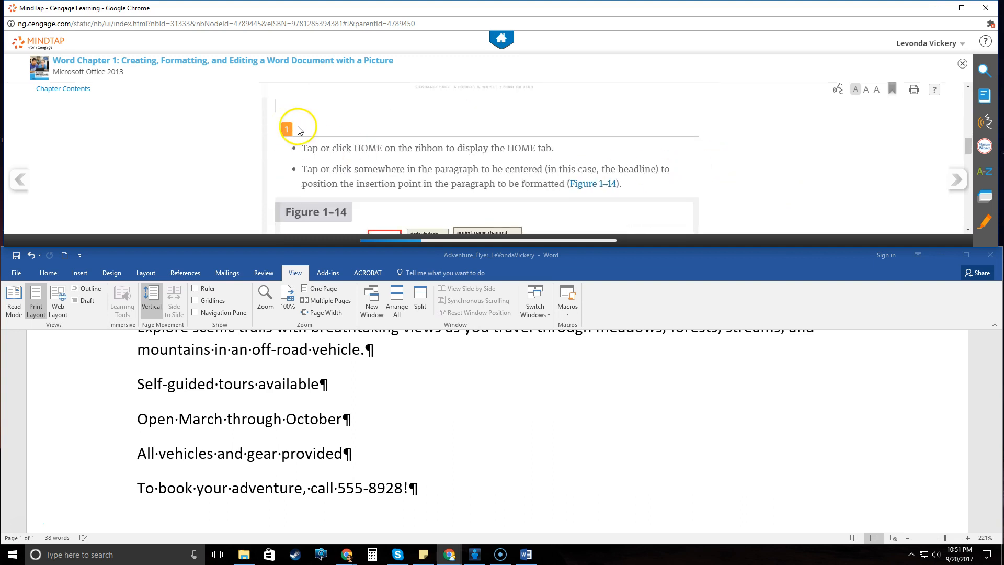
click(54, 275)
click(48, 273)
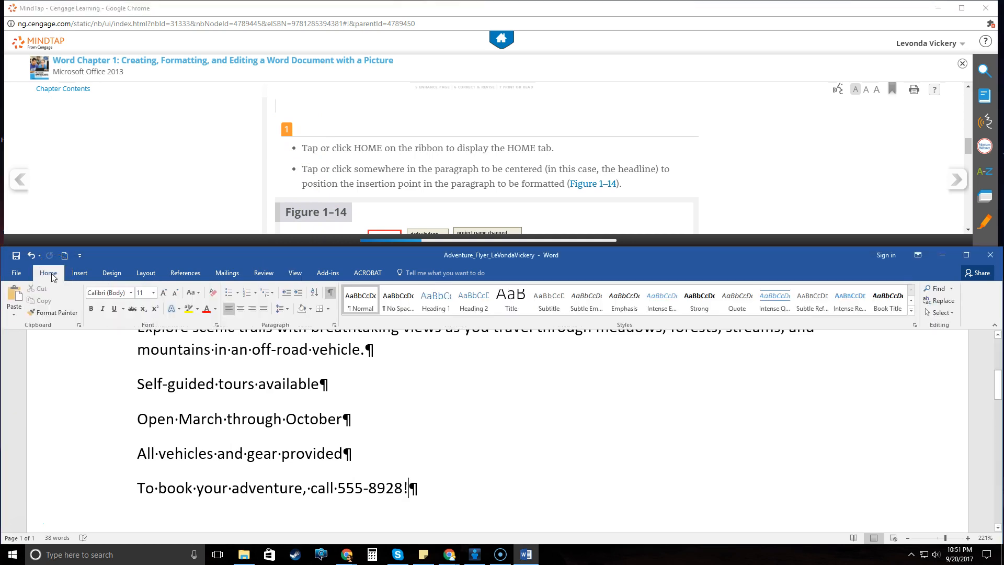
Center the "Adventure!" headline paragraph in the flyer, following steps 1 and 2 of section 1-3b
click(326, 193)
scroll(503, 367, up, 1)
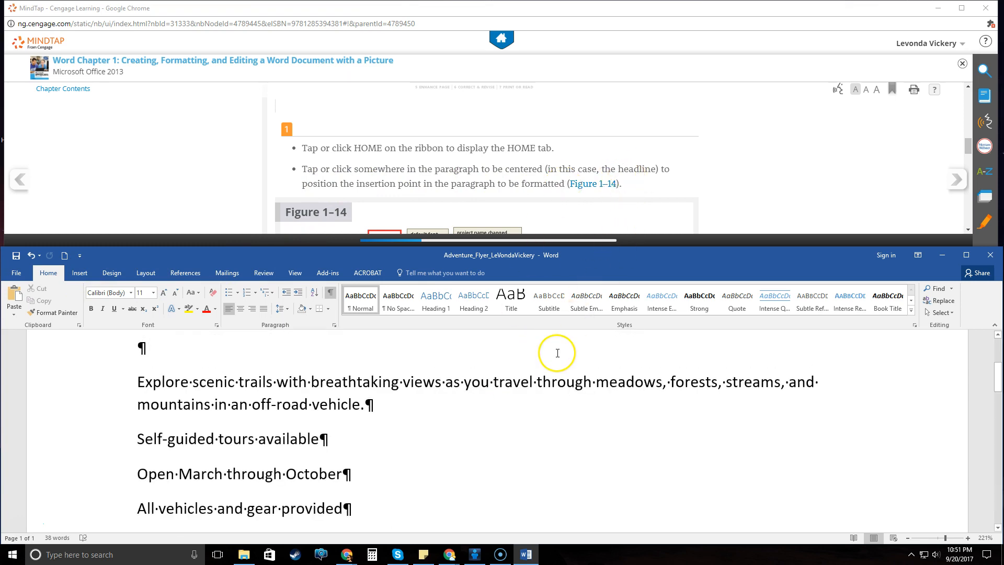
scroll(558, 353, up, 2)
scroll(557, 353, up, 1)
scroll(538, 379, down, 2)
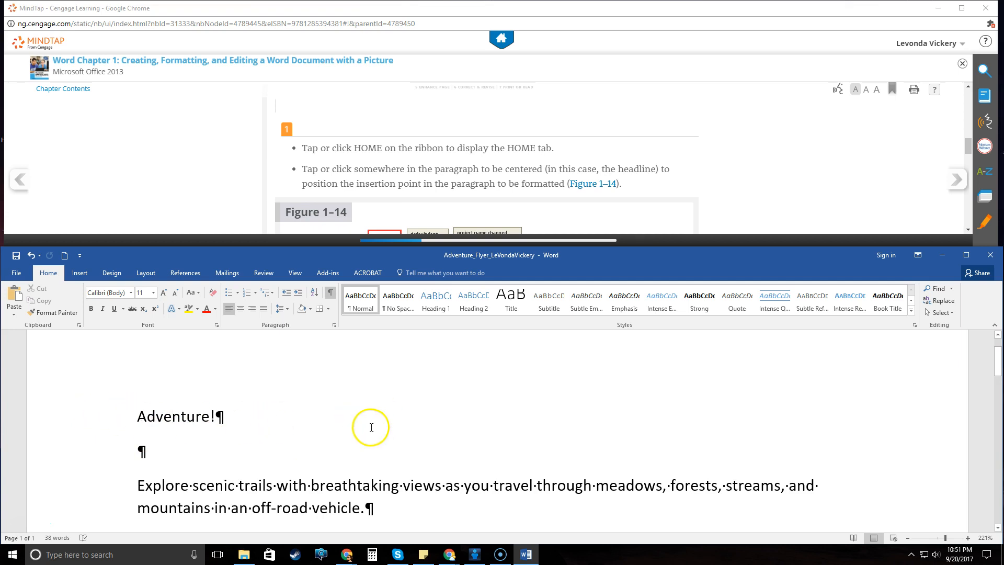
scroll(620, 204, down, 2)
scroll(620, 205, down, 1)
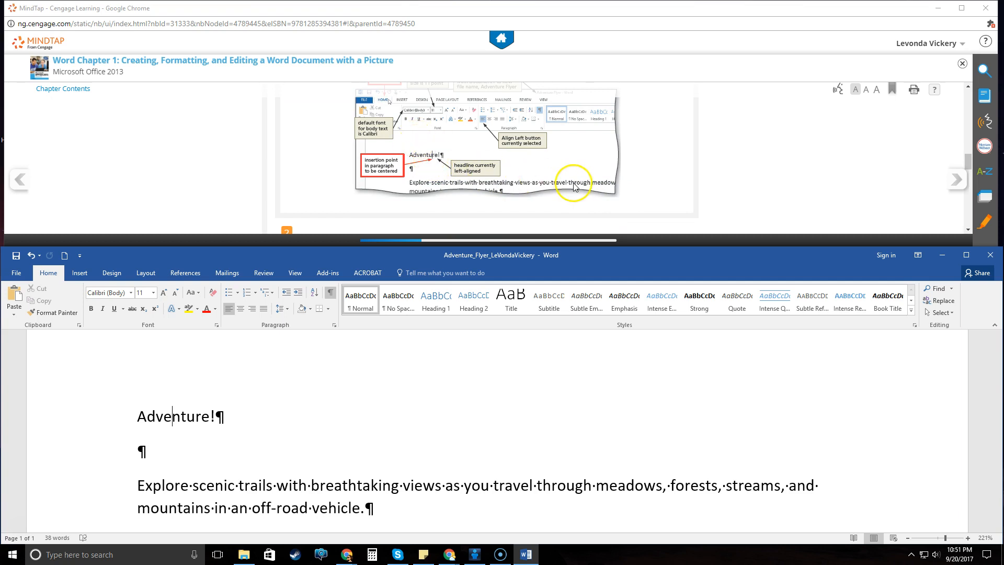
scroll(494, 182, down, 1)
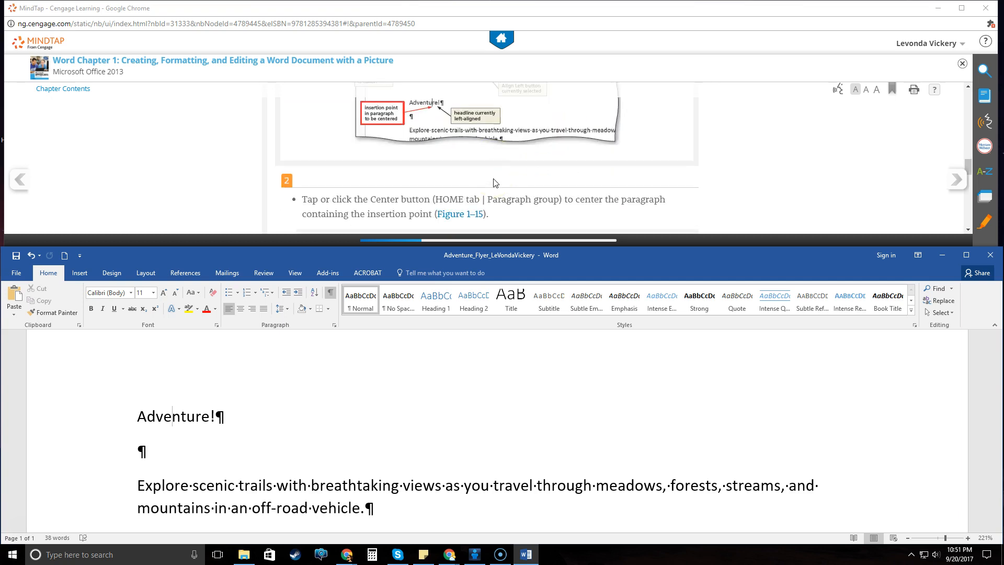
scroll(495, 183, down, 1)
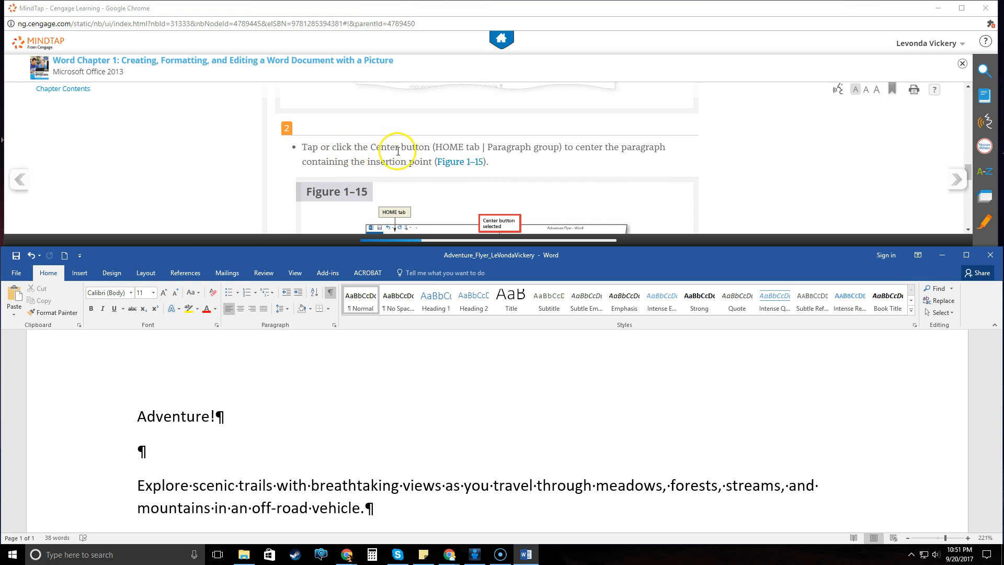
click(243, 310)
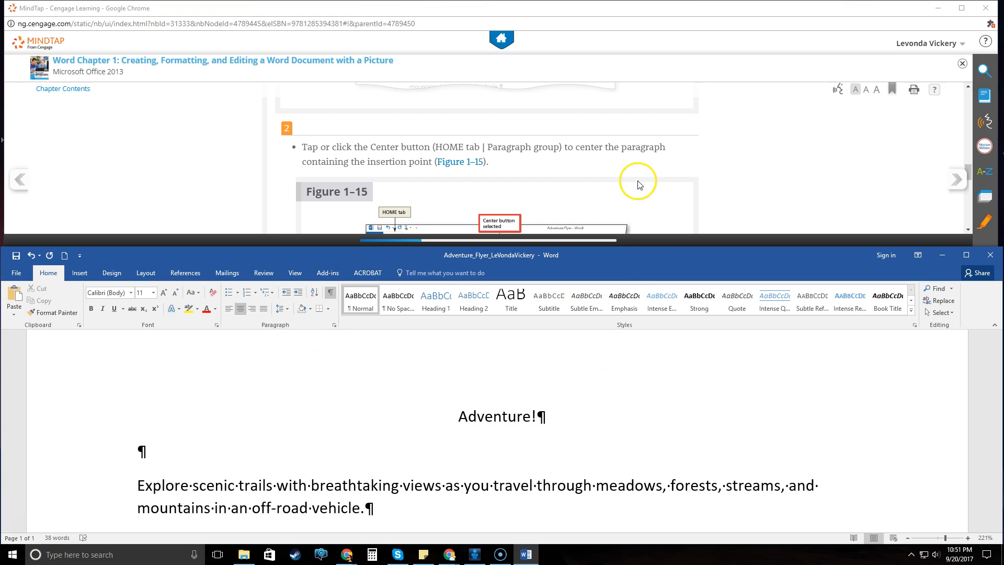
Read the rest of section 1-3b and go on to section 1-3c To Center Another Paragraph
scroll(675, 154, down, 10)
scroll(677, 157, down, 3)
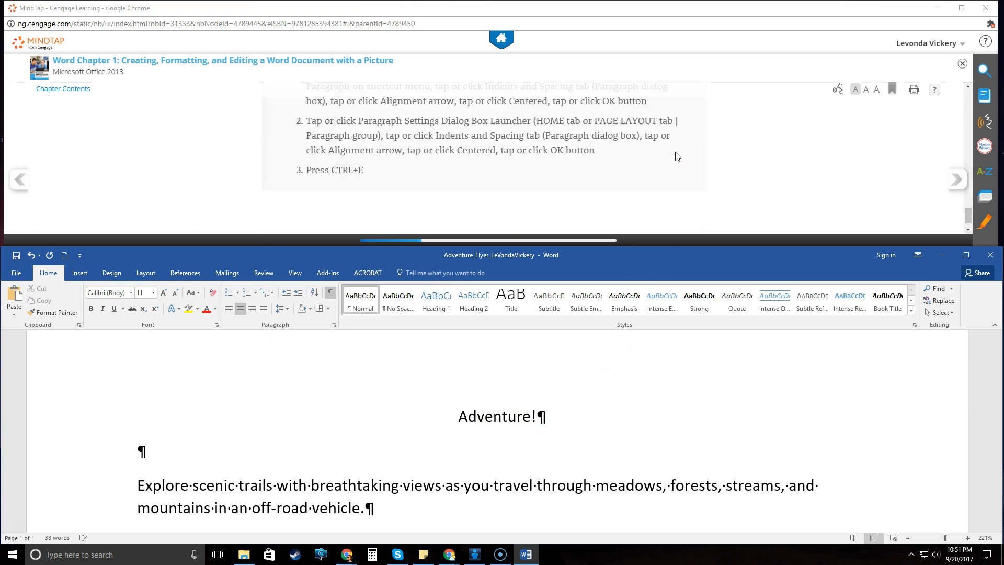
click(956, 180)
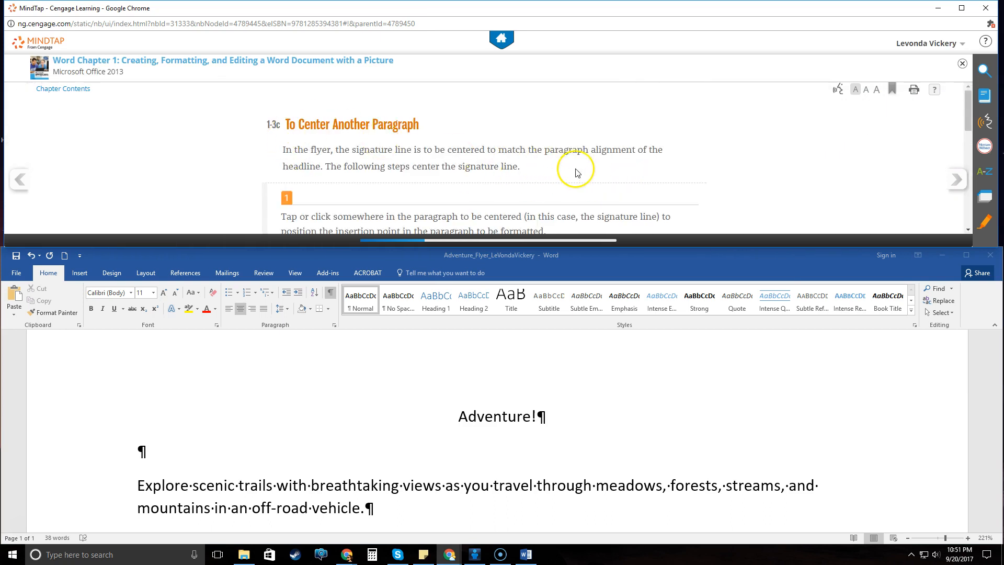
Center the signature line that begins "To book your adventure" at the end of the flyer, following section 1-3c
scroll(575, 170, down, 1)
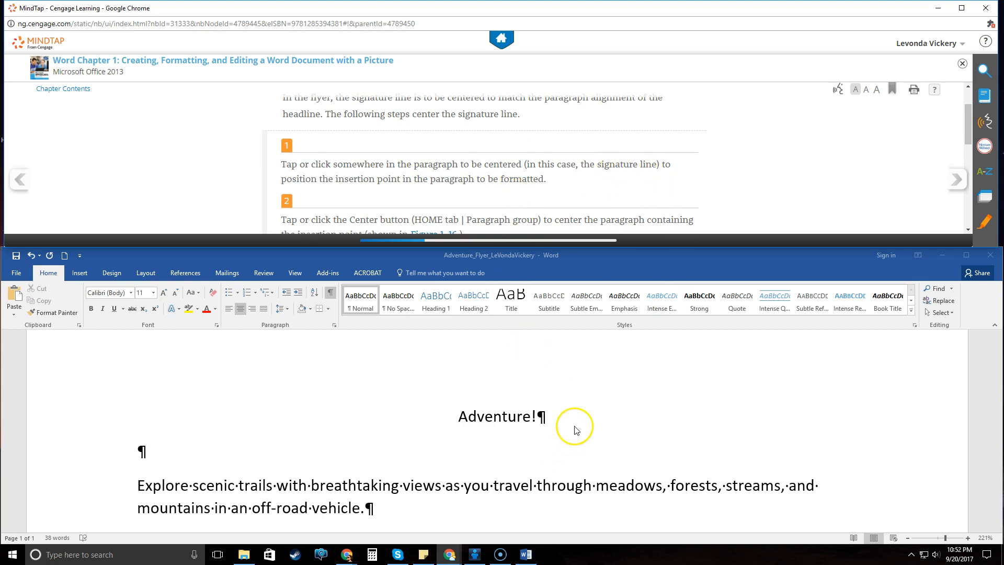
scroll(575, 428, down, 10)
scroll(573, 430, up, 3)
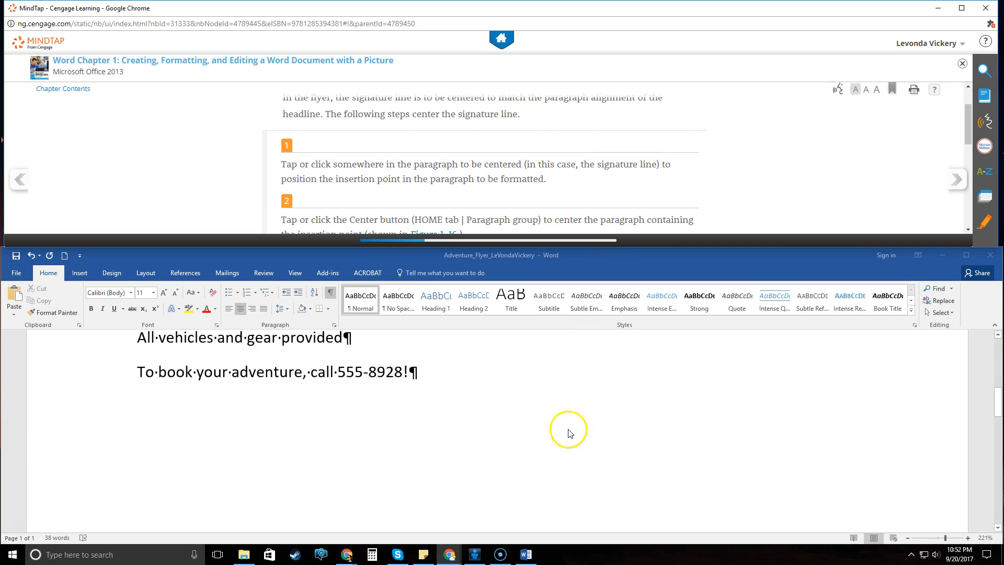
click(269, 378)
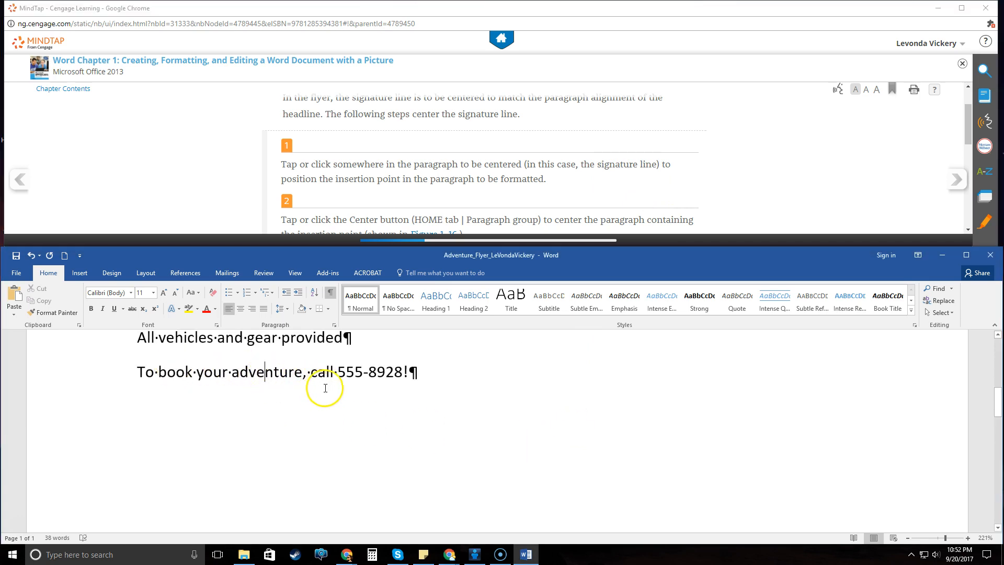
click(240, 309)
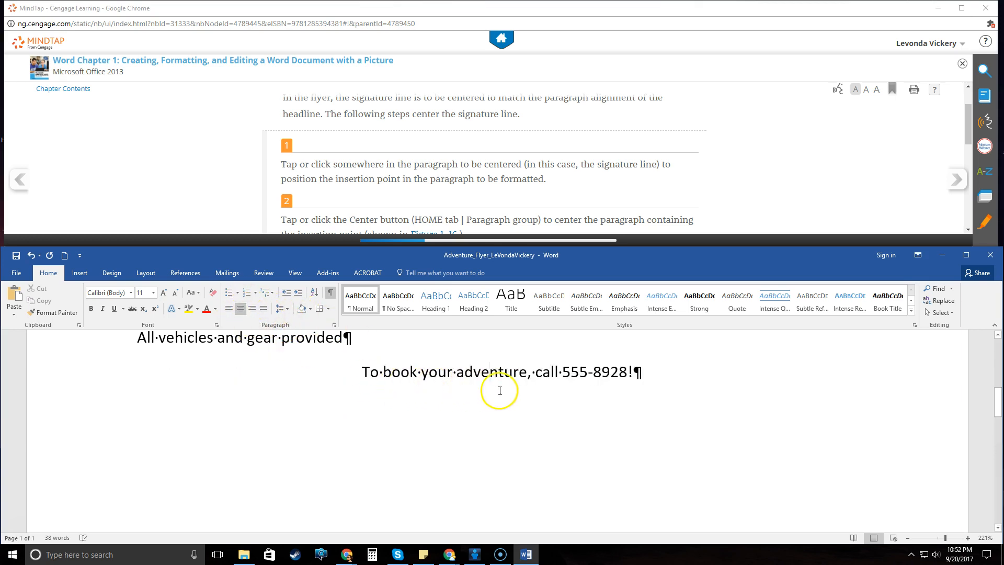
scroll(499, 391, up, 5)
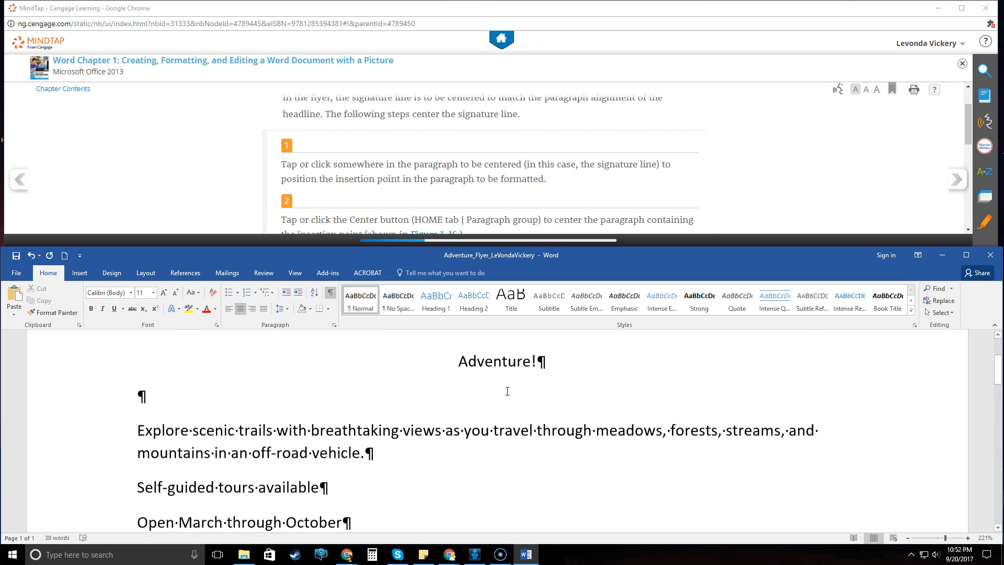
Read the rest of section 1-3c and go on to section 1-3d Formatting Single versus Multiple Paragraphs and Characters
scroll(504, 161, down, 2)
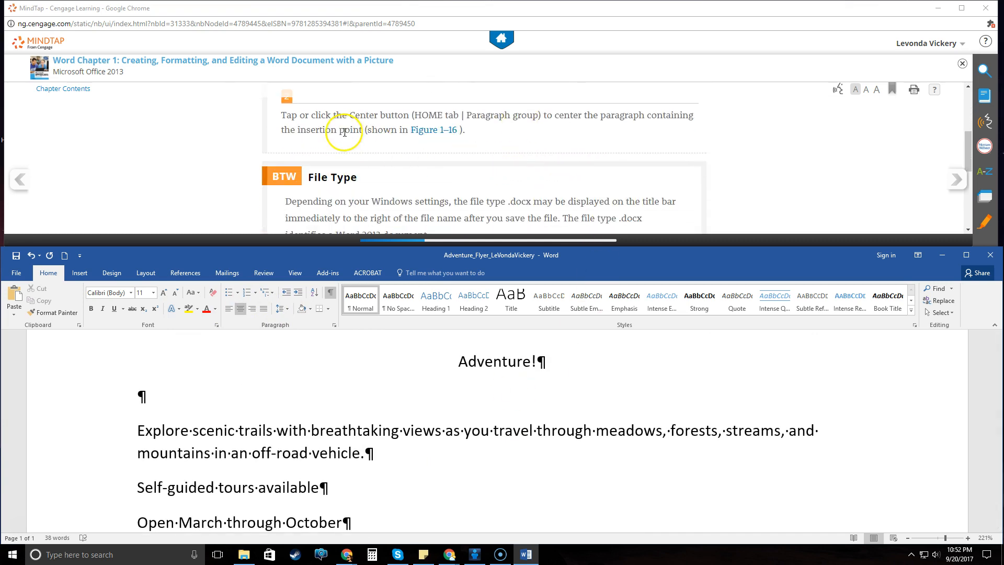
scroll(538, 157, down, 5)
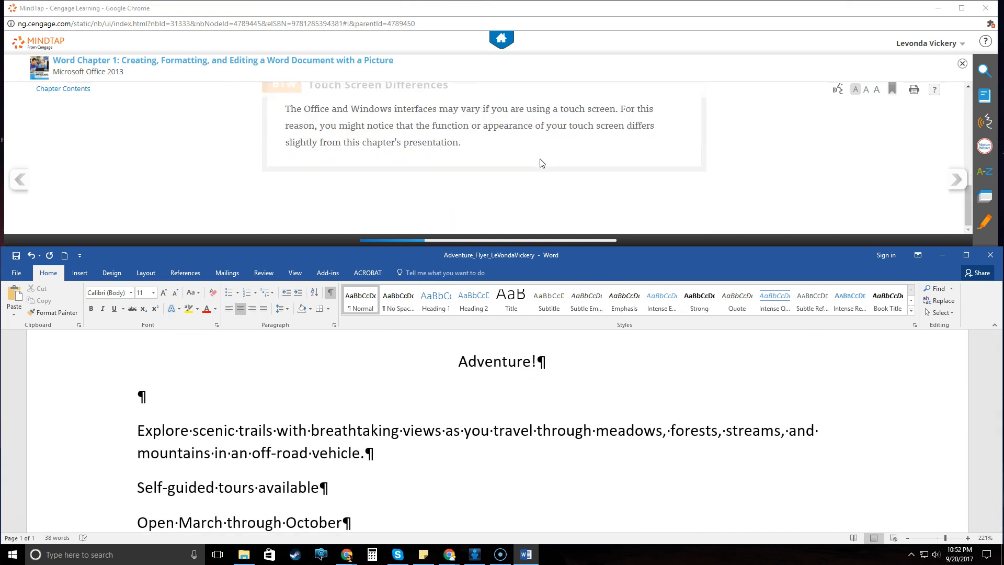
click(956, 179)
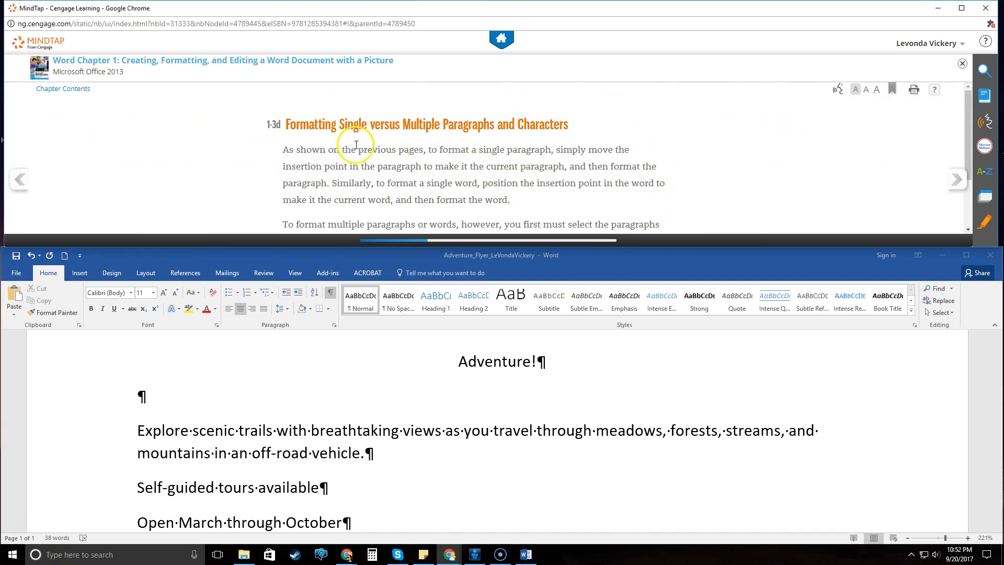
Read through section 1-3d and go on to section 1-3e To Select a Line
scroll(553, 143, down, 2)
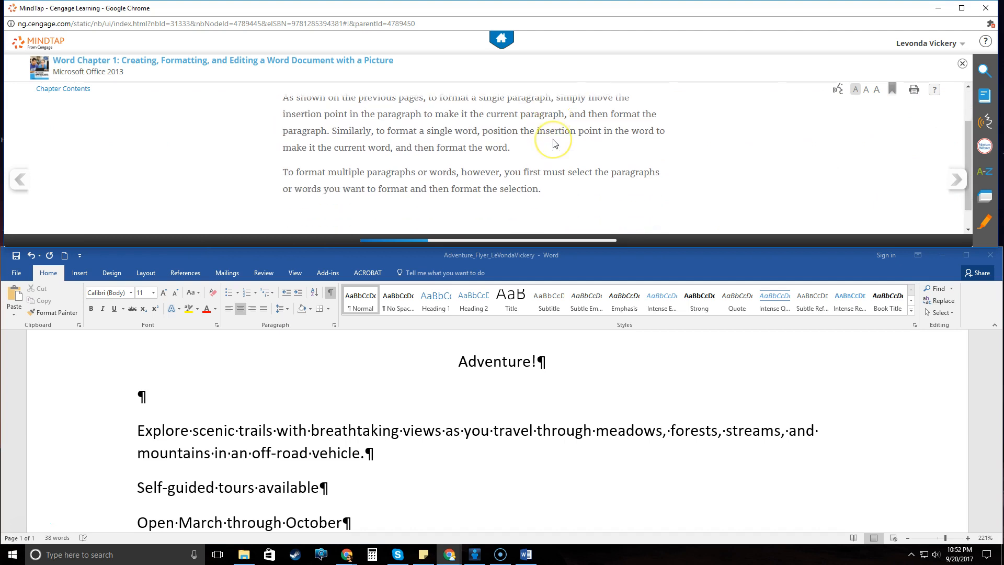
scroll(553, 142, up, 3)
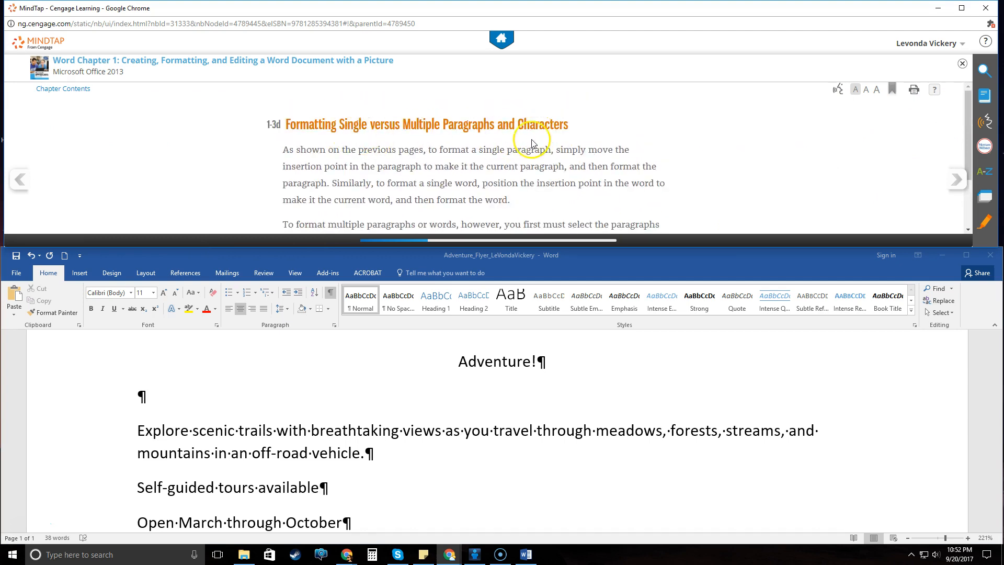
scroll(593, 150, down, 2)
click(957, 180)
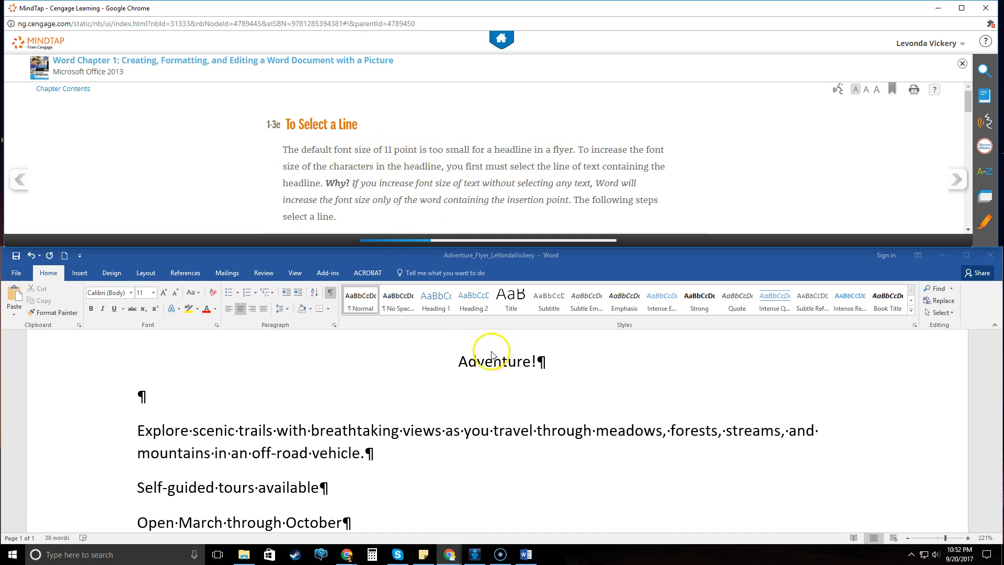
Select the entire "Adventure!" headline line in the flyer, following step 1 of section 1-3e
scroll(449, 162, down, 5)
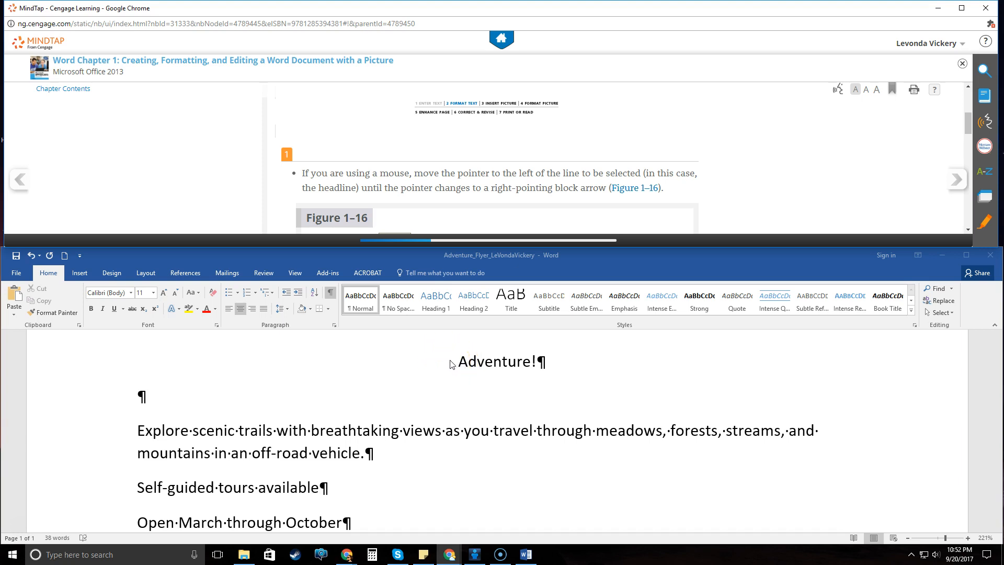
click(452, 364)
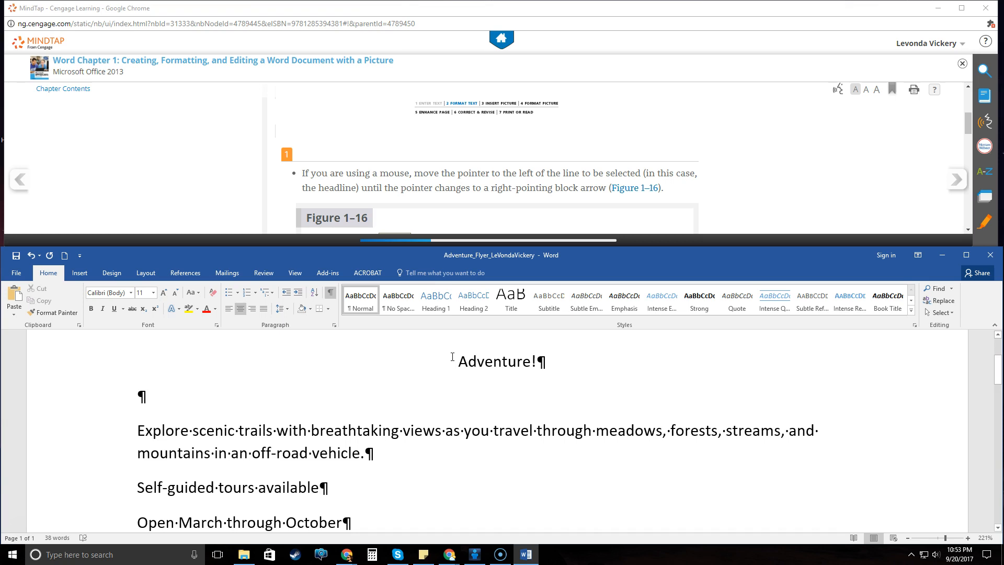
scroll(560, 189, down, 1)
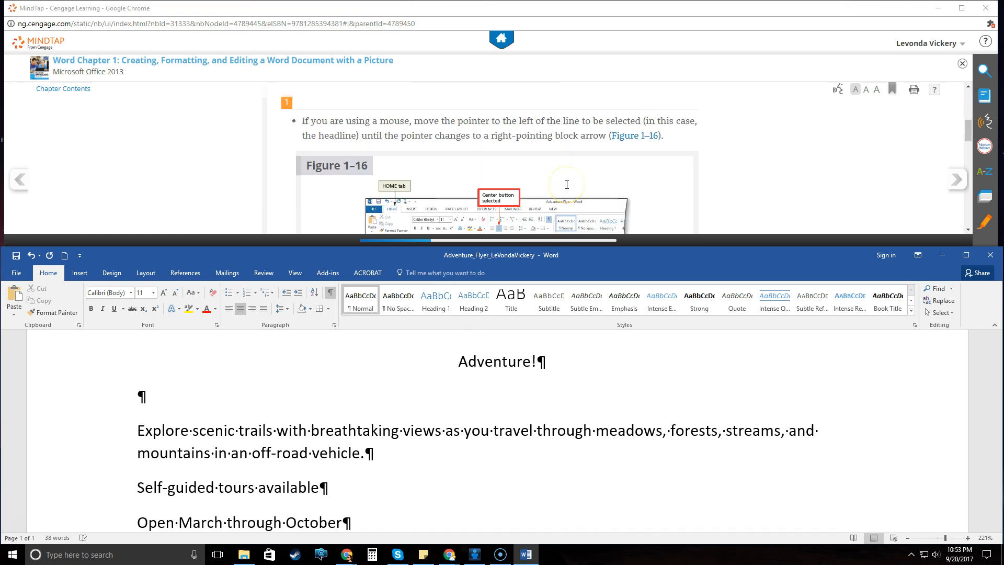
scroll(557, 187, down, 1)
scroll(558, 187, up, 2)
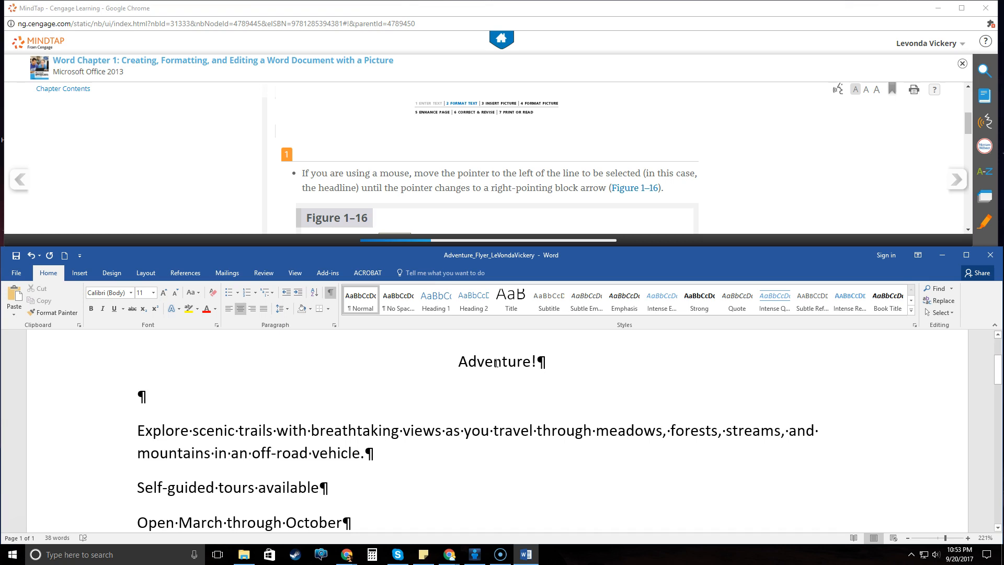
click(444, 362)
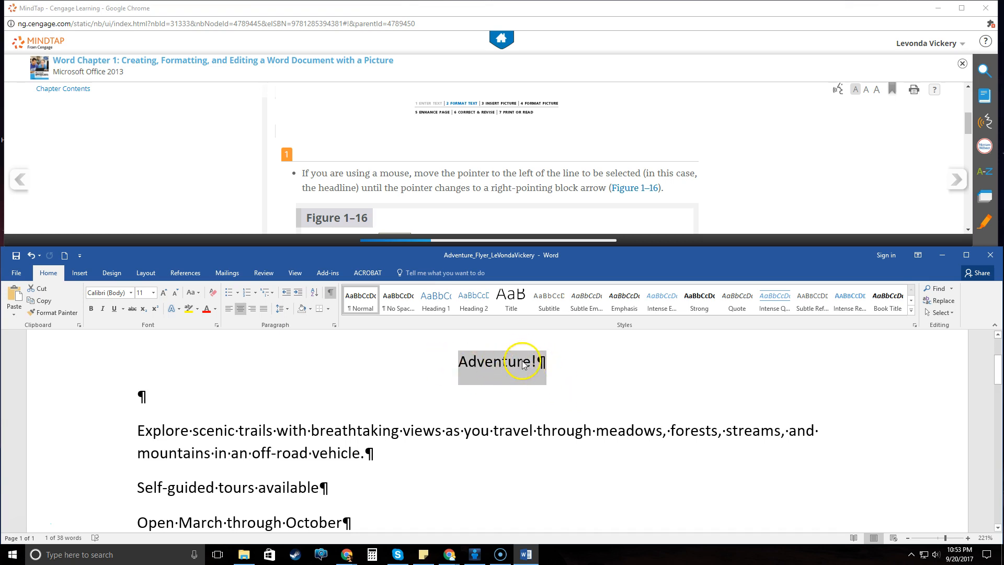
Read the rest of section 1-3e and go on to section 1-3f To Change the Font Size of Selected Text
scroll(570, 188, down, 5)
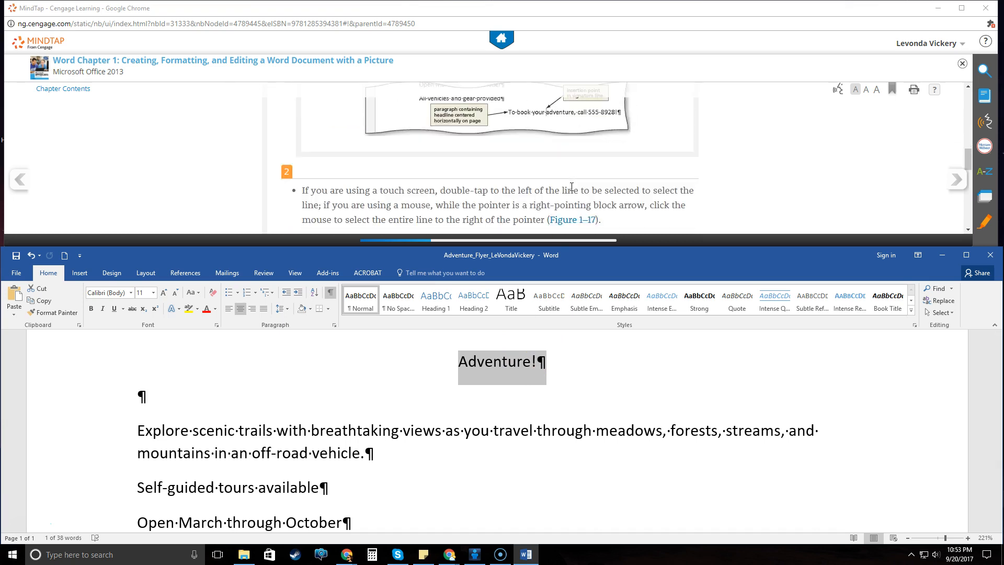
scroll(572, 187, down, 1)
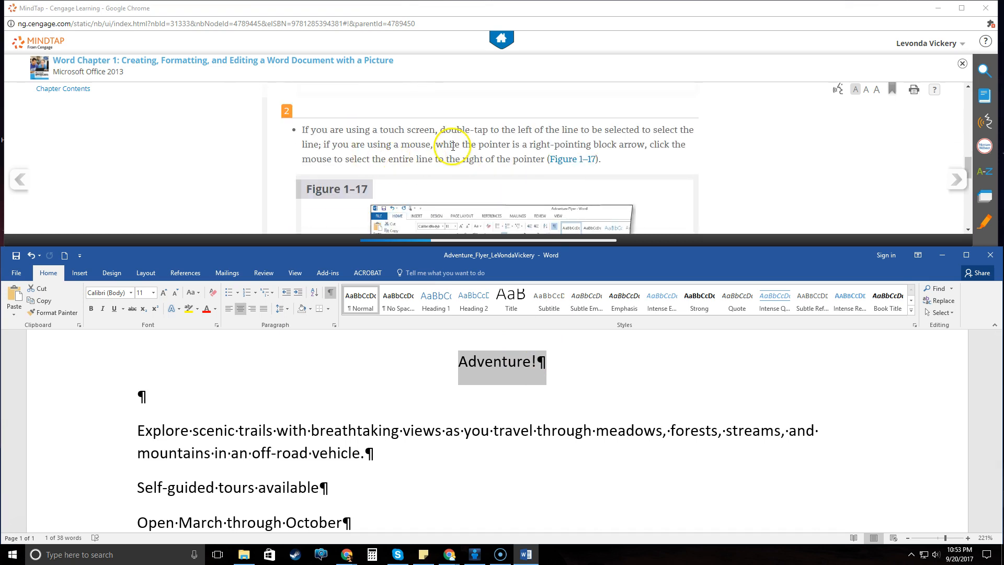
scroll(452, 147, down, 5)
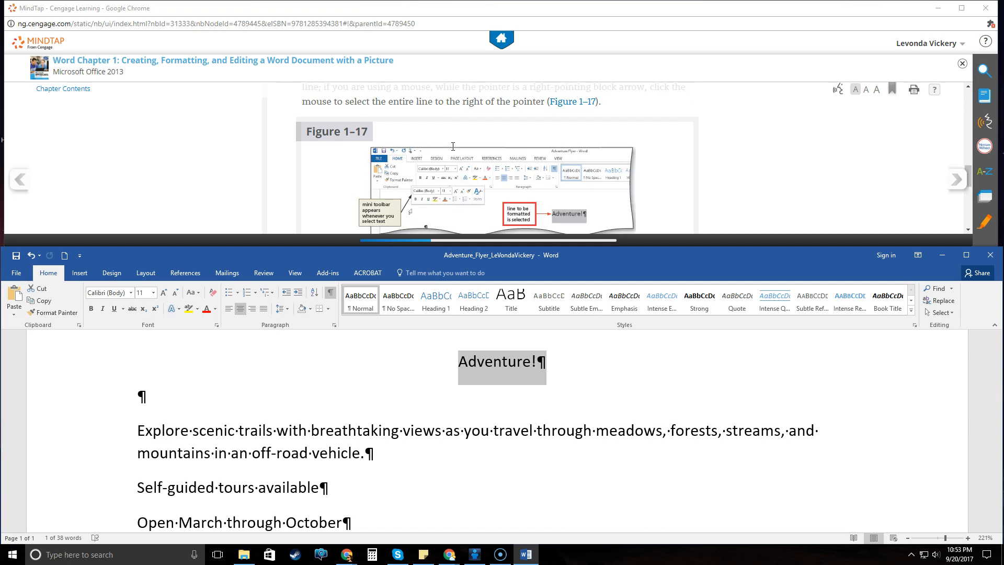
click(952, 180)
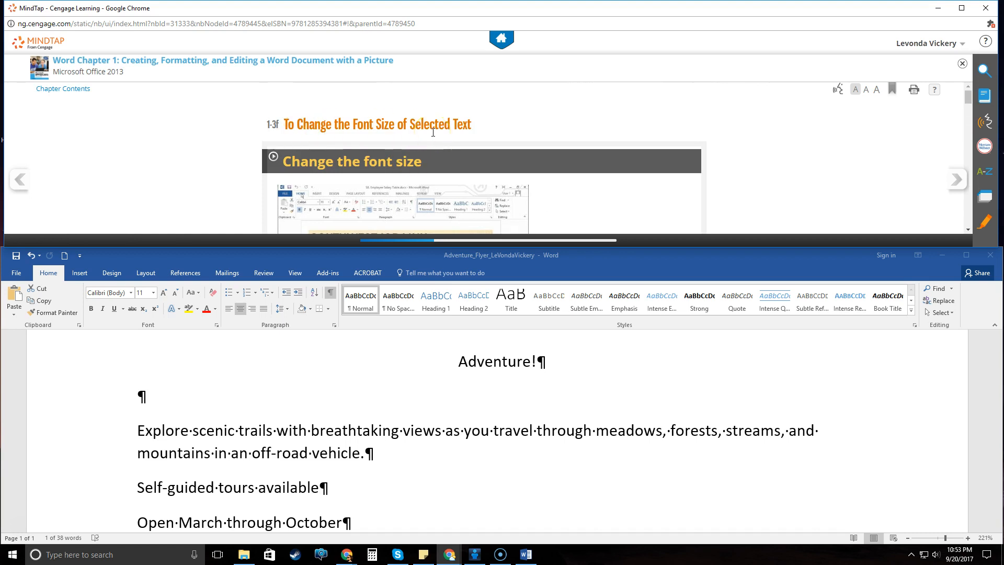
Set the font size of the selected "Adventure!" headline to 72 point, following section 1-3f
scroll(339, 144, down, 5)
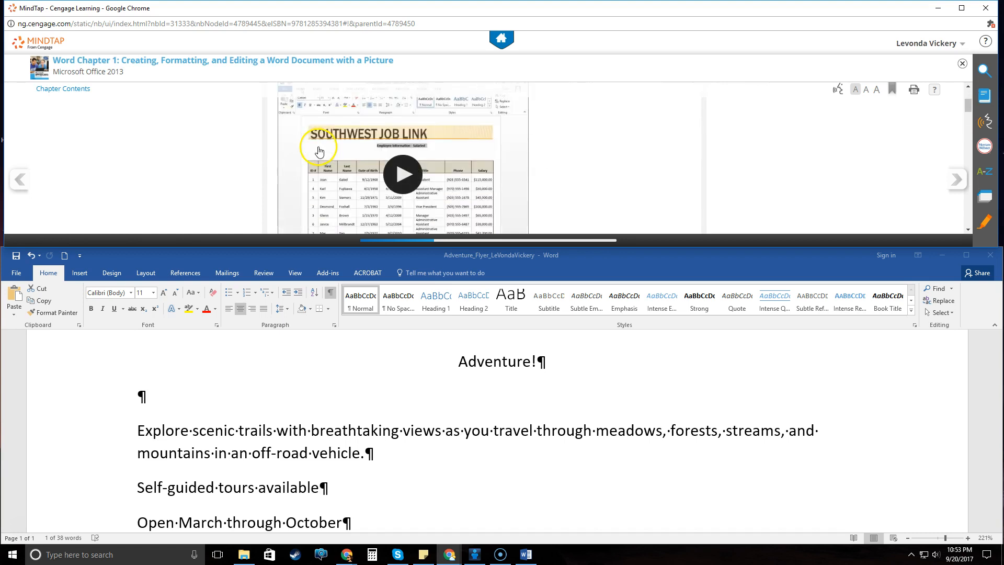
scroll(381, 148, down, 8)
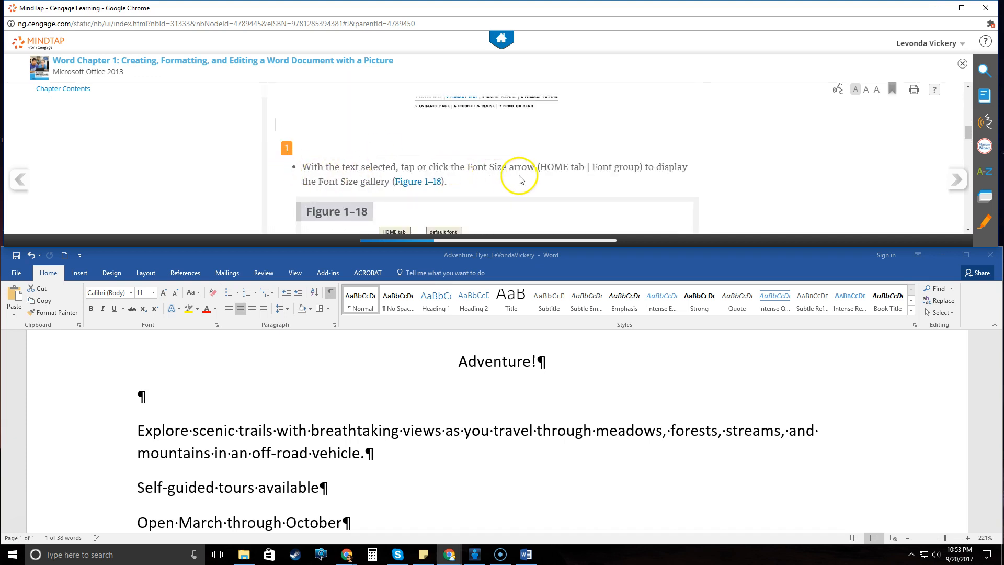
scroll(517, 178, down, 1)
scroll(491, 175, down, 1)
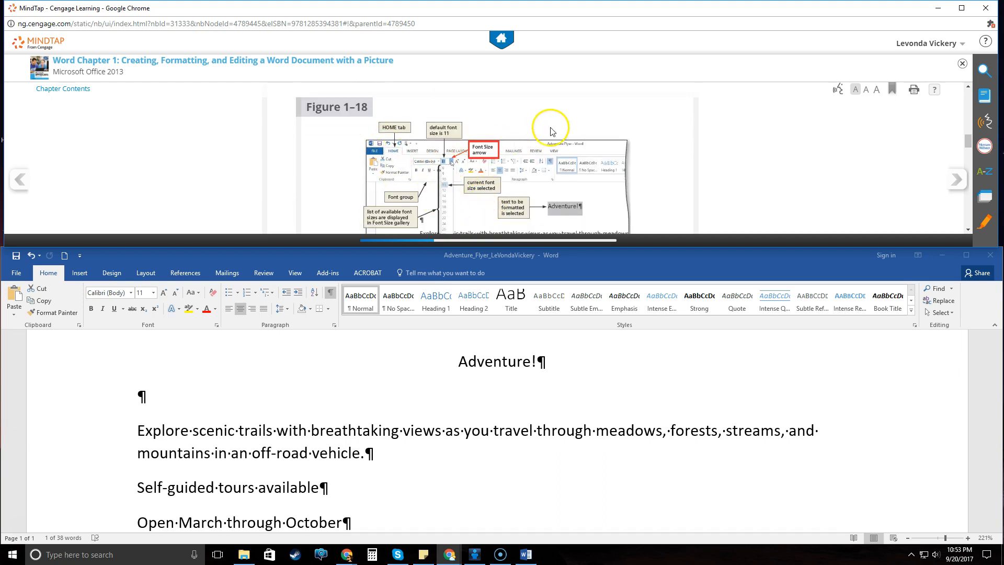
scroll(551, 128, down, 4)
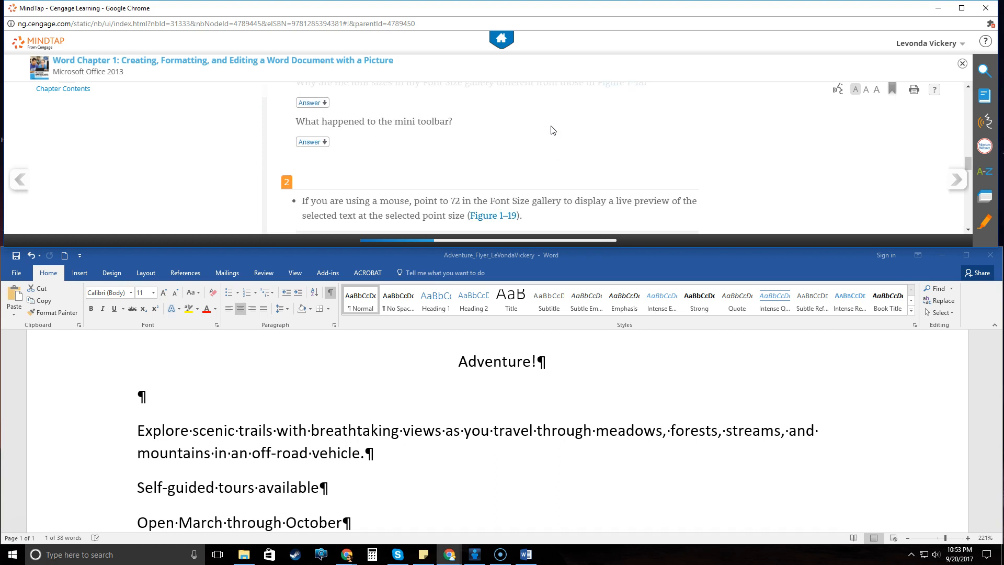
scroll(459, 146, down, 2)
scroll(449, 120, up, 1)
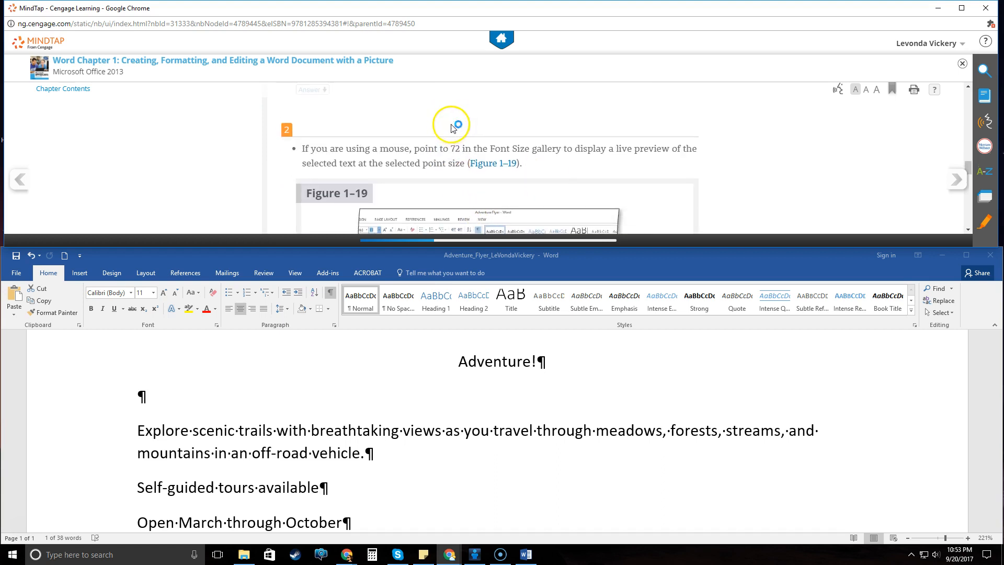
click(293, 253)
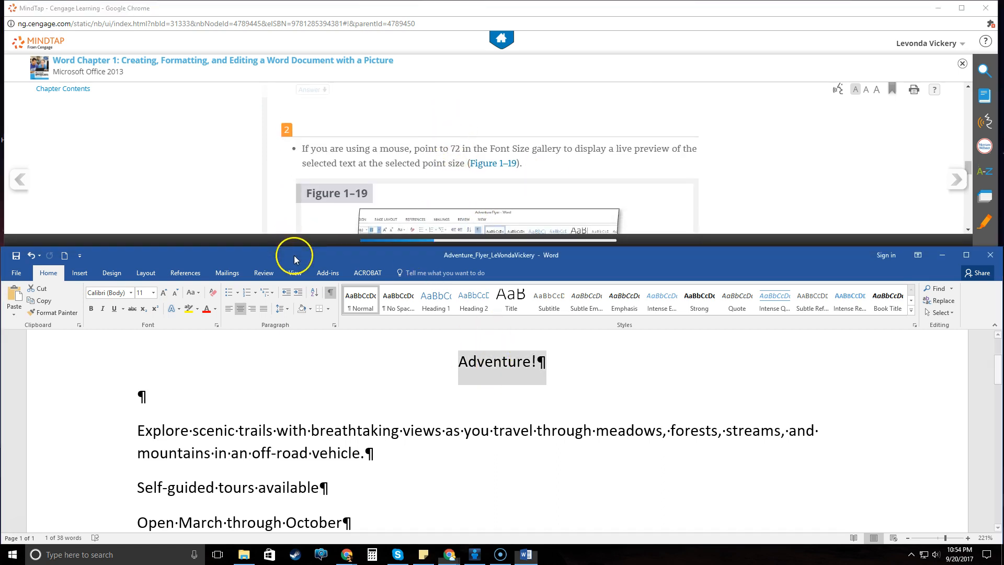
click(153, 293)
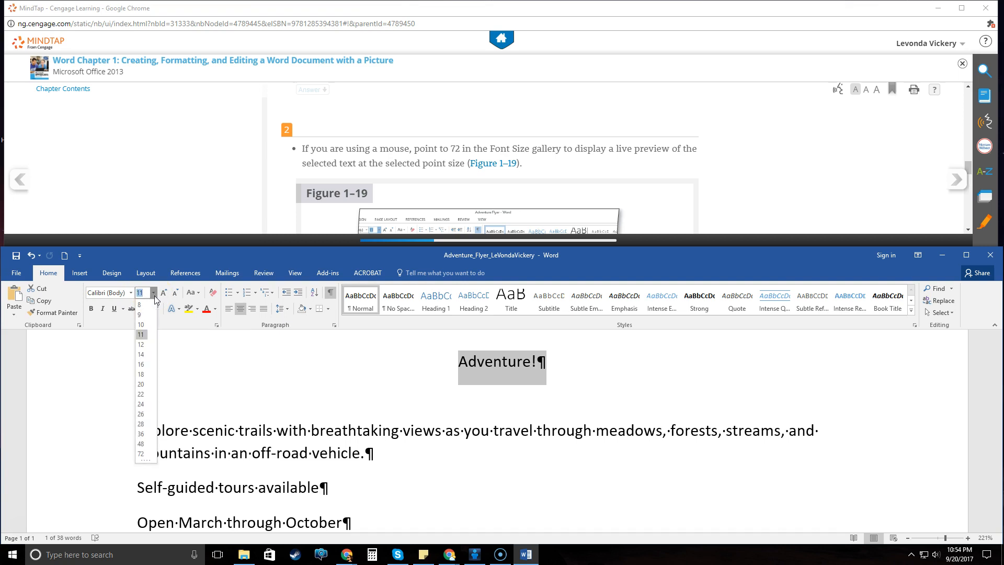
click(141, 455)
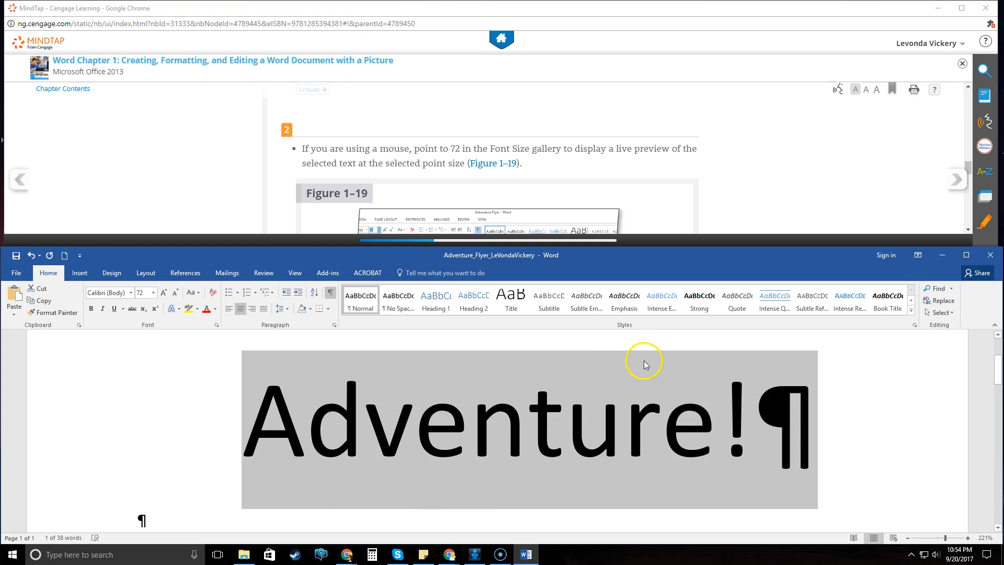
Read the rest of section 1-3f and go on to the following e-book section about changing the font of selected text
scroll(669, 147, down, 8)
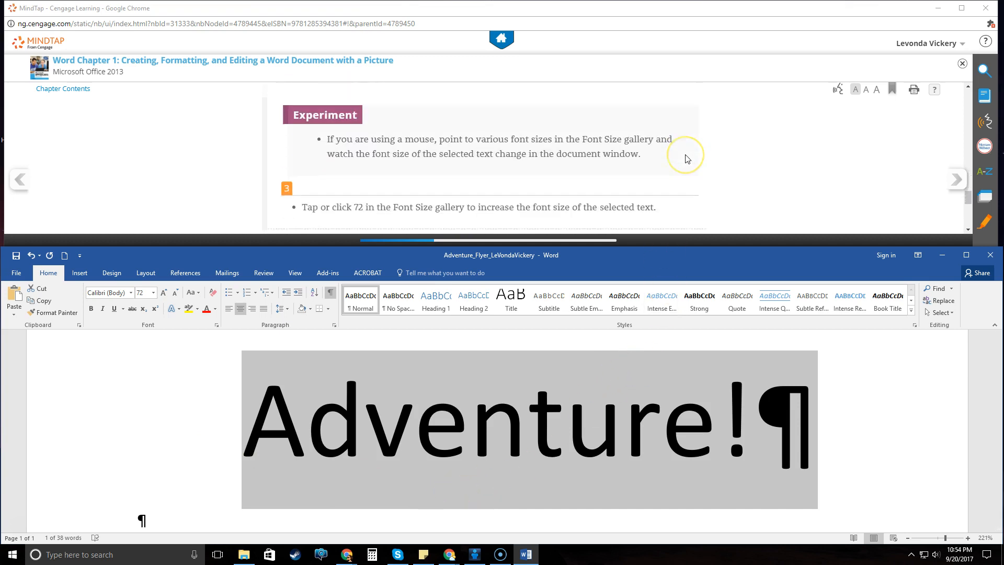
scroll(687, 159, down, 1)
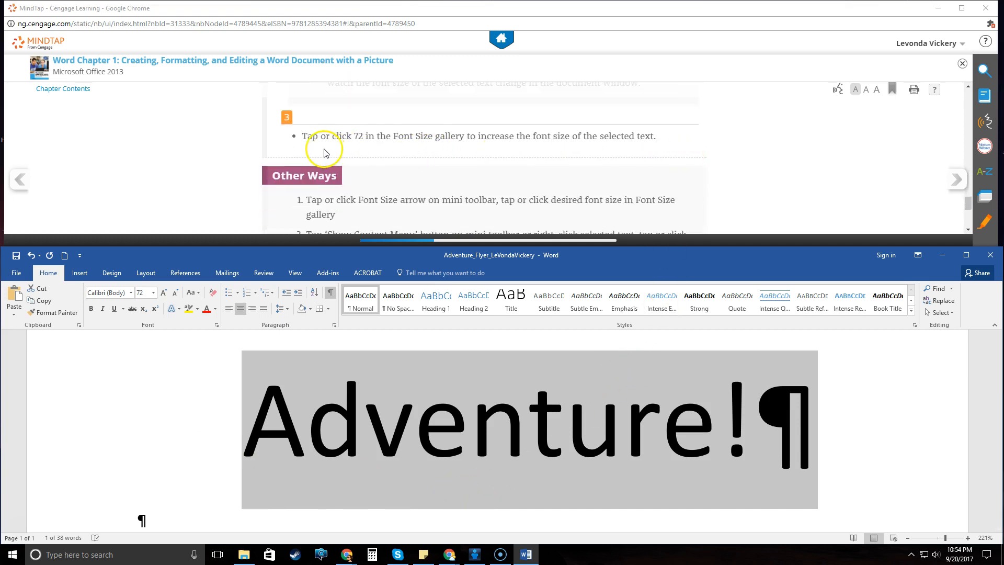
scroll(652, 161, down, 3)
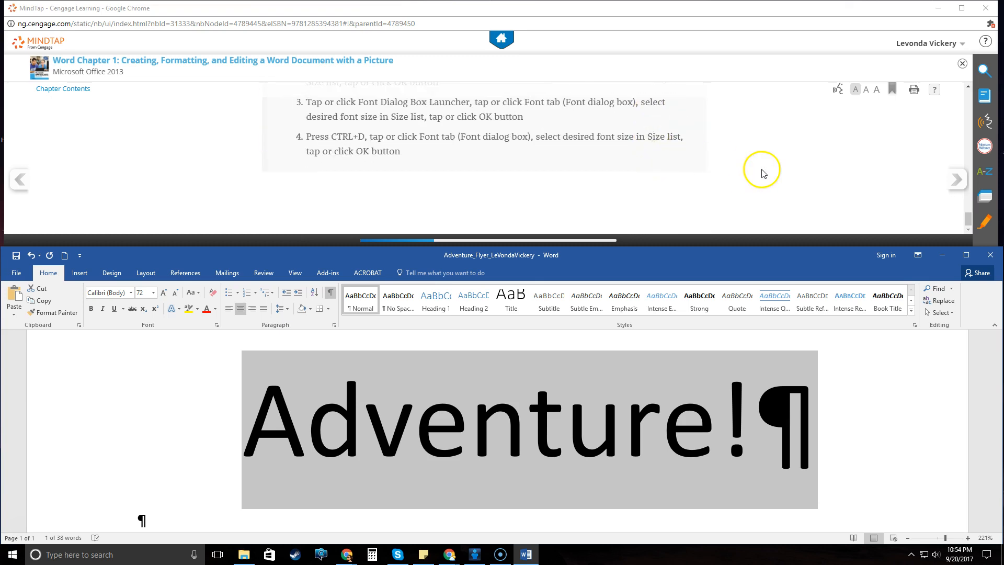
click(956, 179)
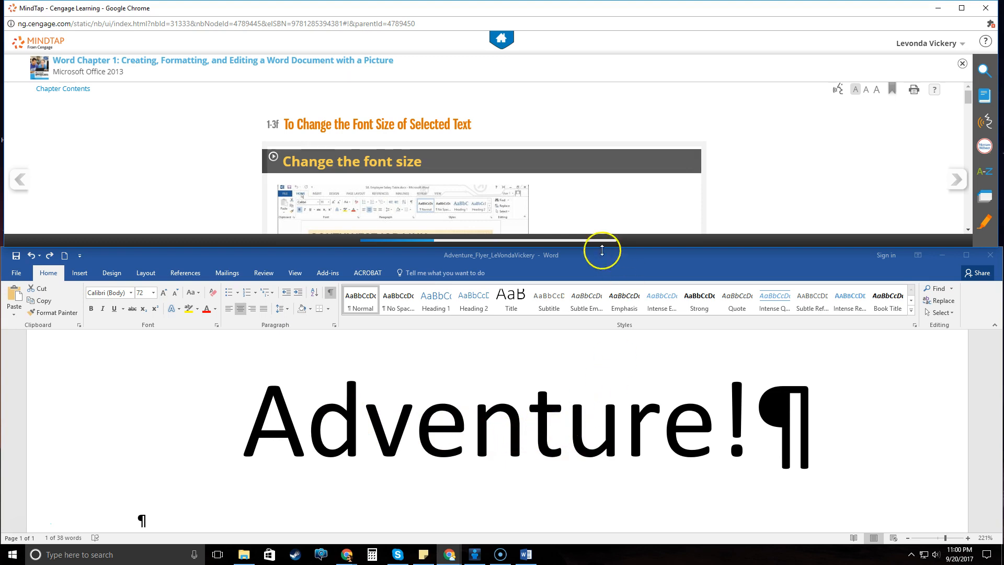
scroll(610, 161, down, 6)
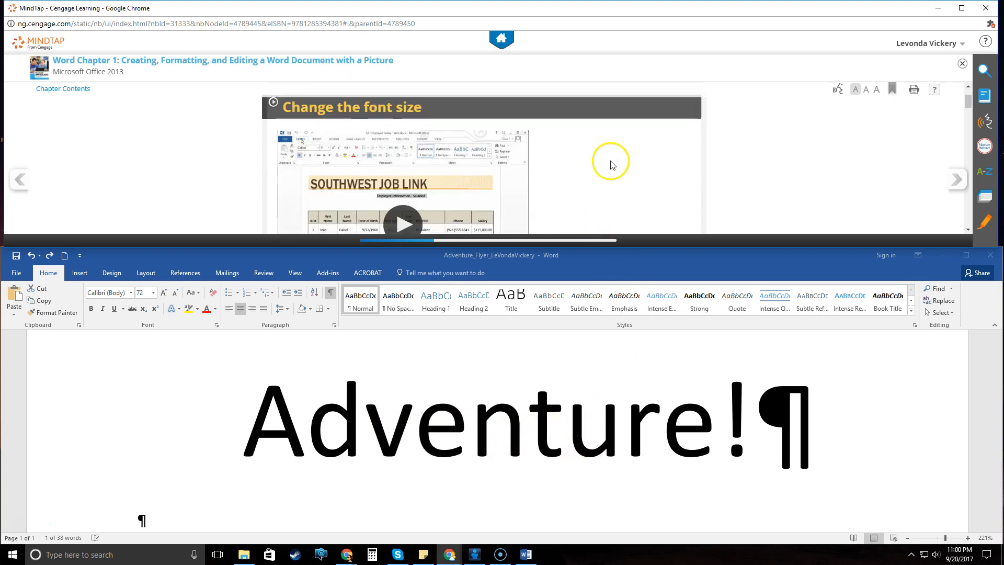
scroll(614, 176, down, 10)
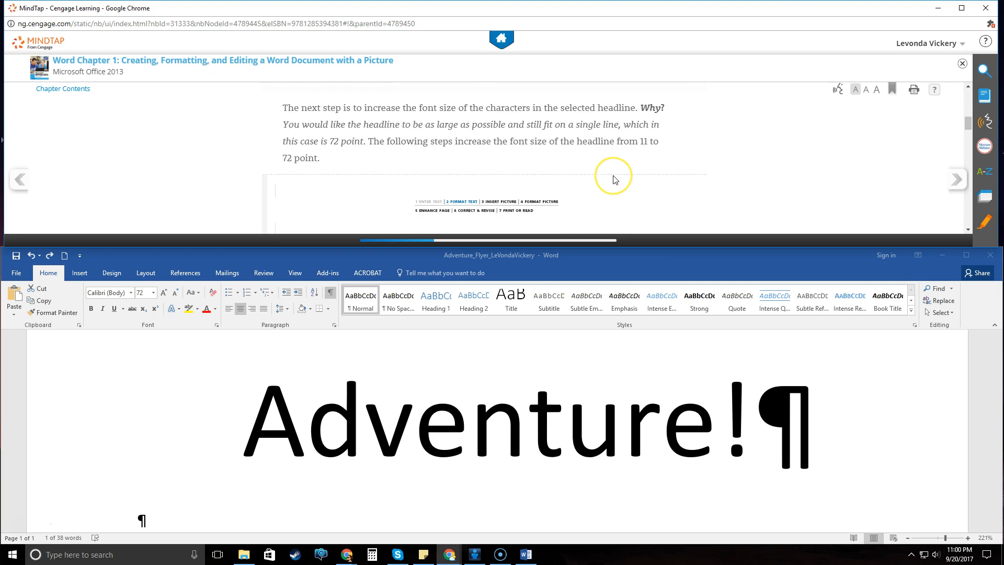
scroll(654, 184, down, 10)
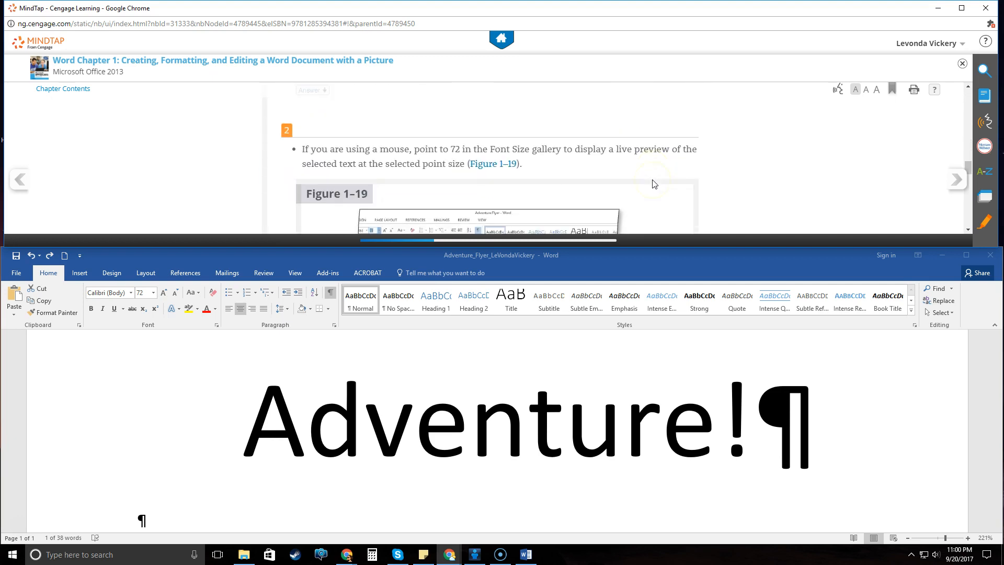
click(958, 181)
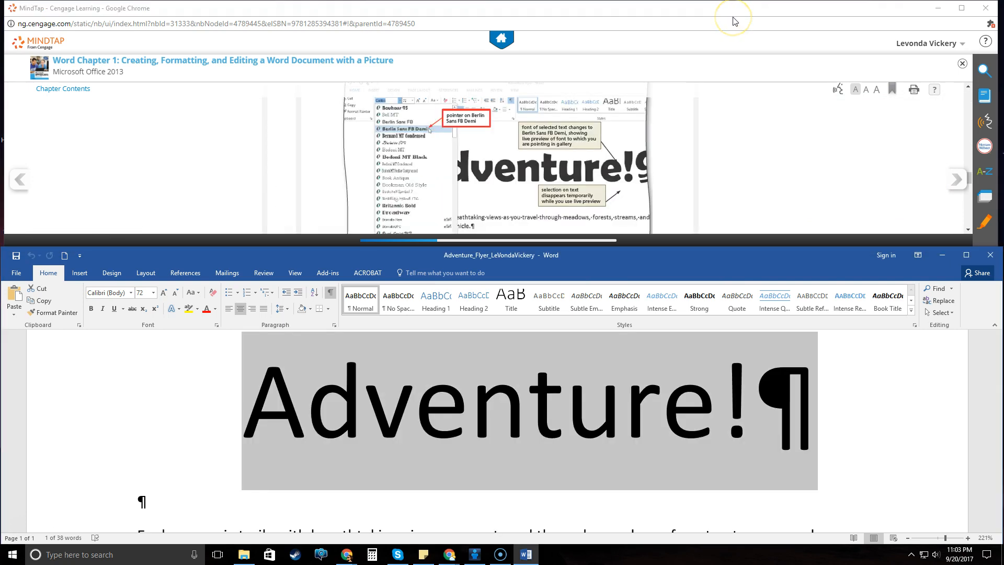
Read steps 2 and 3 of the e-book section on changing the font of selected text, including Figure 1-21
click(735, 21)
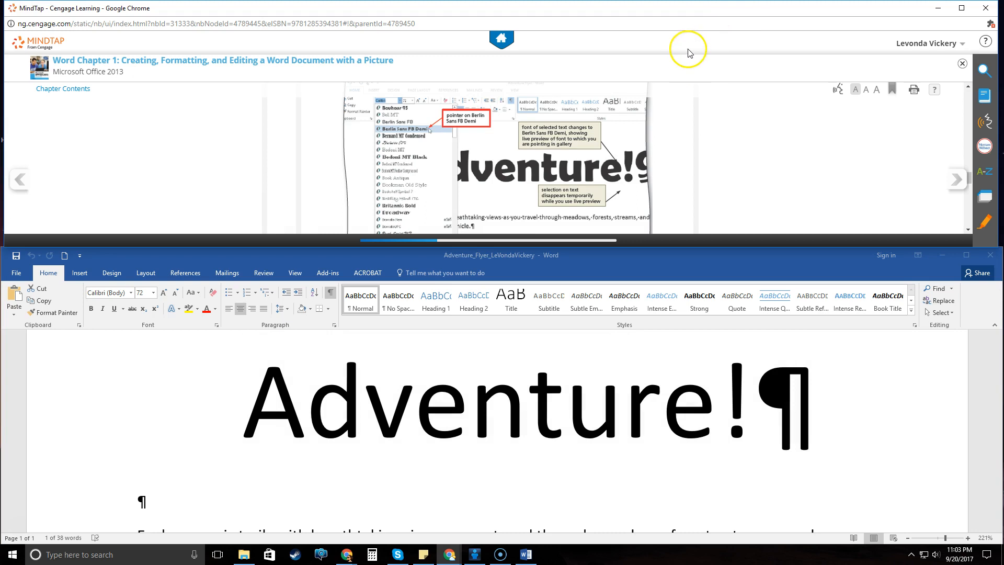
scroll(741, 143, up, 2)
scroll(743, 143, down, 4)
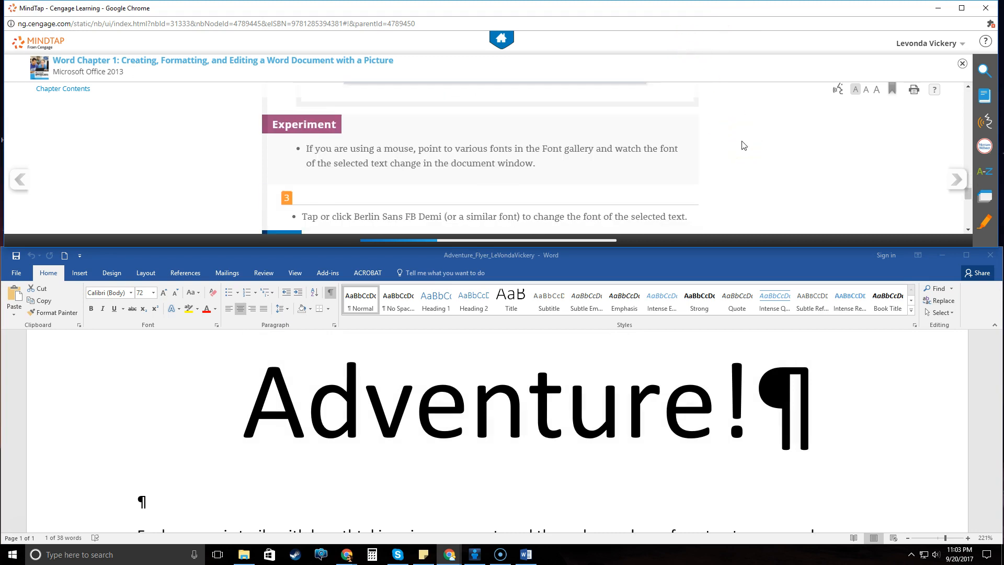
scroll(743, 145, up, 5)
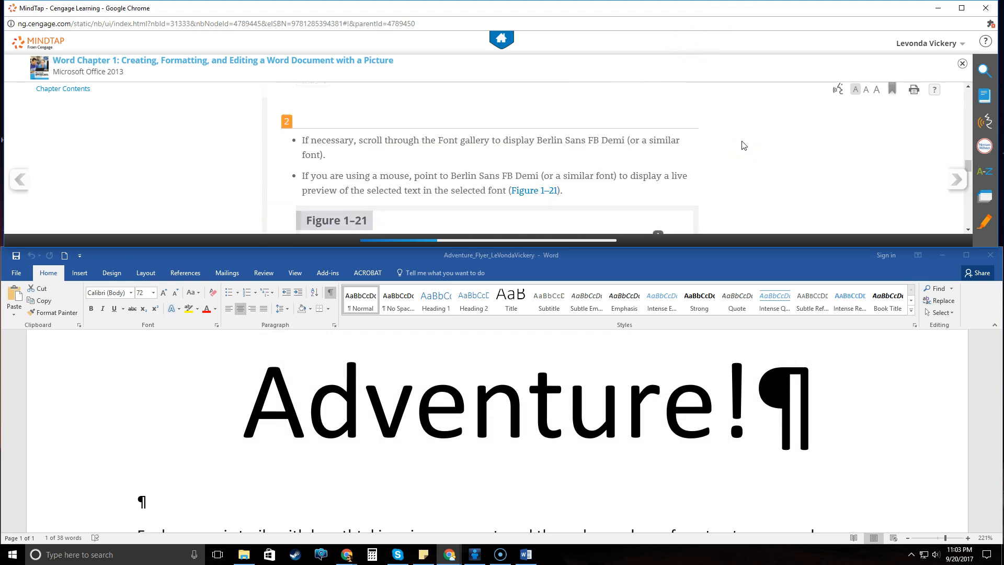
scroll(743, 145, down, 1)
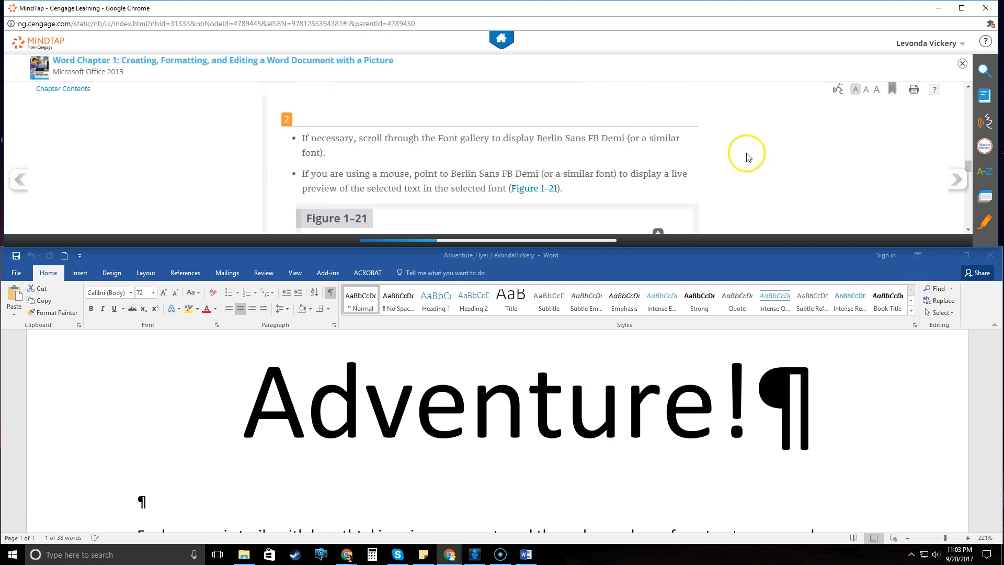
scroll(757, 155, down, 1)
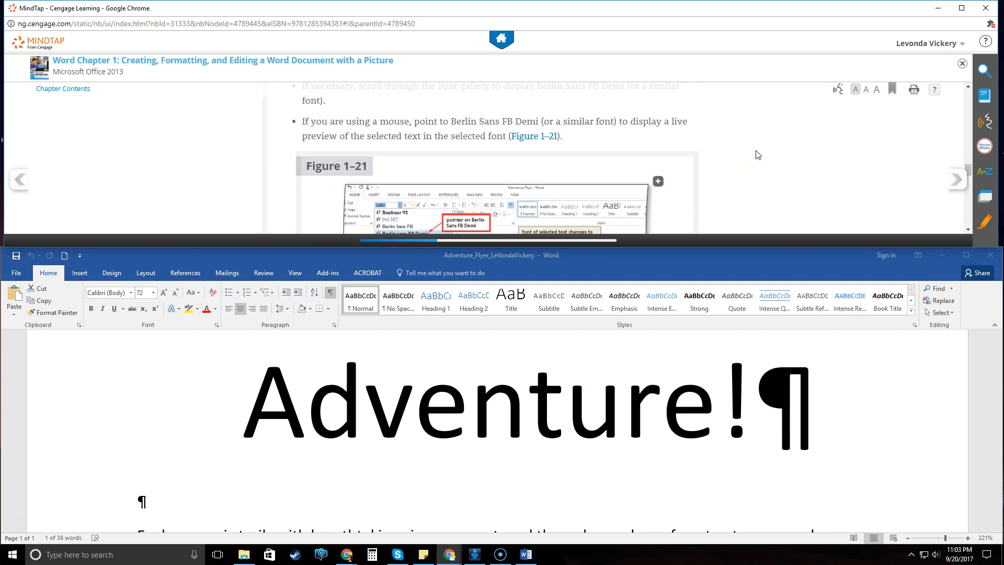
scroll(757, 155, down, 1)
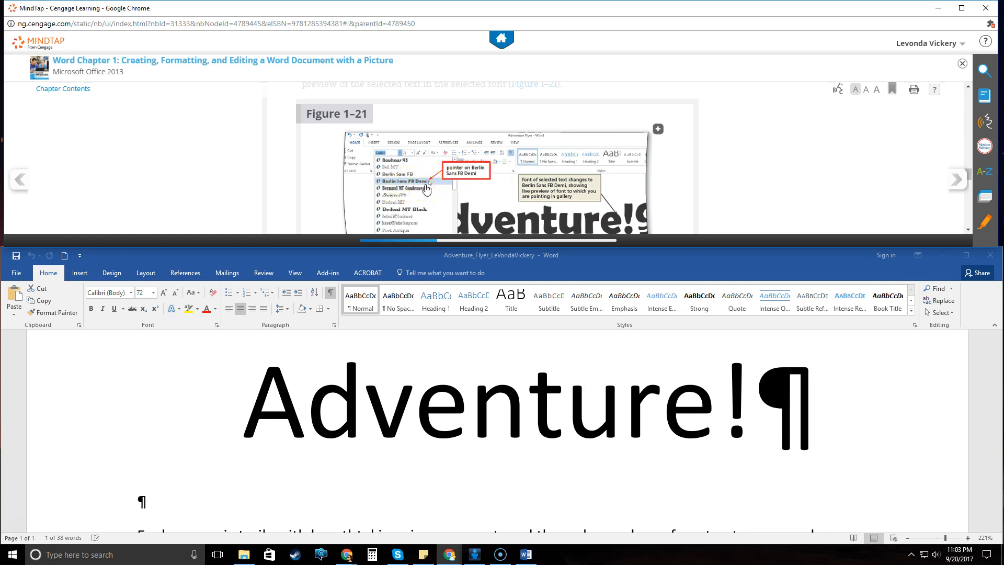
scroll(470, 183, down, 3)
scroll(512, 165, down, 5)
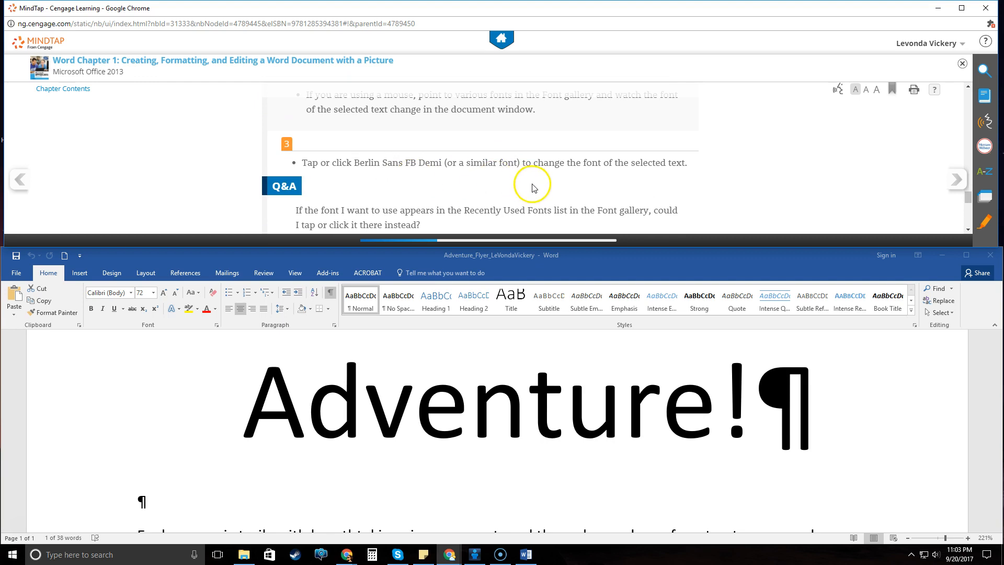
Change the font of the selected "Adventure!" headline in the flyer to Berlin Sans FB Demi
click(287, 254)
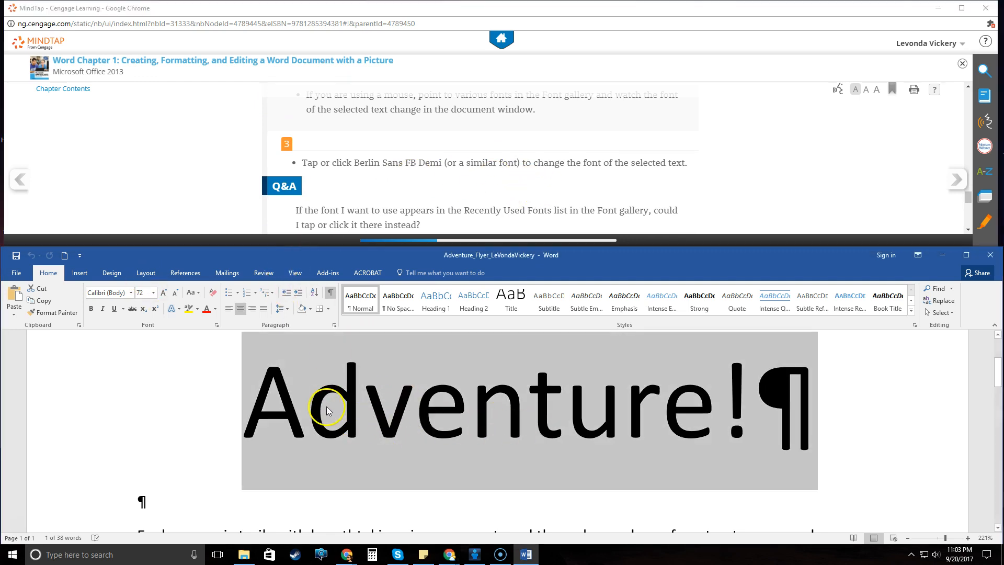
click(131, 295)
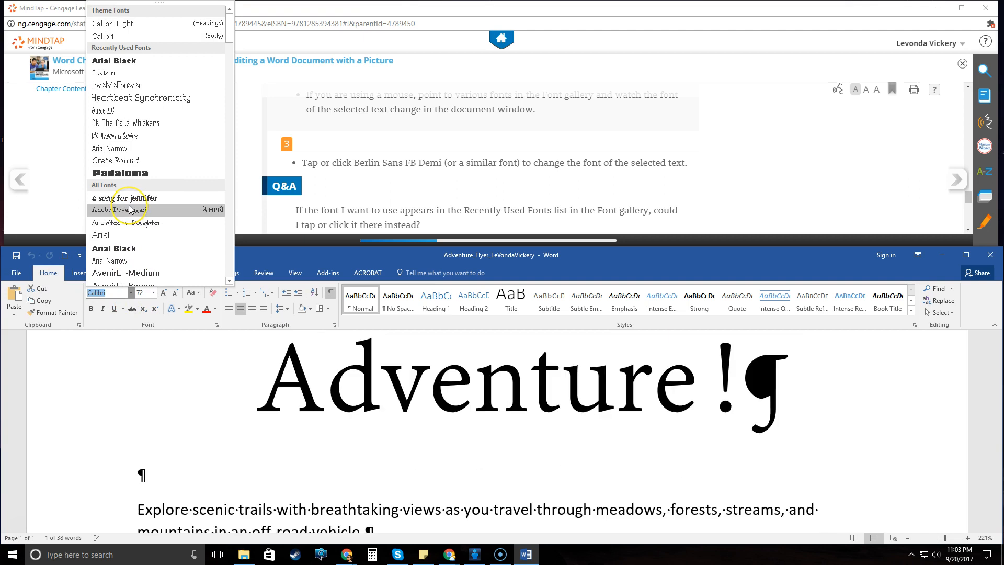
scroll(130, 209, down, 2)
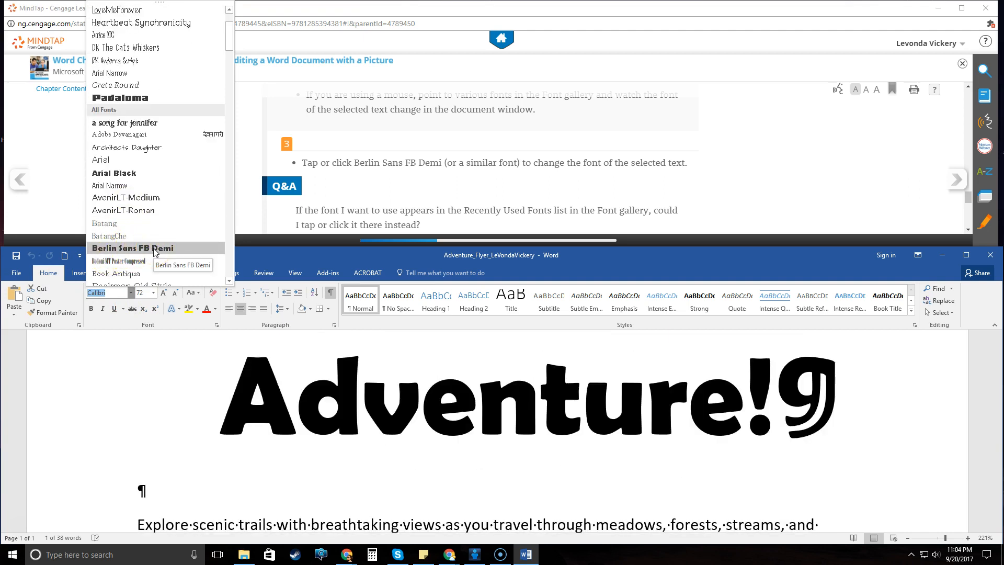
click(179, 253)
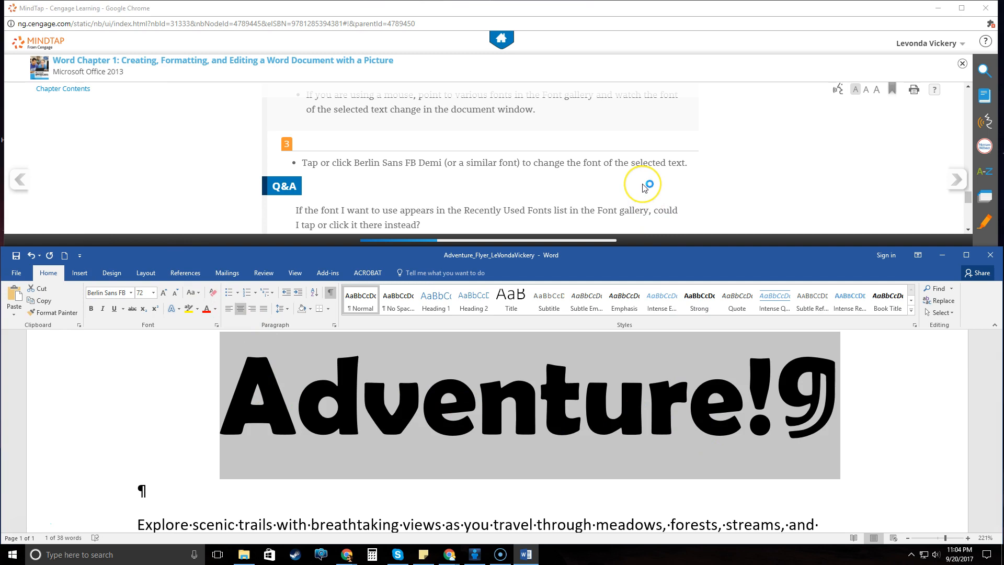
Read the rest of the font section and go on to section 1-3h To Change the Case of Selected Text
scroll(644, 188, down, 3)
scroll(644, 188, down, 5)
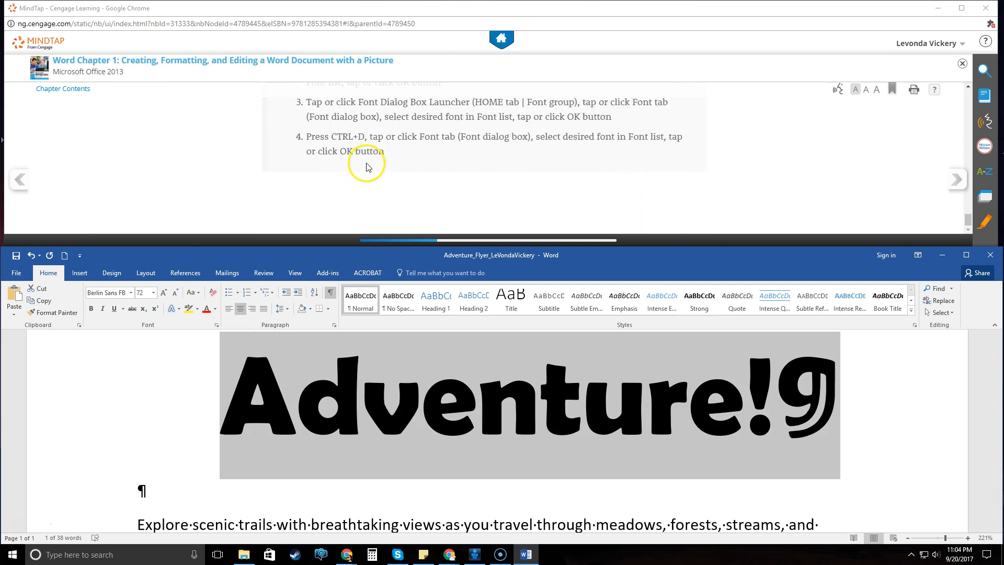
click(956, 186)
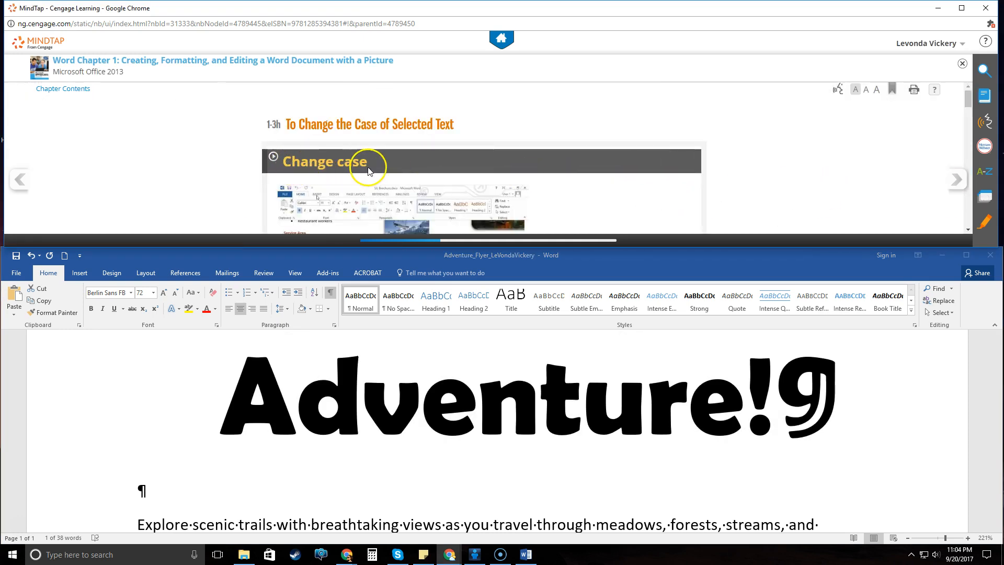
Change the case of the selected "Adventure!" headline to UPPERCASE, following section 1-3h and Figure 1-22
click(361, 169)
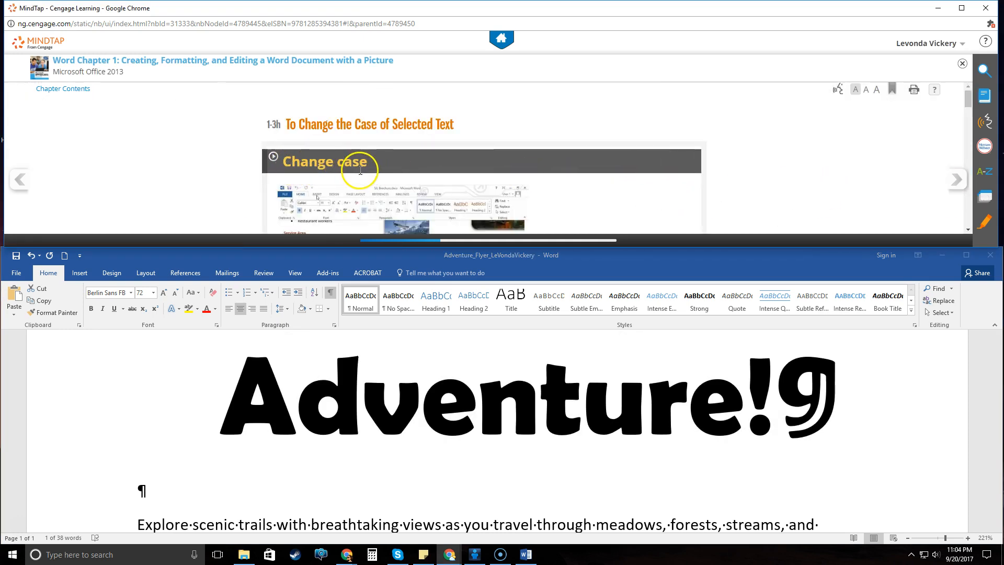
scroll(366, 166, down, 6)
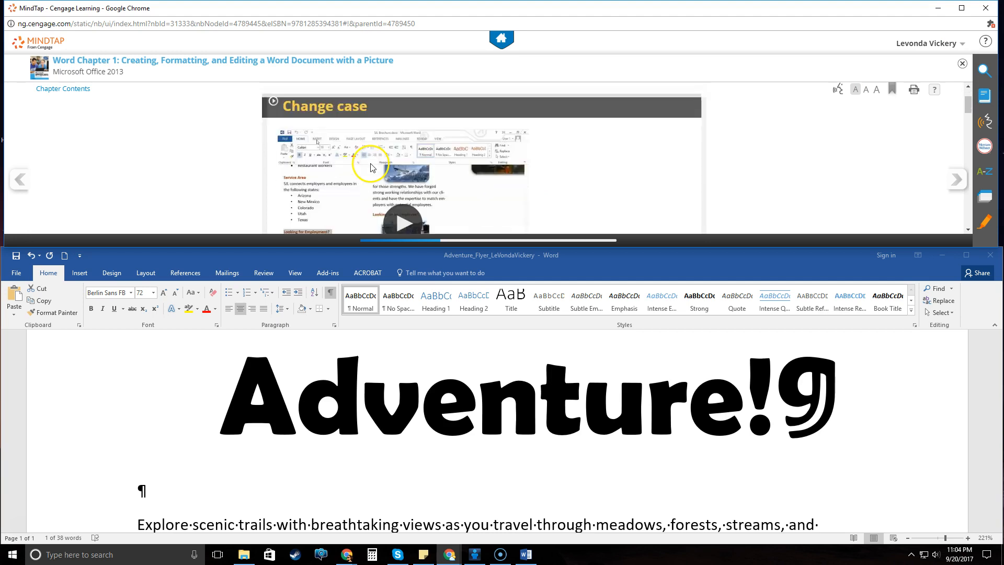
scroll(371, 163, down, 1)
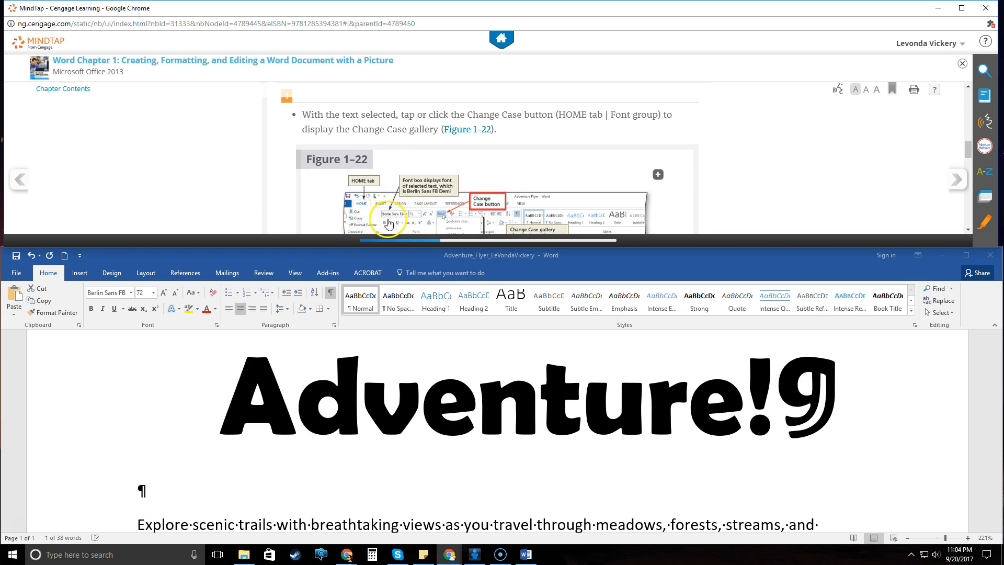
scroll(413, 203, down, 3)
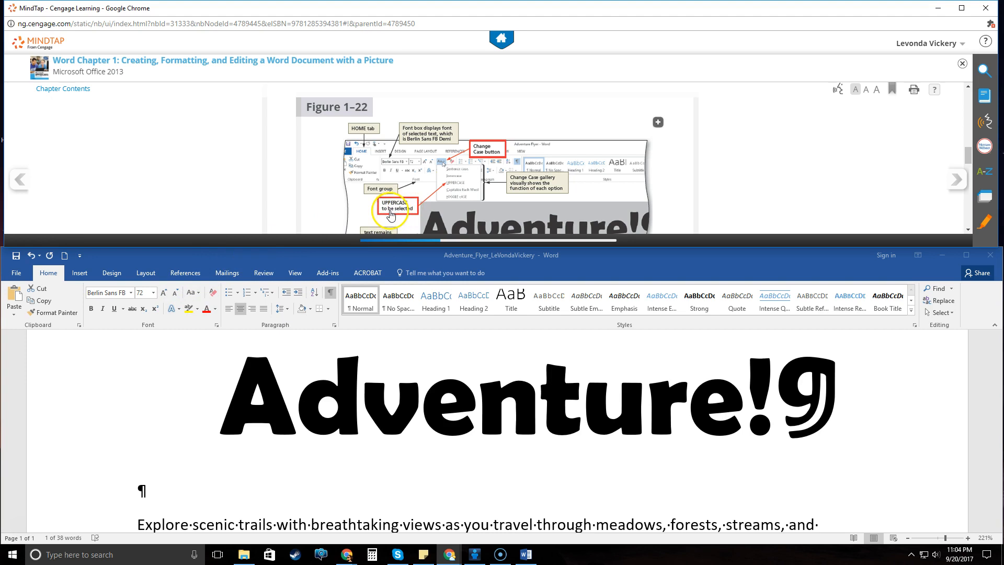
click(233, 253)
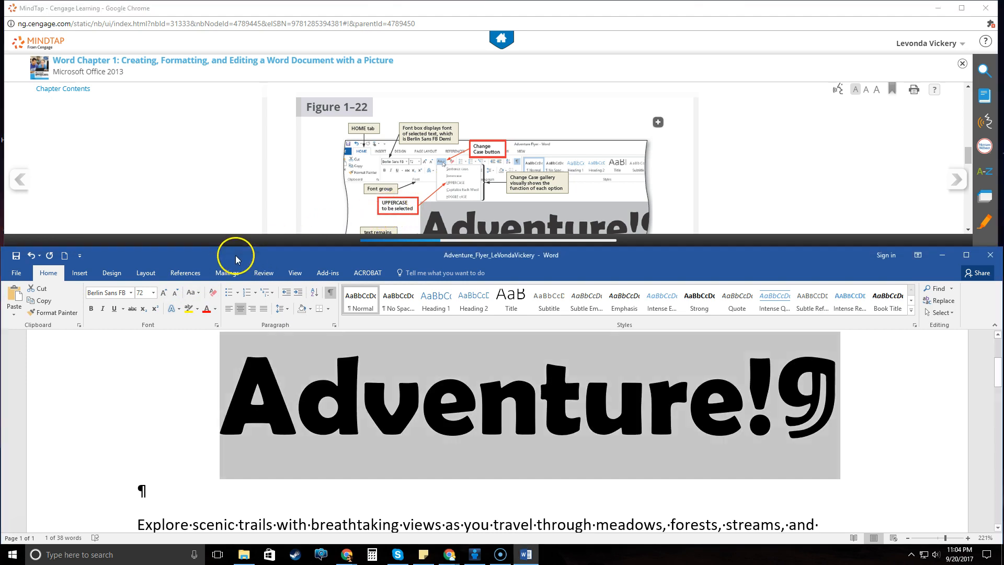
click(199, 292)
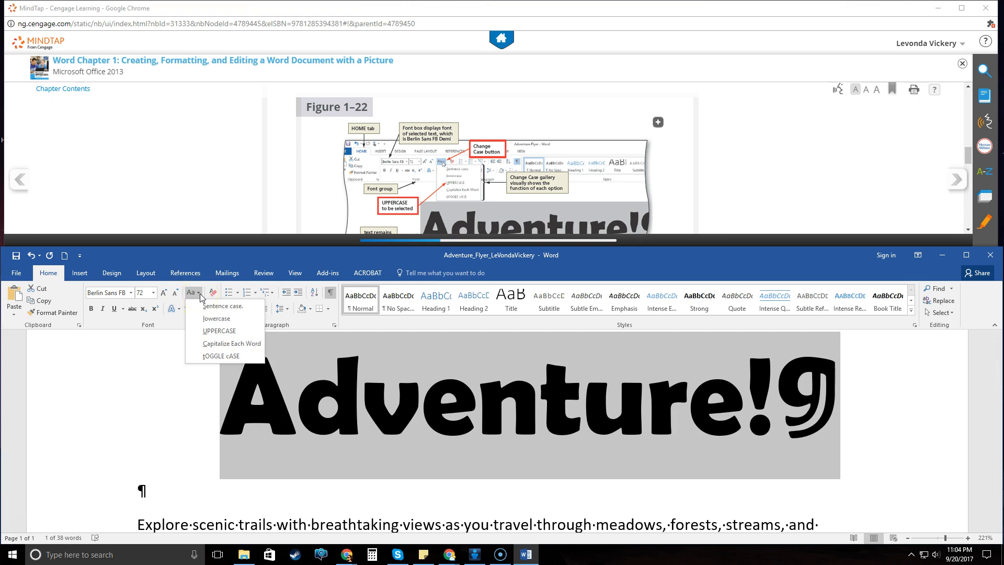
click(248, 331)
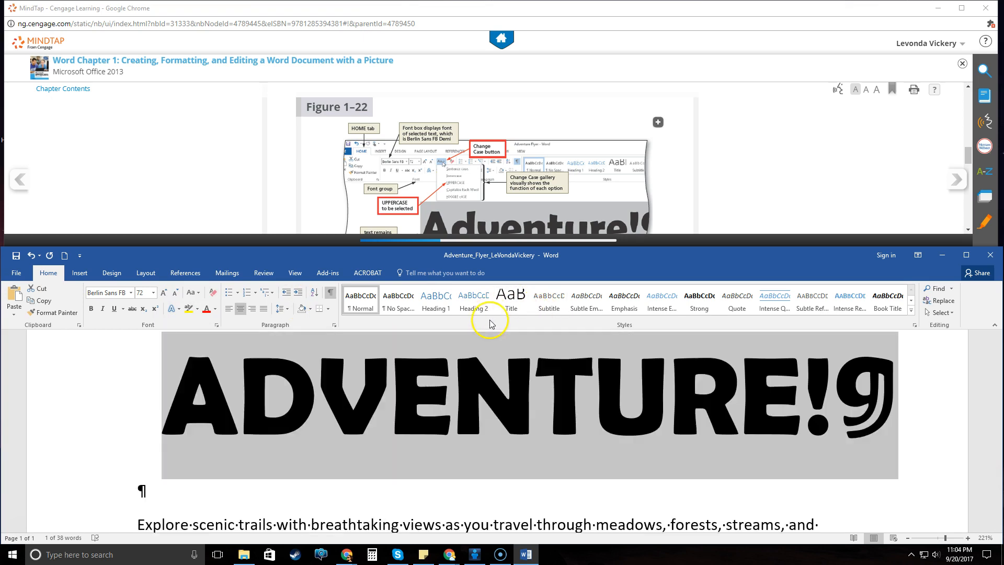
Read the rest of section 1-3h and go on to section 1-3i To Apply a Text Effect to Selected Text
scroll(777, 163, down, 3)
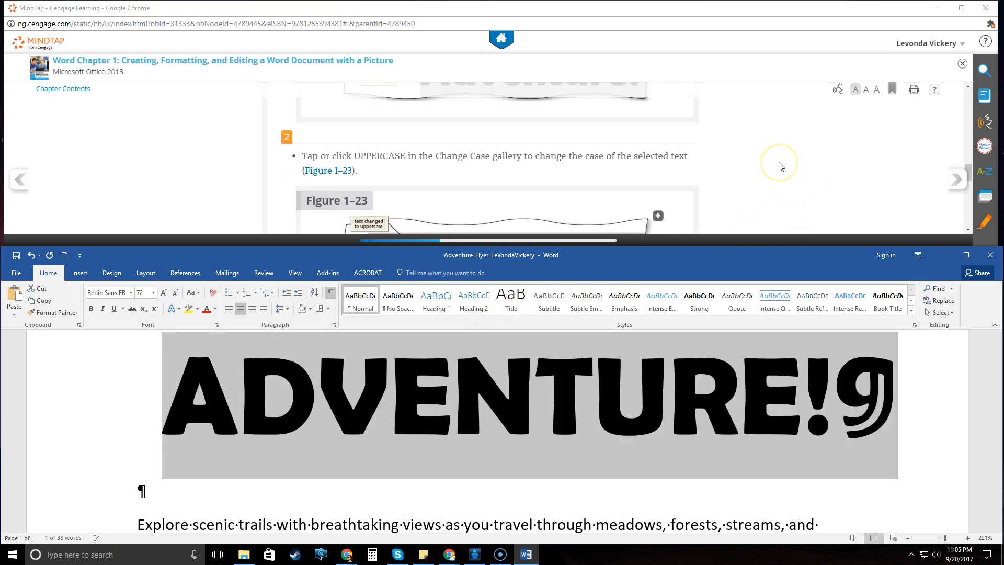
scroll(597, 170, down, 6)
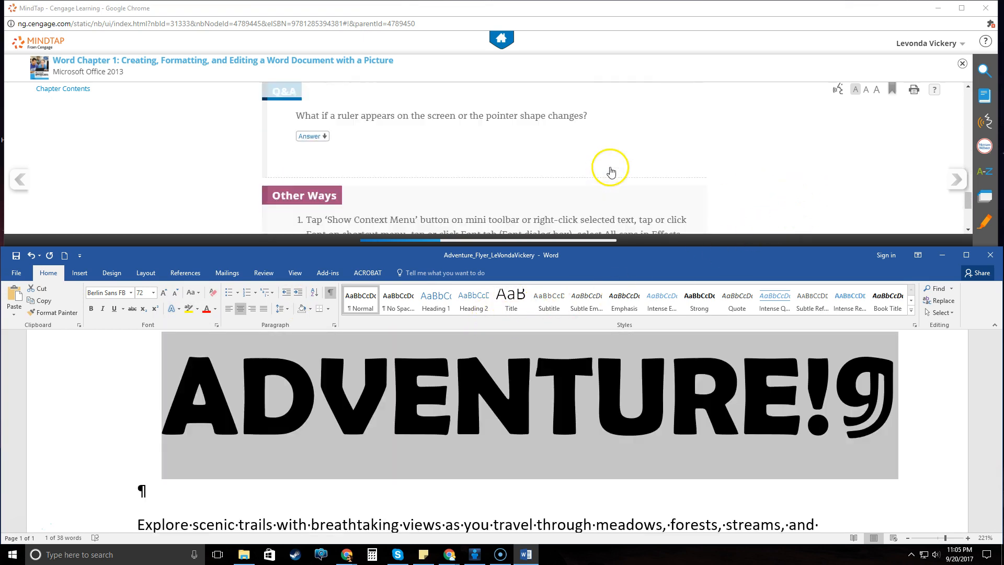
scroll(607, 169, down, 1)
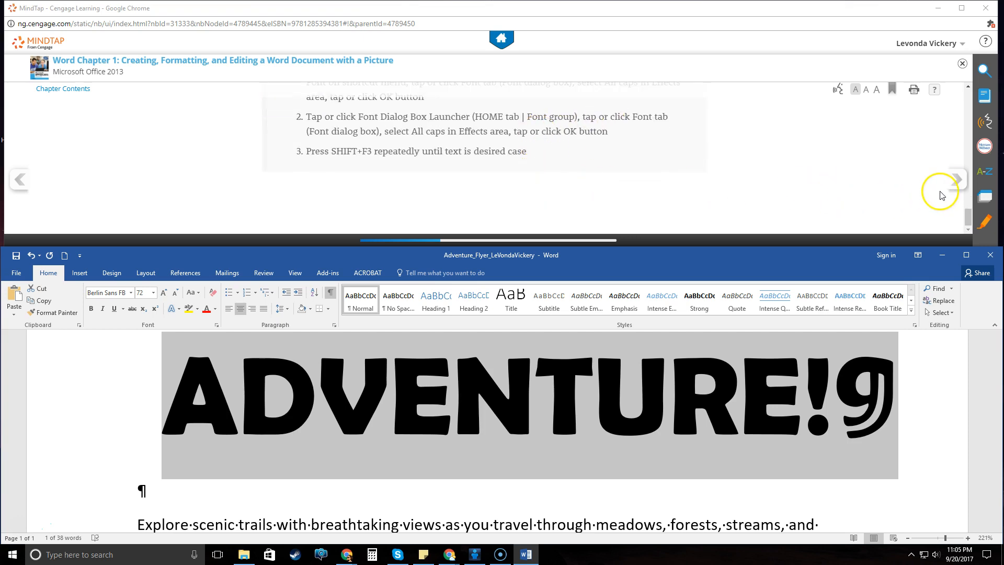
click(955, 180)
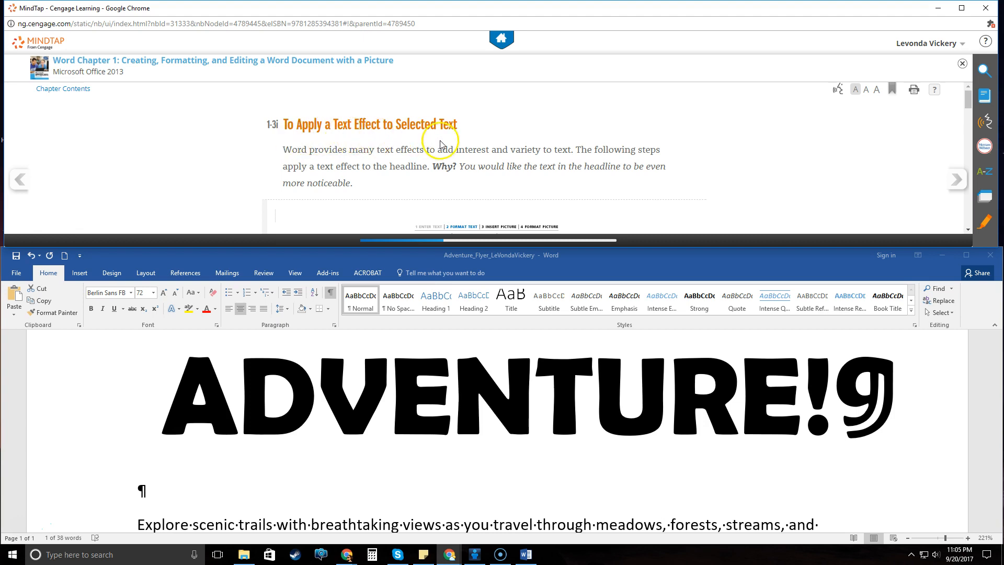
Apply the text effect "Fill - White, Outline - Accent 1, Glow - Accent 1" to the selected headline, following section 1-3i
scroll(483, 145, down, 3)
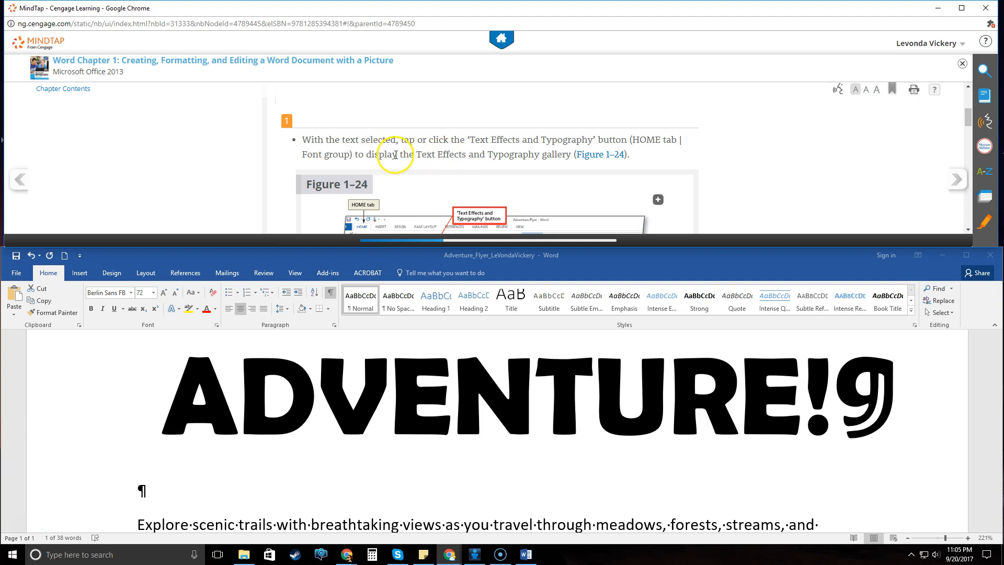
scroll(396, 160, down, 1)
scroll(395, 159, up, 1)
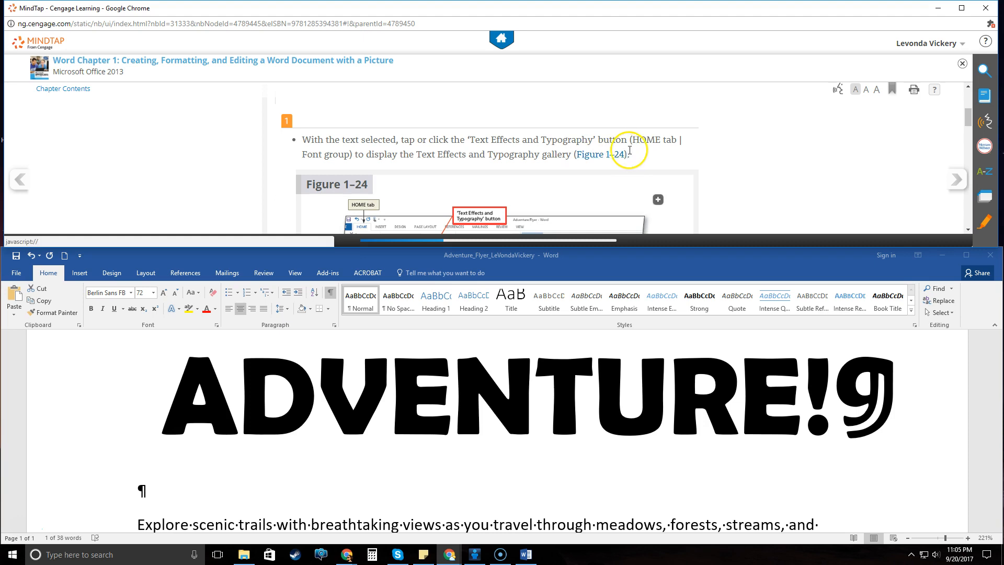
scroll(448, 156, down, 1)
scroll(448, 157, down, 1)
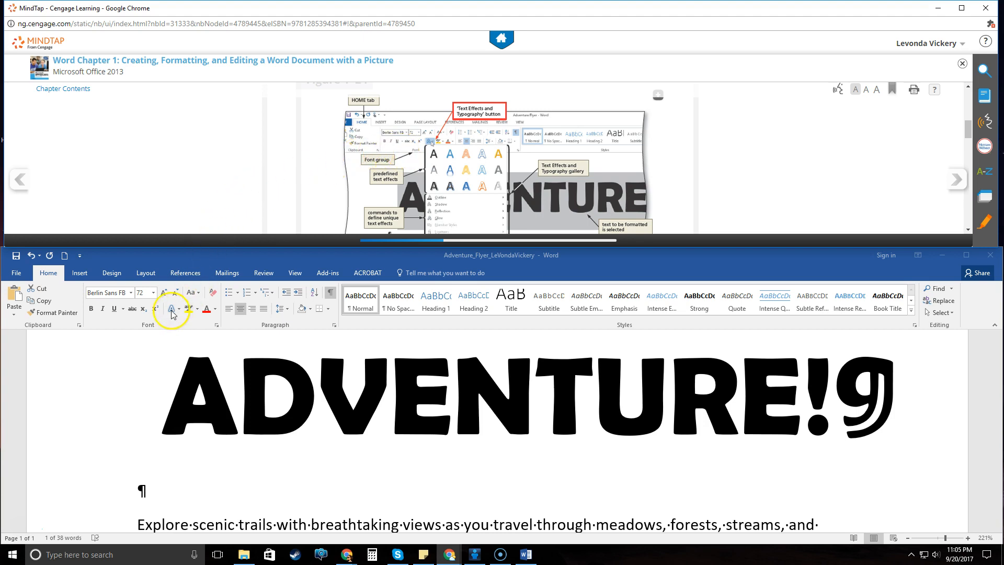
scroll(463, 155, down, 5)
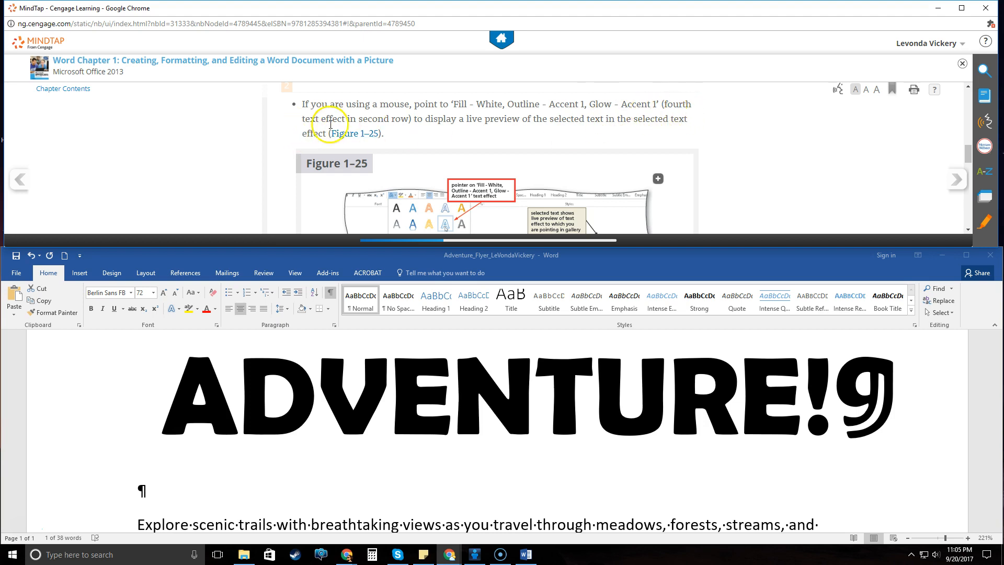
scroll(450, 134, down, 1)
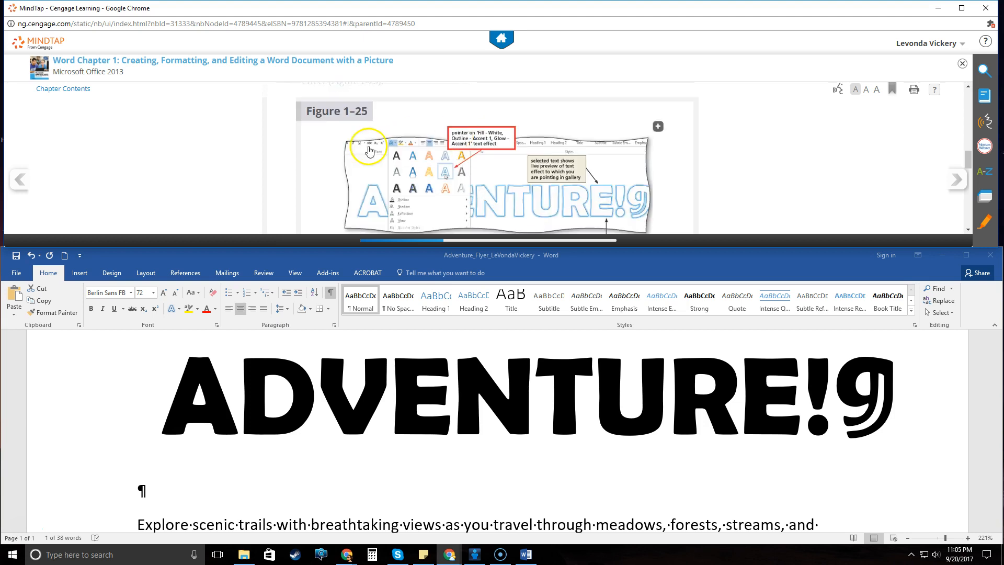
click(177, 312)
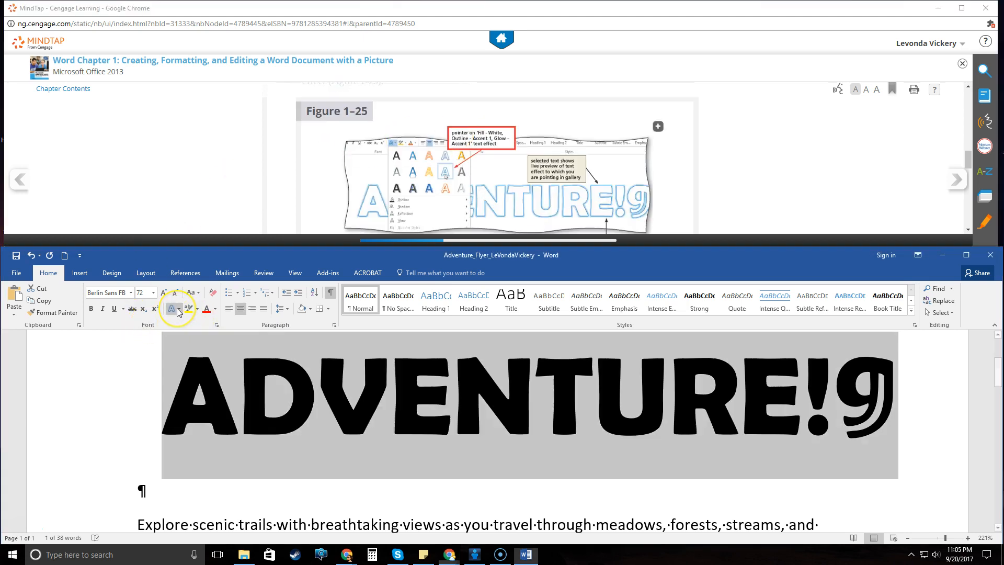
click(177, 310)
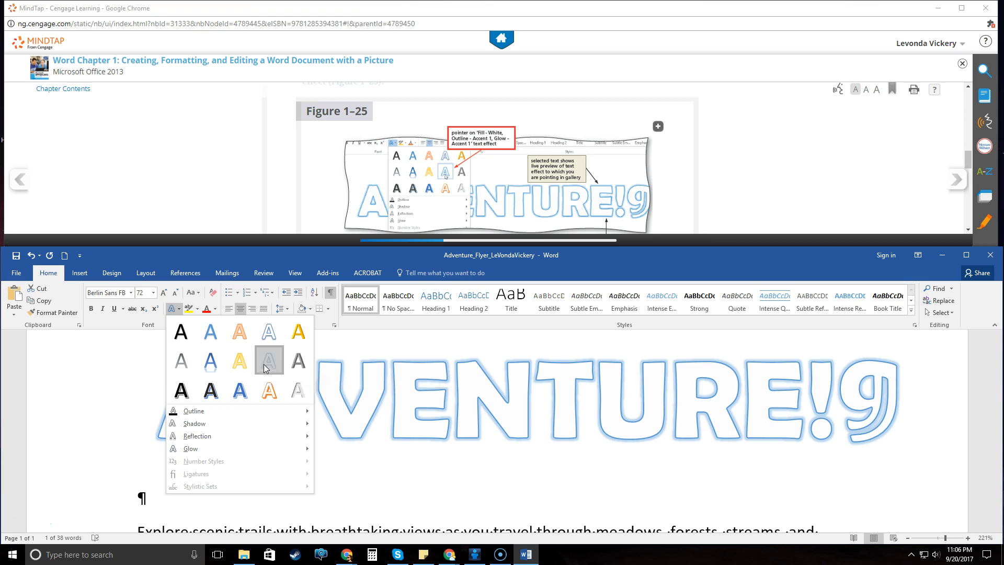
click(267, 366)
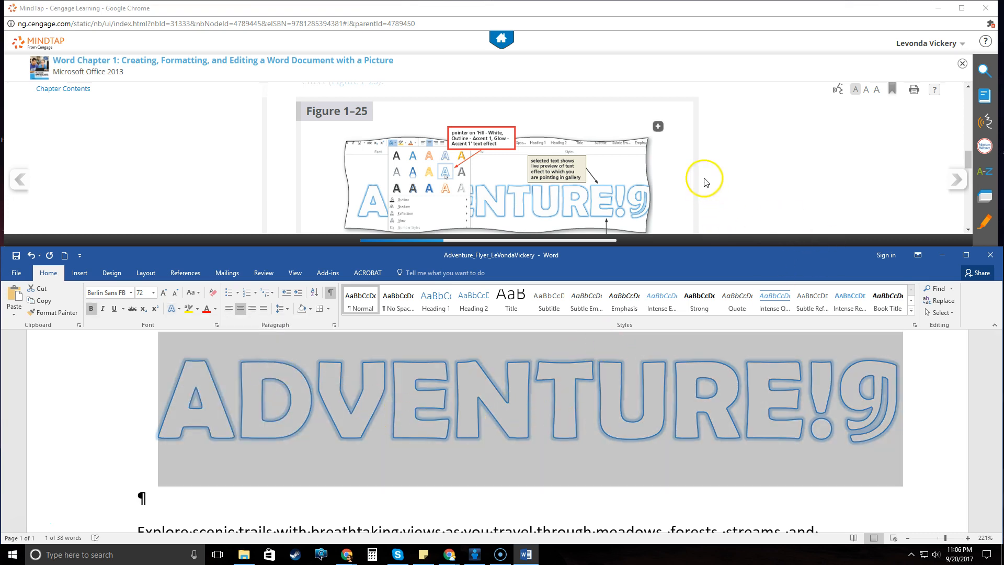
Remove the selection from the headline, following step 4 of section 1-3i, and read on to the Other Ways list
scroll(702, 175, down, 6)
scroll(702, 173, up, 1)
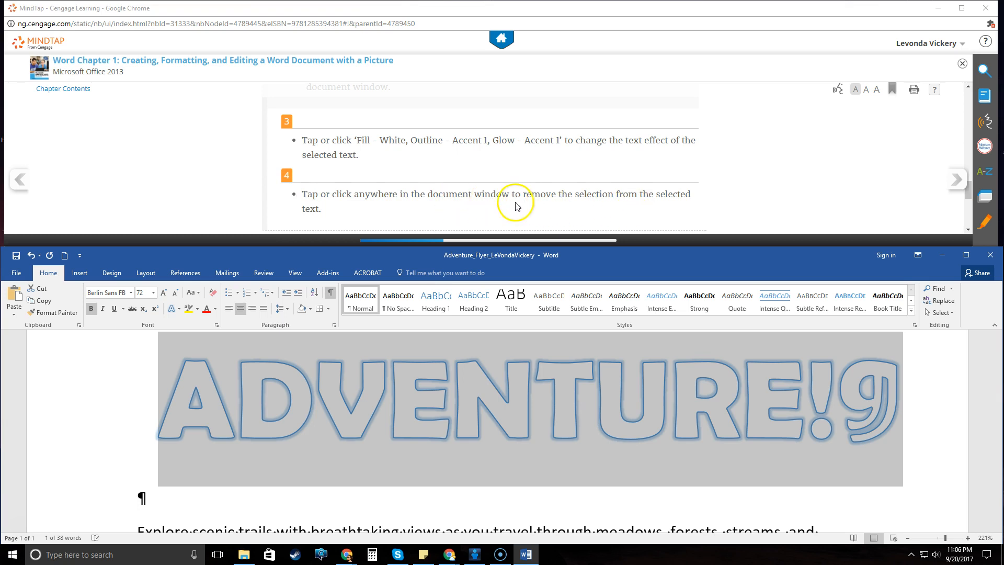
click(131, 370)
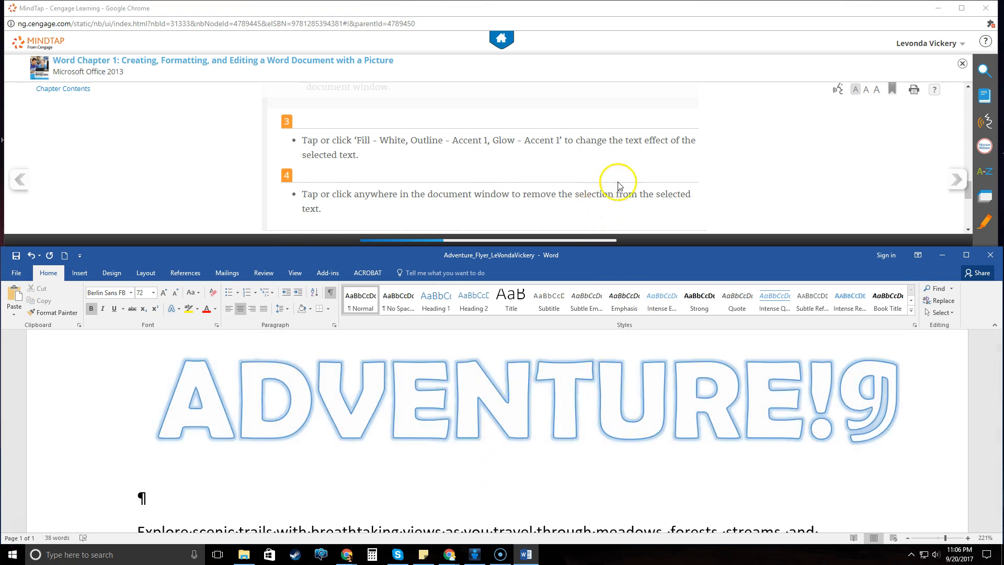
scroll(651, 181, down, 5)
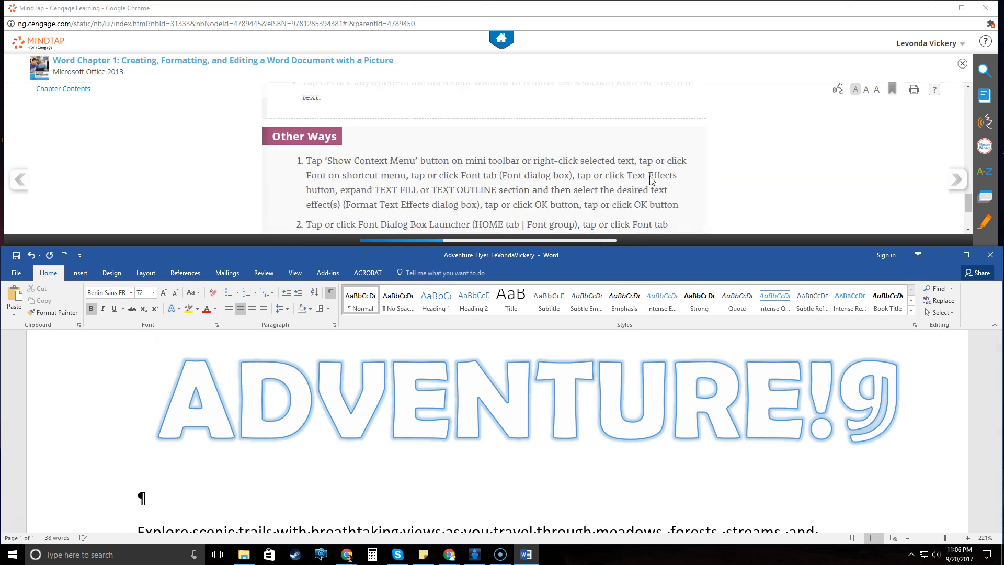
Go on to section 1-3j To Shade a Paragraph in the e-book and read step 1
click(957, 179)
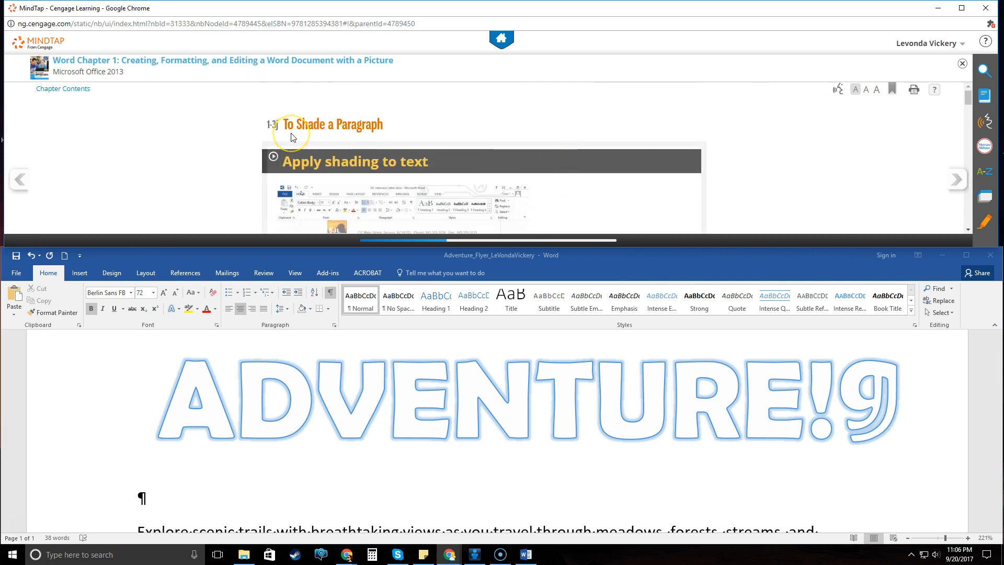
click(297, 159)
scroll(227, 162, down, 5)
scroll(227, 164, down, 5)
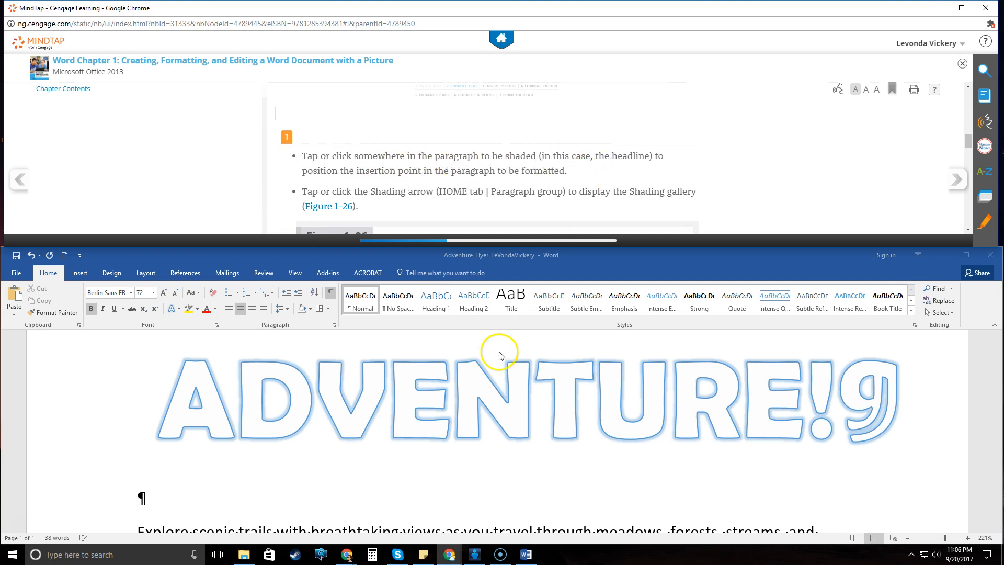
Shade the ADVENTURE! headline paragraph with "Green, Accent 6, Darker 25%", following section 1-3j and Figure 1-26
click(539, 391)
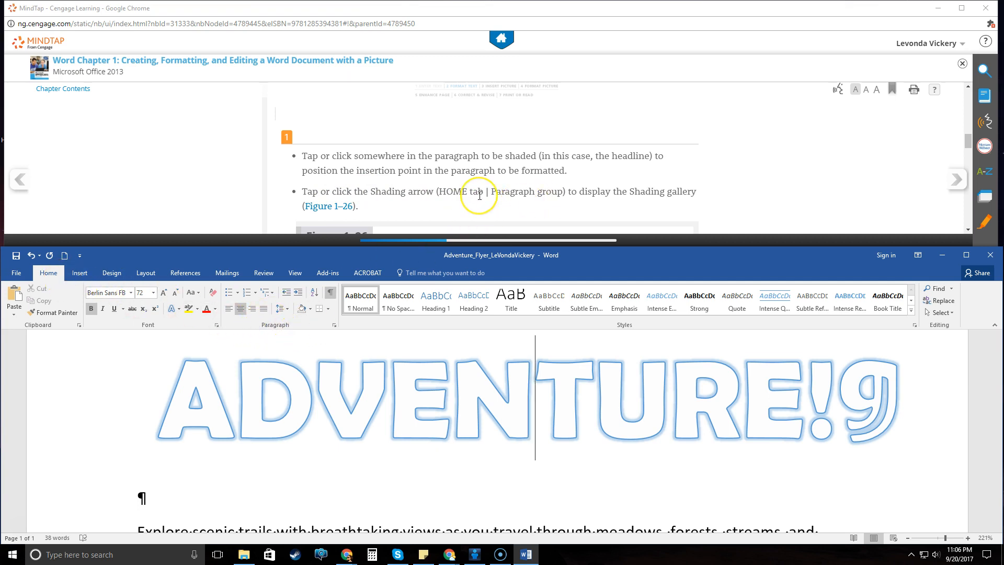
scroll(480, 196, down, 3)
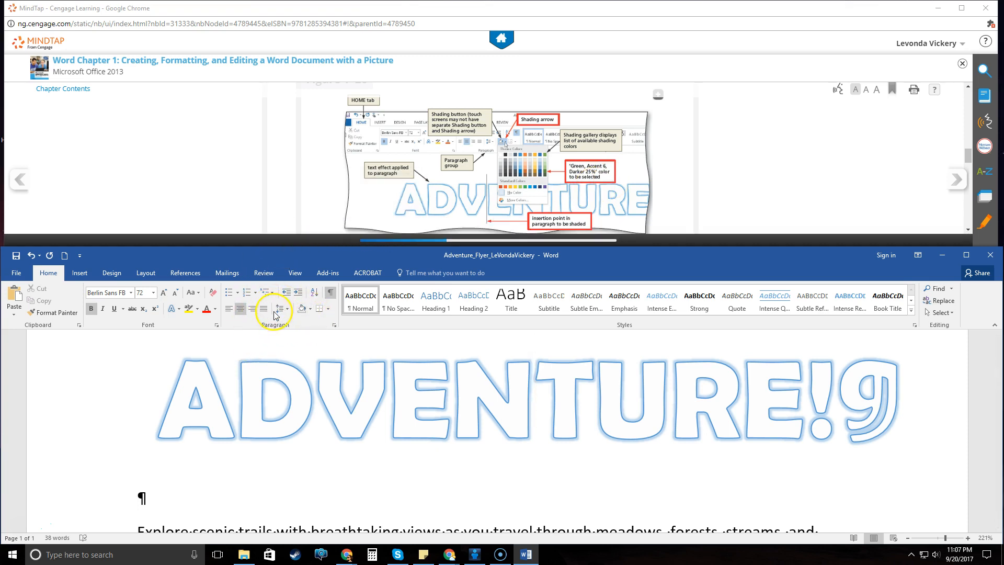
click(311, 310)
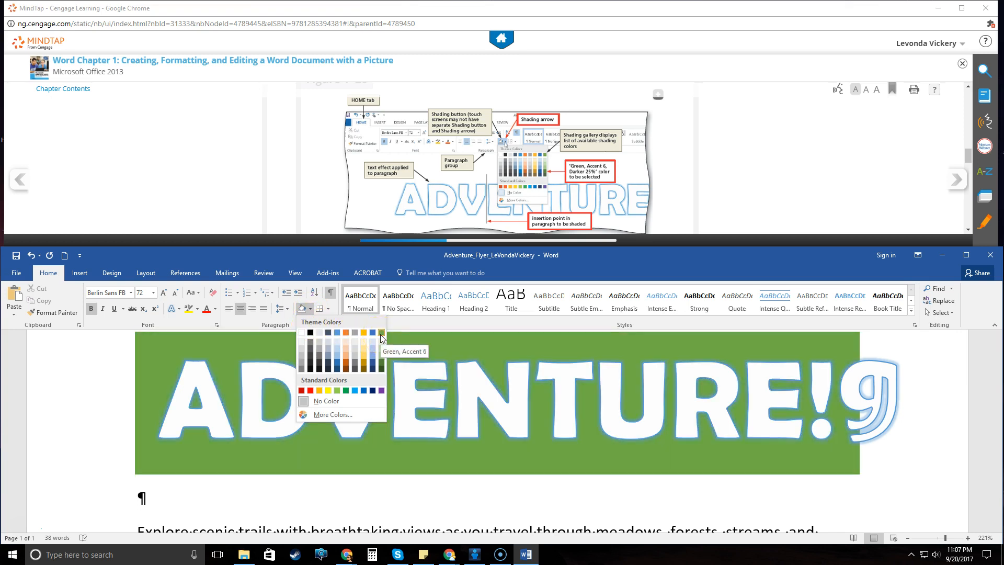
click(381, 363)
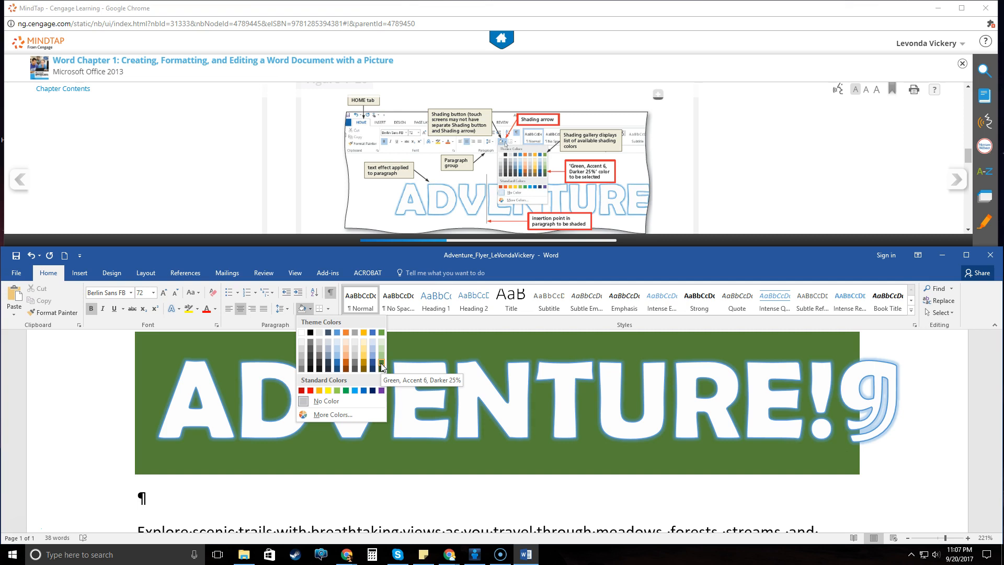
click(380, 363)
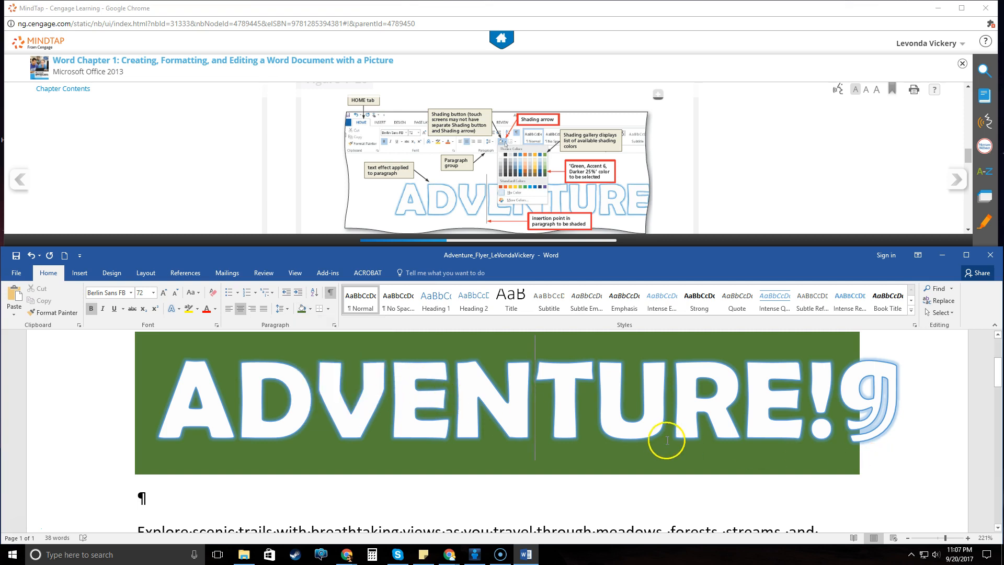
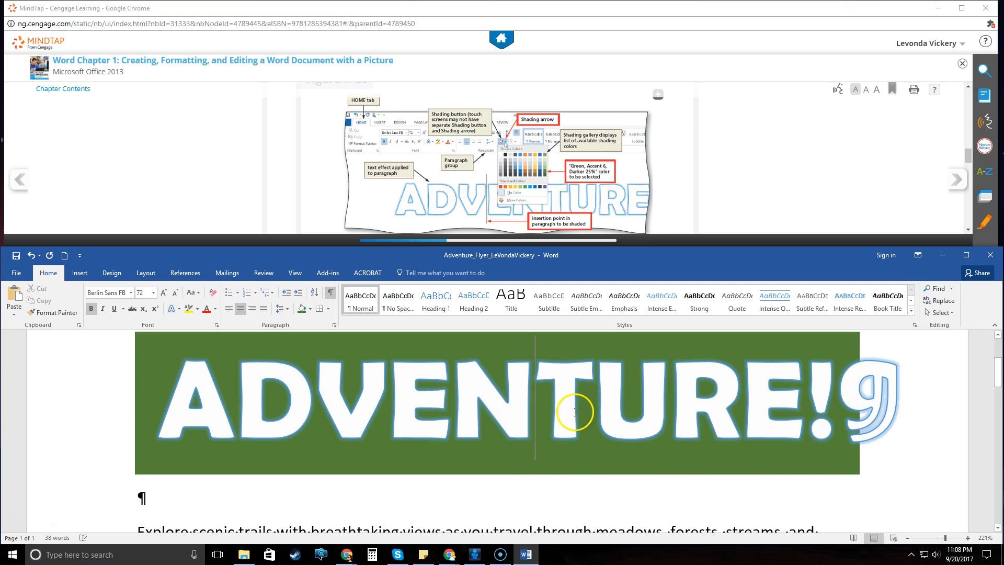
Compare the shaded headline with Figure 1-27 and read on to the Other Ways list of section 1-3j
scroll(618, 187, down, 2)
scroll(618, 187, down, 5)
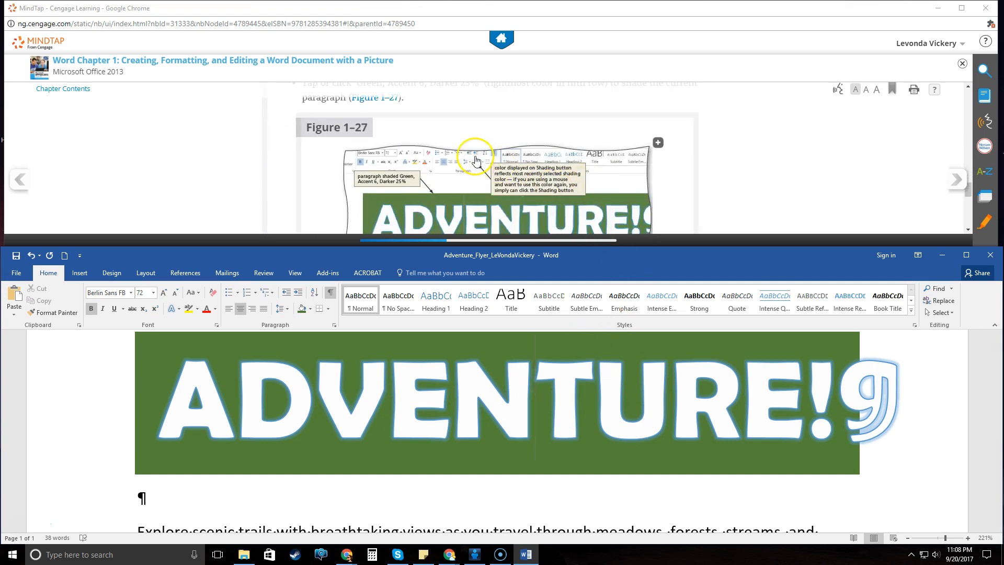
scroll(475, 161, up, 3)
scroll(460, 169, down, 4)
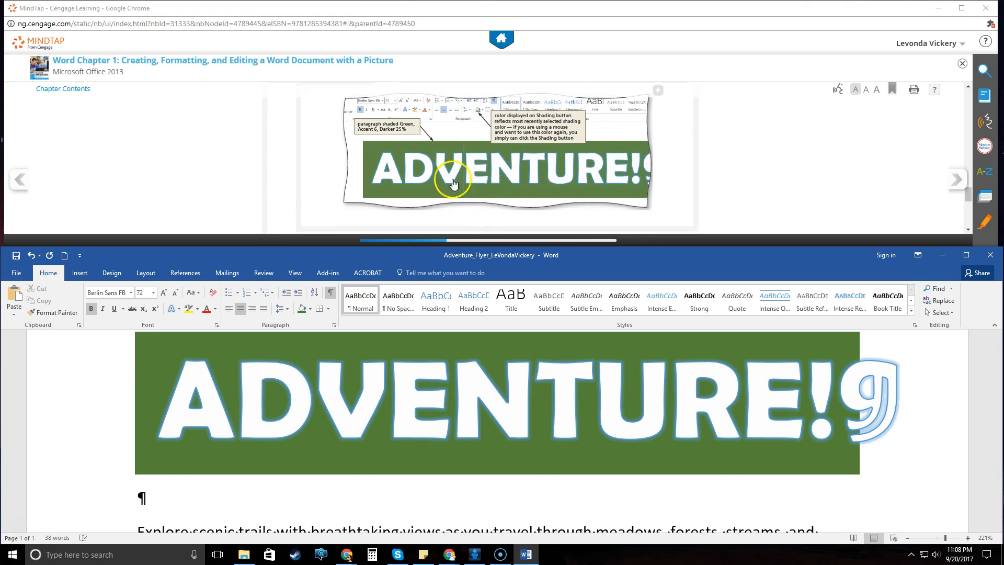
scroll(622, 193, down, 2)
scroll(637, 197, down, 3)
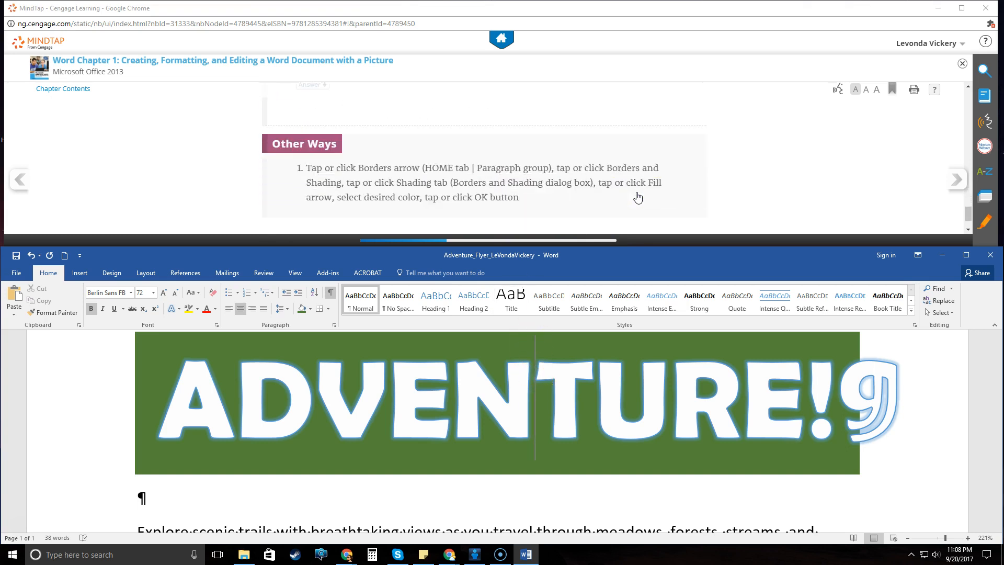
Go on to section 1-3k To Select Multiple Lines and read step 1 with Figure 1-28
click(956, 179)
scroll(622, 193, up, 2)
scroll(621, 193, up, 3)
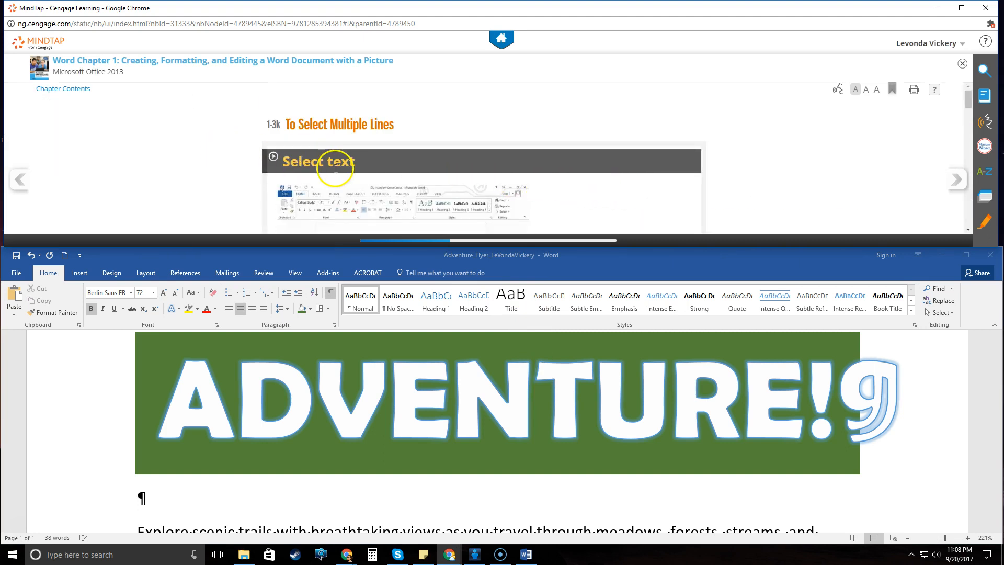
scroll(241, 155, down, 1)
scroll(241, 157, down, 6)
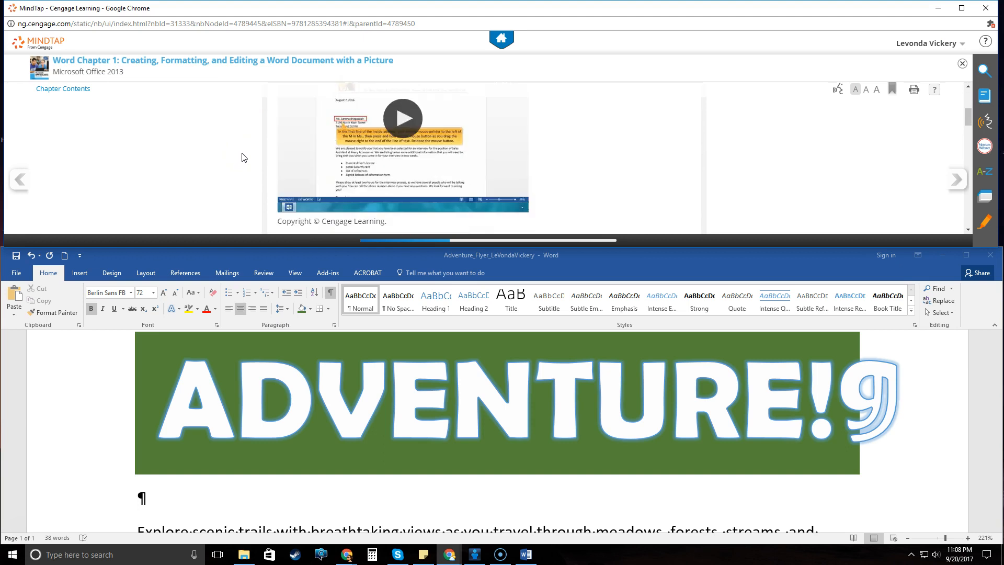
scroll(242, 157, down, 1)
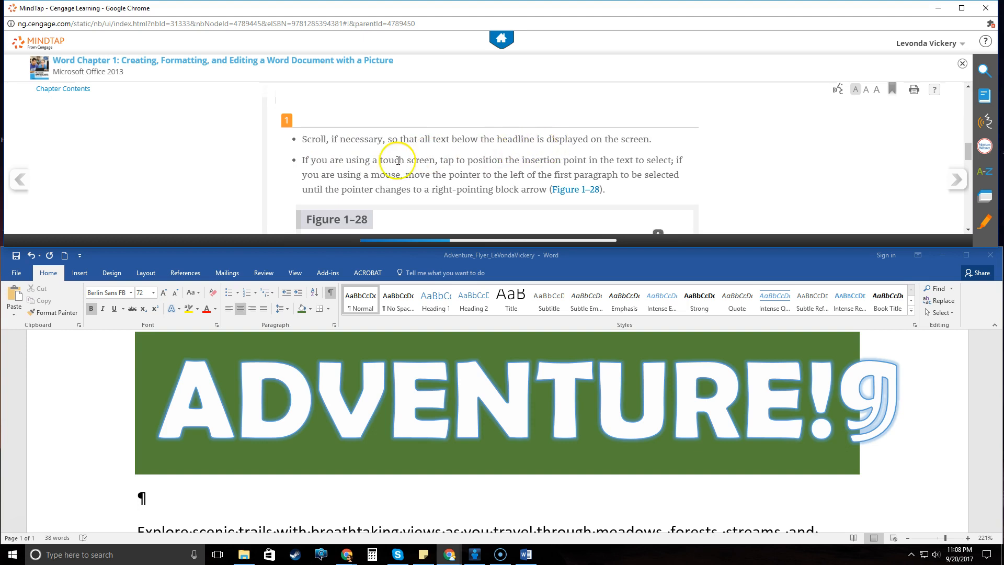
scroll(221, 162, down, 3)
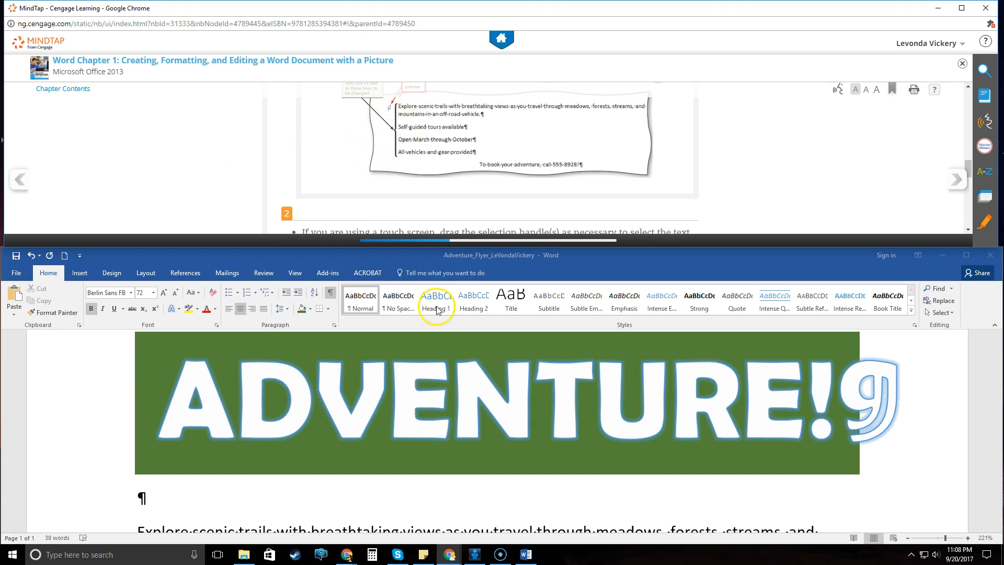
Select the body lines from "Explore scenic trails" through "All vehicles and gear provided", following step 2 of section 1-3k and Figure 1-29
scroll(742, 425, down, 5)
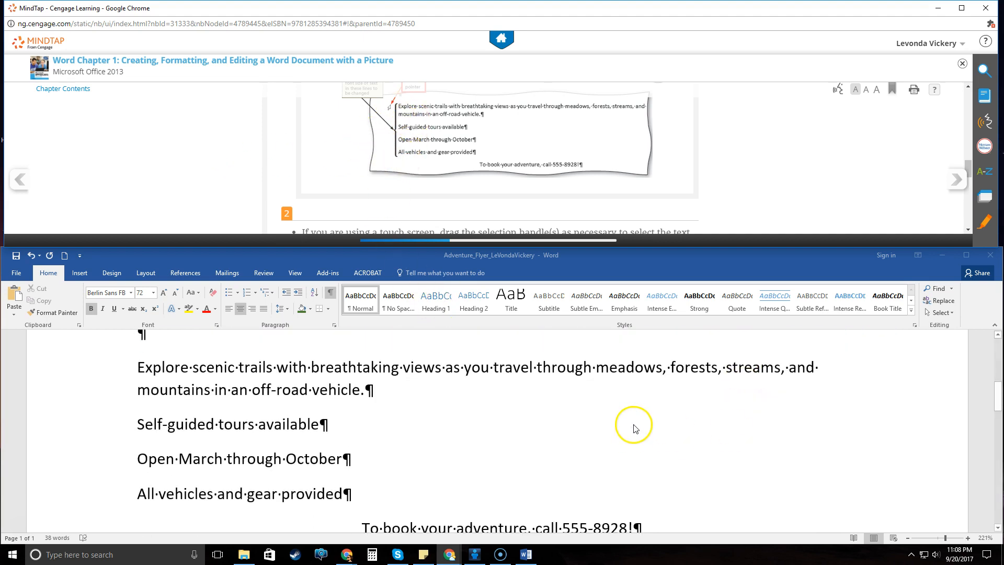
scroll(515, 152, down, 2)
scroll(515, 151, down, 2)
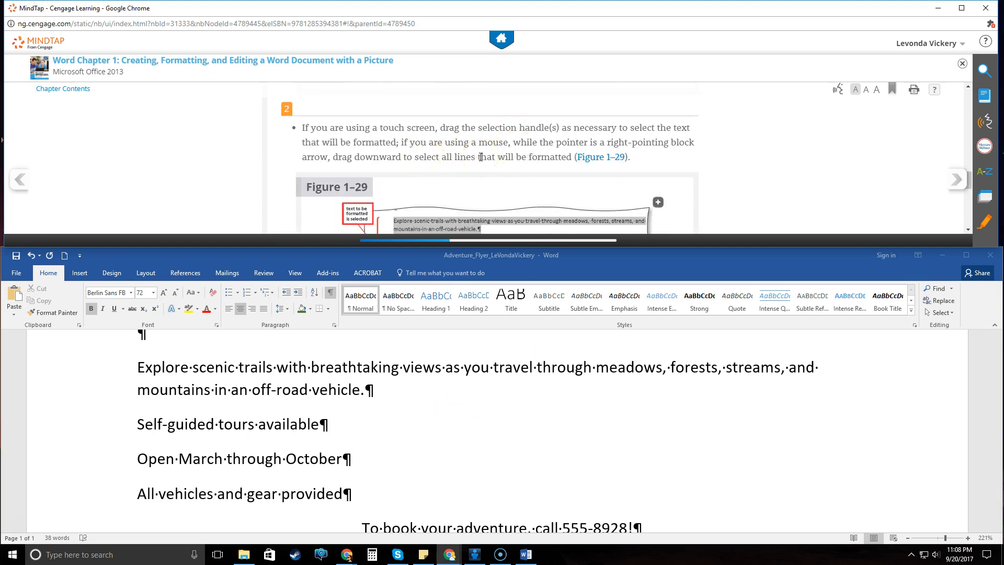
scroll(481, 157, down, 1)
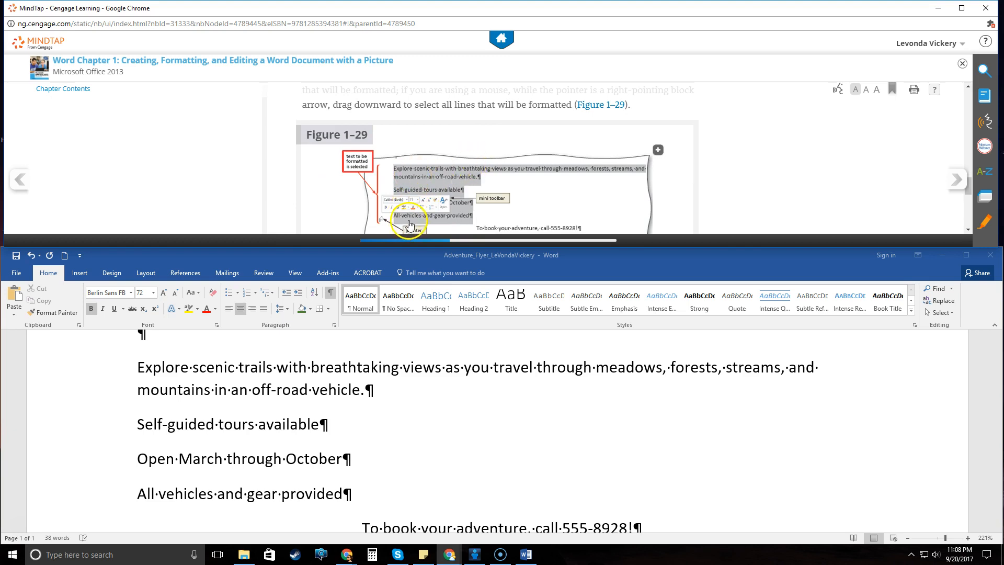
click(138, 369)
drag(138, 368, 334, 499)
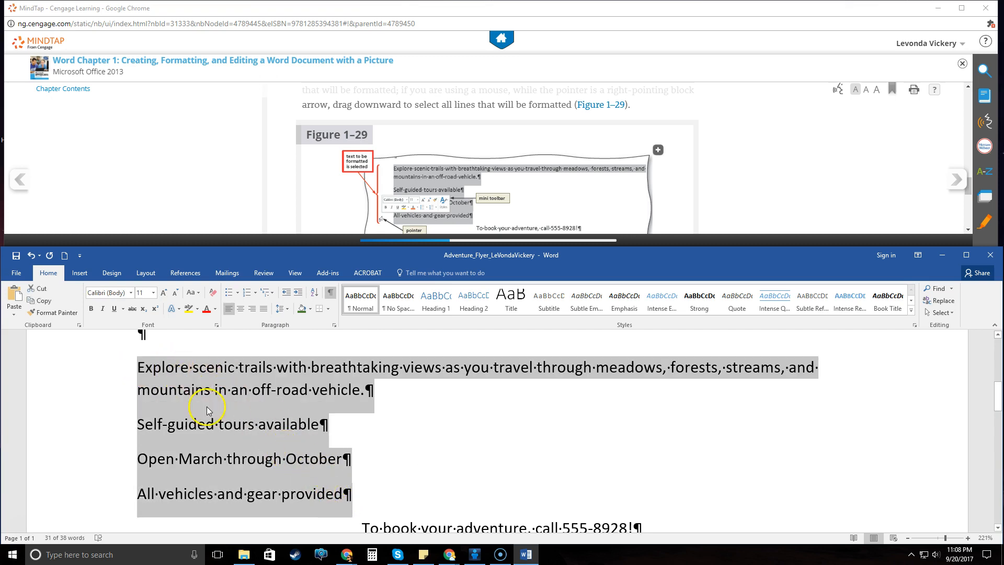
Go on to section 1-3l To Change the Font Size of Selected Text and set the selected lines to 24 point
scroll(519, 195, down, 5)
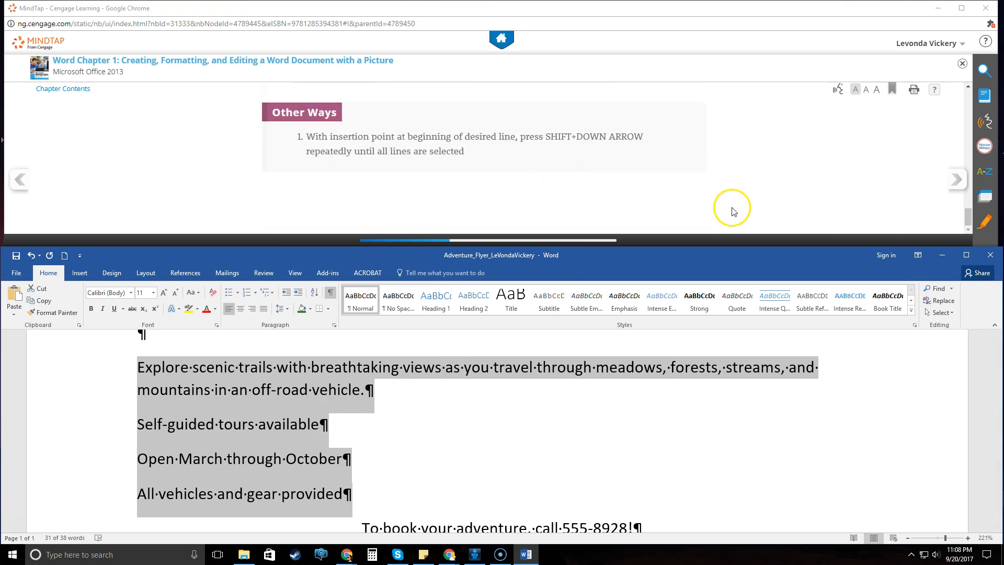
click(956, 178)
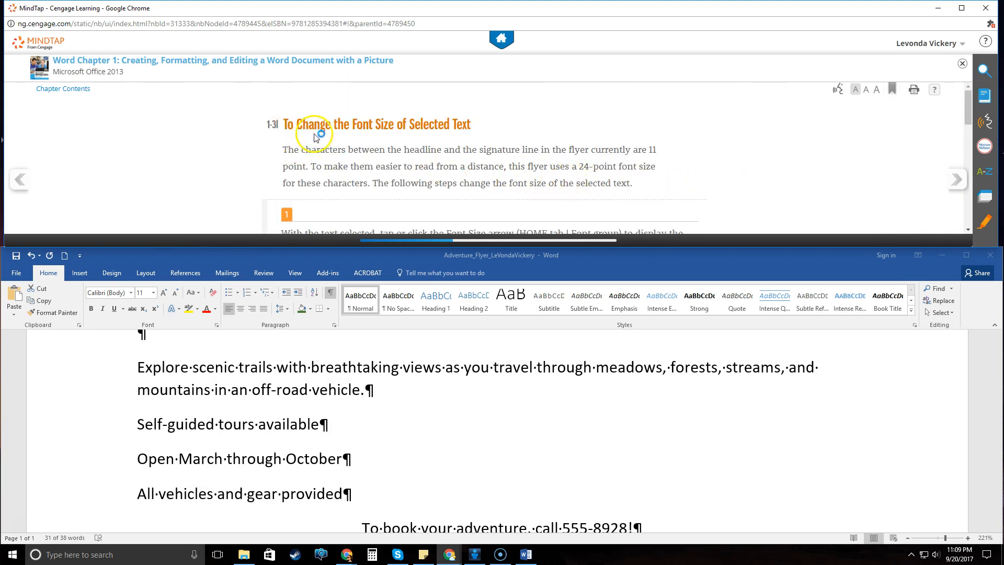
scroll(319, 148, down, 1)
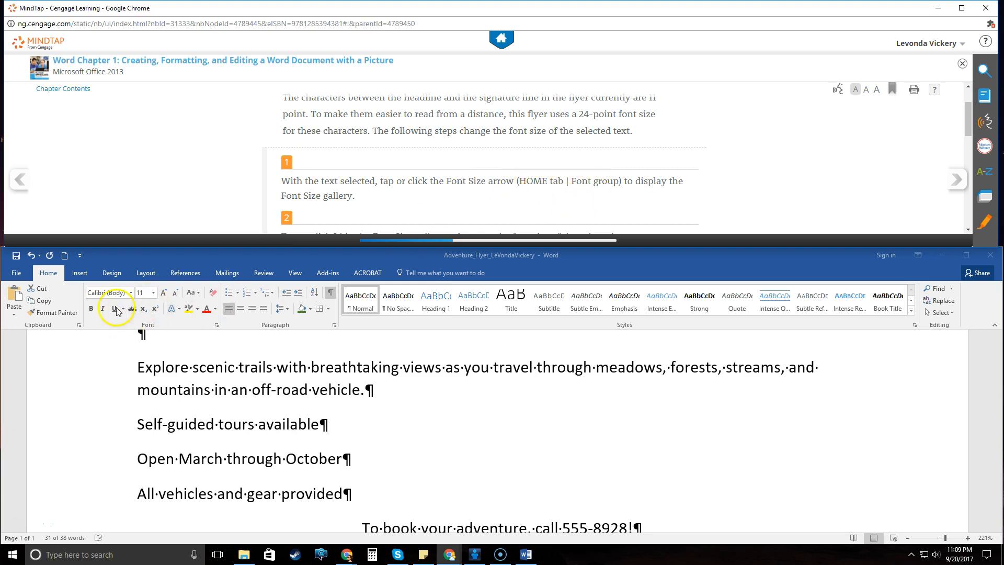
scroll(422, 175, down, 2)
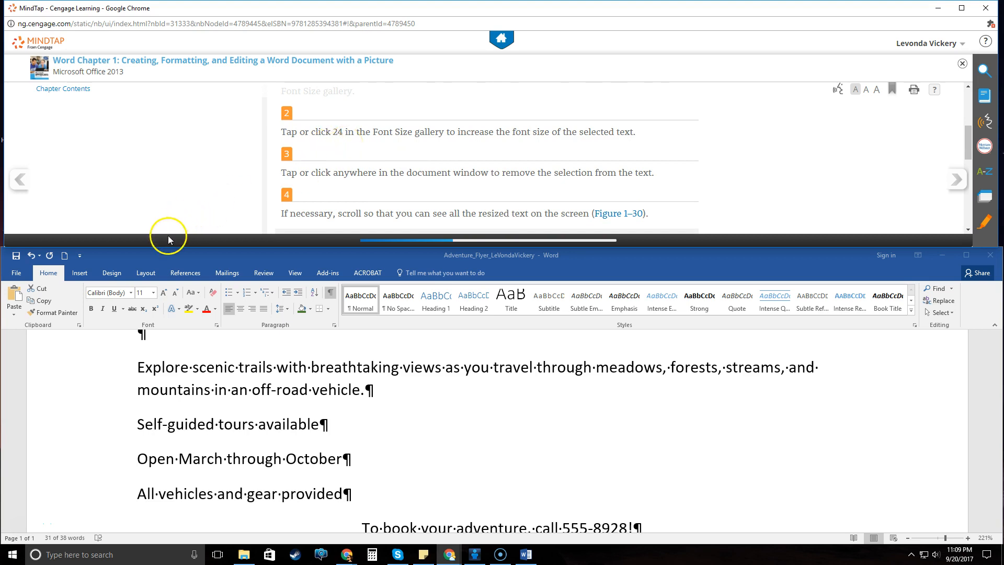
click(160, 254)
click(154, 296)
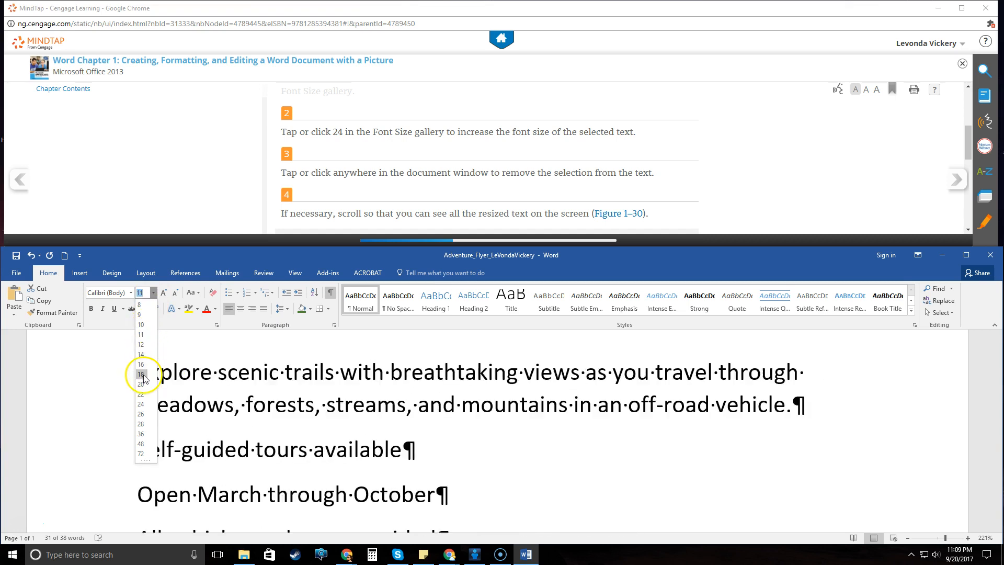
click(142, 405)
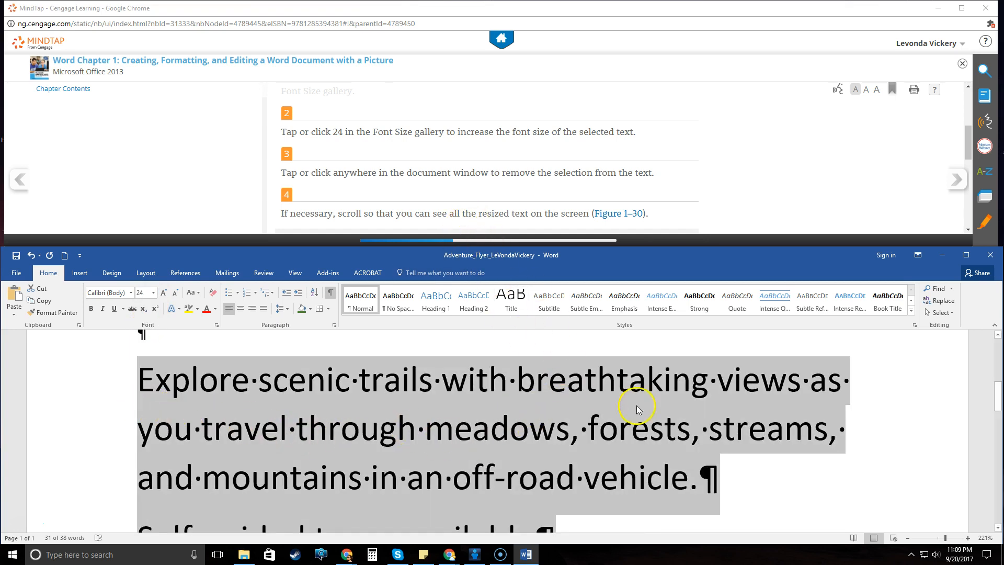
Check the resized body text in the flyer and compare it with Figure 1-30 of section 1-3l
scroll(665, 405, down, 4)
scroll(672, 409, down, 1)
scroll(672, 410, up, 5)
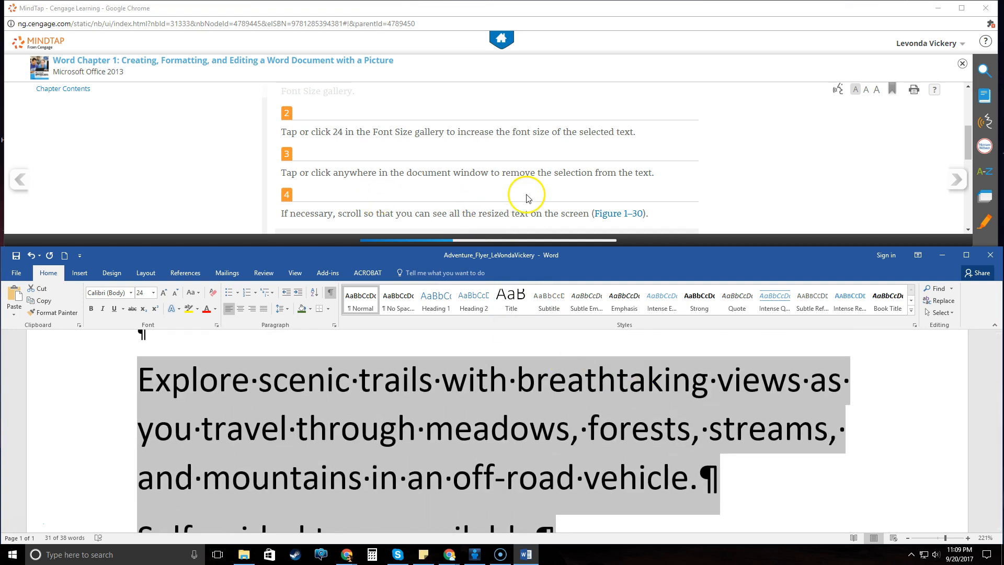
scroll(529, 194, down, 2)
scroll(532, 195, down, 2)
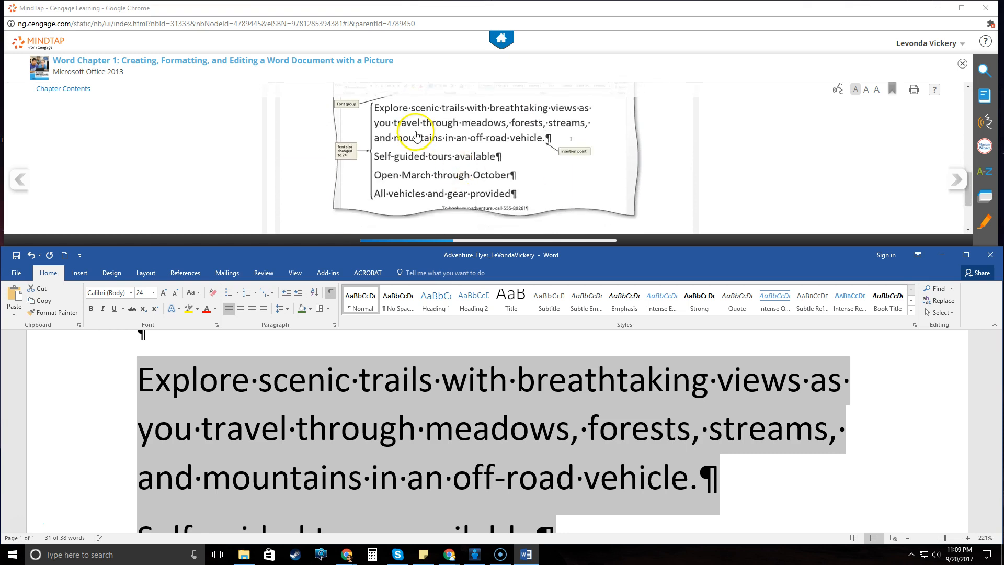
scroll(685, 198, down, 2)
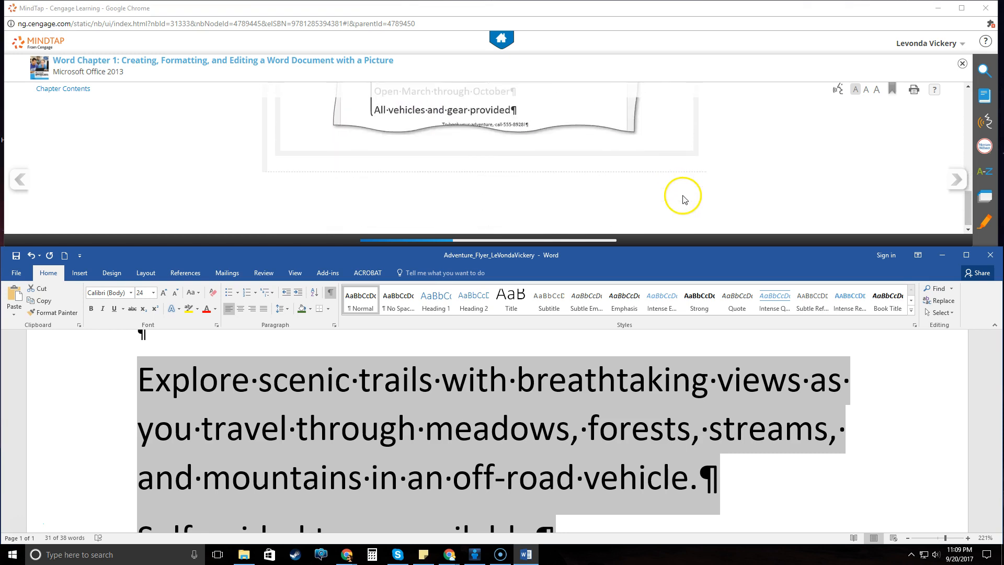
Go on to section 1-3m To Bullet a List of Paragraphs and read step 1 with Figure 1-31
click(956, 179)
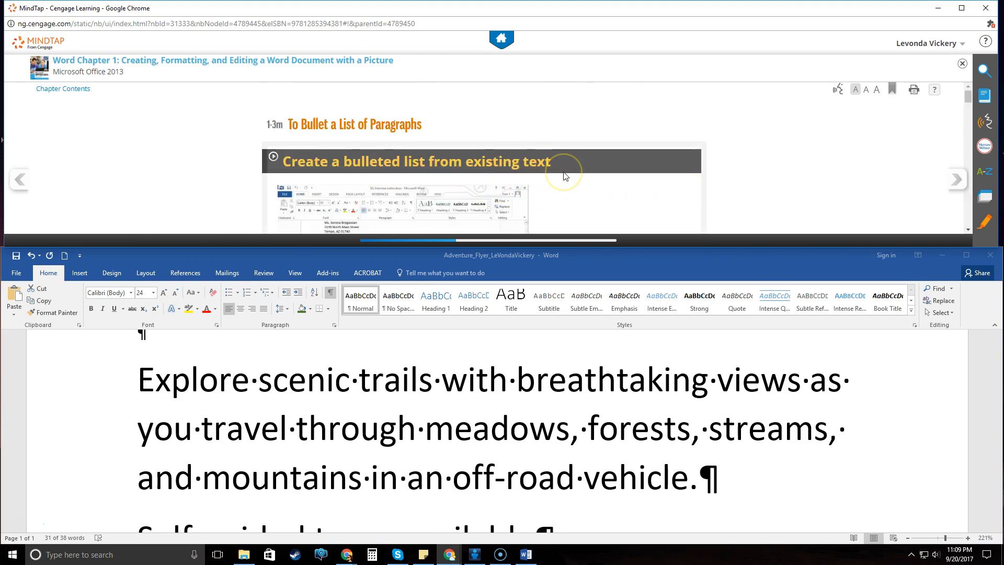
scroll(565, 177, down, 6)
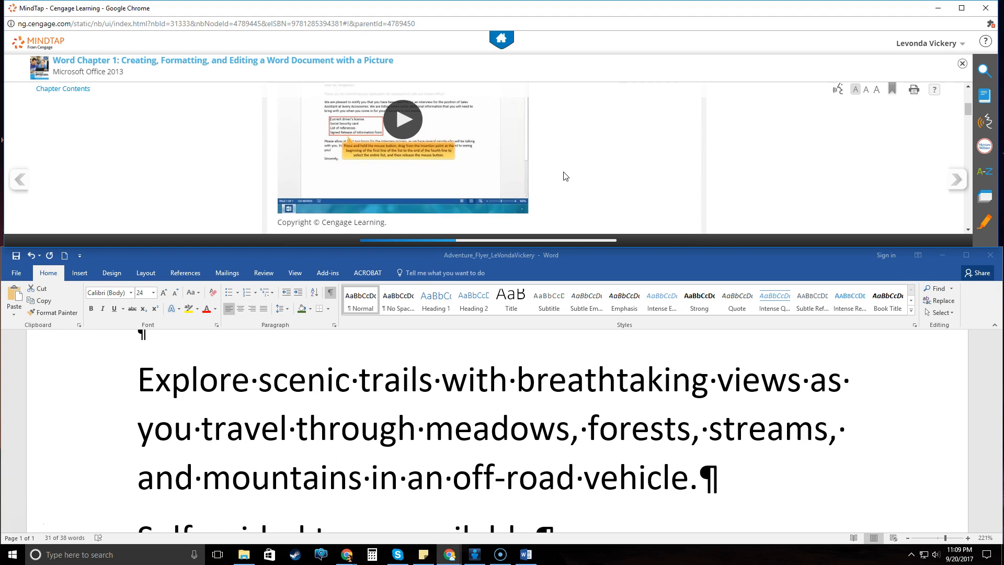
scroll(566, 177, up, 4)
scroll(566, 176, down, 5)
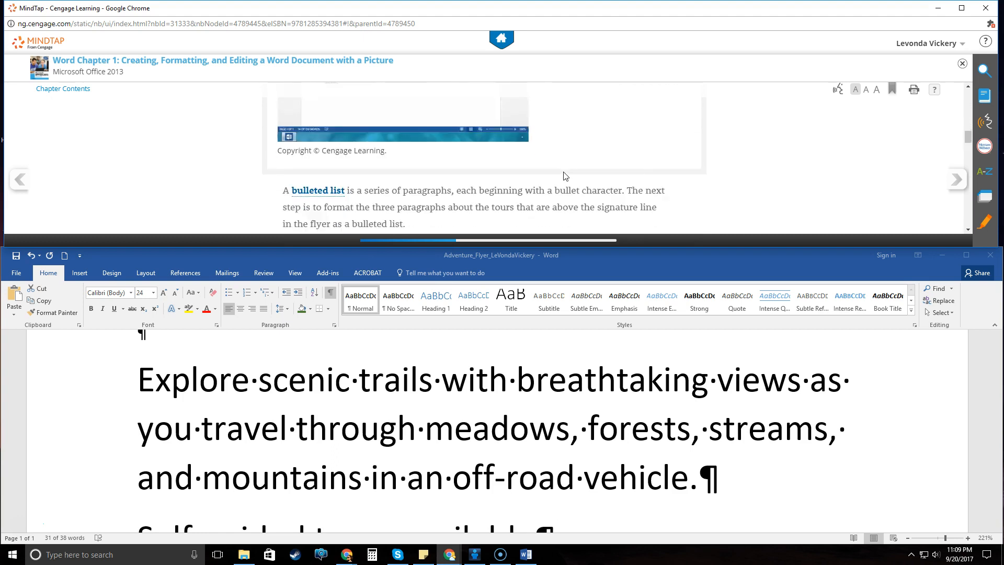
scroll(565, 172, down, 6)
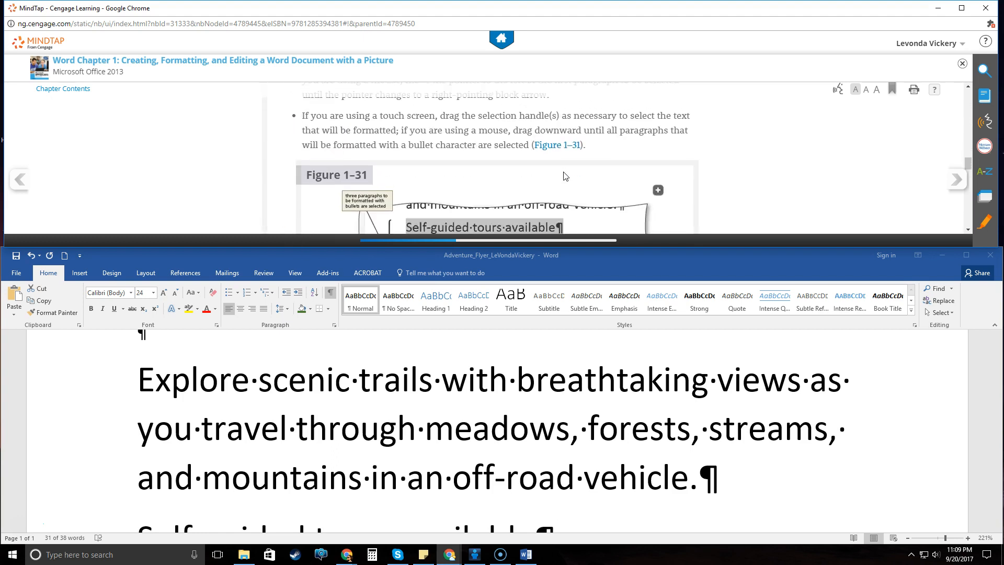
scroll(458, 161, up, 1)
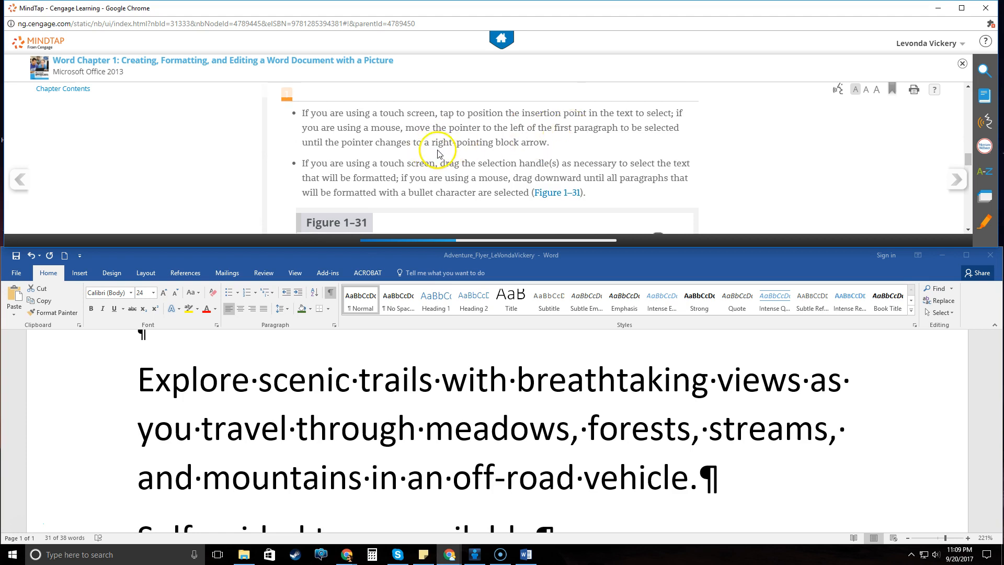
scroll(438, 153, down, 5)
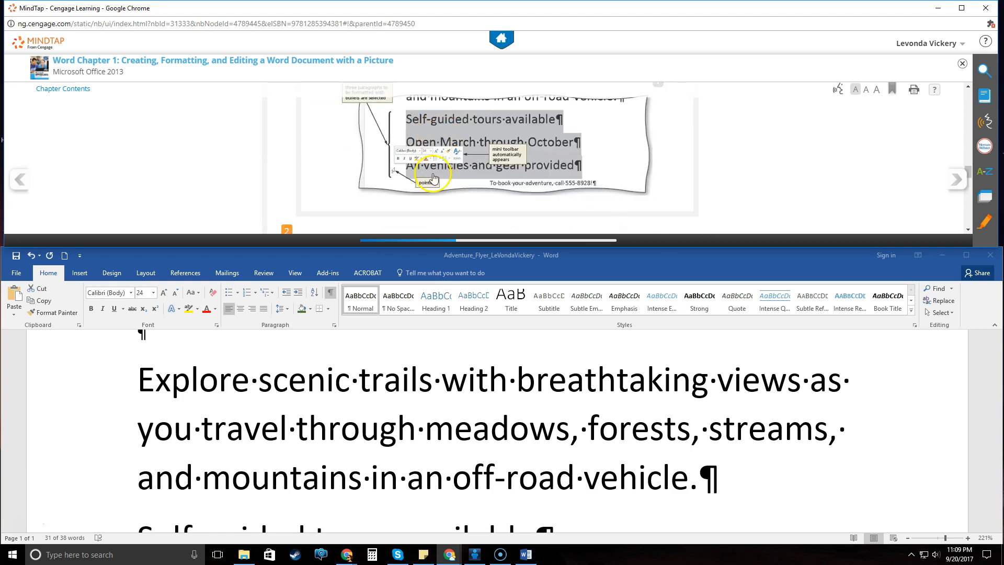
scroll(457, 170, up, 5)
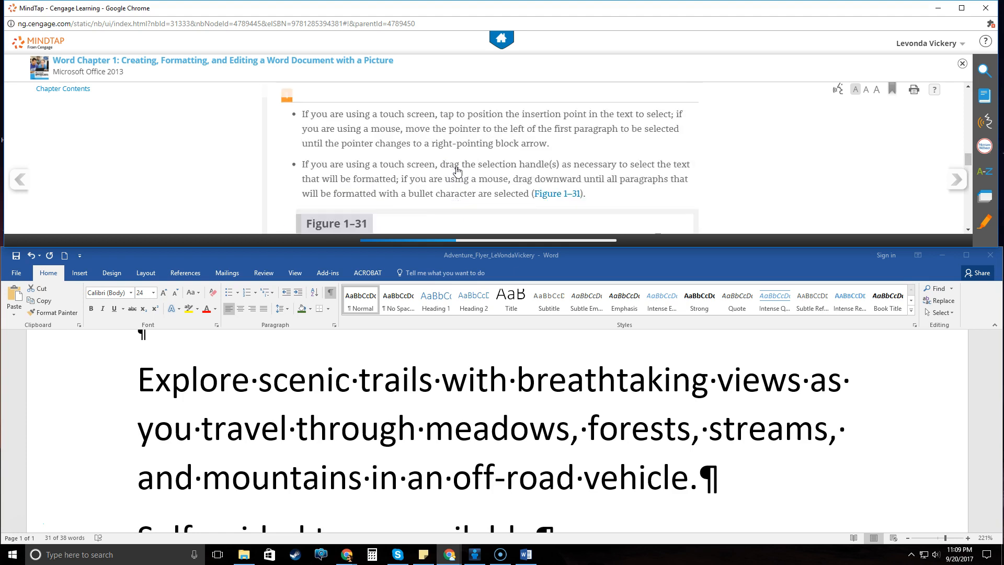
Format the three paragraphs from "Self-guided tours available" through "All vehicles and gear provided" as a bulleted list, as shown in Figure 1-31
scroll(457, 166, down, 5)
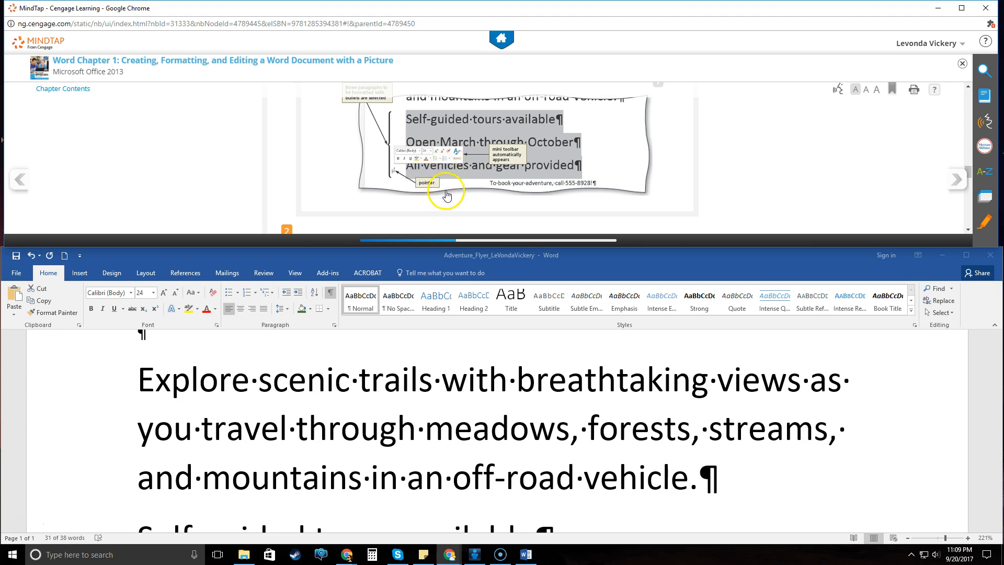
scroll(269, 387, down, 2)
scroll(267, 385, down, 2)
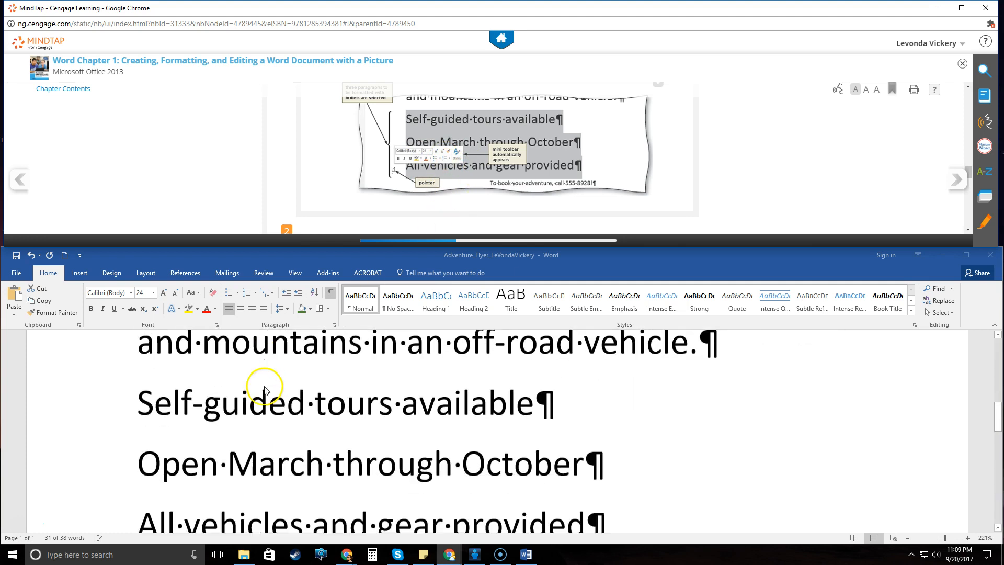
click(155, 382)
click(194, 400)
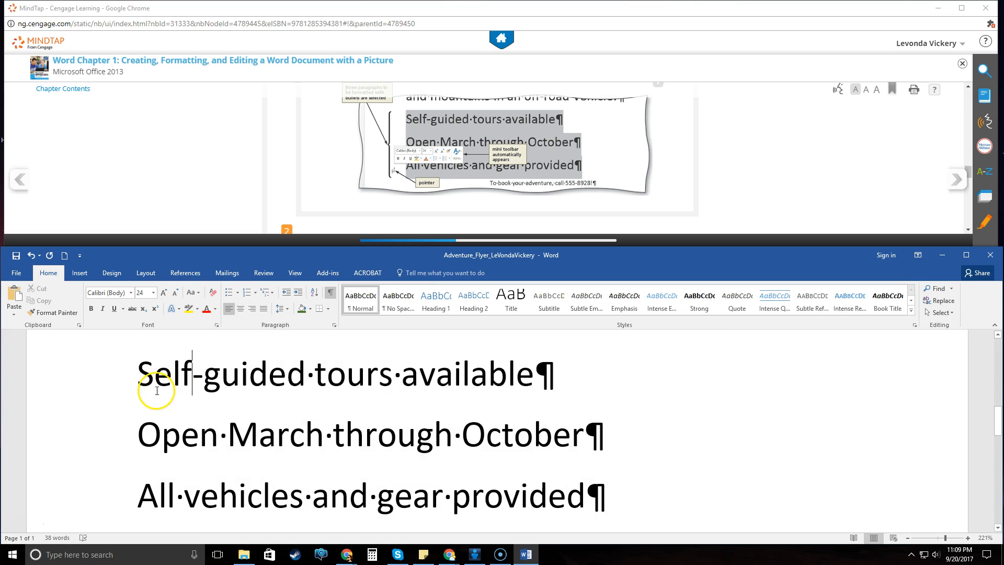
drag(139, 376, 531, 491)
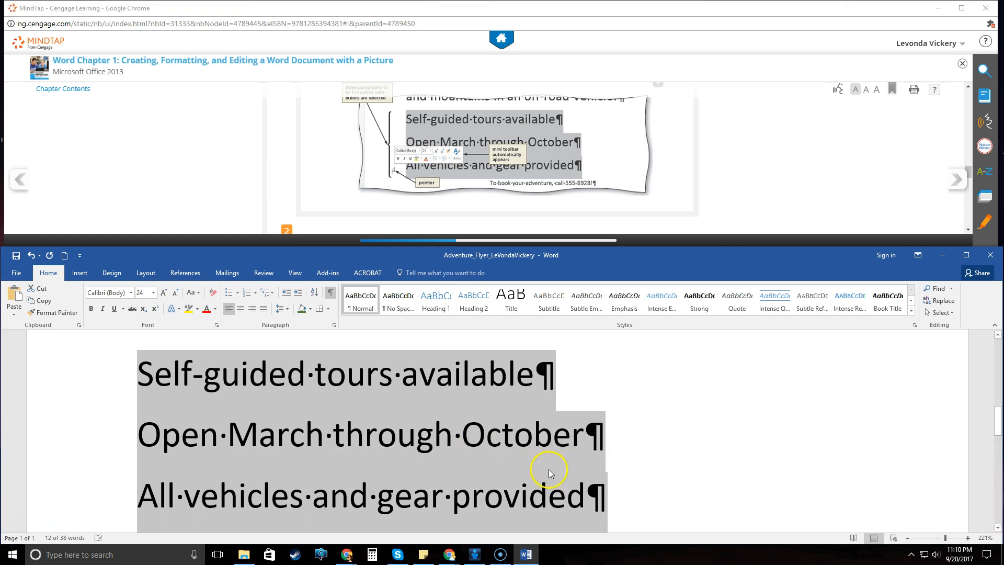
click(590, 465)
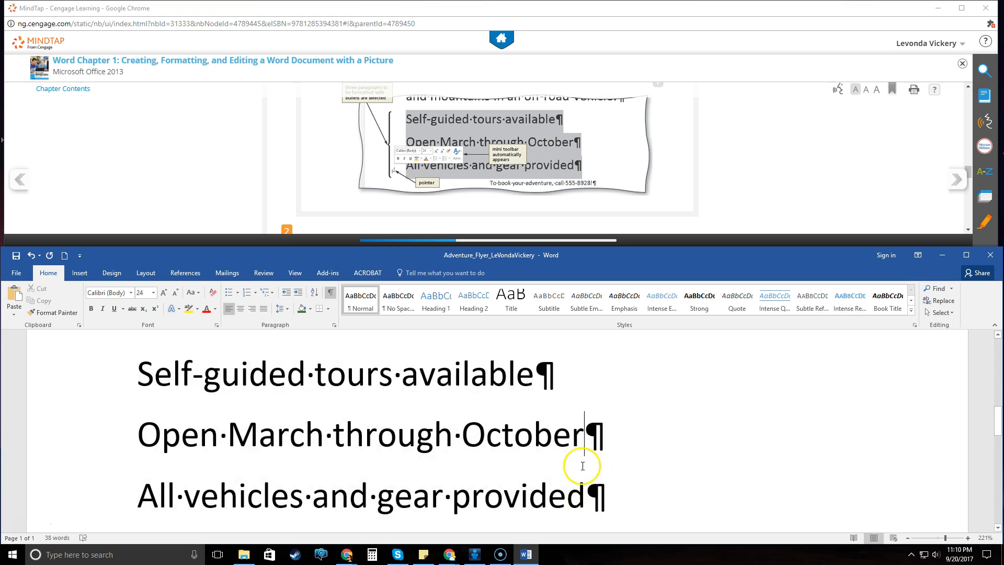
drag(139, 377, 529, 479)
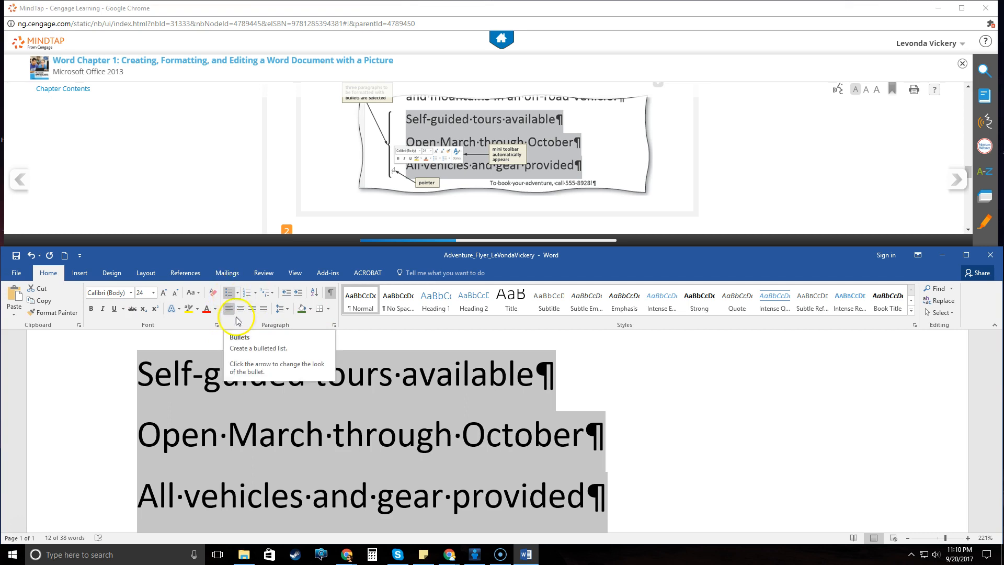
drag(131, 376, 571, 482)
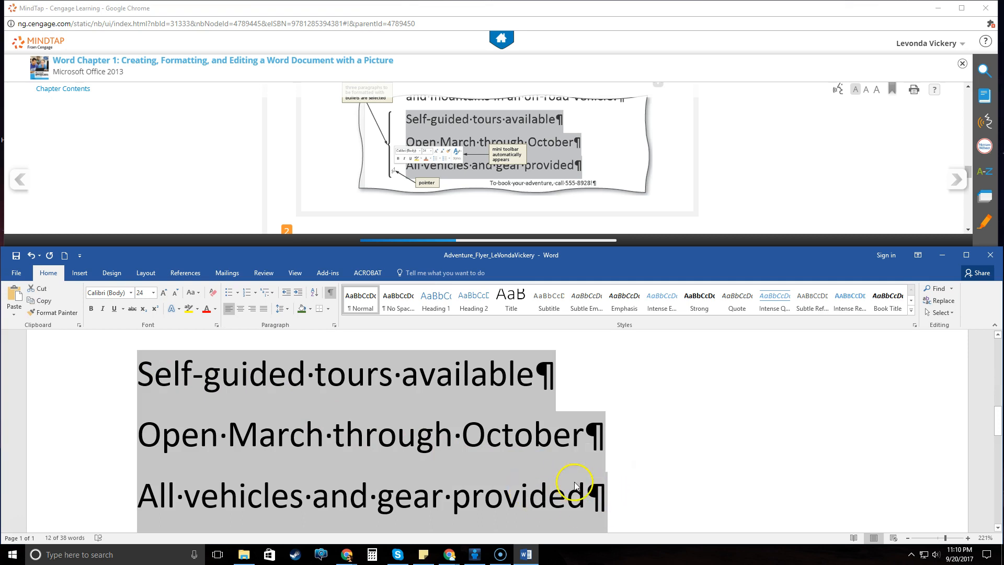
click(230, 292)
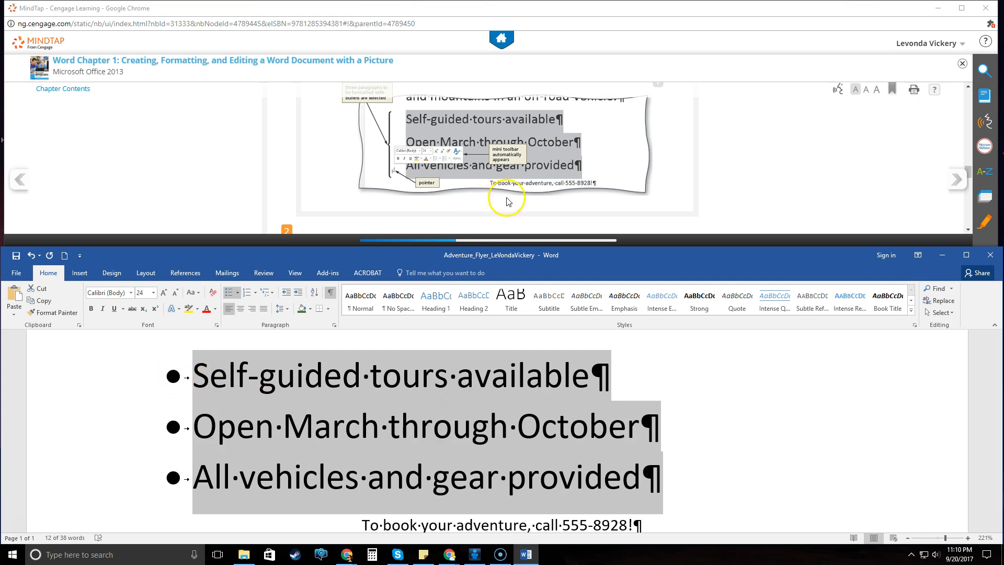
Compare the bulleted paragraphs with step 2 and Figure 1-32 of section 1-3m, reading through to Other Ways
scroll(698, 161, down, 2)
scroll(698, 161, down, 2)
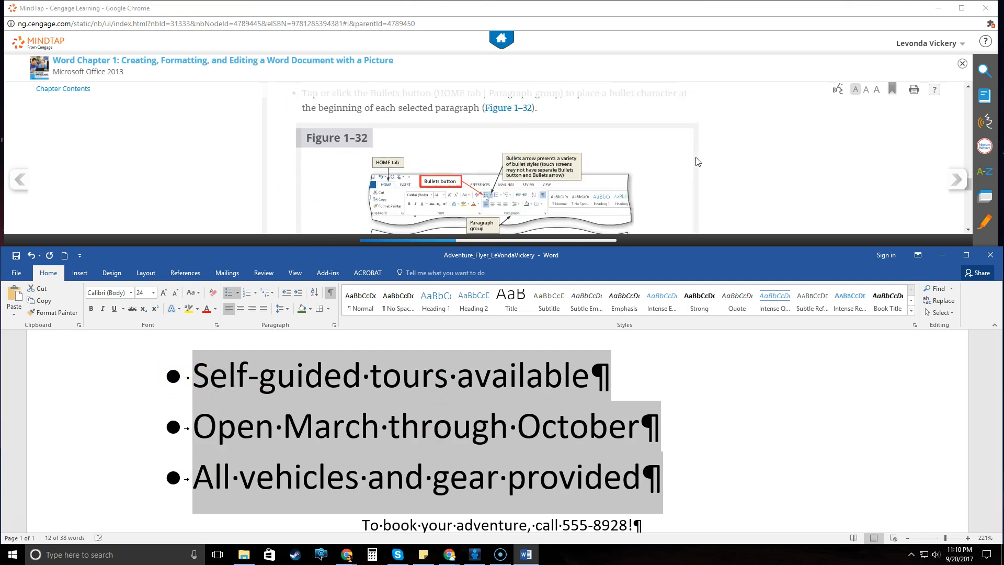
scroll(437, 143, down, 3)
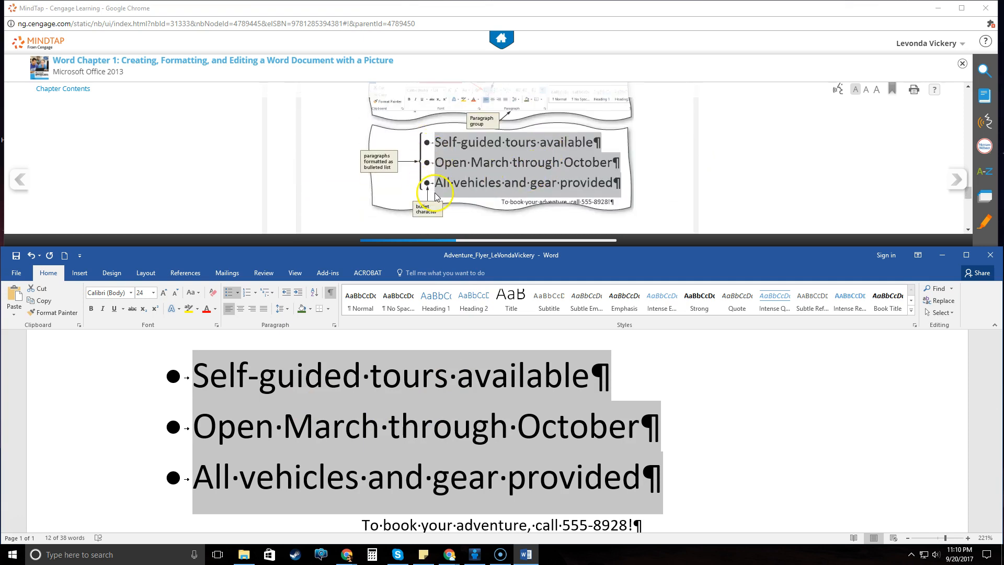
scroll(450, 186, up, 1)
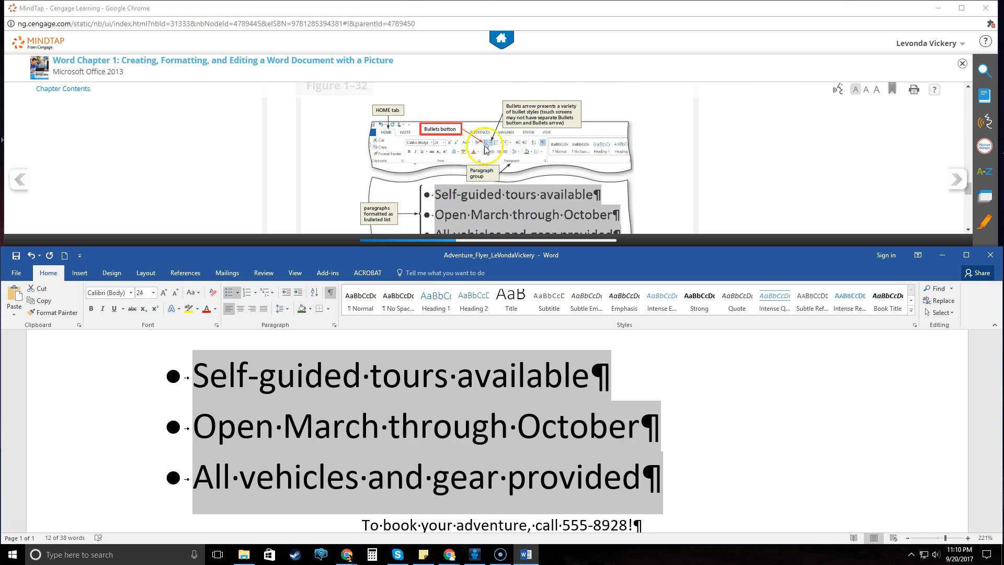
scroll(498, 161, up, 4)
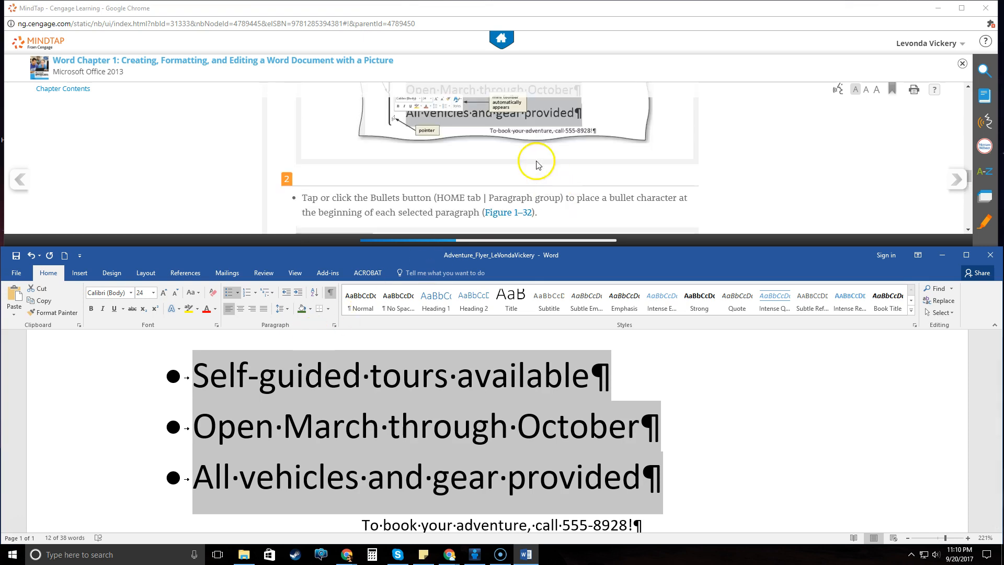
scroll(531, 165, down, 5)
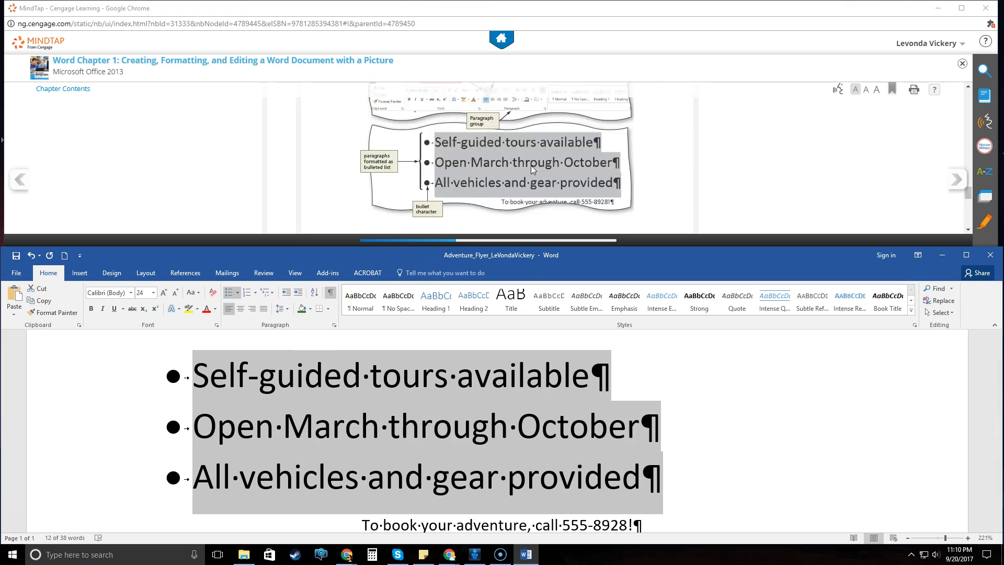
scroll(500, 150, down, 5)
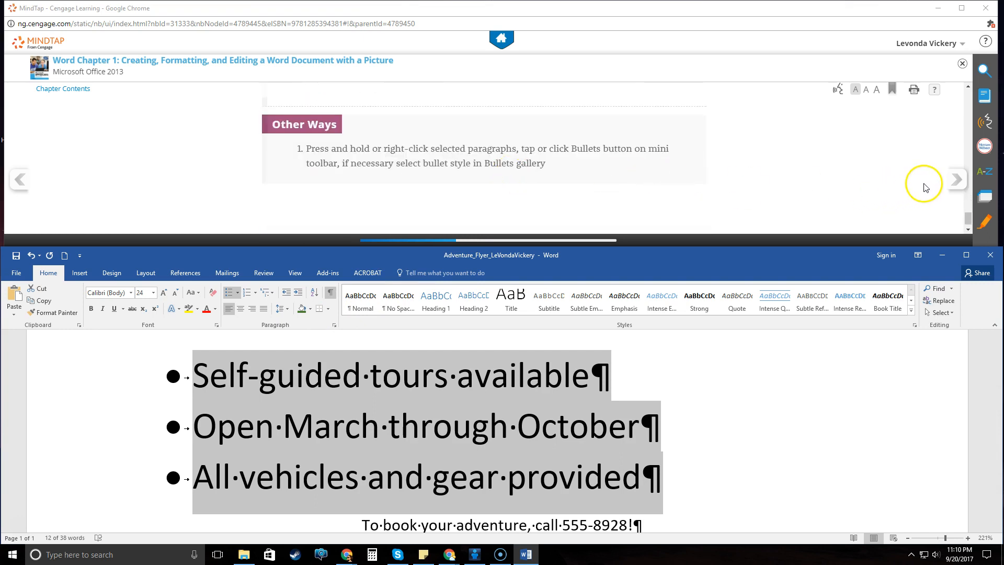
Go on to section 1-3n To Undo and Redo an Action, undo the bullets on the three paragraphs and redo them
click(957, 179)
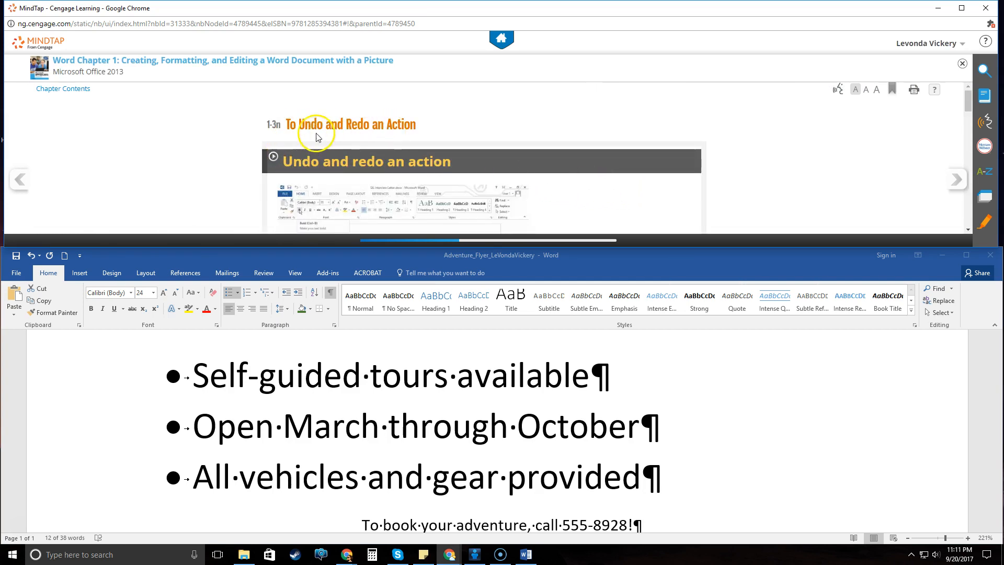
scroll(432, 169, down, 2)
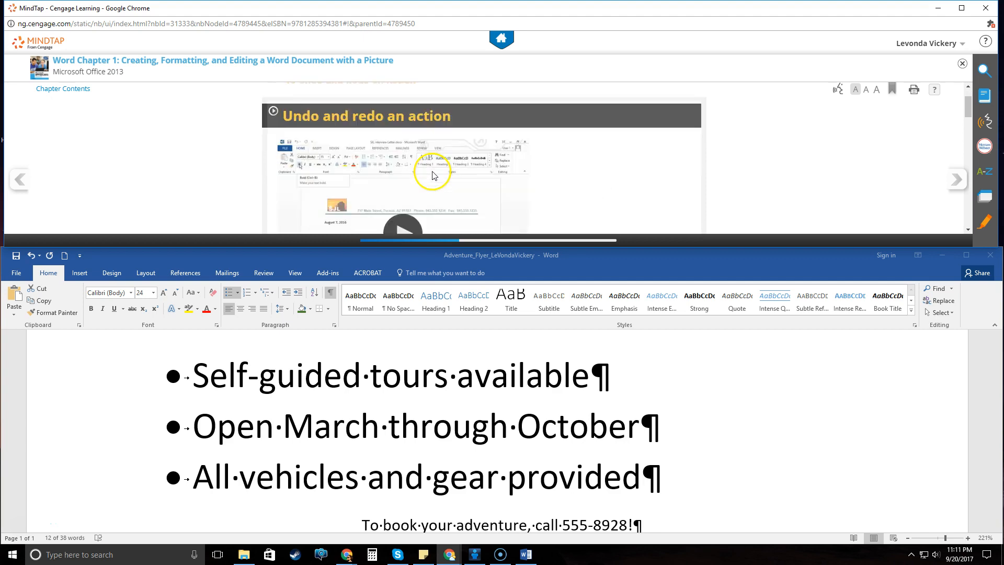
scroll(433, 172, down, 8)
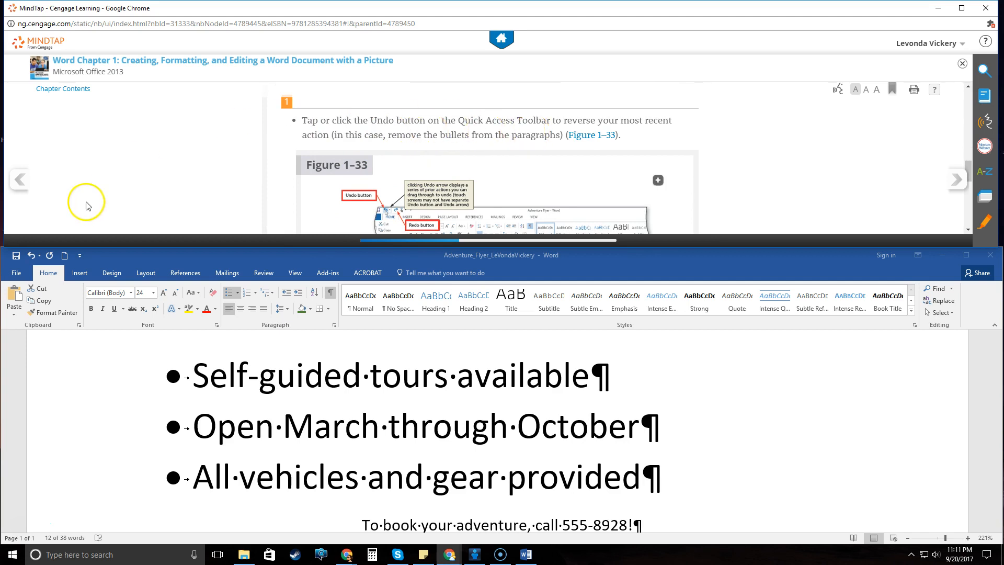
click(33, 256)
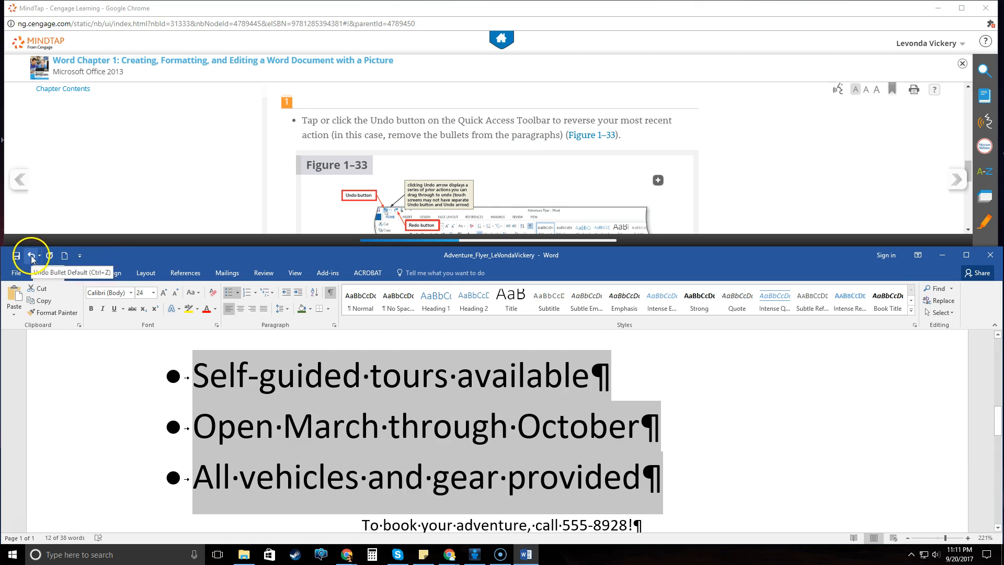
click(33, 256)
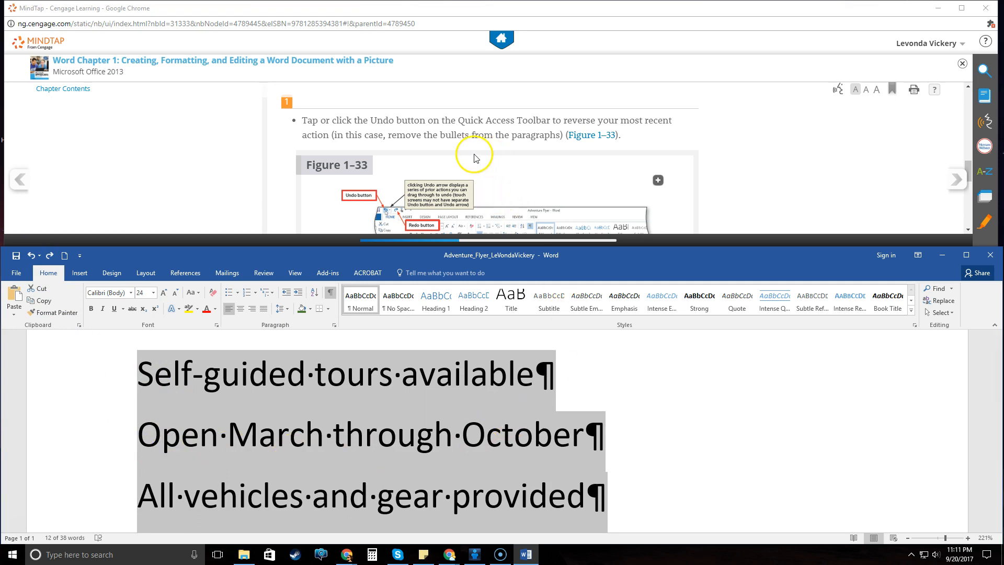
scroll(538, 157, down, 2)
scroll(541, 159, down, 5)
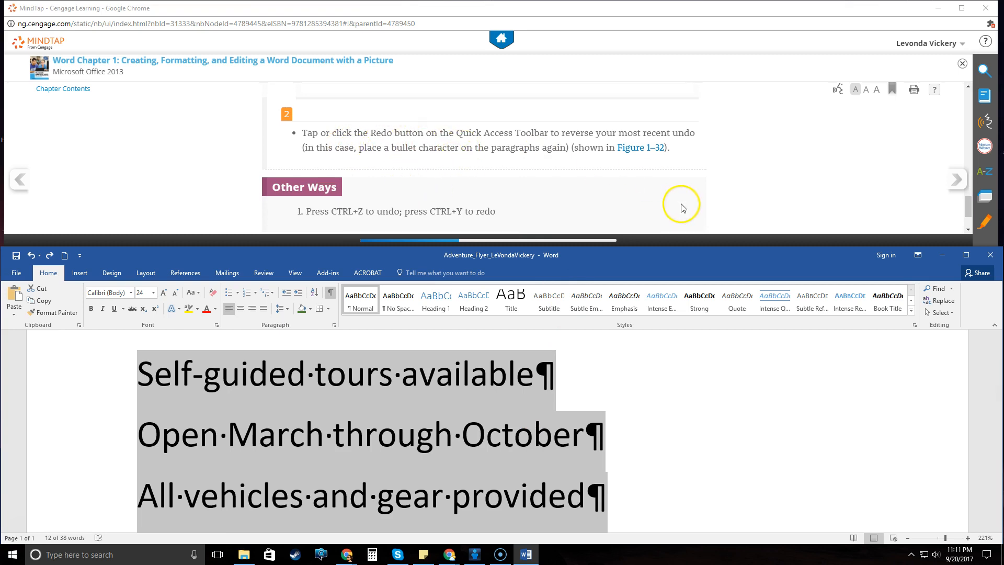
click(50, 257)
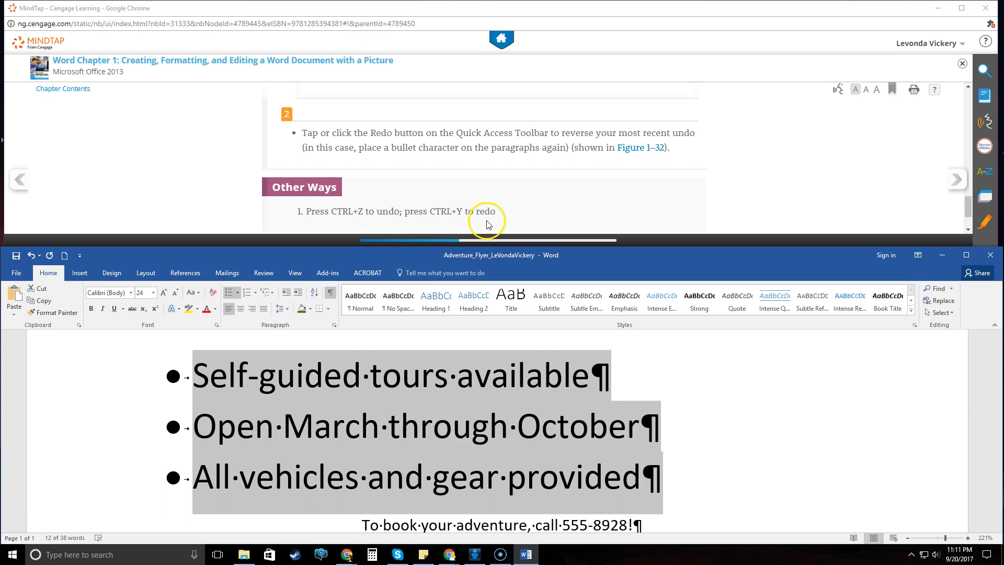
Go on to section 1-3o To Italicize Text and italicize the word "breathtaking" in the body paragraph
scroll(600, 173, down, 1)
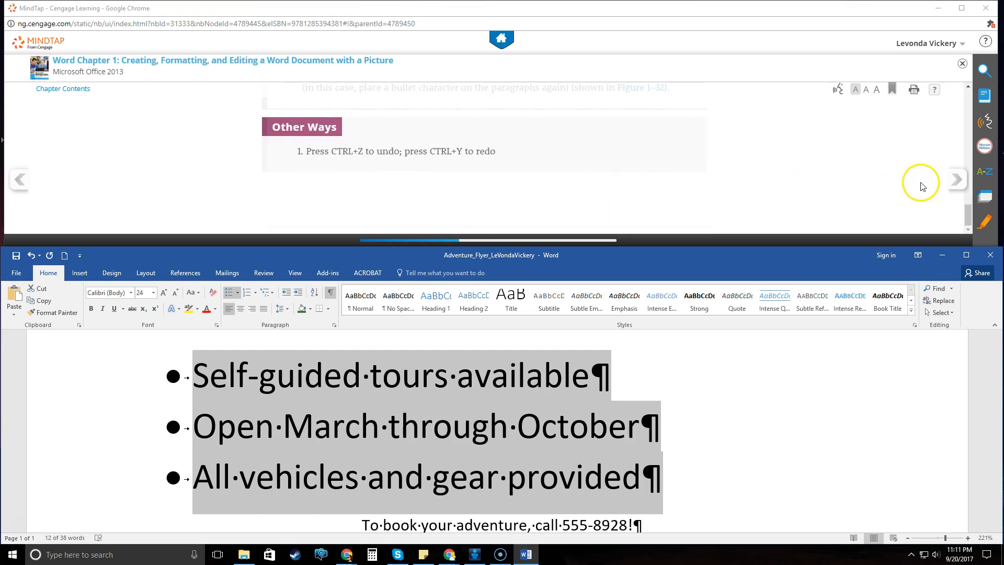
click(956, 181)
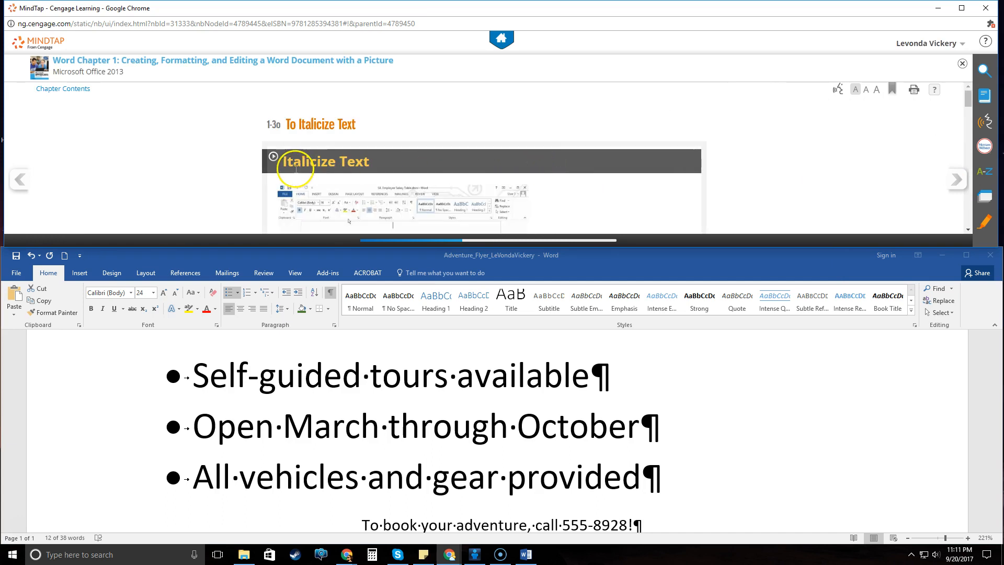
scroll(737, 186, down, 1)
scroll(739, 187, down, 5)
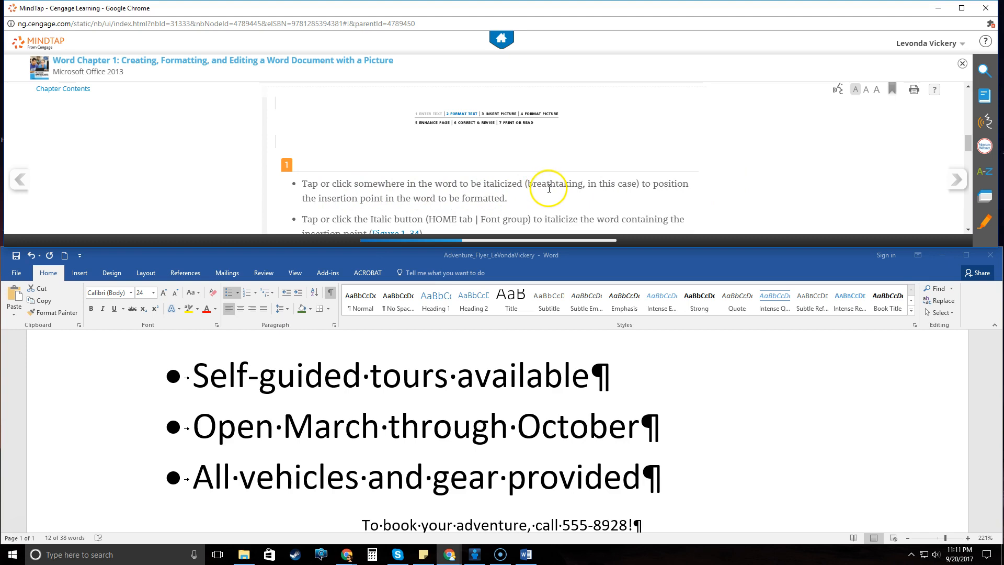
scroll(515, 357, up, 1)
scroll(515, 357, up, 4)
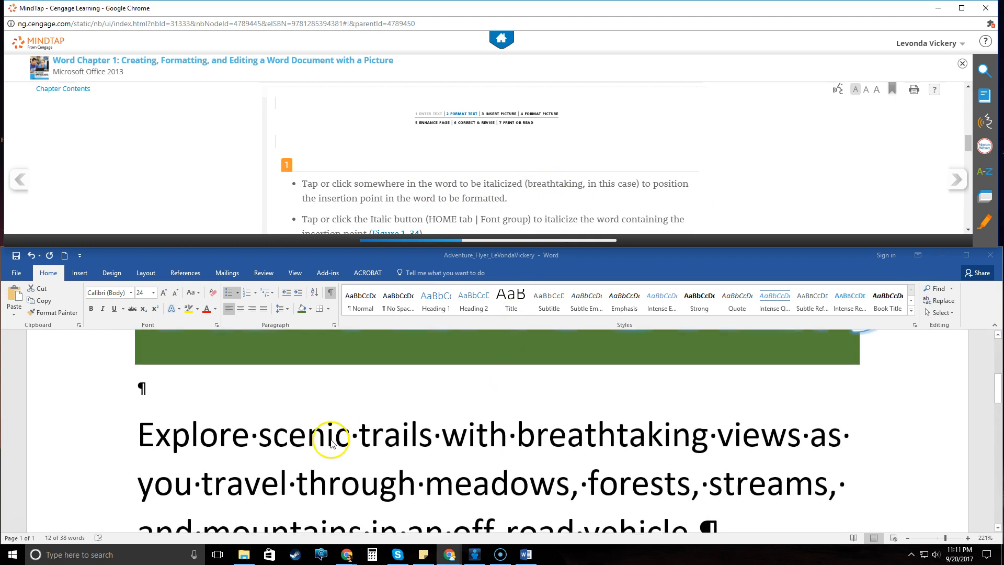
click(613, 438)
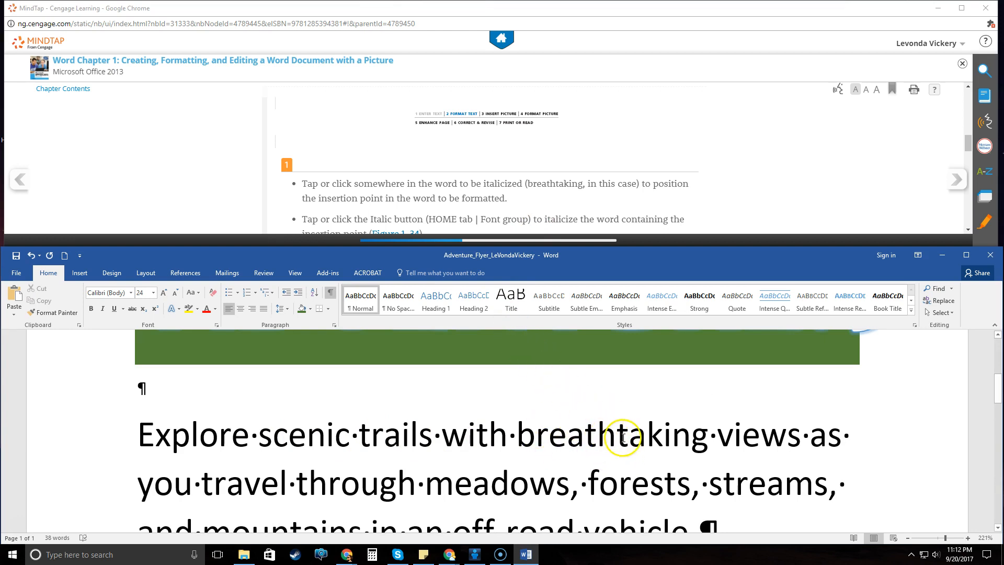
scroll(454, 183, down, 1)
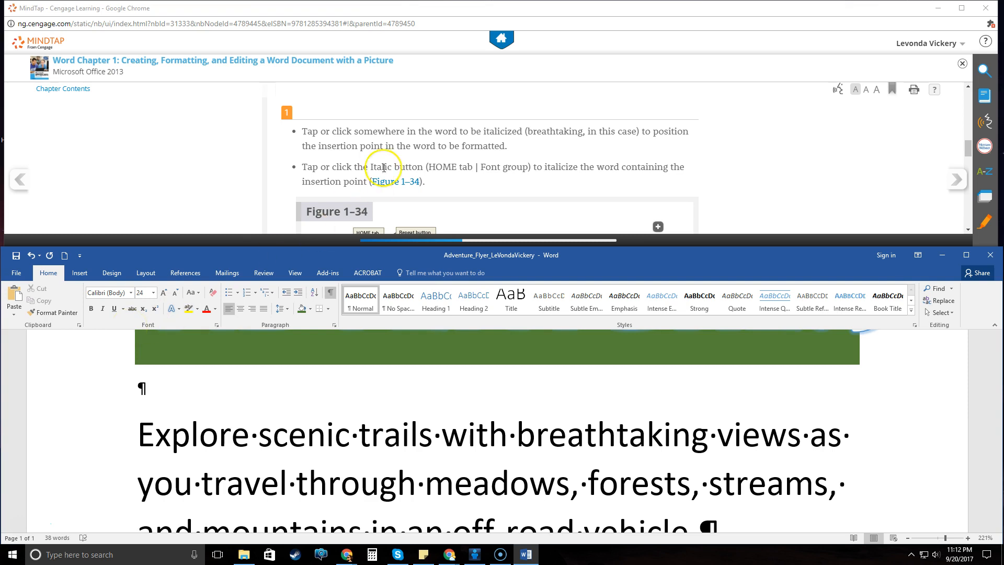
scroll(381, 168, down, 2)
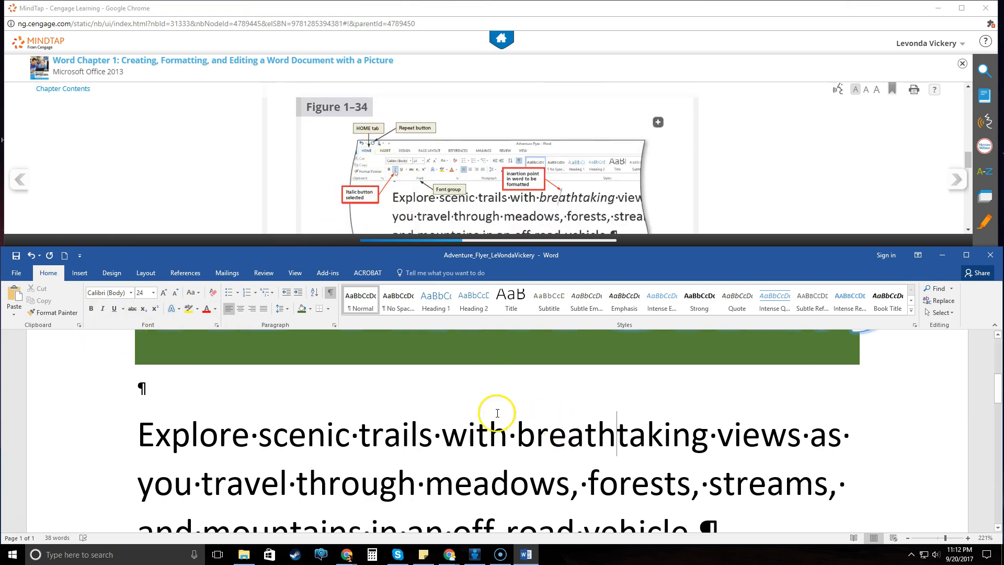
click(102, 309)
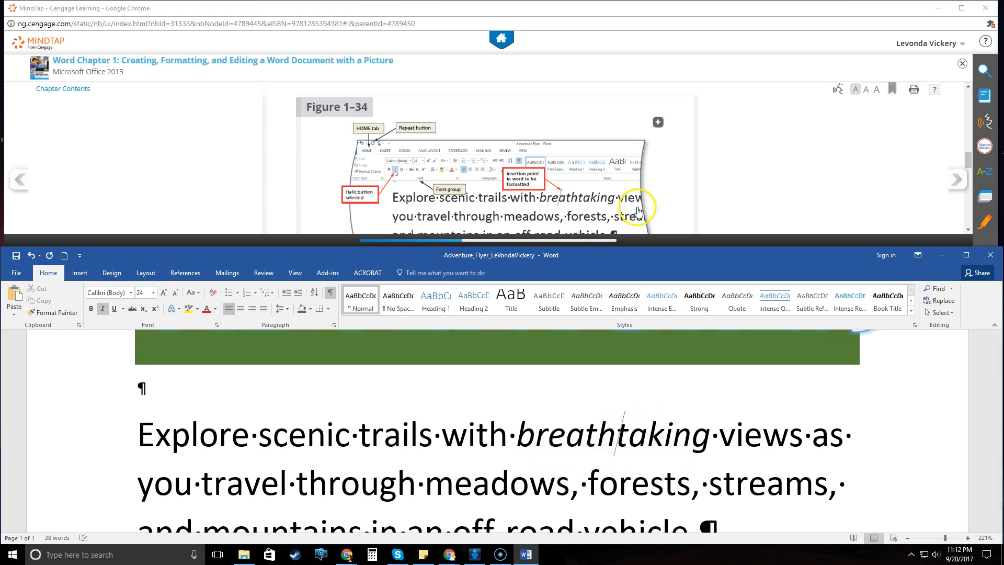
Go on to section 1-3p To Color Text, read step 1 with Figure 1-35, and return to the flyer
scroll(637, 206, down, 10)
scroll(647, 192, down, 6)
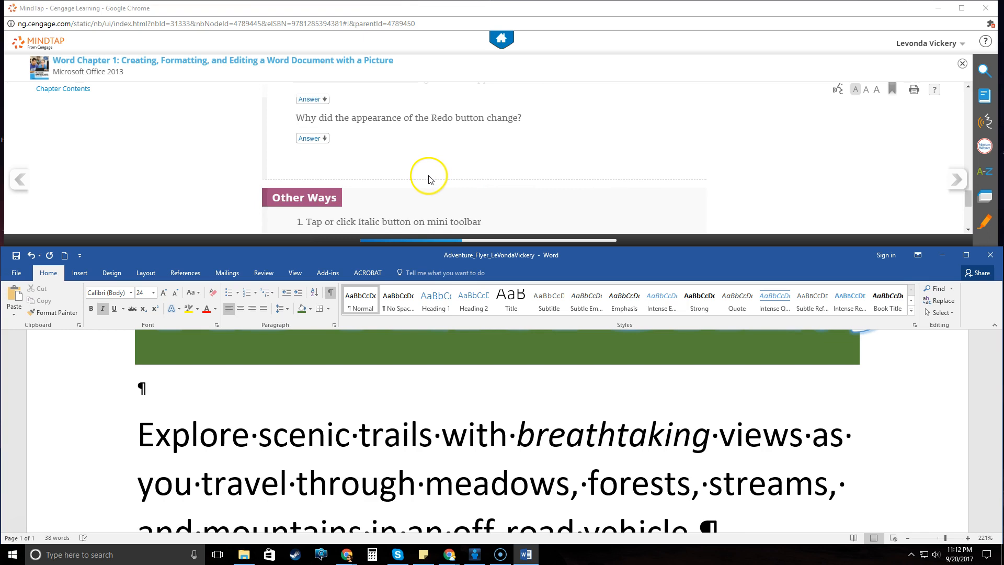
click(950, 181)
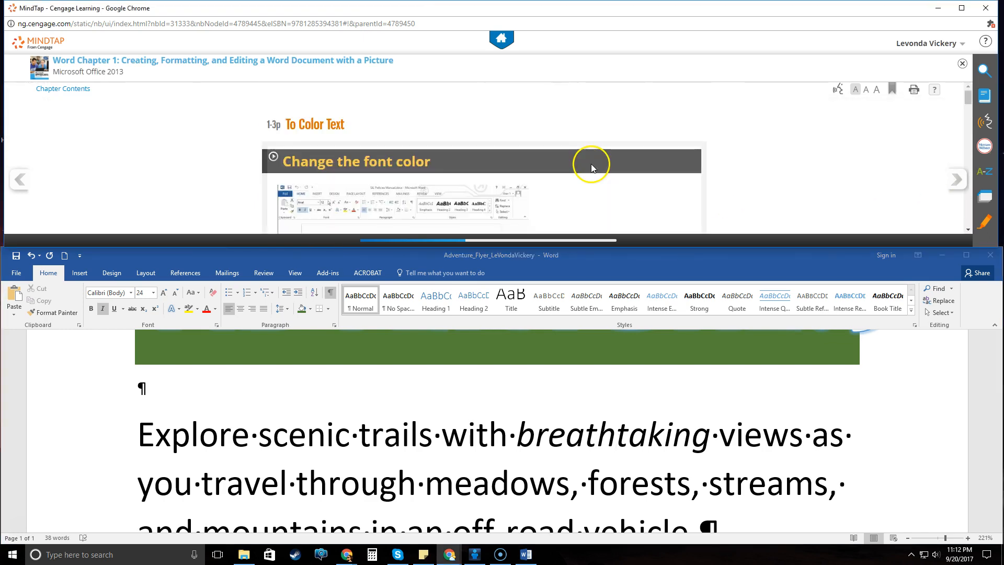
scroll(545, 160, down, 6)
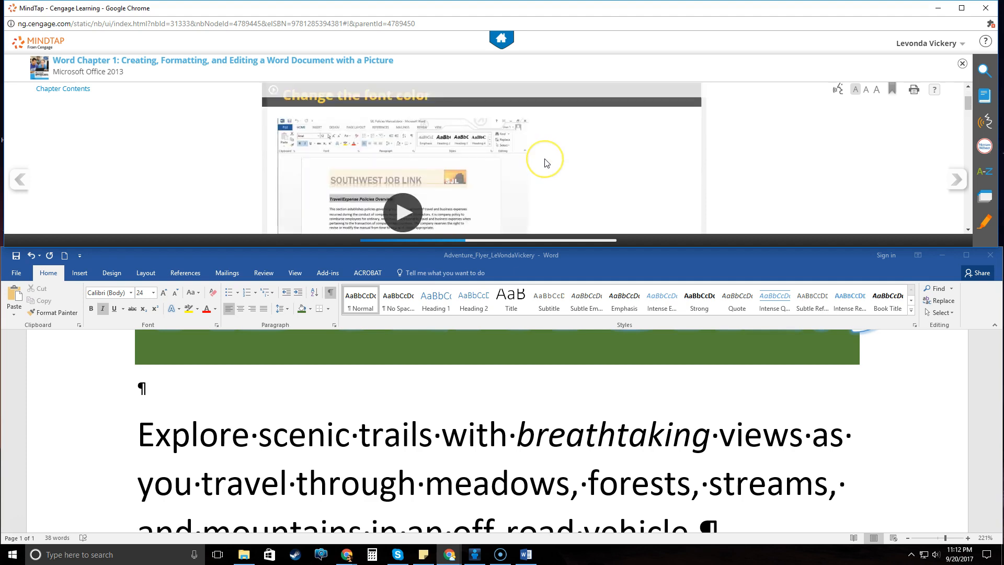
scroll(545, 160, down, 2)
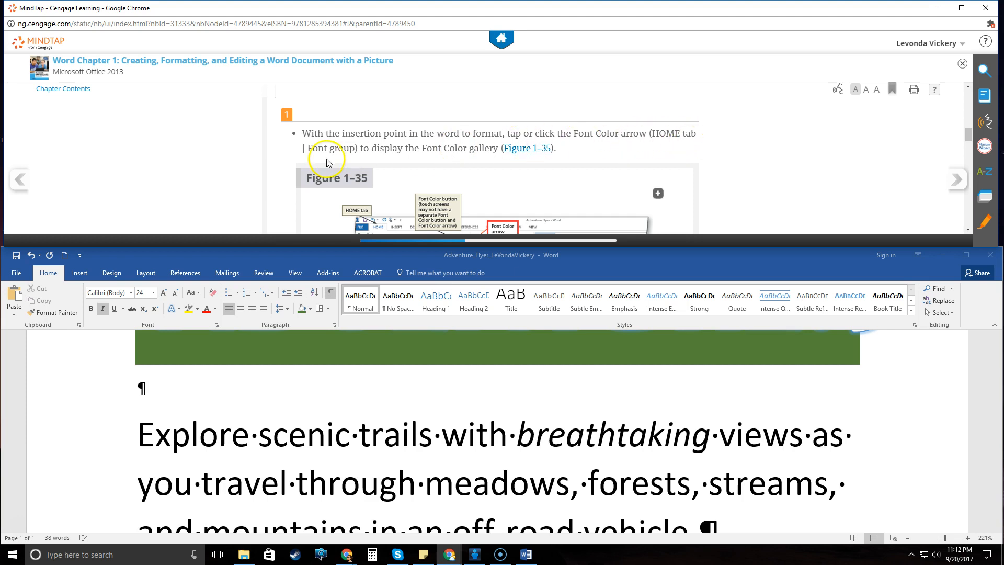
scroll(570, 161, down, 2)
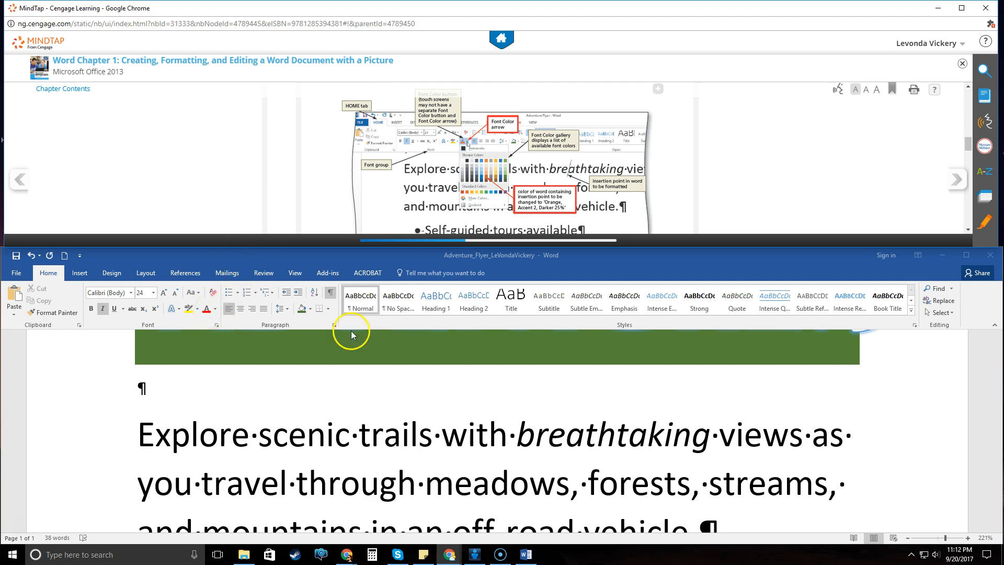
click(293, 262)
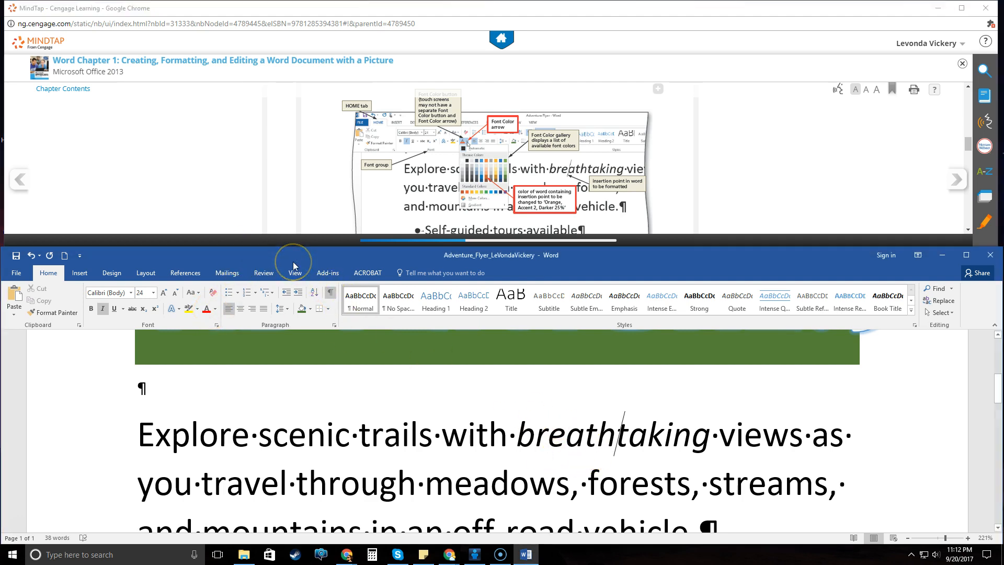
Color the word "breathtaking" Orange, Accent 2, Darker 25% and compare it with step 2 and Figure 1-36 of section 1-3p
click(217, 309)
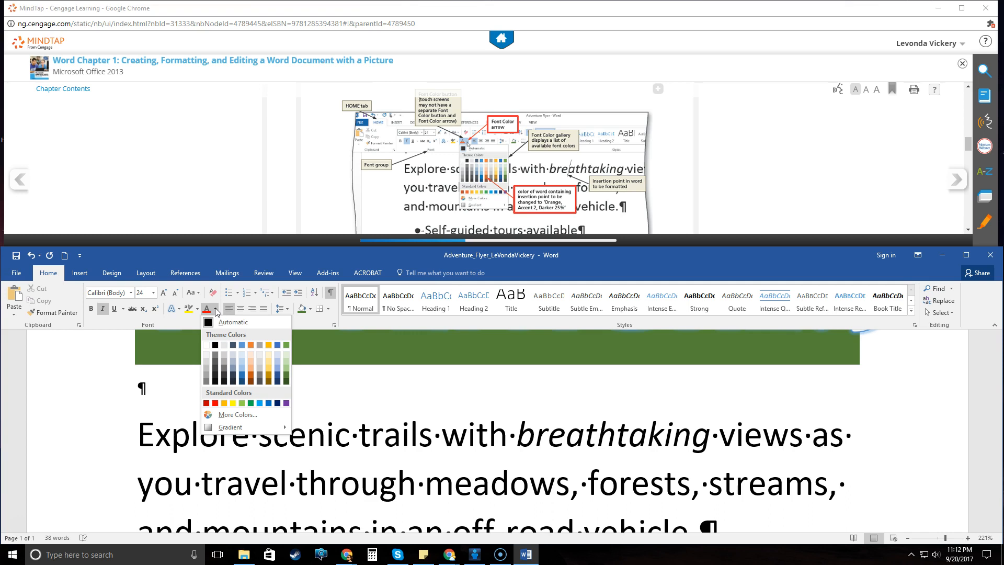
click(252, 378)
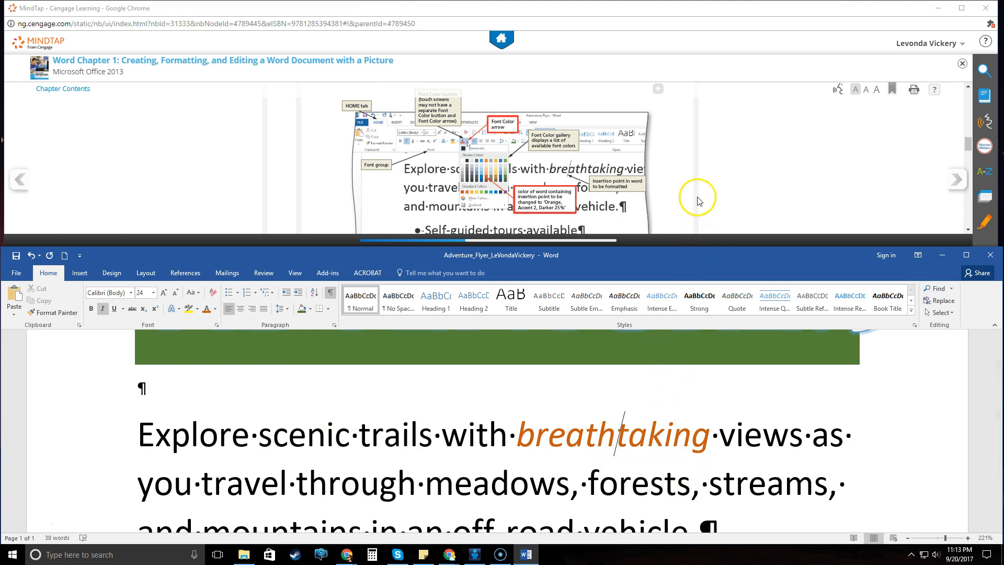
scroll(697, 197, down, 4)
scroll(699, 201, down, 3)
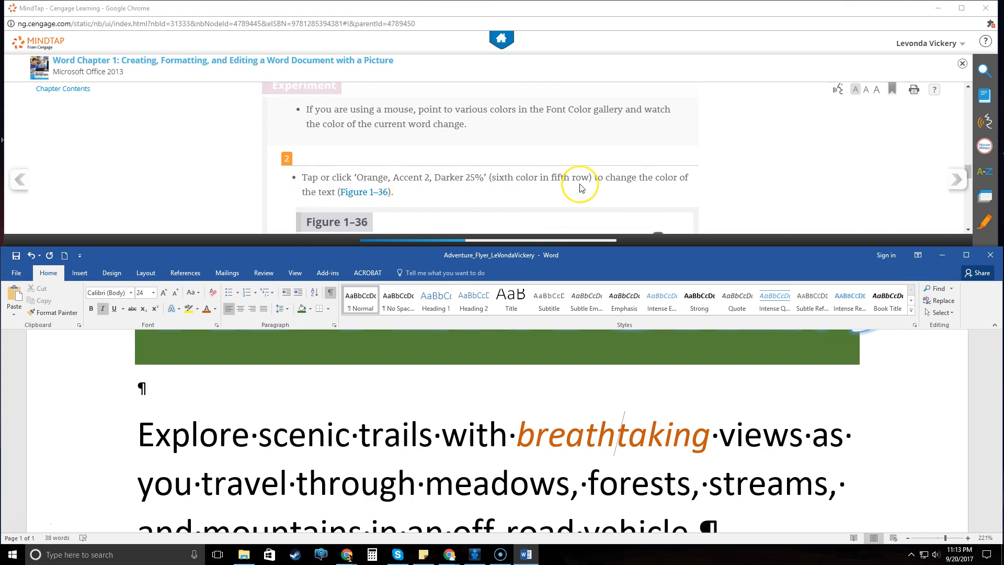
scroll(580, 188, down, 2)
scroll(543, 190, up, 2)
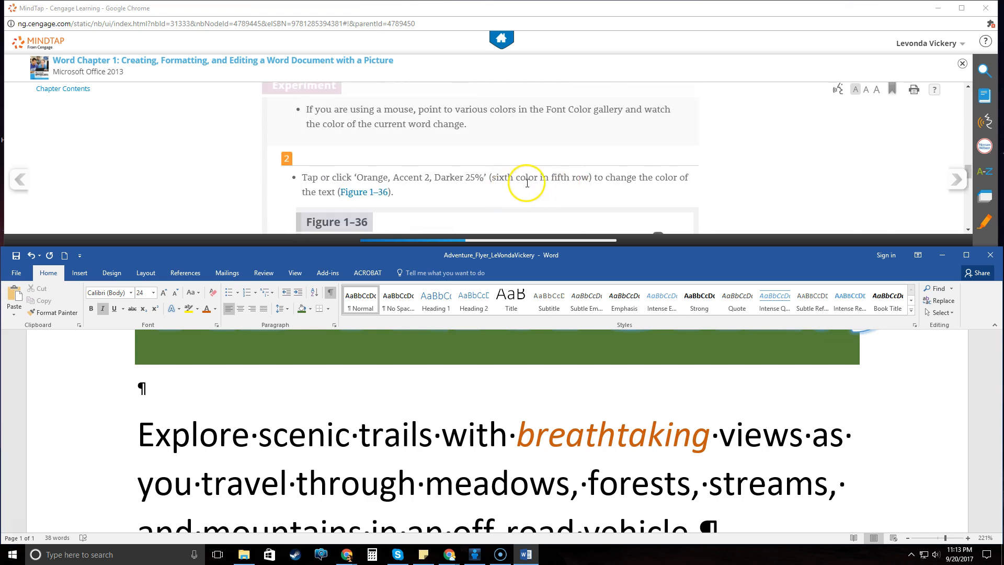
scroll(617, 194, down, 3)
click(609, 194)
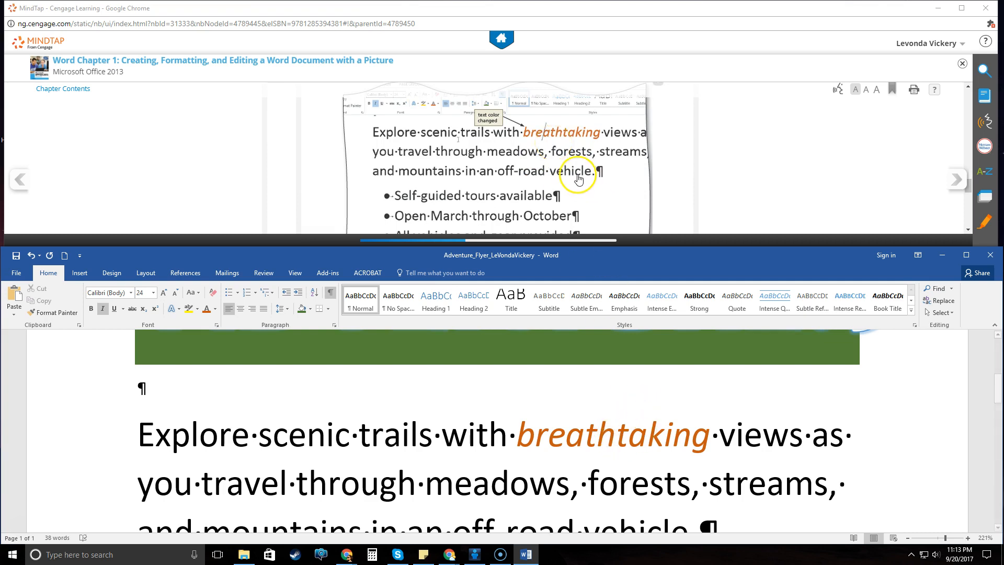
scroll(895, 186, down, 6)
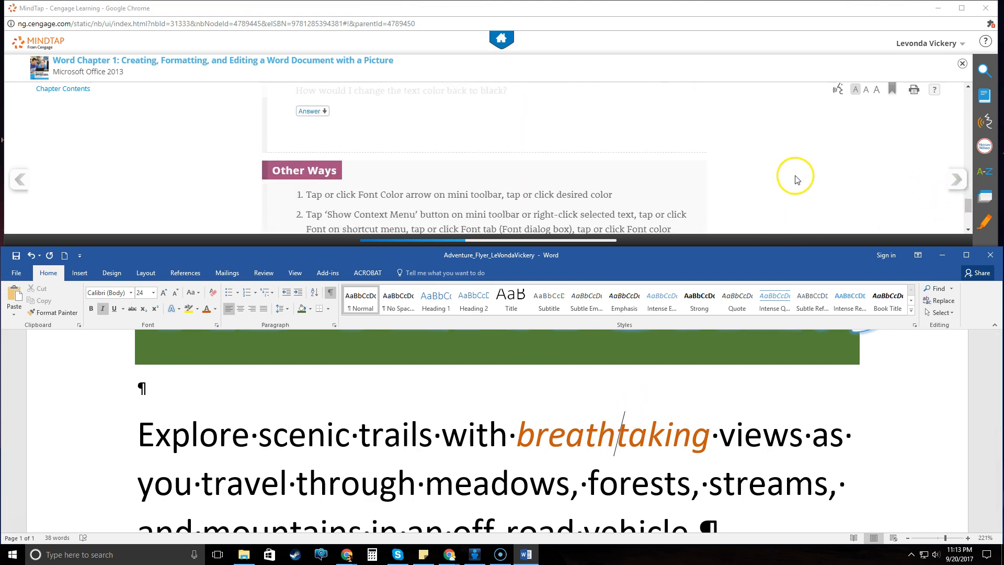
Go on to section 1-3q To Use the Mini Toolbar to Format Text and read the introduction and step 1
click(954, 180)
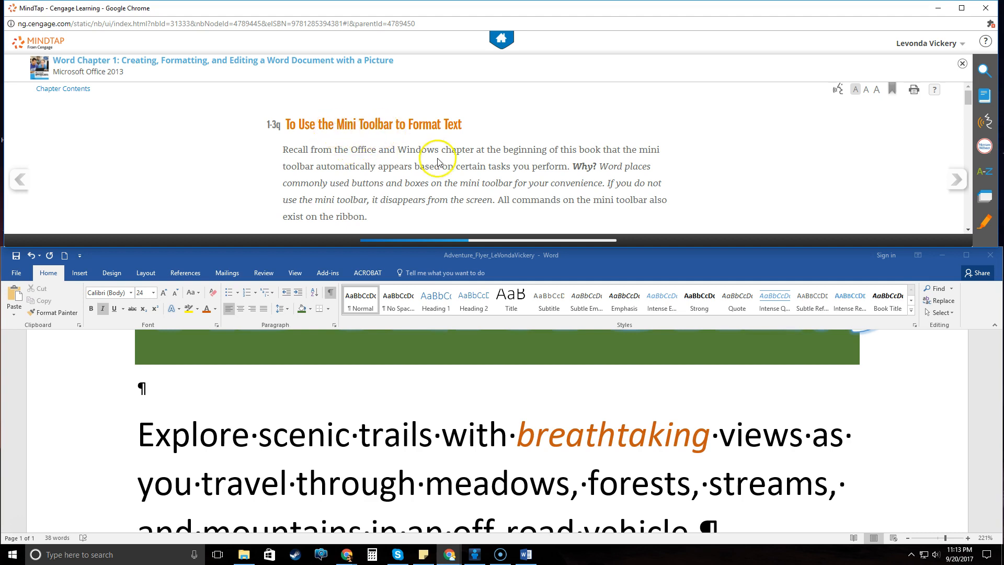
scroll(473, 157, down, 2)
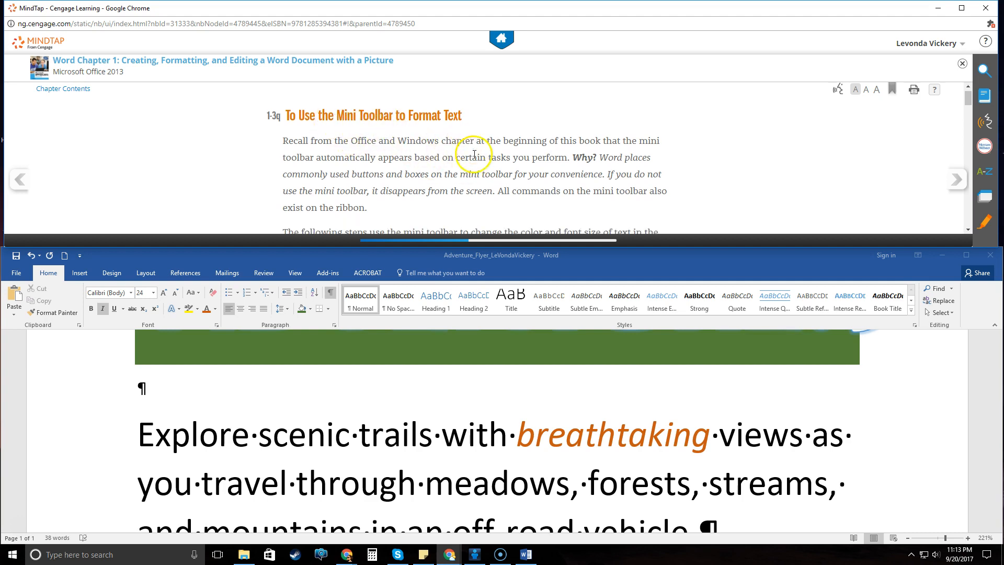
scroll(473, 157, down, 2)
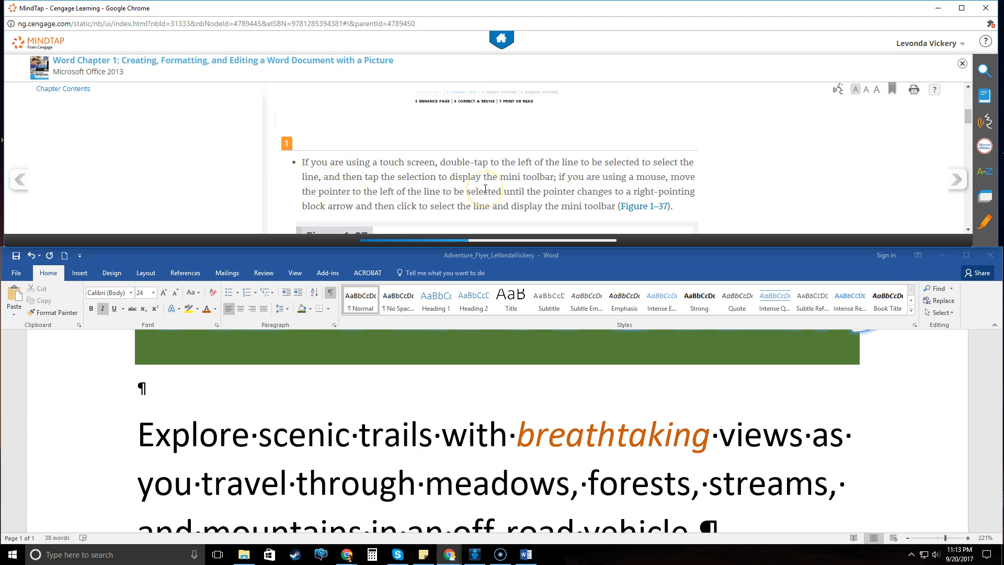
Follow the textbook's line-selection instructions and select the entire "To book your adventure" line below the flyer's bulleted list
scroll(485, 190, down, 3)
scroll(485, 193, up, 1)
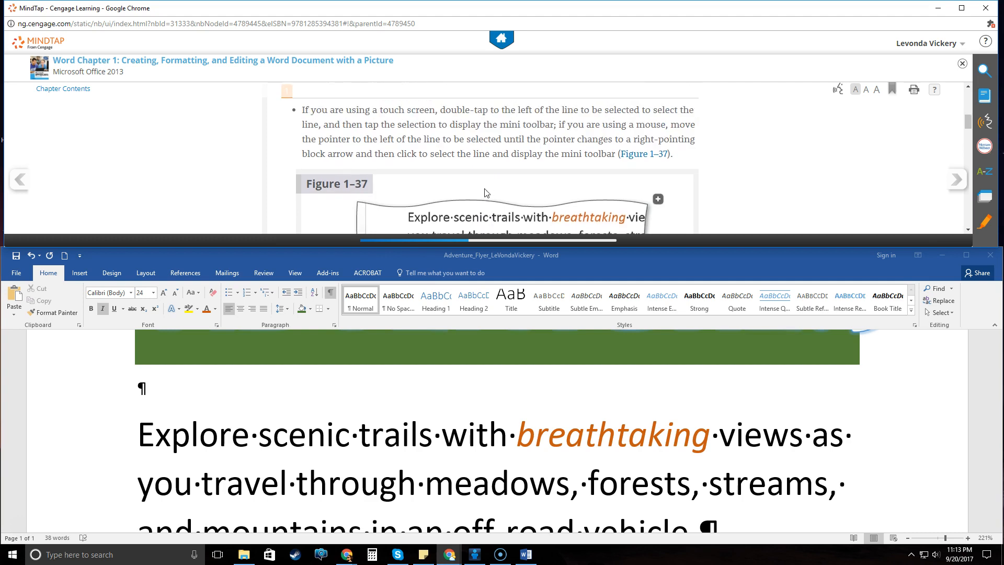
scroll(485, 193, up, 1)
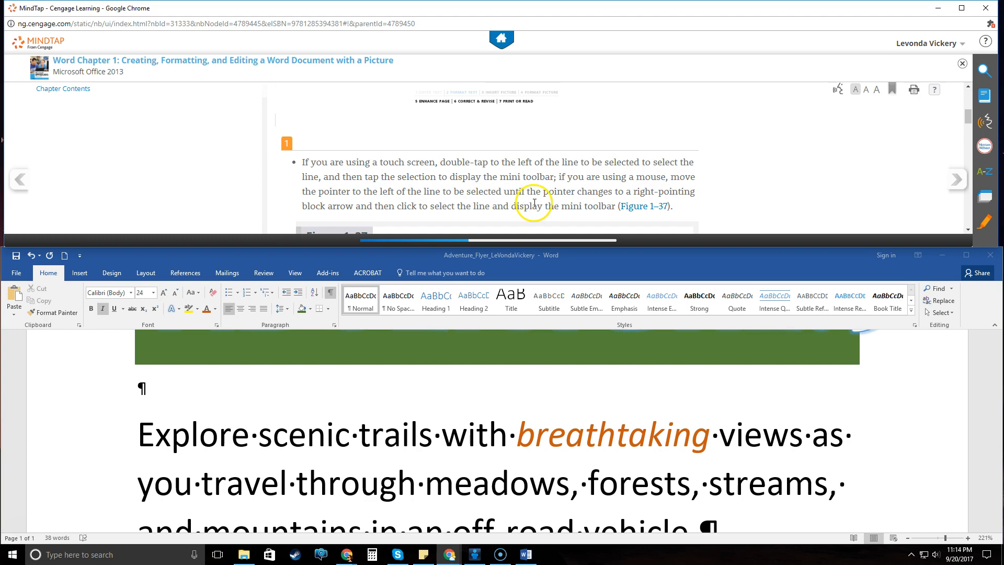
scroll(444, 208, down, 5)
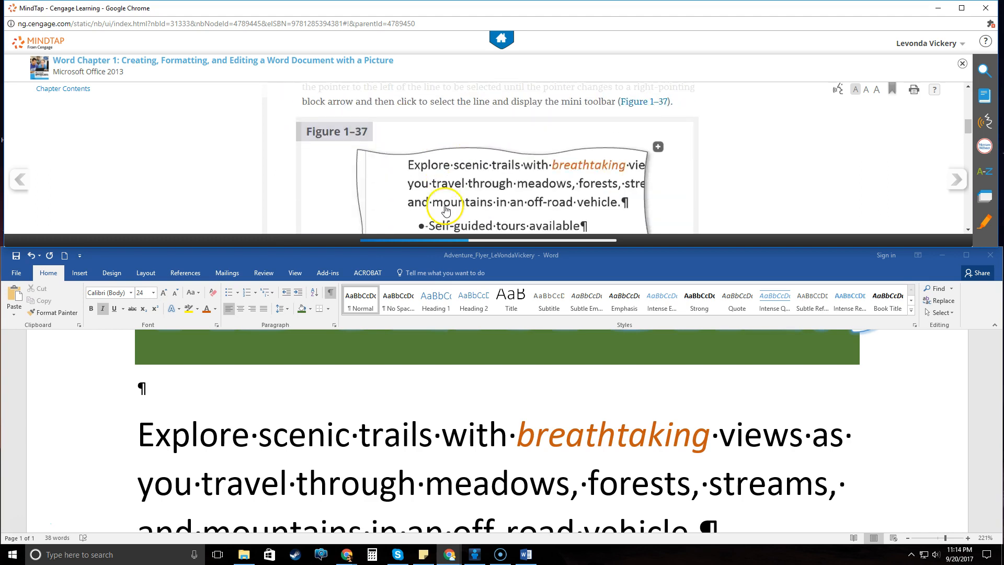
scroll(445, 211, down, 1)
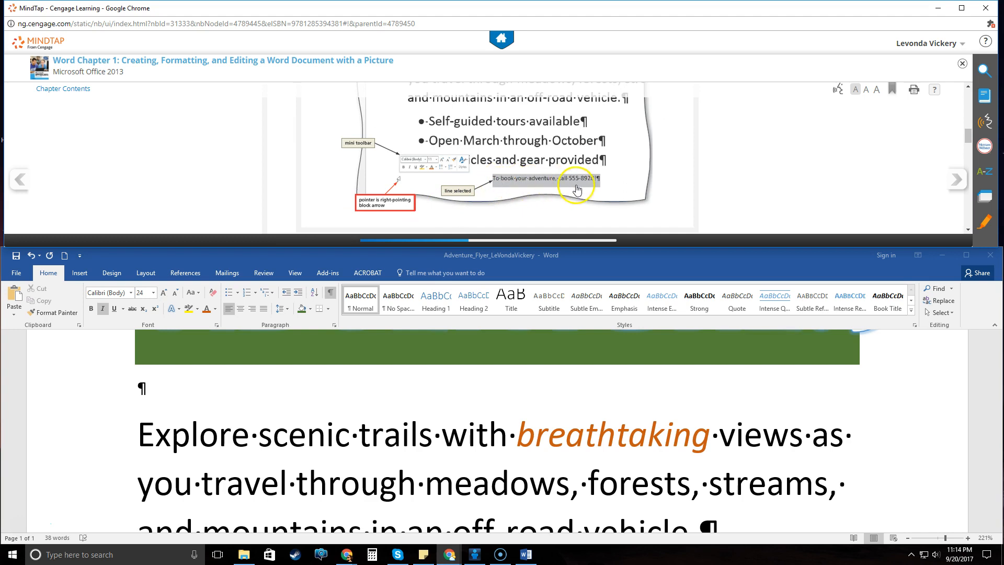
scroll(645, 402, down, 5)
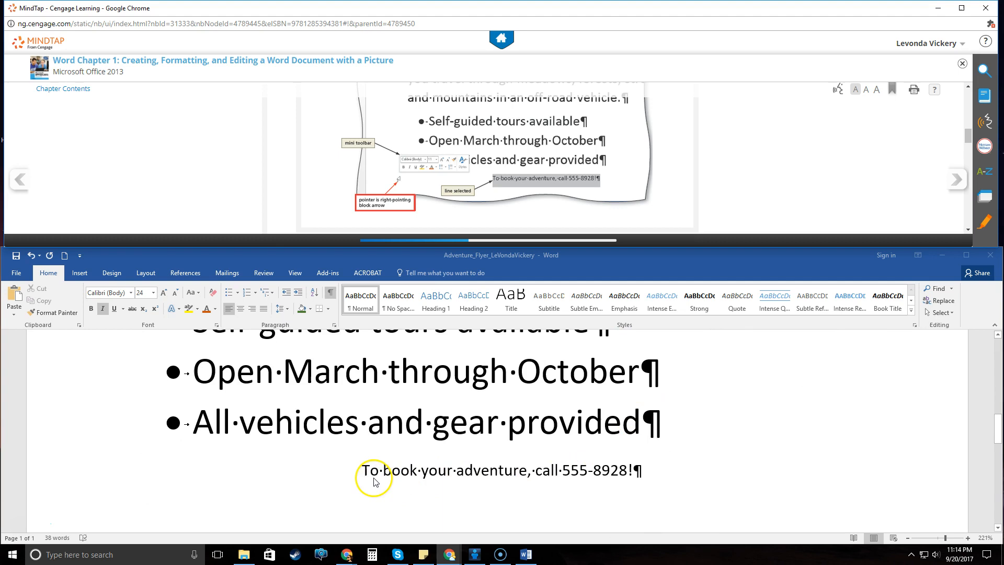
double_click(365, 470)
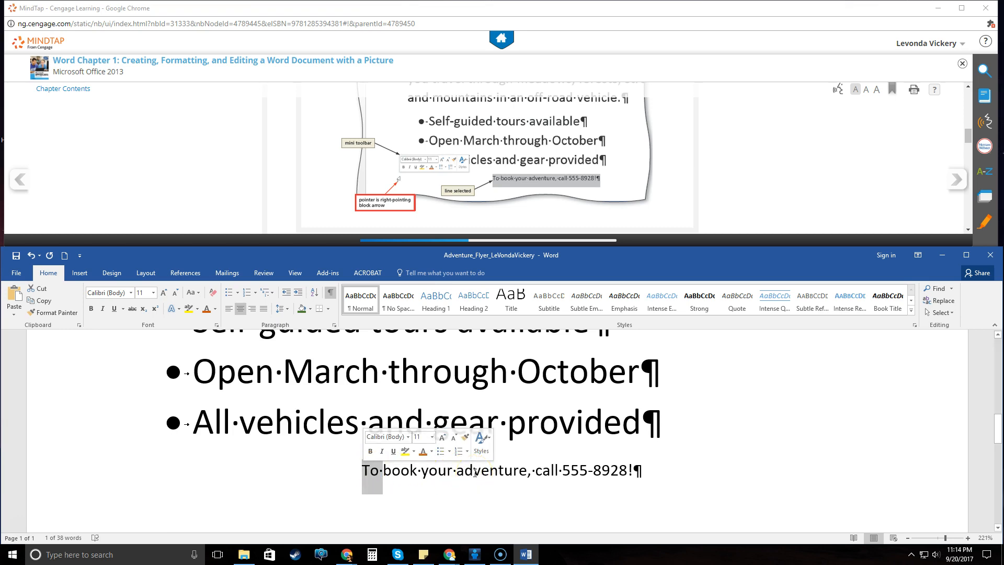
triple_click(416, 473)
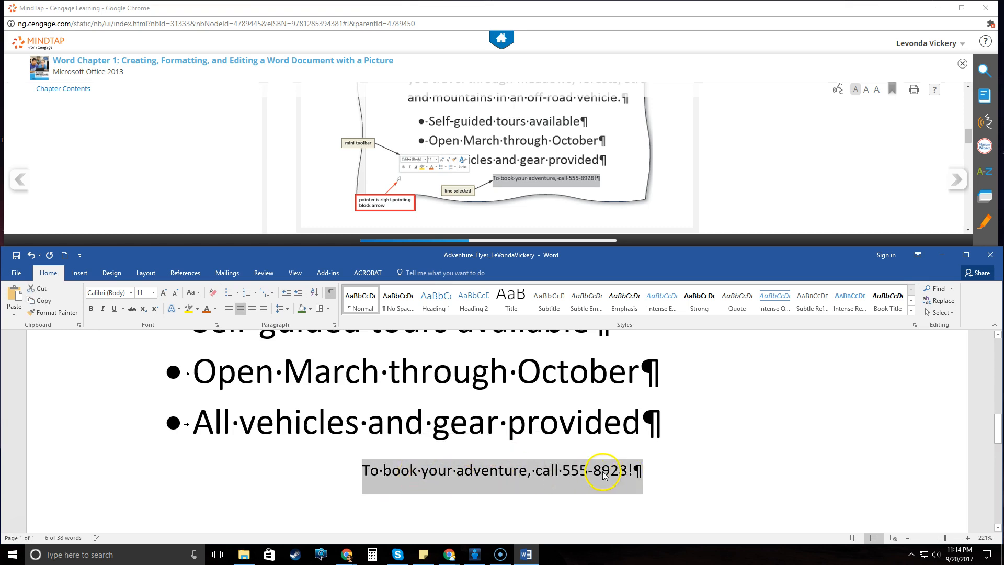
click(365, 473)
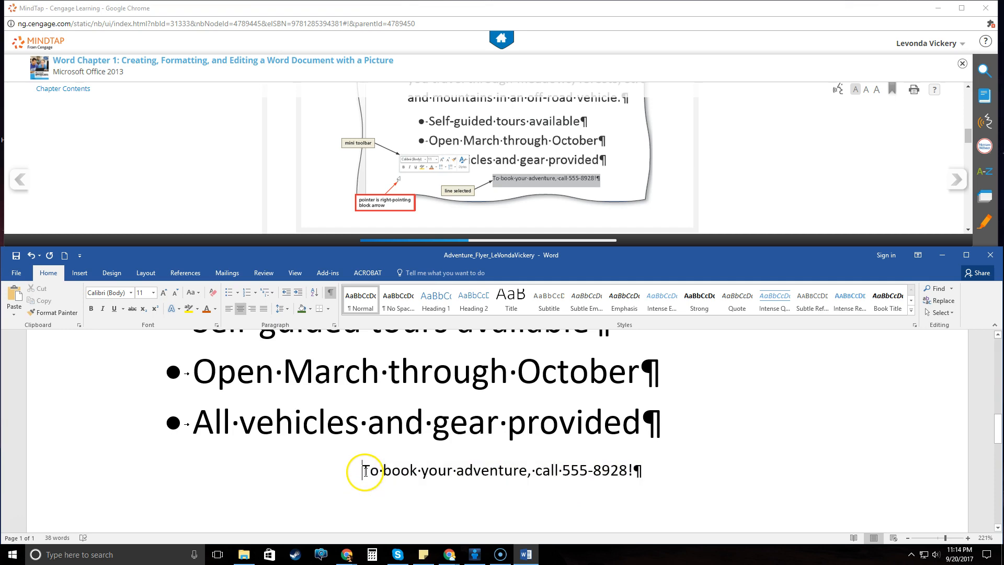
drag(365, 471, 635, 474)
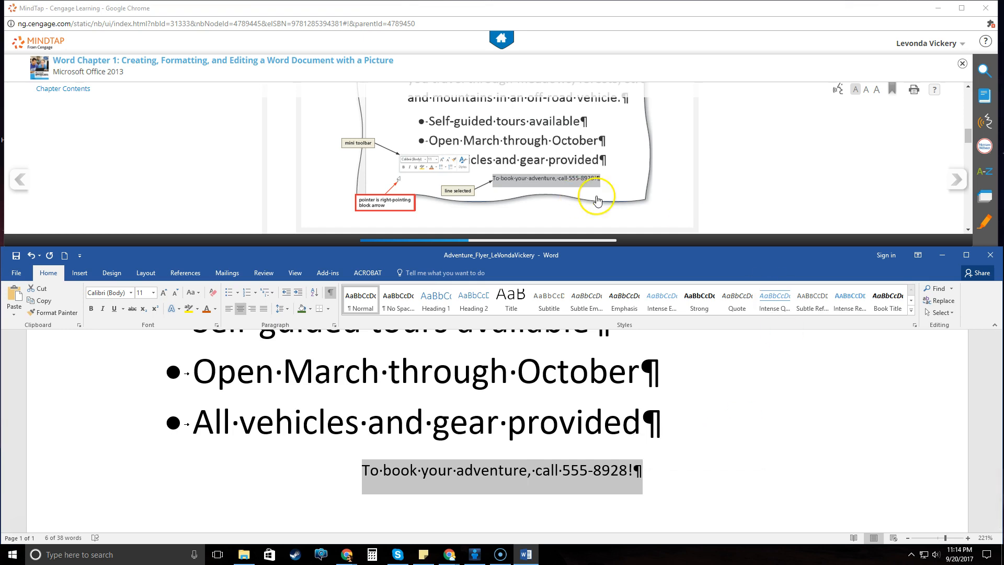
Follow textbook step 2 and set the font size of the flyer's "To book your adventure" line to 28
click(753, 165)
scroll(755, 169, down, 2)
scroll(754, 169, down, 2)
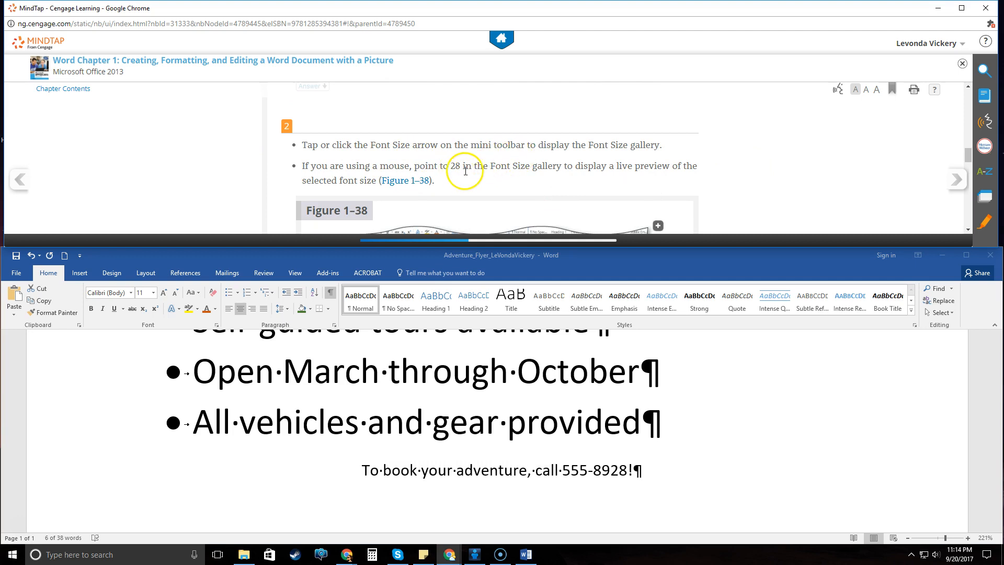
scroll(466, 171, down, 1)
scroll(465, 174, up, 1)
click(533, 265)
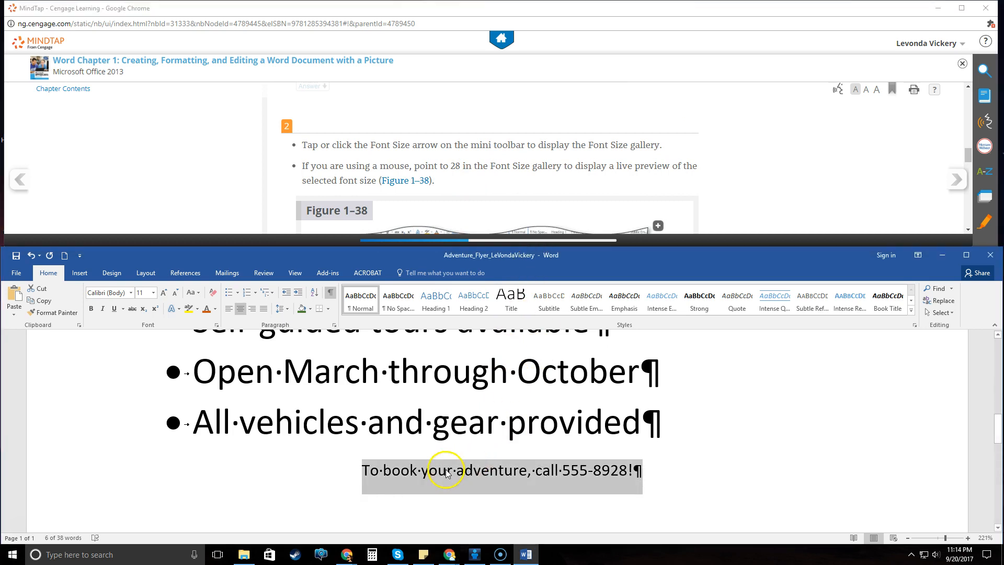
click(642, 477)
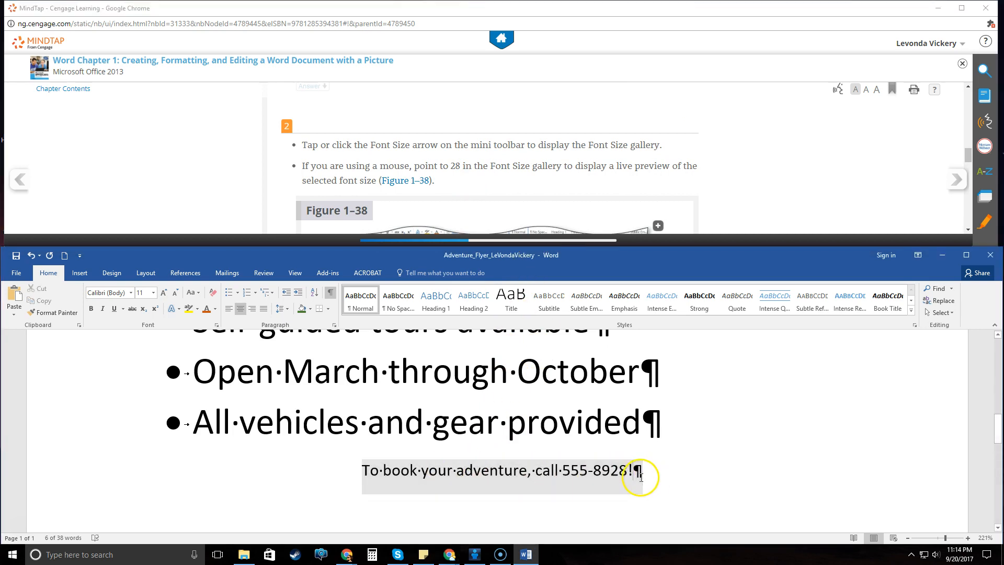
drag(363, 469, 635, 467)
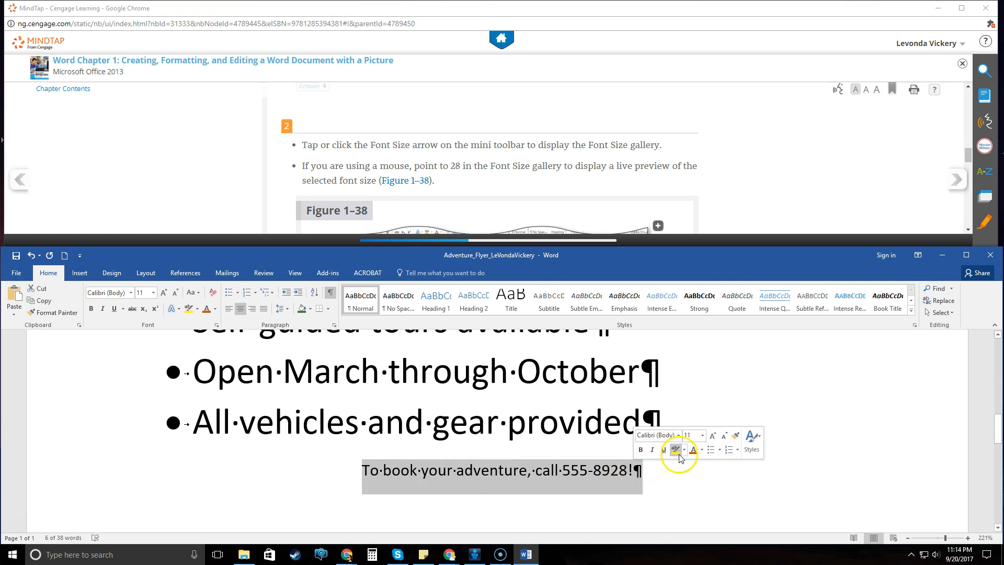
click(703, 435)
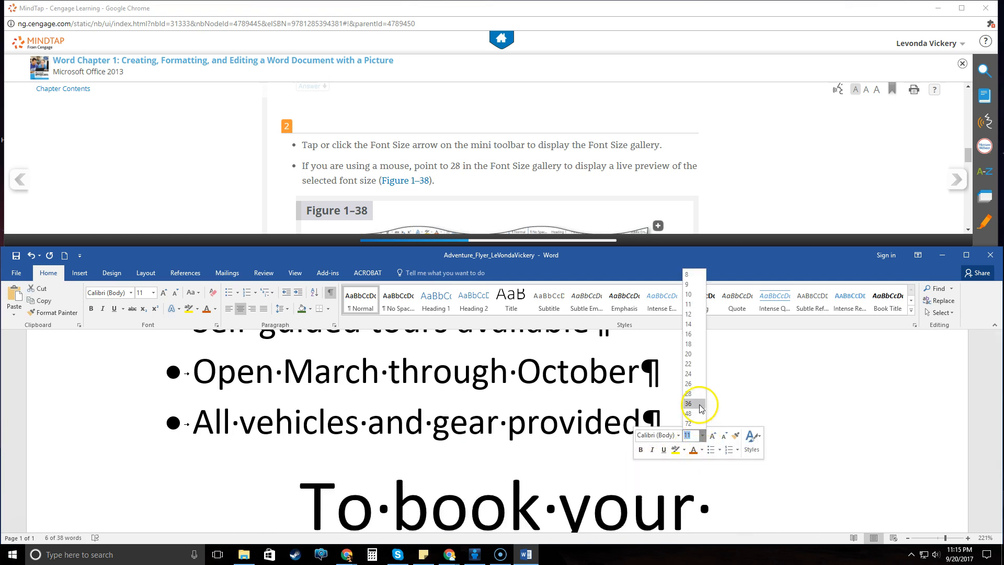
click(688, 393)
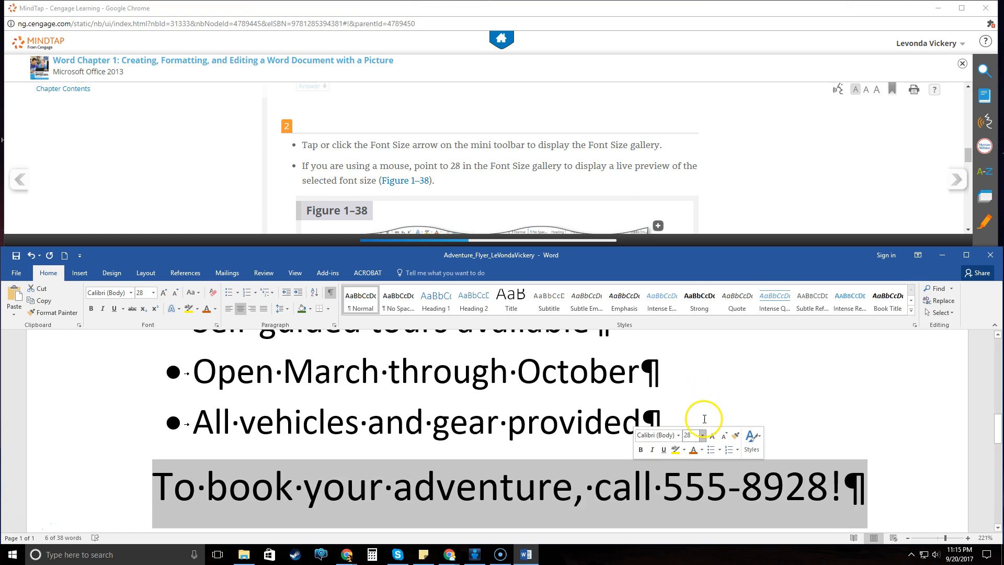
Change the "To book your adventure" line's font color to Orange, Accent 2, Darker 25%, and deselect the text
scroll(529, 182, down, 5)
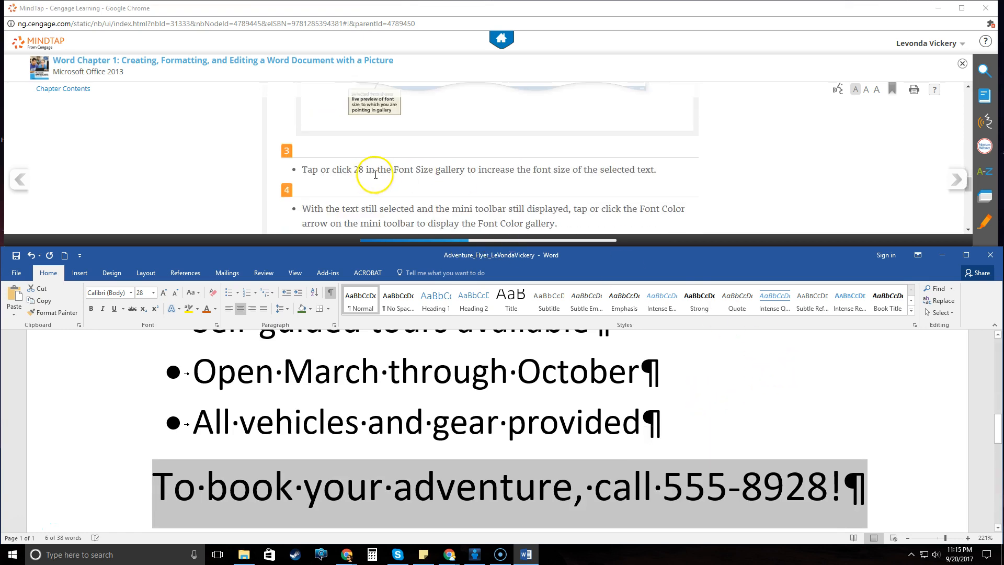
scroll(504, 179, down, 1)
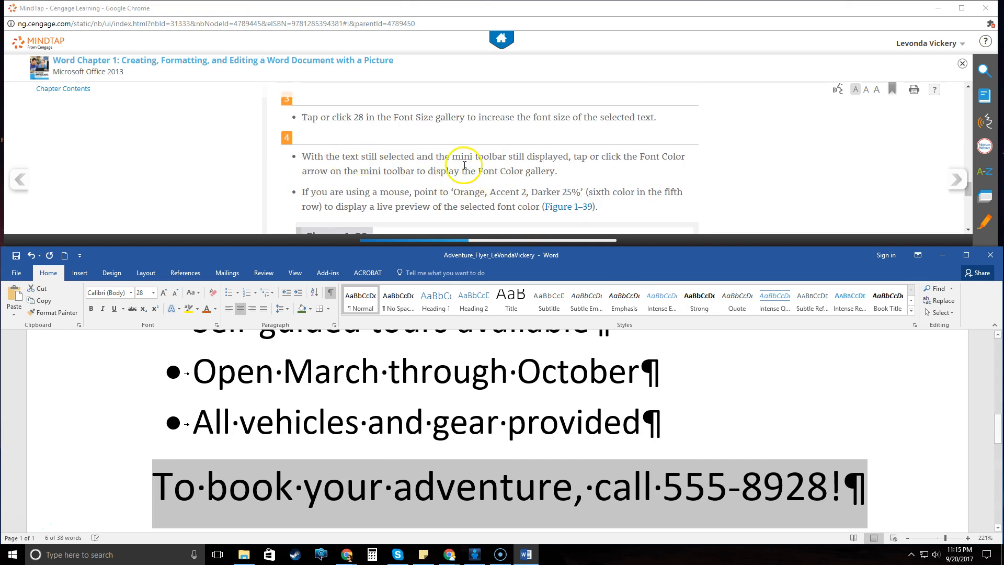
scroll(522, 182, down, 1)
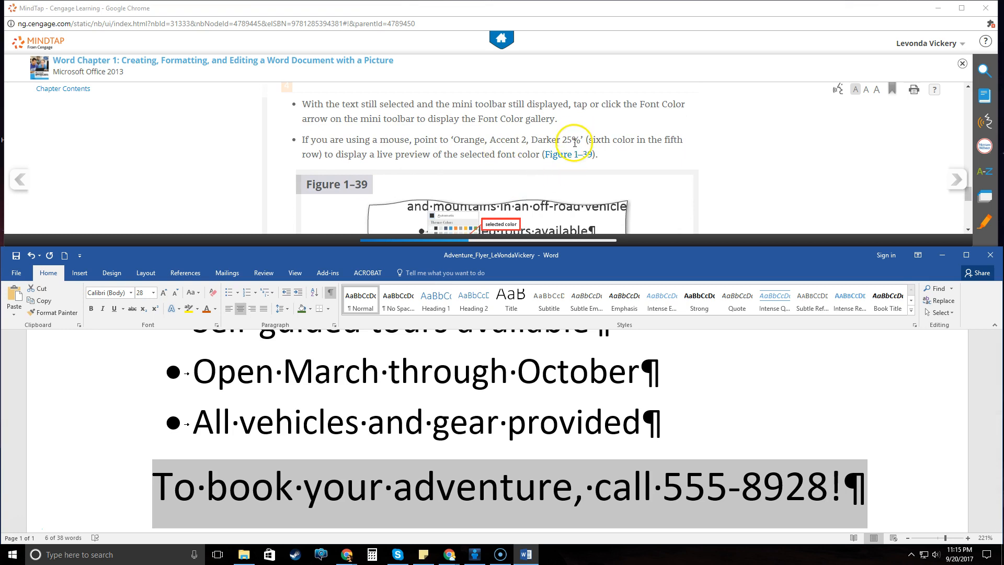
click(571, 477)
drag(139, 477, 849, 501)
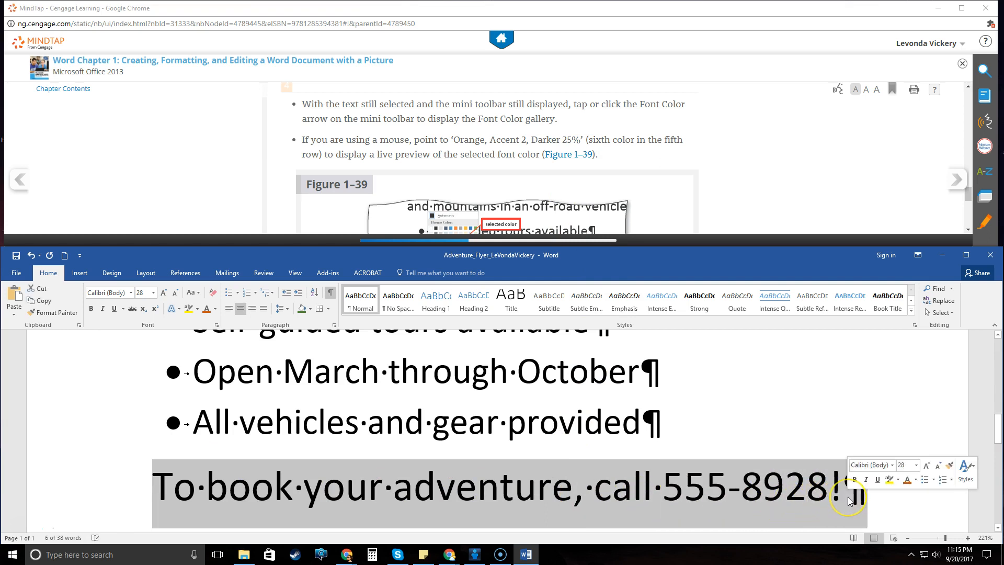
click(907, 479)
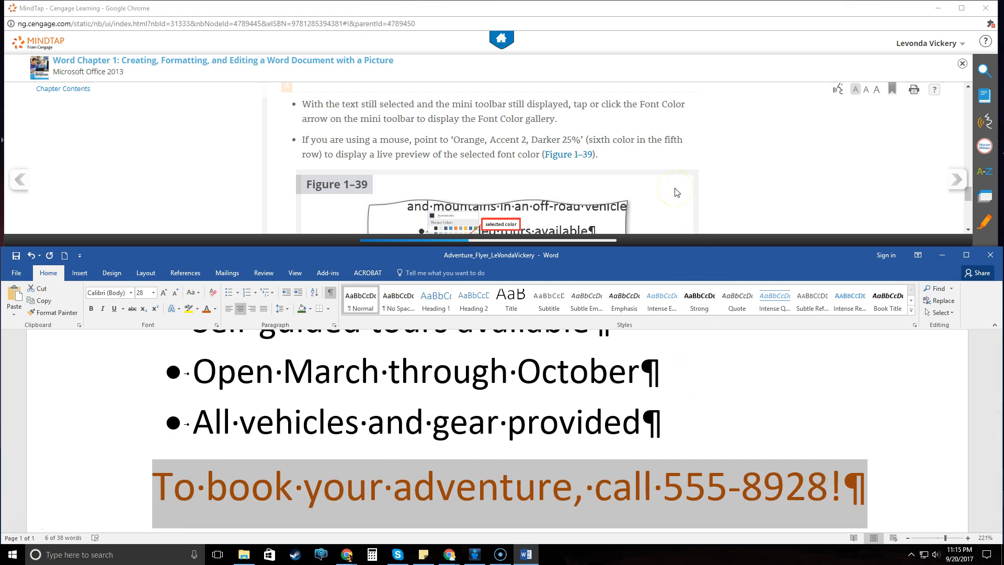
scroll(676, 192, down, 4)
scroll(529, 152, up, 1)
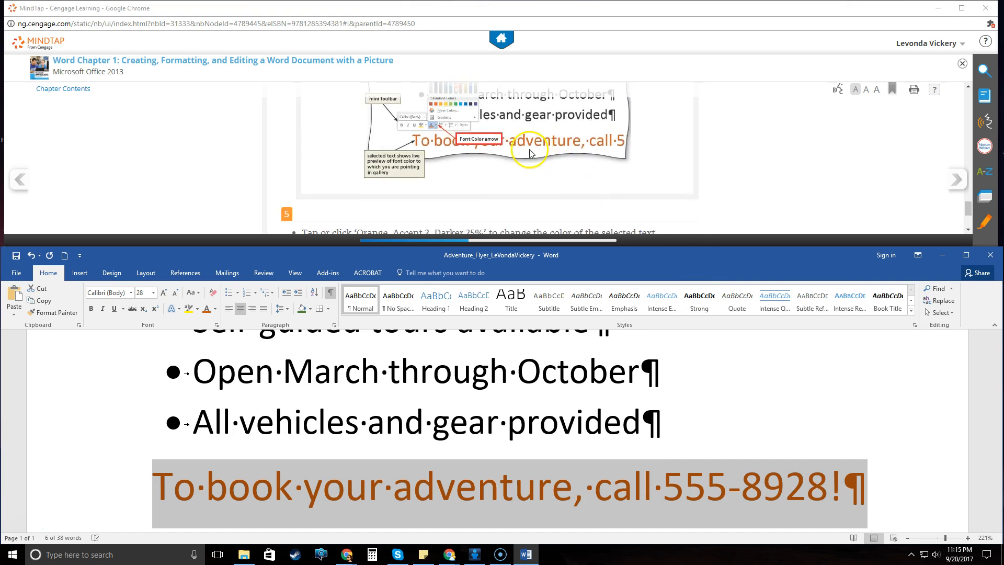
scroll(688, 160, down, 1)
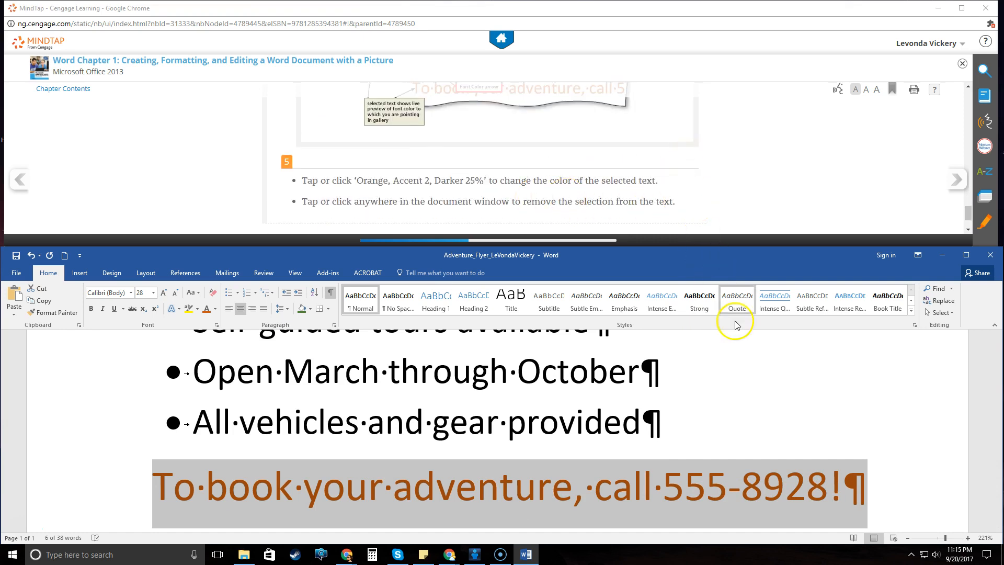
click(725, 428)
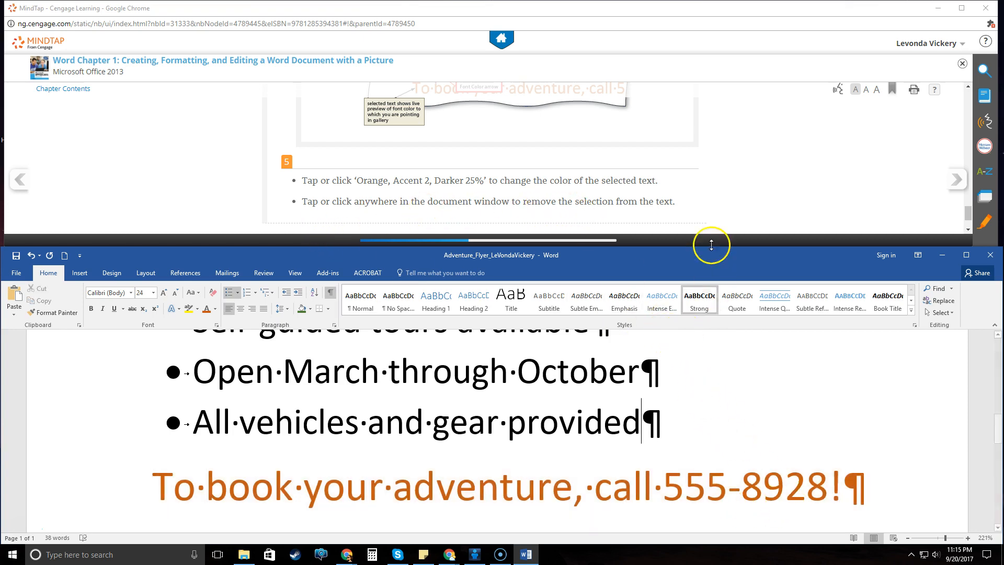
Advance the textbook to "To Select a Group of Words" and select the phone number in the flyer's last line, excluding the exclamation point
scroll(666, 186, down, 1)
click(949, 187)
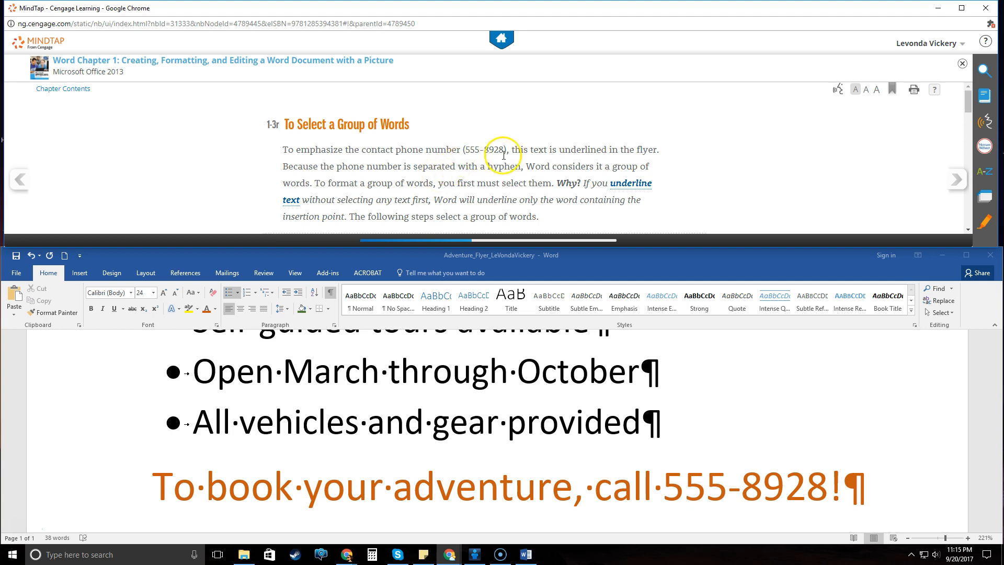
scroll(459, 179, down, 2)
scroll(459, 179, down, 3)
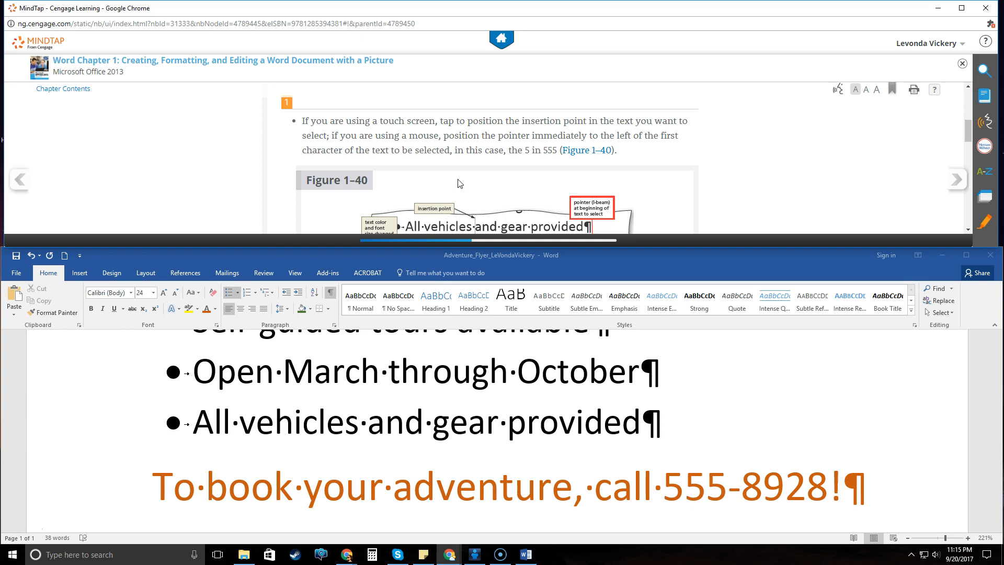
scroll(458, 183, down, 1)
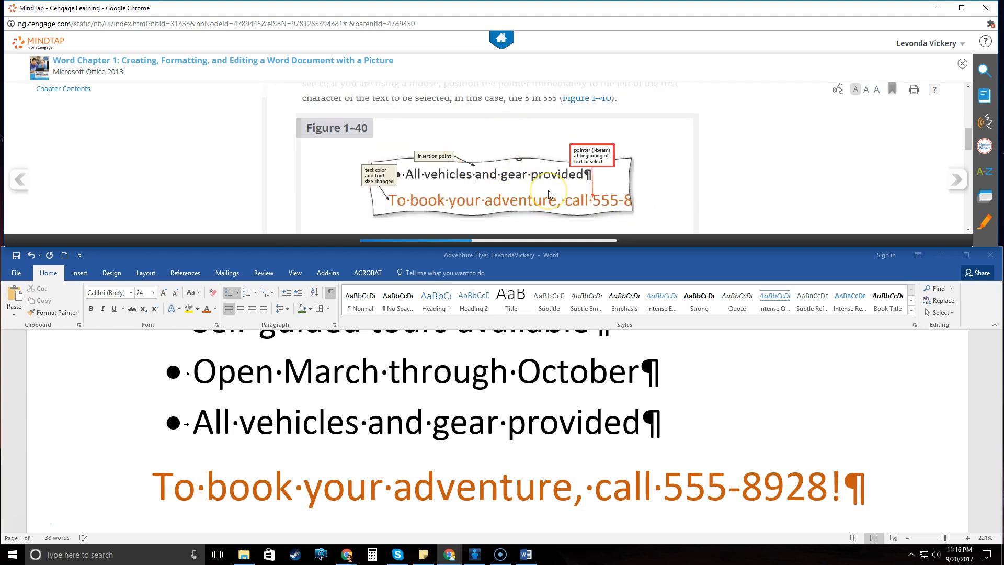
scroll(548, 192, down, 5)
scroll(548, 194, down, 2)
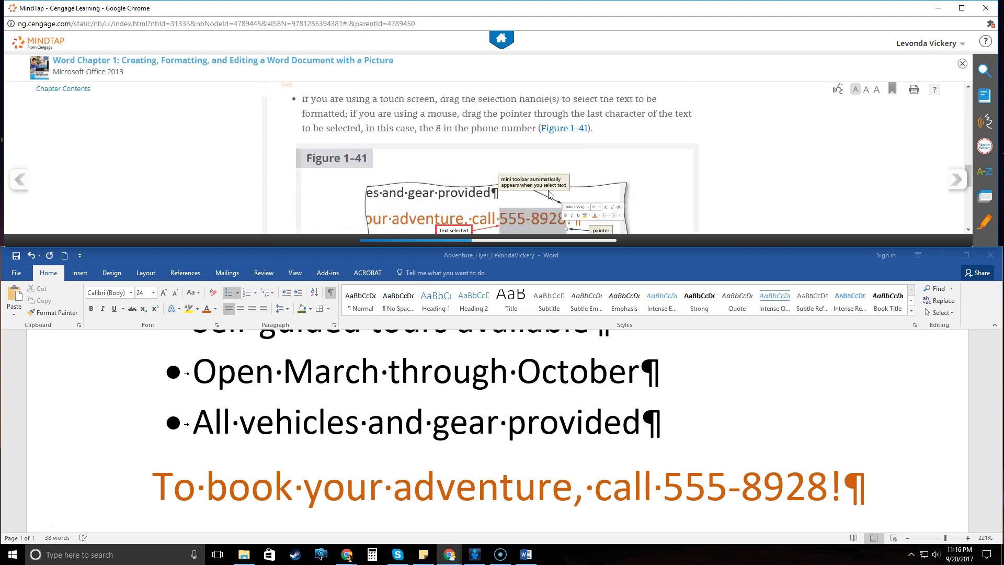
click(668, 488)
drag(667, 488, 787, 490)
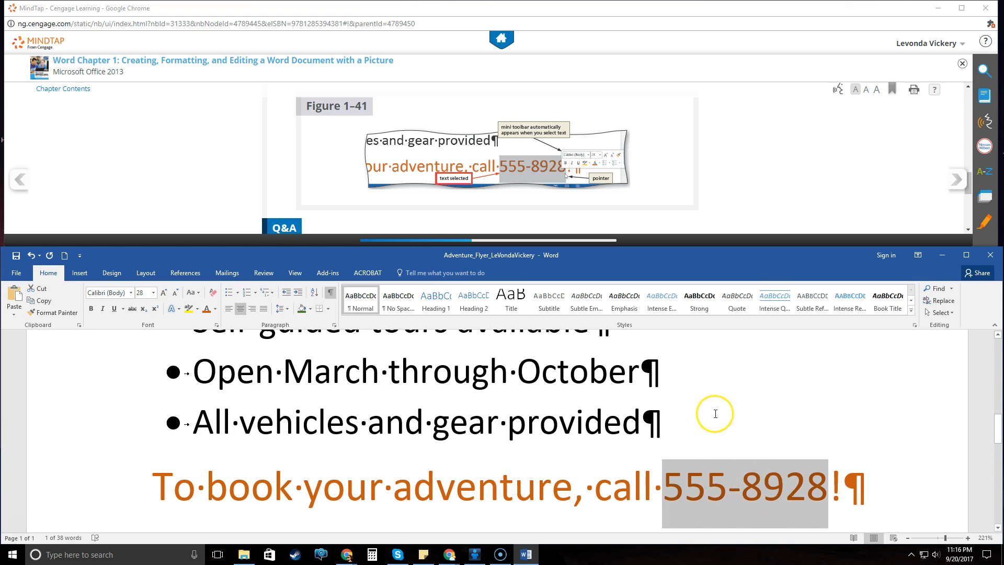
Advance the textbook to "To Underline Text", underline the selected phone number in the flyer, and compare it with the textbook figure
scroll(514, 187, down, 5)
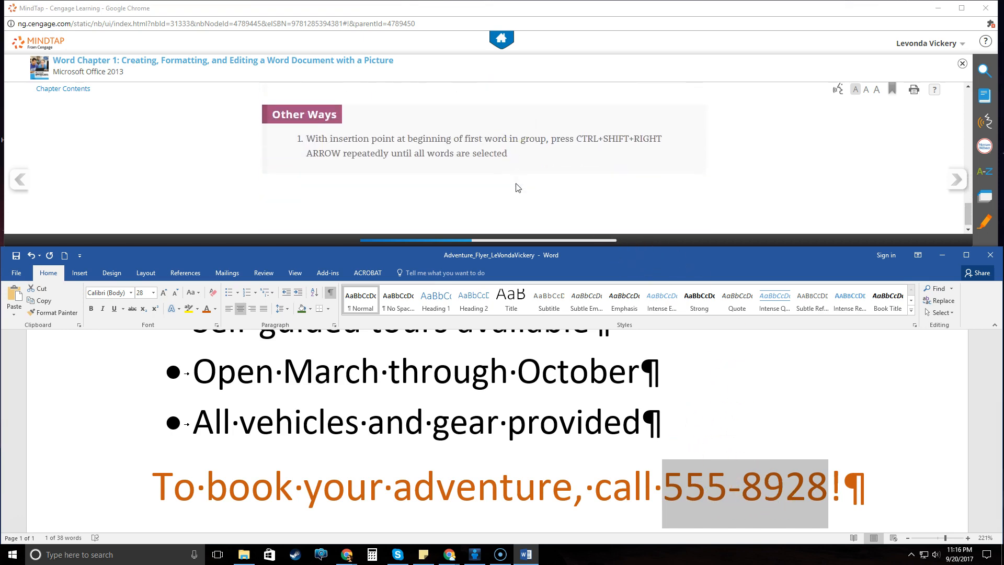
click(950, 178)
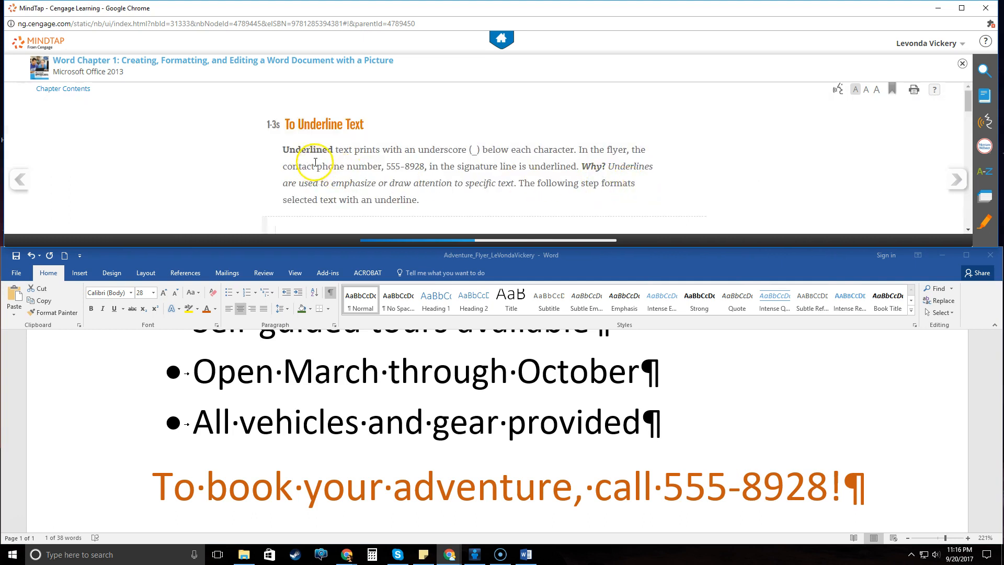
scroll(569, 176, down, 10)
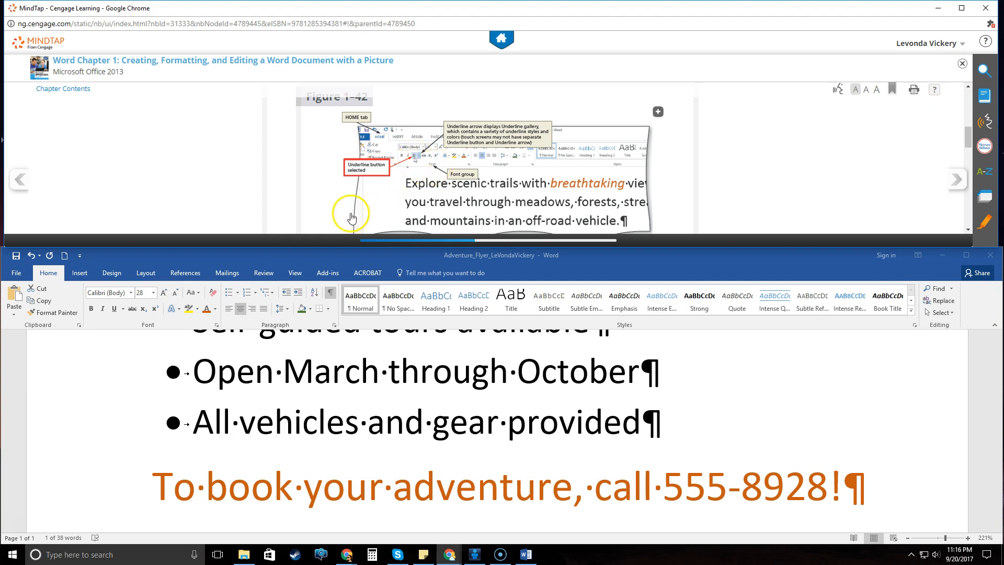
click(298, 256)
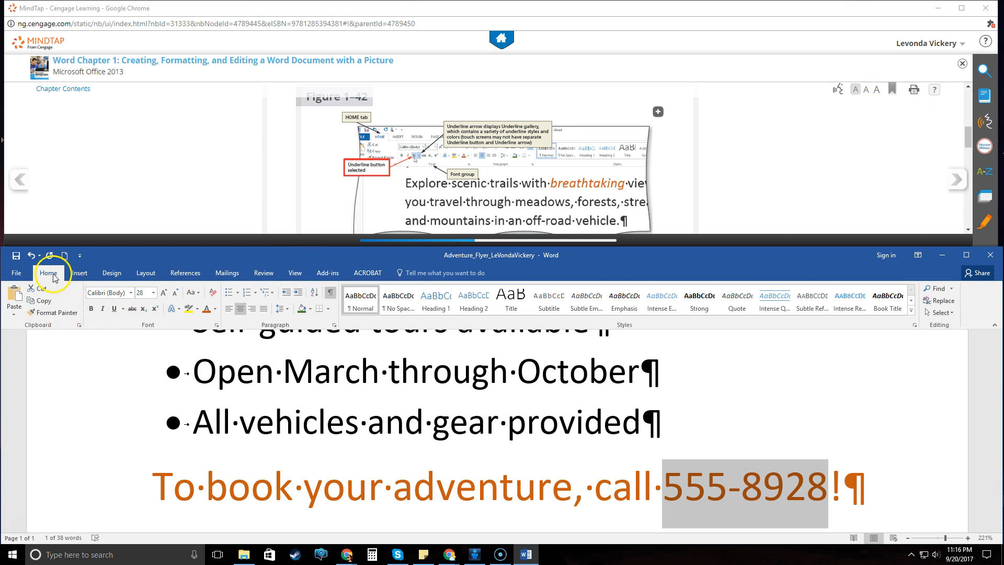
click(116, 311)
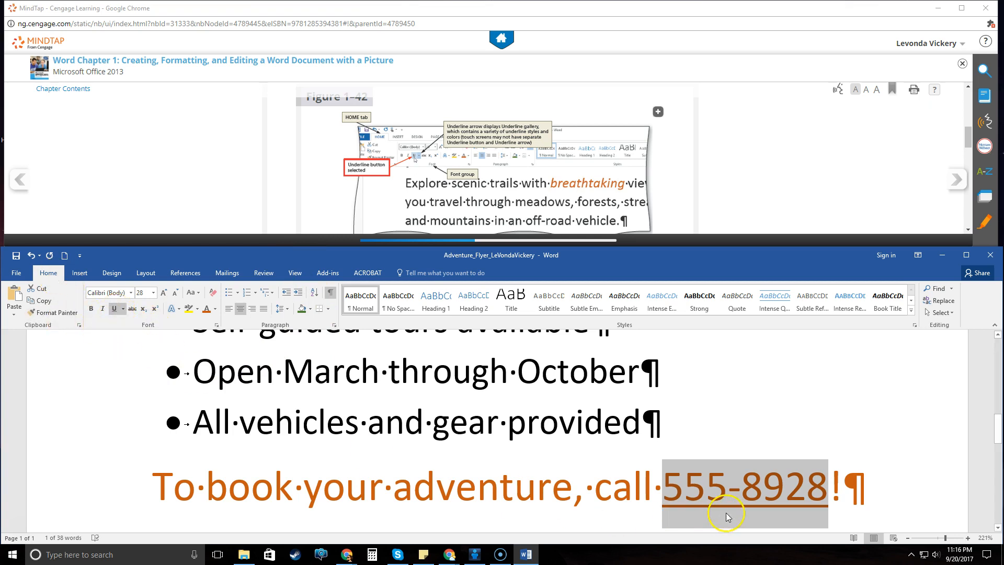
scroll(601, 198, down, 5)
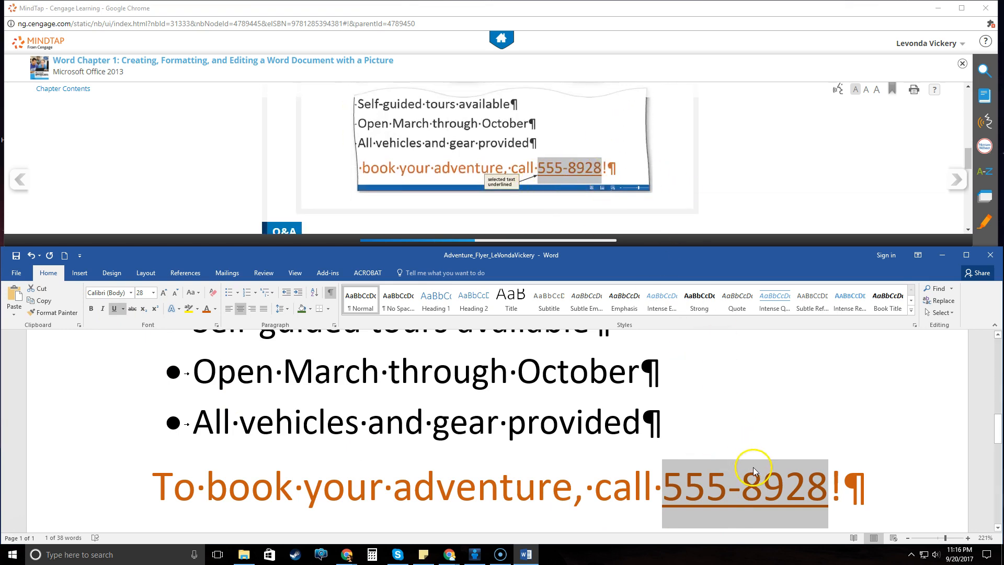
scroll(725, 185, down, 6)
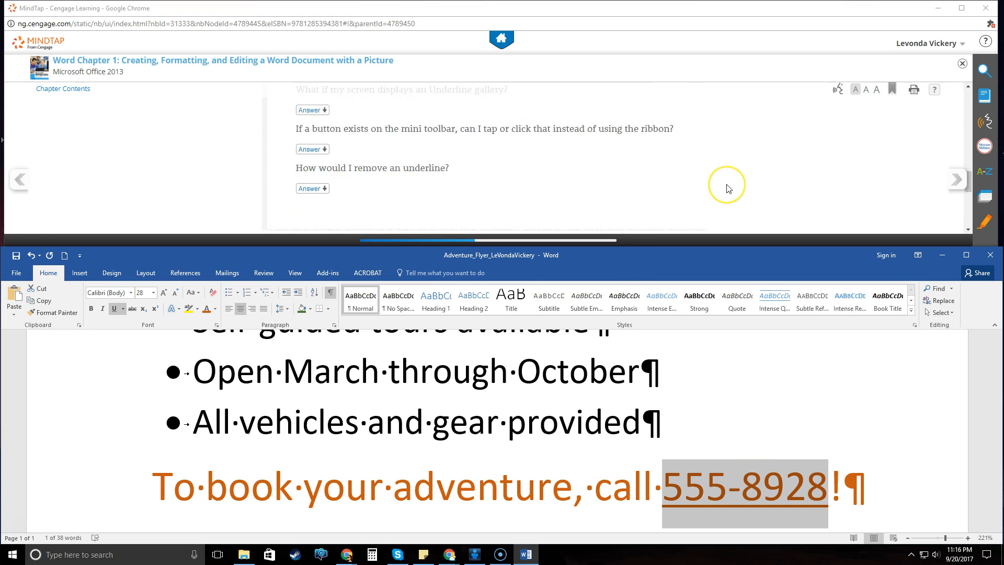
Advance the textbook to "To Bold Text" and read step 1 on selecting the text to format
scroll(728, 188, down, 3)
click(955, 180)
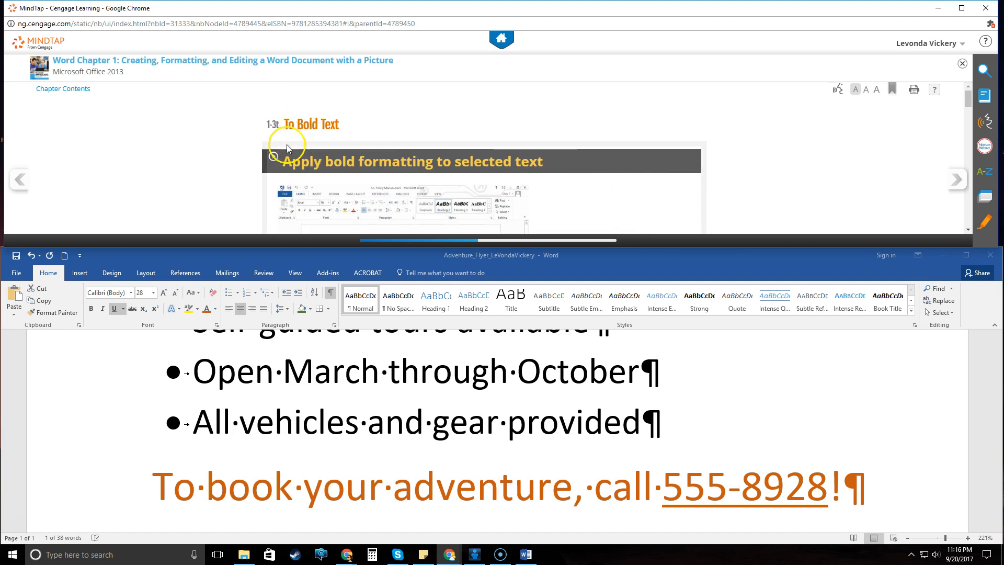
scroll(251, 165, down, 5)
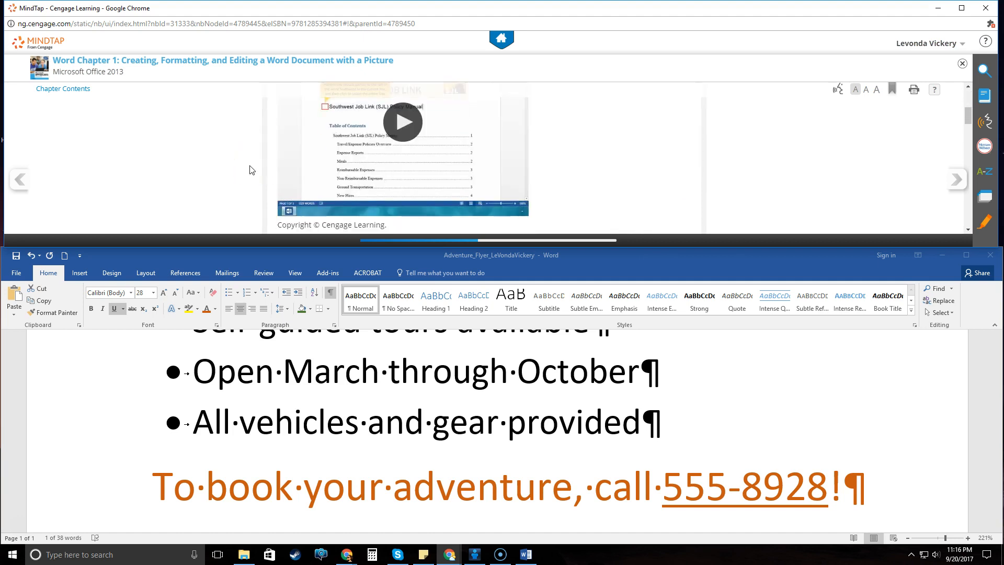
scroll(251, 170, down, 5)
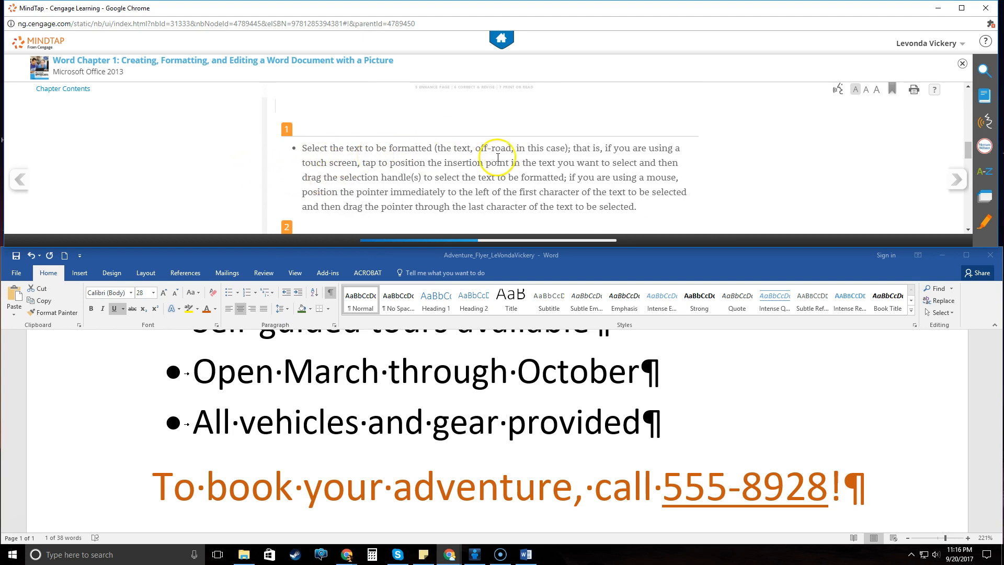
Bold the word "off-road" in the flyer's opening paragraph following textbook step 2, and deselect the text
scroll(637, 403, up, 5)
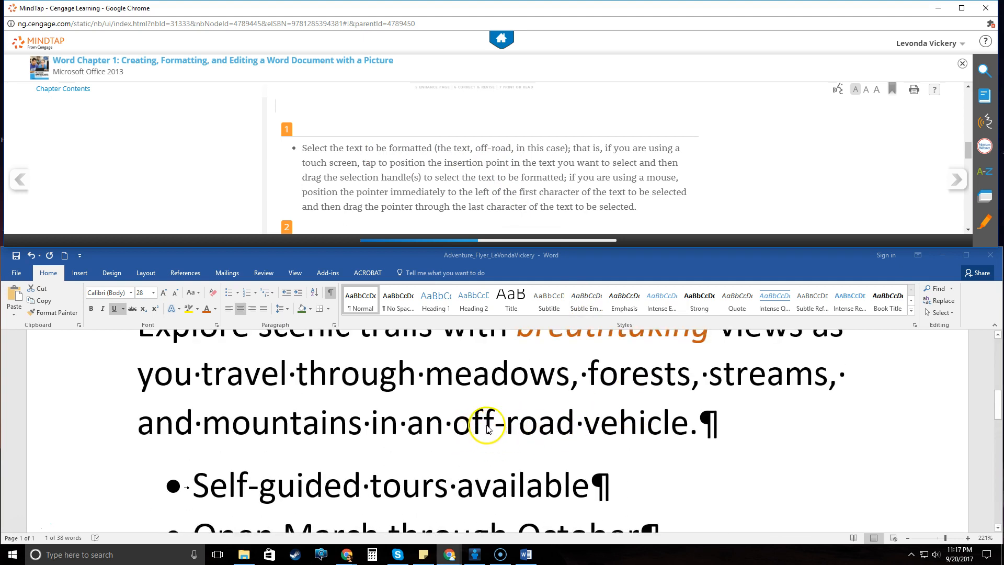
click(460, 425)
drag(450, 426, 573, 424)
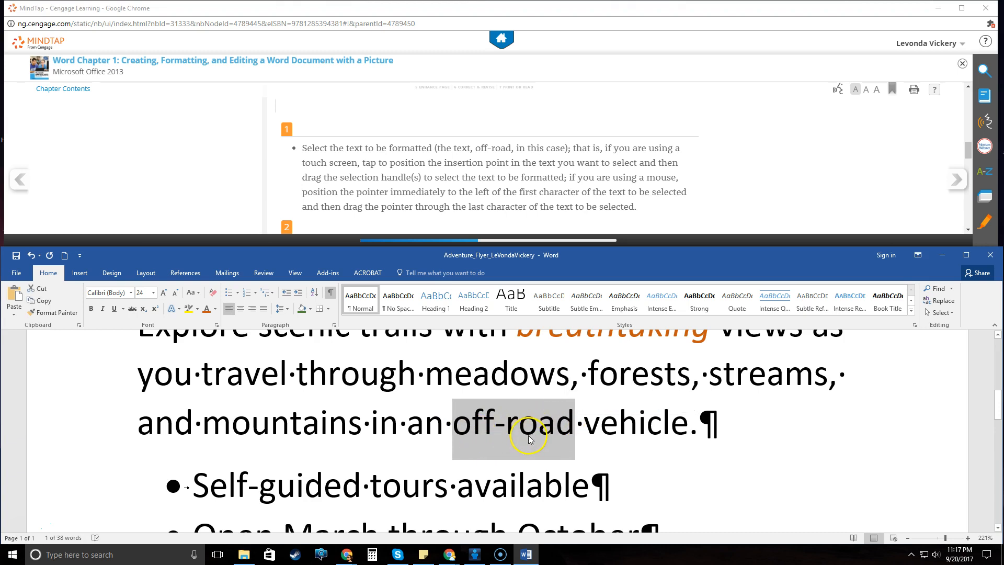
scroll(510, 182, down, 3)
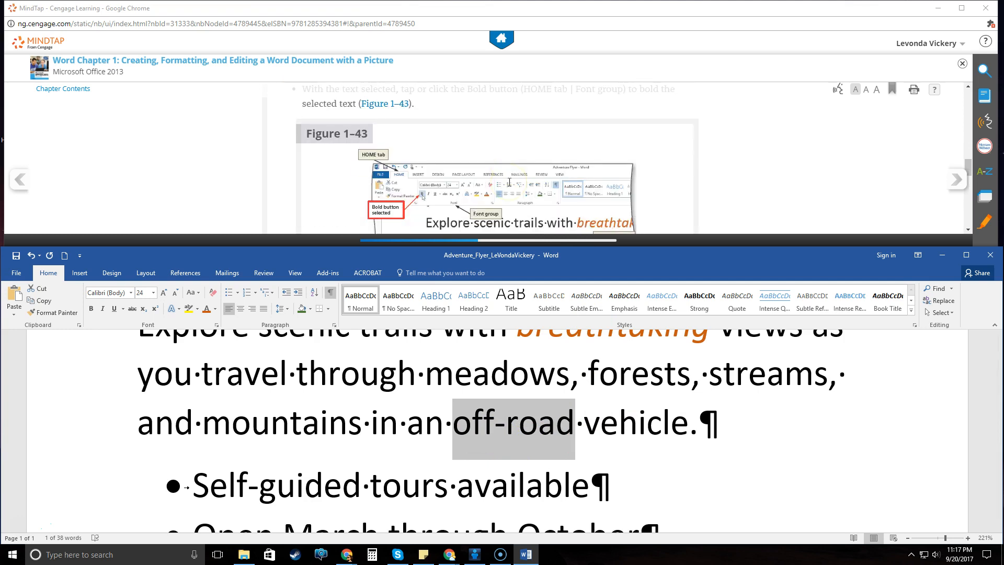
scroll(509, 182, down, 1)
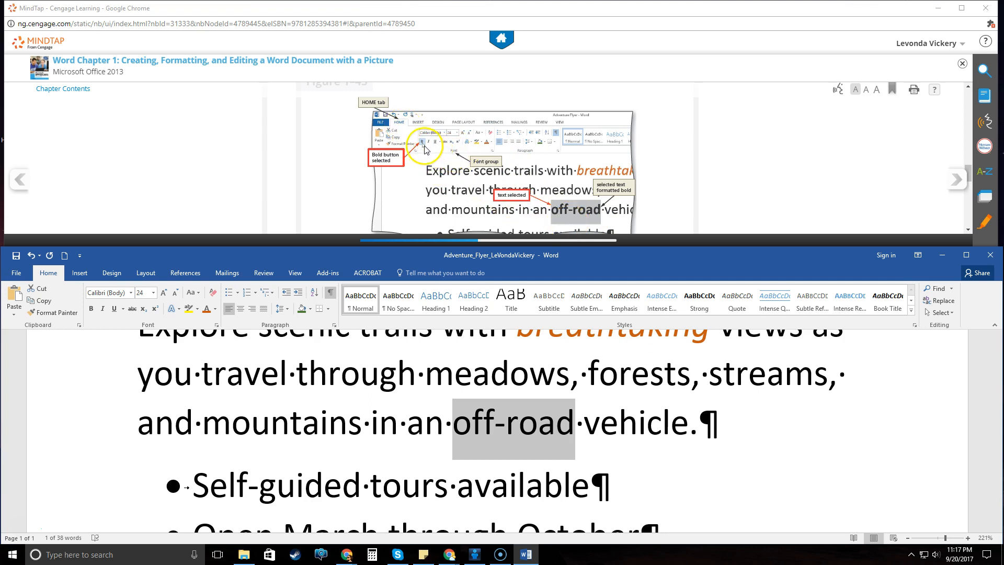
click(91, 309)
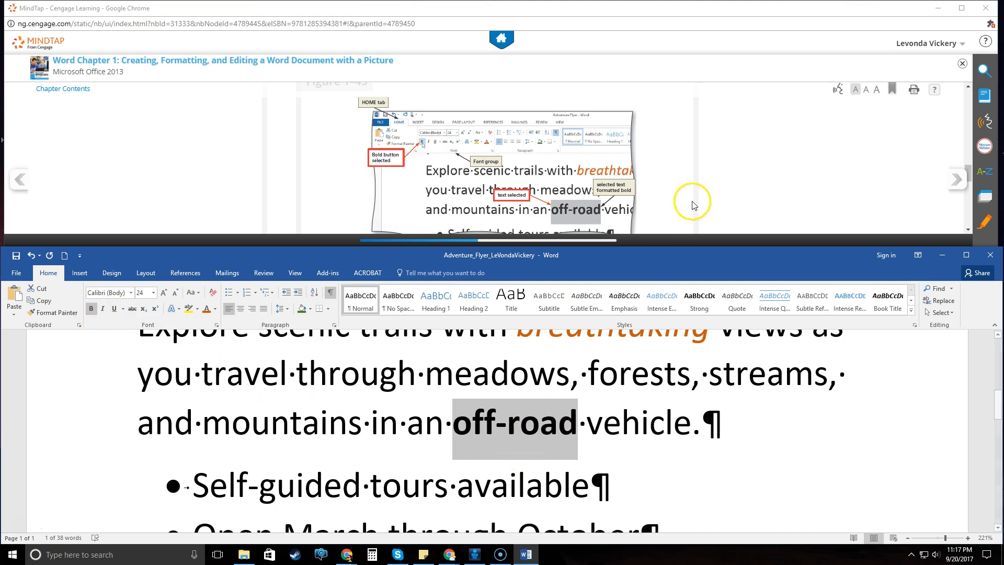
scroll(685, 157, down, 2)
scroll(685, 157, down, 2)
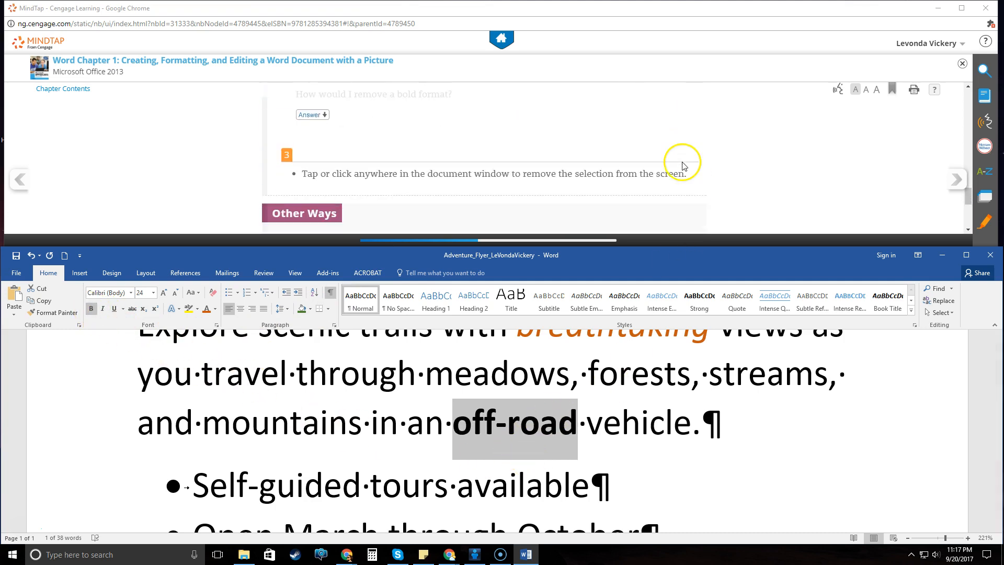
click(703, 421)
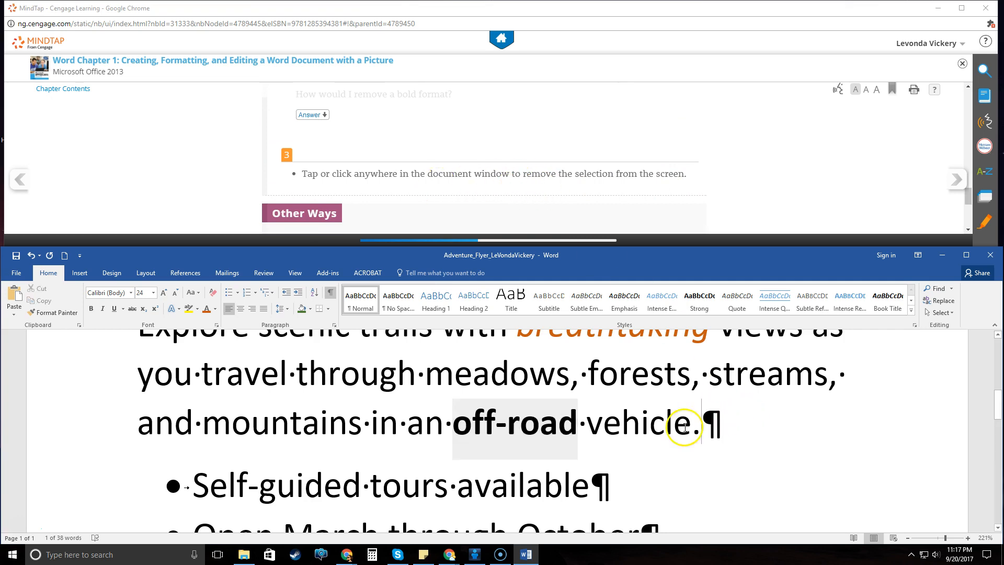
Advance the textbook to "To Zoom One Page" and zoom the flyer to display one entire page
click(957, 186)
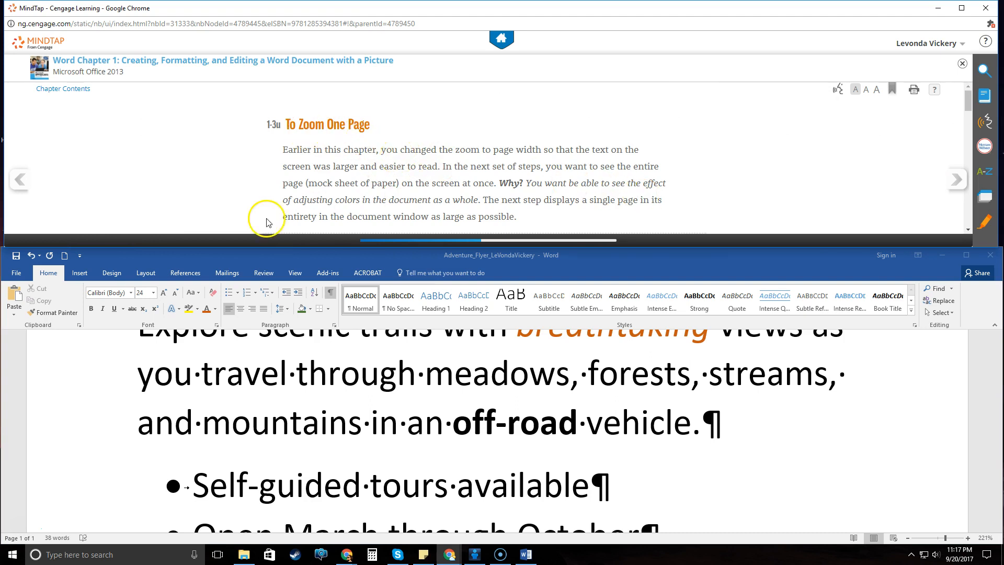
scroll(356, 177, down, 3)
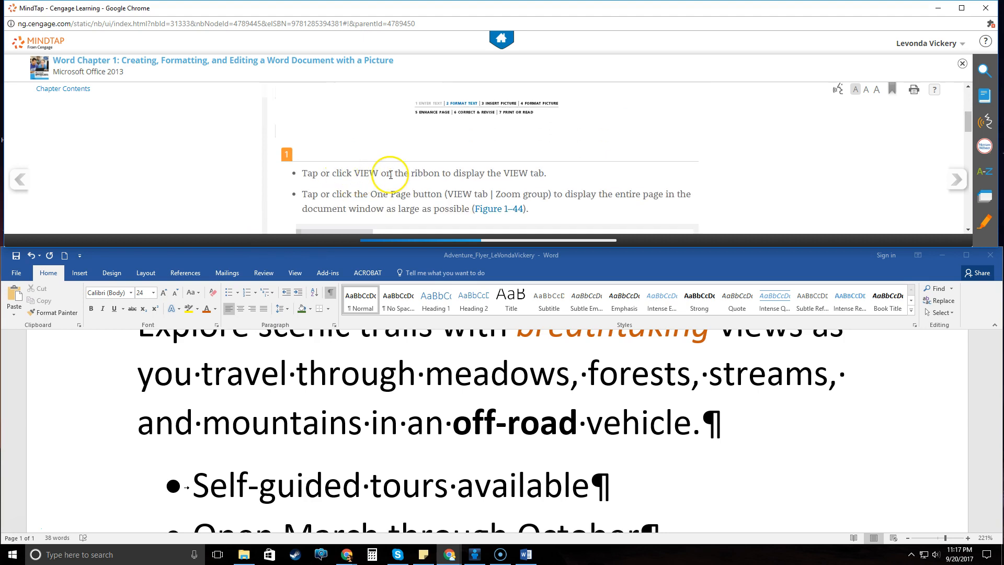
scroll(405, 179, down, 1)
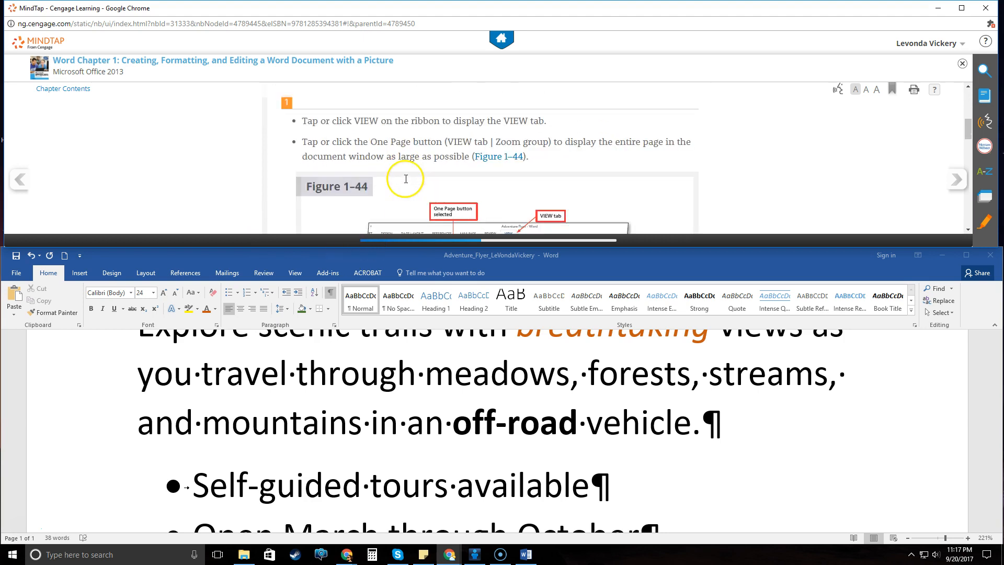
scroll(406, 182, down, 1)
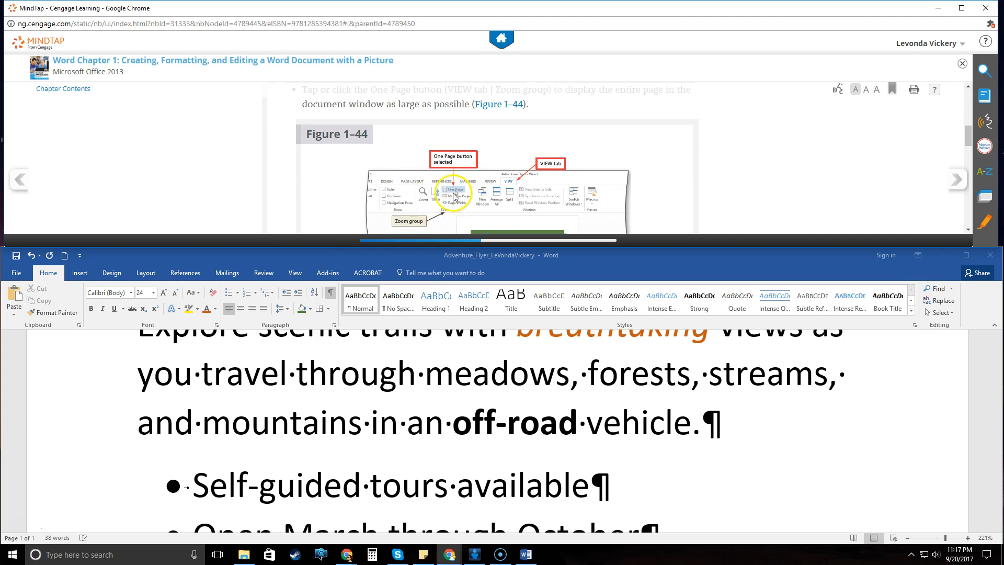
click(295, 272)
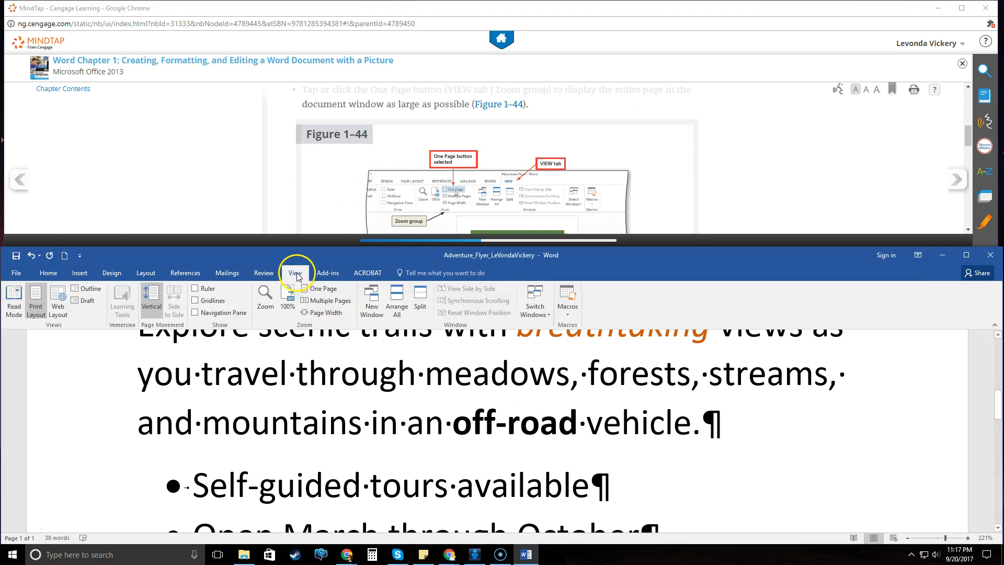
click(320, 291)
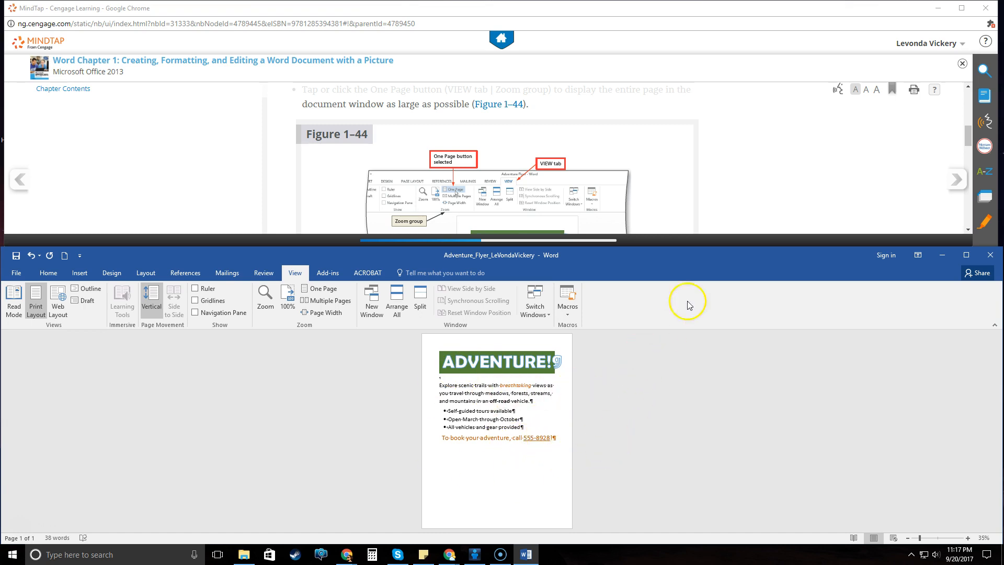
Advance the textbook to "To Change Theme Colors" and read step 1
scroll(711, 162, down, 6)
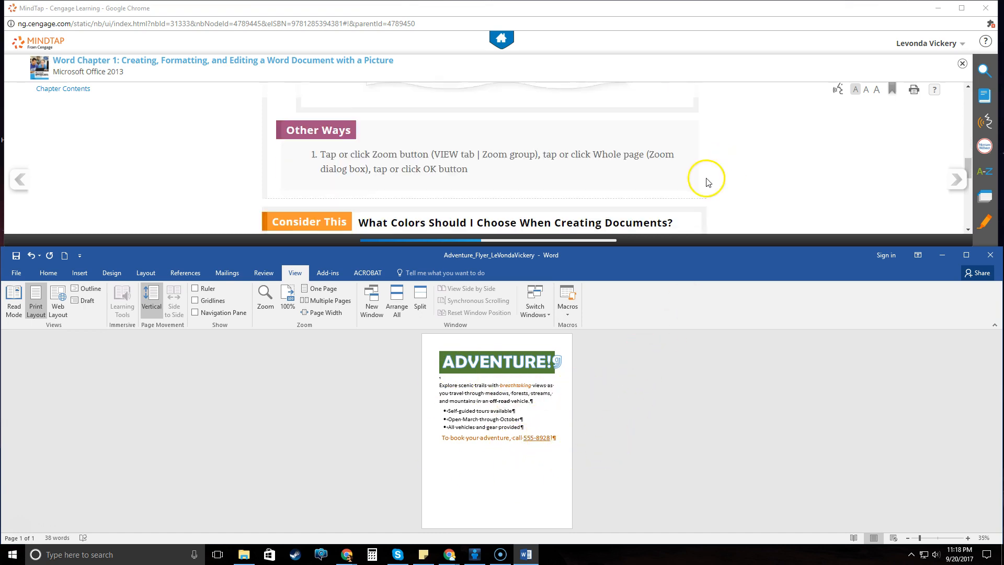
scroll(753, 156, down, 5)
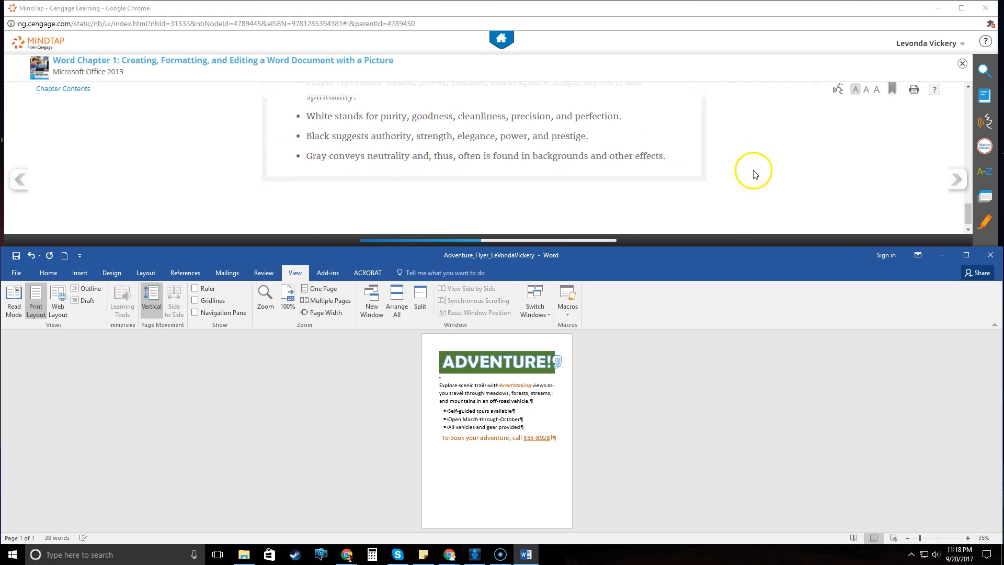
click(953, 180)
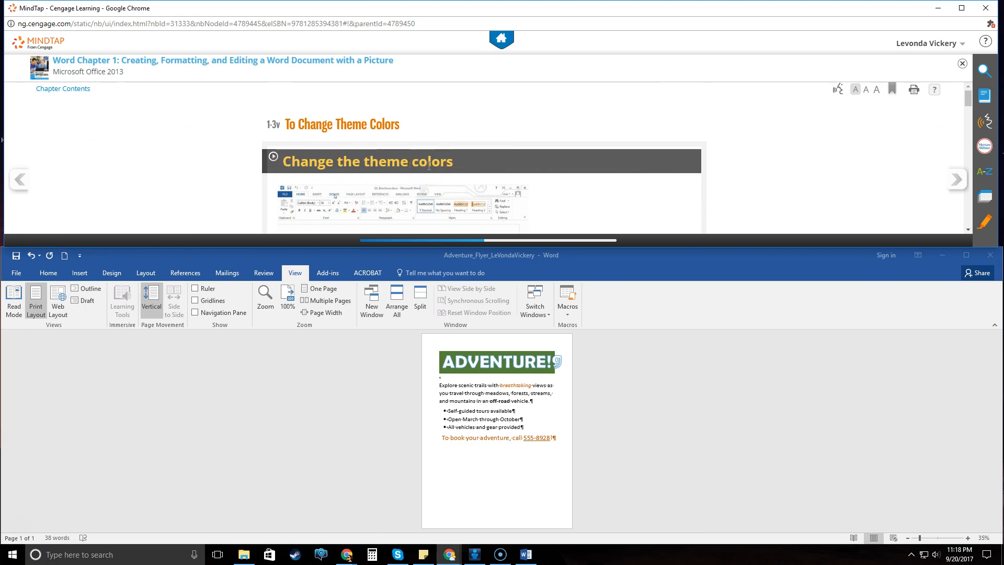
scroll(566, 168, down, 5)
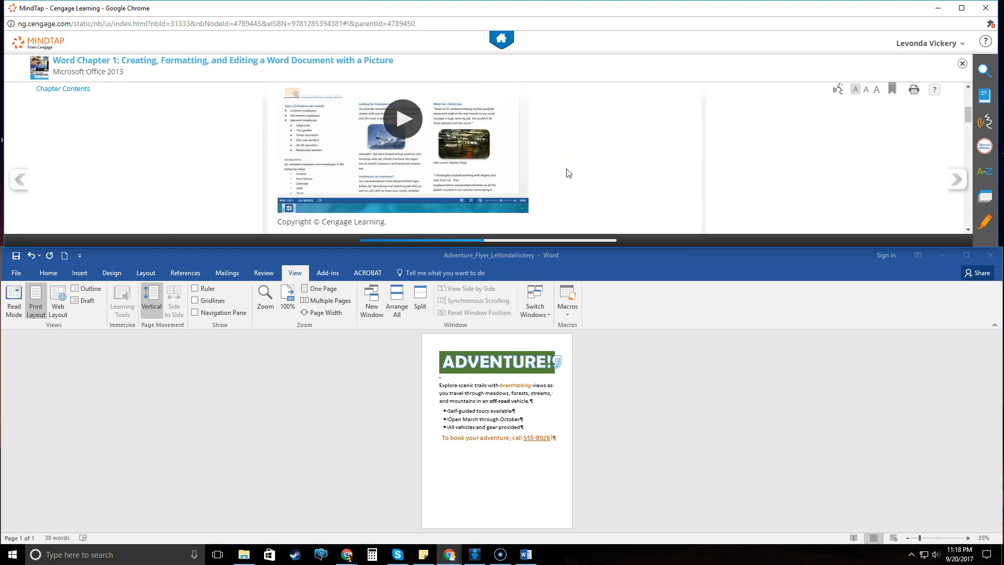
scroll(569, 173, down, 10)
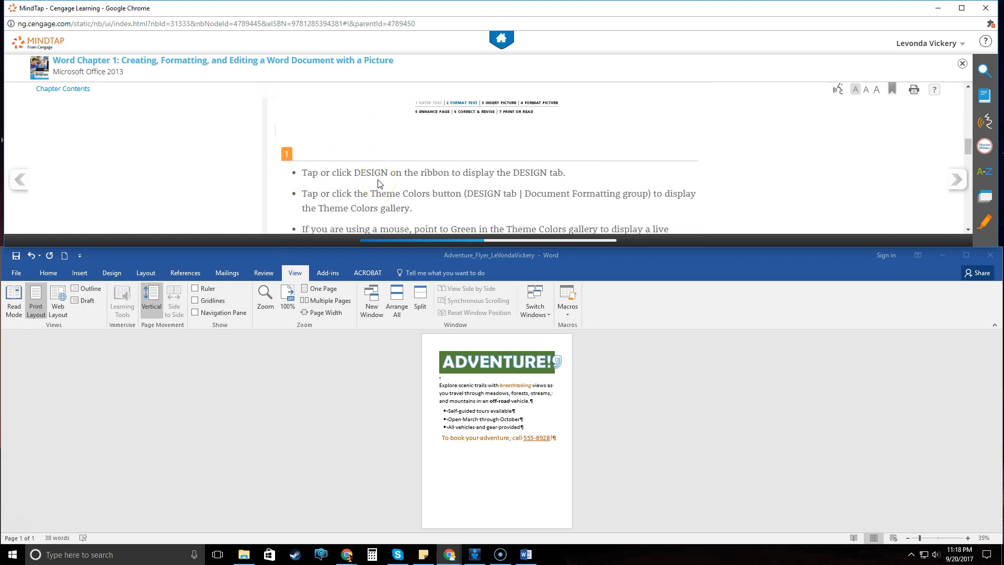
Change the flyer's theme colors to the Green color scheme, as shown in textbook Figure 1–45
click(111, 273)
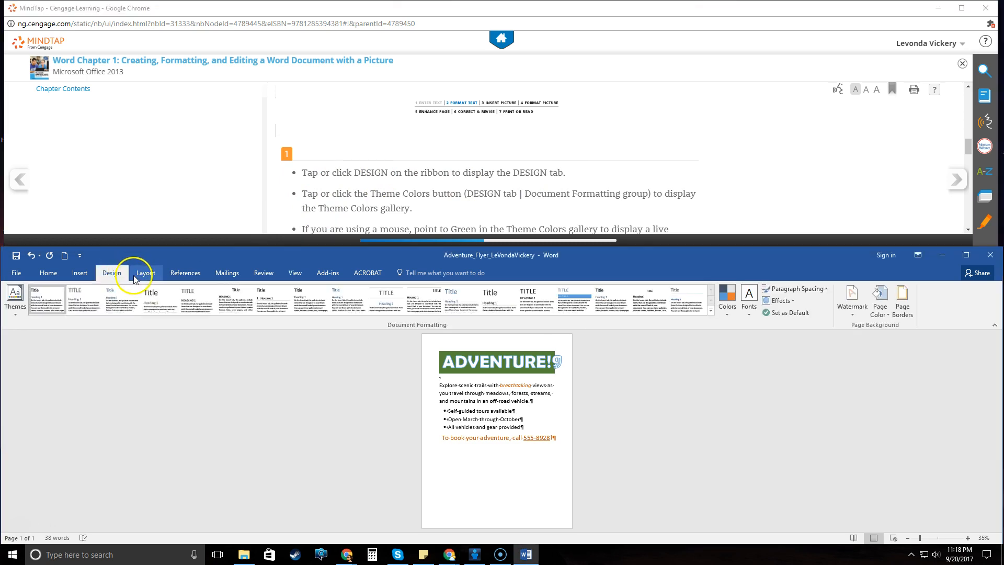
click(728, 321)
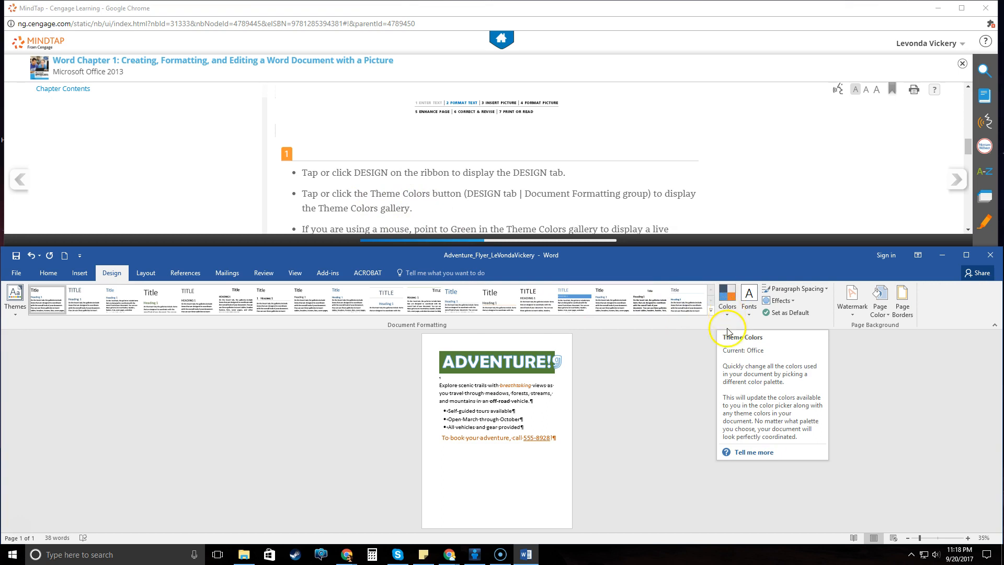
click(731, 317)
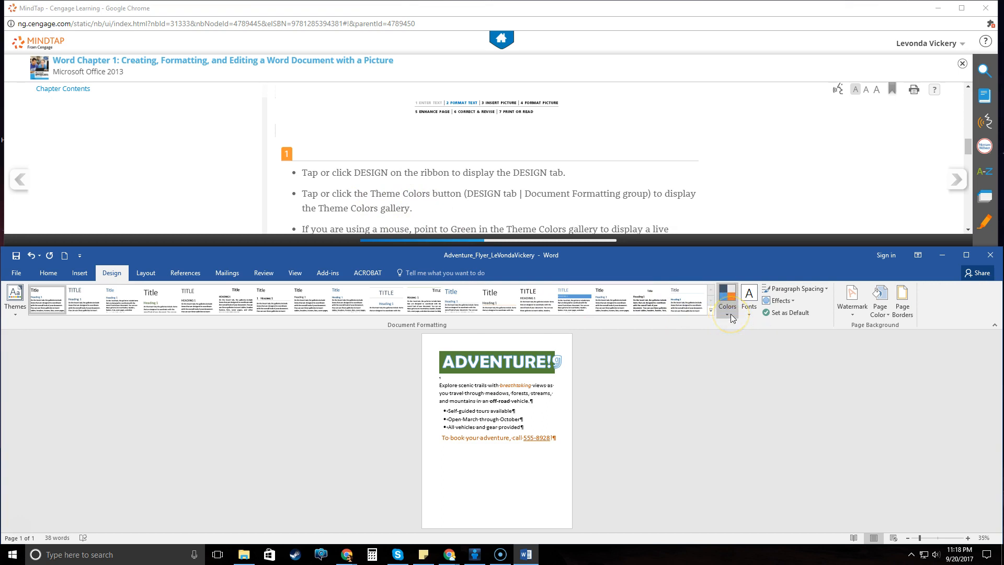
click(578, 195)
scroll(579, 193, down, 3)
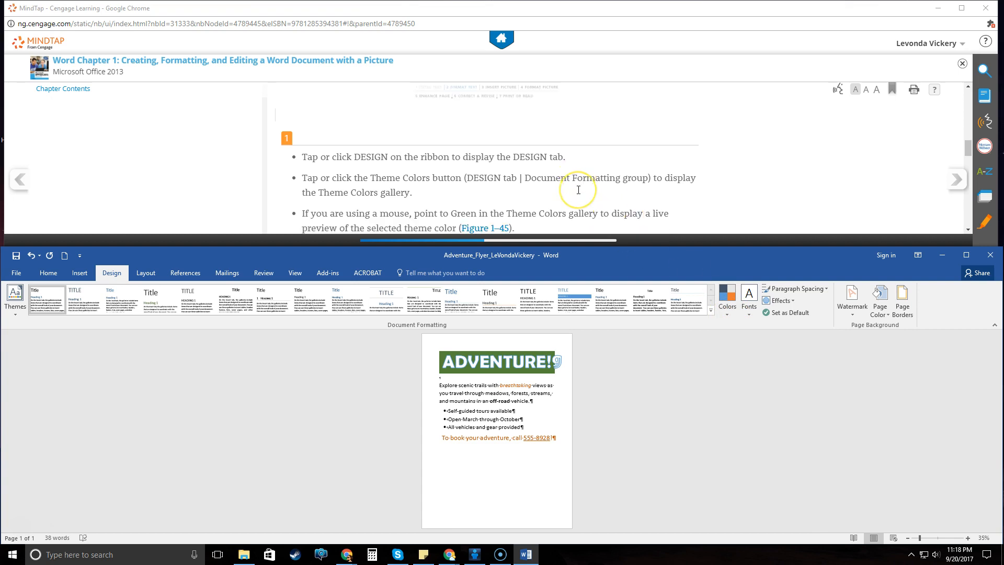
scroll(578, 192, down, 2)
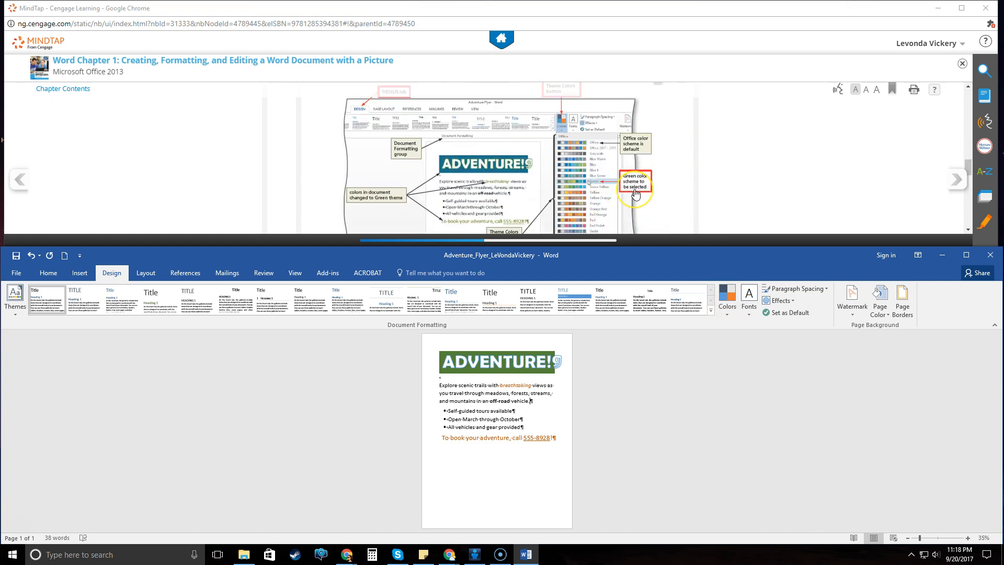
click(727, 312)
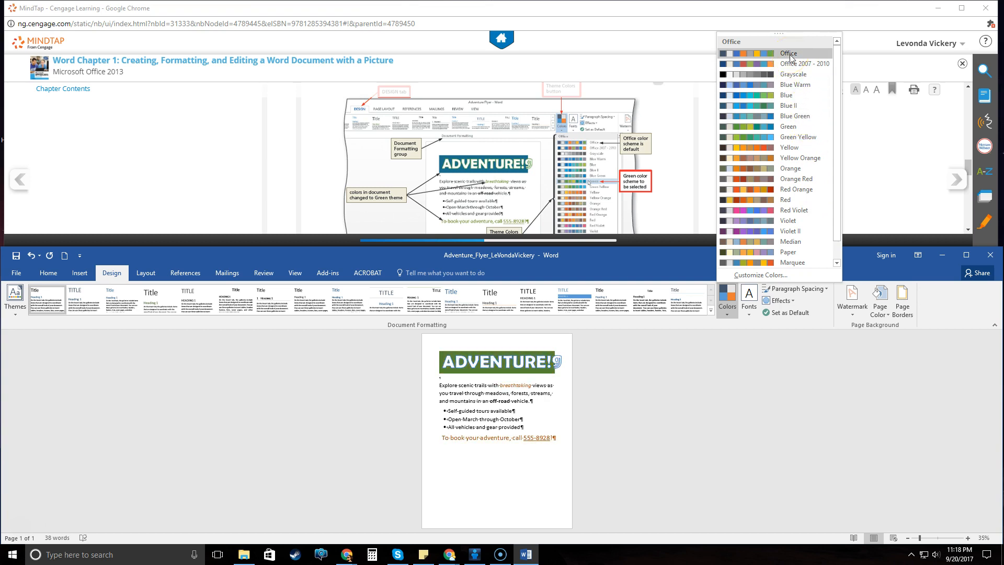
click(798, 128)
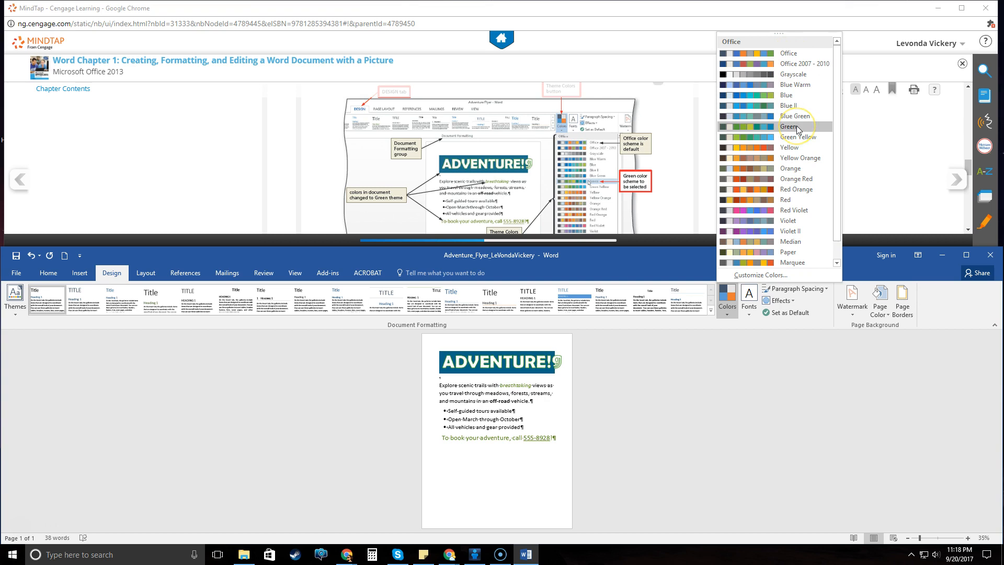
click(471, 415)
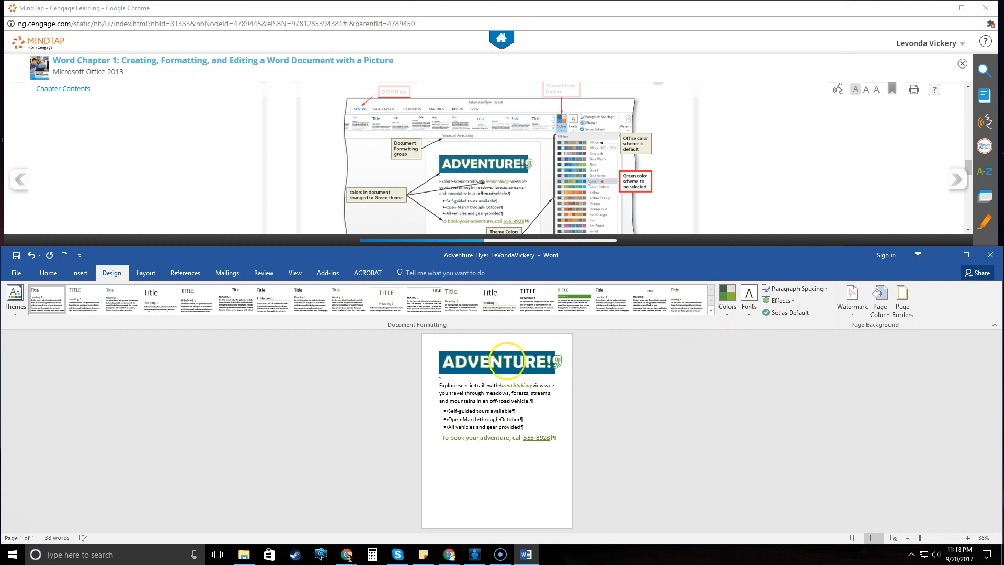
Advance the textbook to "To Zoom Page Width" and zoom the flyer to page width
scroll(906, 175, down, 8)
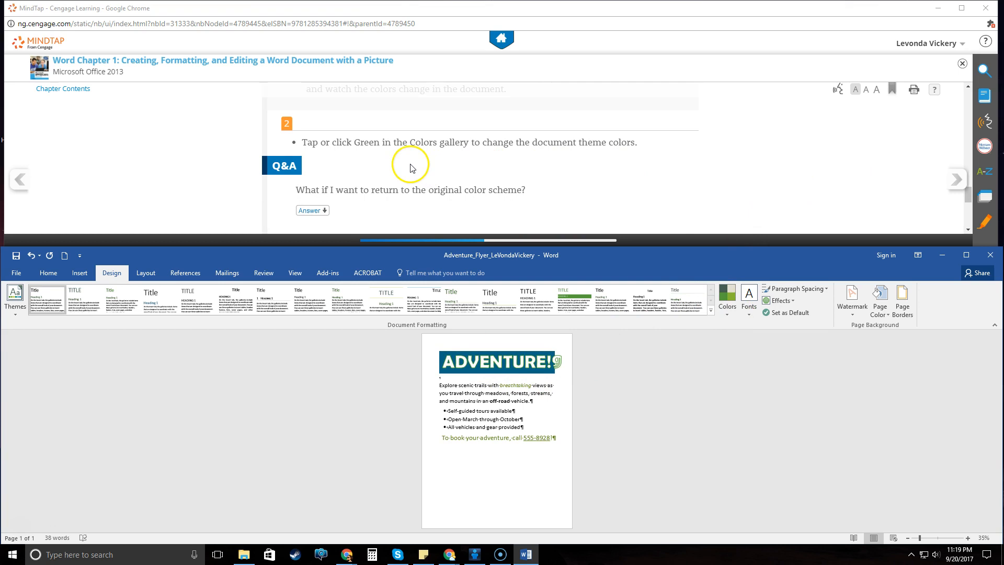
scroll(668, 162, down, 3)
scroll(709, 172, down, 1)
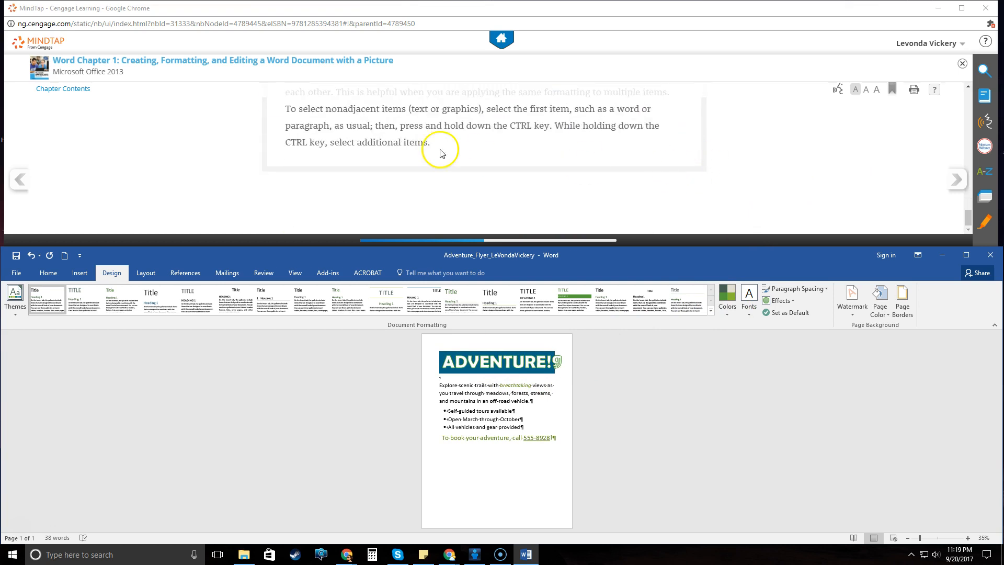
click(958, 182)
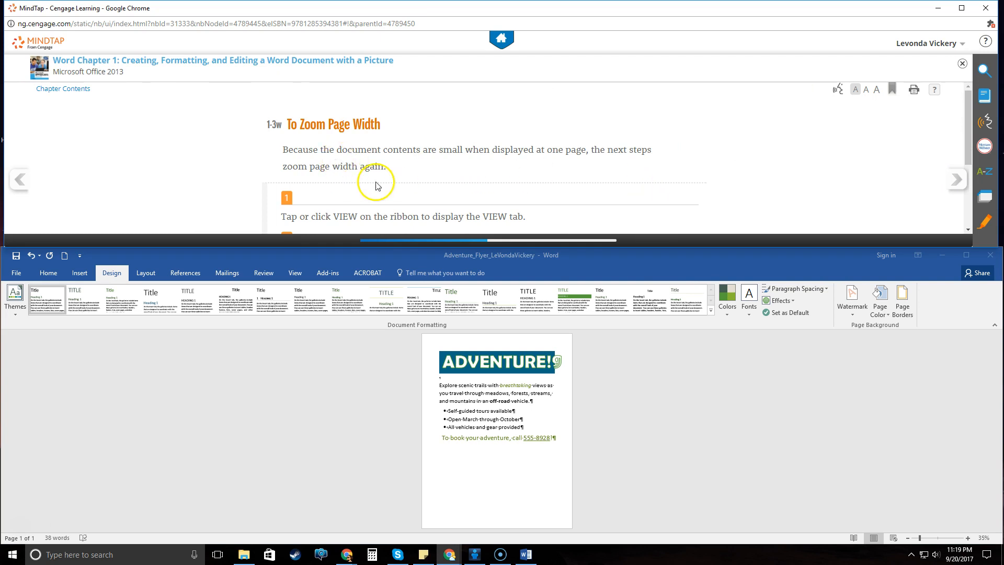
click(295, 271)
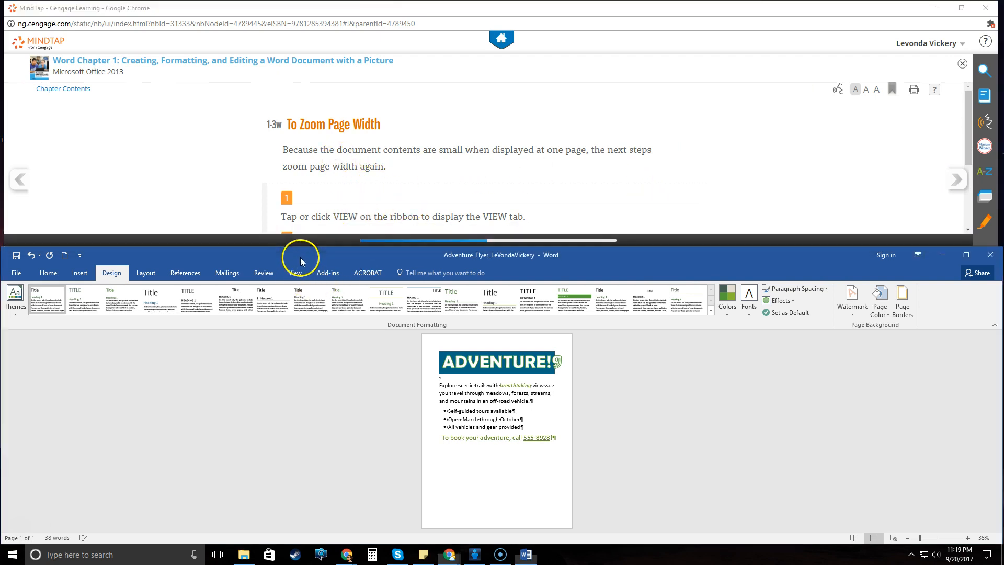
scroll(449, 187, down, 2)
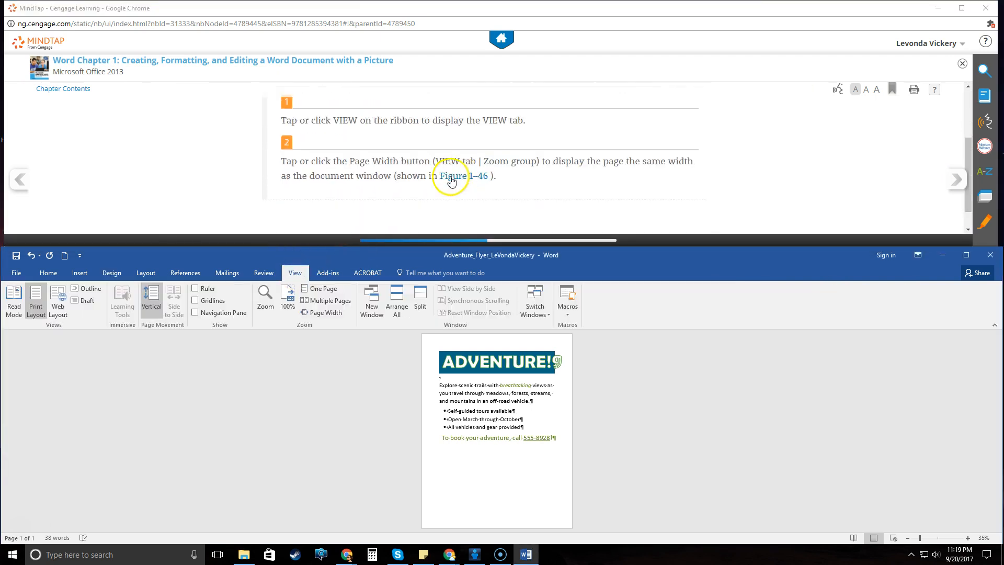
click(322, 313)
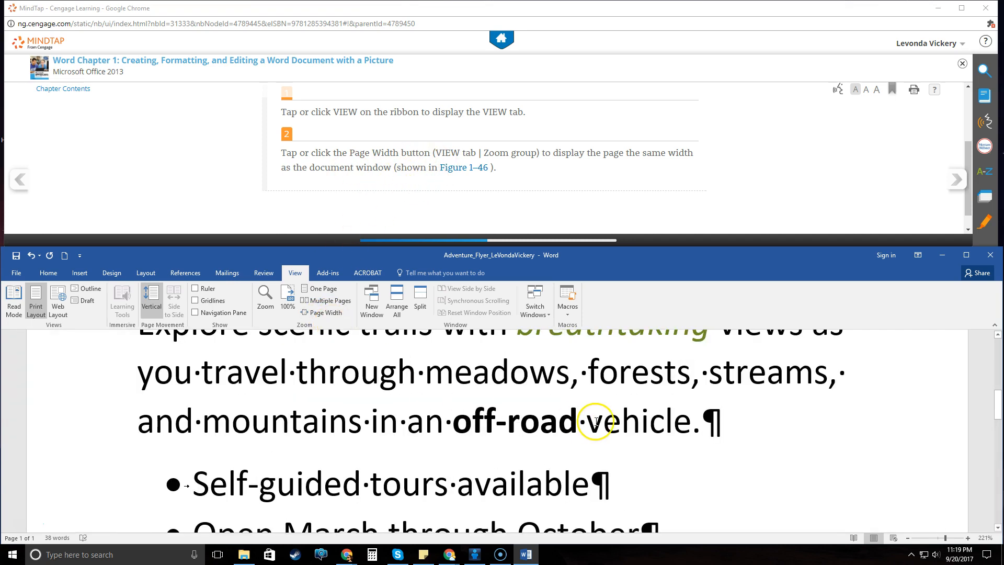
Advance the textbook to "Selecting Text" and read Table 1–3 on techniques for selecting text
scroll(596, 421, up, 2)
scroll(594, 168, down, 1)
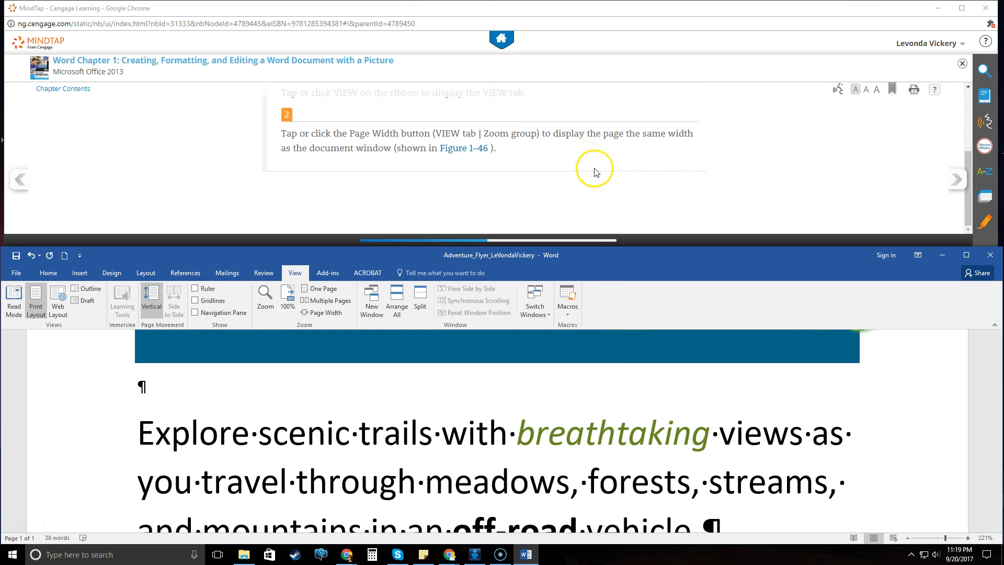
click(956, 180)
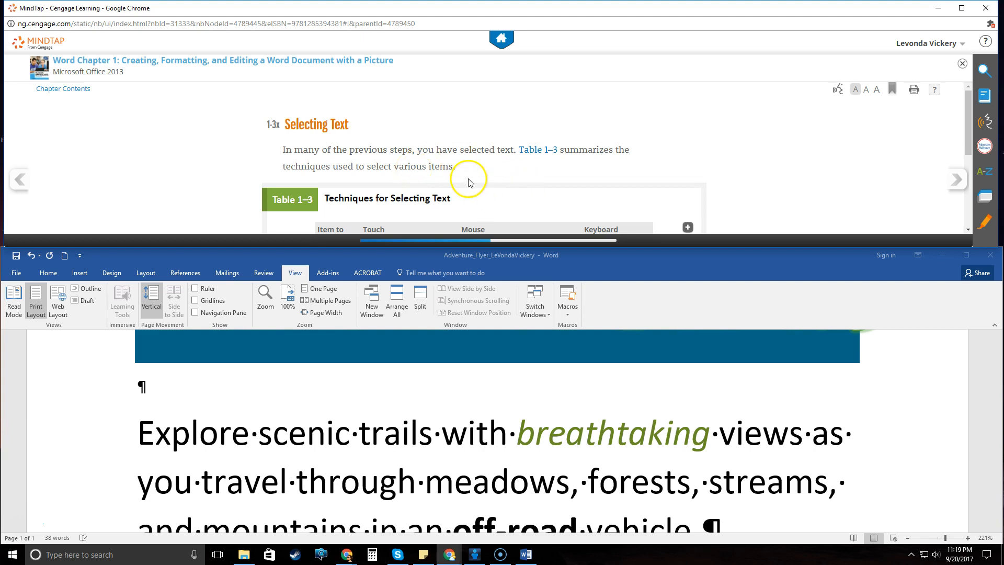
scroll(469, 186, down, 2)
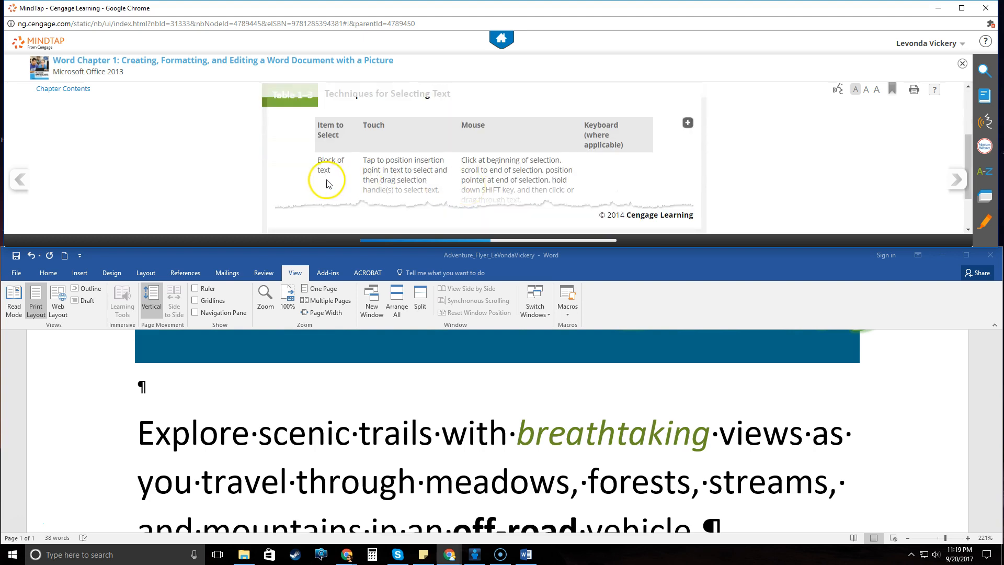
scroll(427, 179, down, 1)
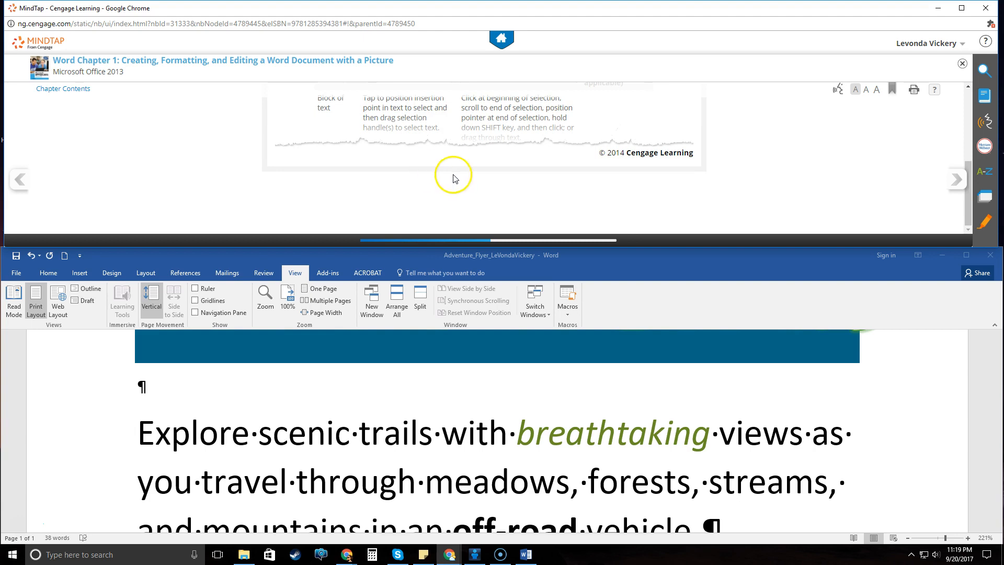
scroll(453, 177, up, 3)
Advance the textbook to "To Save an Existing Document with the Same File Name" and save the flyer under its existing name
click(960, 181)
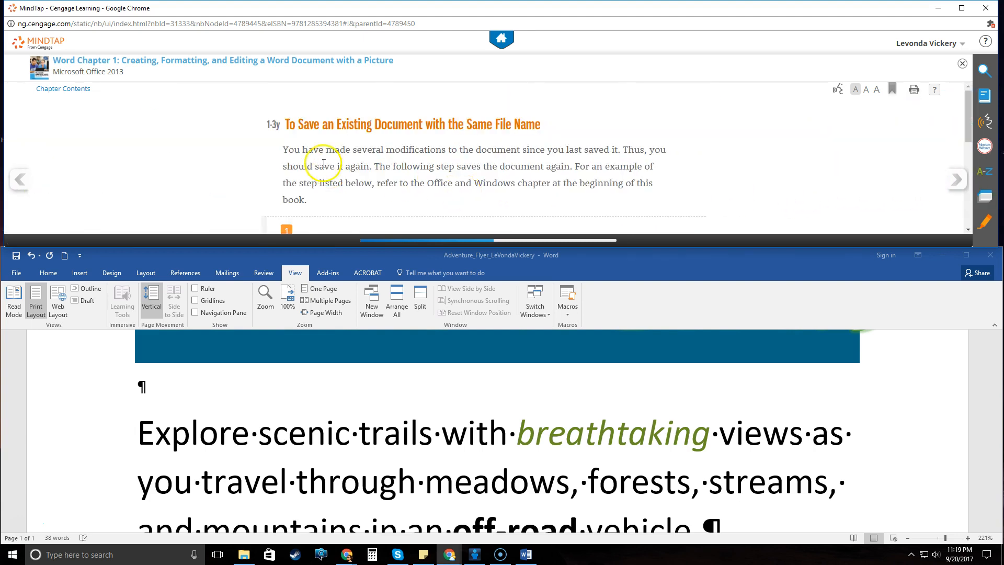
scroll(366, 177, down, 2)
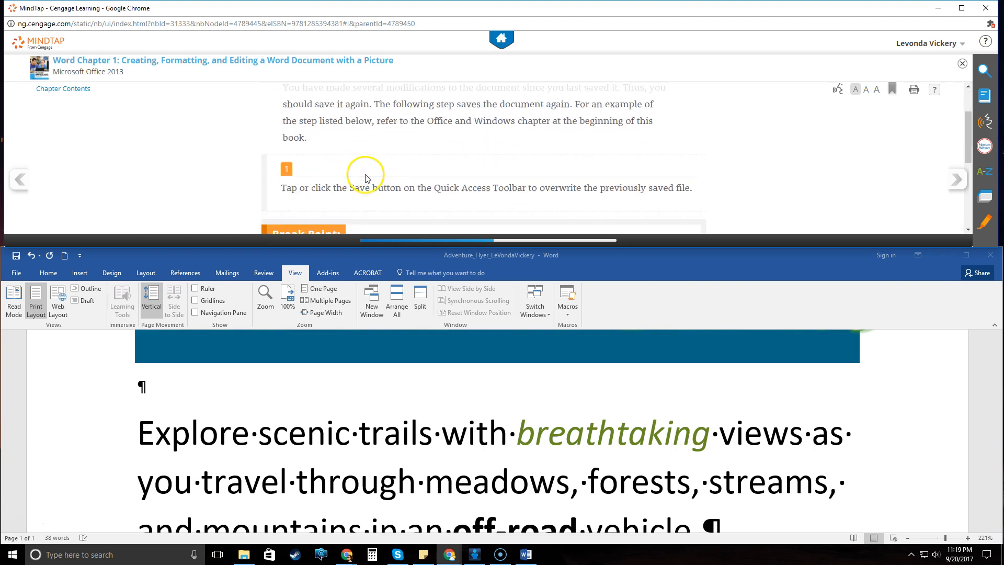
click(17, 256)
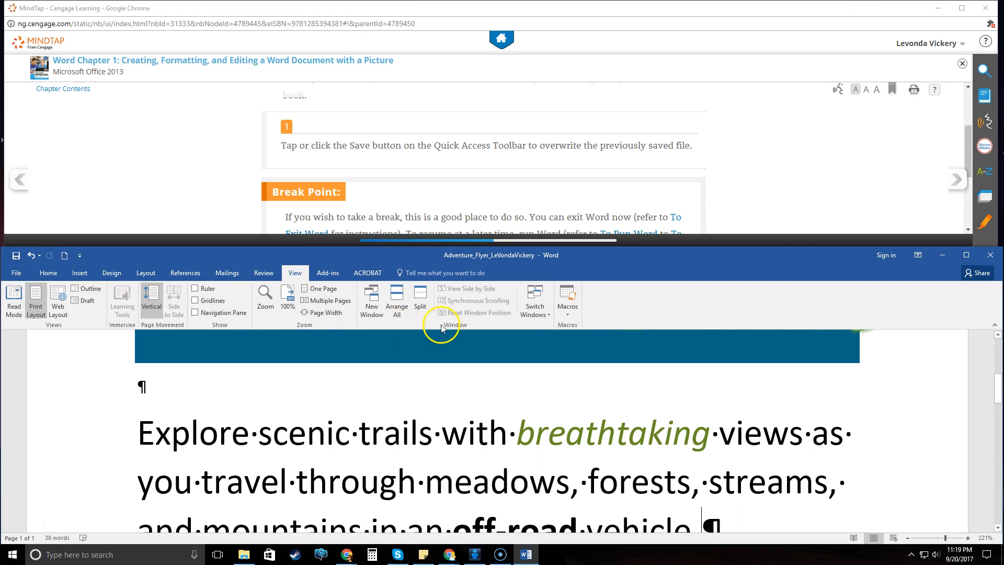
Advance the textbook to "Inserting and Formatting a Picture in a Word Document" and read its task list and Consider This box
scroll(682, 177, down, 3)
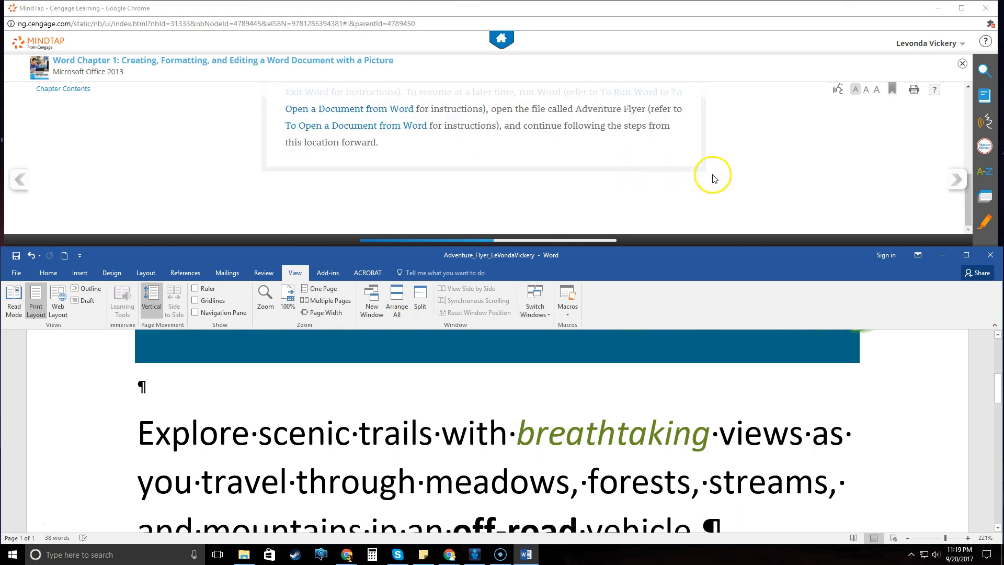
click(954, 180)
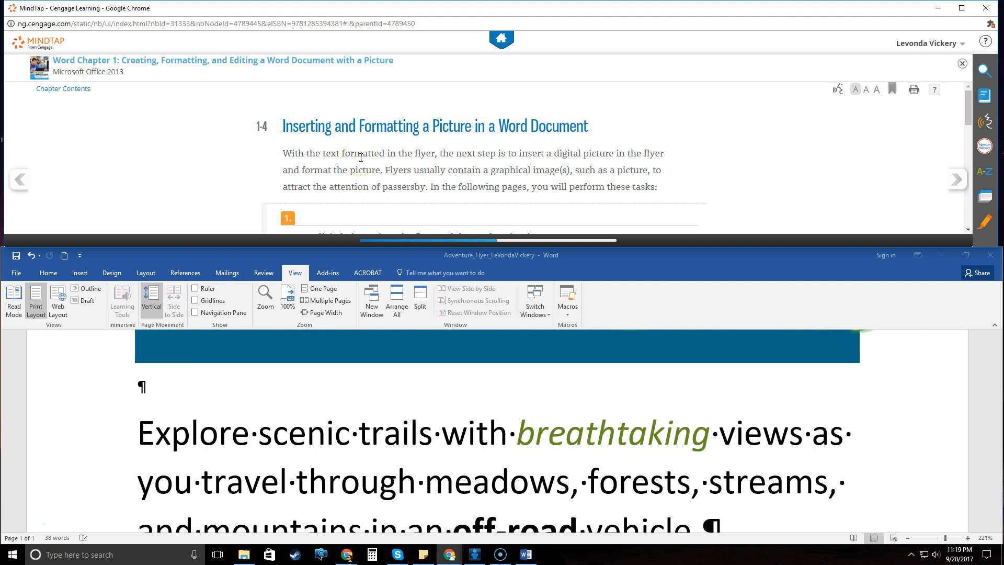
scroll(478, 157, down, 2)
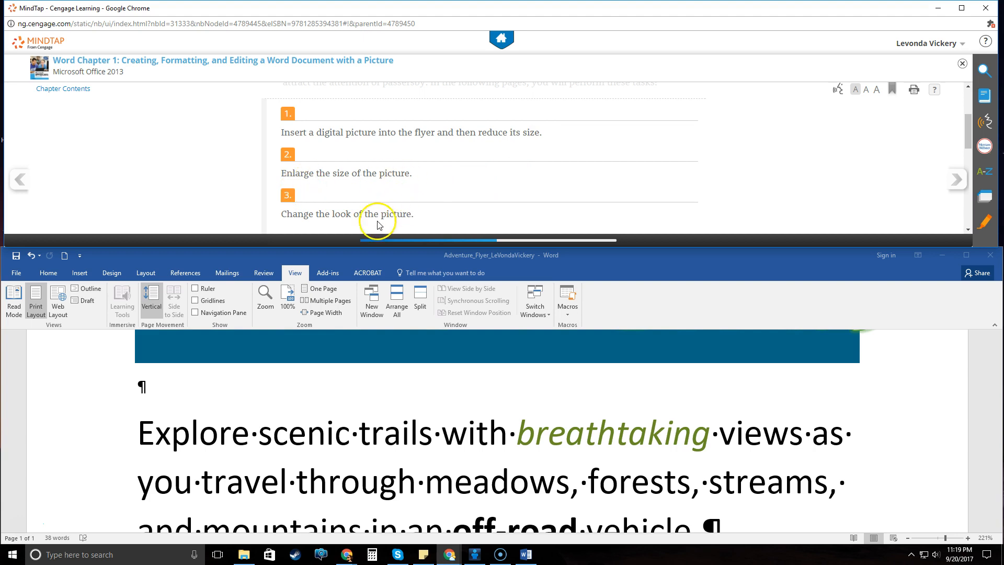
scroll(475, 193, down, 3)
scroll(475, 195, down, 5)
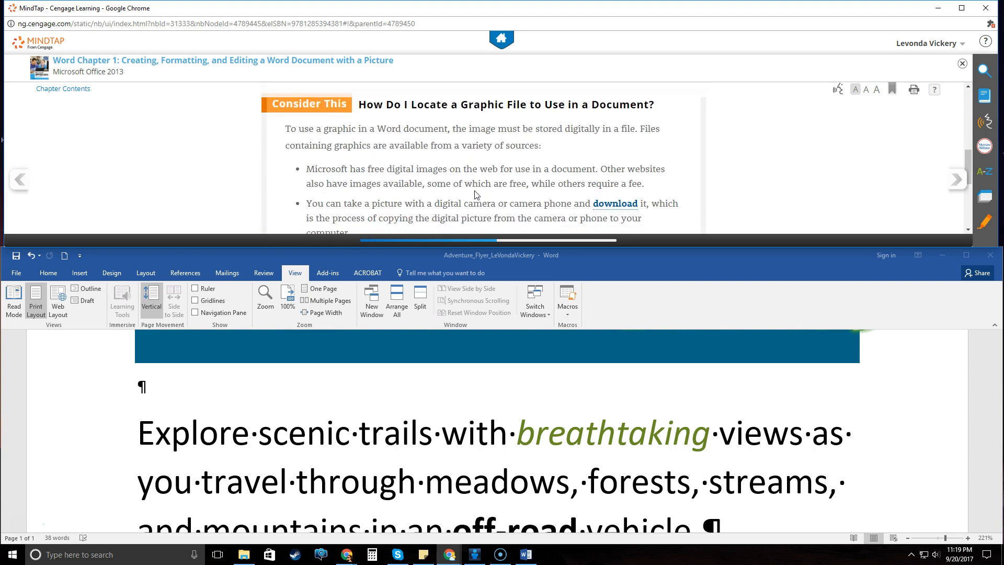
Advance the textbook to "To Center Another Paragraph" and center the blank paragraph below the flyer's headline
click(955, 184)
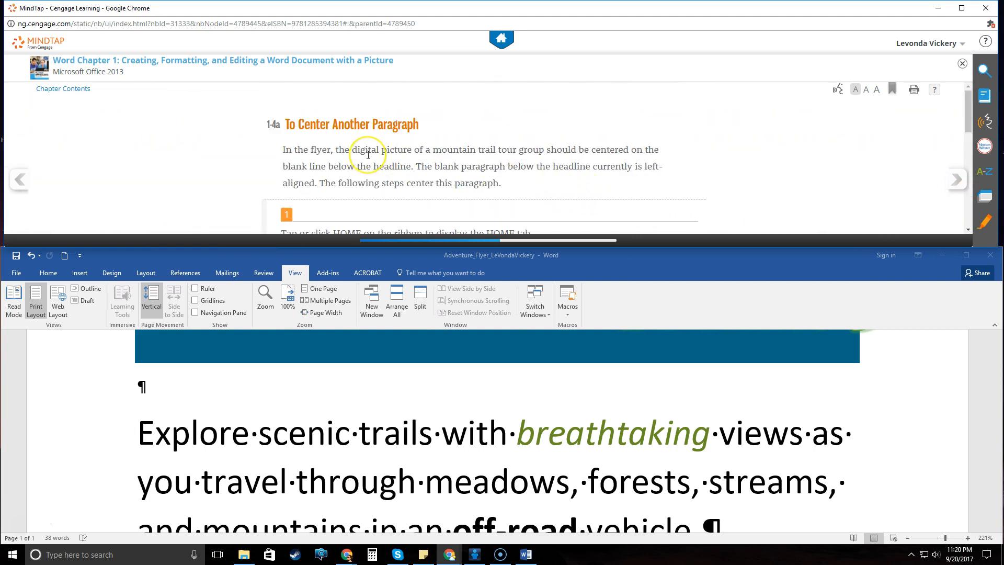
scroll(368, 155, down, 1)
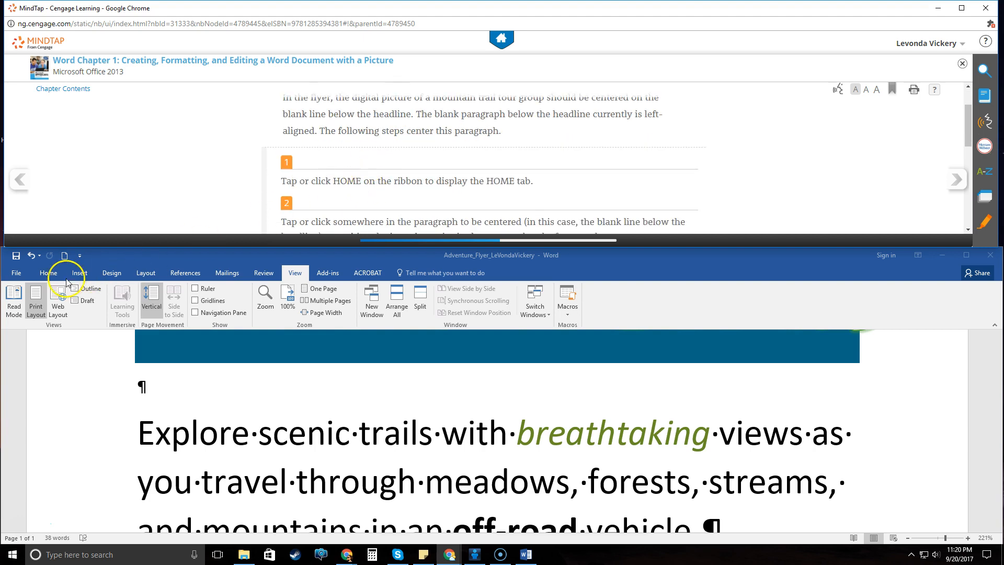
click(48, 272)
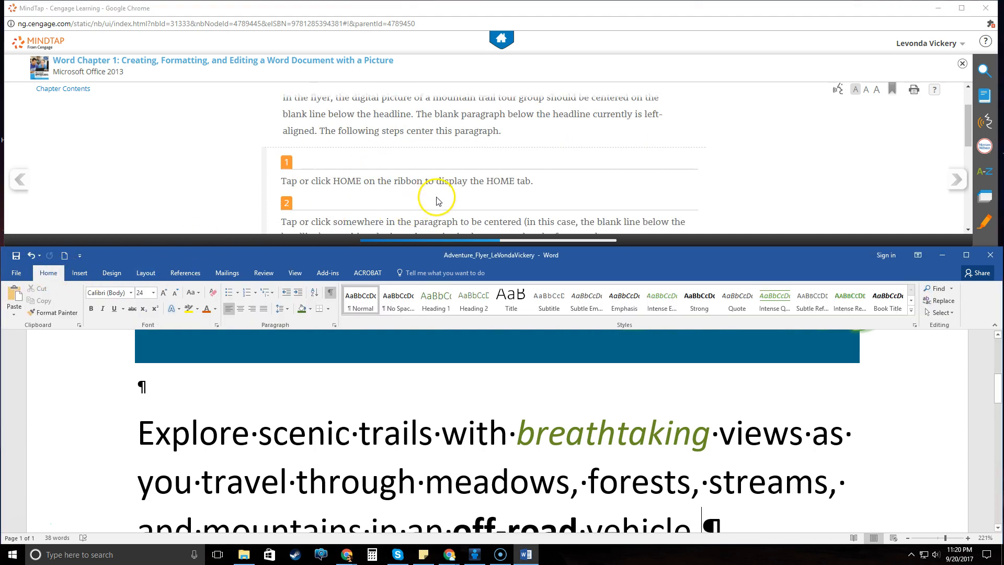
scroll(434, 200, down, 1)
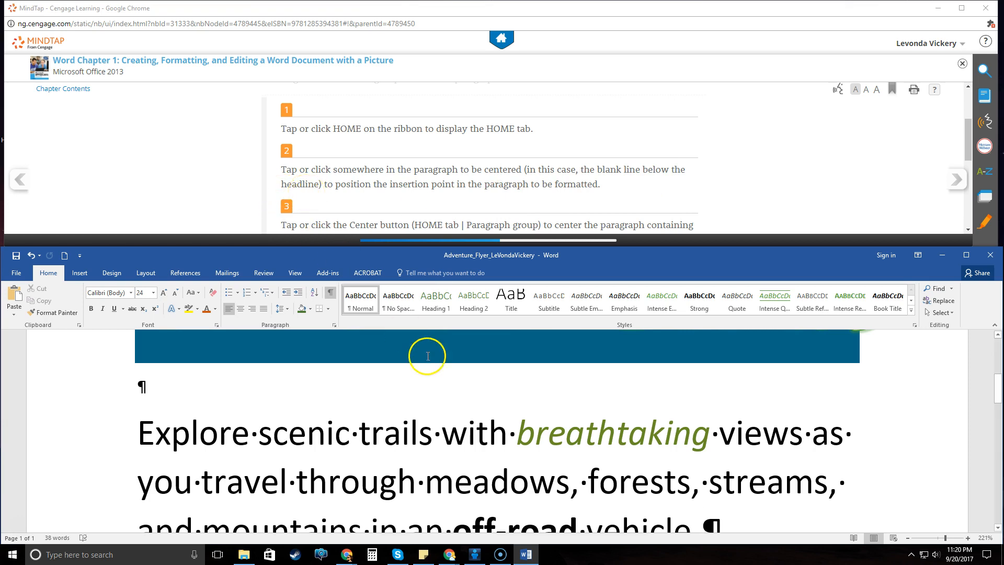
scroll(426, 354, up, 3)
scroll(419, 406, down, 1)
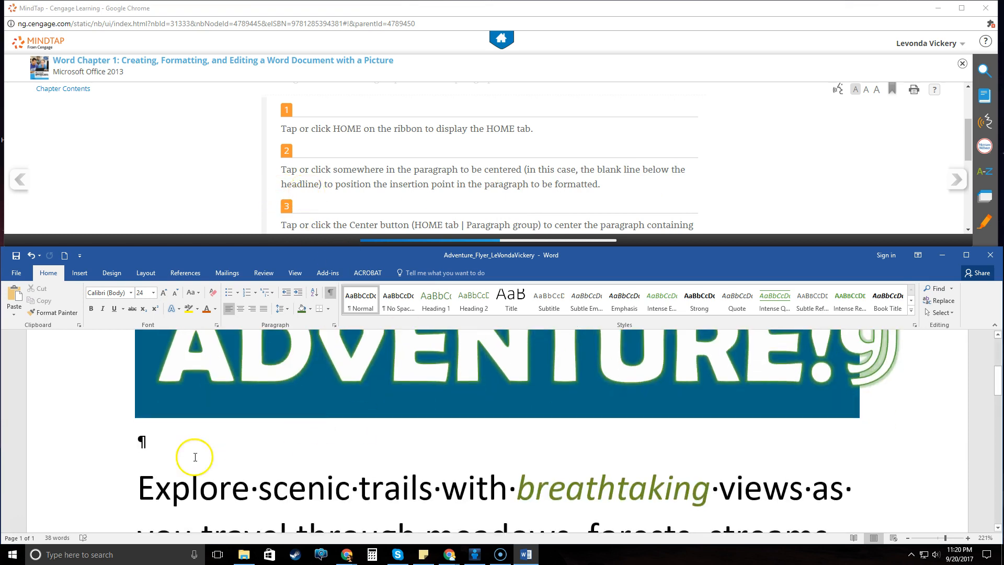
click(147, 441)
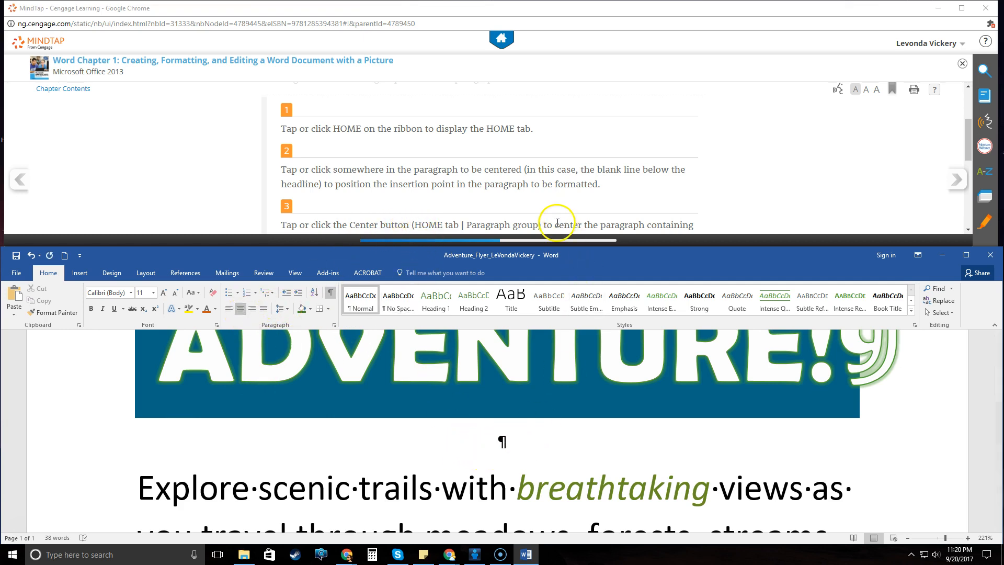
Advance the textbook to "To Insert a Picture" and read the introduction and step 1
scroll(523, 184, down, 5)
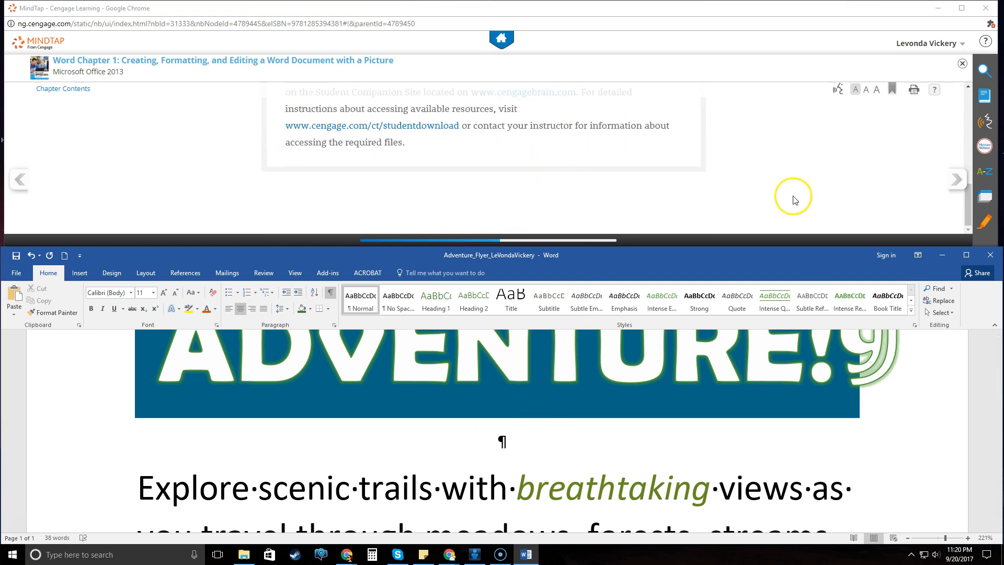
click(956, 180)
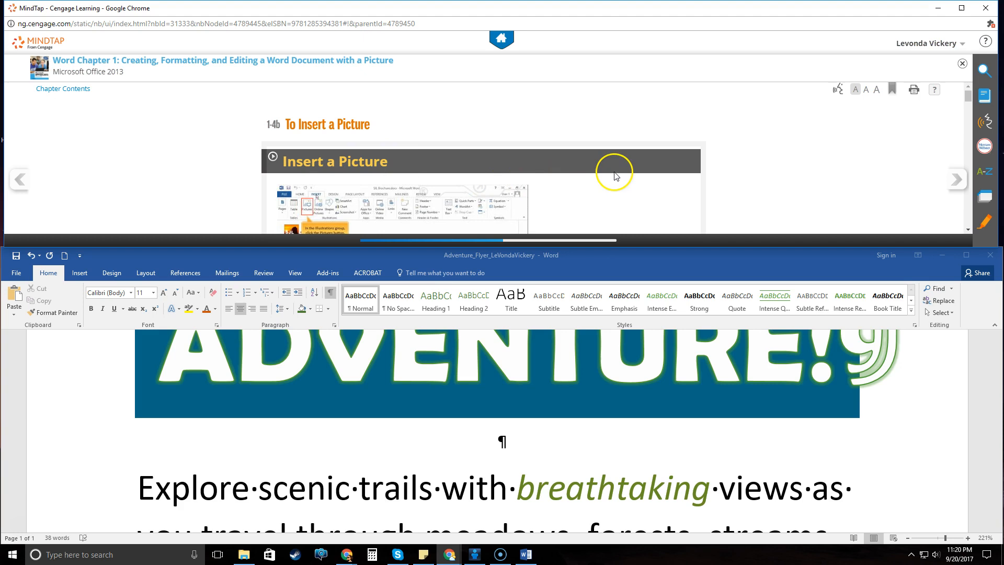
scroll(616, 176, down, 8)
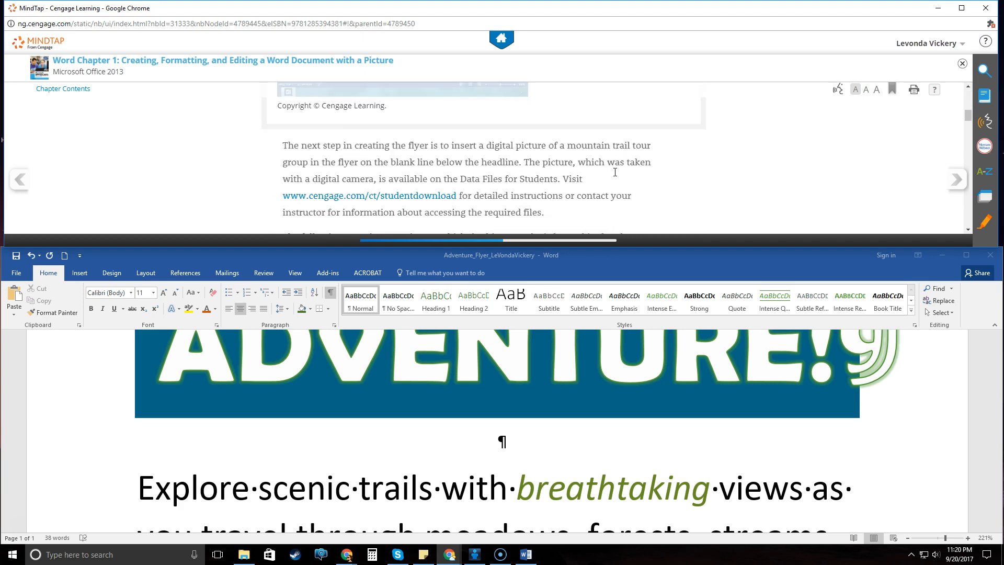
scroll(616, 176, down, 3)
scroll(650, 161, up, 1)
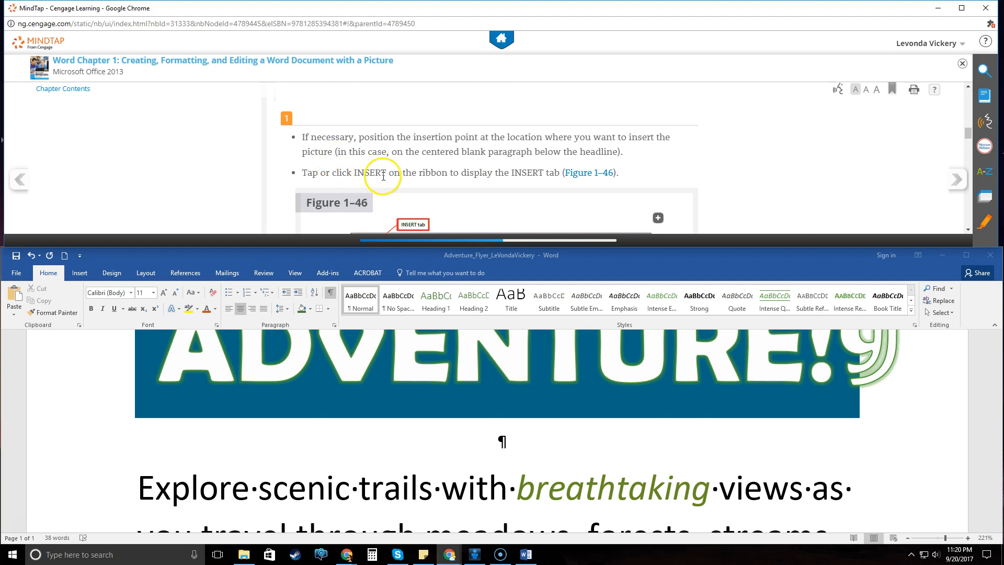
Read textbook step 2 with Figure 1–46 and open the Insert Picture dialog for the centered blank paragraph
click(106, 255)
click(82, 277)
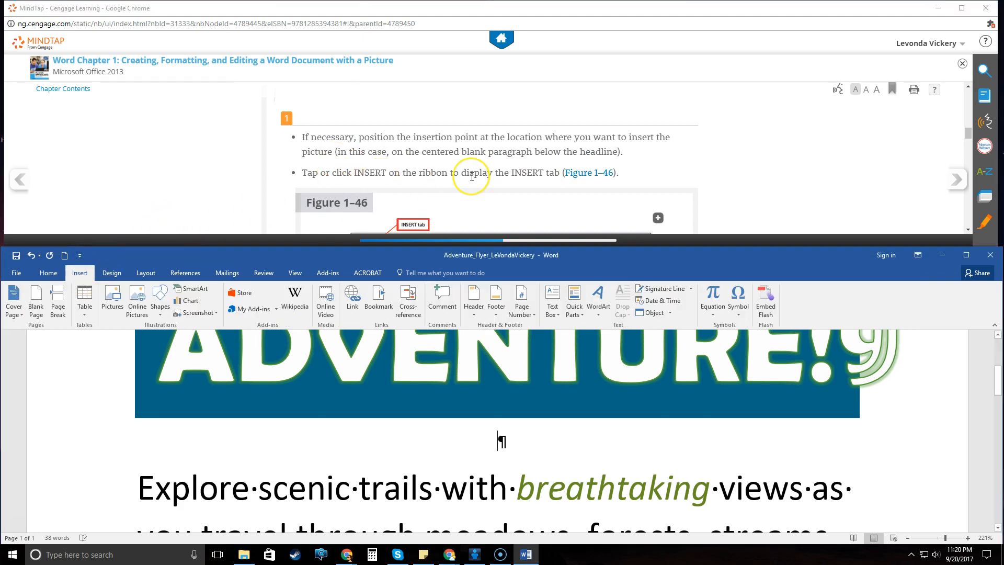
scroll(471, 177, down, 3)
scroll(471, 177, down, 2)
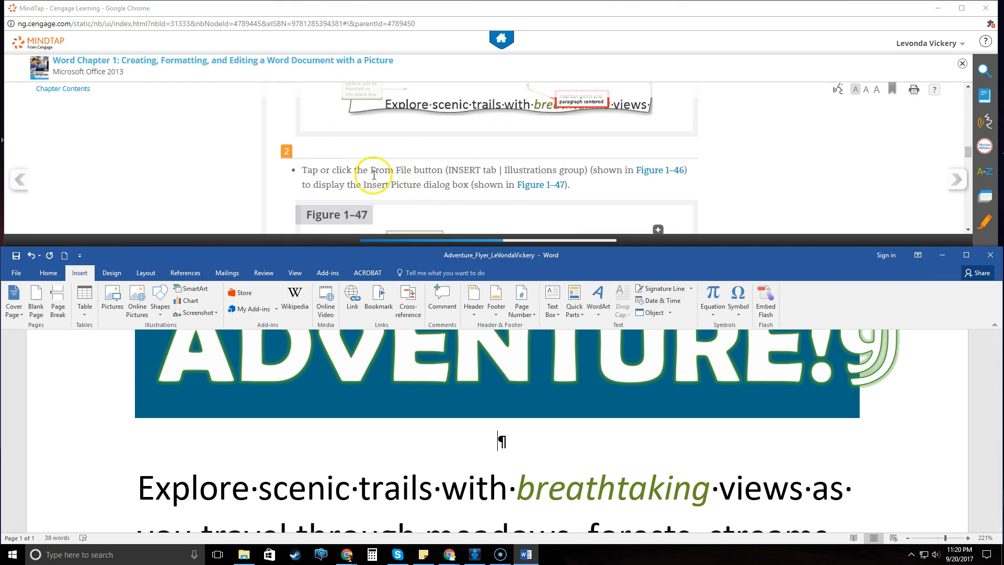
scroll(414, 176, up, 3)
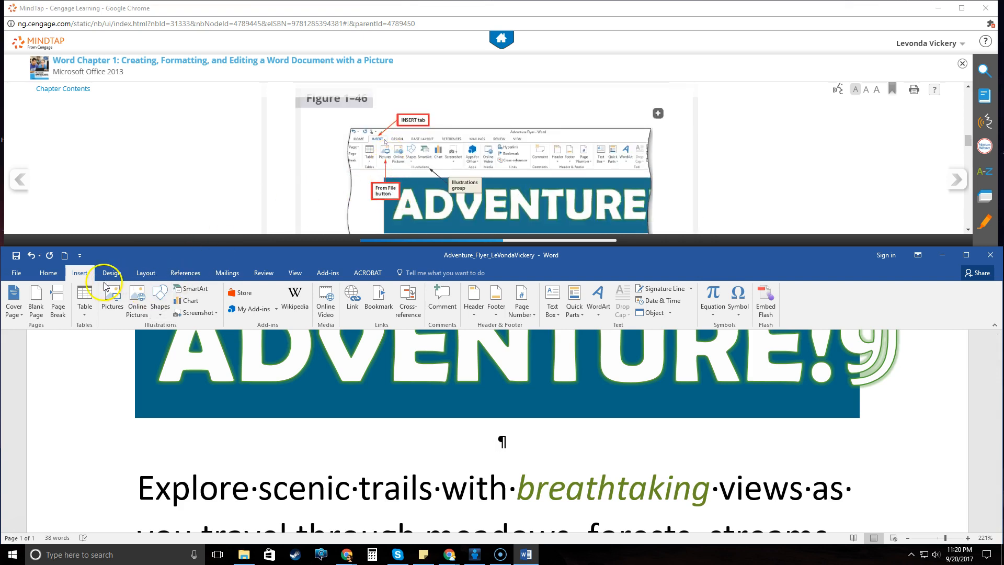
click(112, 304)
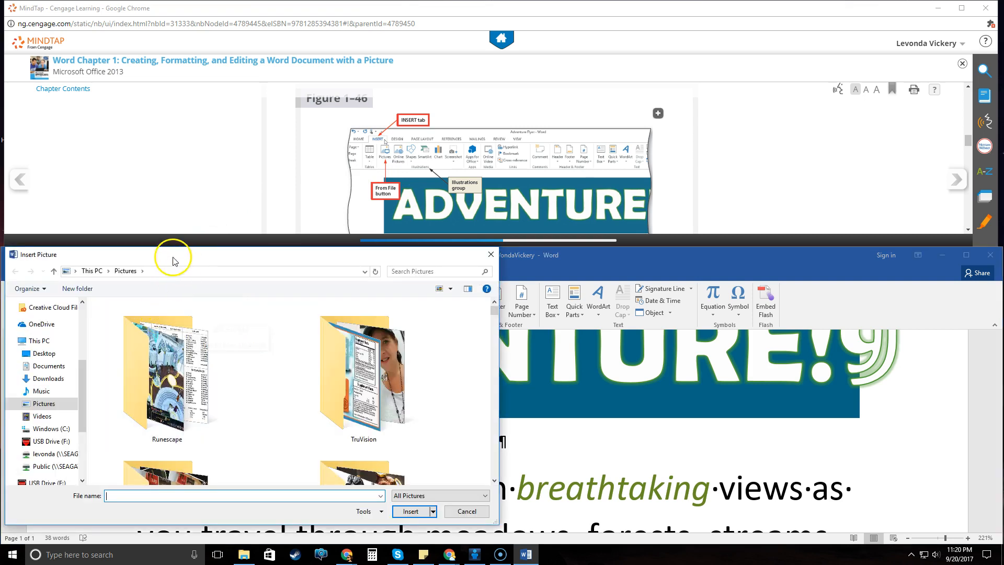
drag(228, 258, 283, 137)
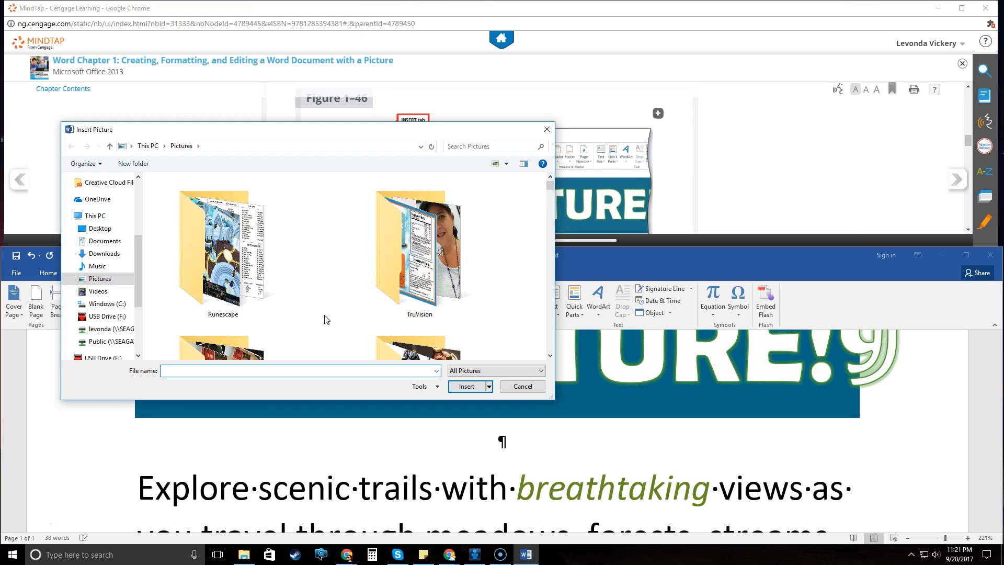
Insert the Mountain_Trail picture from USB Drive (F:), folder Computer Skills > 1. Word > 02. Chapter 1 Textbook Project
click(114, 317)
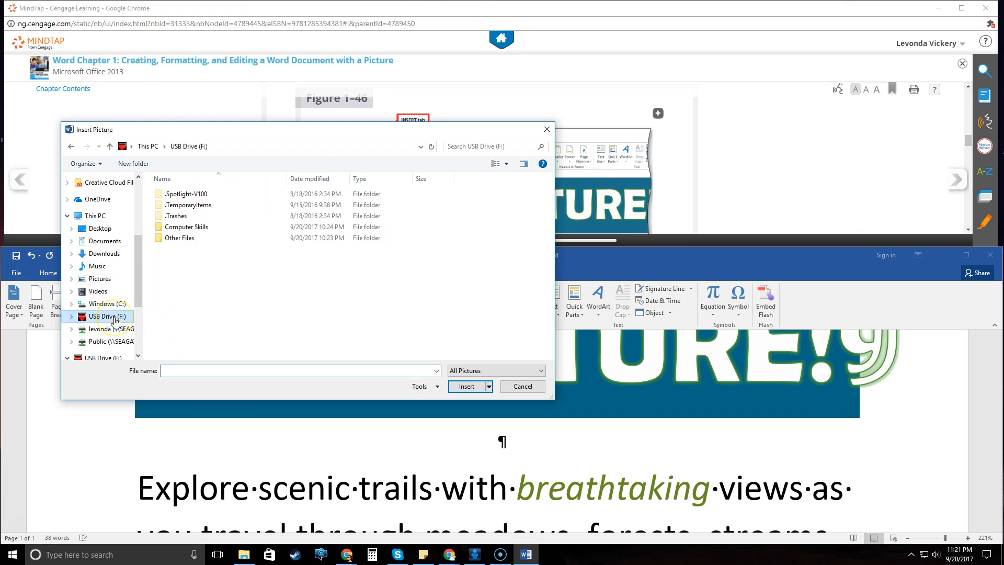
double_click(210, 226)
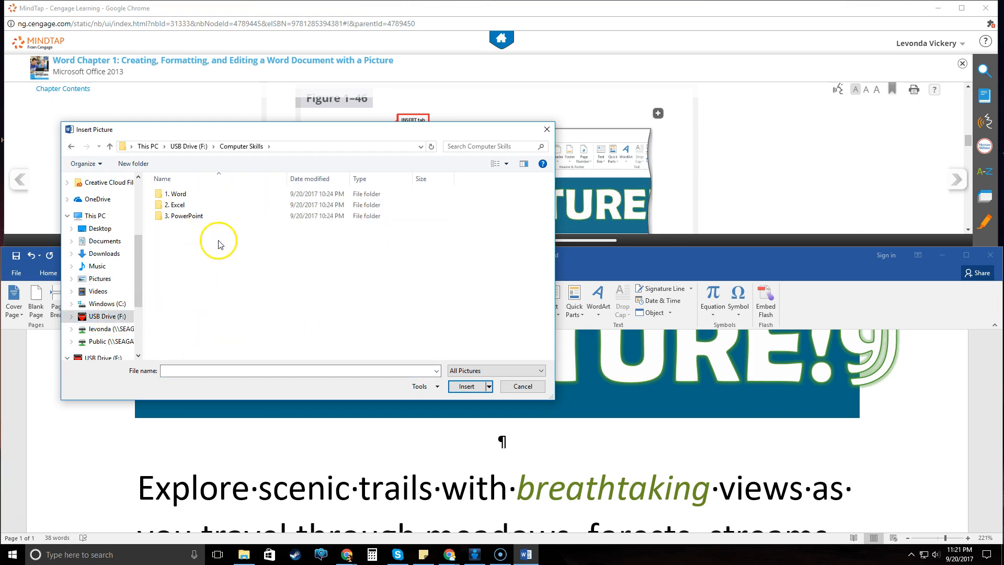
double_click(172, 194)
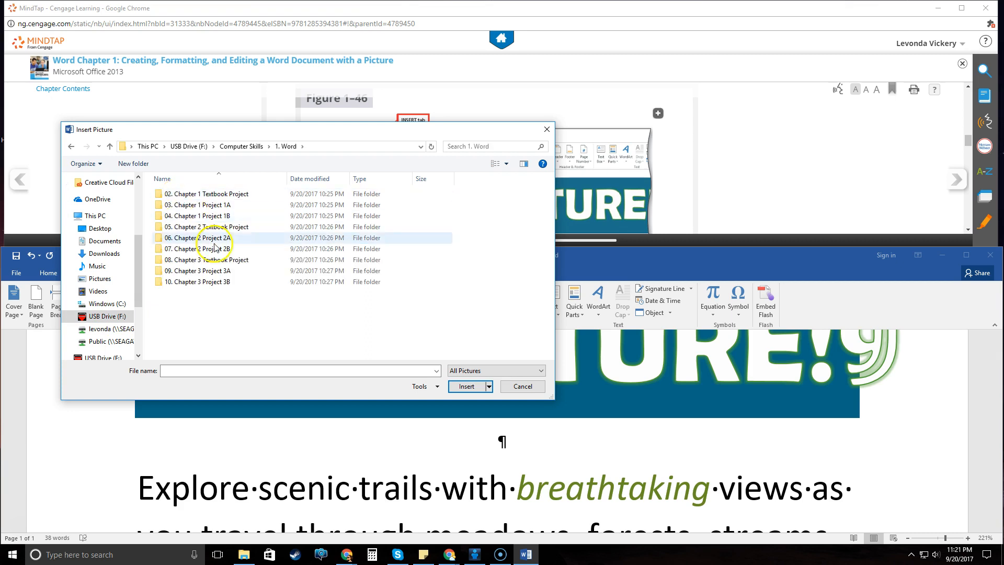
double_click(224, 194)
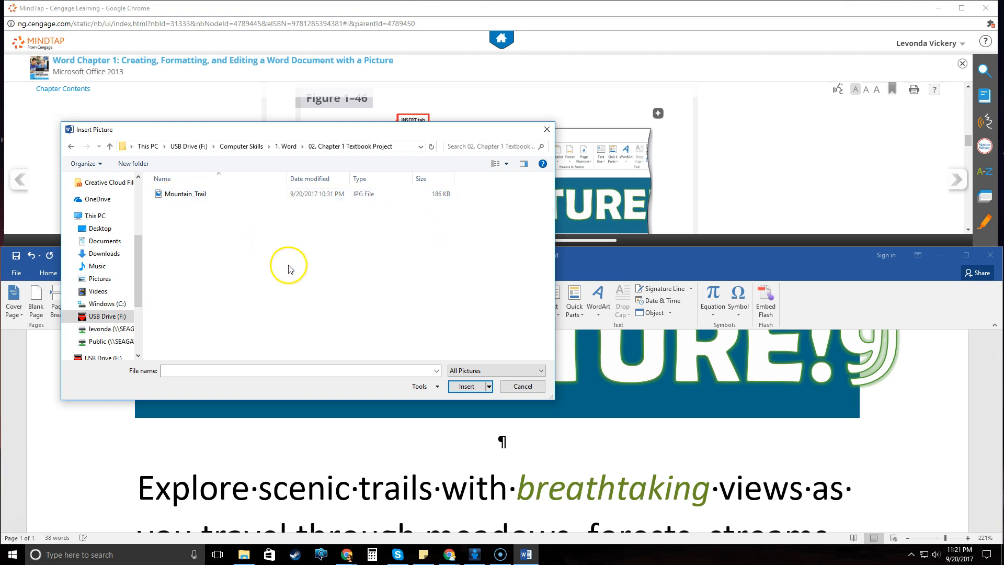
click(206, 197)
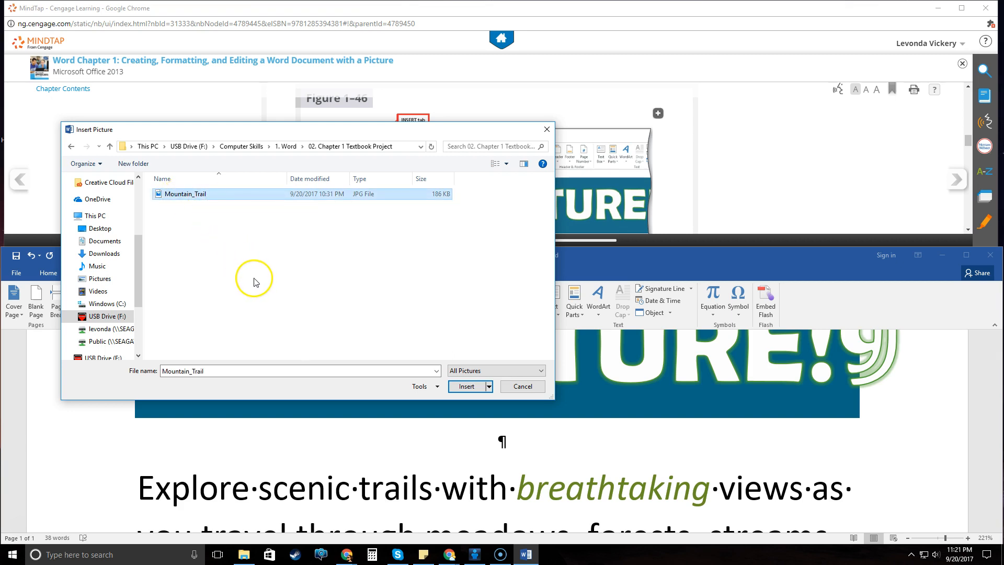
click(460, 388)
scroll(728, 452, down, 1)
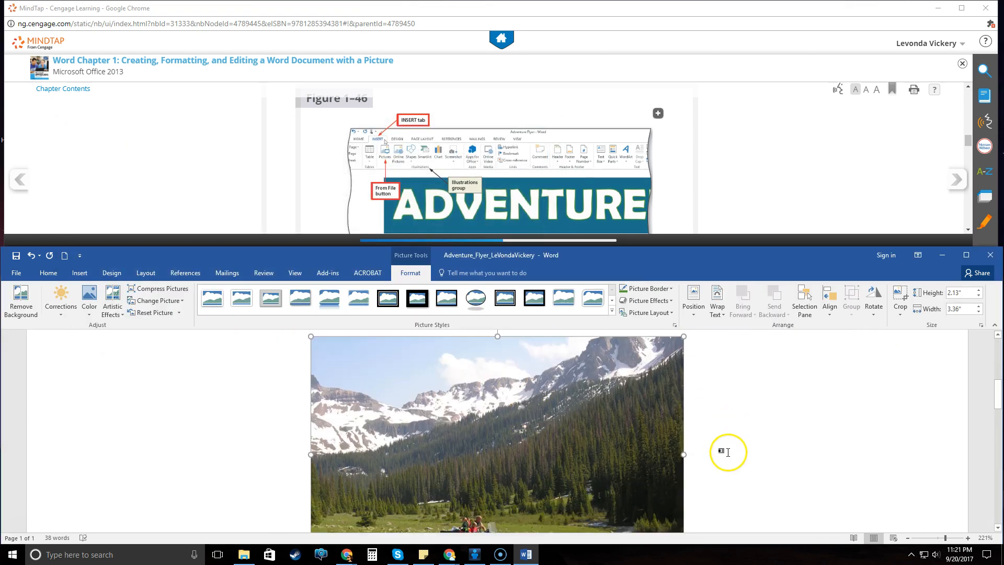
Review textbook step 2 and the picture file selection shown in Figure 1–47
scroll(489, 180, down, 2)
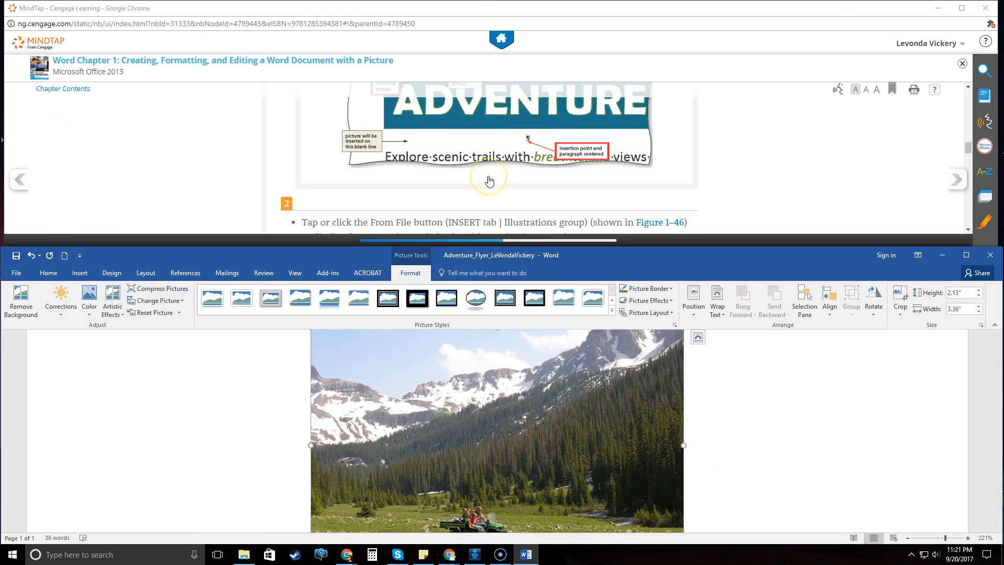
scroll(488, 181, down, 2)
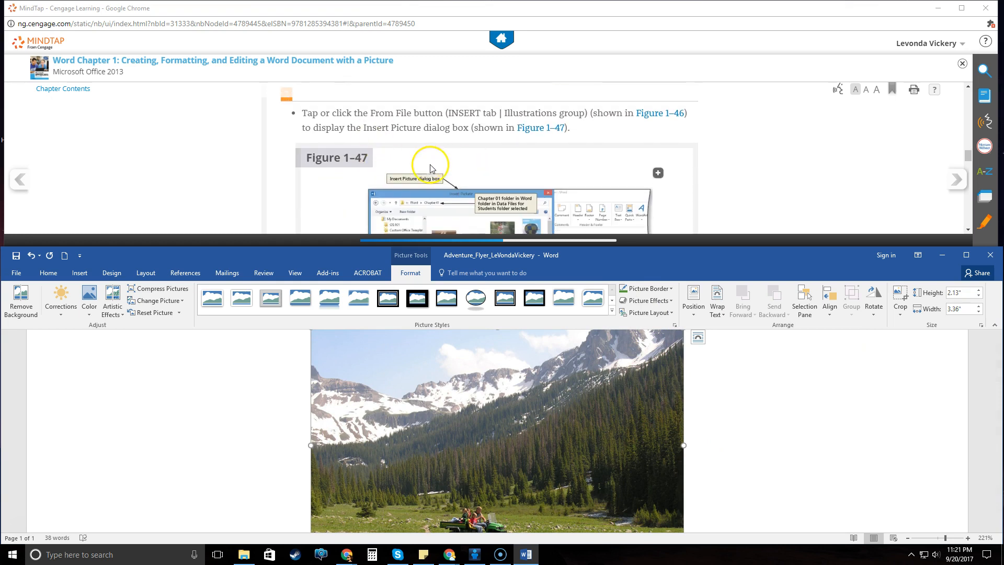
scroll(429, 167, down, 3)
scroll(422, 178, up, 2)
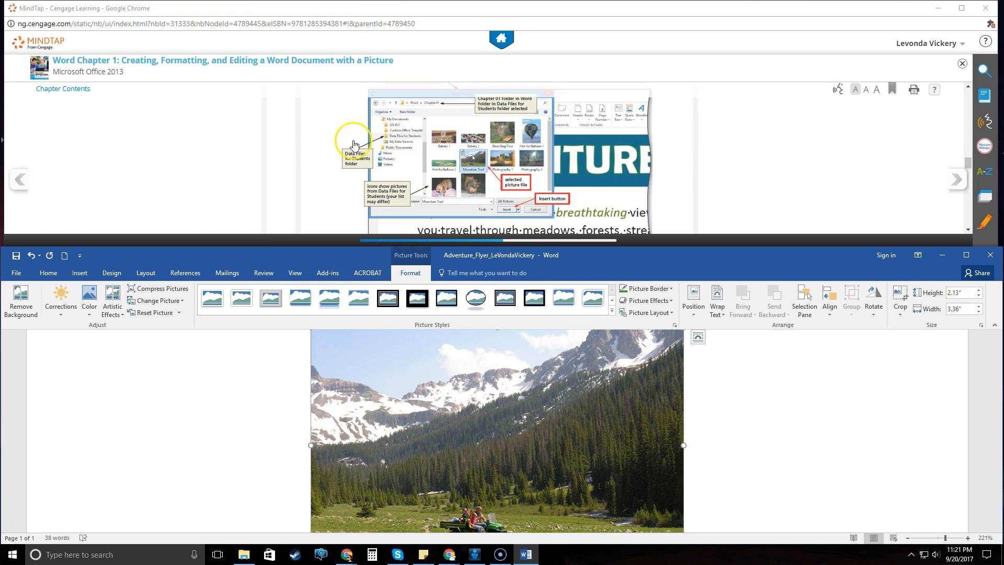
Review Figure 1–47 and read textbook step 4 with Figure 1–48 through the end of the picture section
scroll(509, 173, up, 1)
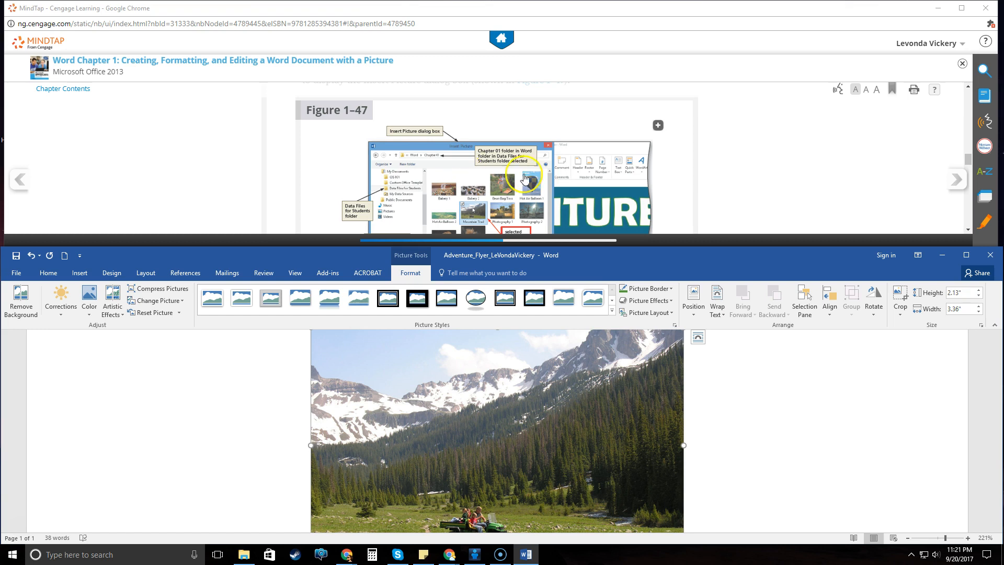
scroll(525, 178, down, 5)
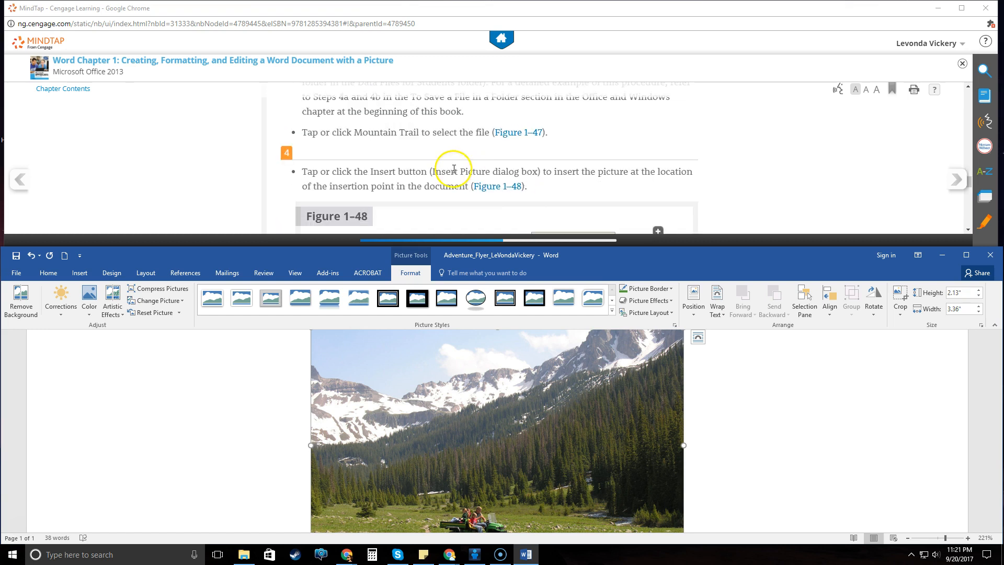
scroll(437, 173, down, 6)
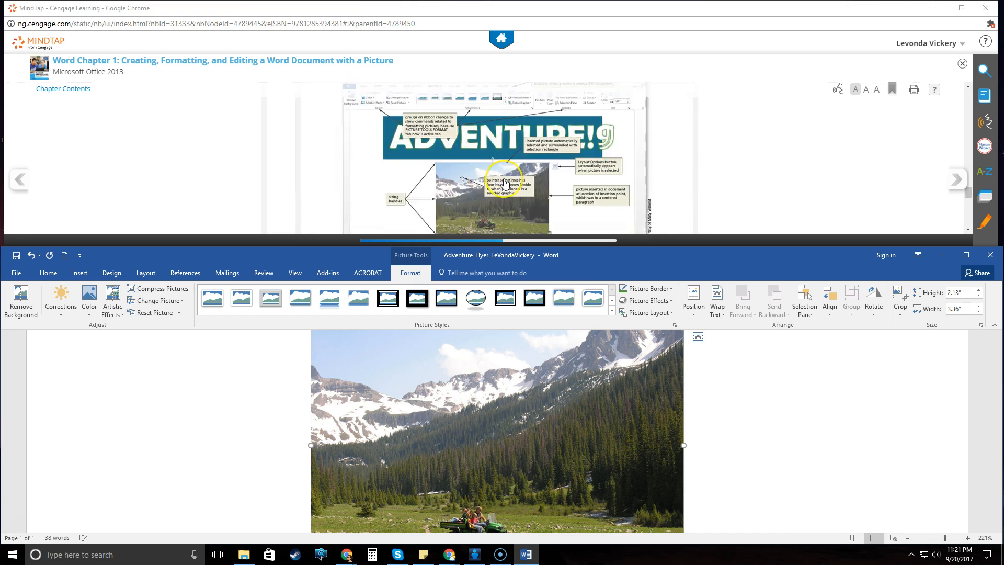
scroll(504, 183, down, 5)
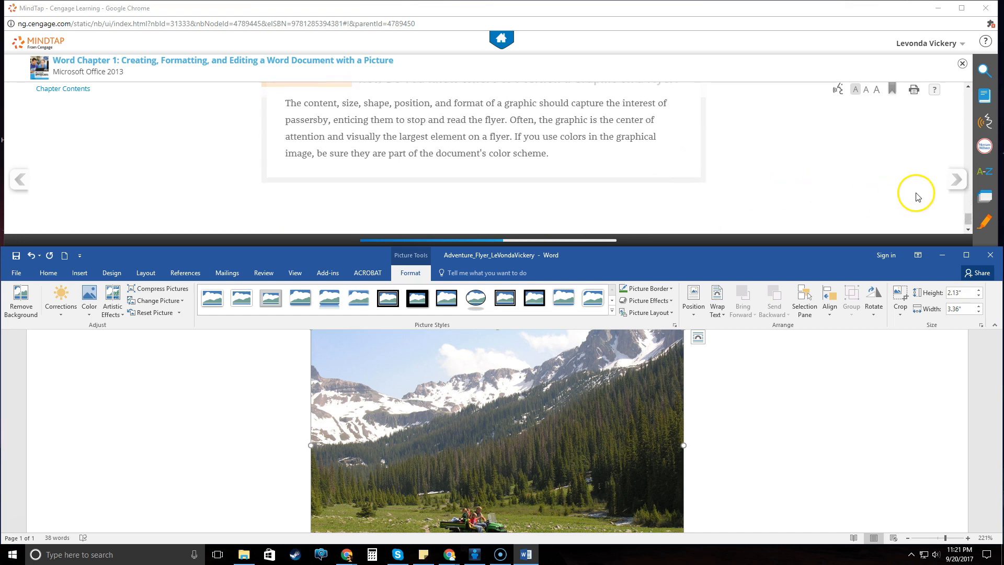
Advance the textbook to "To Zoom the Document" and read the Experiment instructions
click(952, 185)
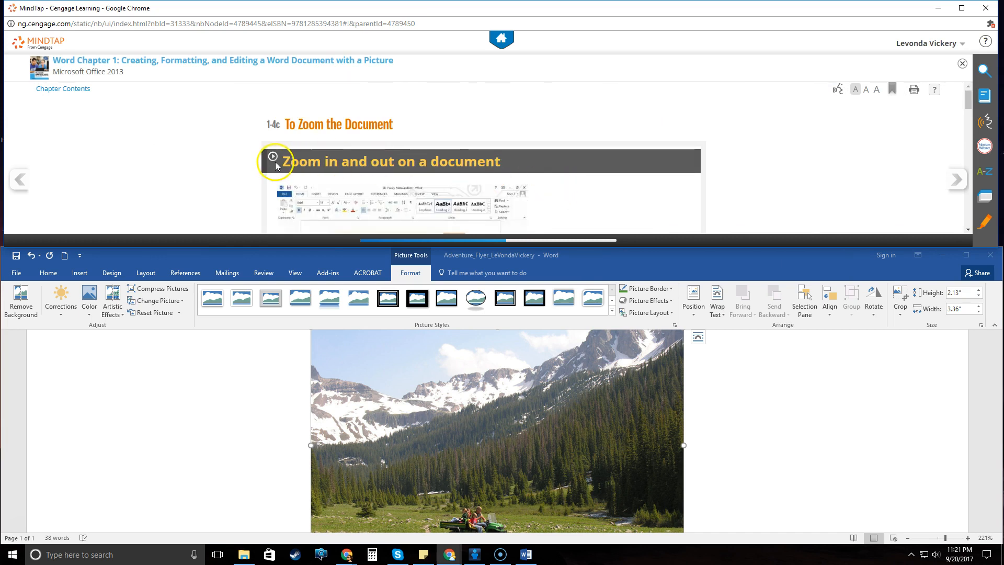
scroll(583, 174, down, 4)
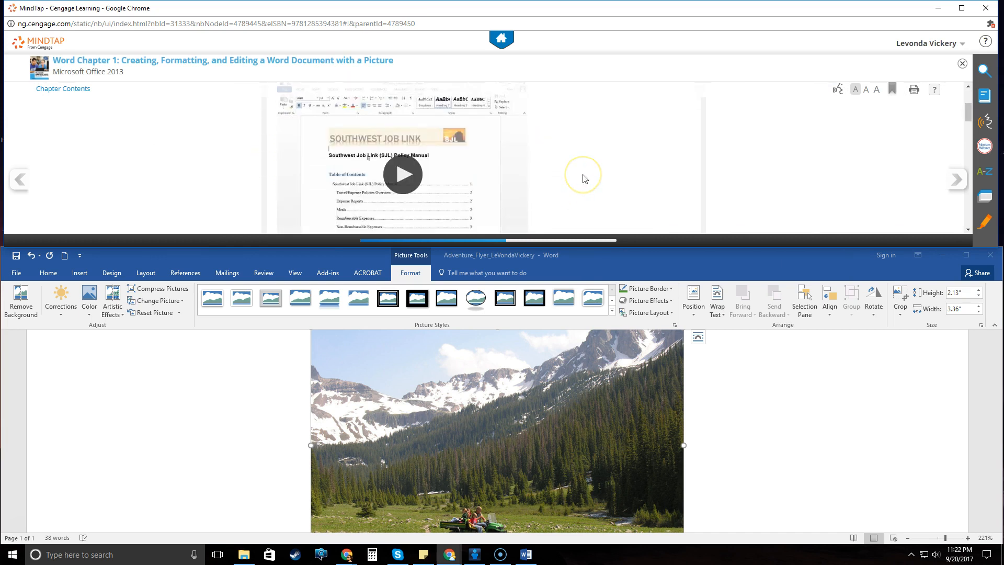
scroll(583, 174, down, 5)
scroll(585, 179, up, 1)
scroll(584, 179, down, 1)
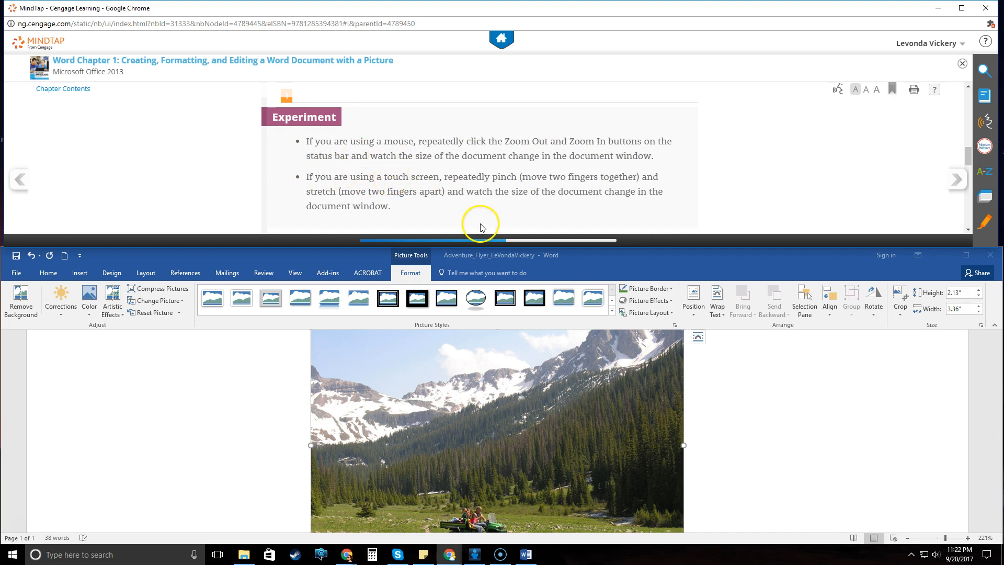
Try out zooming the flyer in and out in single increments, as the textbook experiment describes
click(968, 538)
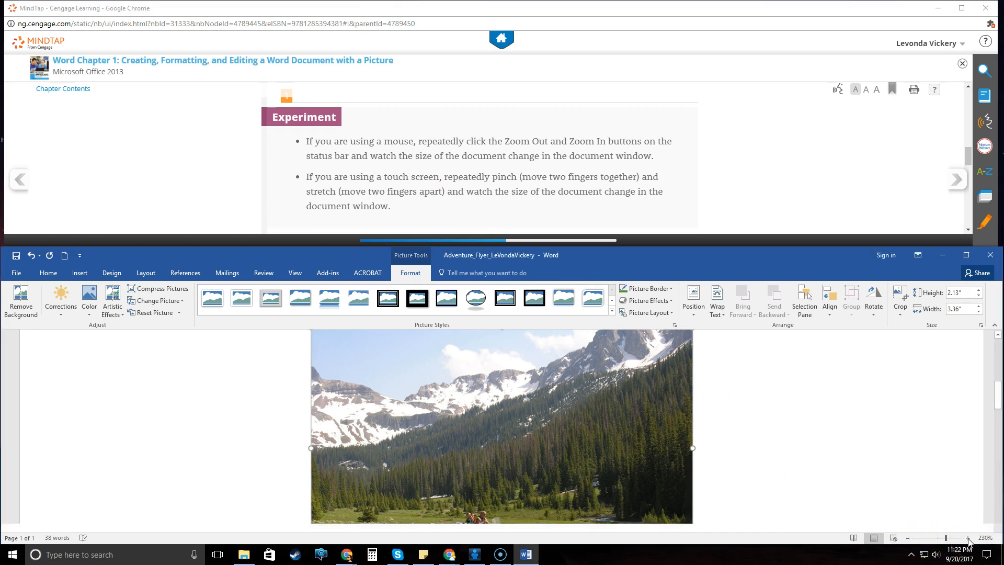
click(967, 537)
click(907, 537)
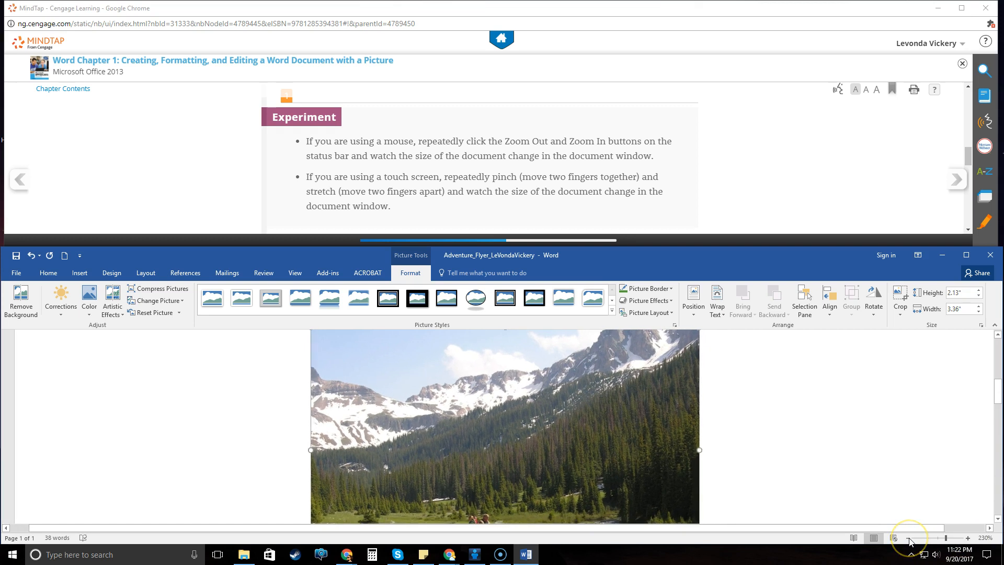
click(908, 538)
click(908, 537)
click(971, 539)
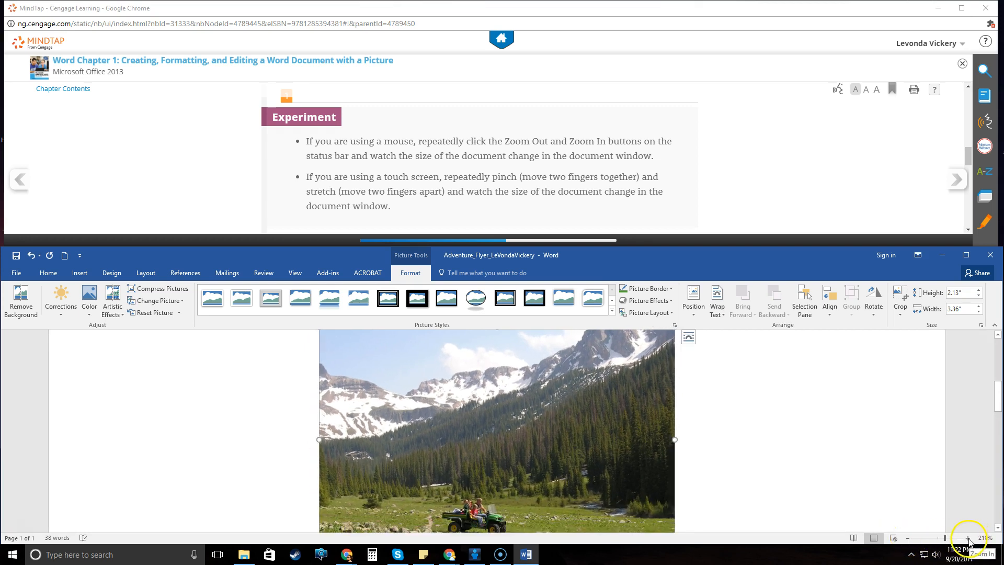
click(908, 537)
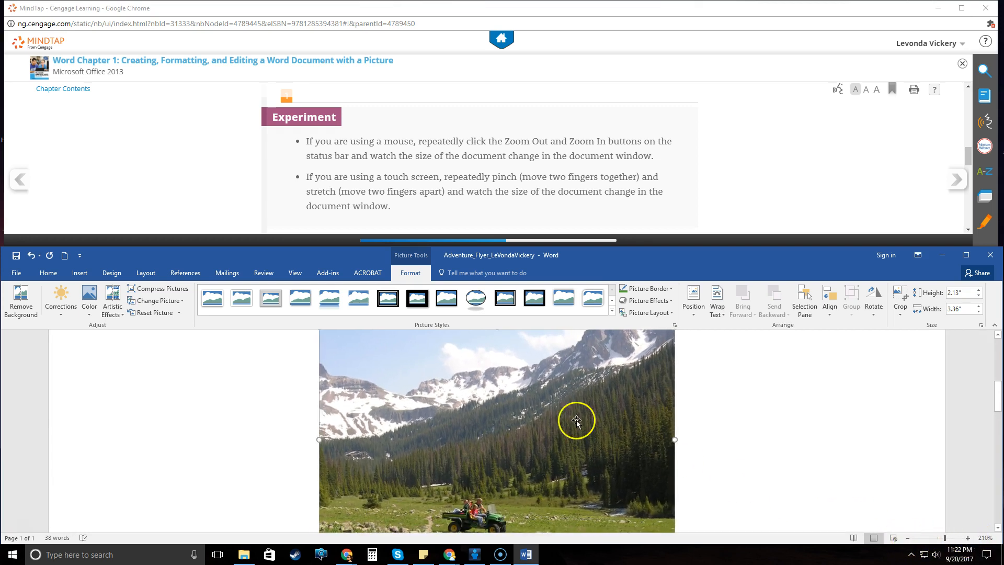
Read the zoom figure and the Other Ways list, and reduce the flyer's zoom to about 108%
scroll(351, 157, down, 2)
scroll(354, 158, down, 4)
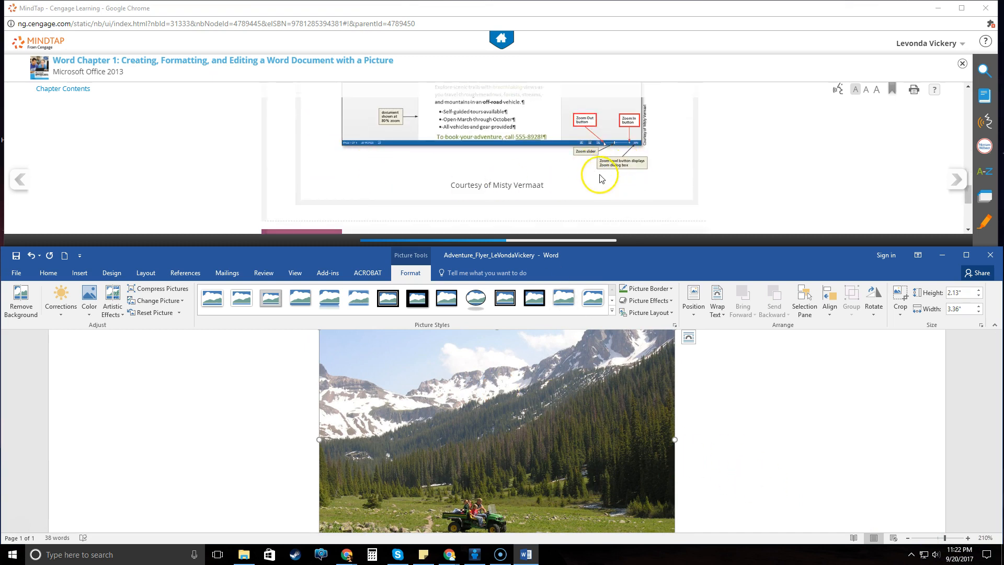
scroll(600, 179, down, 3)
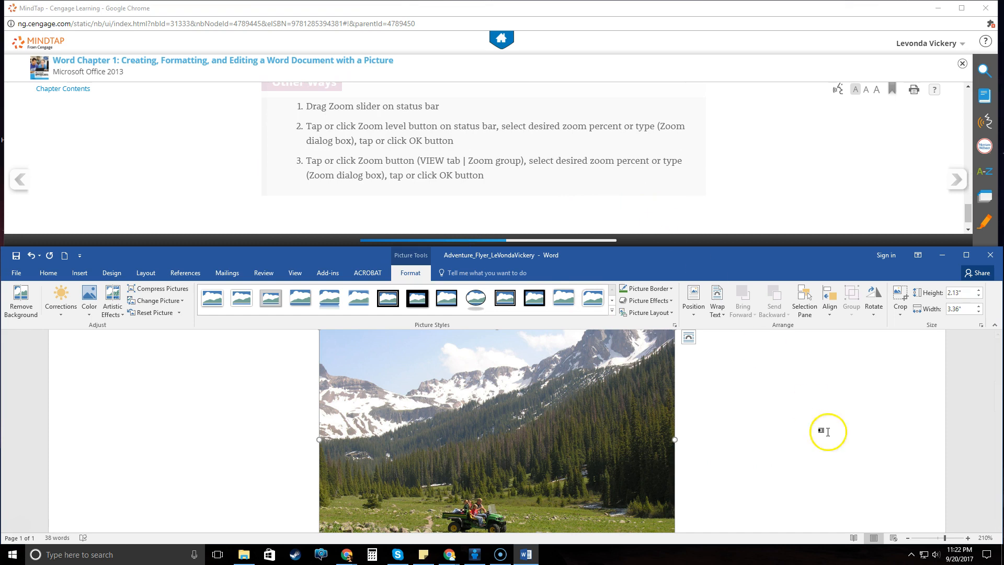
drag(944, 537, 937, 539)
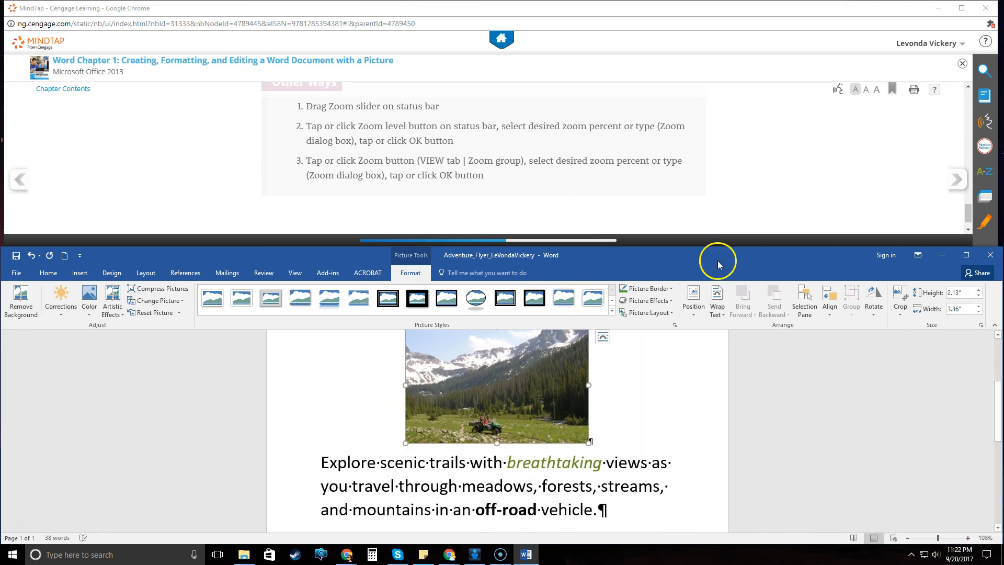
scroll(558, 144, down, 1)
Advance the textbook to "To Resize a Graphic", bring the whole flyer picture into view and read step 1
click(955, 178)
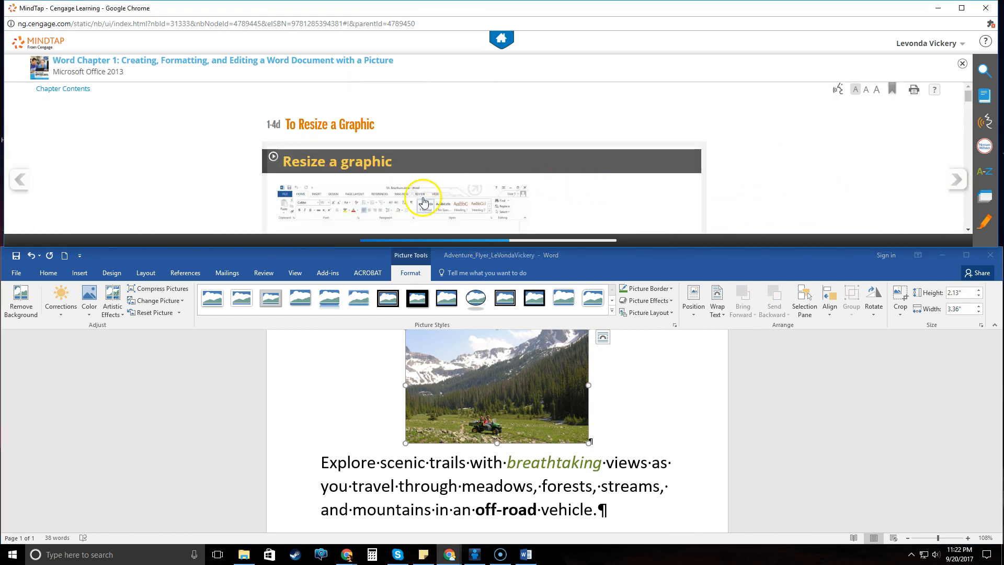
scroll(717, 191, down, 1)
scroll(717, 191, down, 1)
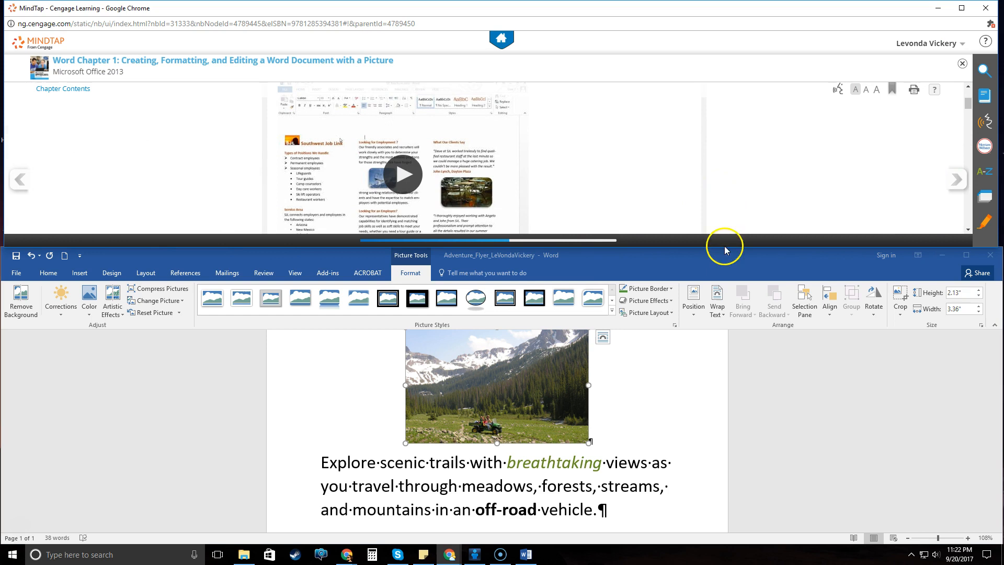
scroll(798, 407, up, 1)
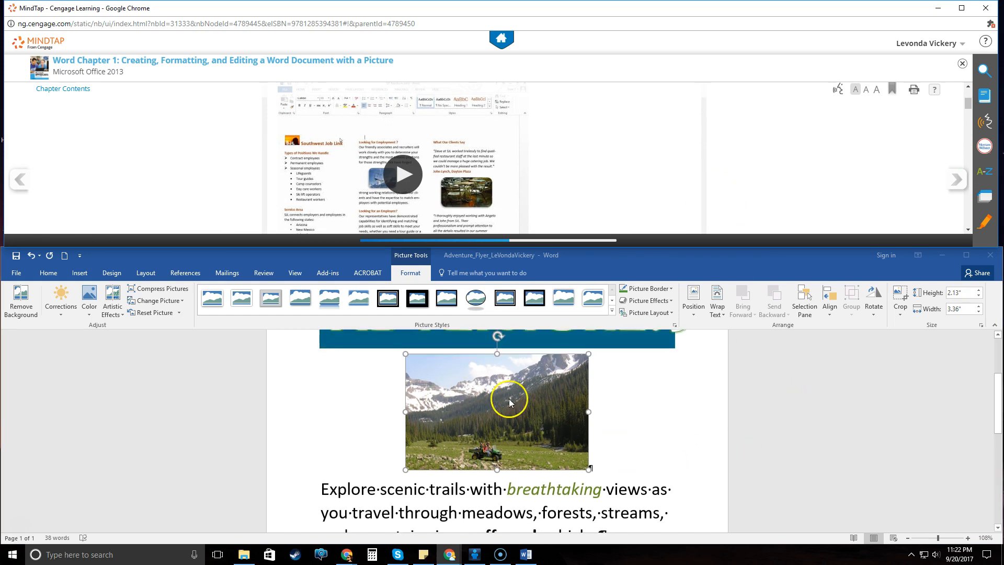
click(540, 425)
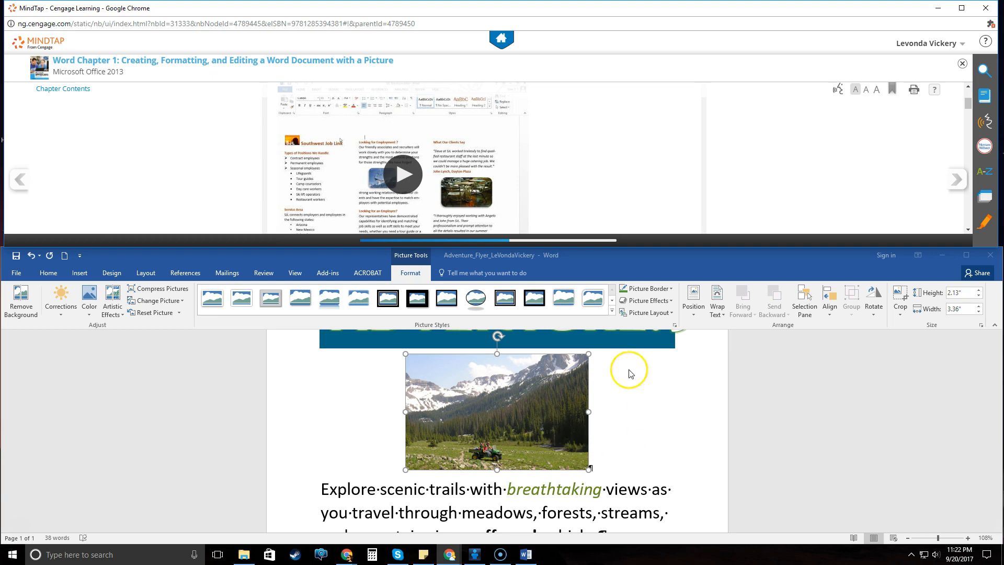
scroll(580, 175, down, 3)
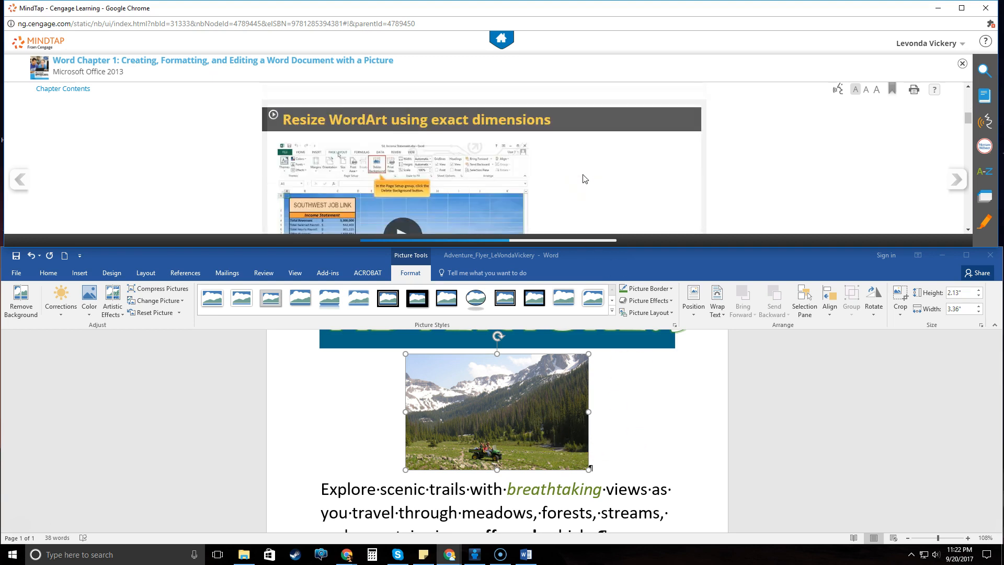
scroll(584, 179, down, 2)
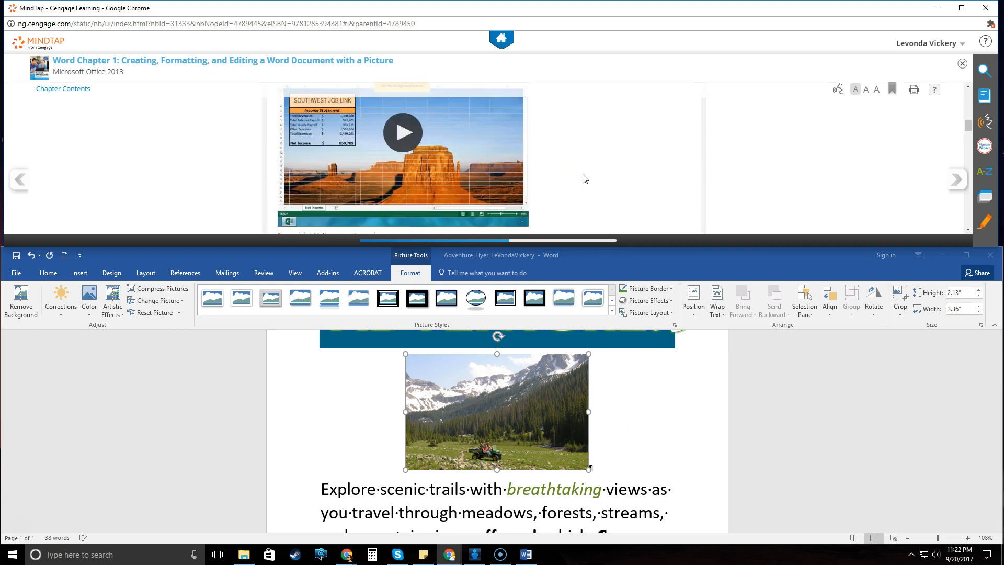
scroll(584, 178, down, 5)
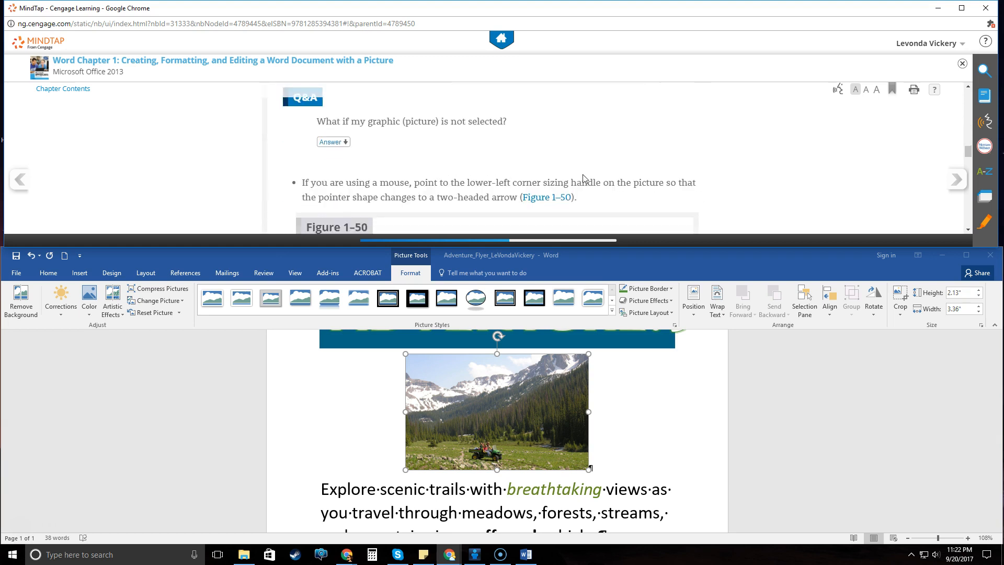
scroll(584, 179, up, 1)
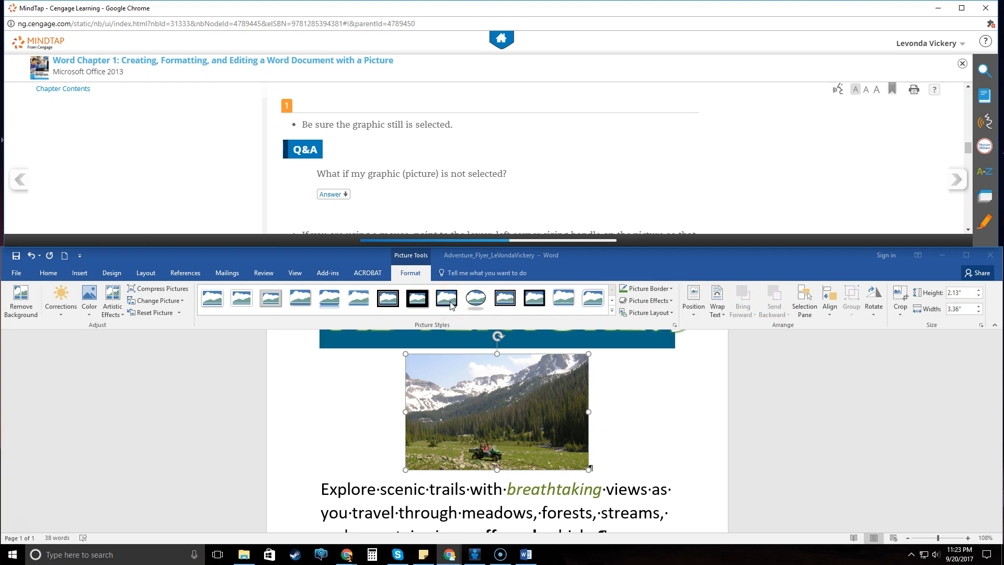
Deselect the mountain trail picture in the flyer and select it again
click(423, 306)
click(637, 412)
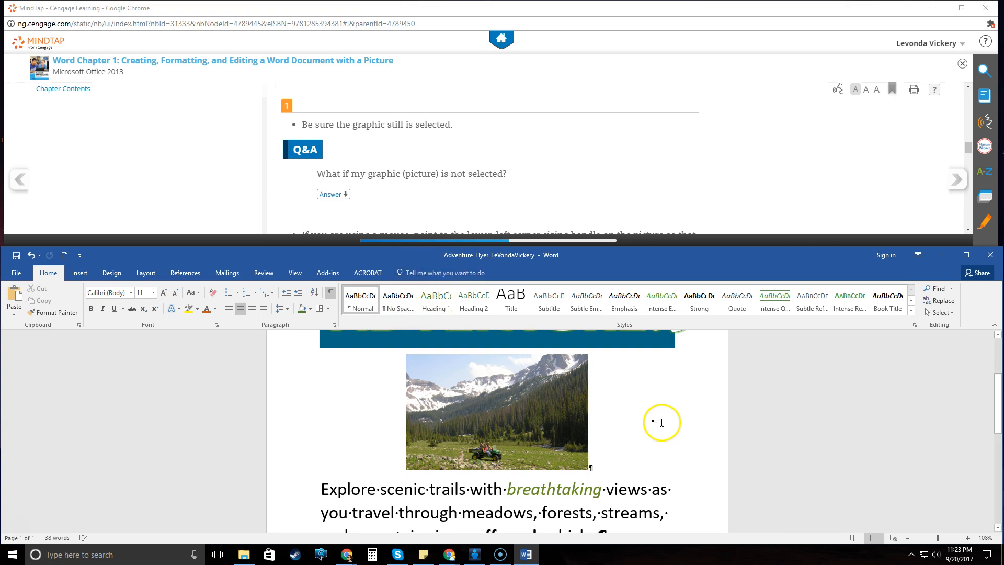
click(491, 402)
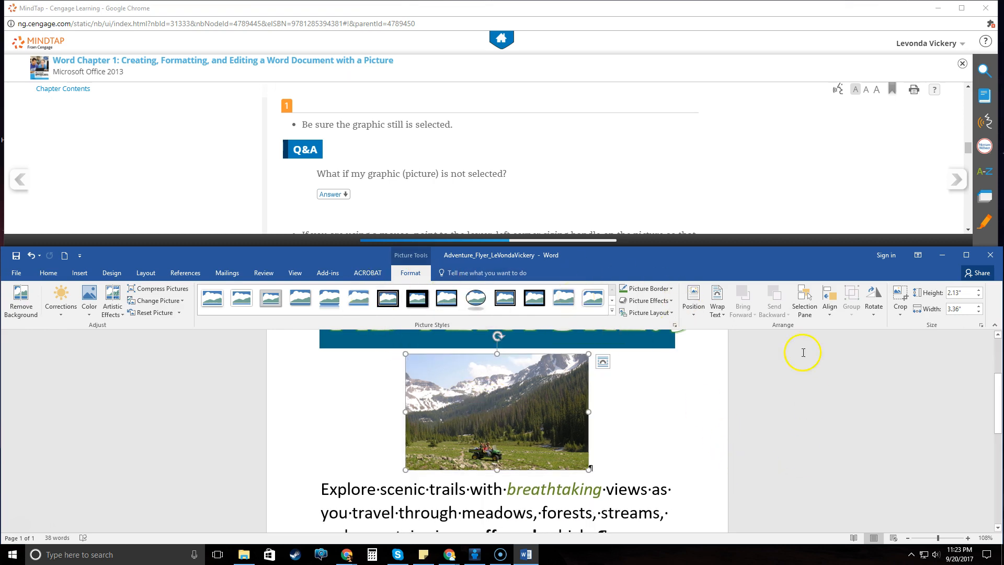
Read textbook steps 1 and 2 with Figures 1–50 and 1–51, and enlarge the picture by a corner to about 2.67" by 4.21"
scroll(489, 115, down, 2)
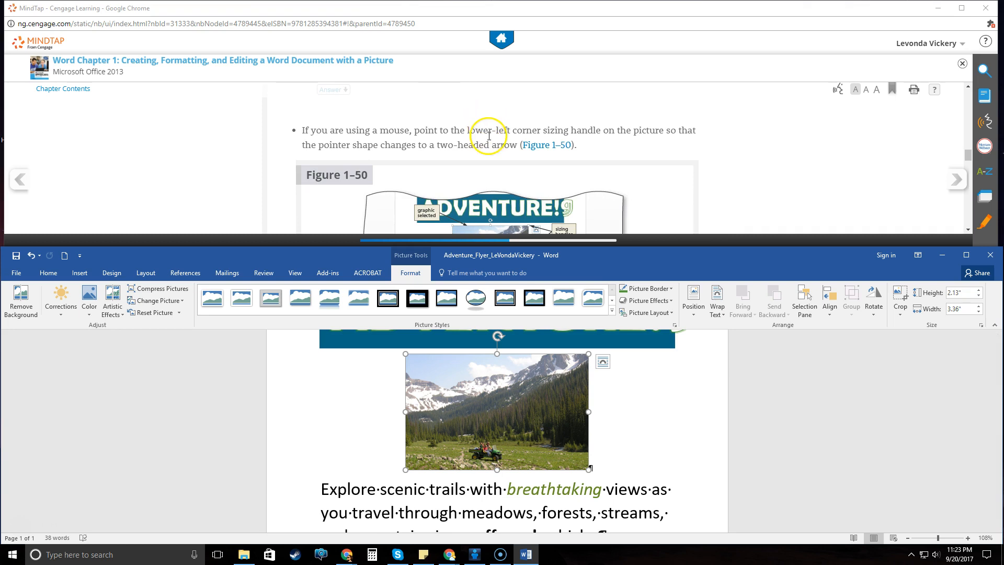
scroll(489, 136, down, 1)
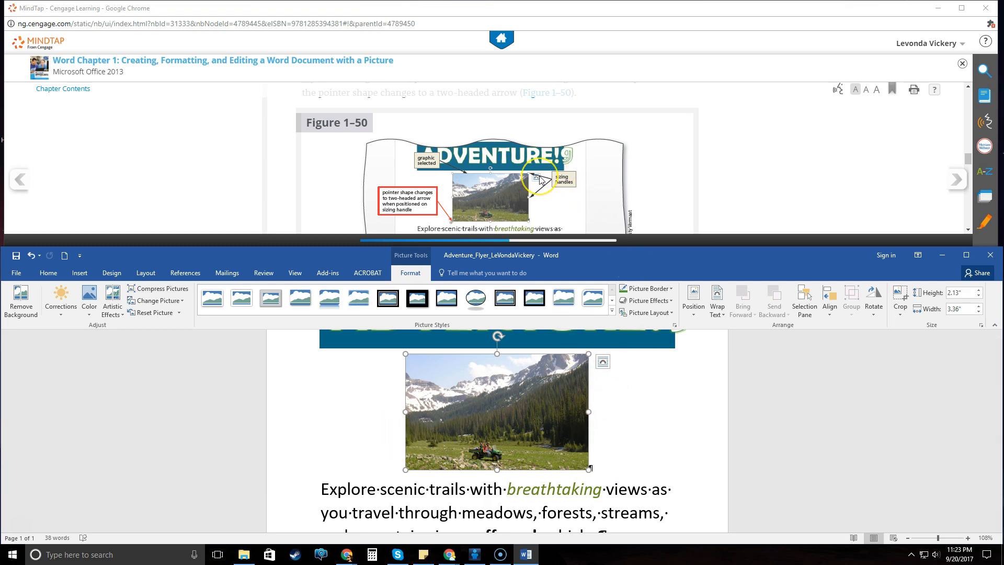
scroll(540, 179, down, 4)
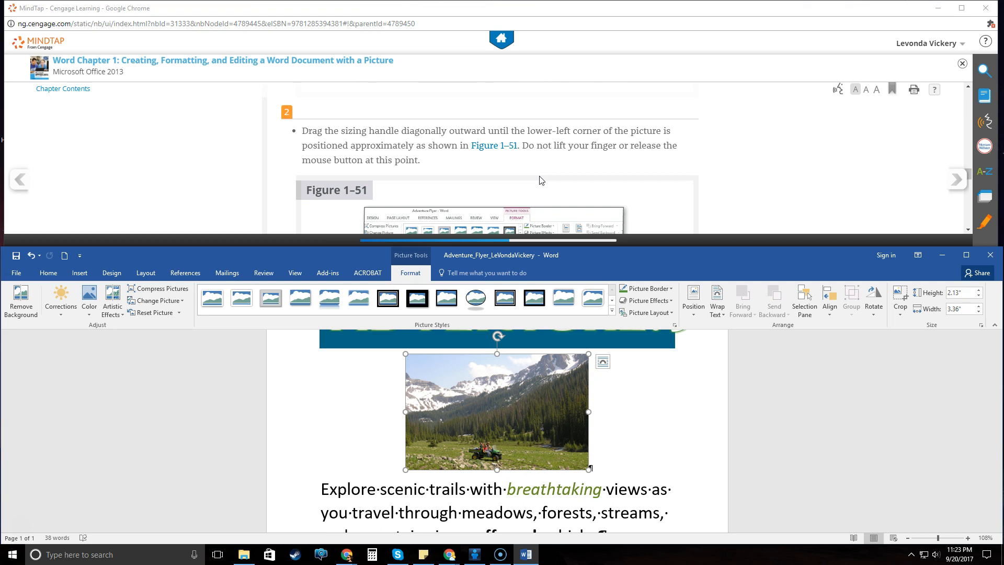
scroll(540, 180, down, 1)
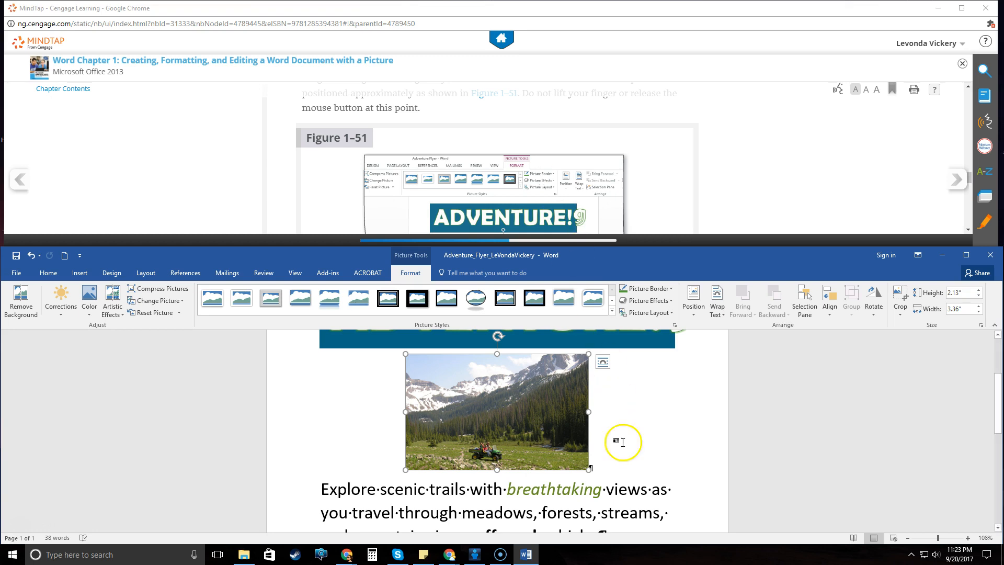
drag(588, 469, 634, 493)
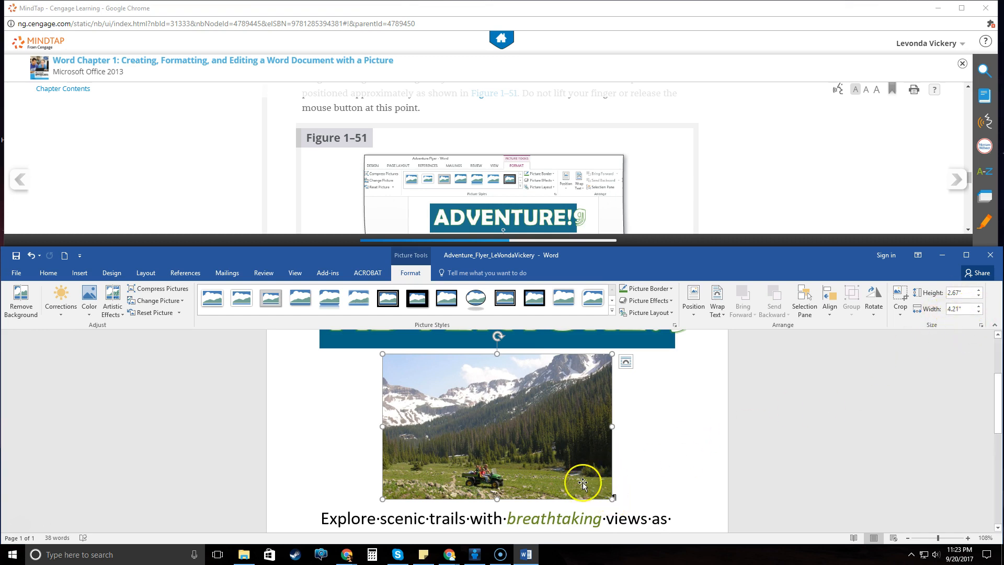
Read textbook step 3, set the picture's height to 3.26" and set its width to 5.04"
scroll(552, 172, down, 3)
scroll(555, 176, down, 5)
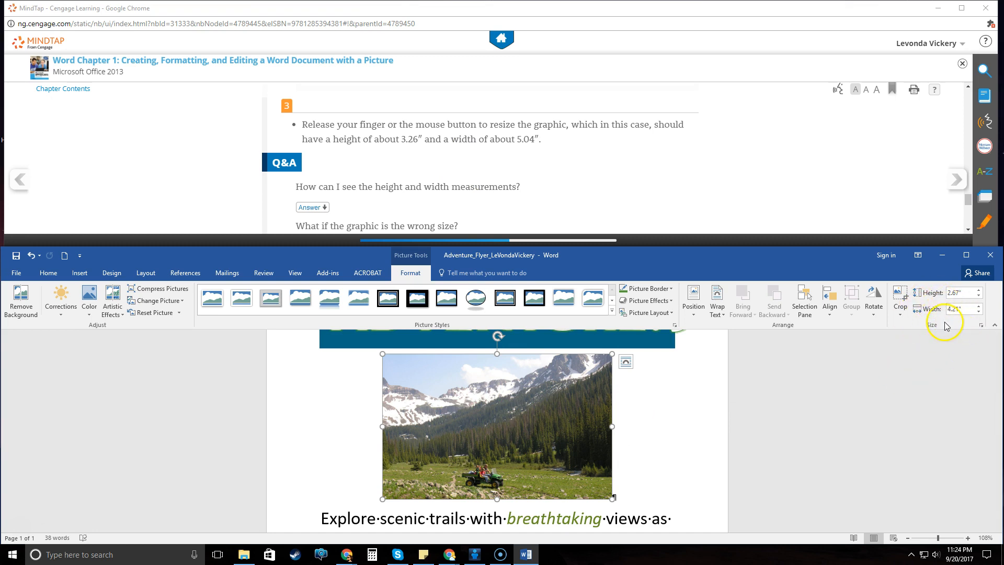
click(967, 296)
text(3.26)
key(Return)
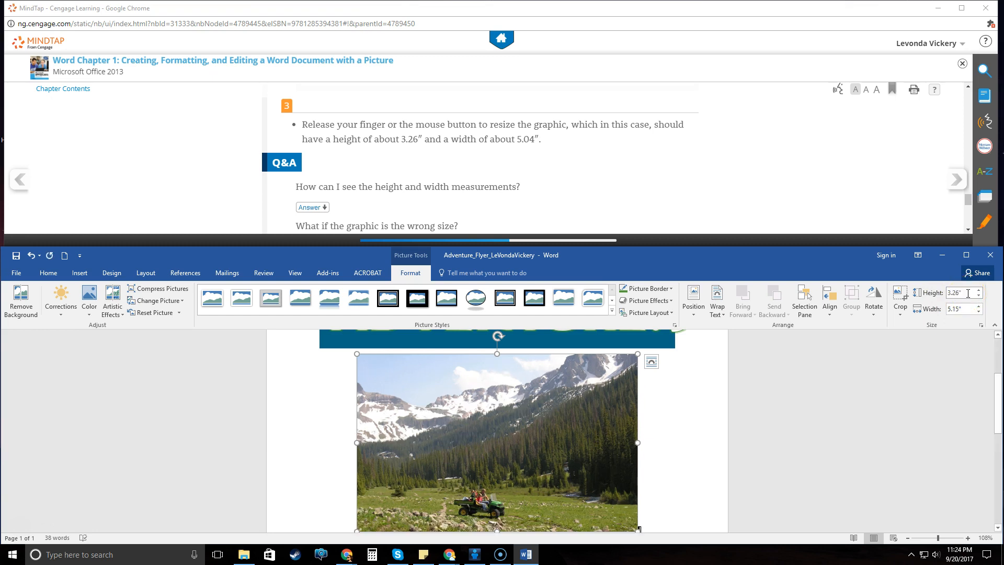
click(965, 312)
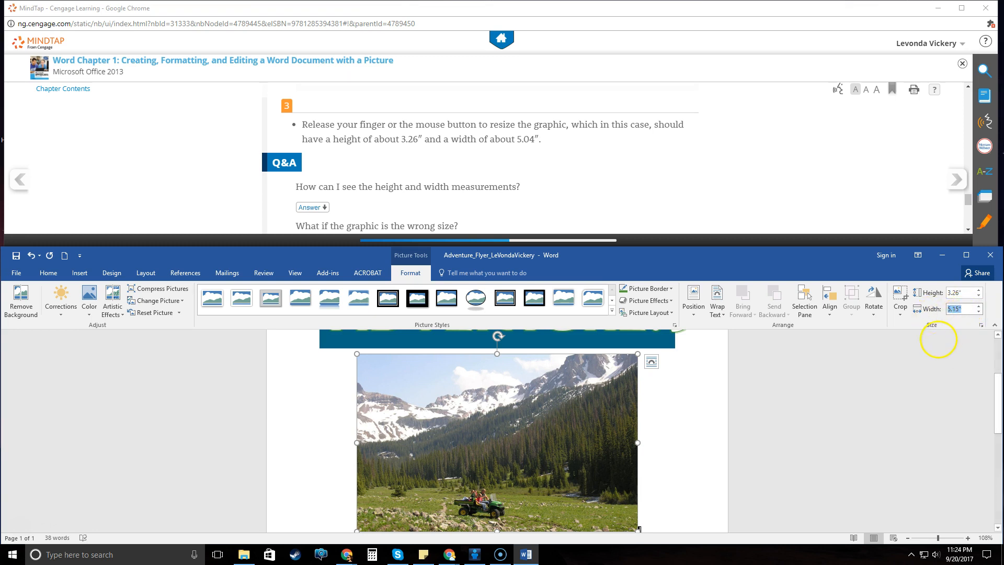
drag(638, 529, 636, 525)
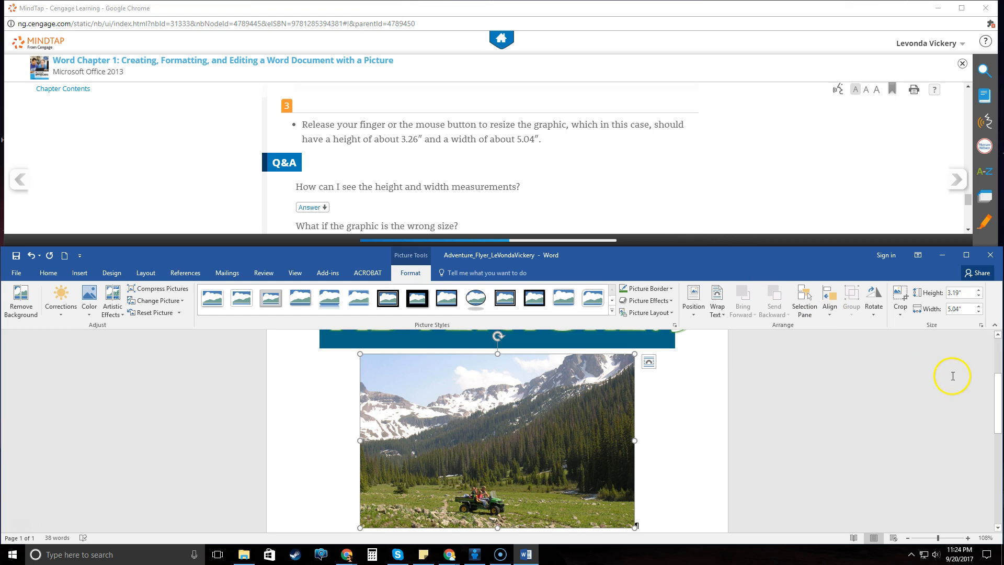
Turn off the mountain trail picture's aspect ratio lock and set its height to 3.26"
click(981, 326)
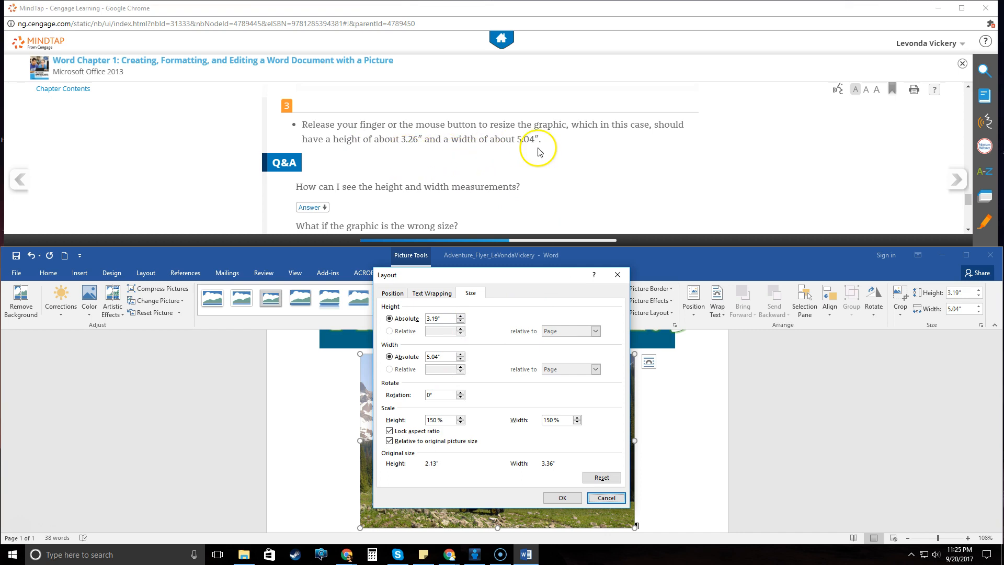
click(389, 431)
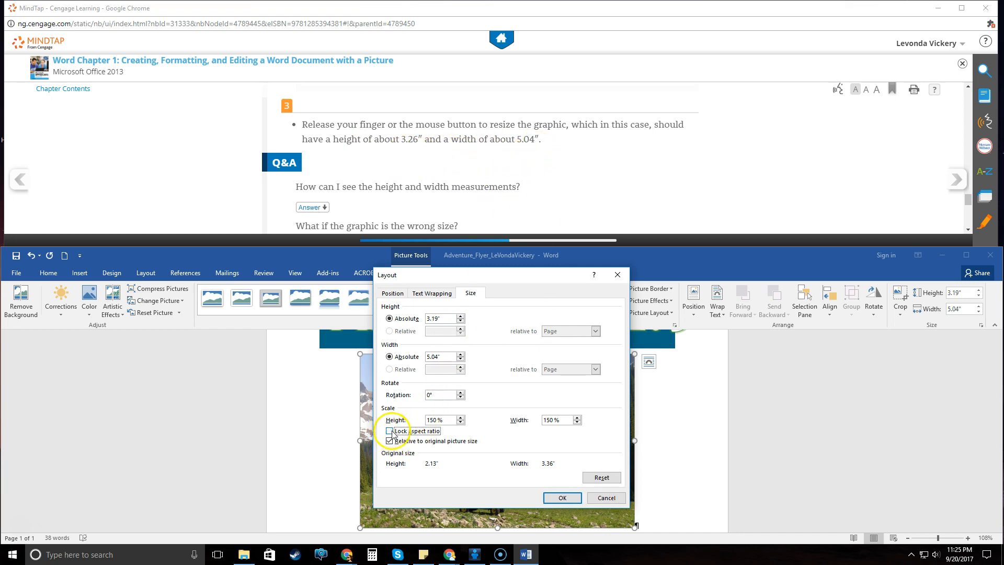
click(564, 498)
click(957, 292)
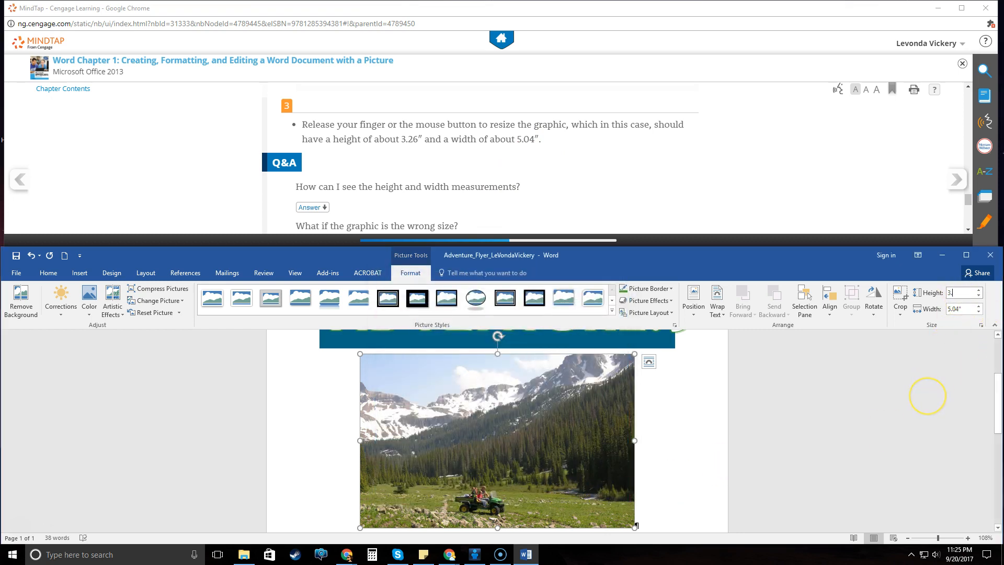
text(3.26)
key(Return)
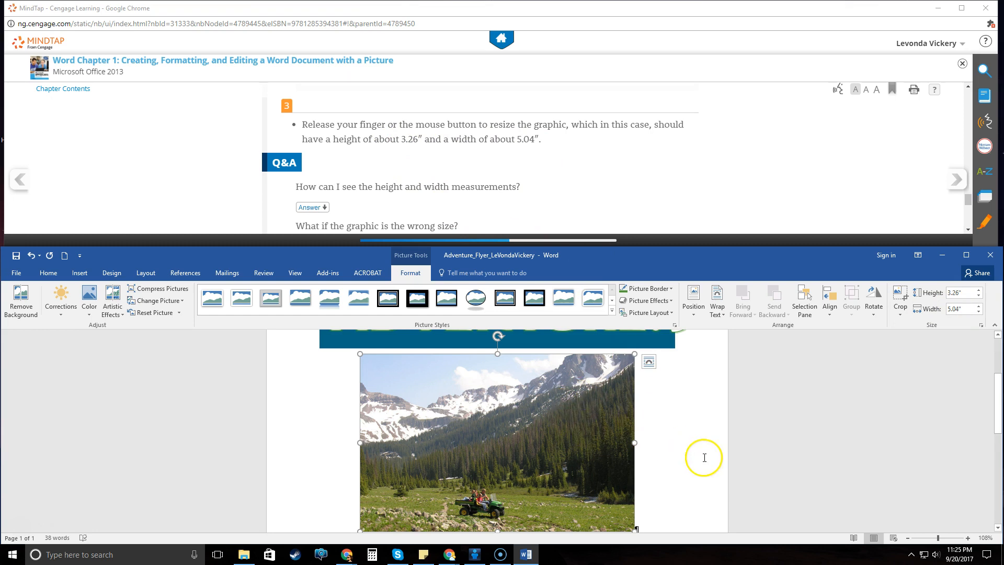
Advance the textbook to "To Zoom 100%", read step 1 and zoom the flyer to 100%
scroll(601, 184, down, 3)
scroll(604, 186, down, 2)
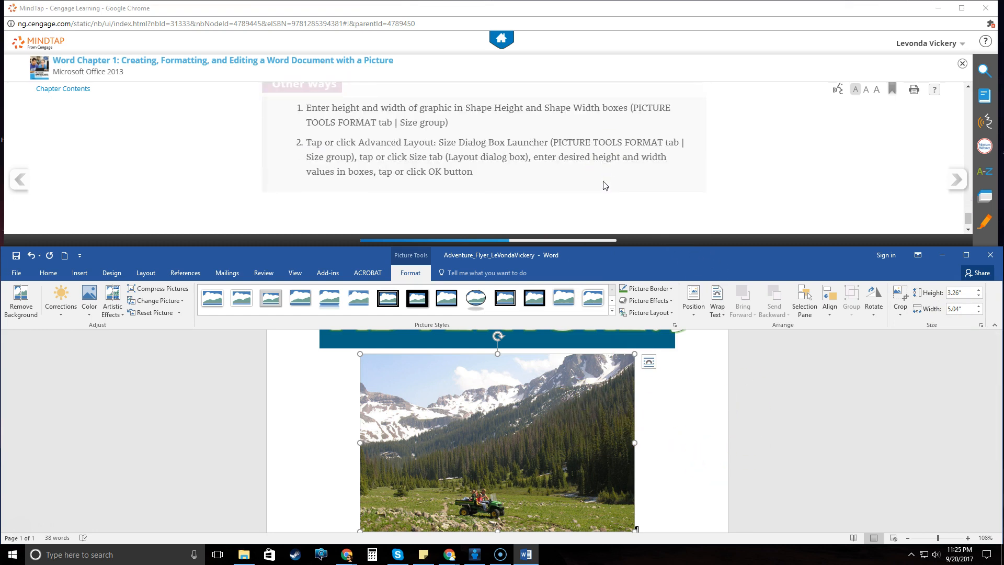
click(956, 179)
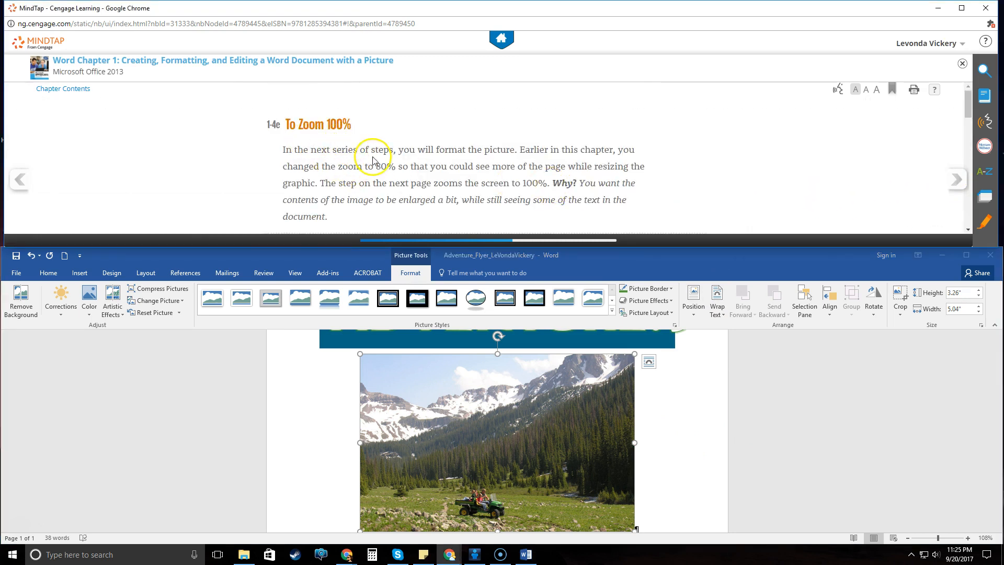
scroll(382, 164, down, 5)
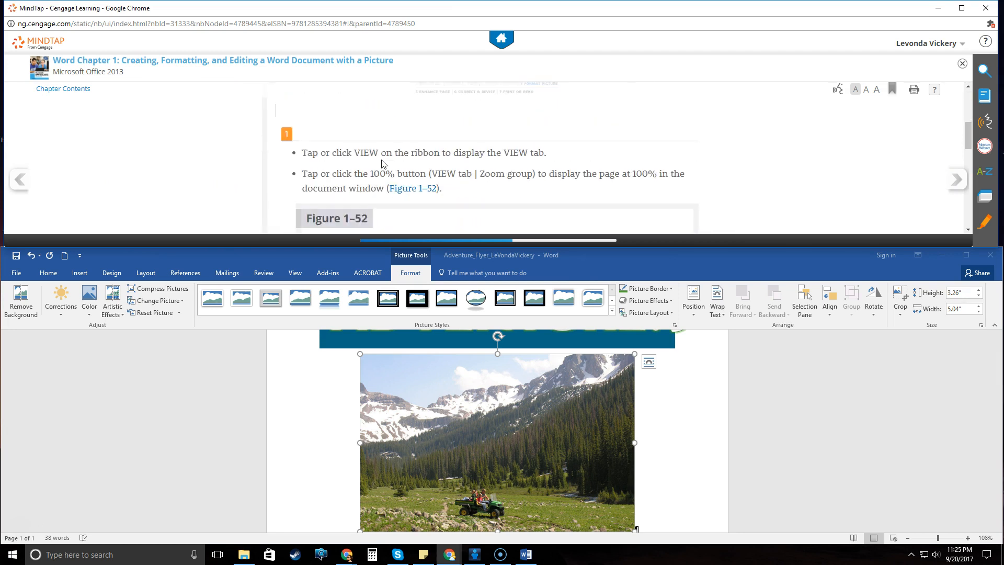
click(293, 272)
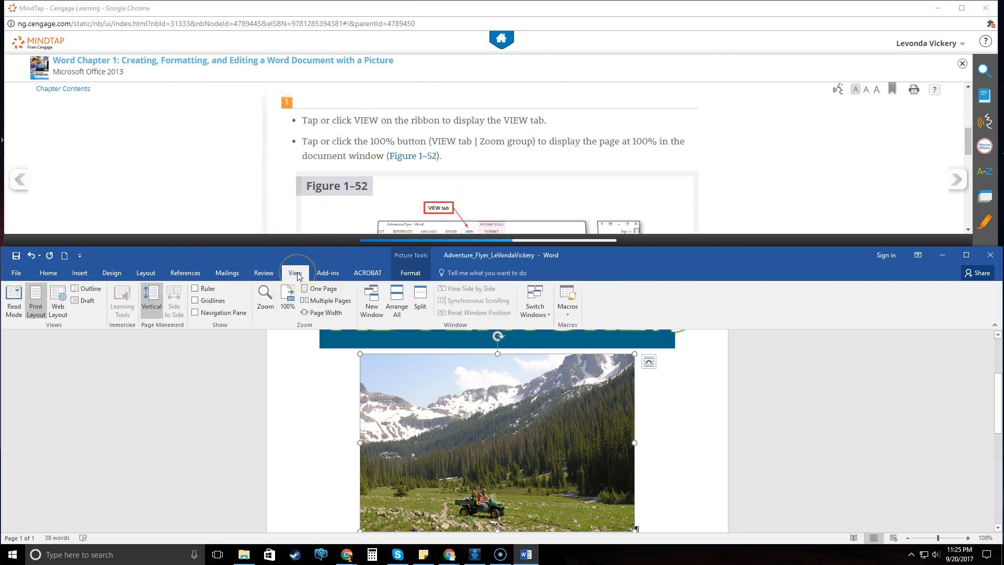
click(288, 301)
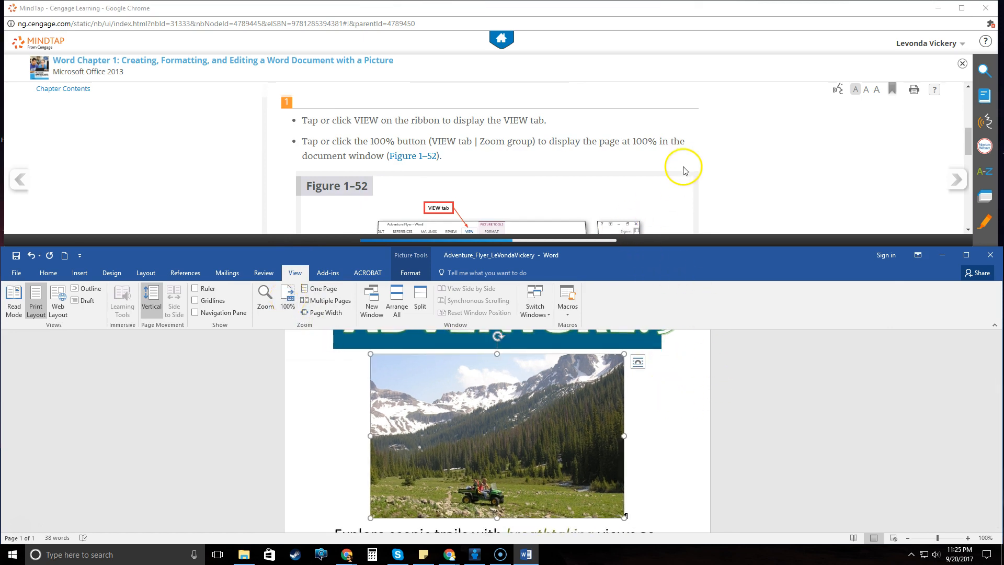
Advance the textbook to "To Apply a Picture Style", read step 1 with Figure 1–53 and display the picture formatting commands for the flyer
scroll(683, 166, down, 5)
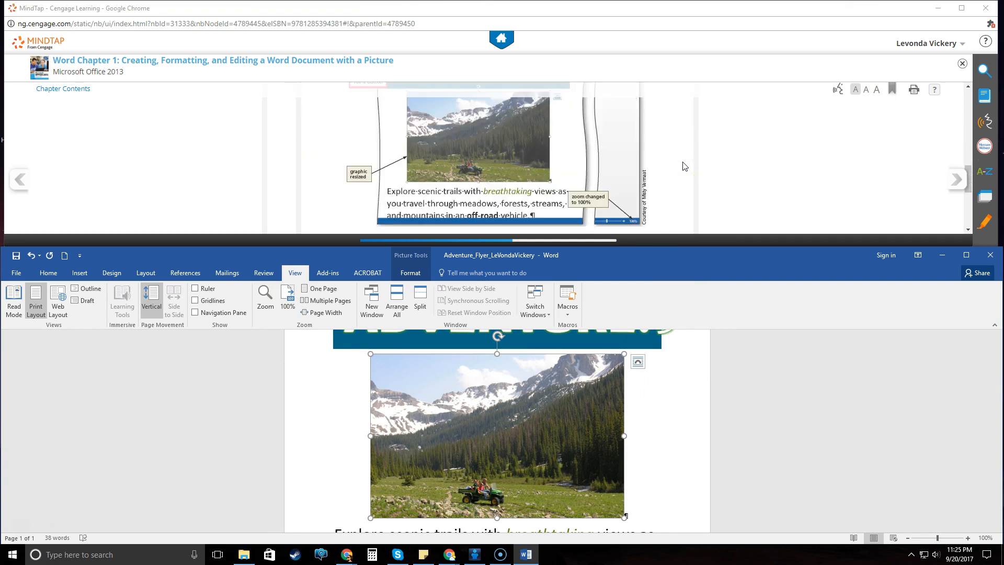
scroll(683, 166, down, 2)
click(953, 177)
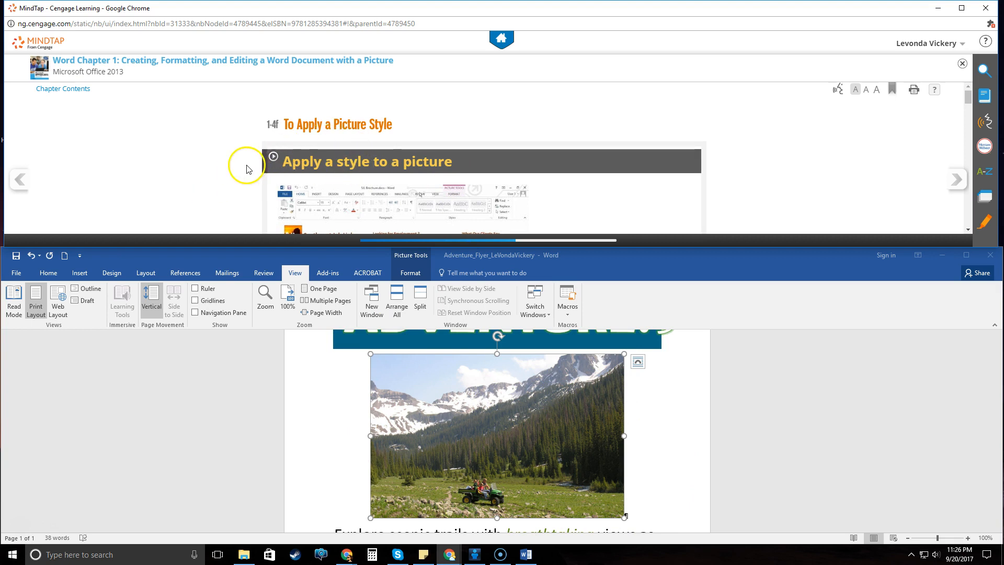
scroll(233, 166, down, 5)
scroll(233, 166, down, 4)
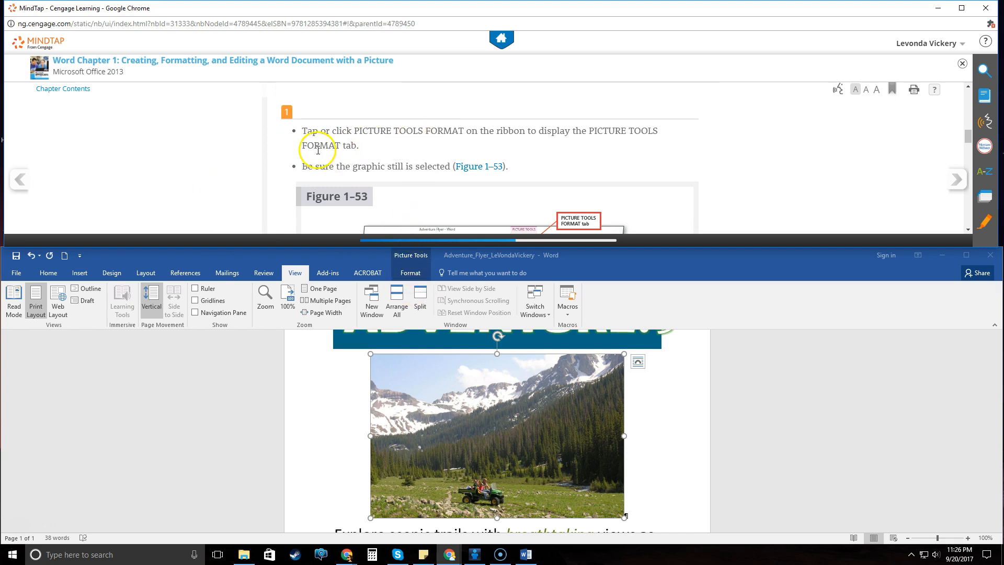
scroll(361, 163, down, 1)
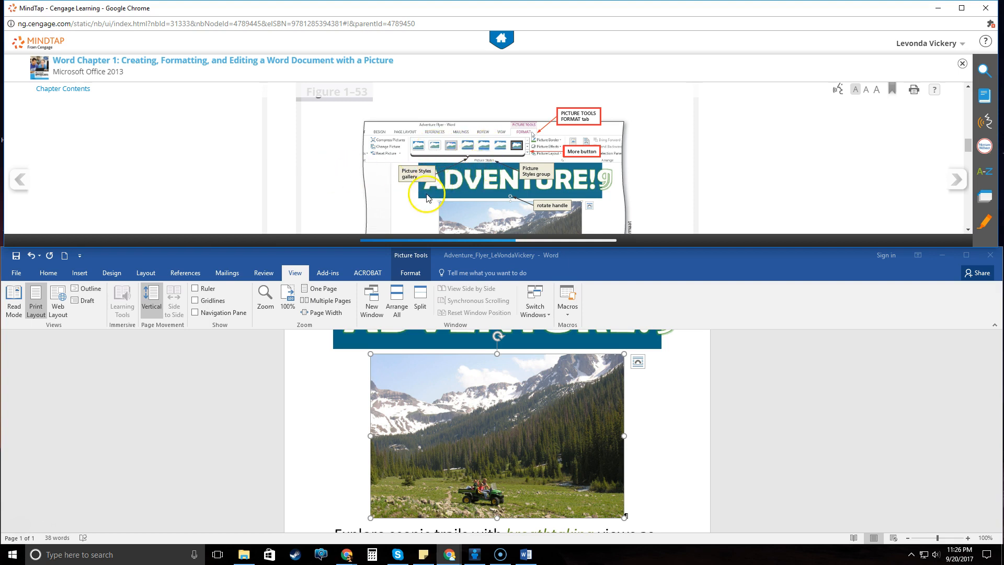
click(414, 283)
click(410, 272)
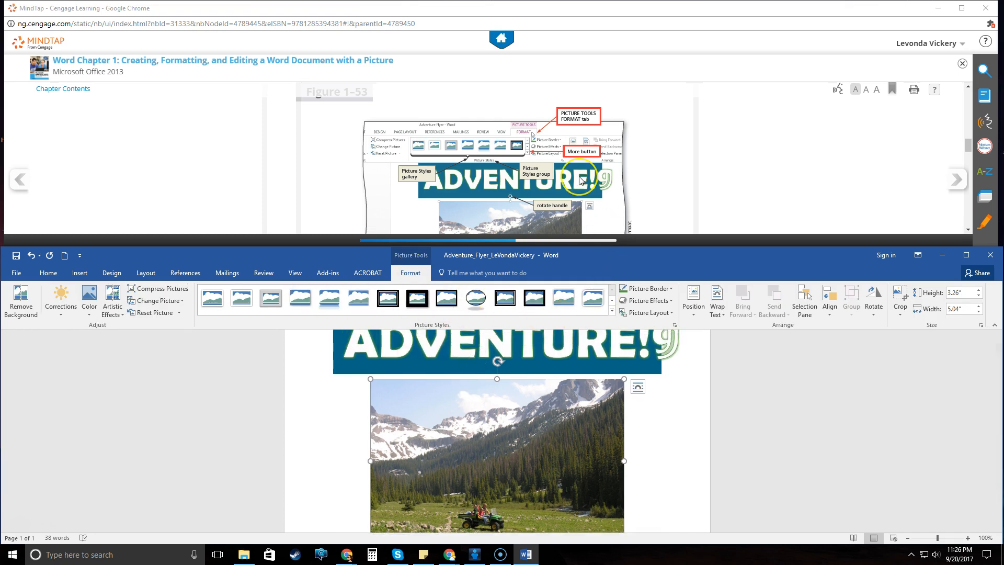
Read textbook step 2 and apply the Drop Shadow Rectangle picture style to the mountain trail picture
scroll(579, 181, down, 1)
scroll(579, 180, down, 4)
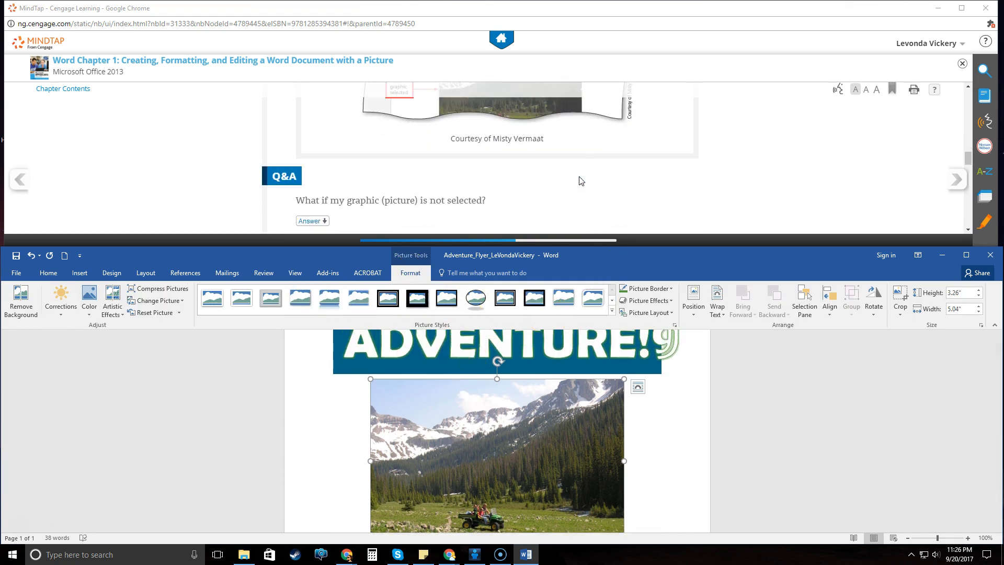
scroll(579, 181, down, 1)
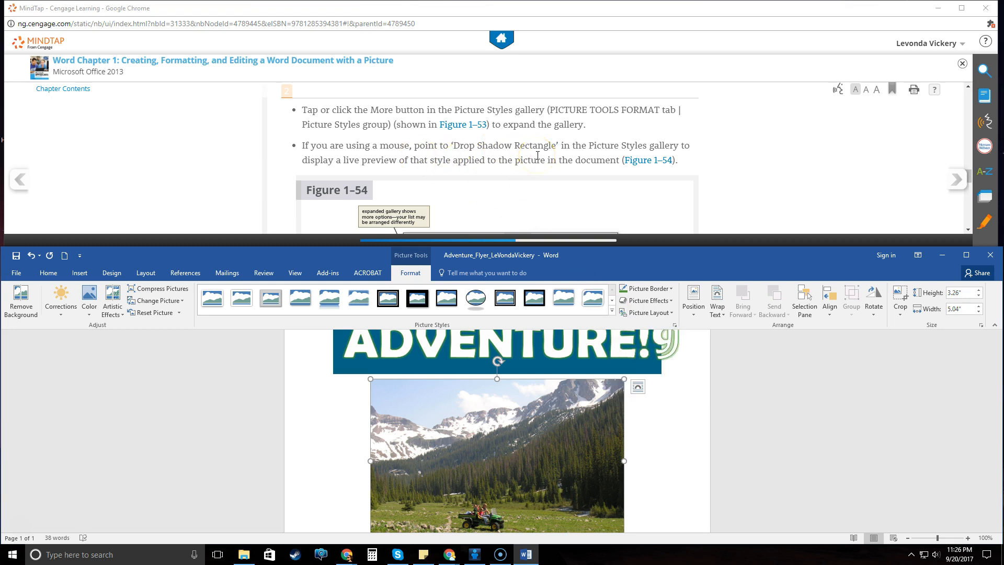
click(612, 313)
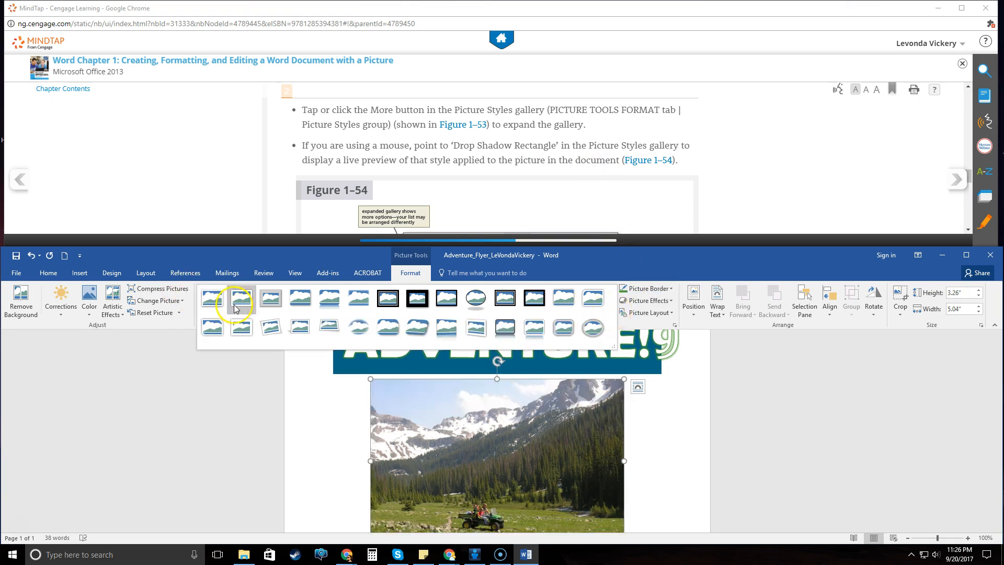
click(300, 299)
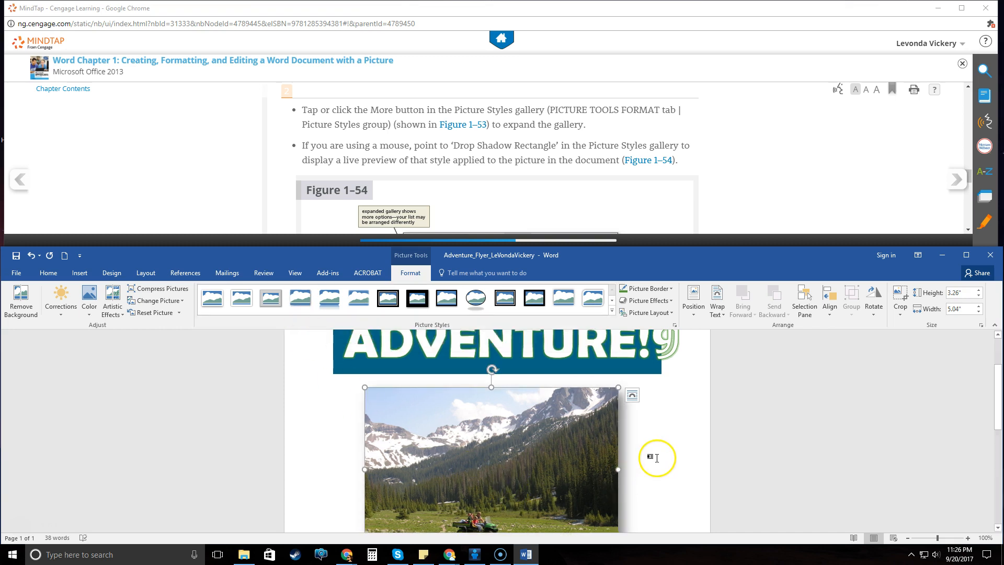
scroll(657, 458, down, 2)
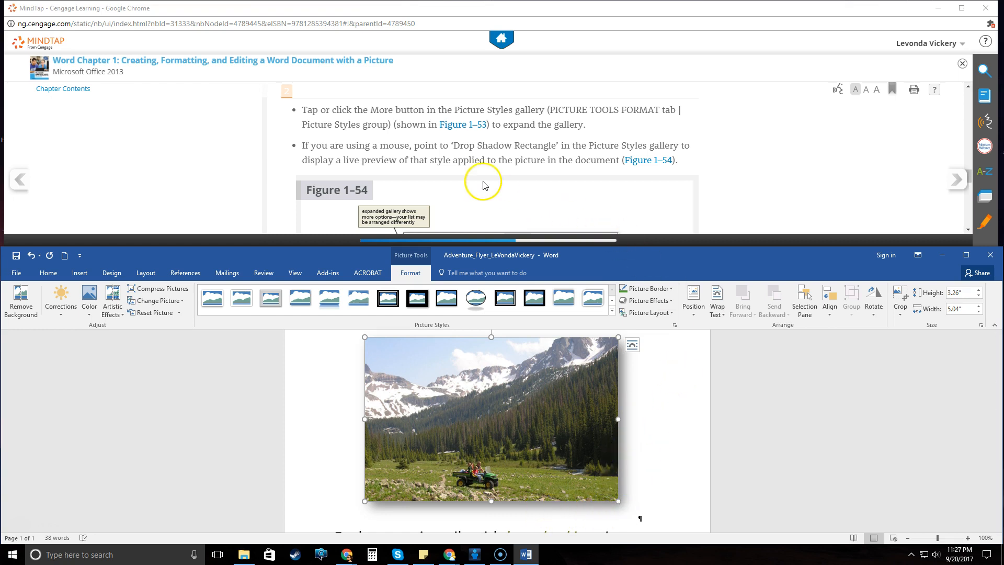
Review the remaining picture style steps, advance the textbook to "To Apply Picture Effects" and read step 1 with Figure 1–55
scroll(483, 185, down, 2)
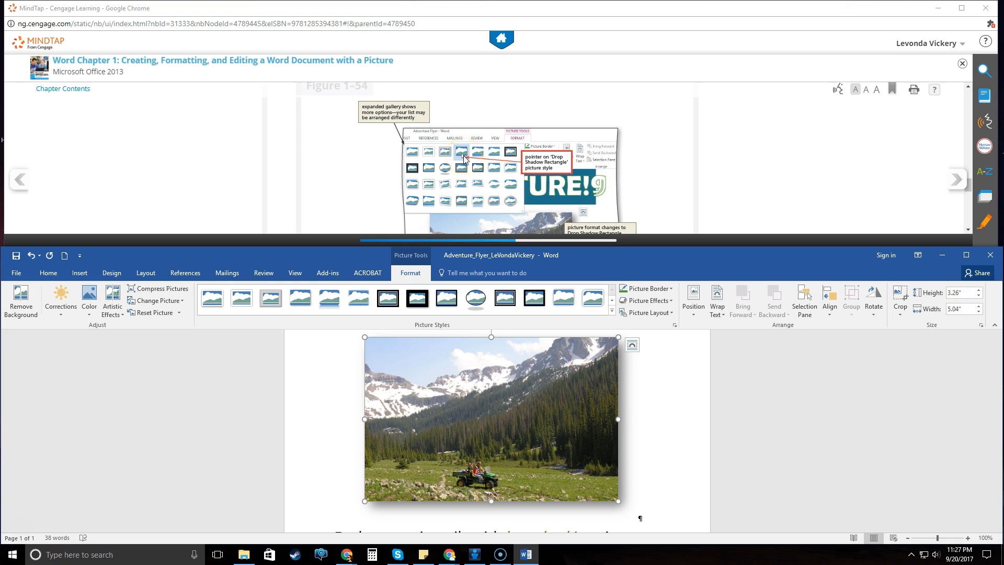
scroll(646, 191, down, 6)
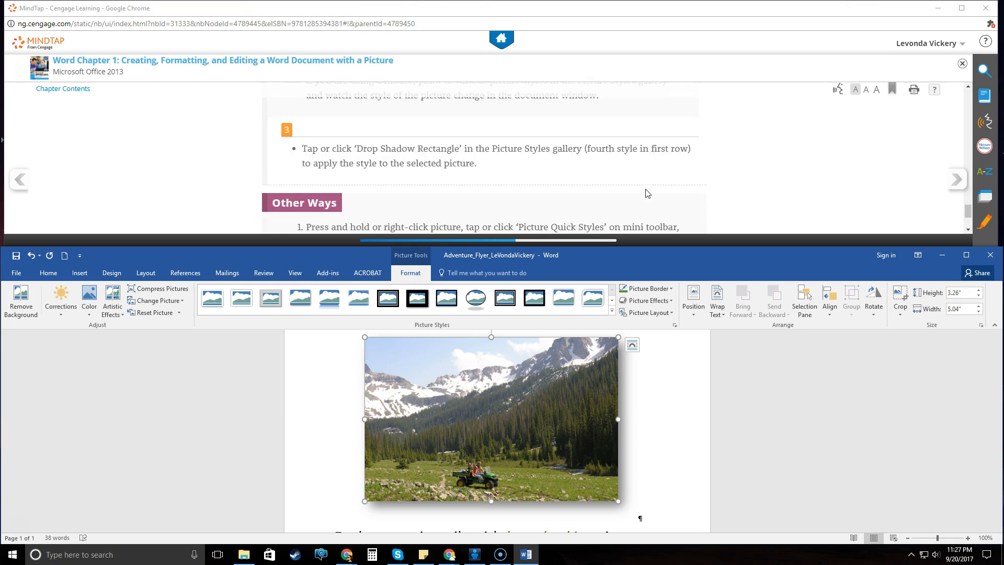
scroll(538, 179, down, 2)
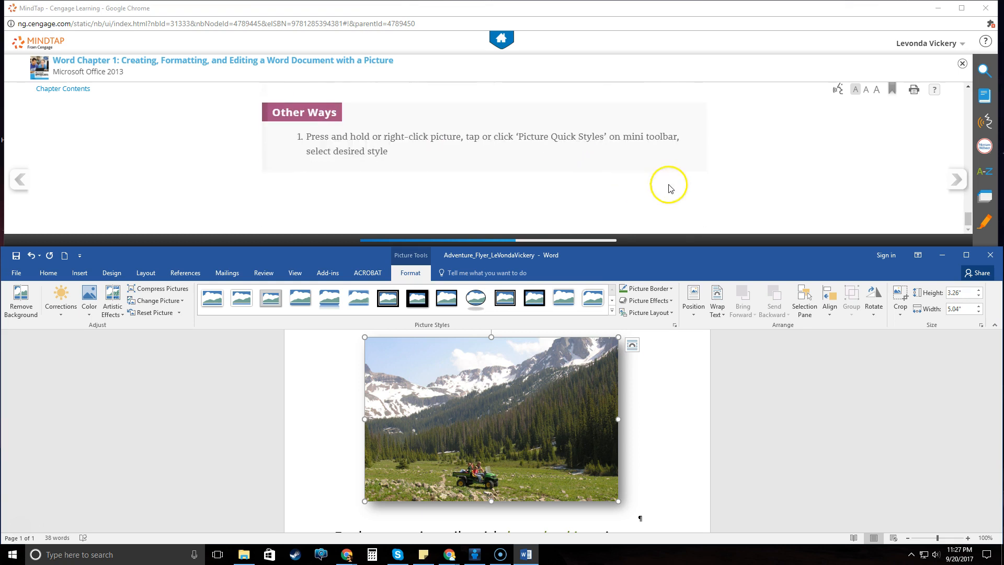
click(950, 186)
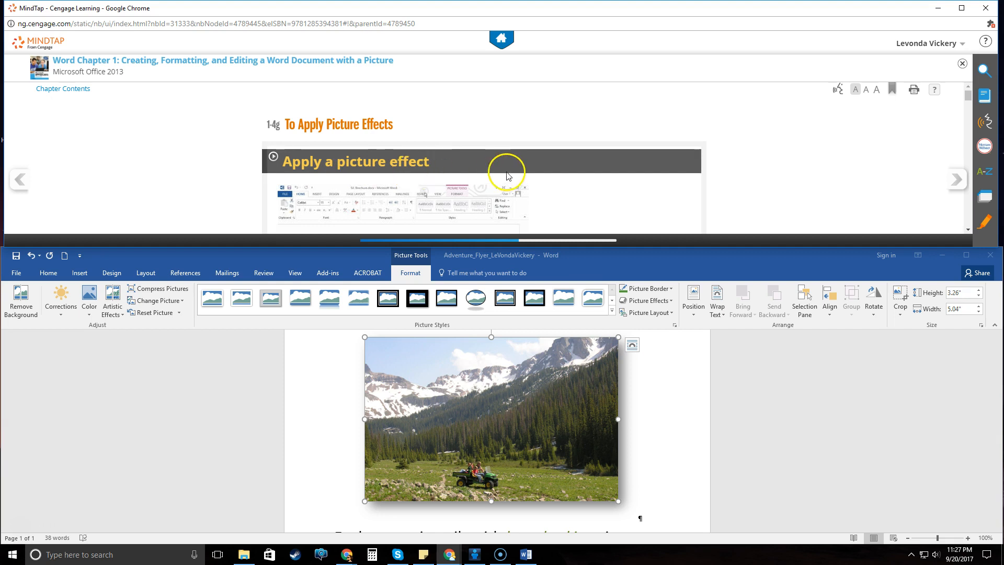
scroll(506, 175, down, 5)
scroll(506, 176, down, 4)
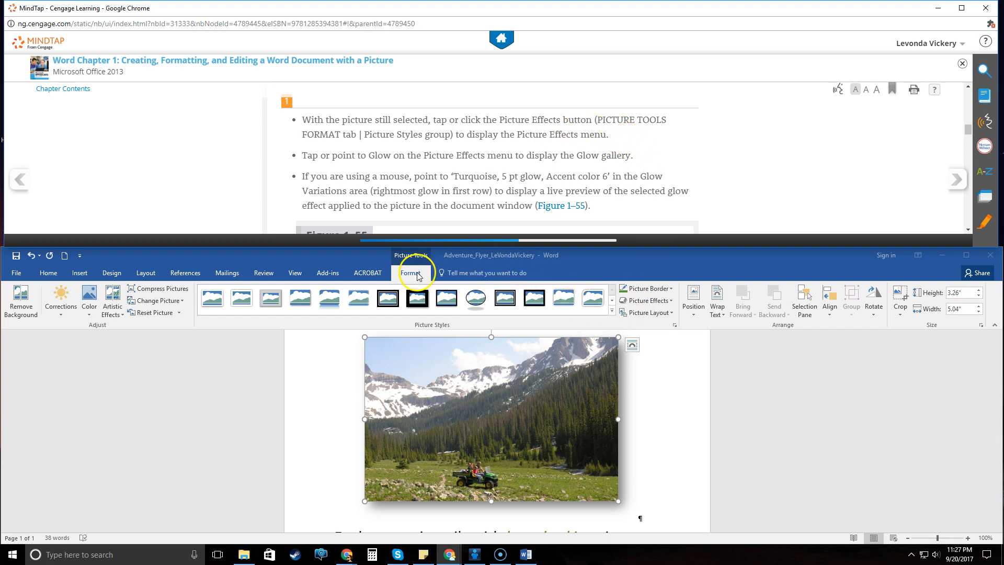
scroll(514, 170, down, 1)
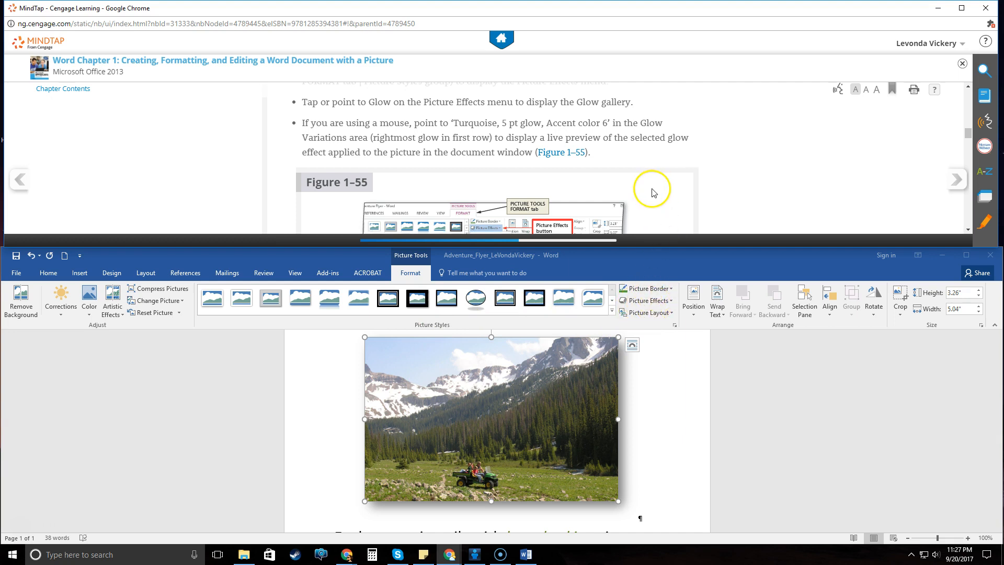
scroll(648, 194, down, 2)
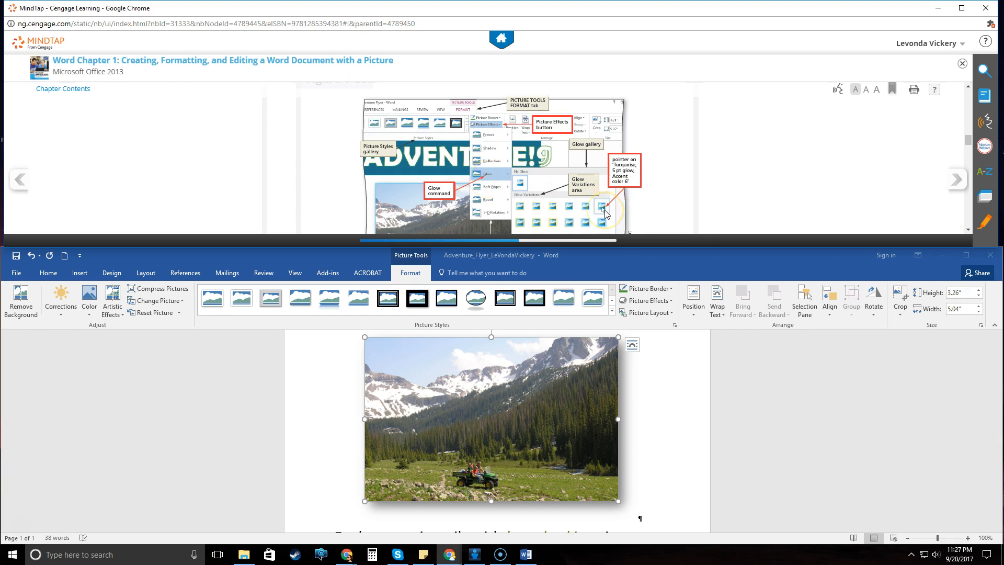
Apply the 5 pt turquoise glow, Accent color 6, to the mountain trail picture
click(670, 302)
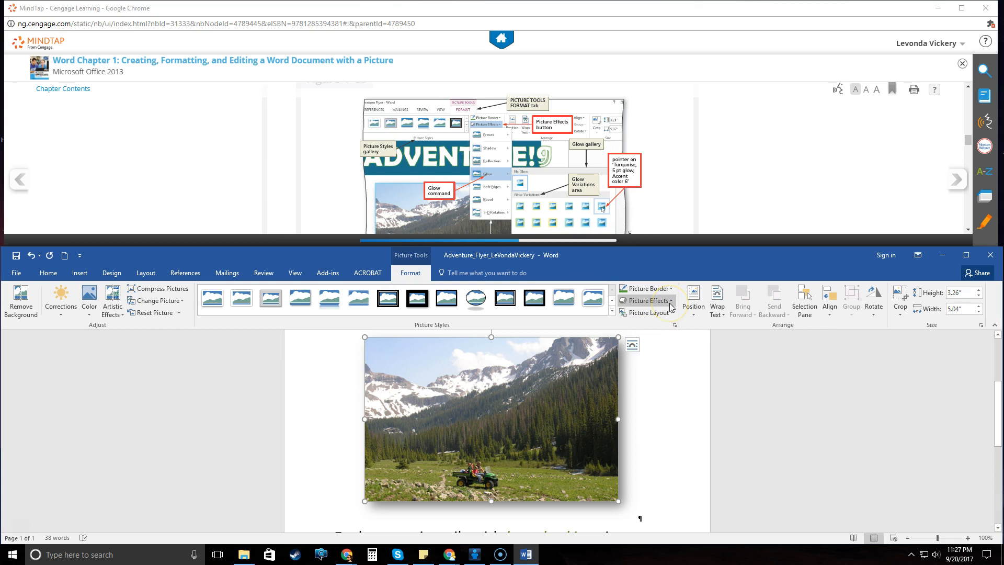
click(658, 392)
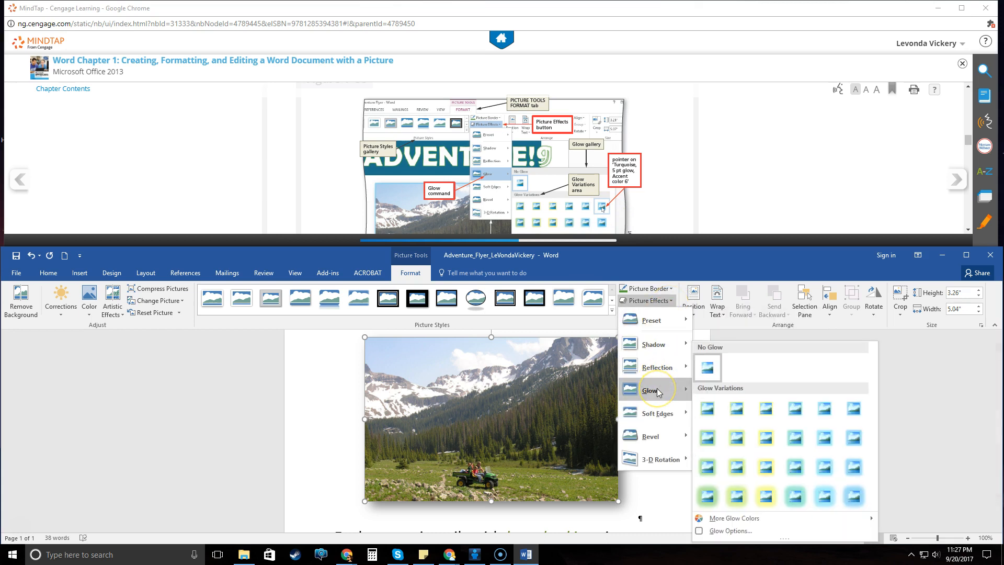
click(854, 411)
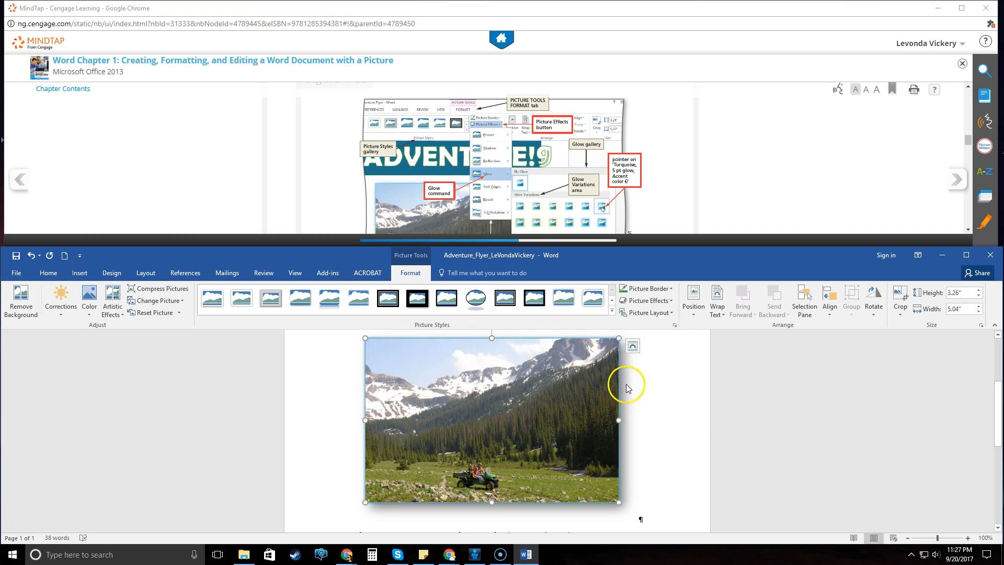
Read textbook steps 2 and 3 and examine Figure 1–56 for applying the Angle bevel effect to the picture
scroll(650, 201, down, 5)
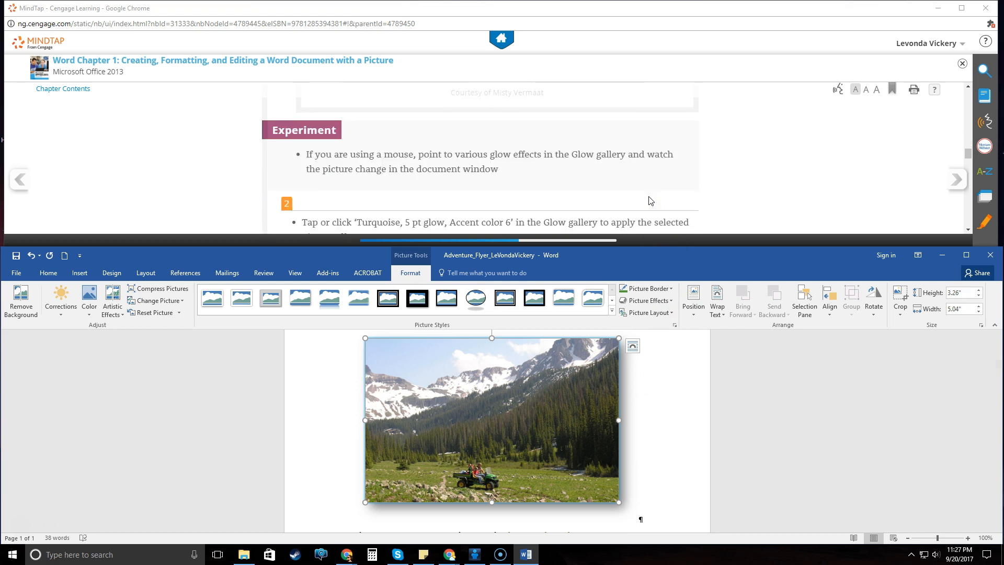
scroll(650, 202, down, 2)
scroll(594, 156, down, 2)
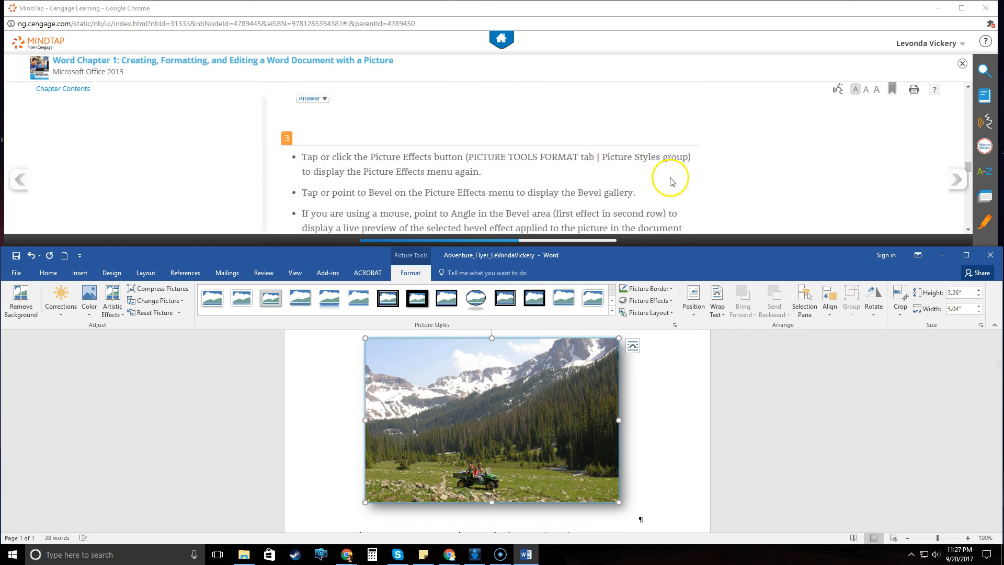
scroll(672, 181, down, 1)
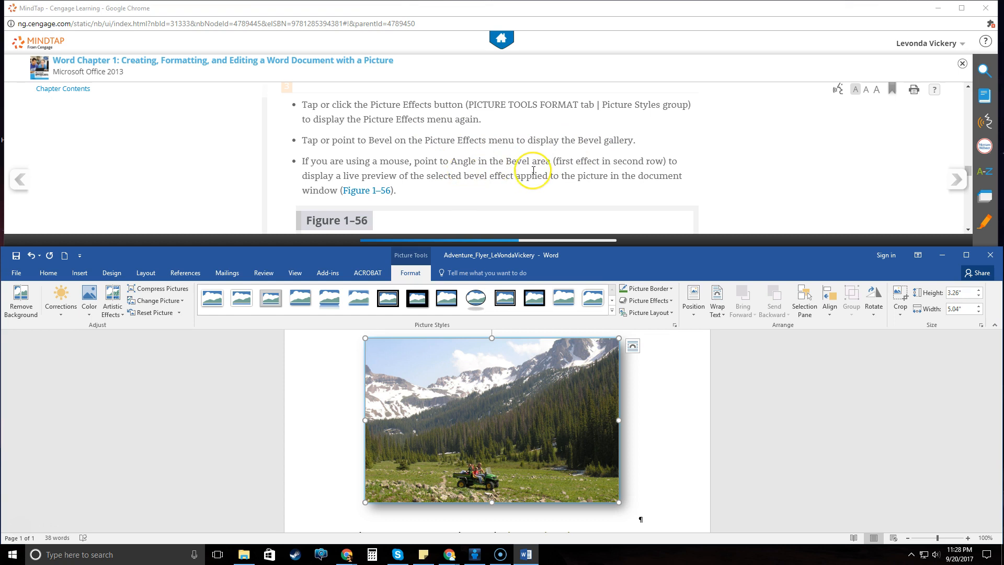
scroll(530, 171, down, 2)
scroll(532, 171, down, 1)
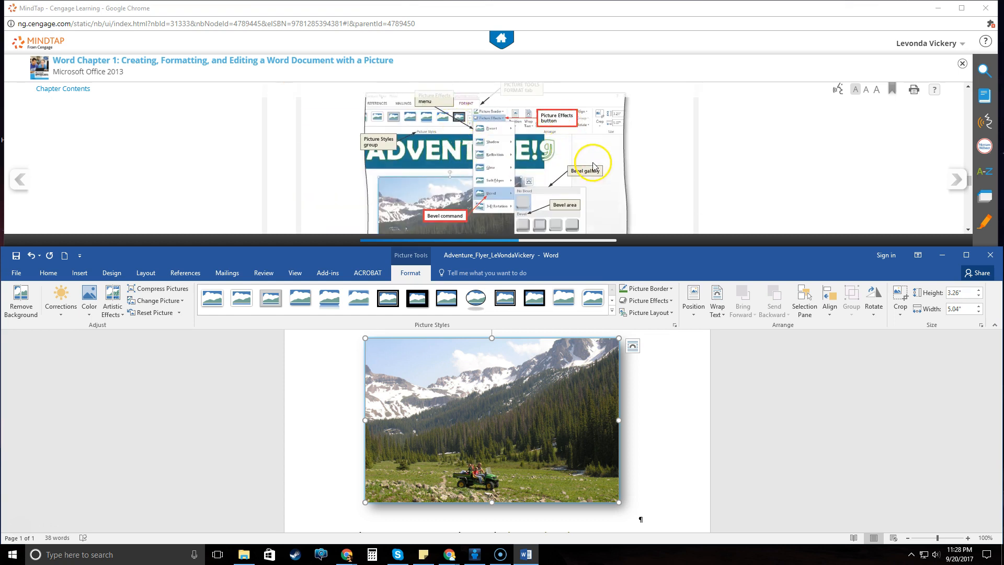
scroll(599, 178, down, 1)
scroll(600, 178, up, 1)
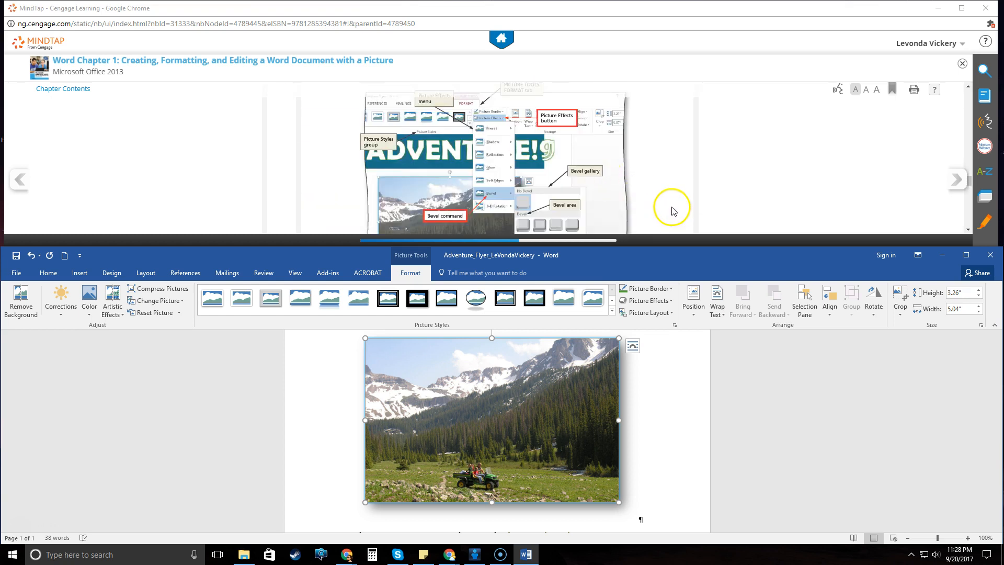
scroll(730, 197, down, 1)
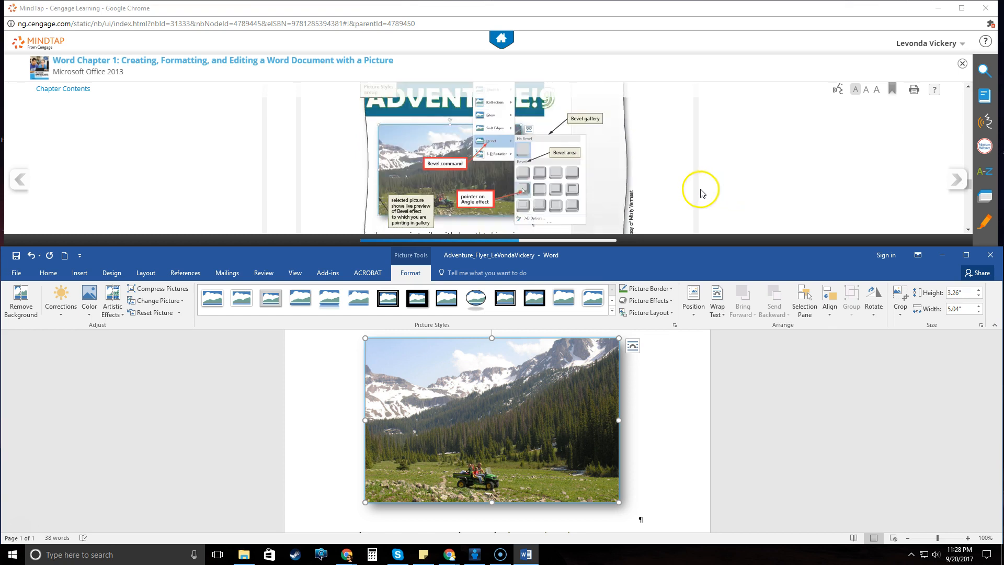
Apply the Angle bevel effect to the mountain trail picture
click(671, 303)
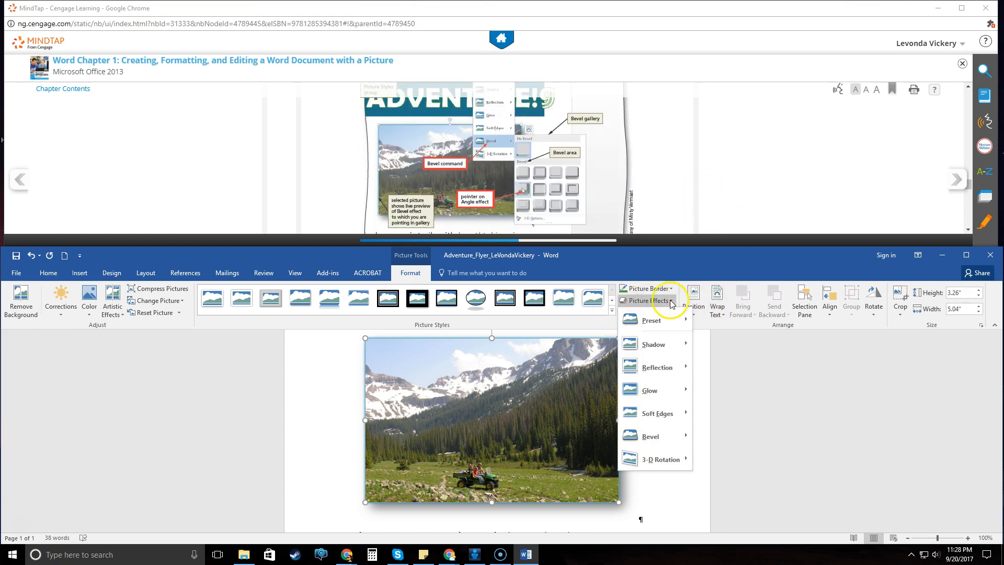
mouse_move(649, 438)
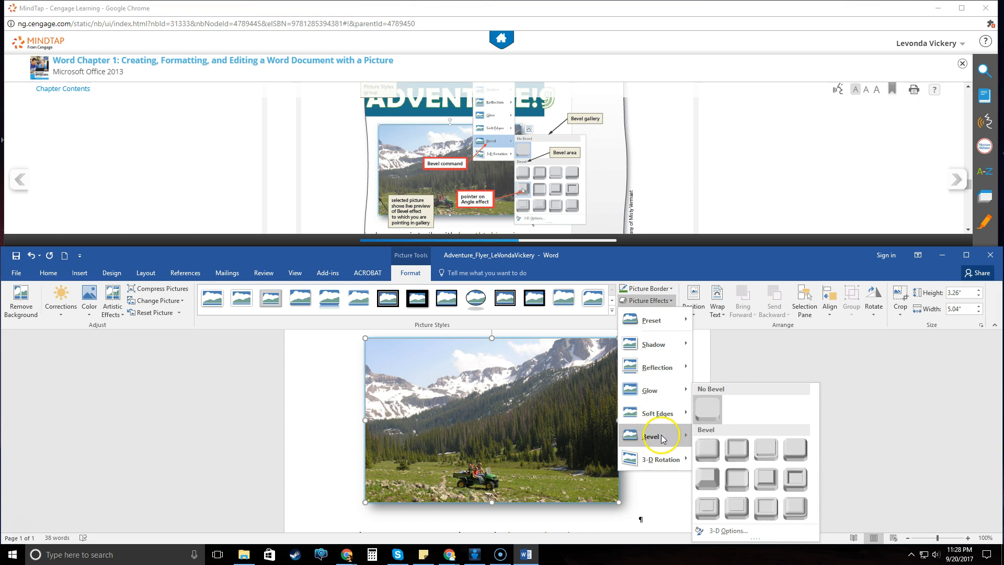
click(708, 480)
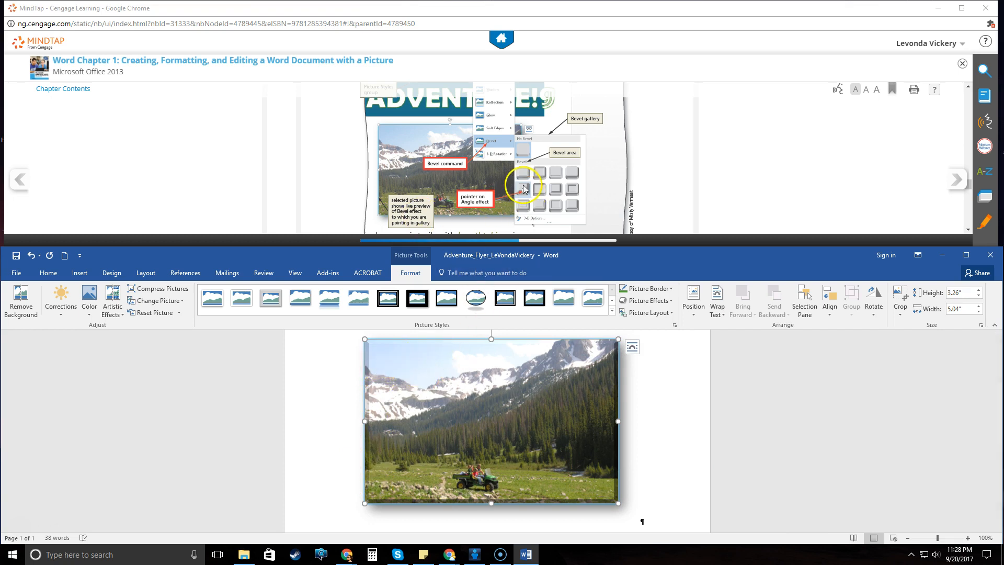
Review the remaining picture effects text and "Enhancing the Page", and advance the textbook to "To Add a Page Border"
scroll(648, 191, down, 5)
scroll(648, 191, down, 1)
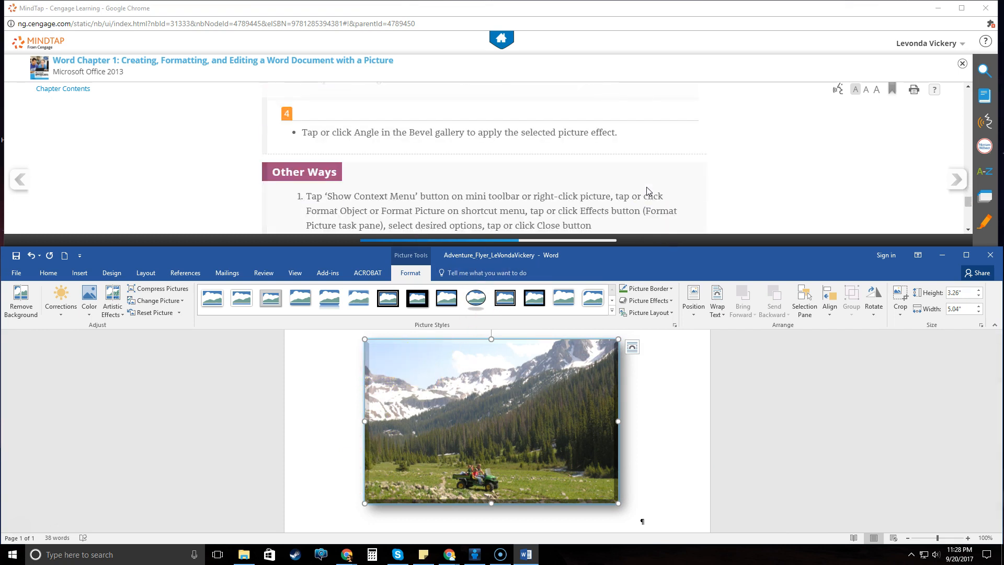
scroll(671, 166, down, 1)
scroll(673, 168, down, 2)
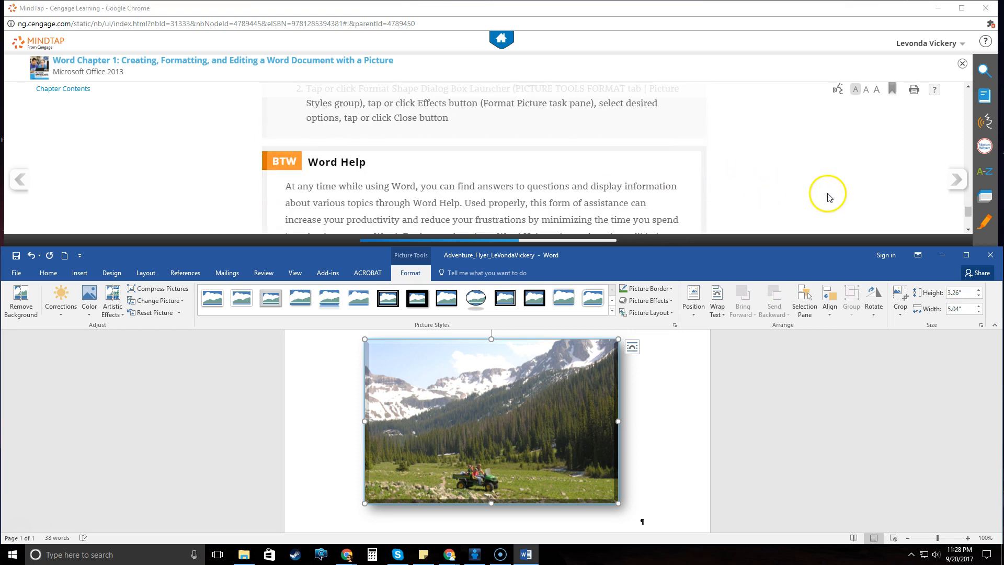
click(955, 179)
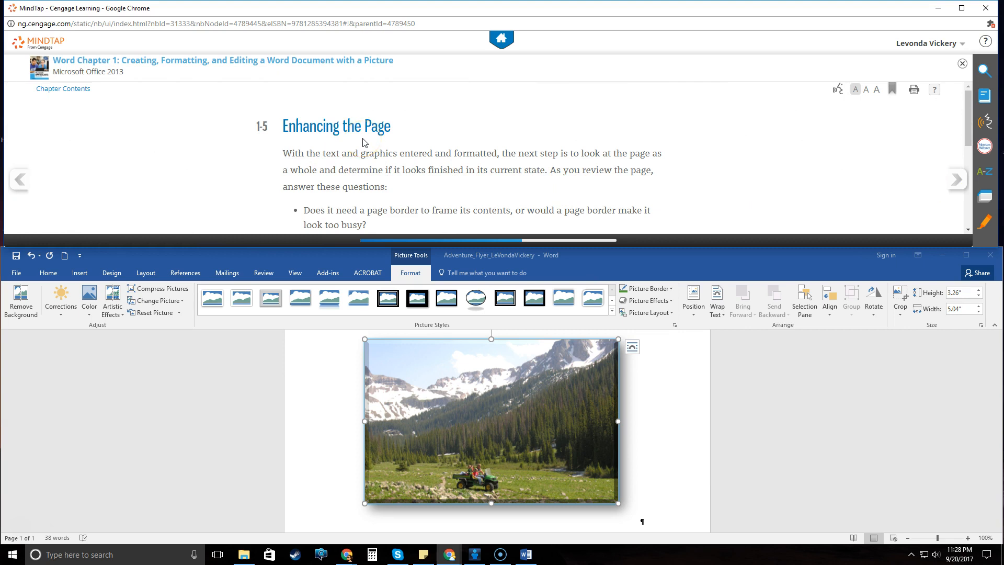
scroll(364, 142, down, 5)
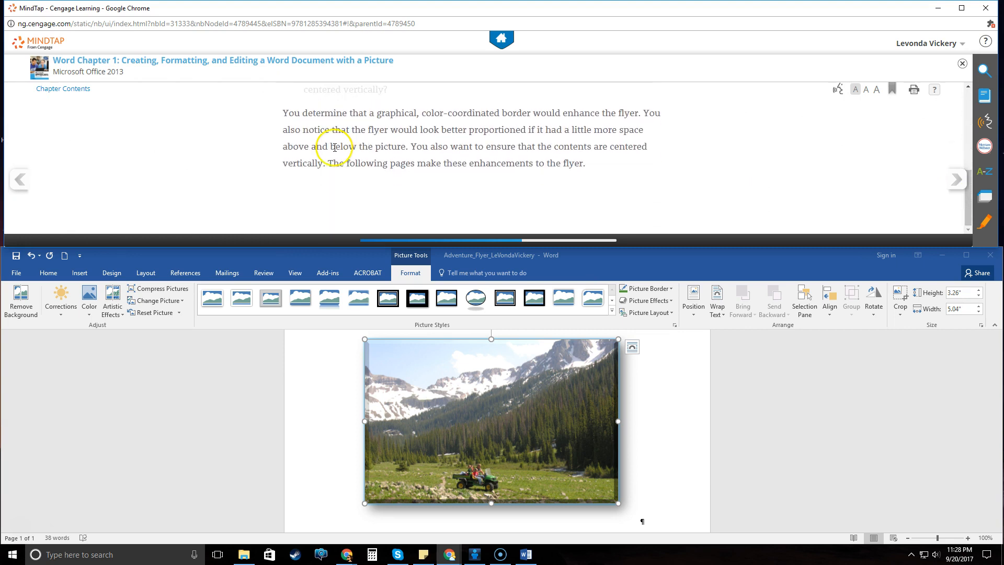
click(955, 178)
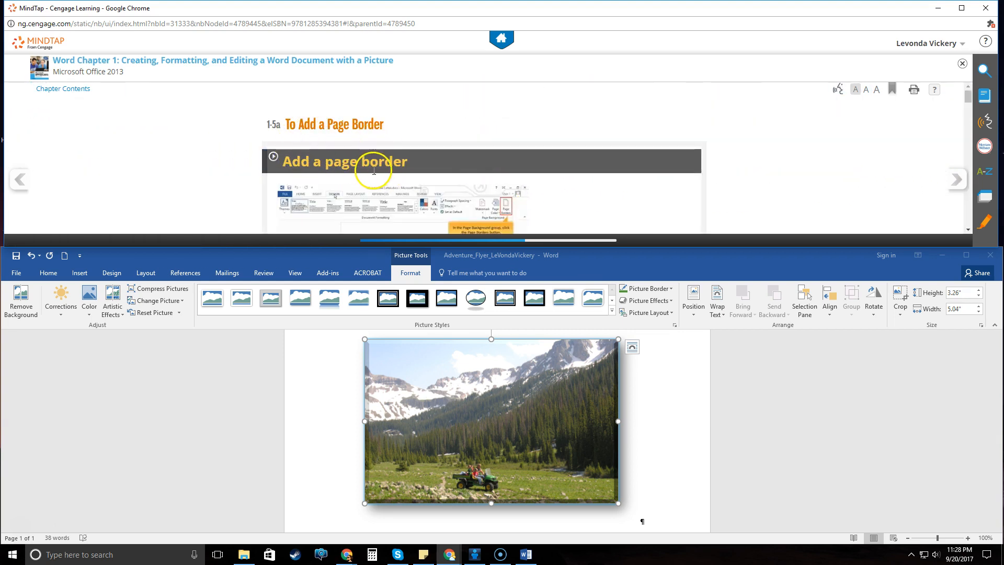
scroll(348, 164, down, 1)
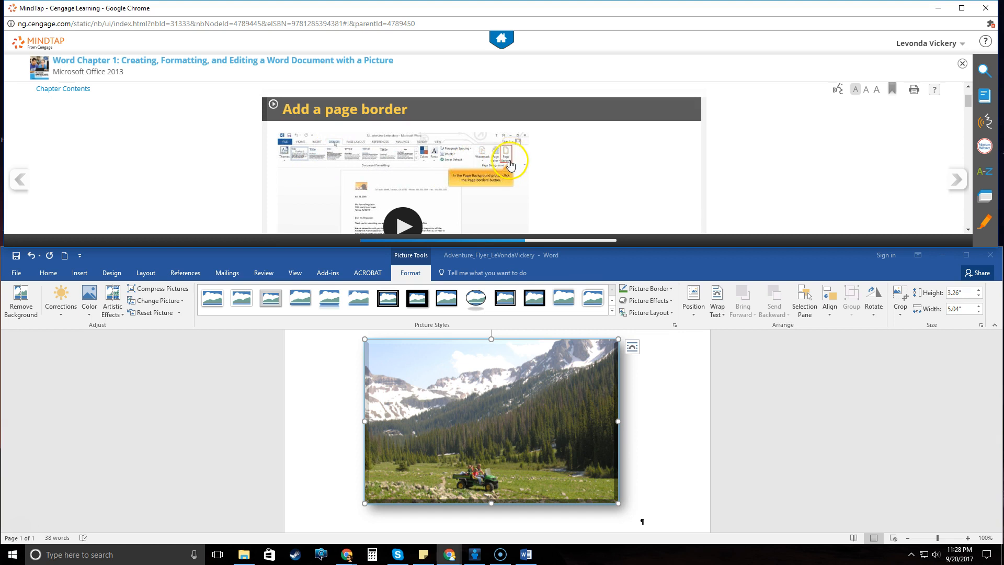
Start a page border for the flyer with the second border style, following textbook steps 1 and 2
click(113, 274)
click(113, 273)
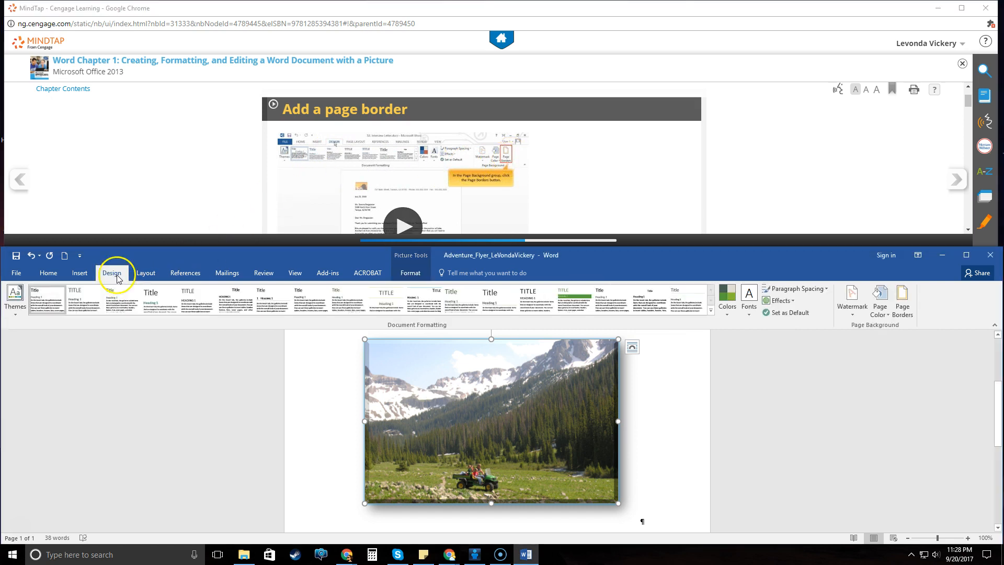
click(909, 311)
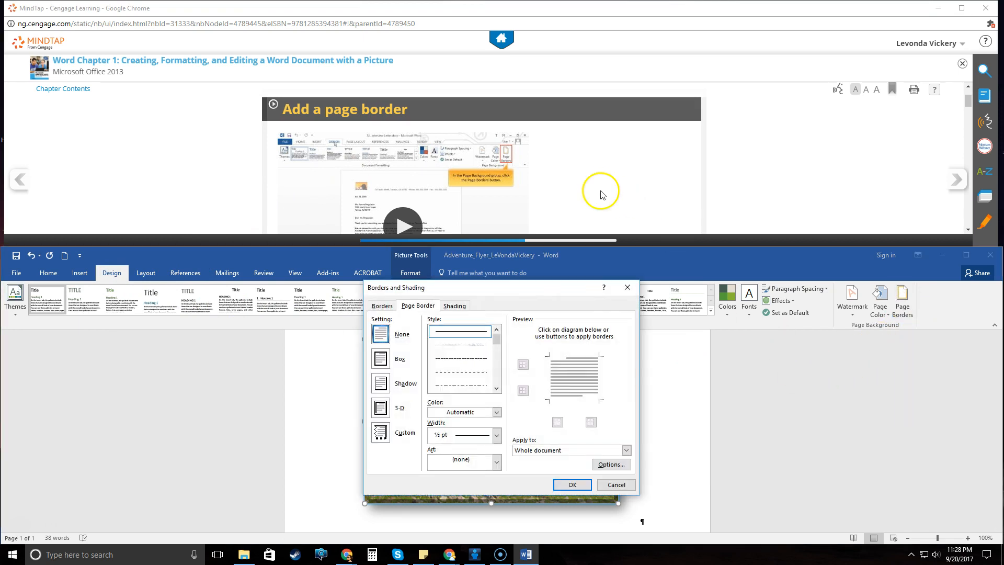
scroll(598, 188, down, 4)
scroll(597, 186, down, 3)
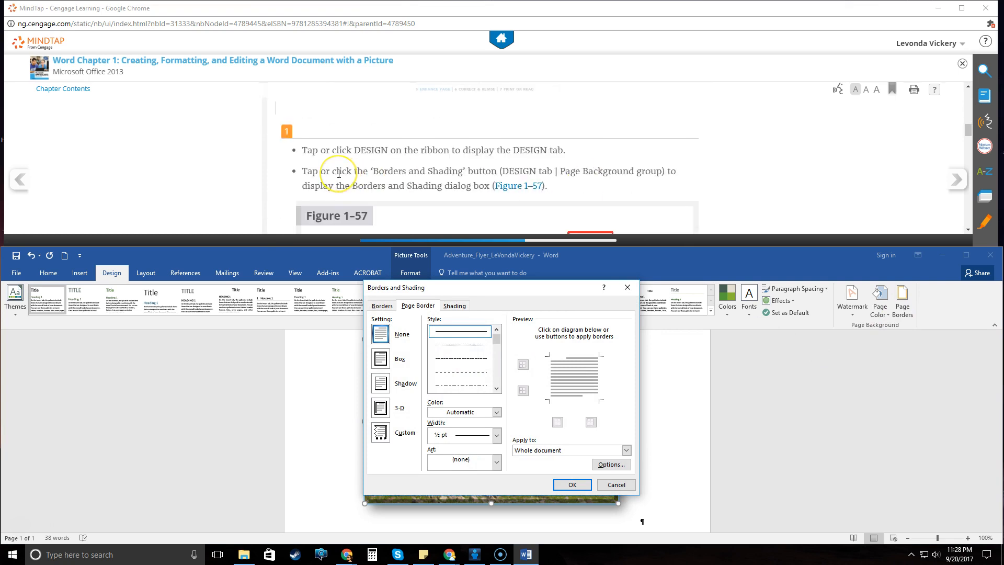
scroll(339, 174, down, 5)
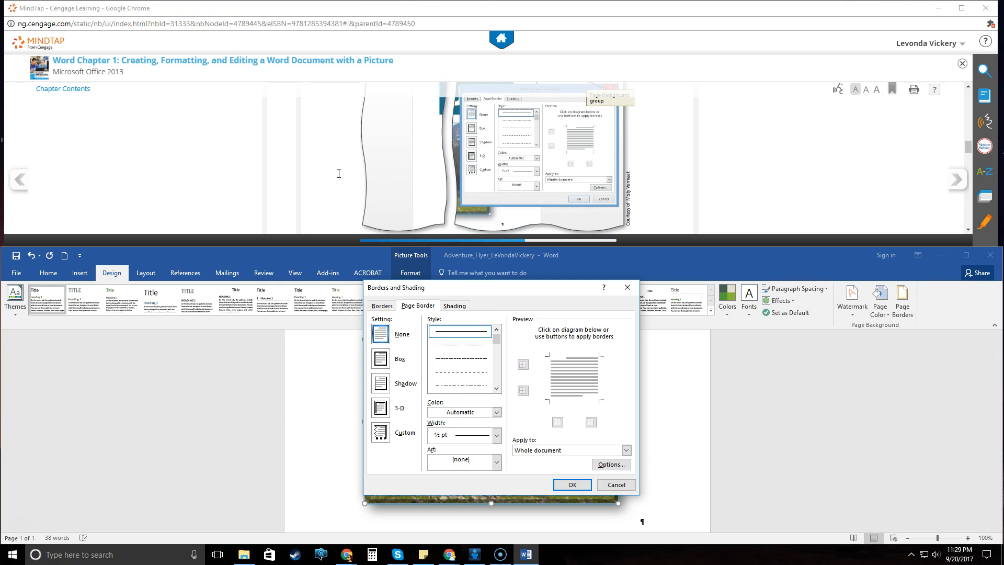
scroll(339, 174, down, 3)
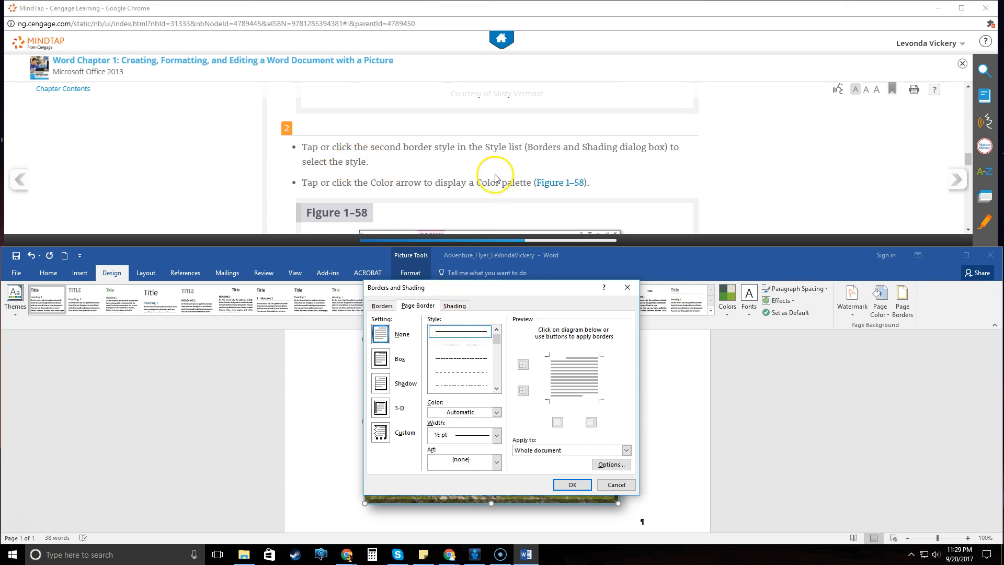
click(462, 345)
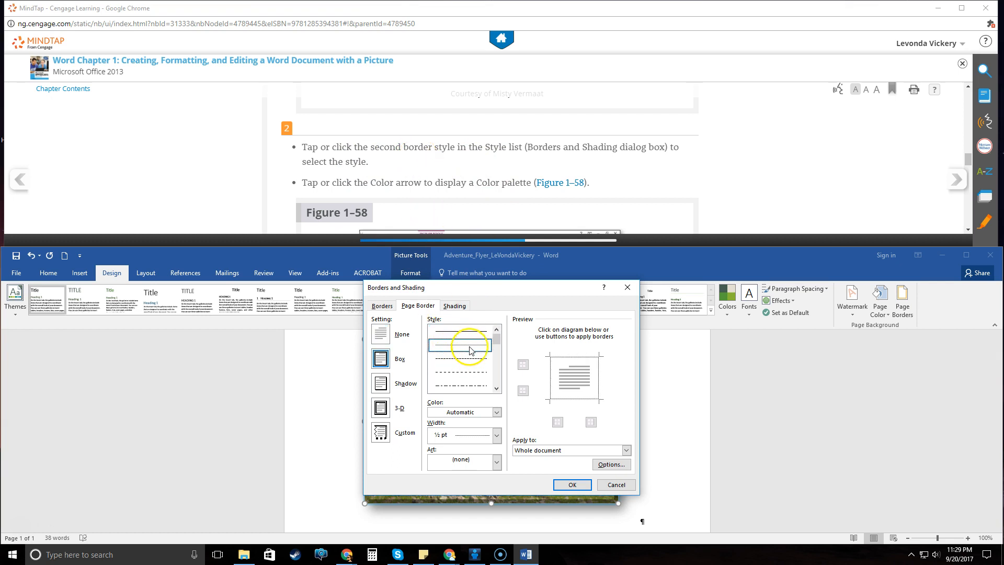
Check Figure 1–58 and textbook step 3, and set the page border color to Lime, Accent 2, Lighter 80%
scroll(455, 172, down, 3)
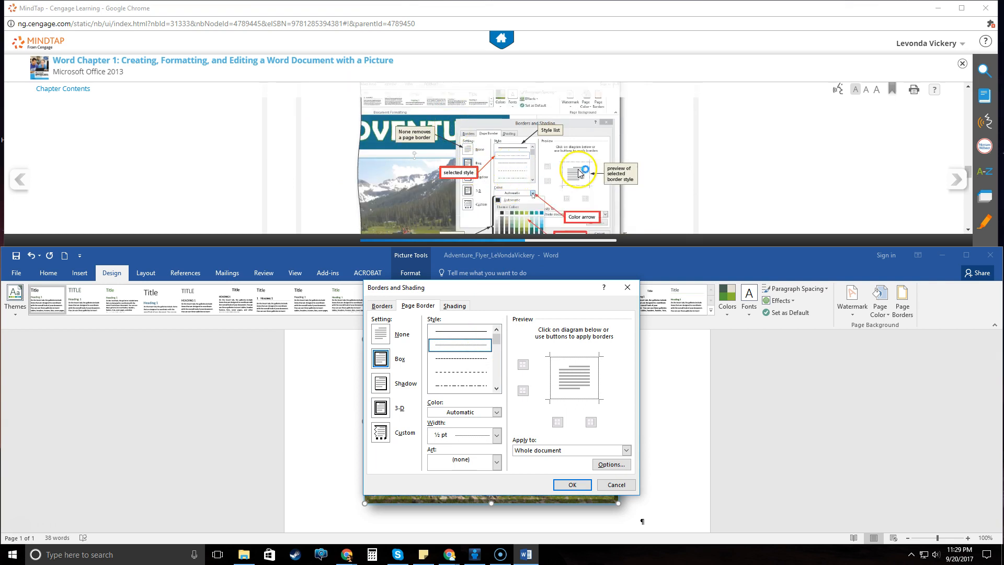
scroll(617, 165, down, 2)
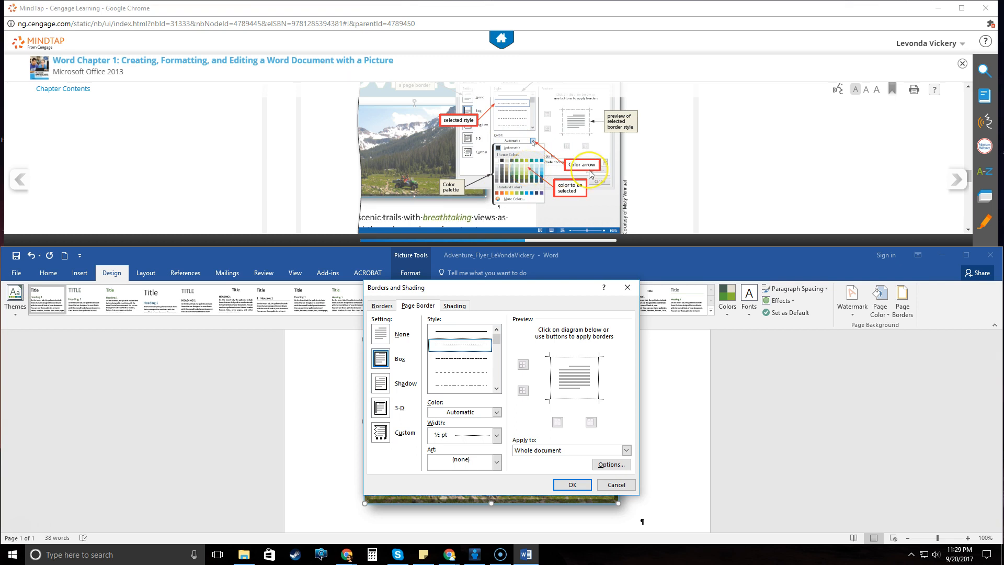
scroll(591, 174, down, 2)
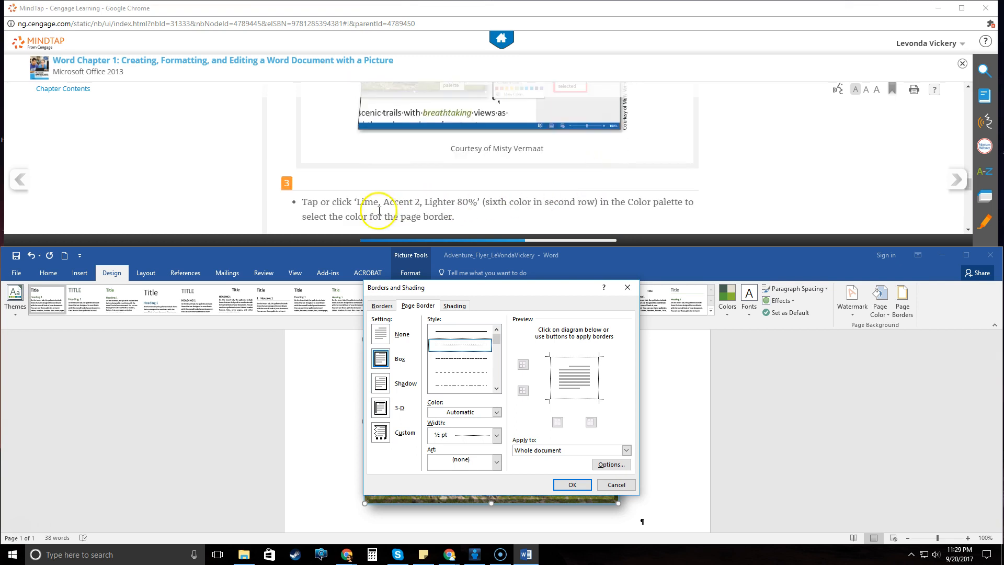
drag(358, 202, 476, 203)
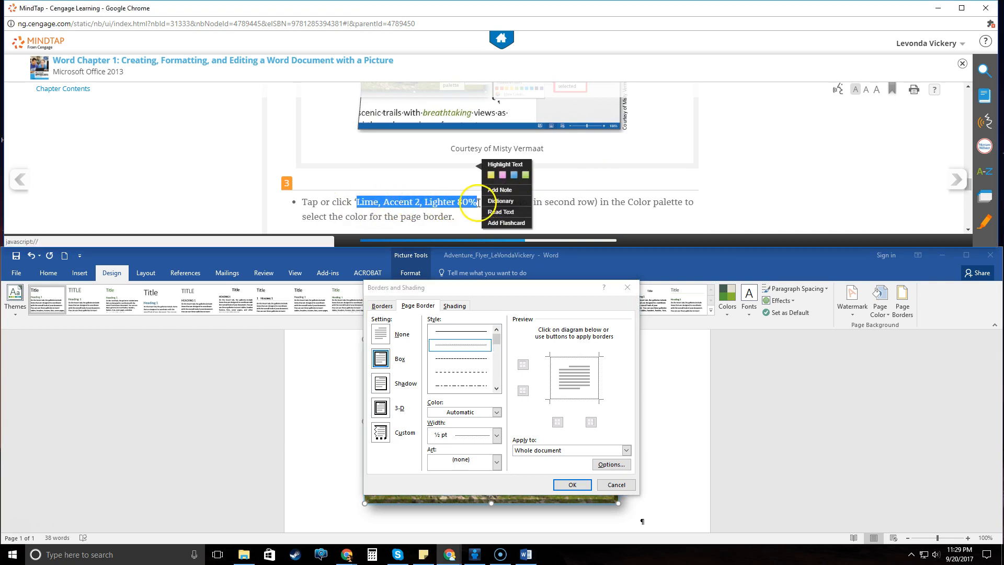
click(587, 189)
scroll(579, 189, up, 1)
scroll(579, 188, up, 1)
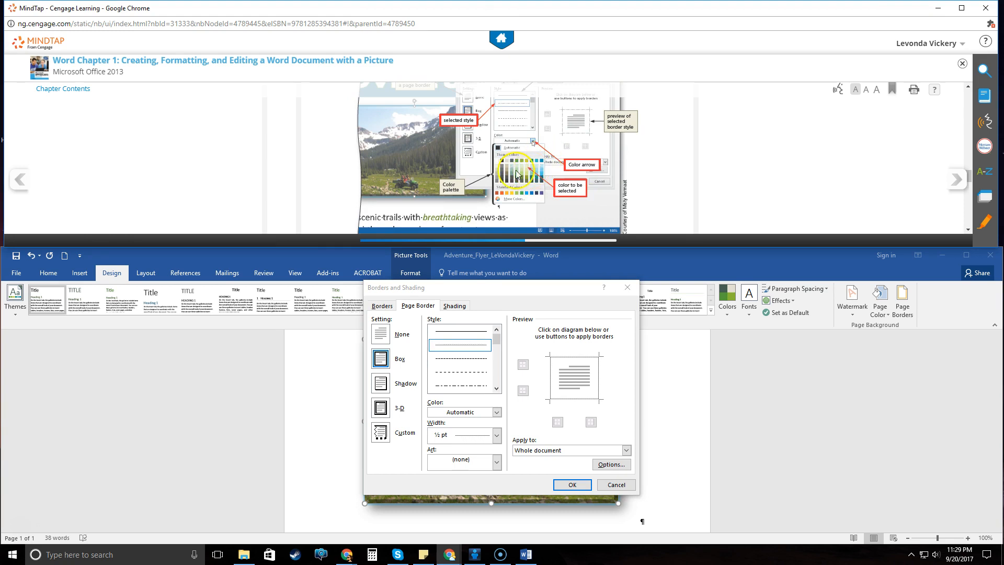
scroll(581, 193, down, 2)
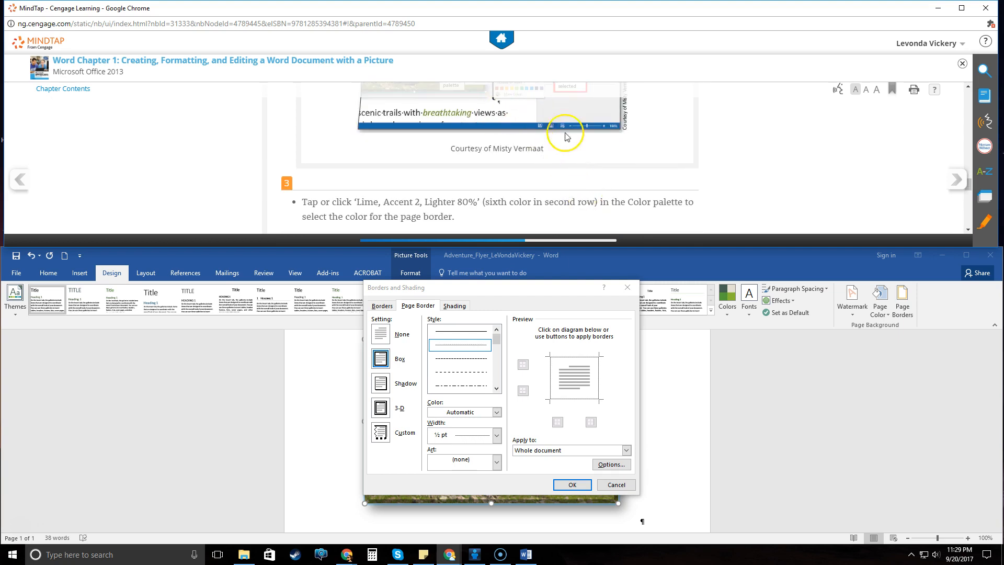
scroll(566, 147, down, 1)
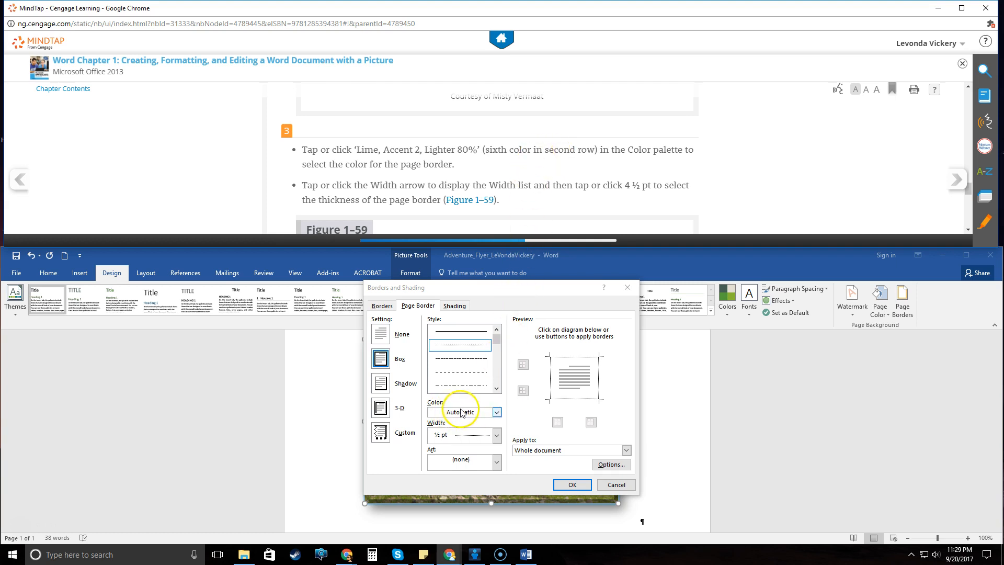
click(497, 413)
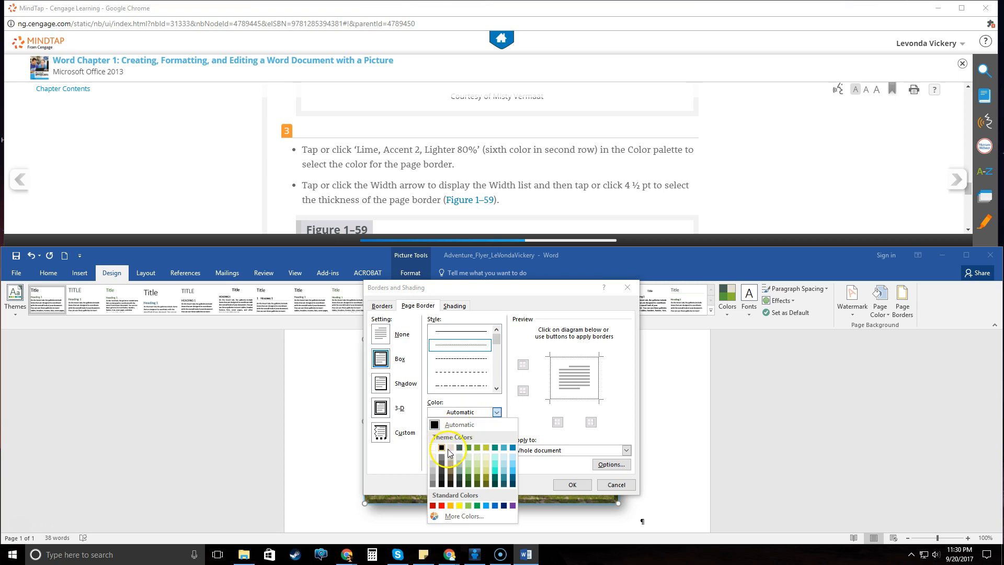
click(478, 458)
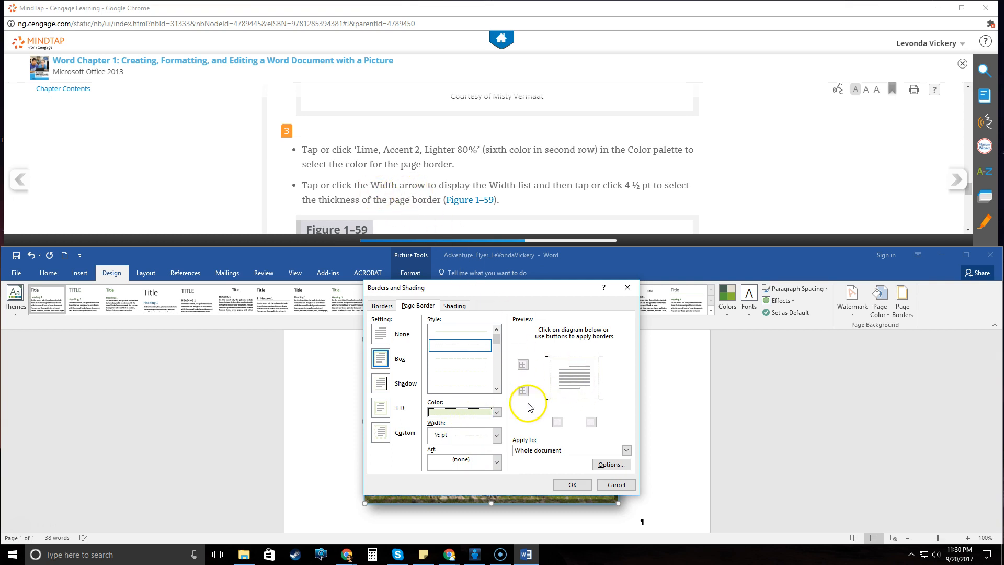
Set the page border width to 4 ½ pt and add the border to the whole document, following textbook step 4
click(496, 435)
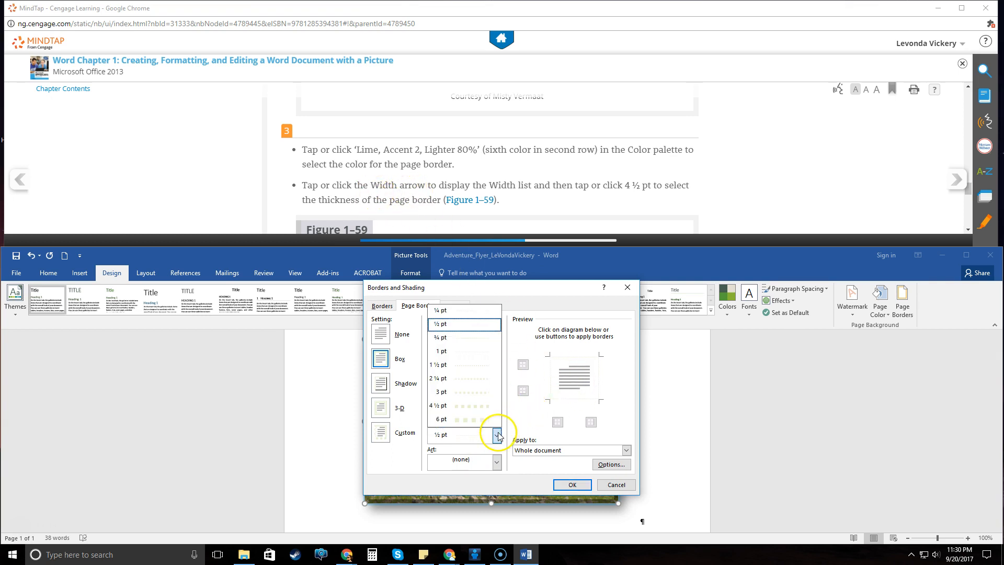
click(456, 406)
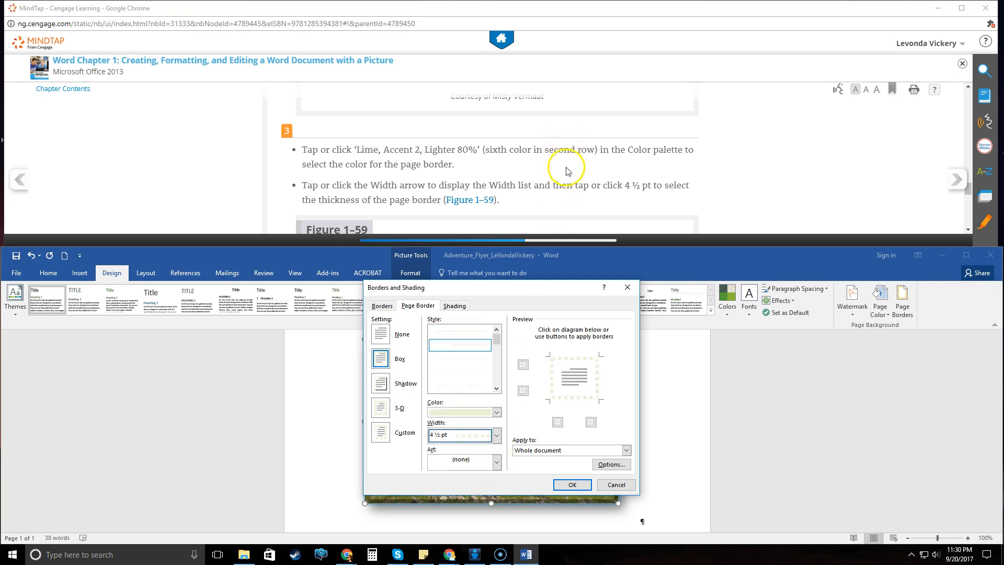
scroll(570, 169, down, 6)
scroll(570, 175, up, 1)
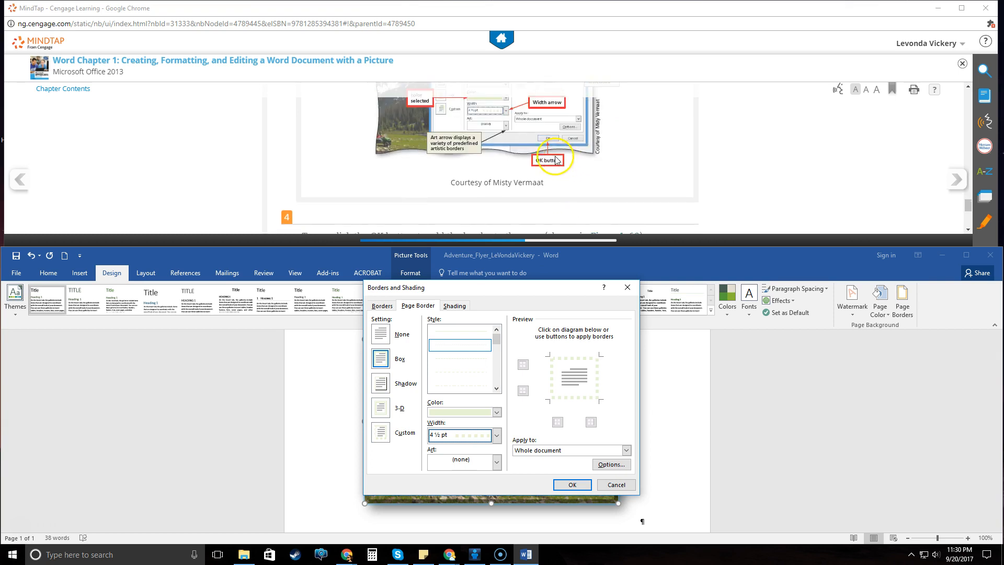
scroll(567, 161, down, 1)
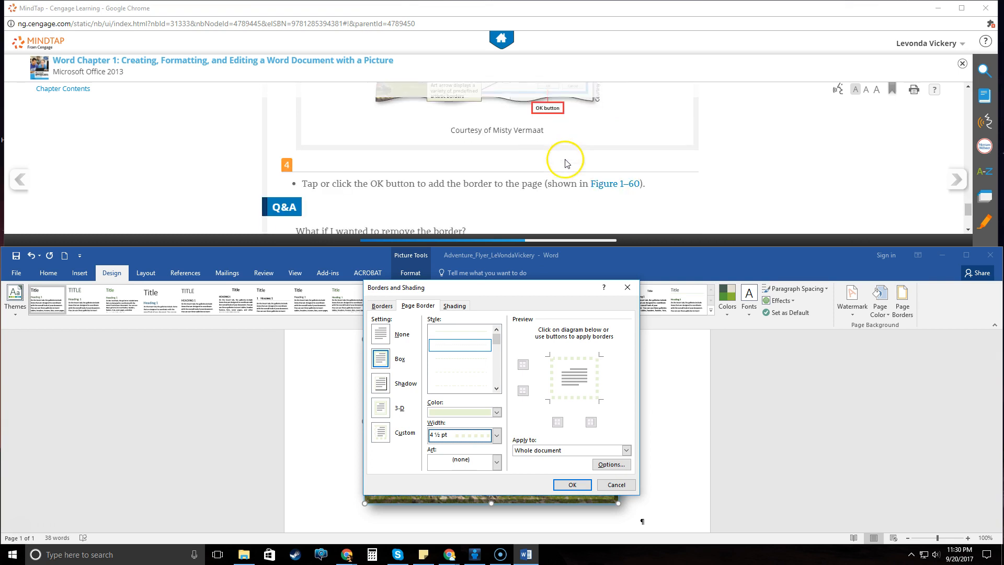
click(574, 483)
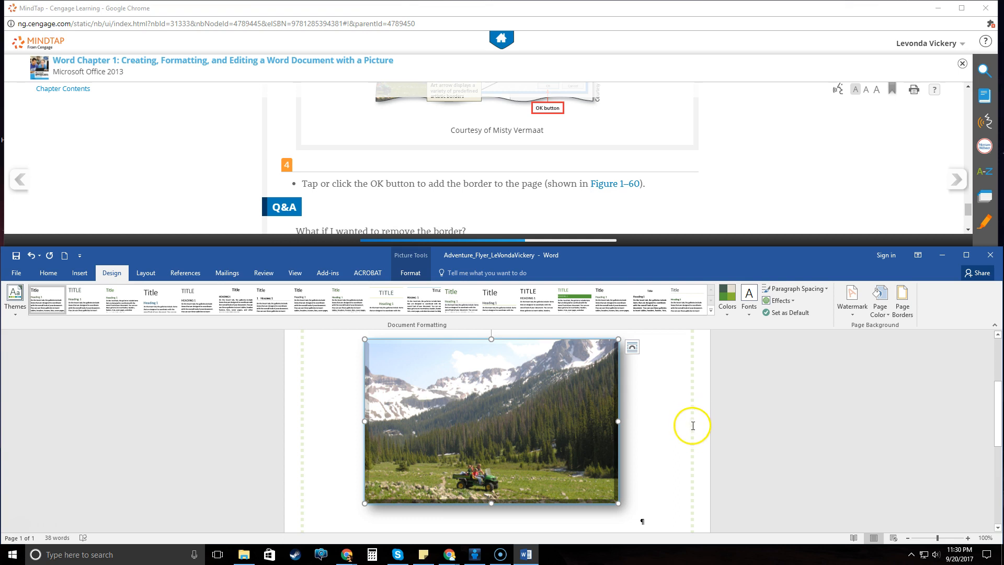
Advance the textbook to "To Zoom One Page" and zoom the flyer so one entire page is displayed
scroll(692, 427, down, 2)
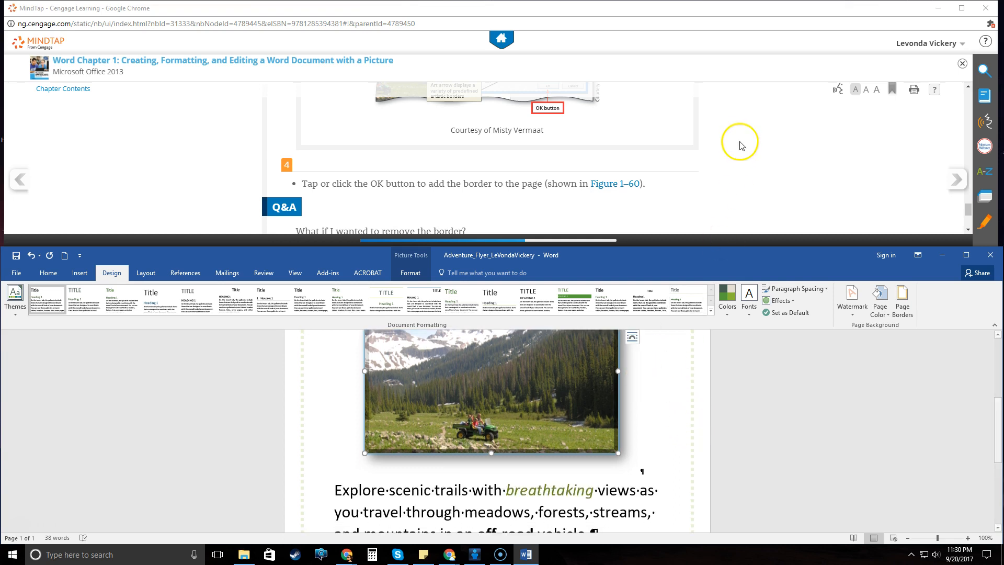
scroll(739, 150, down, 2)
click(955, 178)
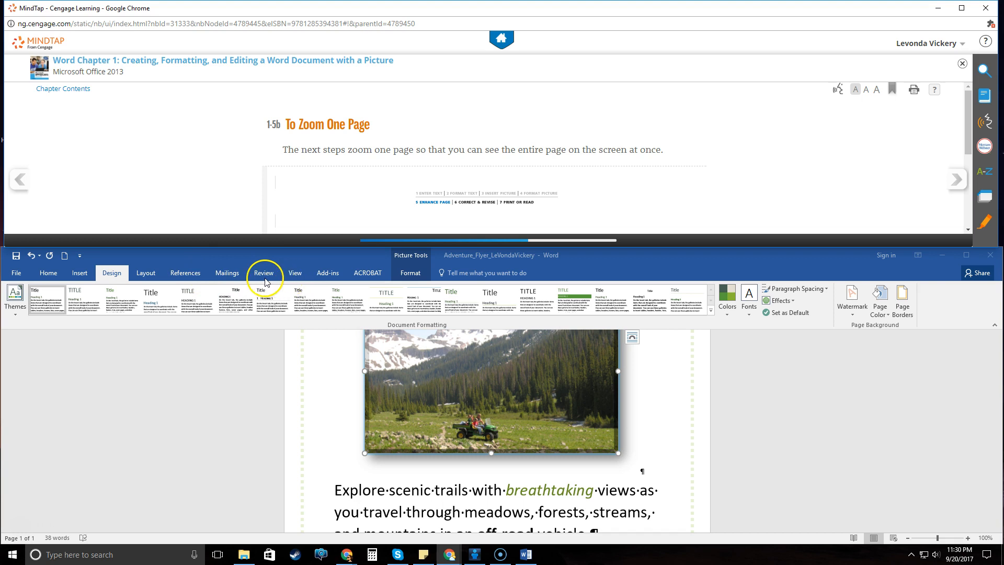
click(296, 275)
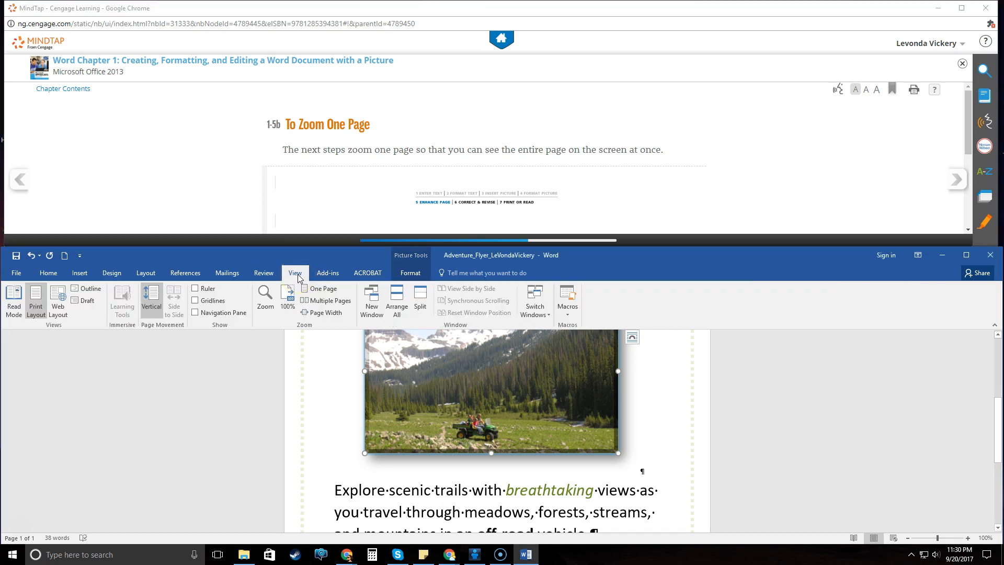
click(320, 291)
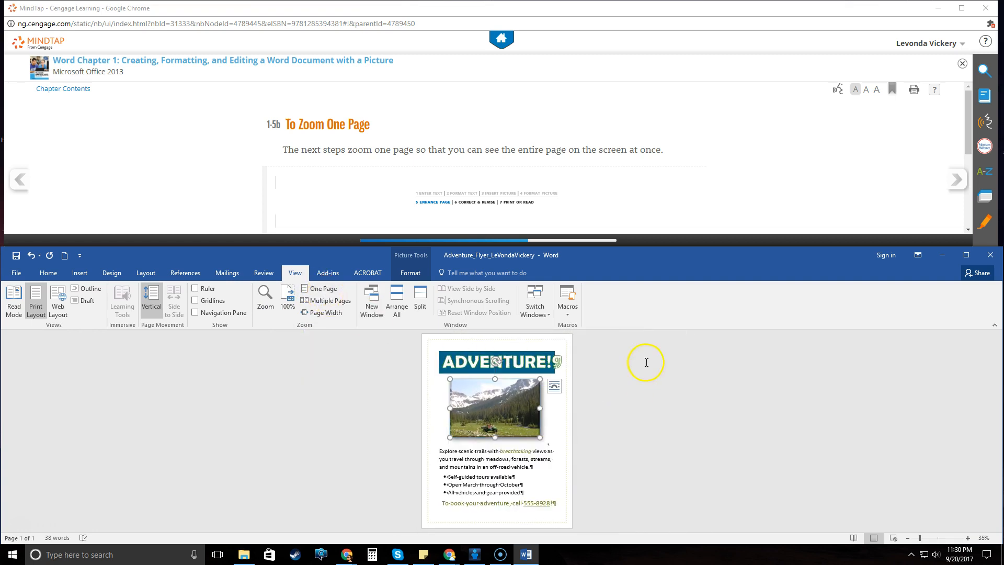
scroll(632, 172, down, 5)
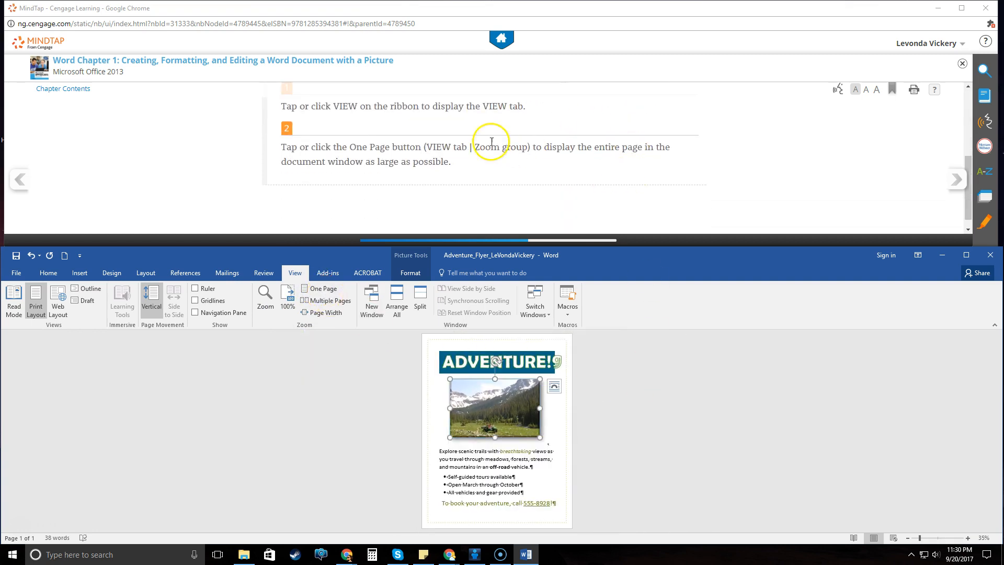
scroll(789, 195, down, 1)
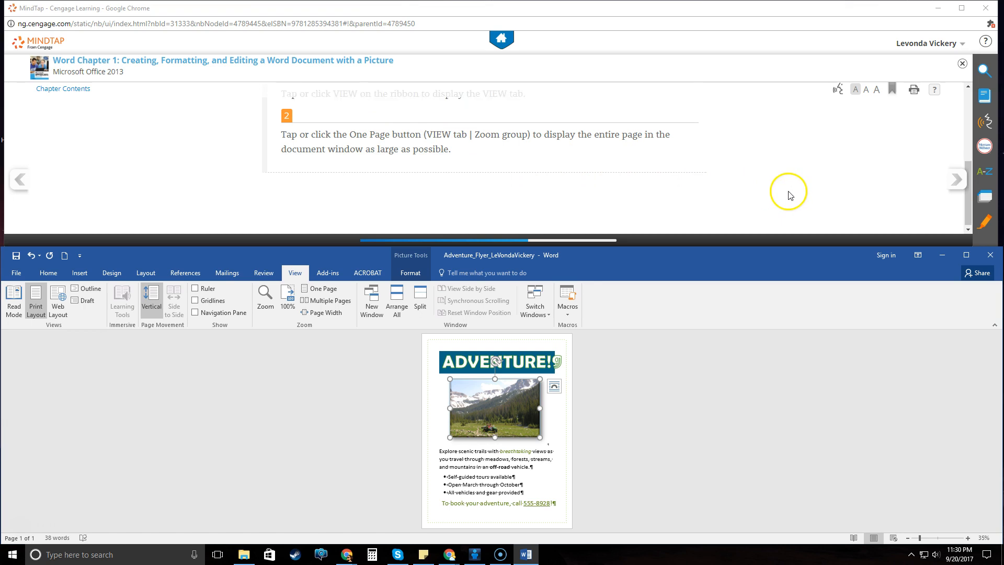
Advance the textbook to "To Change Spacing before and after Paragraphs" and place the insertion point in the flyer's ADVENTURE! headline, following step 1
click(956, 179)
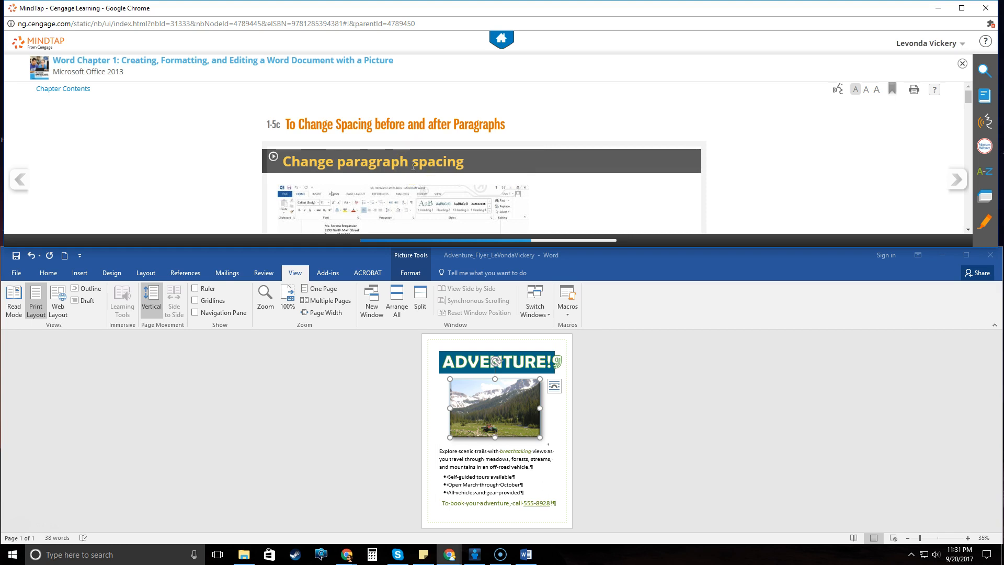
scroll(418, 180, down, 2)
scroll(418, 180, down, 6)
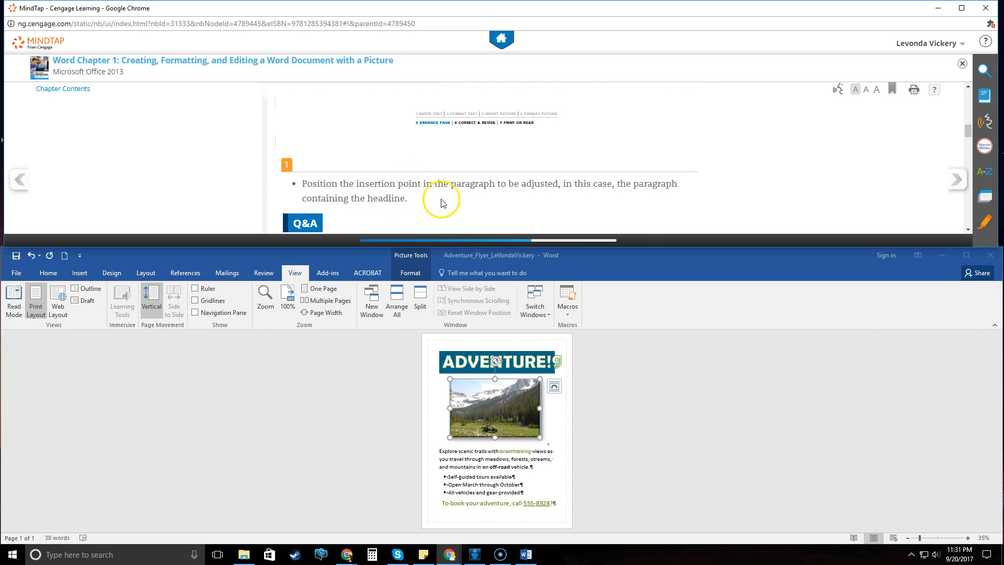
click(470, 359)
click(470, 358)
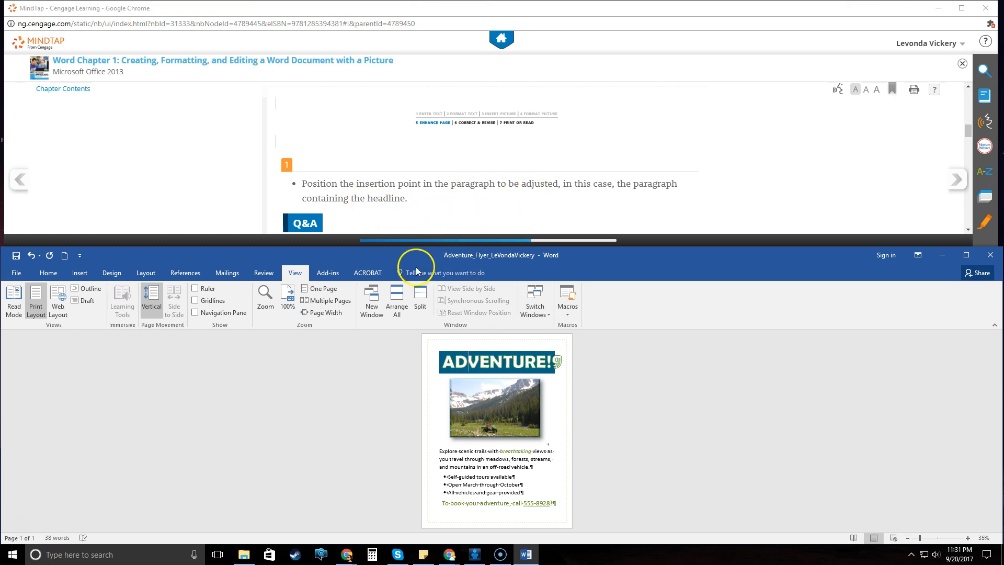
click(486, 363)
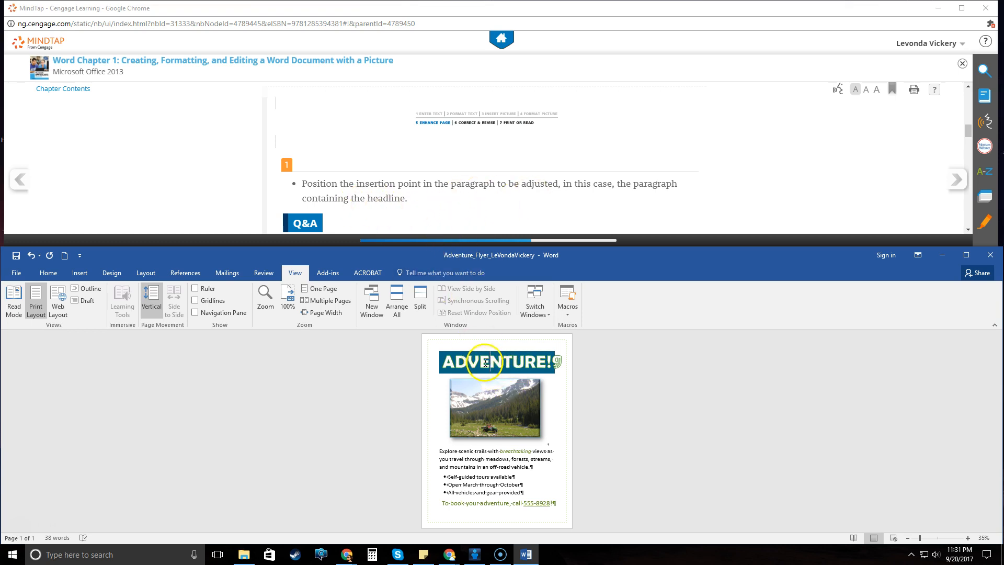
Check Figure 1–60 in the textbook and set the spacing after the headline paragraph to 12 pt
scroll(481, 178, down, 2)
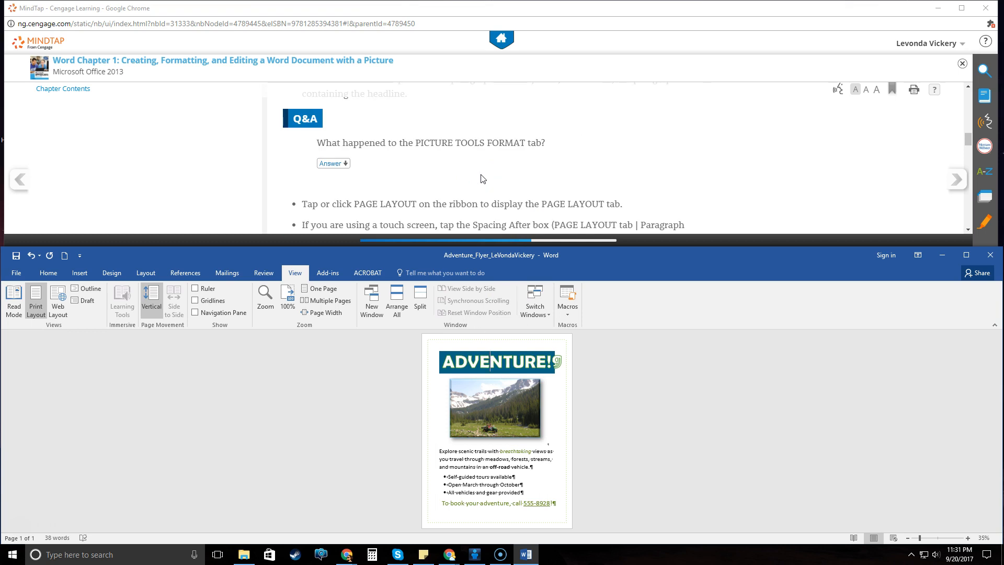
scroll(480, 179, down, 6)
scroll(481, 178, up, 3)
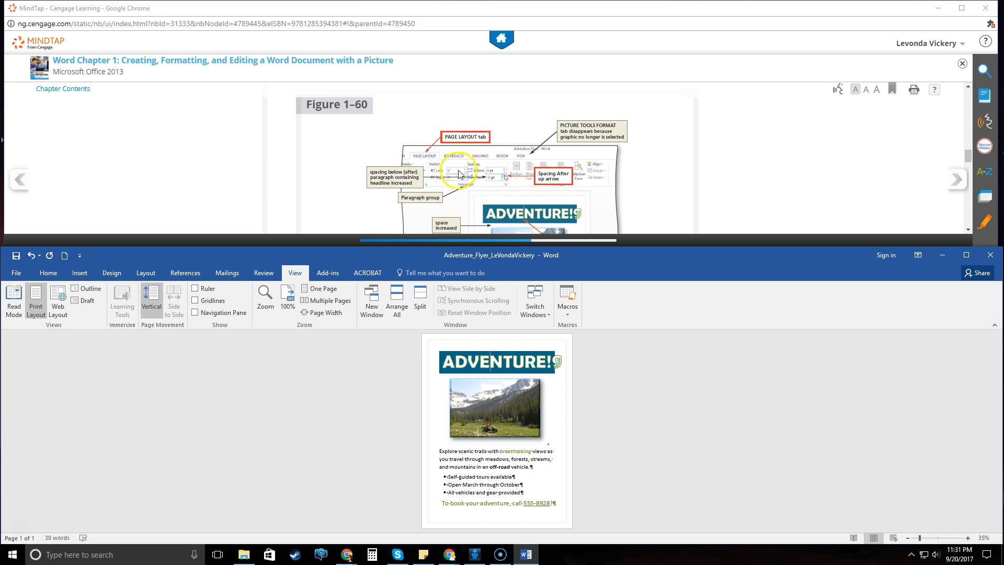
click(155, 276)
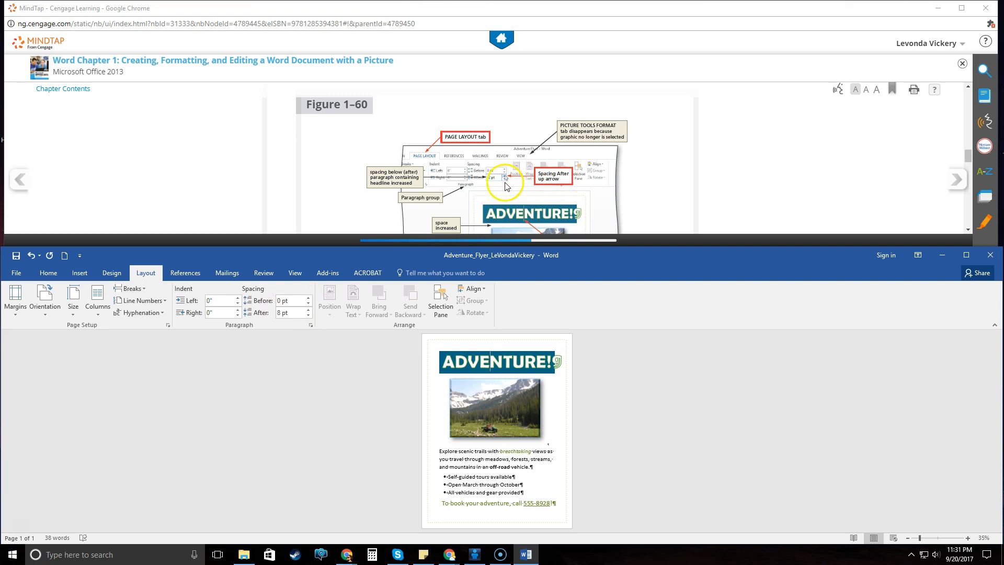
click(308, 310)
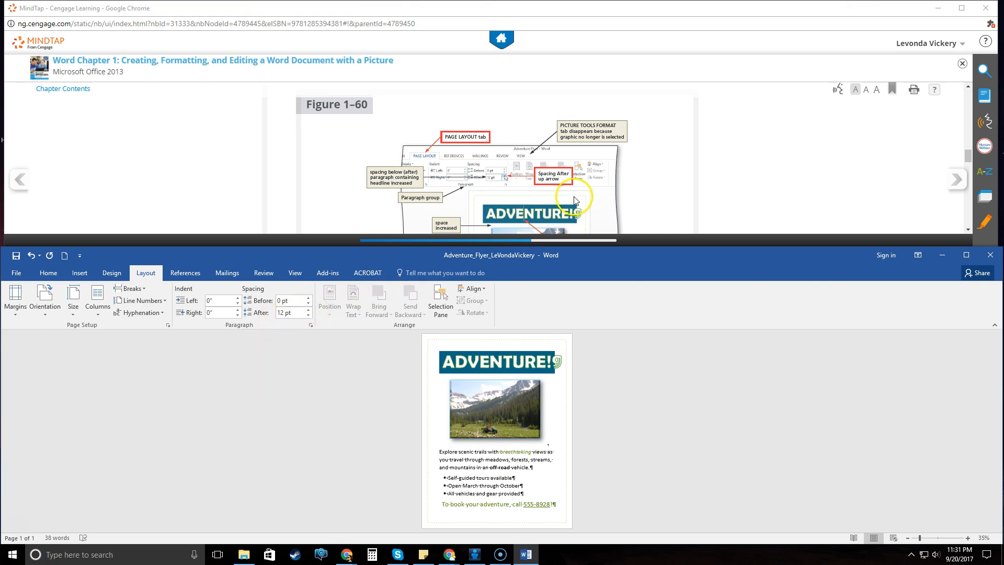
Read the textbook's spacing-before instructions and place the insertion point in the flyer's signature line, "To book your adventure"
scroll(600, 156, down, 5)
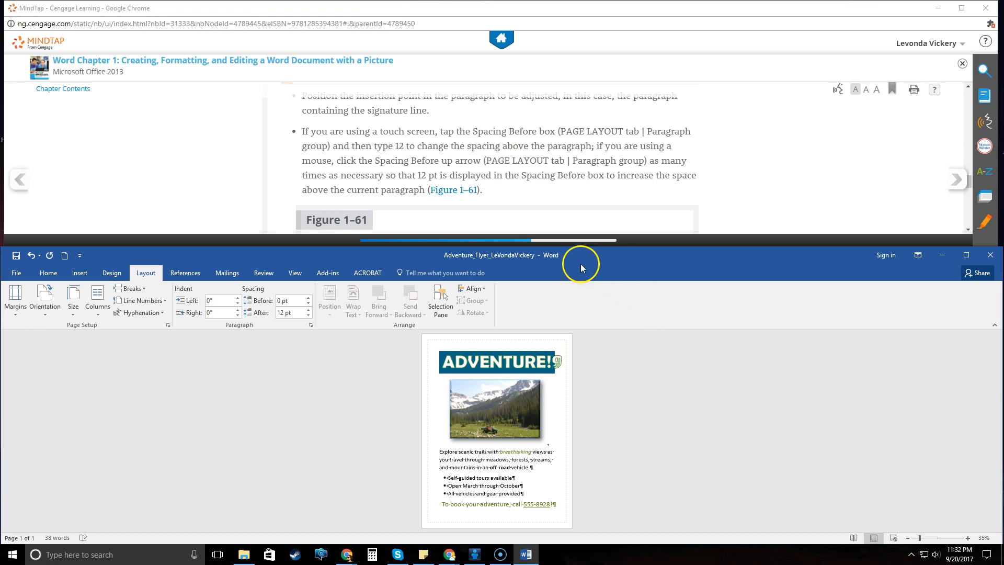
scroll(600, 295, down, 3)
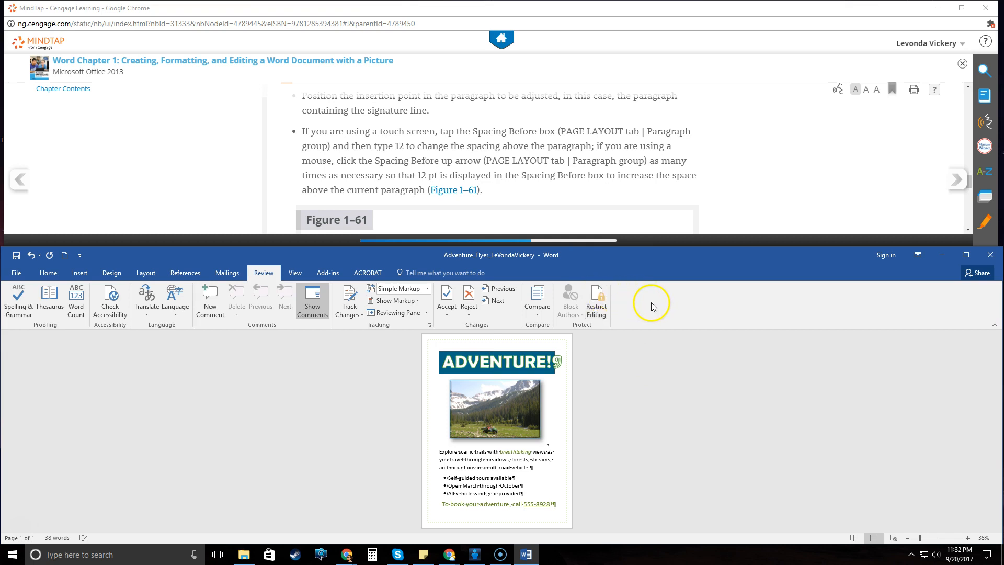
scroll(651, 311, down, 3)
scroll(652, 311, up, 6)
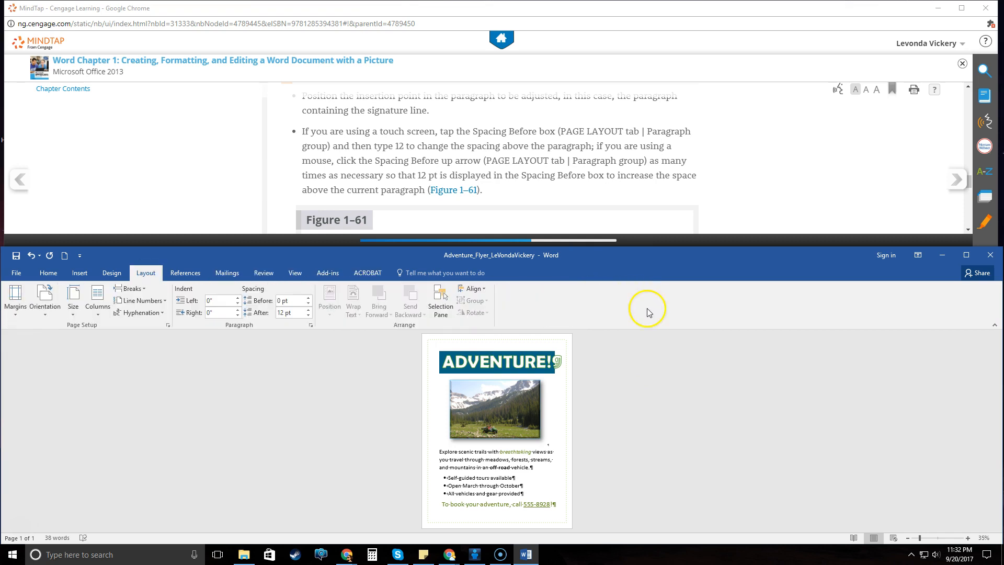
click(290, 428)
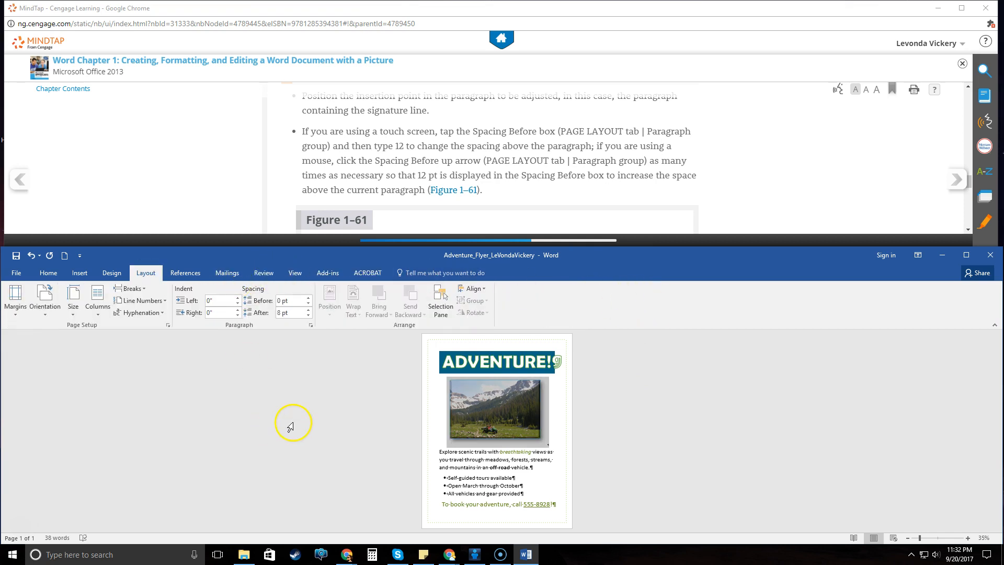
click(490, 505)
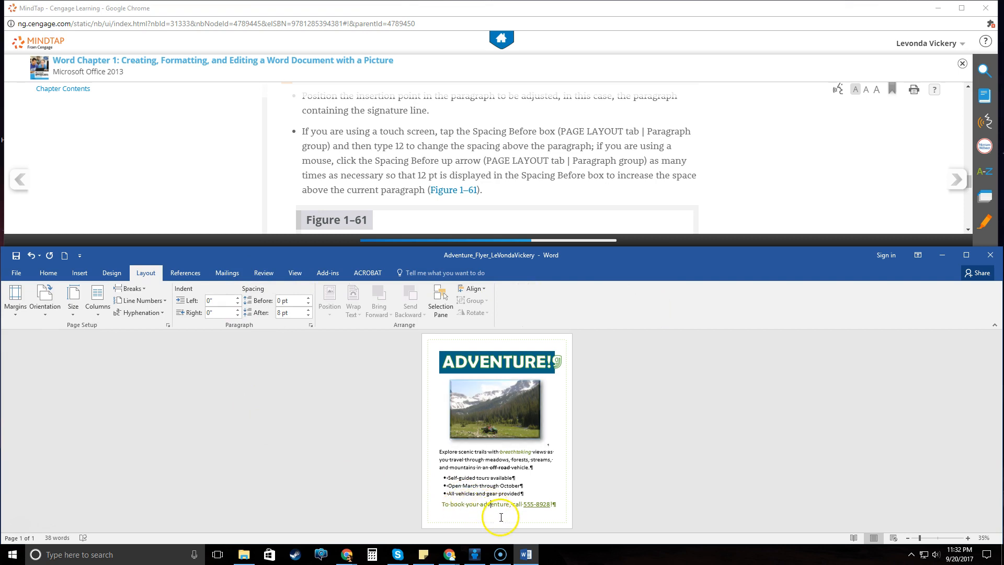
Review Figure 1–61 and the Other Ways notes, and set the spacing before the signature line to 12 pt
scroll(622, 179, down, 3)
scroll(621, 179, down, 2)
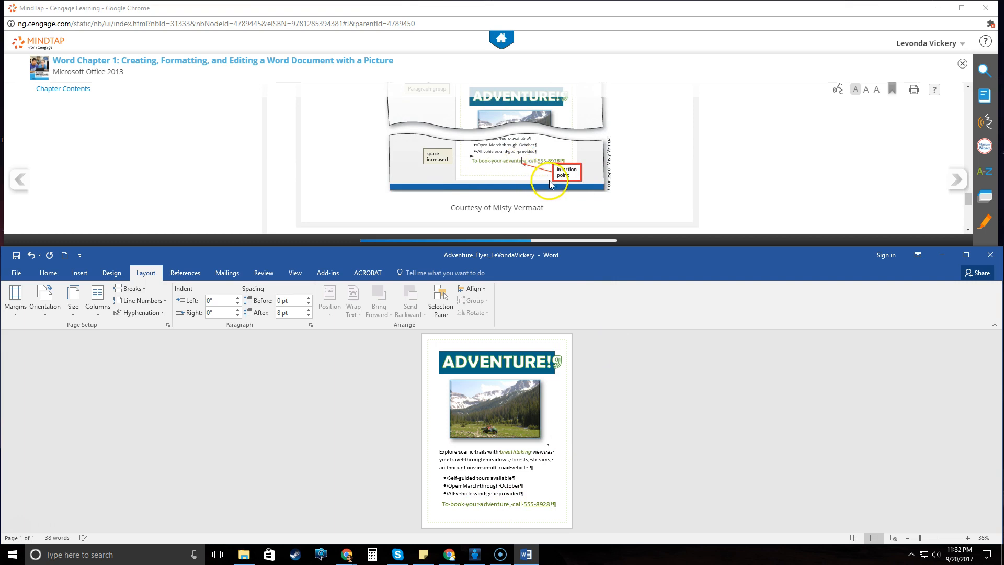
scroll(628, 195, down, 2)
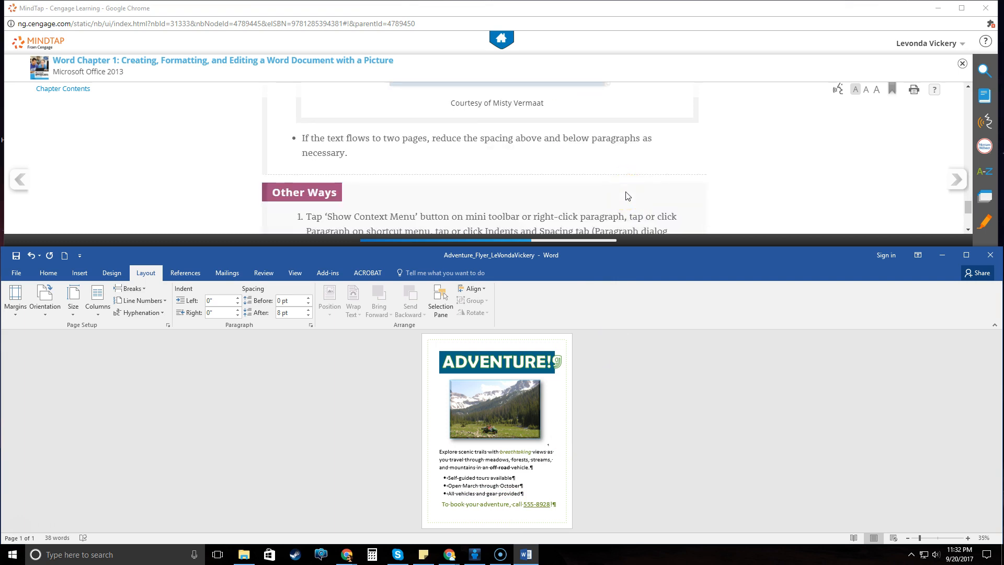
scroll(627, 196, down, 1)
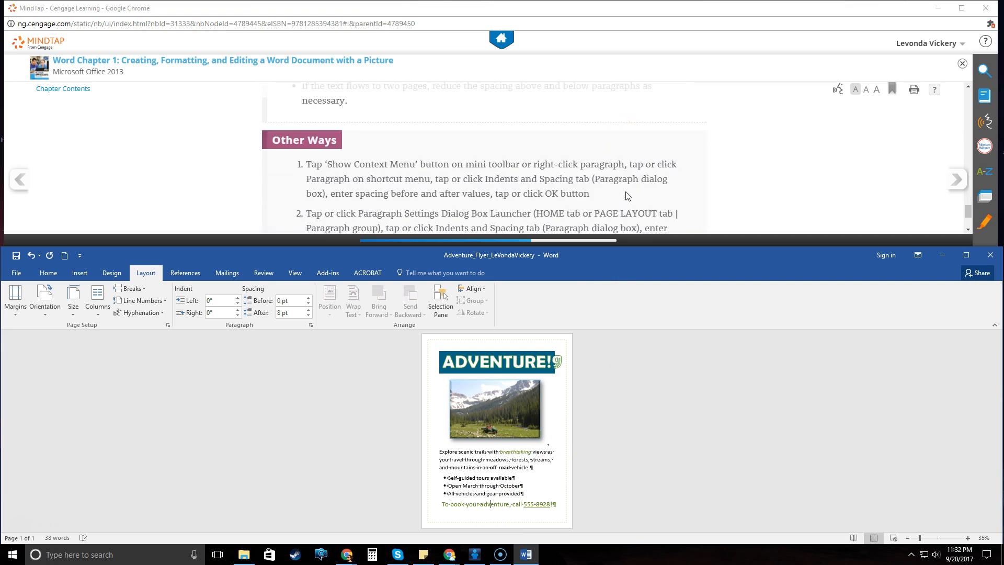
scroll(627, 195, down, 1)
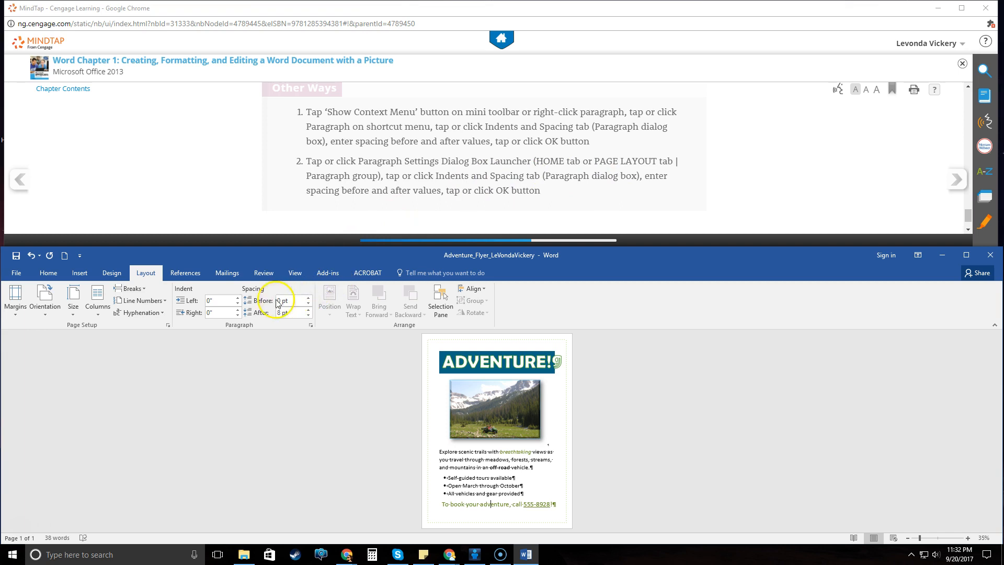
click(309, 298)
click(309, 298)
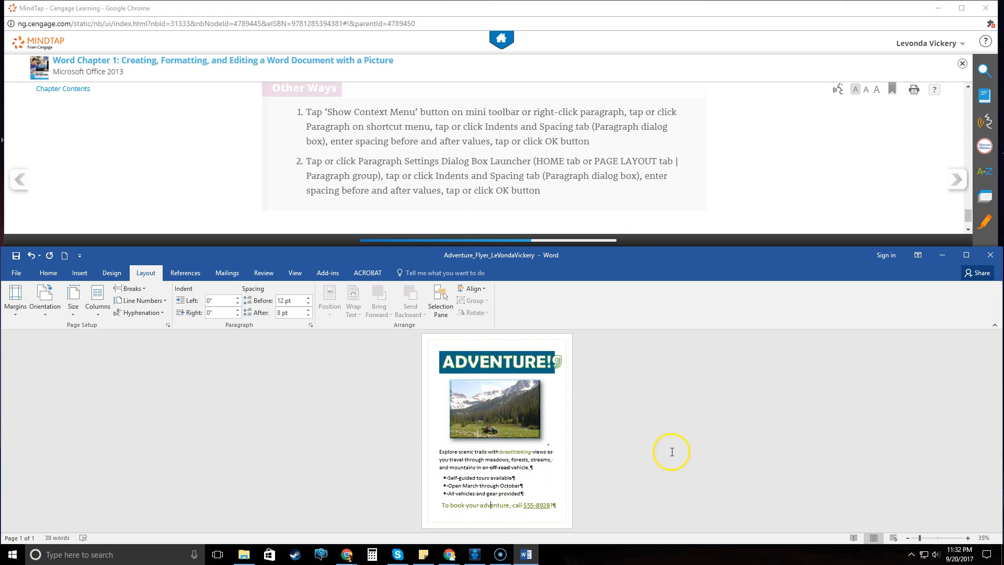
Advance the textbook to "To Center Page Contents Vertically" and display the Layout settings of Page Setup for the flyer, following step 1
scroll(601, 159, down, 1)
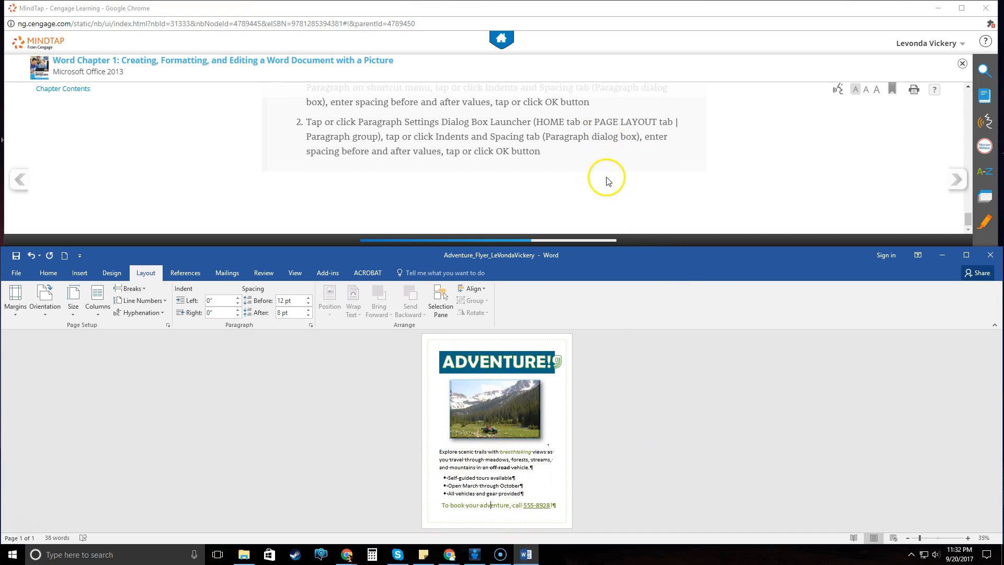
click(957, 179)
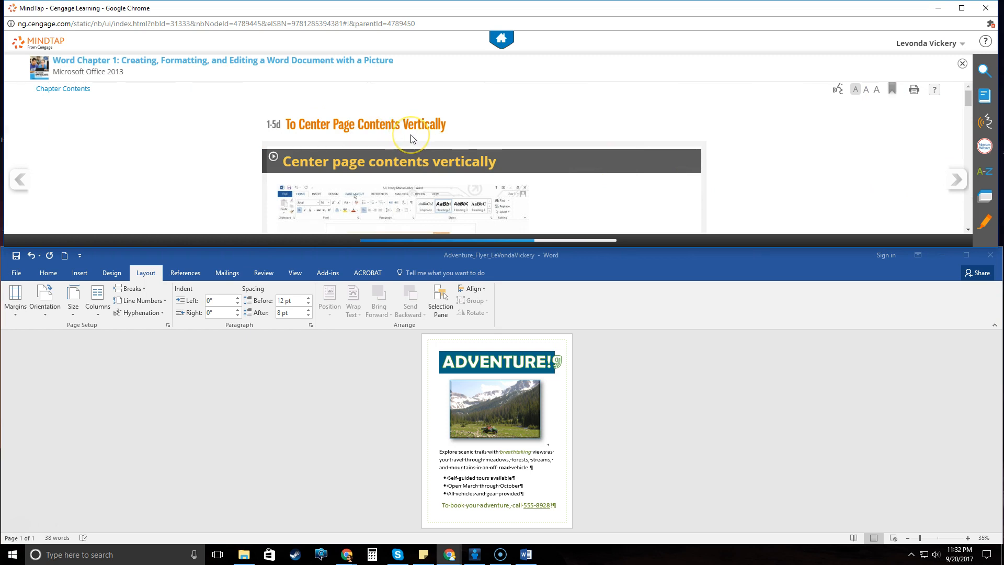
scroll(411, 139, down, 10)
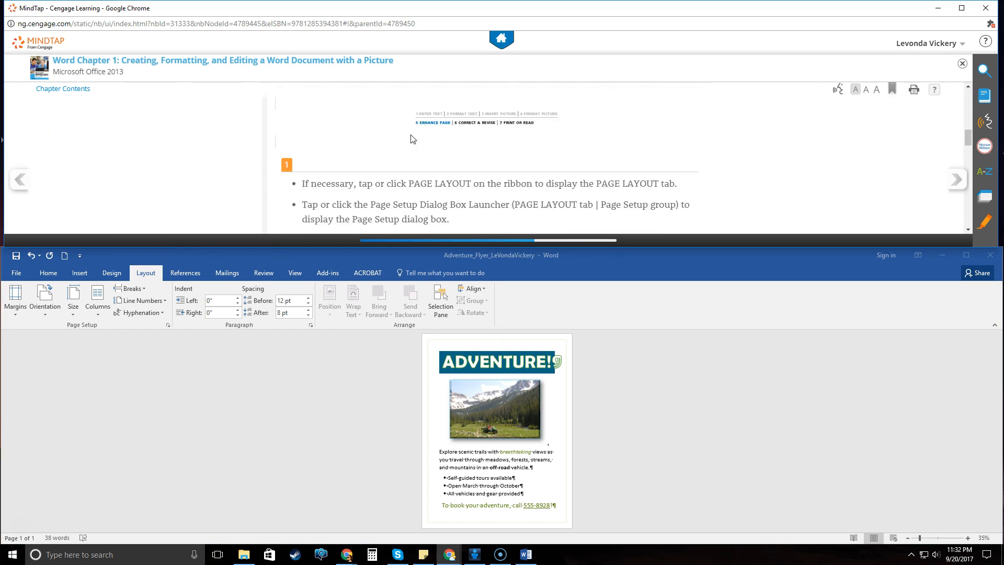
scroll(411, 138, down, 1)
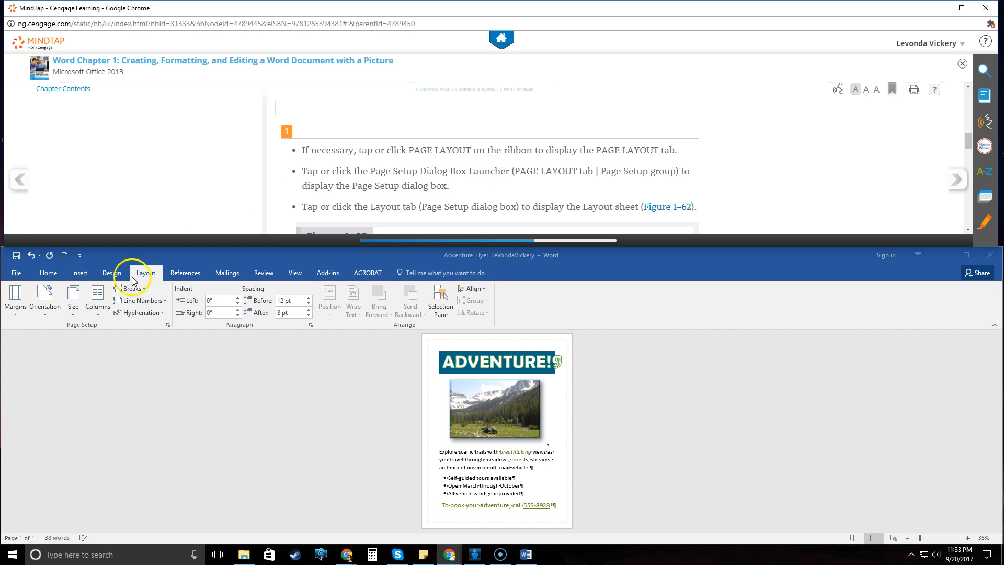
click(168, 326)
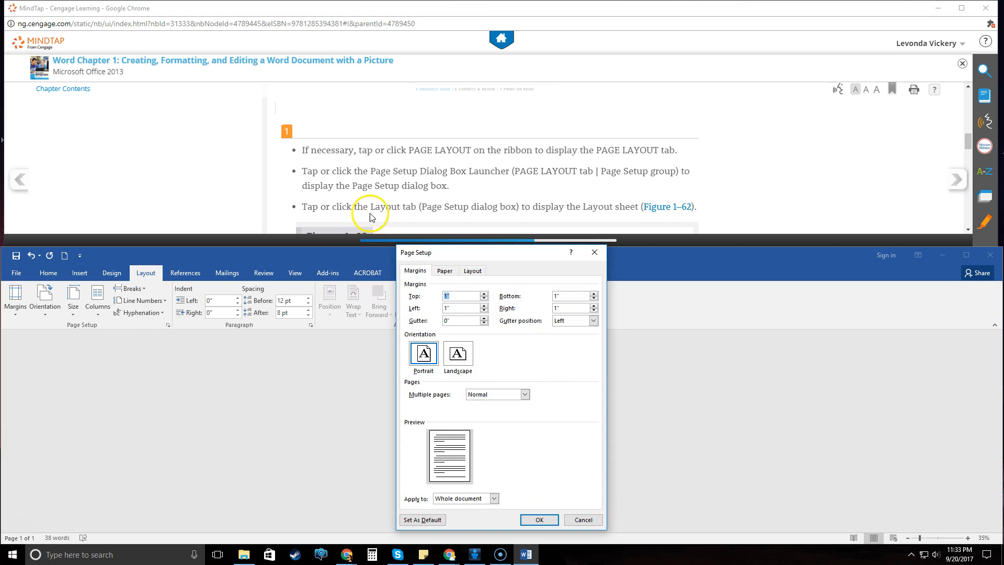
click(473, 270)
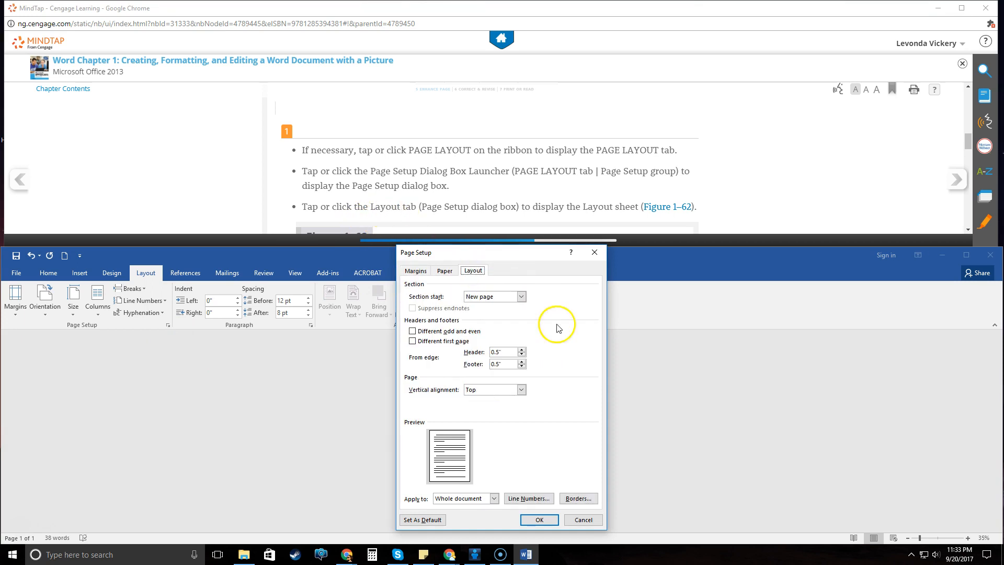
Set the page's vertical alignment to Center for the whole document and apply it, following textbook steps 2 and 3
scroll(571, 229, down, 4)
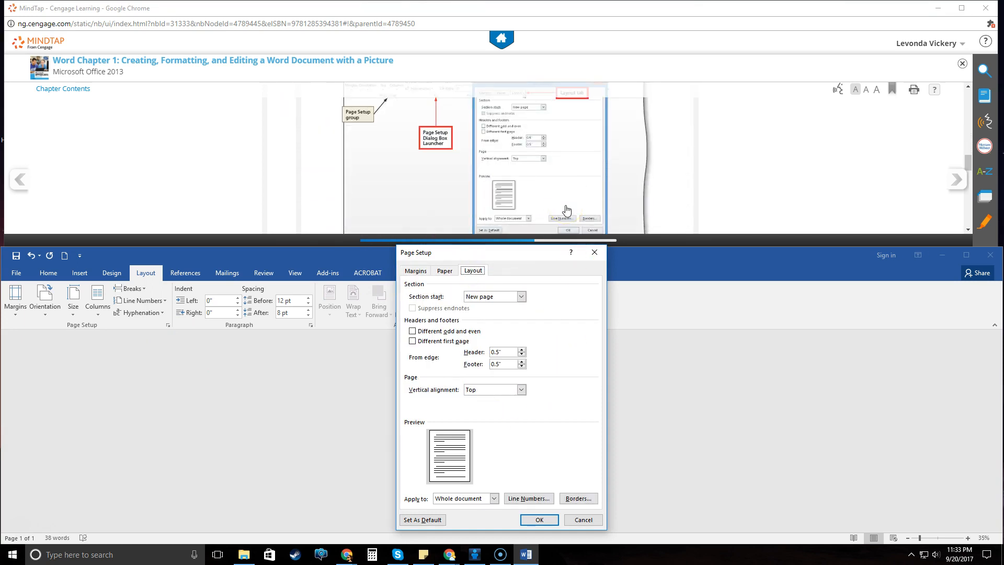
scroll(566, 209, down, 3)
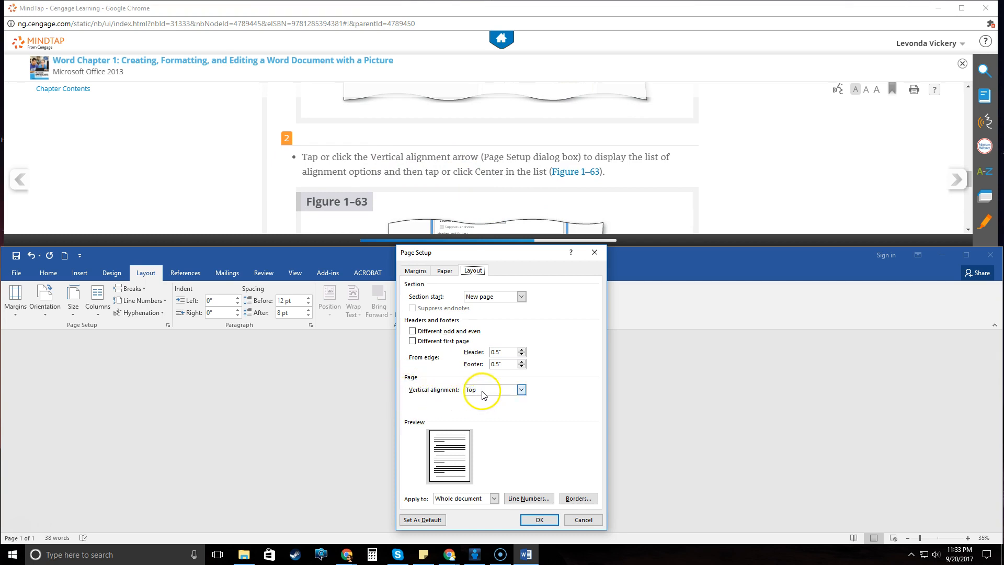
click(521, 390)
click(516, 406)
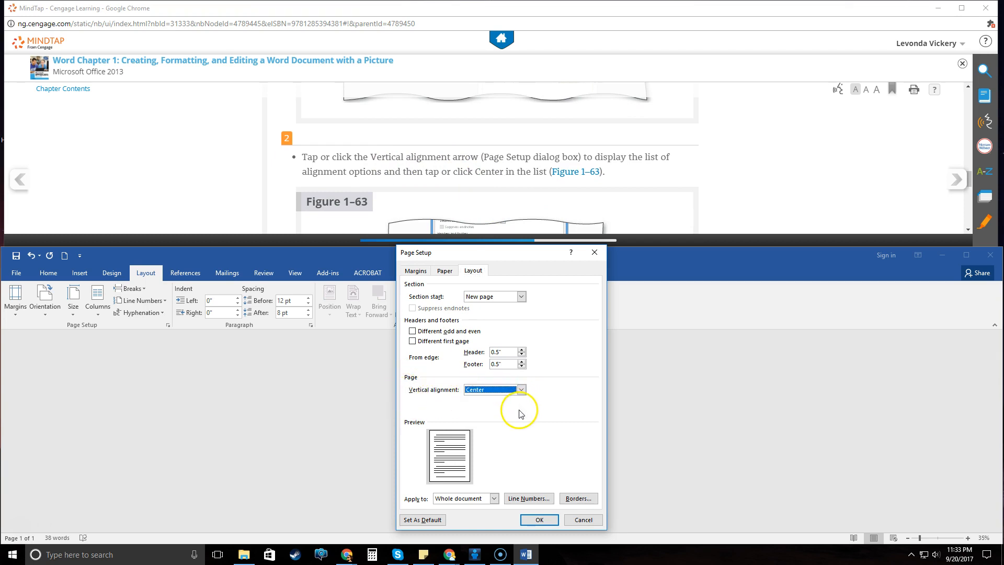
click(539, 519)
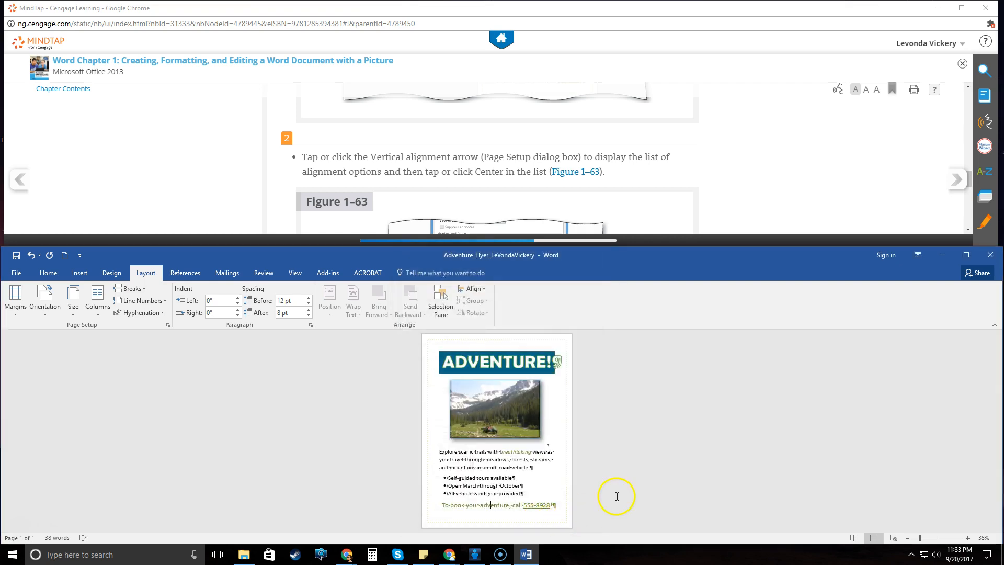
scroll(594, 155, down, 5)
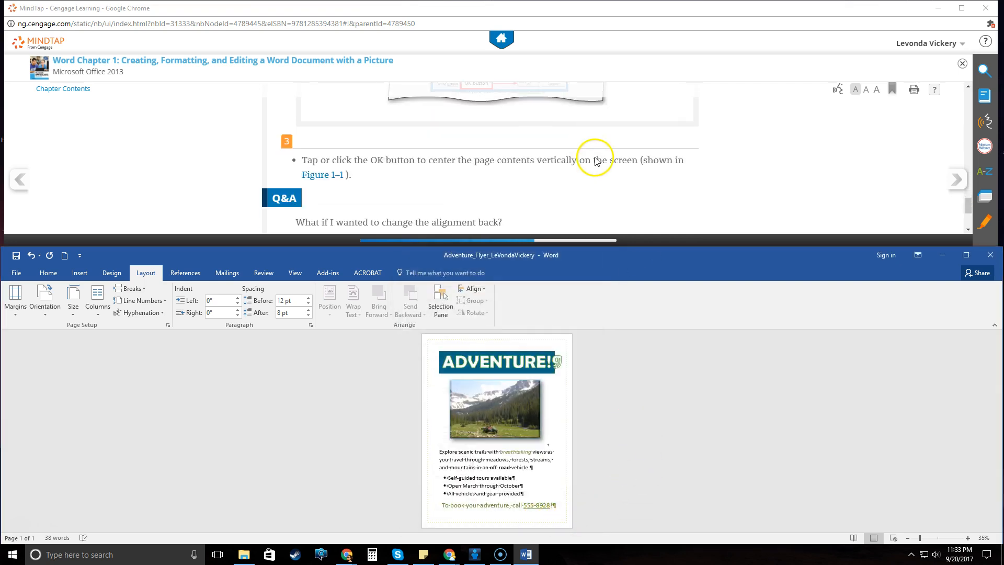
Advance the textbook to "To Save an Existing Document with the Same File Name" and save the flyer under its existing name
click(957, 186)
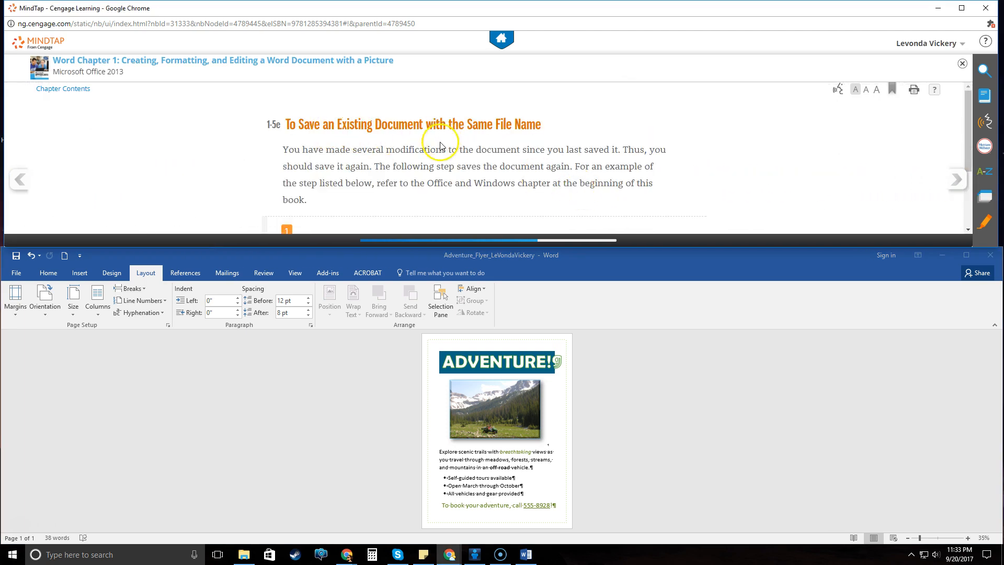
click(16, 257)
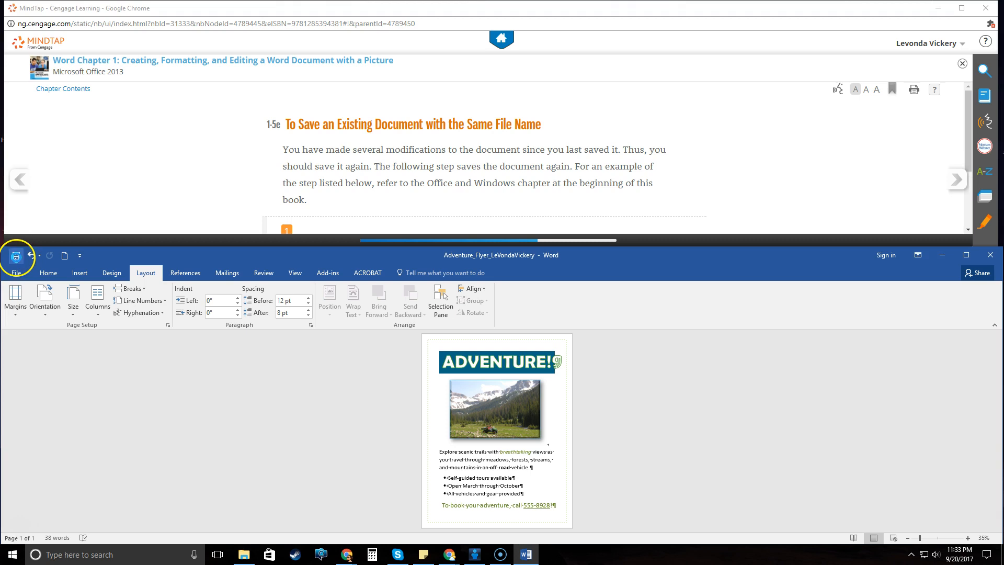
scroll(410, 183, down, 2)
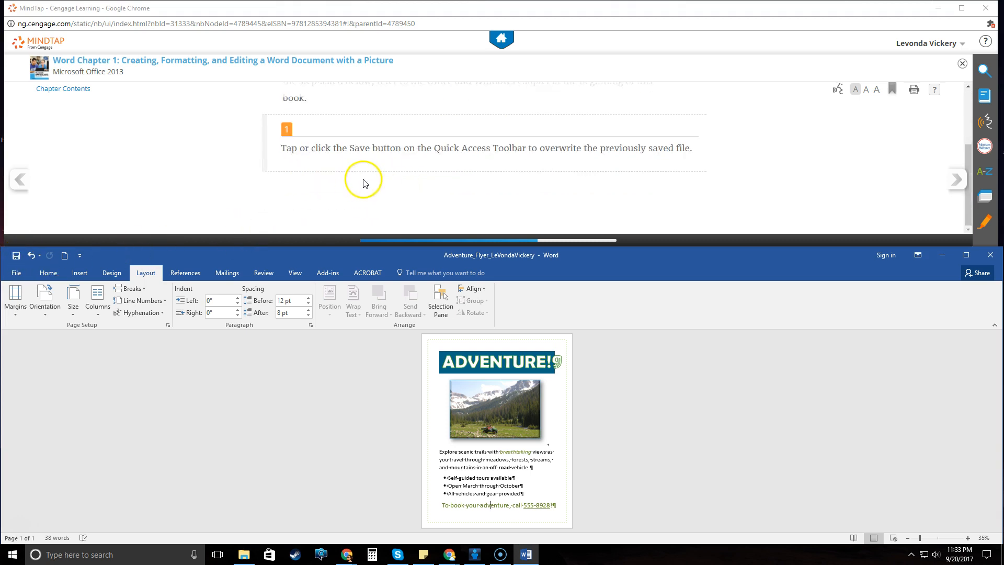
Advance the textbook to "Document Properties" and read why properties are assigned and the five steps for changing them
click(951, 189)
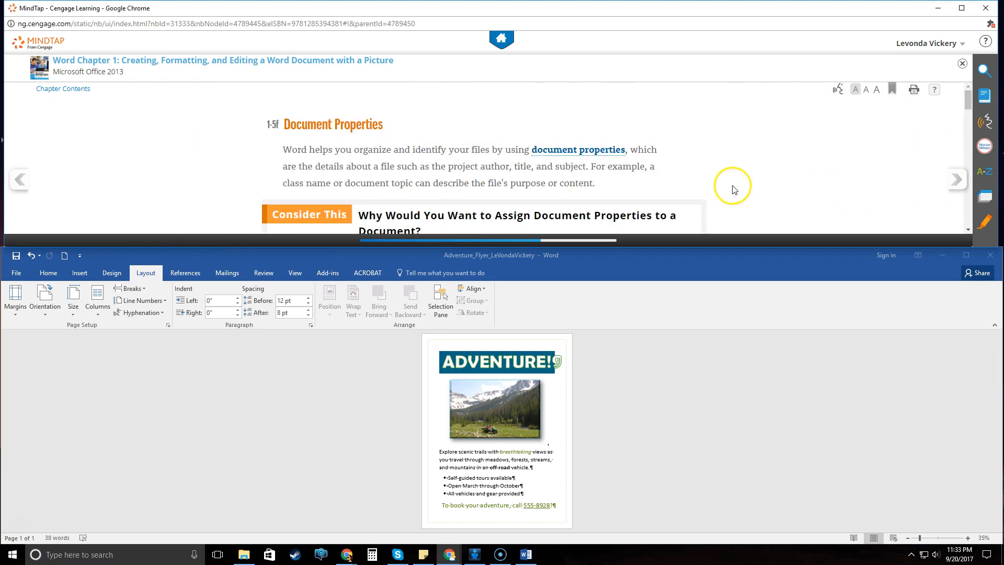
scroll(433, 174, down, 2)
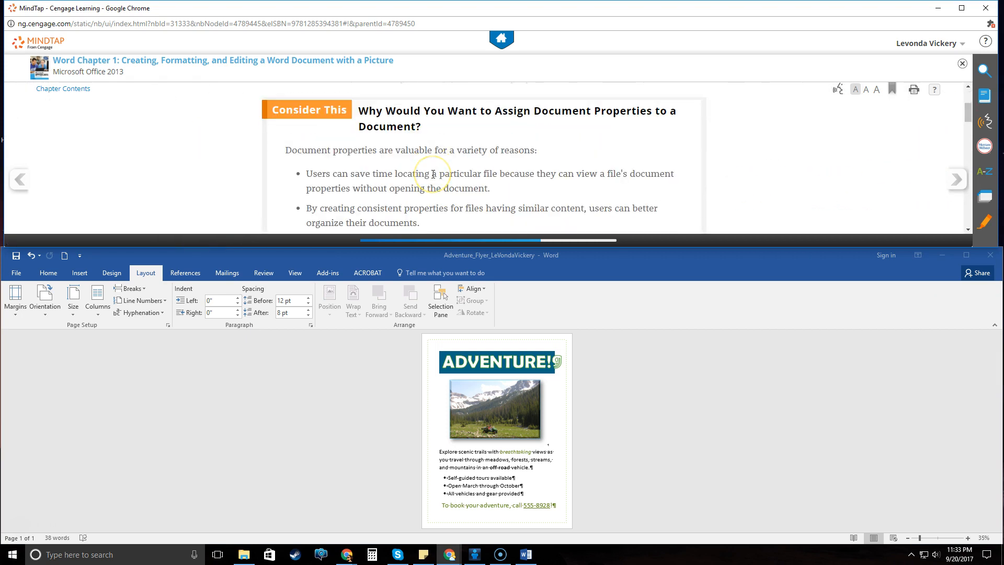
scroll(433, 174, down, 6)
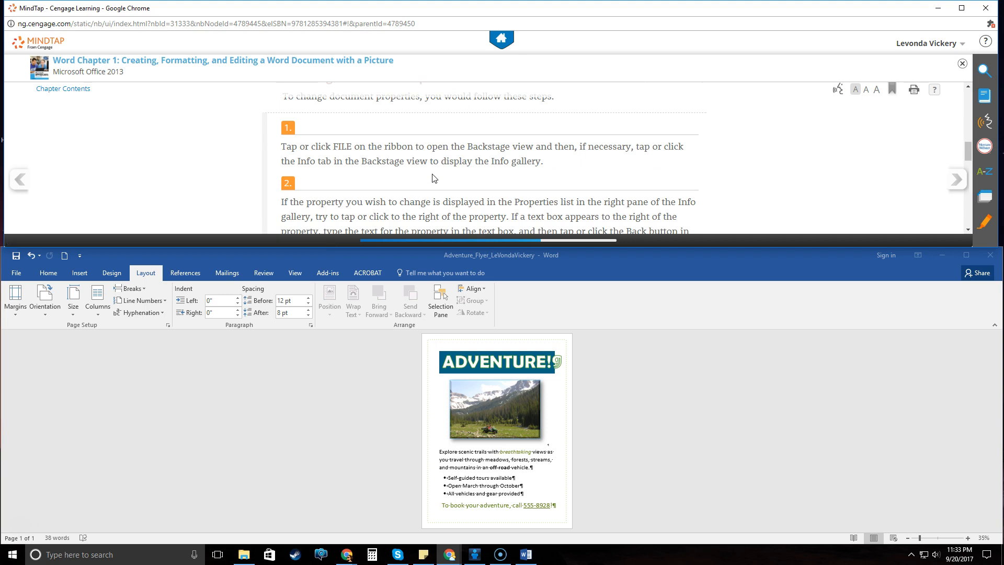
click(448, 180)
click(500, 188)
scroll(471, 193, down, 3)
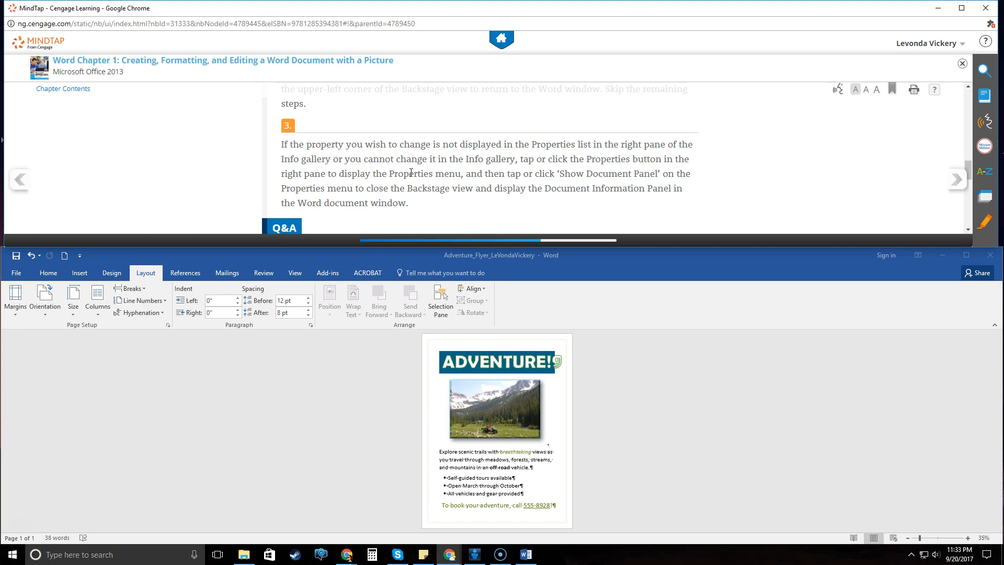
scroll(410, 172, up, 3)
scroll(387, 165, down, 3)
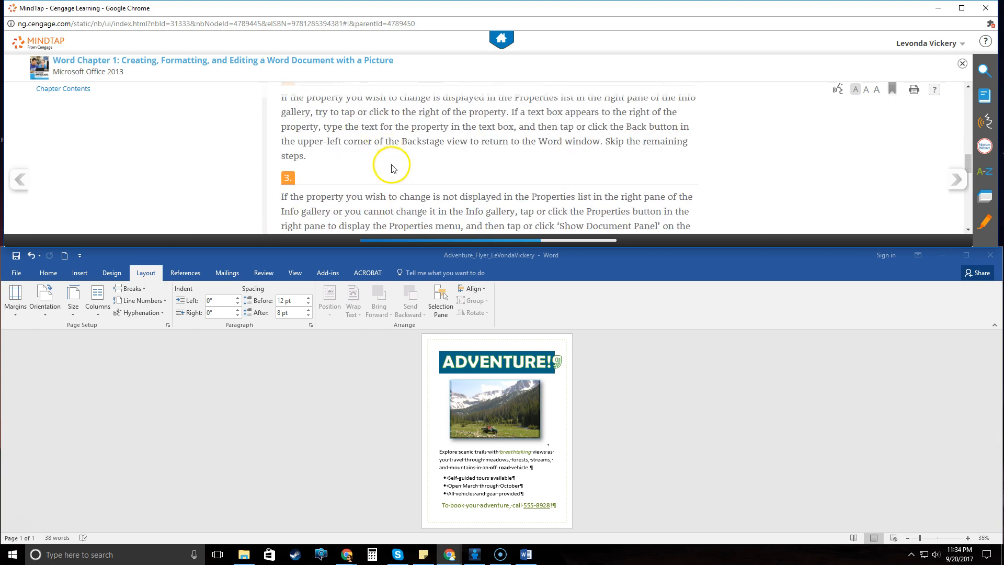
scroll(515, 202, down, 3)
scroll(590, 199, down, 2)
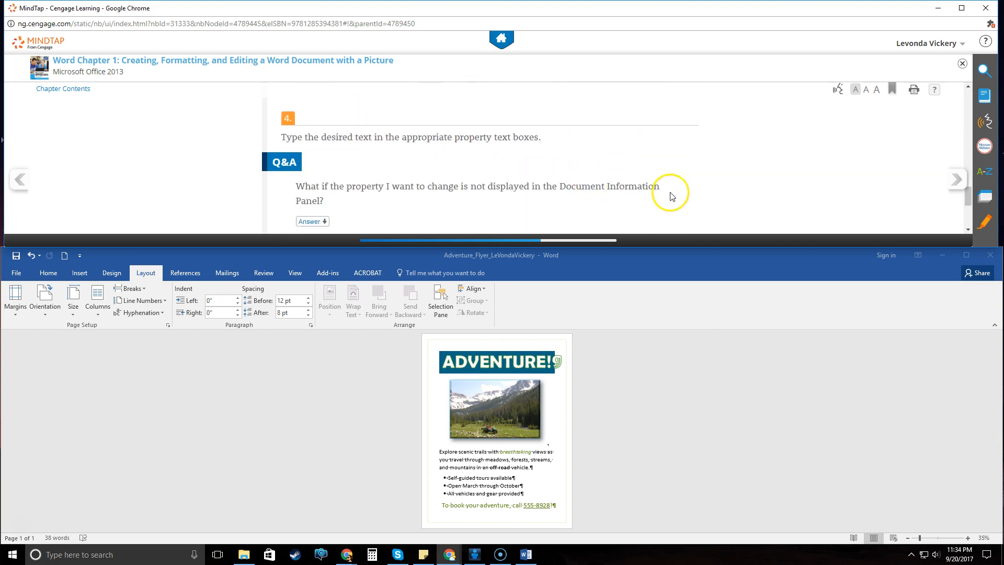
scroll(652, 197, down, 3)
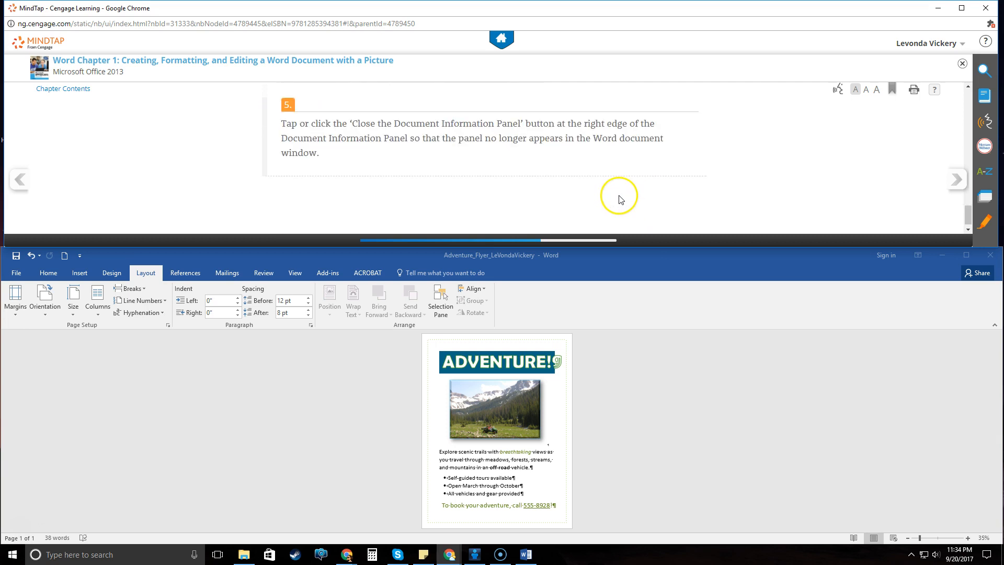
Page through the sections on signing out, exiting Word and correcting errors, and read "Types of Changes Made to Documents"
click(956, 180)
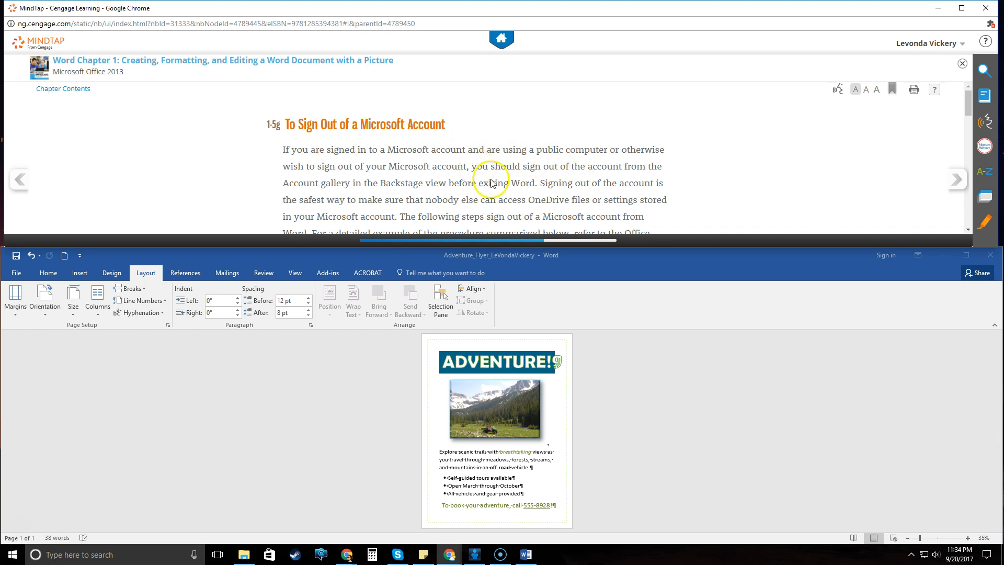
click(956, 180)
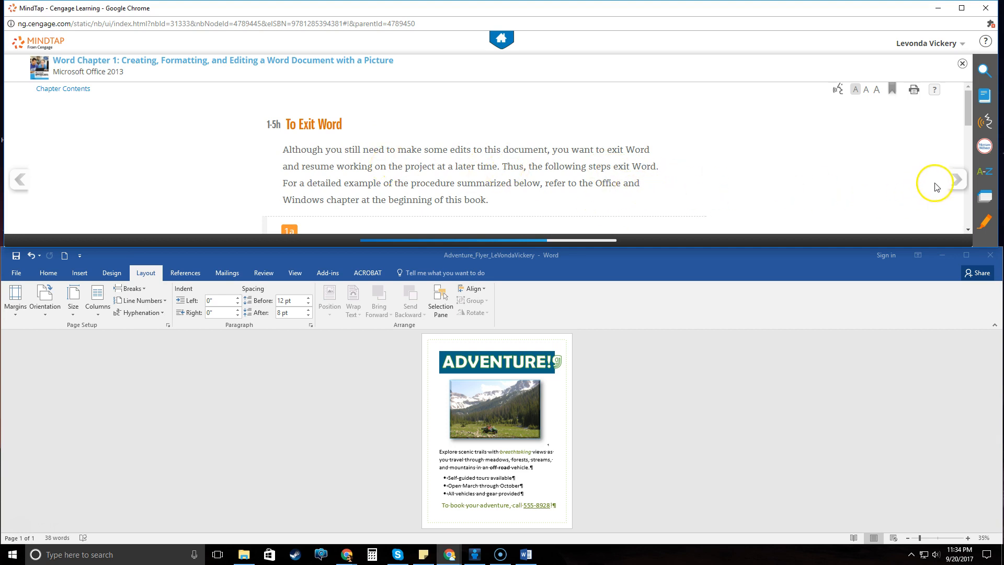
click(954, 179)
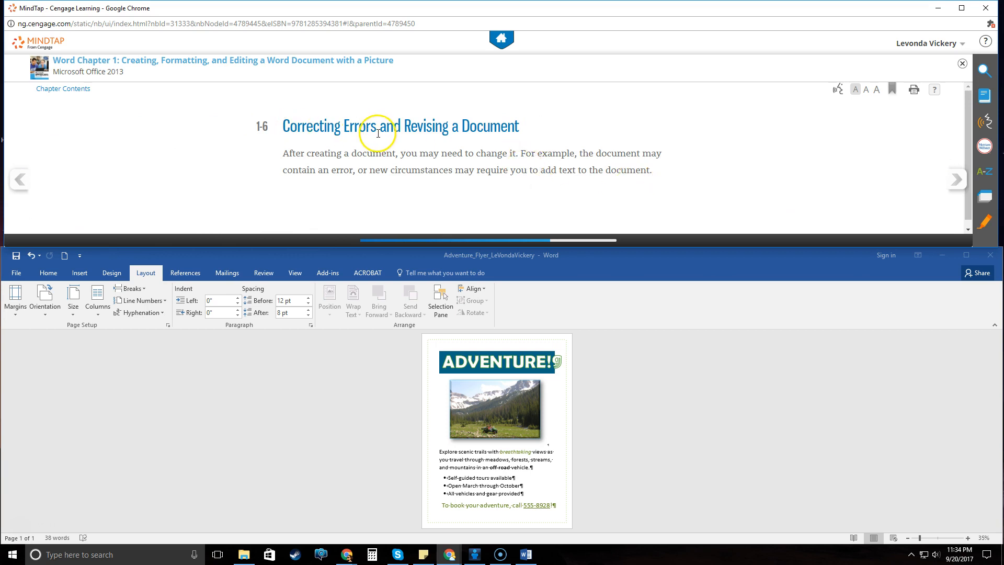
scroll(544, 167, down, 1)
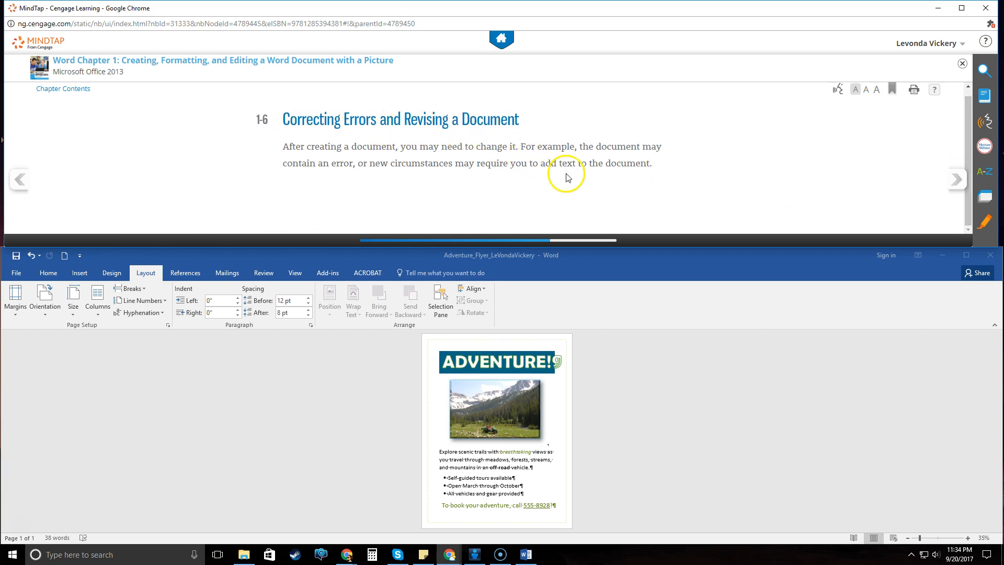
click(955, 179)
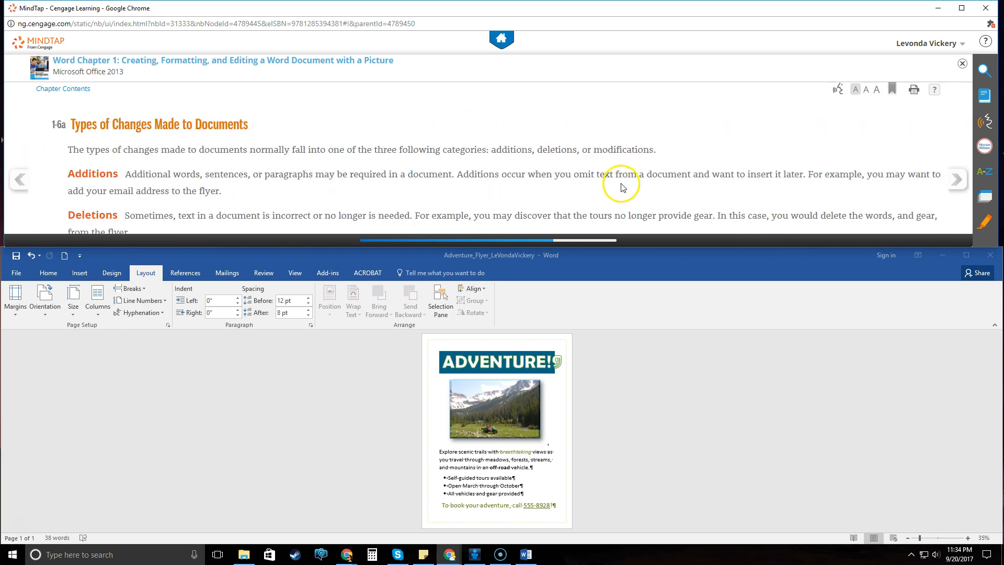
scroll(515, 183, down, 3)
scroll(515, 182, down, 5)
Read the textbook's "To Run Word" steps and continue to "To Open a Document from Word"
click(955, 180)
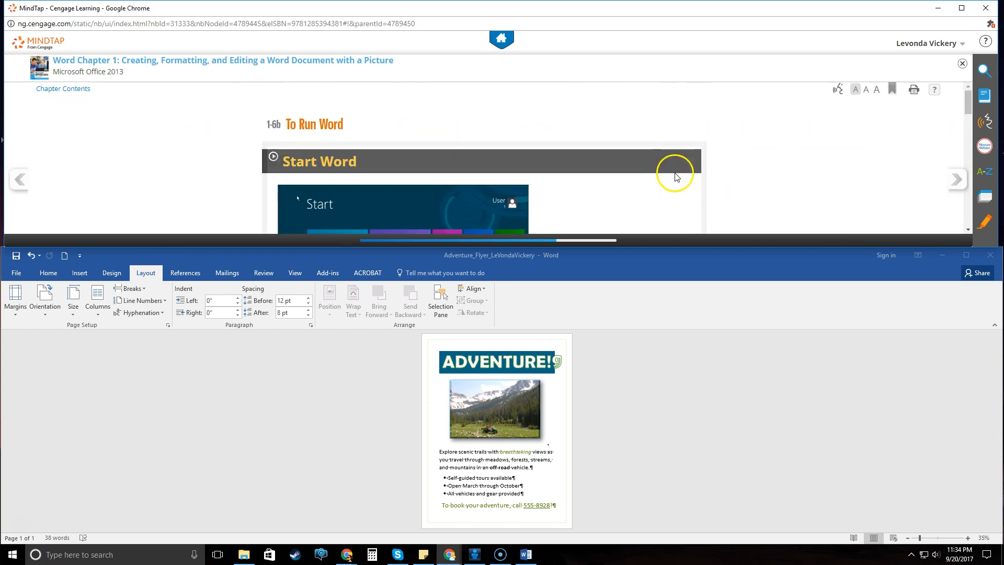
scroll(596, 192, down, 3)
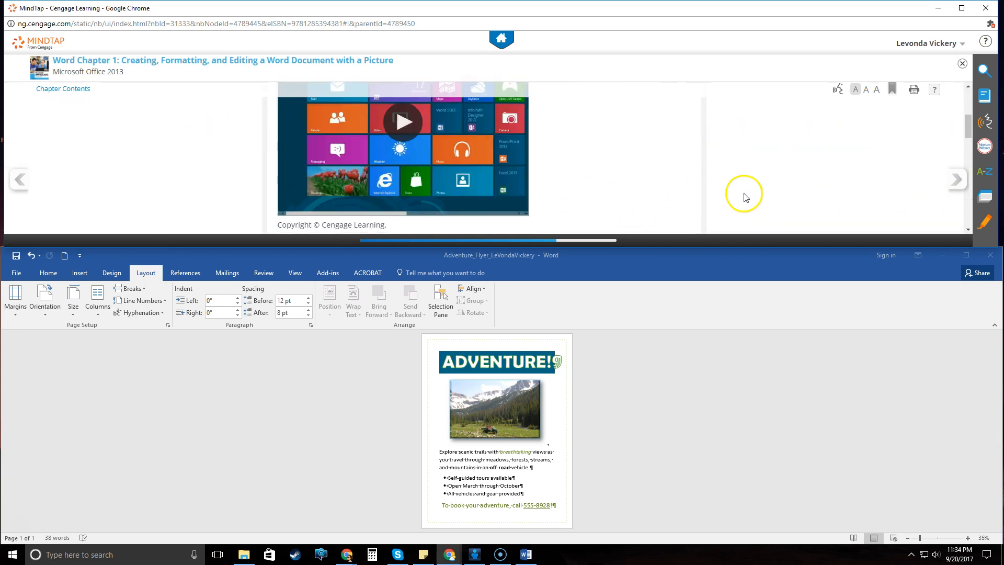
scroll(746, 197, down, 3)
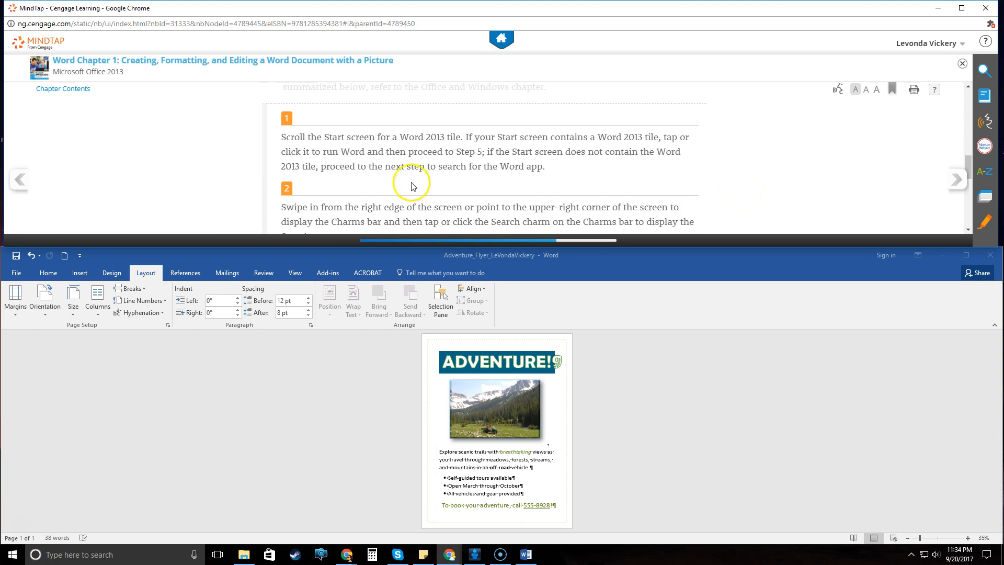
scroll(609, 194, down, 2)
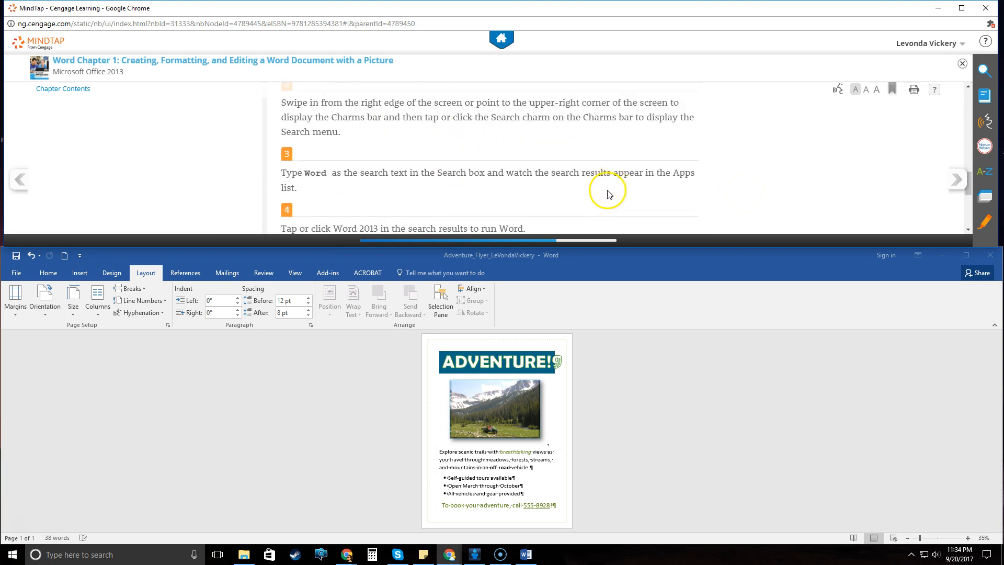
scroll(471, 191, down, 1)
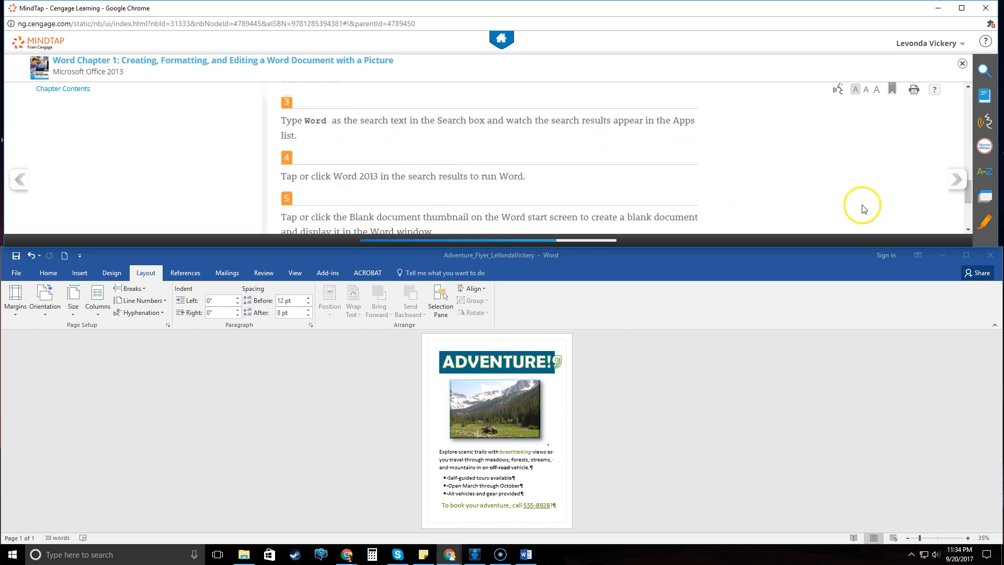
click(920, 193)
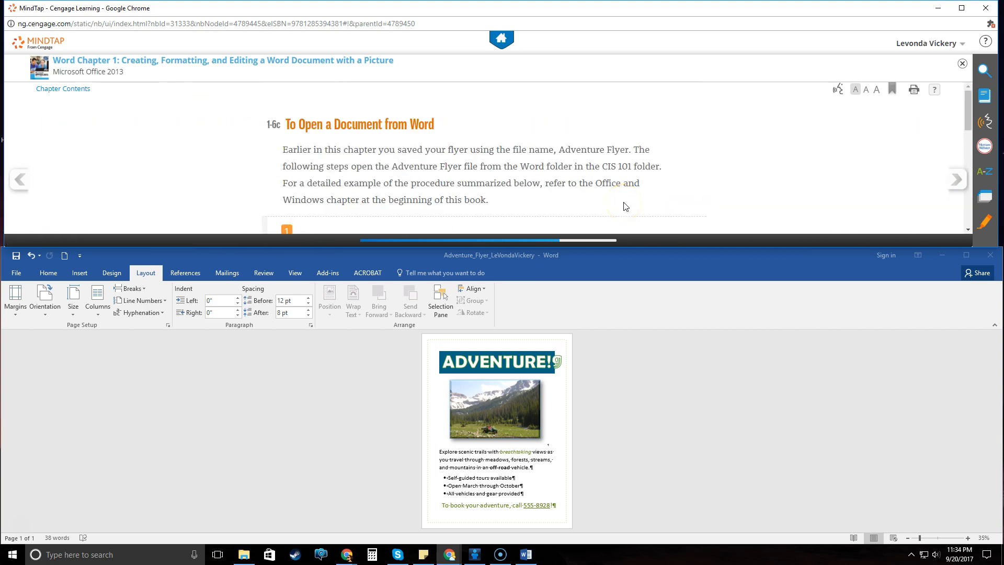
Advance the textbook to "To Zoom the Document" and set the flyer's zoom to 100%, following steps 1 and 2
click(947, 185)
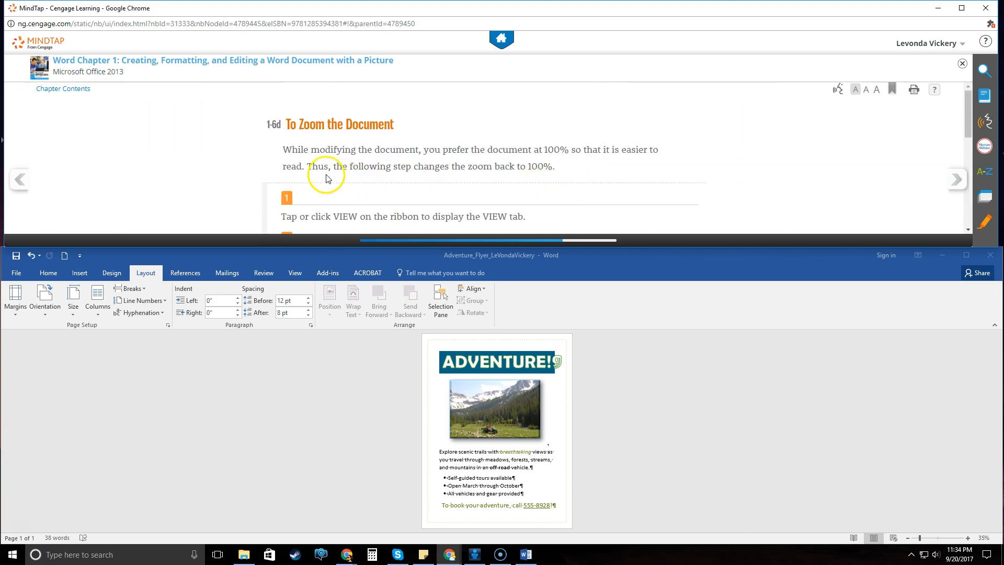
scroll(332, 174, down, 1)
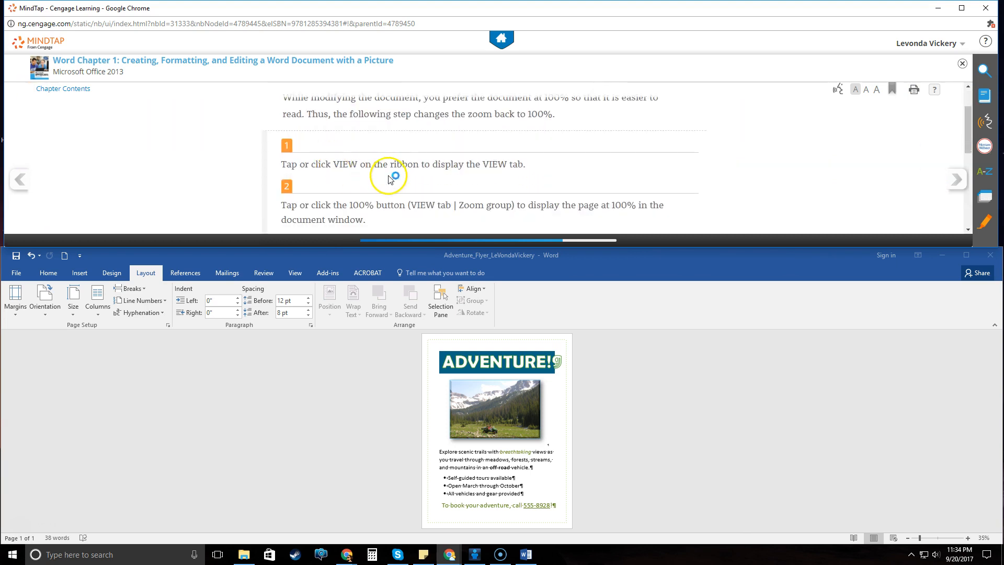
click(296, 262)
click(295, 273)
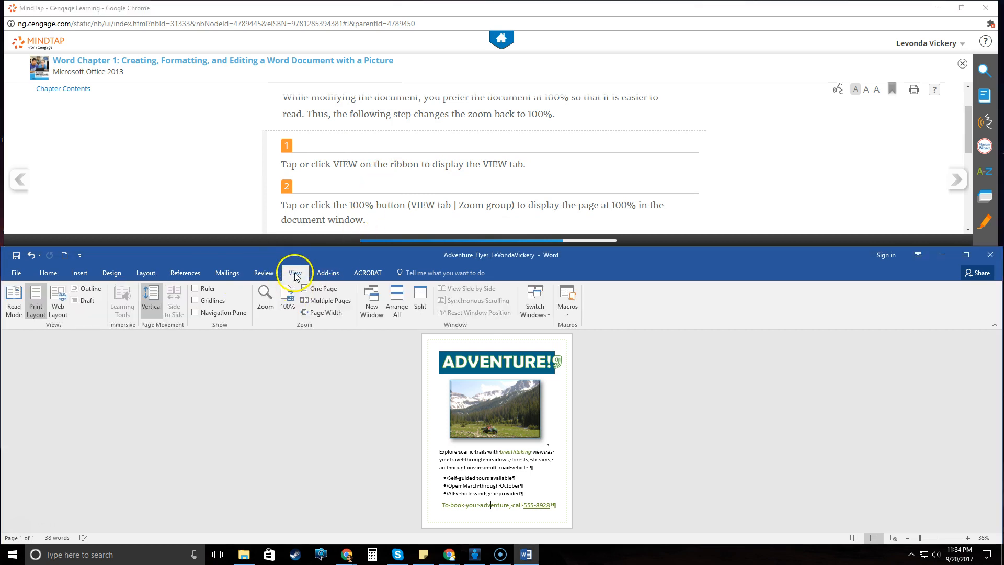
click(286, 305)
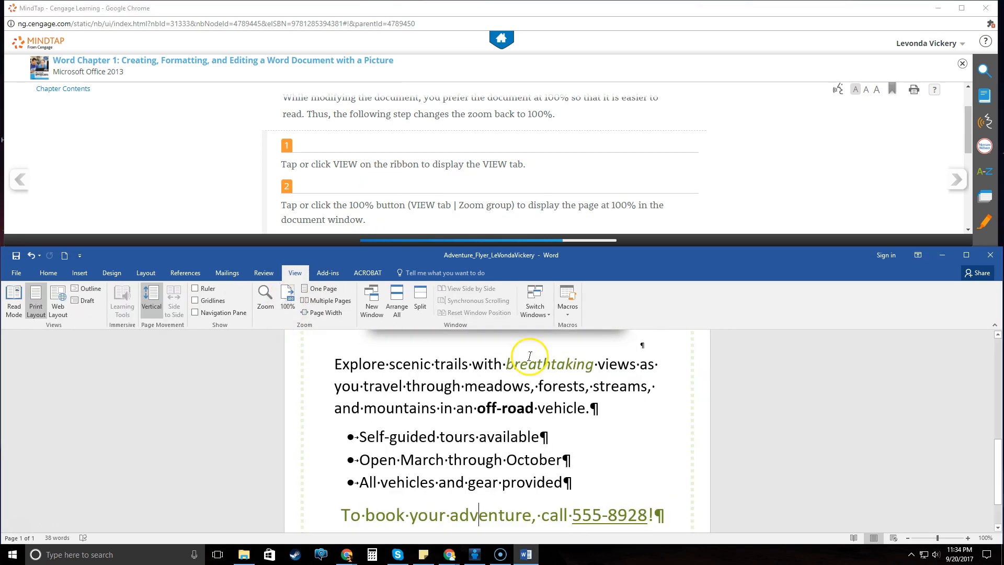
Advance the textbook to "To Insert Text in an Existing Document" and insert the word "today" before "with" in the flyer's body paragraph
scroll(638, 186, down, 8)
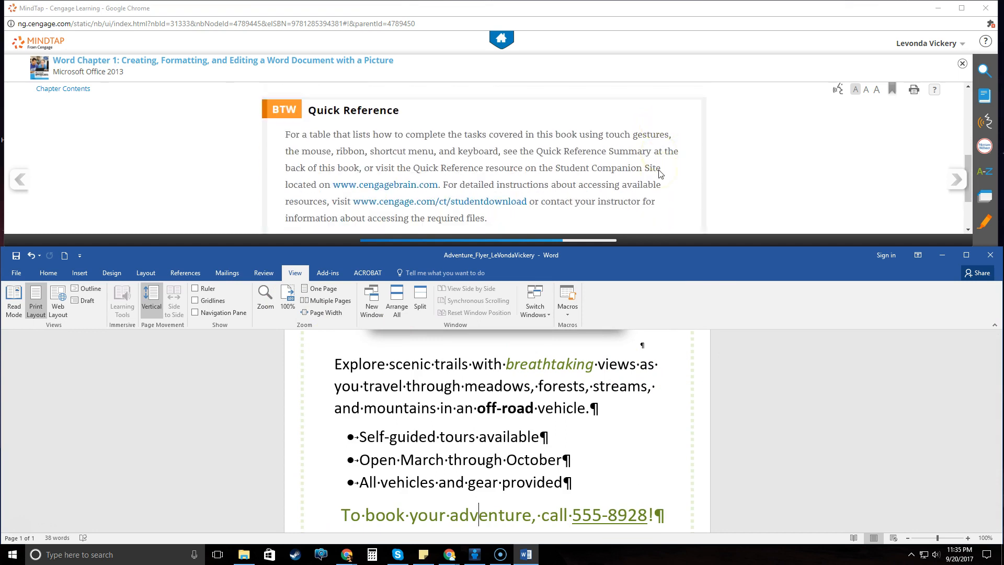
click(941, 183)
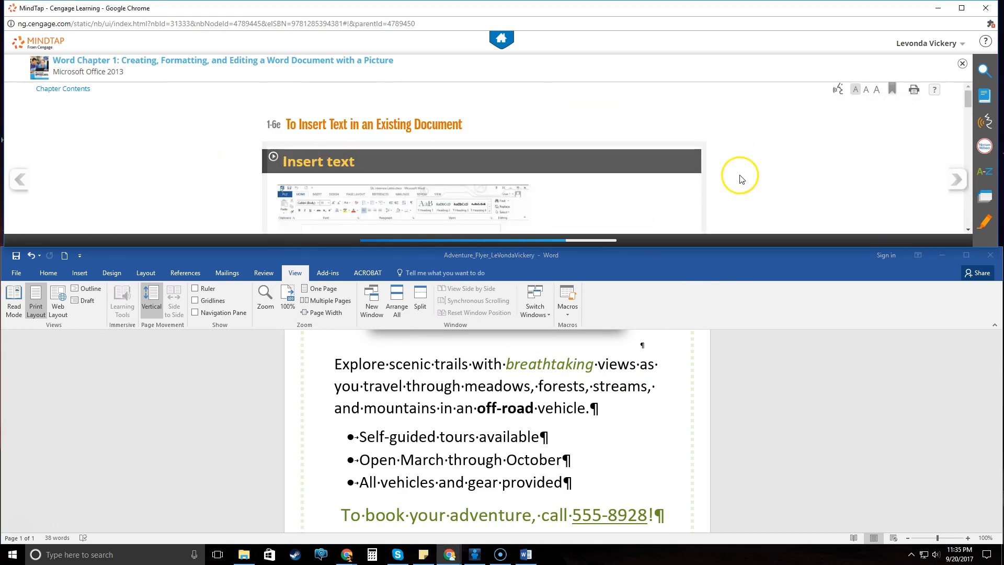
scroll(733, 178, down, 10)
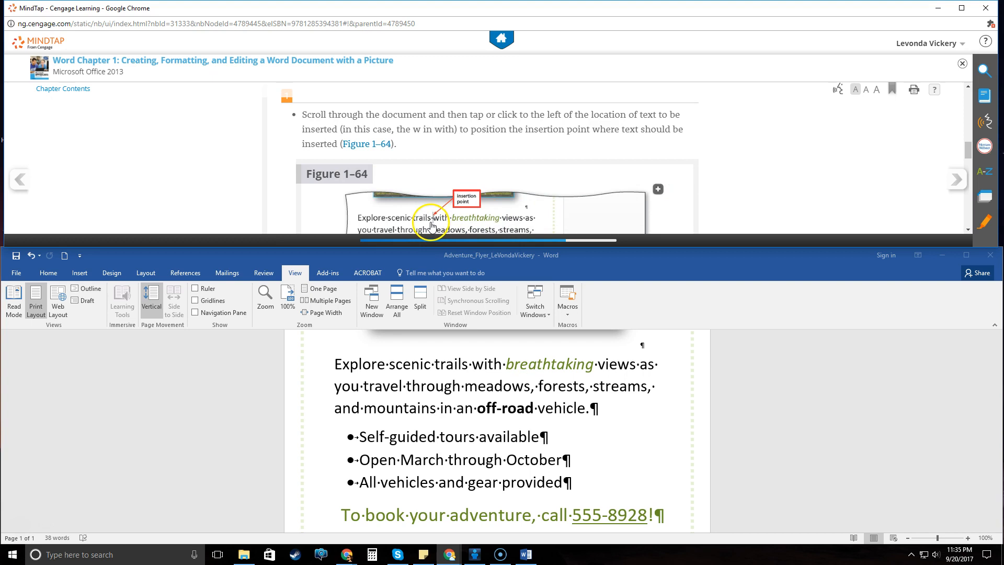
click(477, 372)
click(470, 367)
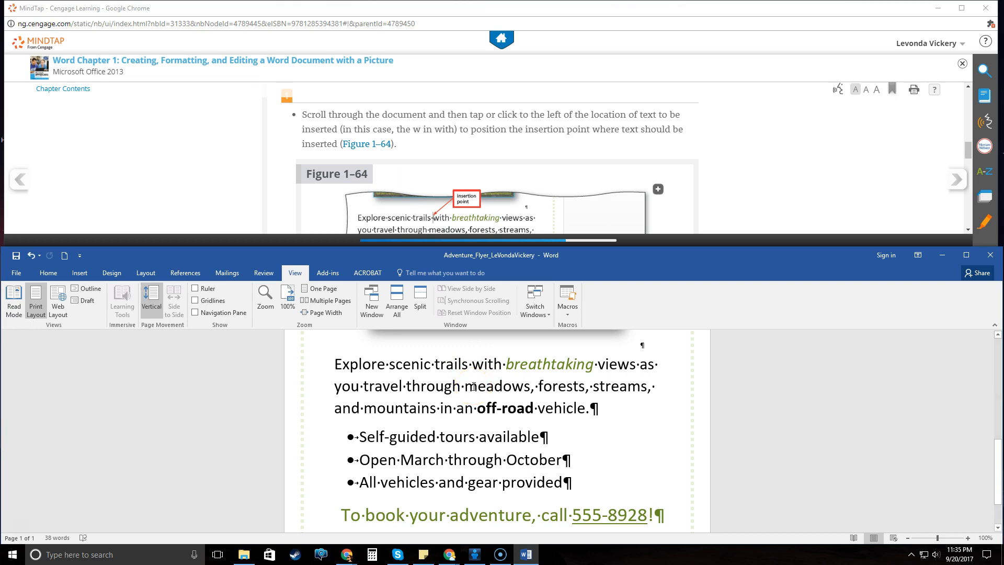
scroll(635, 190, down, 3)
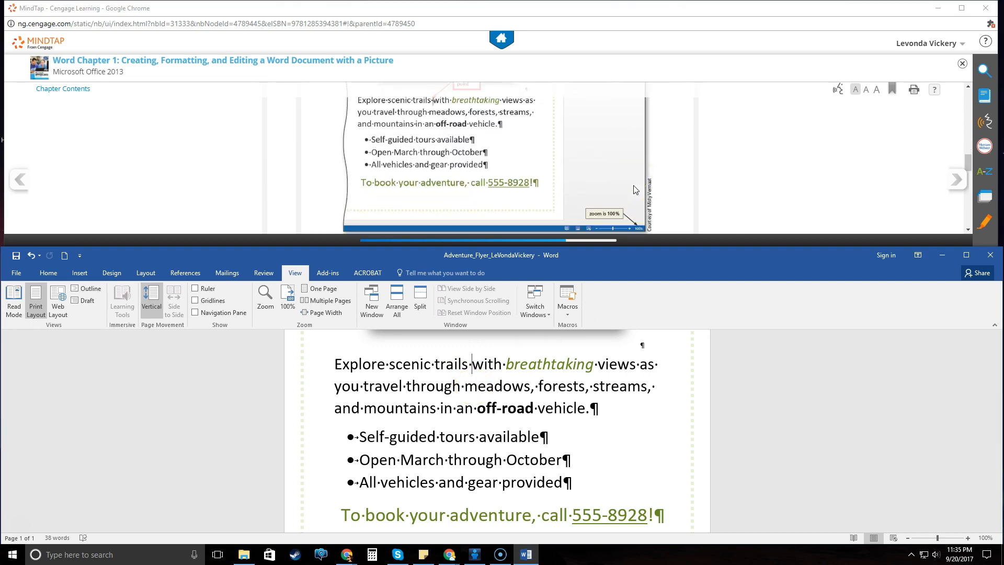
scroll(634, 189, down, 5)
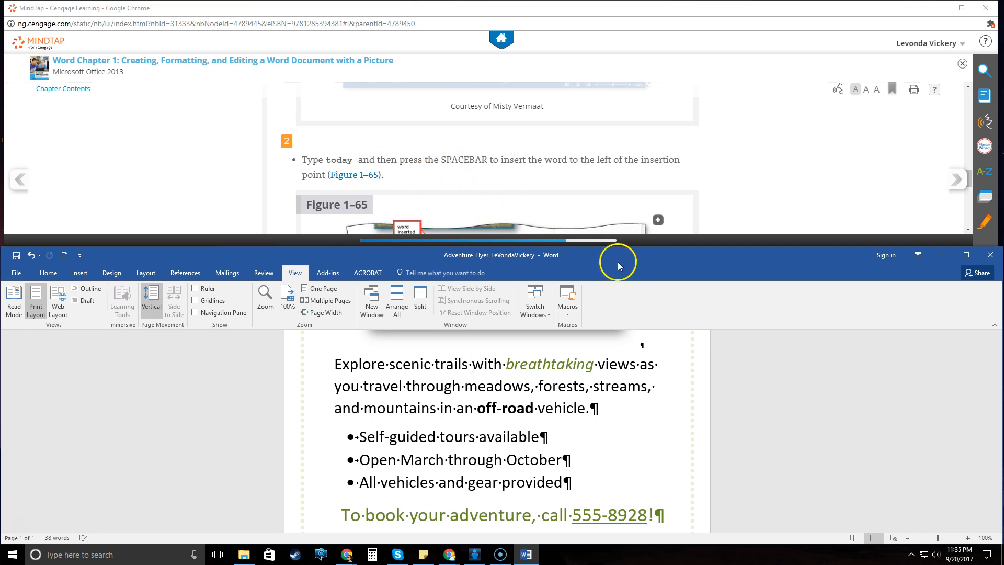
text(today)
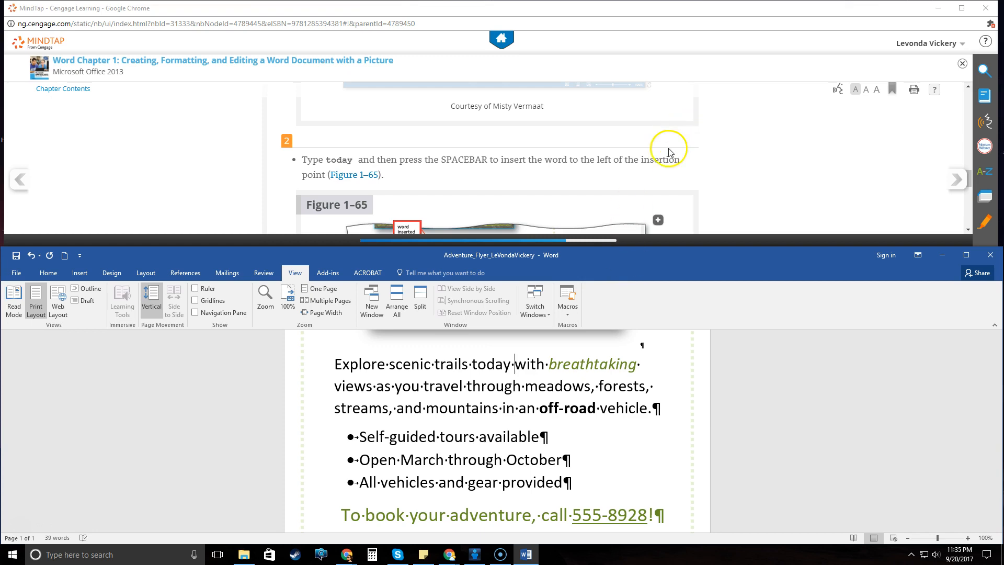
Advance the textbook to "To Delete Text" and delete the word "today" from the flyer's body paragraph, following steps 1 and 2
scroll(666, 151, down, 6)
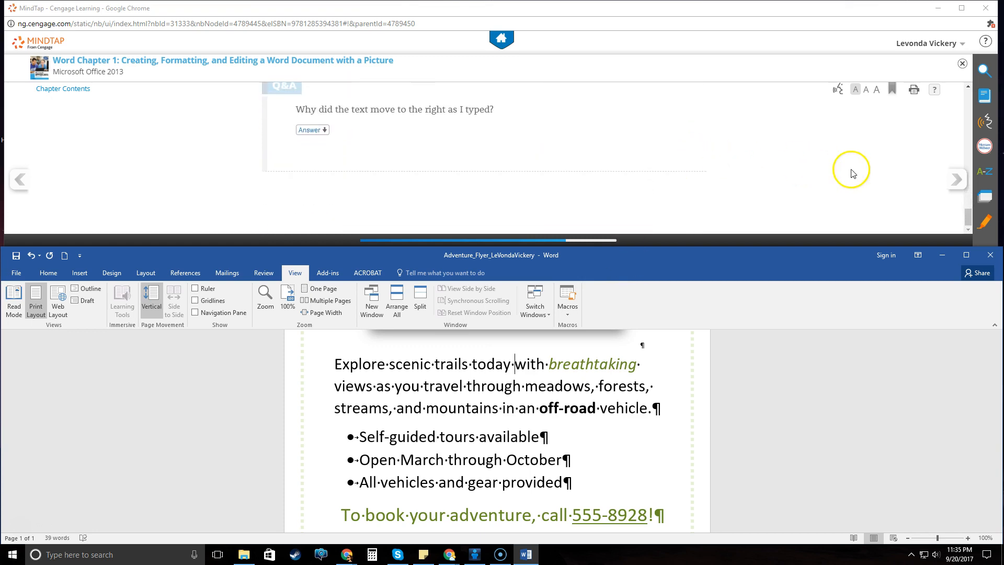
click(955, 180)
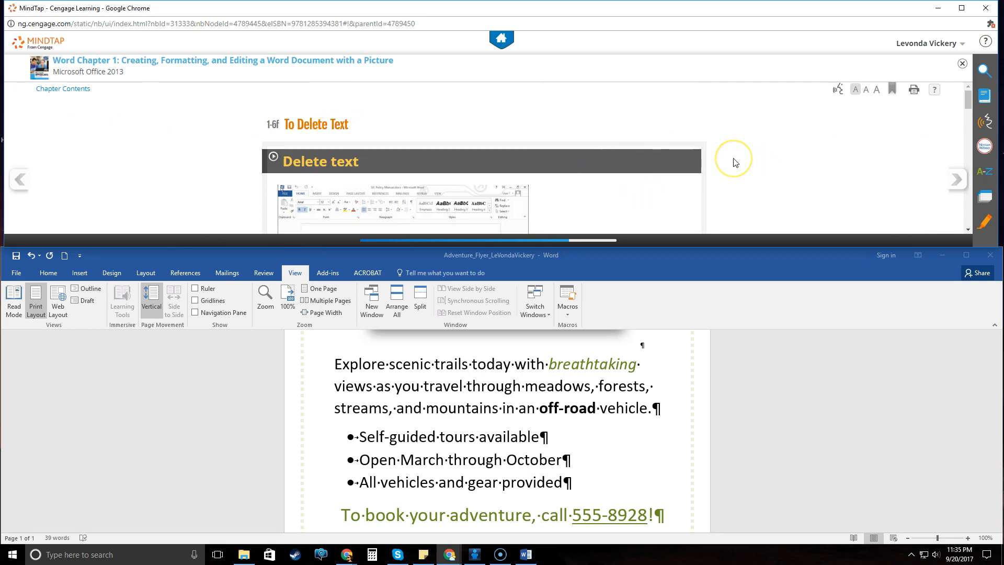
scroll(734, 163, down, 5)
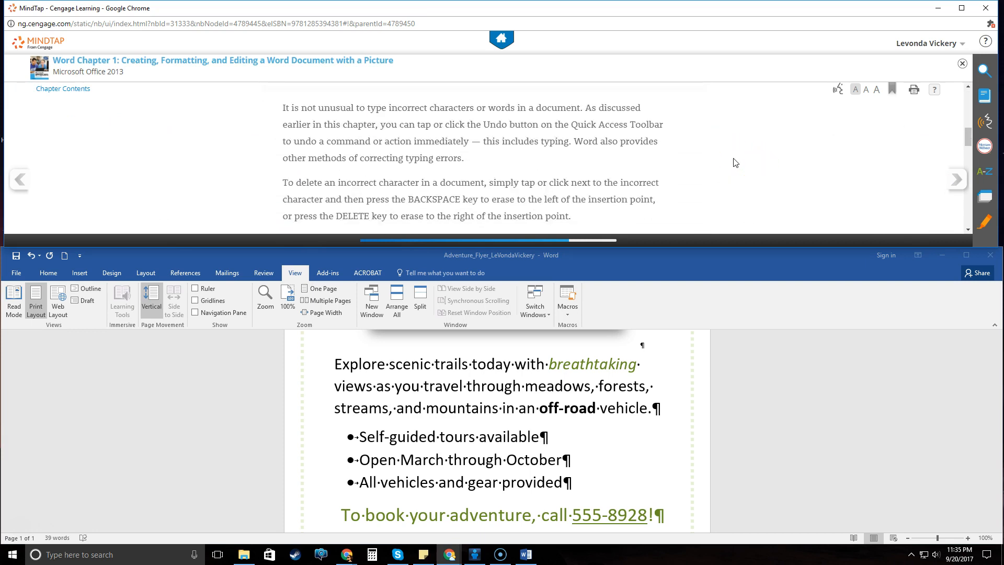
scroll(679, 165, down, 5)
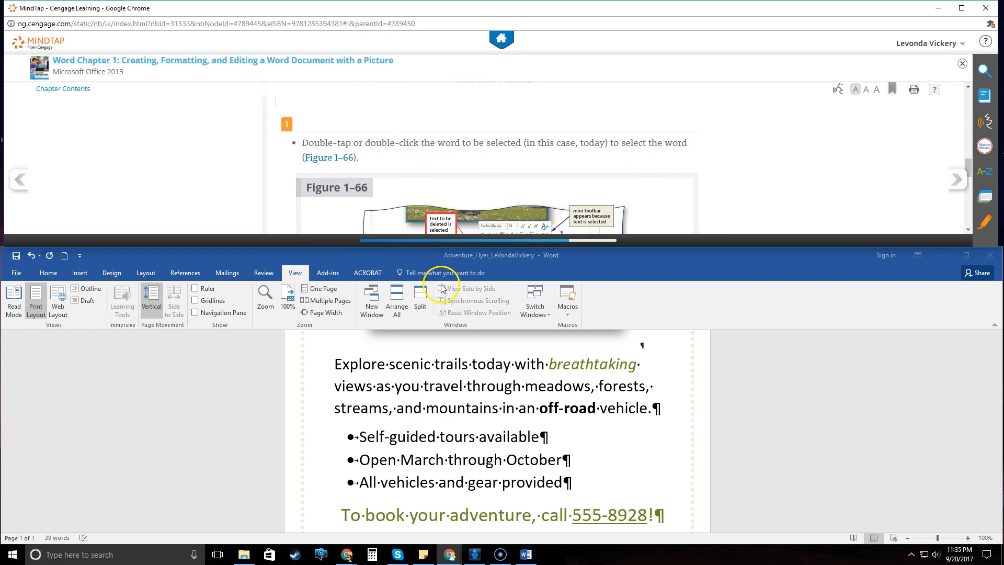
double_click(490, 366)
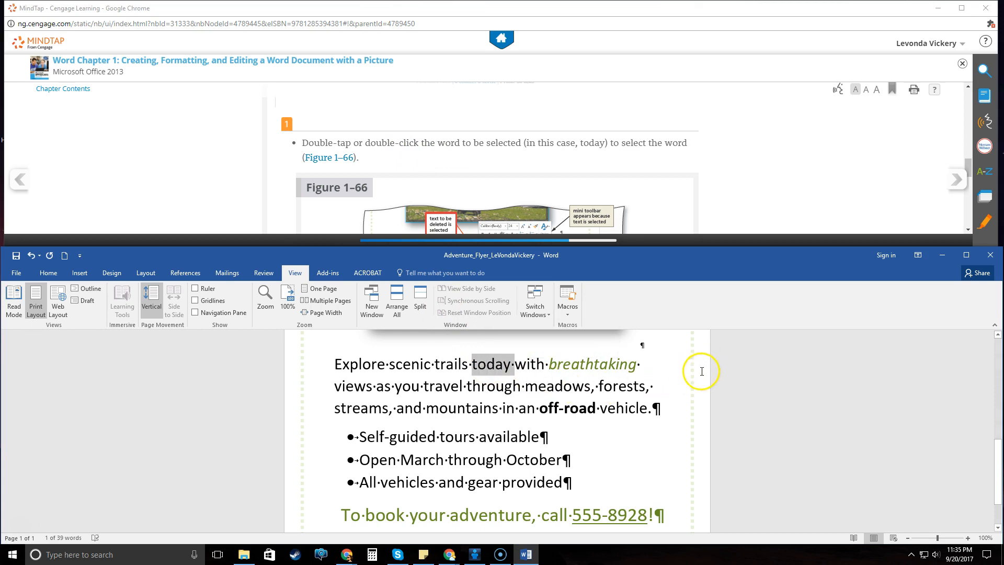
scroll(449, 189, down, 6)
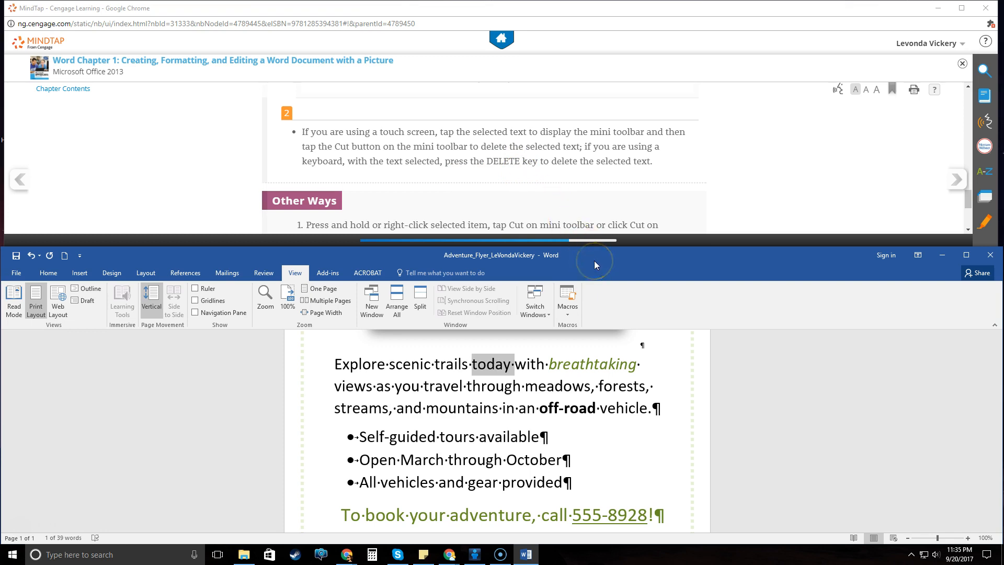
key(Delete)
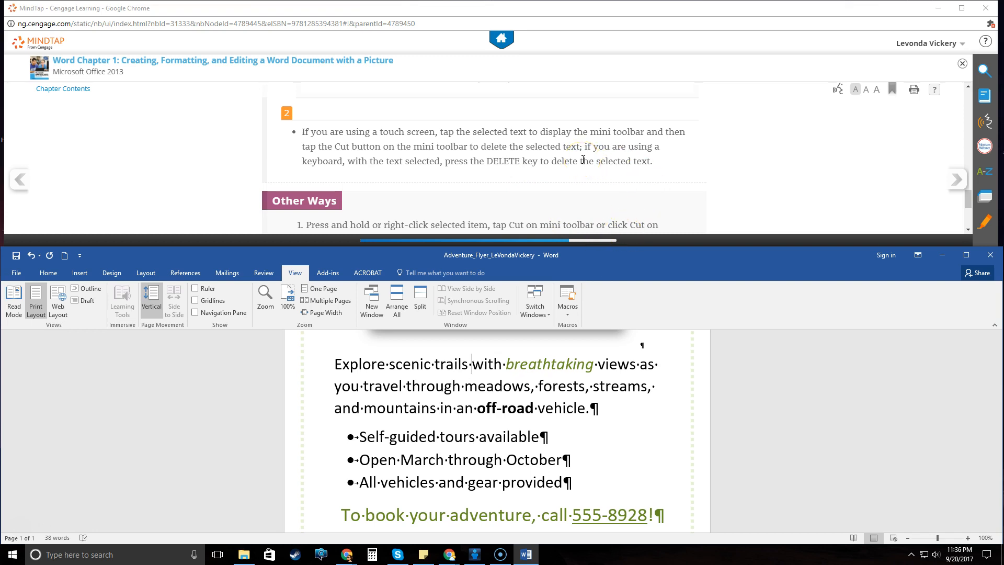
Advance the textbook to "To Move Text" and read step 1 with Figure 1–67 on selecting the last bulleted item
scroll(661, 175, down, 3)
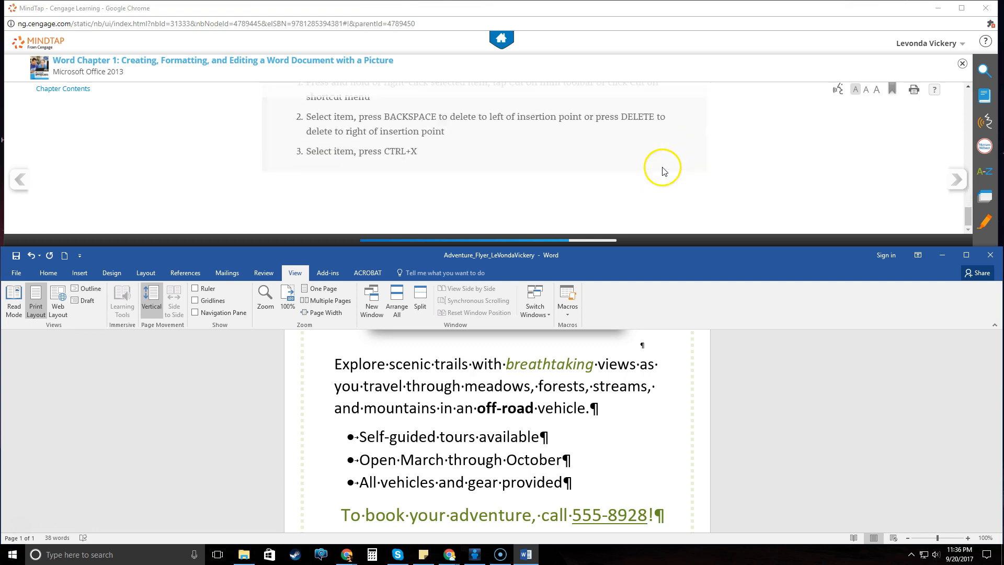
click(948, 181)
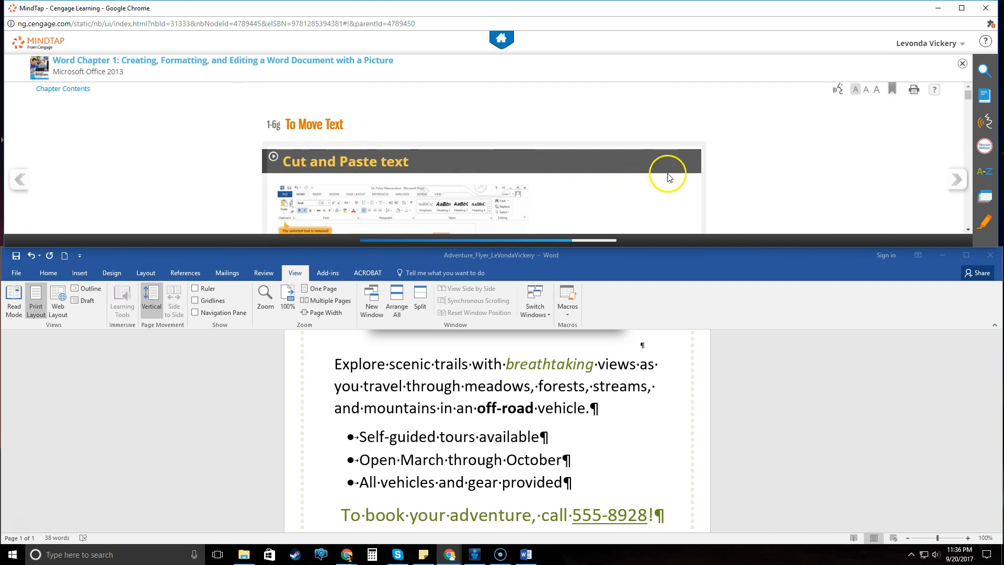
scroll(675, 176, down, 5)
scroll(681, 178, down, 8)
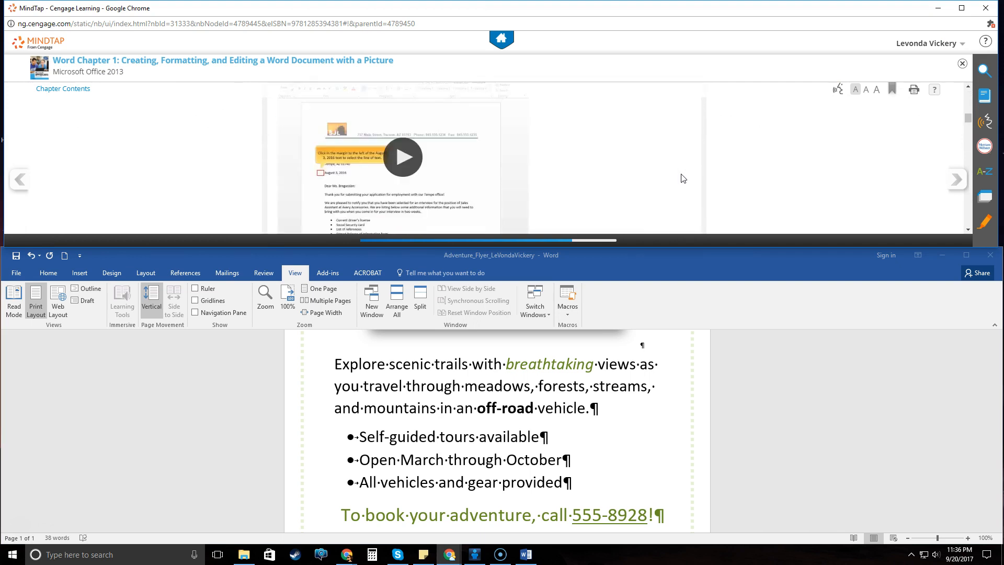
scroll(683, 179, down, 1)
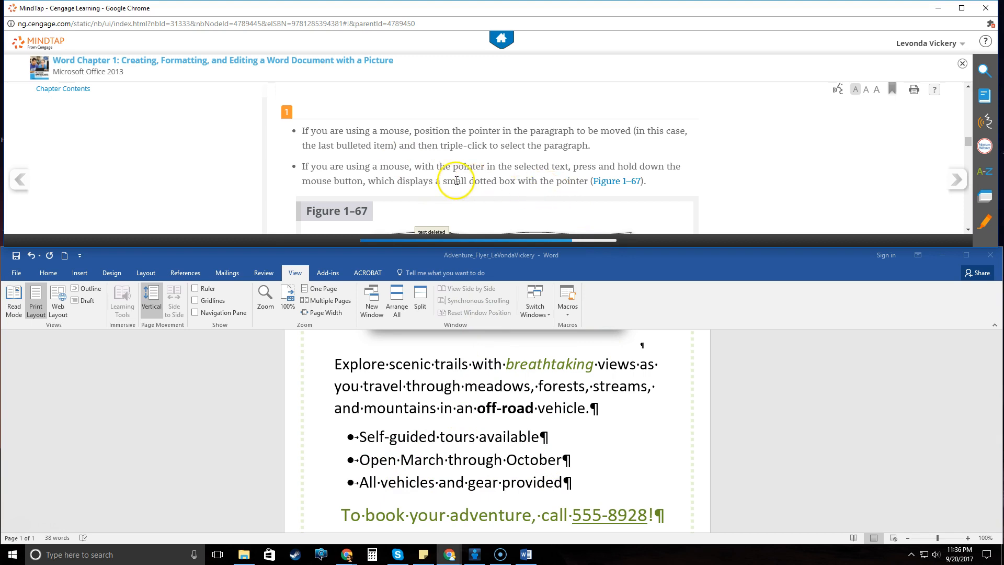
scroll(502, 191, down, 2)
scroll(497, 191, down, 2)
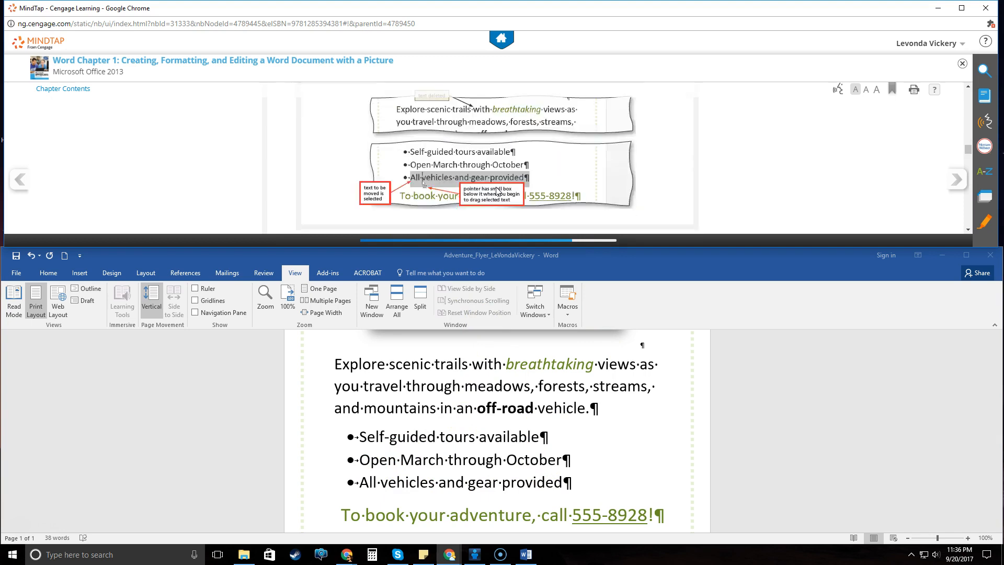
scroll(418, 162, up, 1)
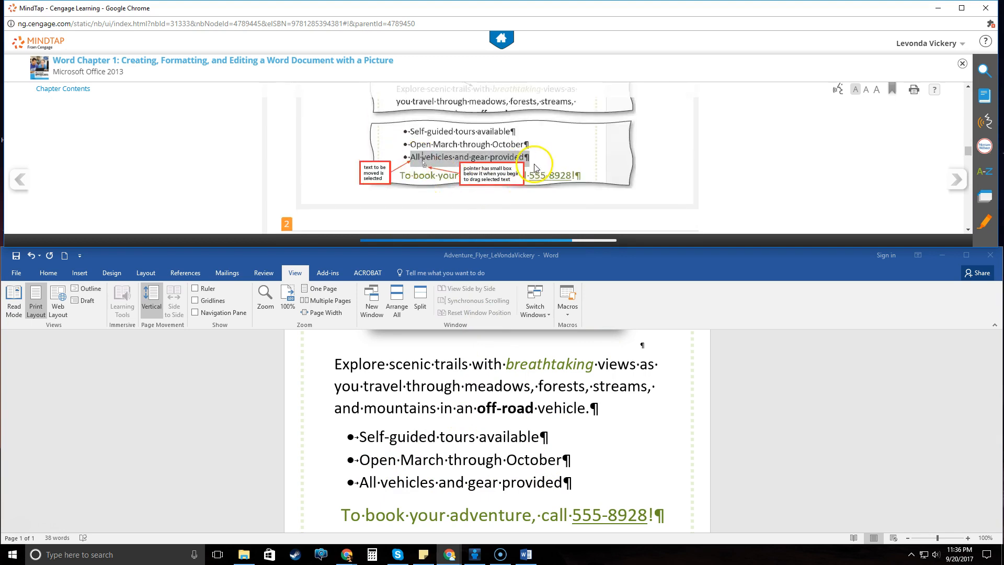
Try to move the text "All vehicles and gear provided" ahead of "Open March through October", and undo the move
click(386, 479)
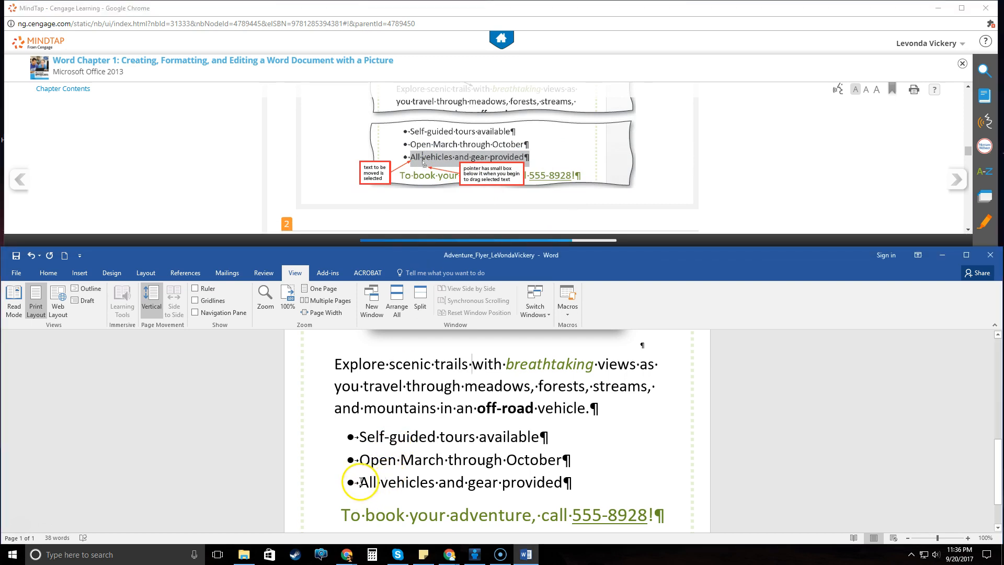
drag(361, 481, 556, 481)
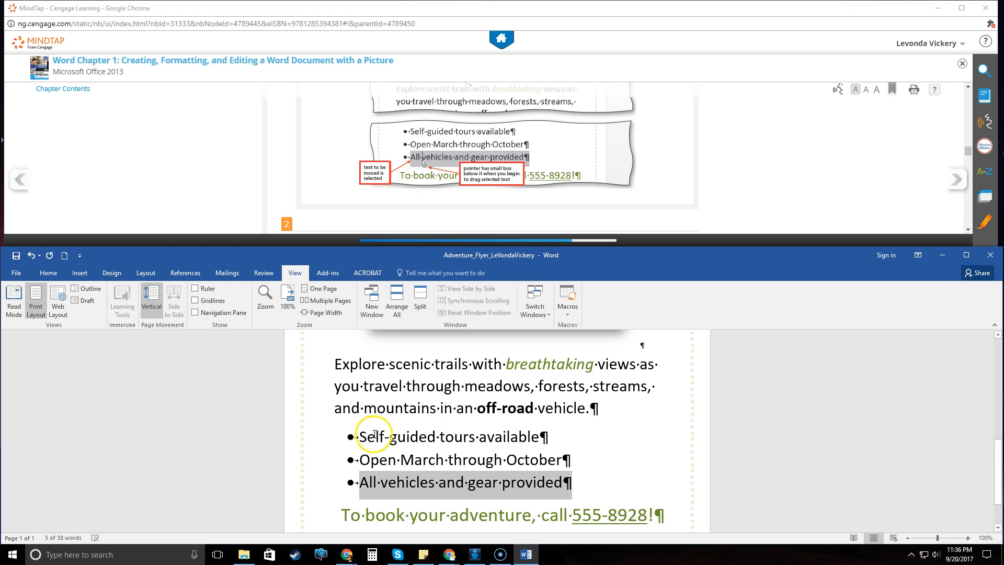
click(379, 485)
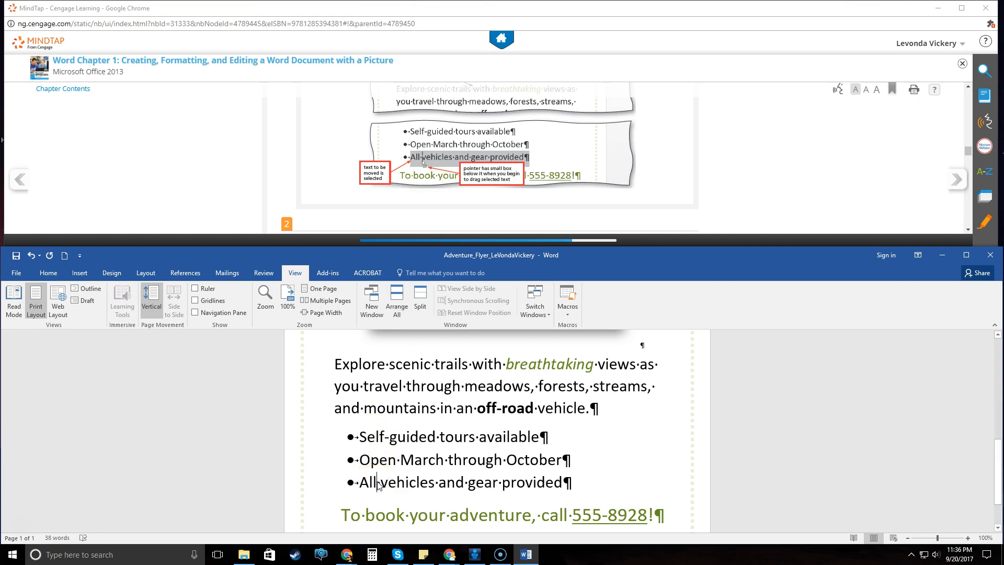
drag(361, 482, 570, 482)
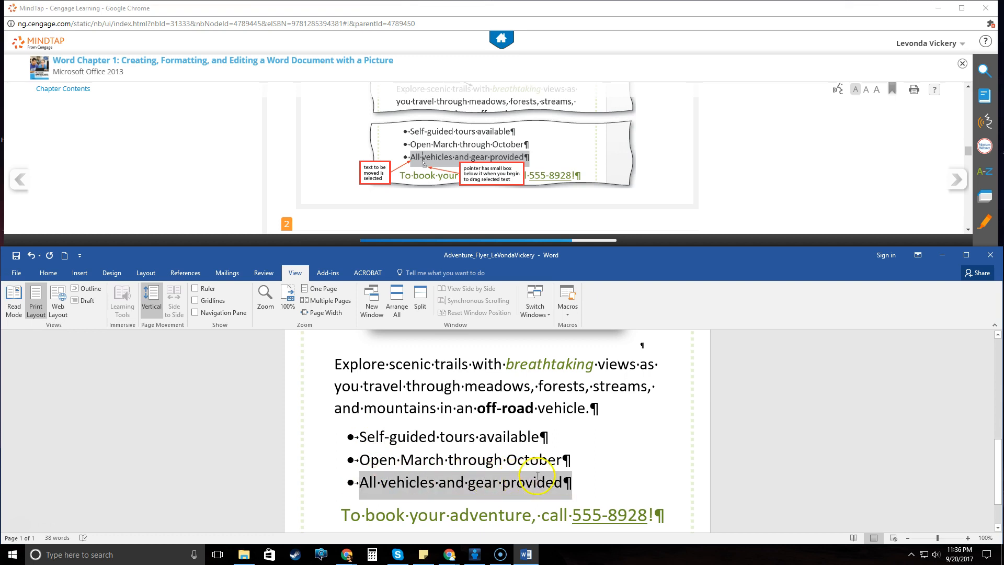
click(376, 484)
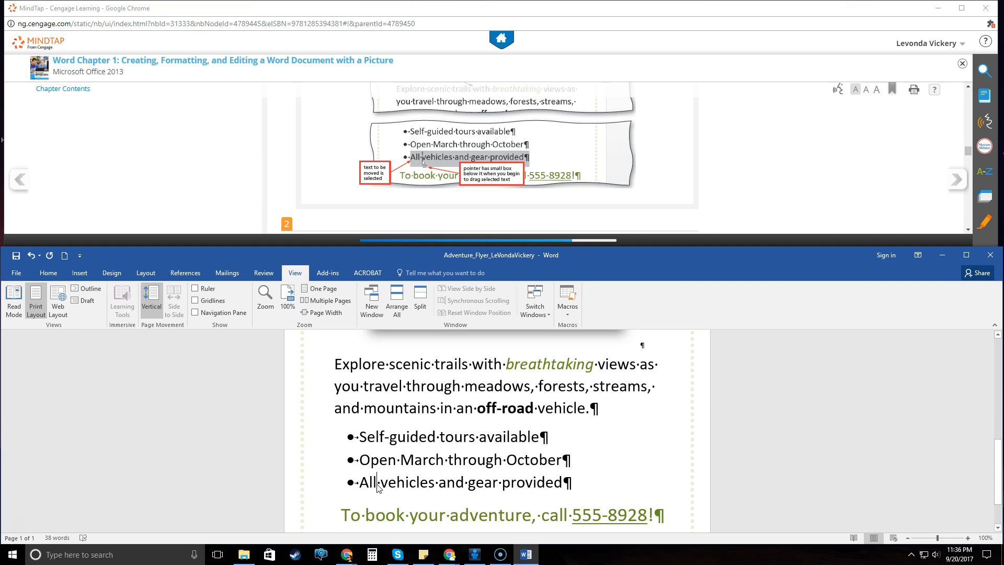
drag(358, 482, 561, 484)
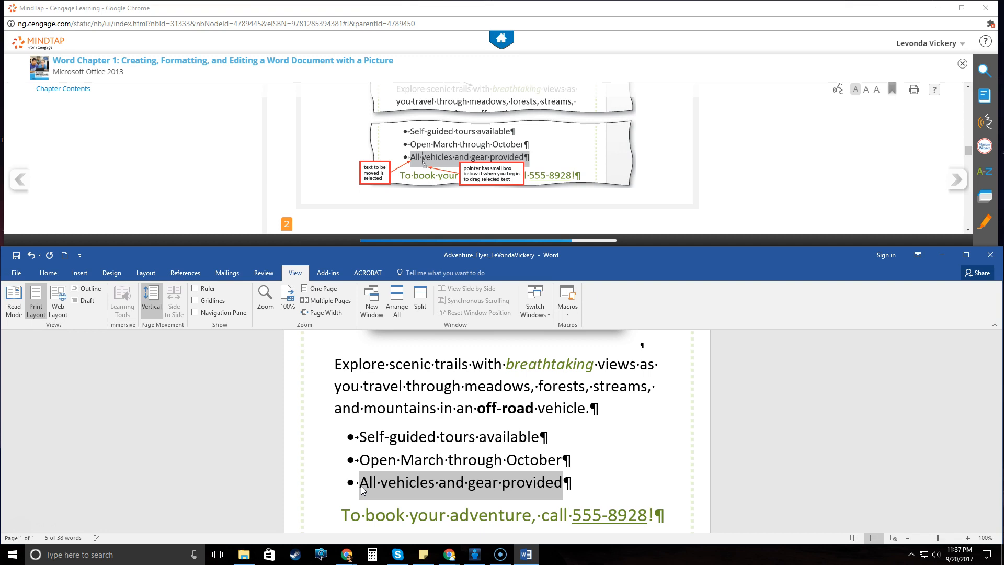
drag(363, 488, 364, 475)
drag(363, 472, 361, 466)
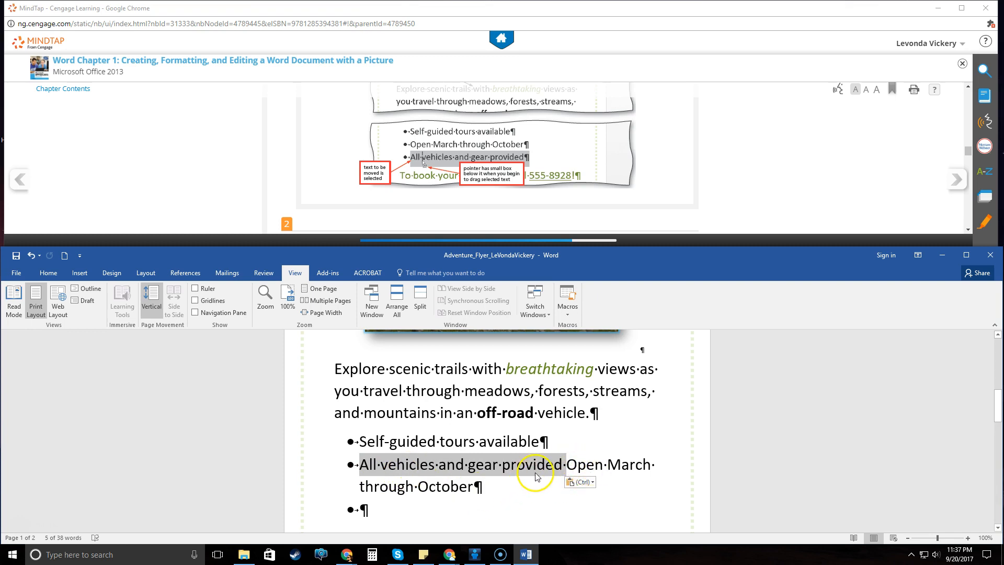
key(ctrl+z)
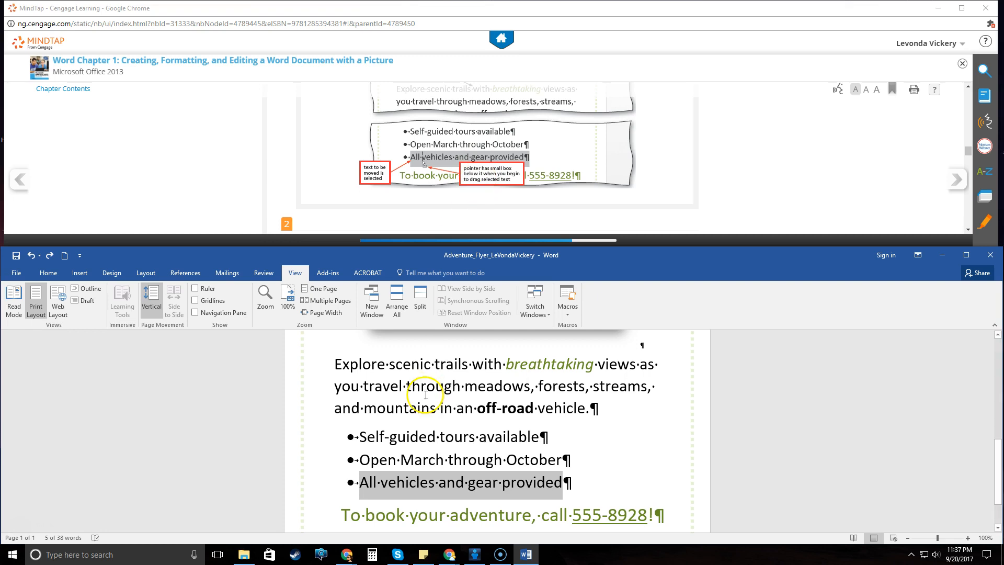
Move the selected "All vehicles and gear provided" text to the start of the second bullet again and compare it with the textbook's figures
drag(381, 483, 361, 460)
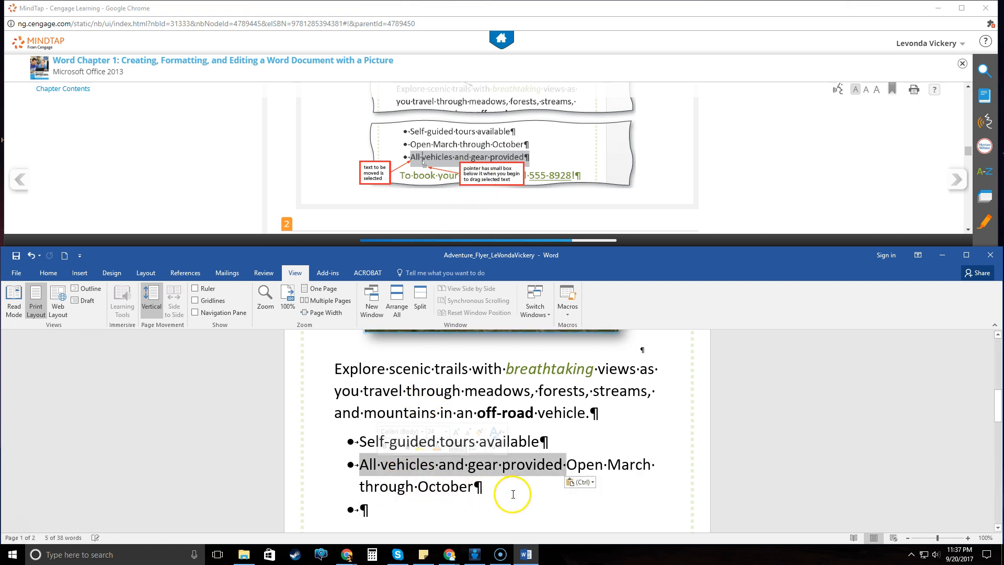
scroll(465, 186, down, 2)
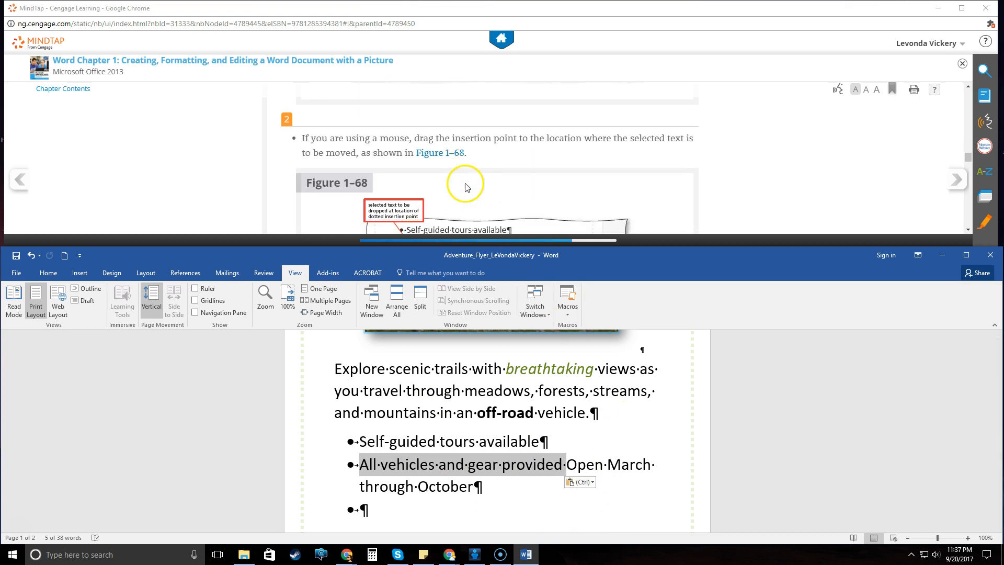
scroll(480, 193, down, 3)
scroll(482, 191, up, 1)
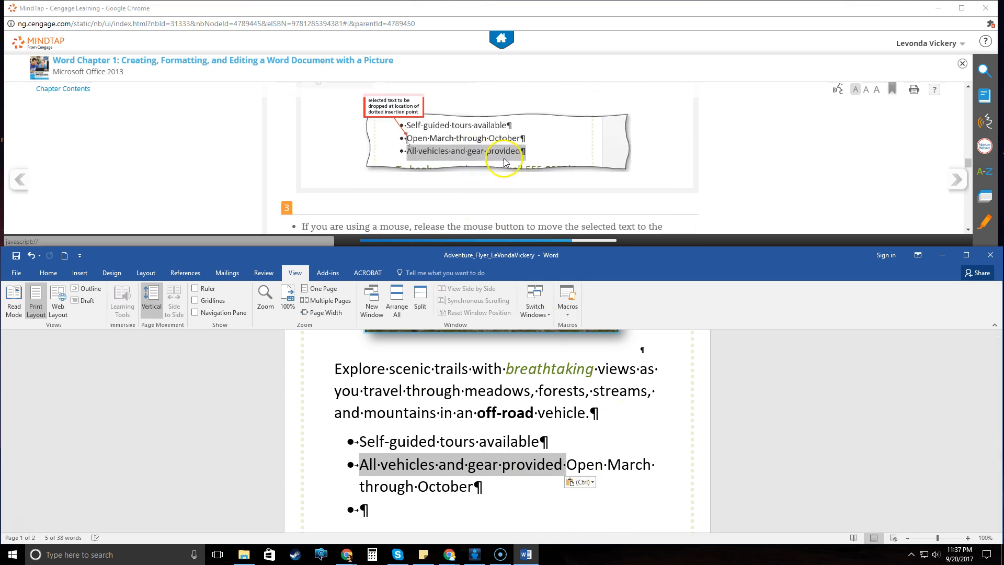
scroll(448, 168, down, 1)
scroll(429, 171, down, 3)
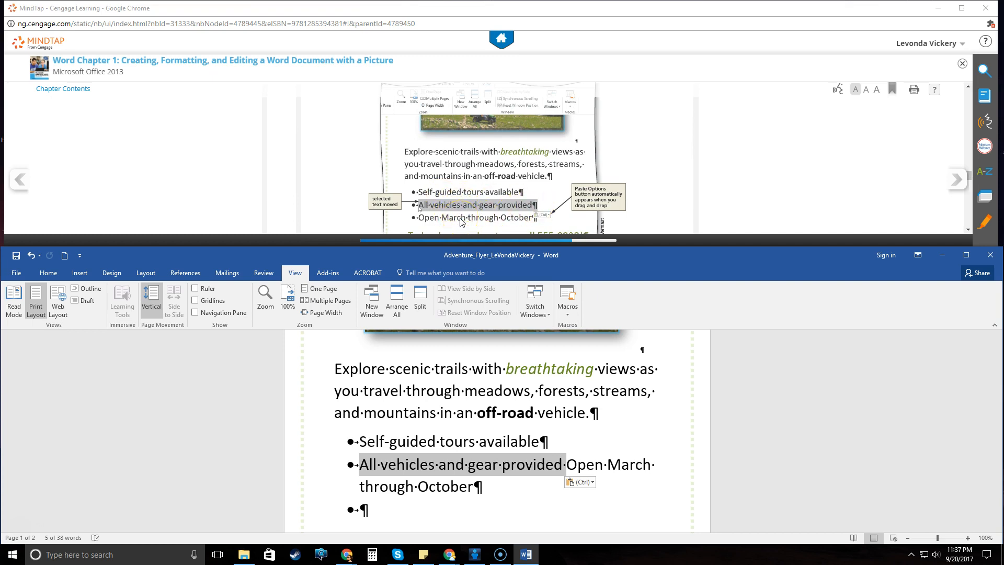
Try splitting the merged second bullet before "Open March" and removing the empty last bullet, and undo everything back to before the move
click(567, 465)
key(Return)
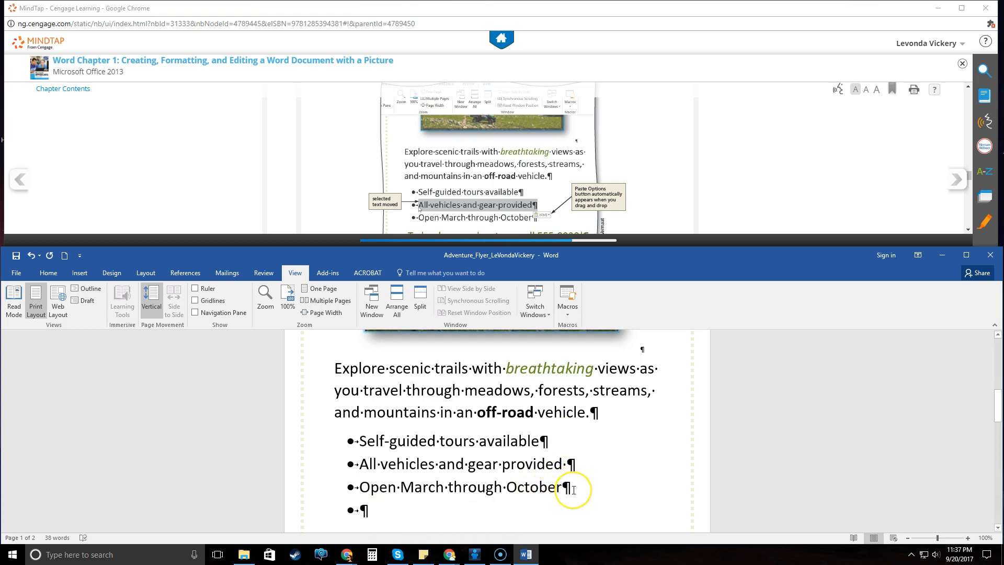
key(Delete)
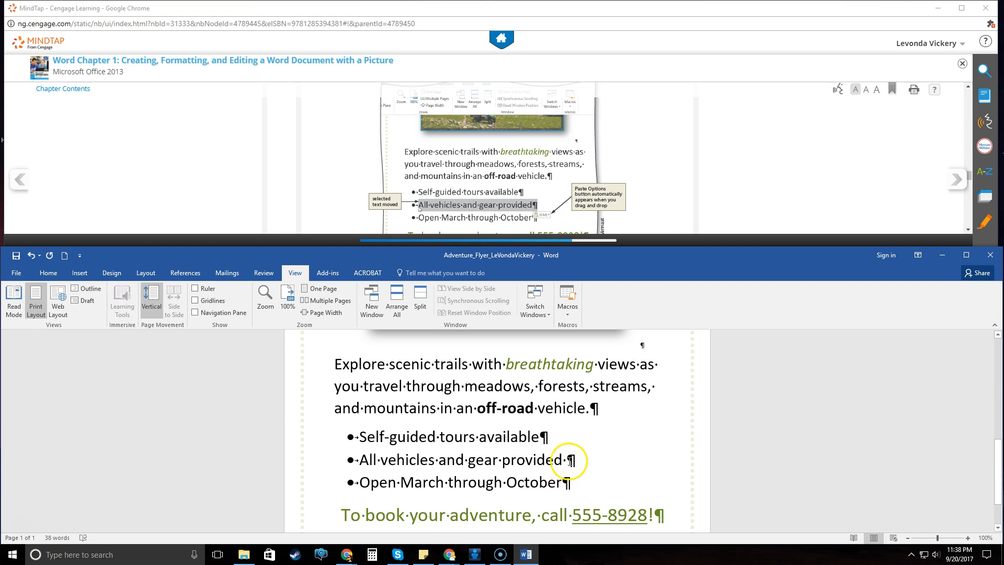
key(ctrl+z)
key(ctrl+z)
key(ctrl+z)
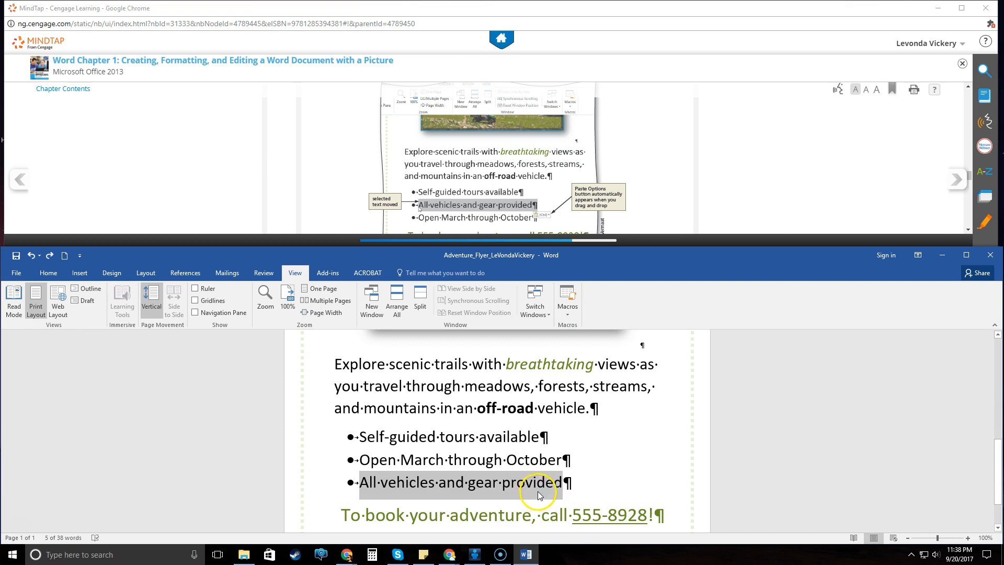
Select the whole last bulleted paragraph, "All vehicles and gear provided", including its paragraph mark, and move it above "Open March through October"
click(576, 482)
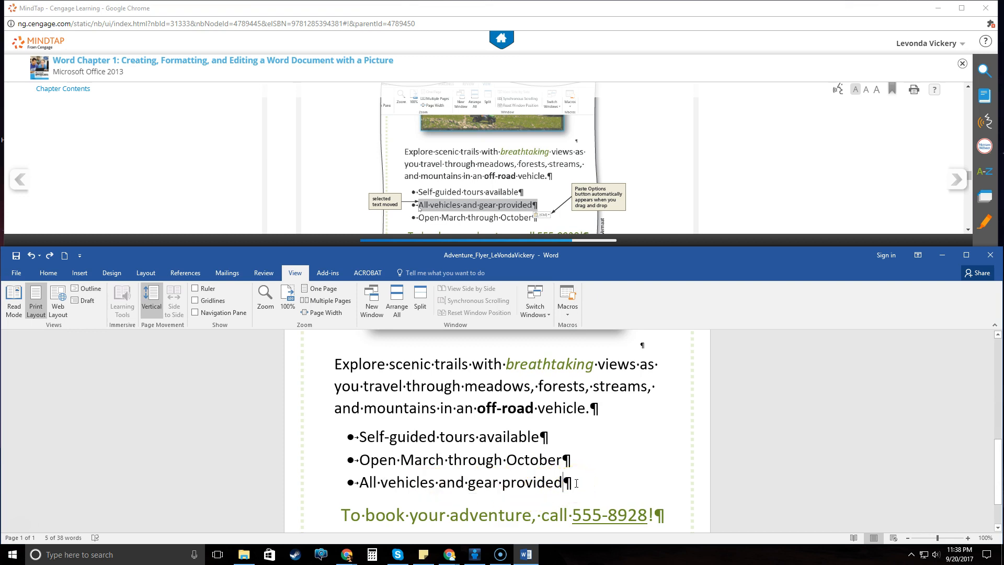
triple_click(387, 486)
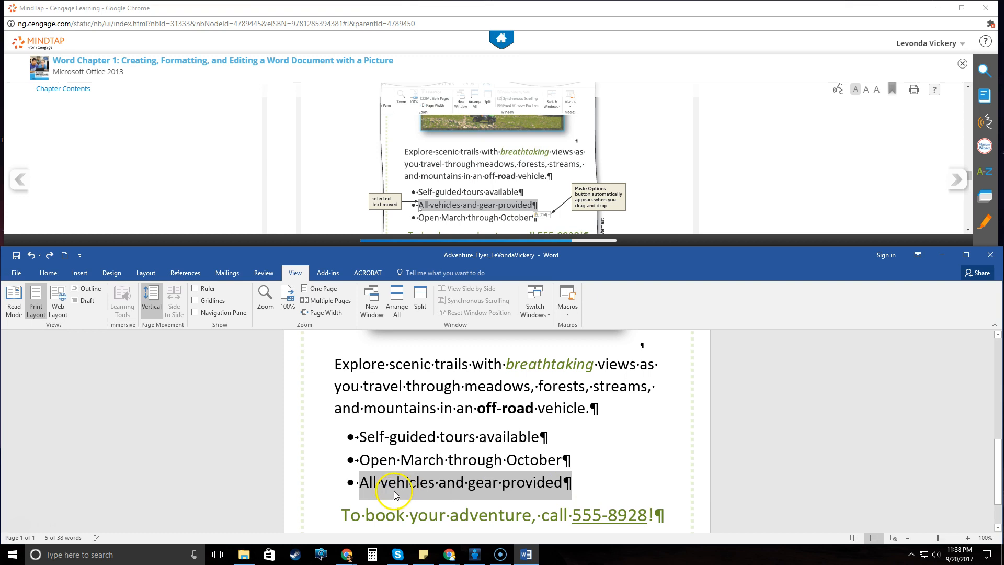
drag(362, 487, 364, 472)
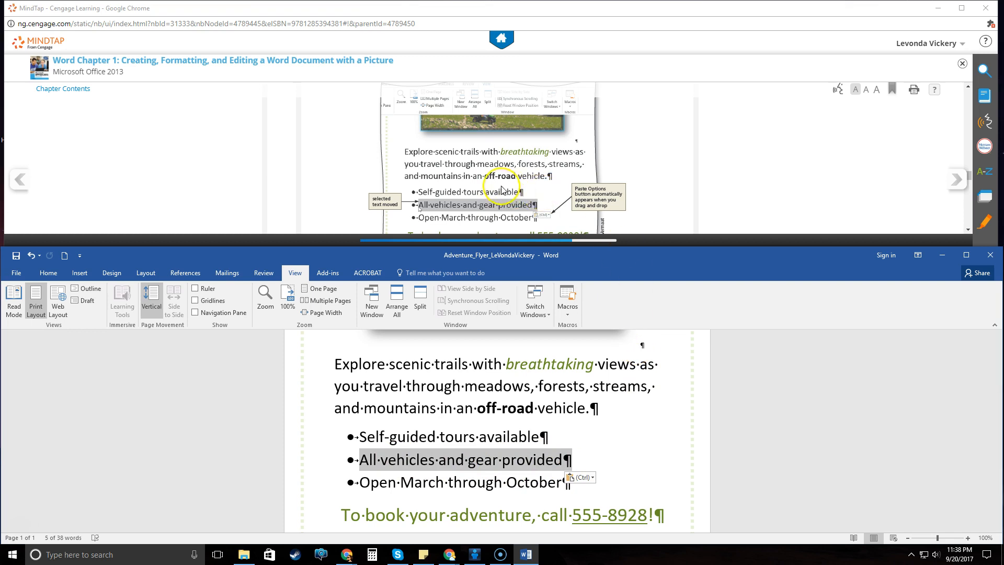
Save the flyer under its existing name, following "To Save an Existing Document with the Same File Name", and advance to "Printing or Reading a Document"
scroll(584, 190, down, 10)
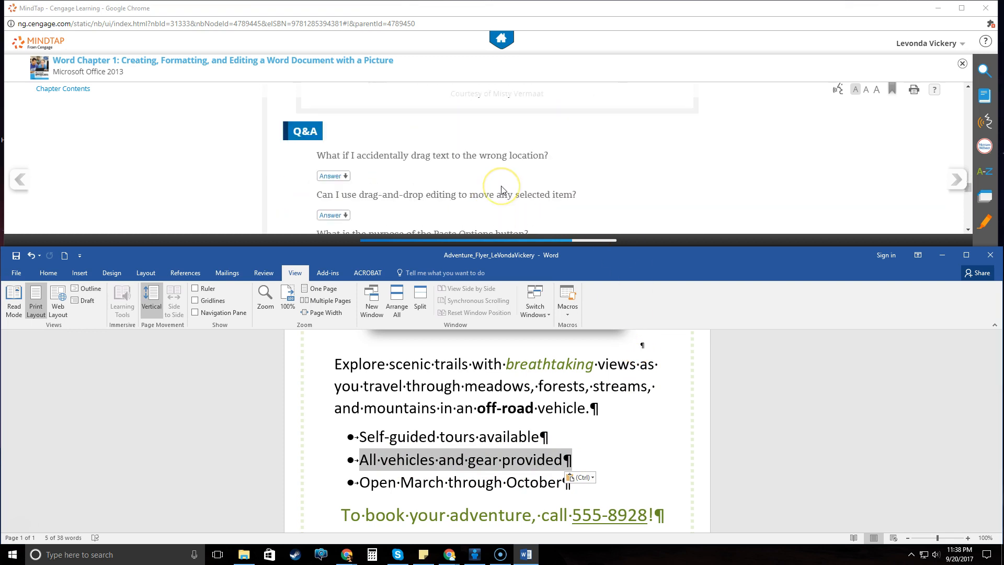
click(956, 180)
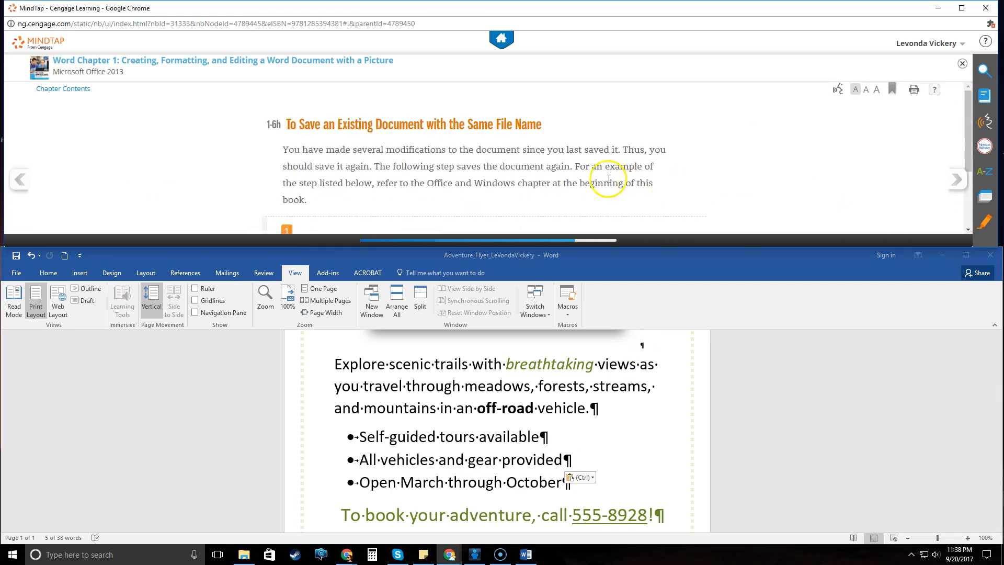
click(17, 256)
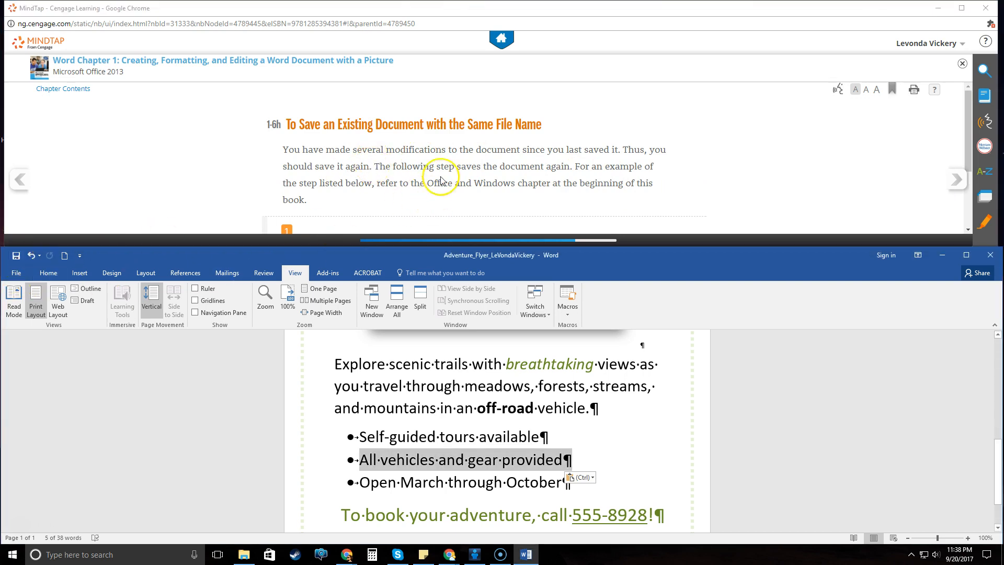
scroll(439, 173, down, 2)
click(955, 179)
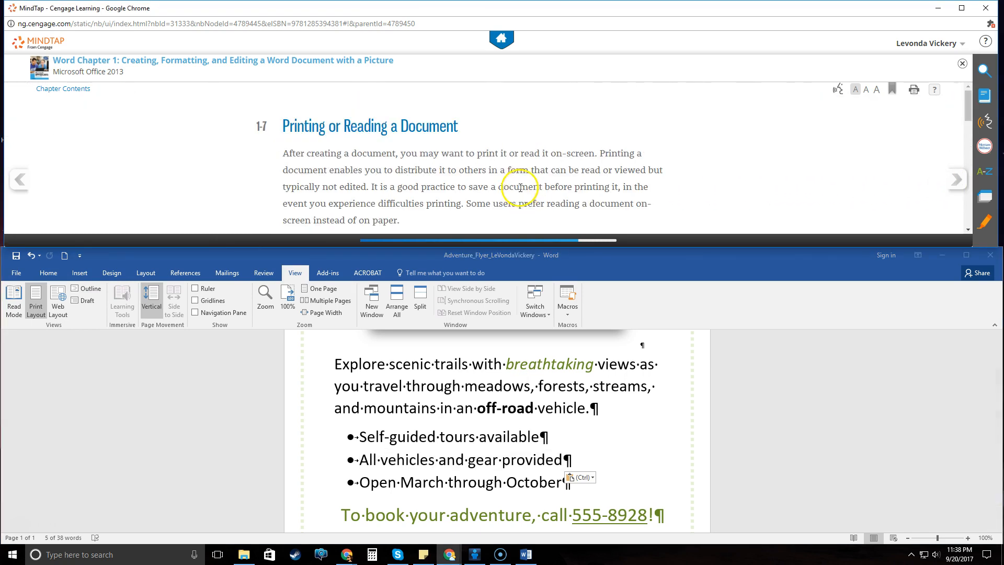
Skim the "Printing or Reading a Document" section and the "To Print a Document" page of the textbook
scroll(358, 136, down, 5)
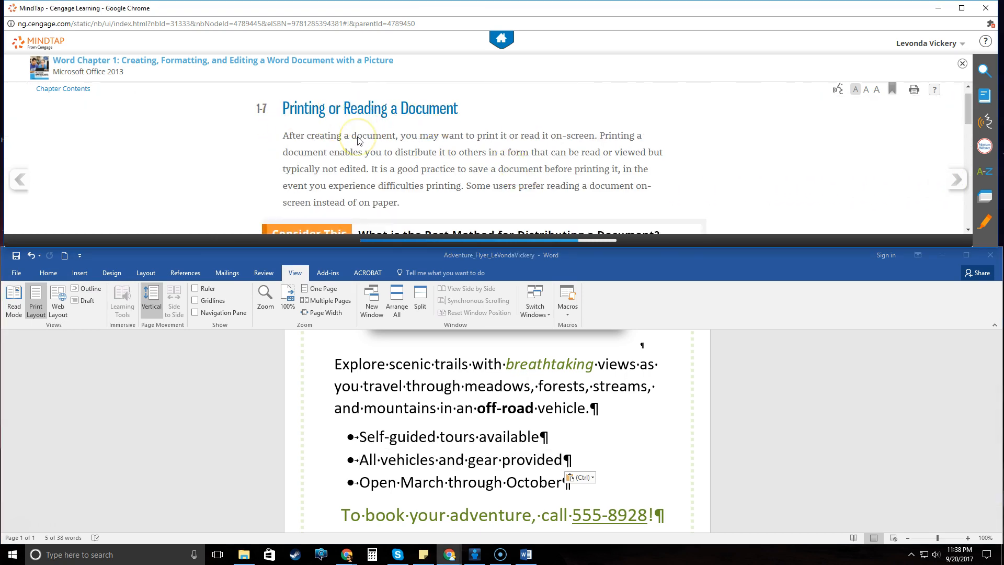
scroll(358, 137, down, 3)
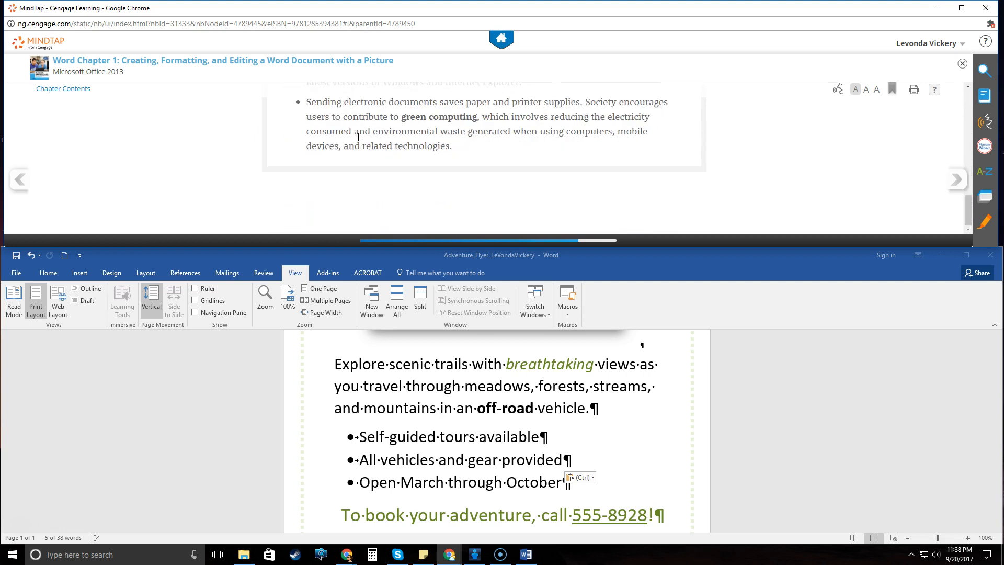
click(960, 186)
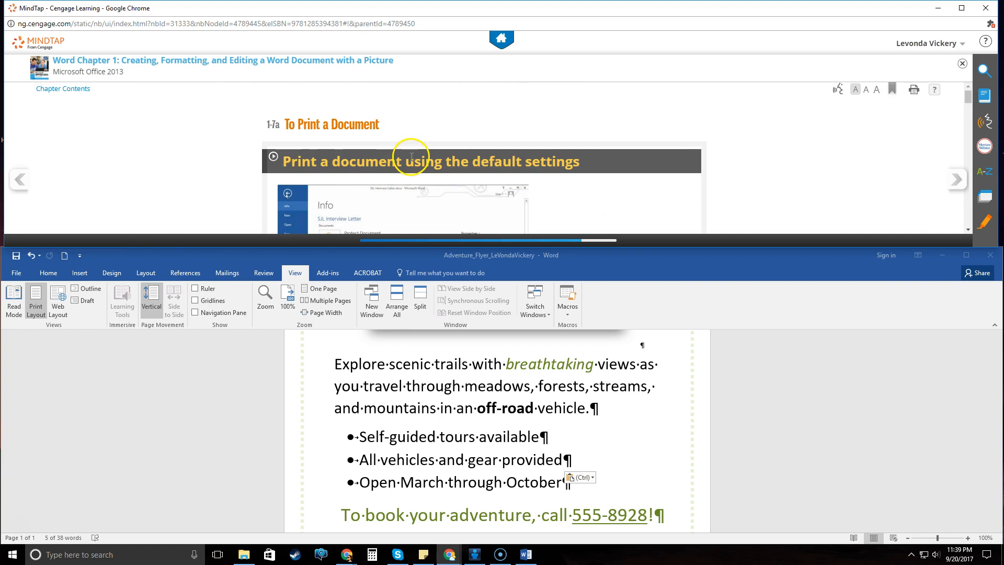
scroll(410, 157, down, 5)
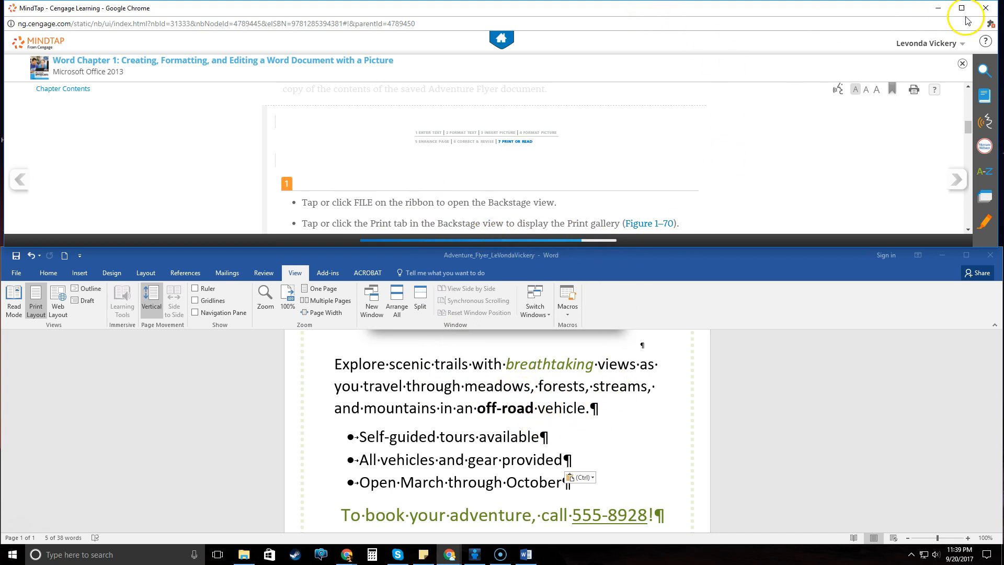
Close the textbook and the flyer, and return to the submission instructions of the Word 2013 Chapter 1 Textbook Project in SAM
click(983, 9)
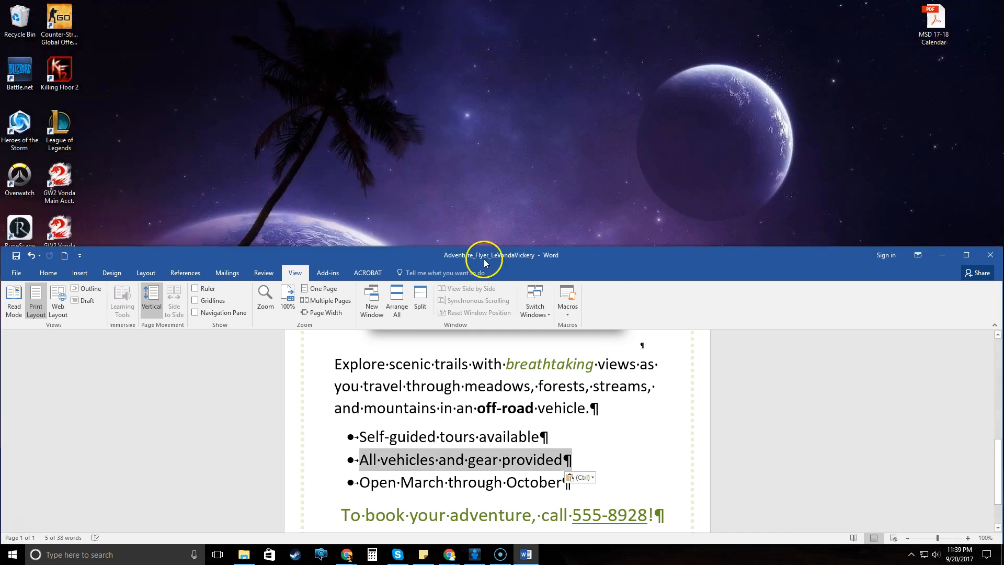
click(990, 254)
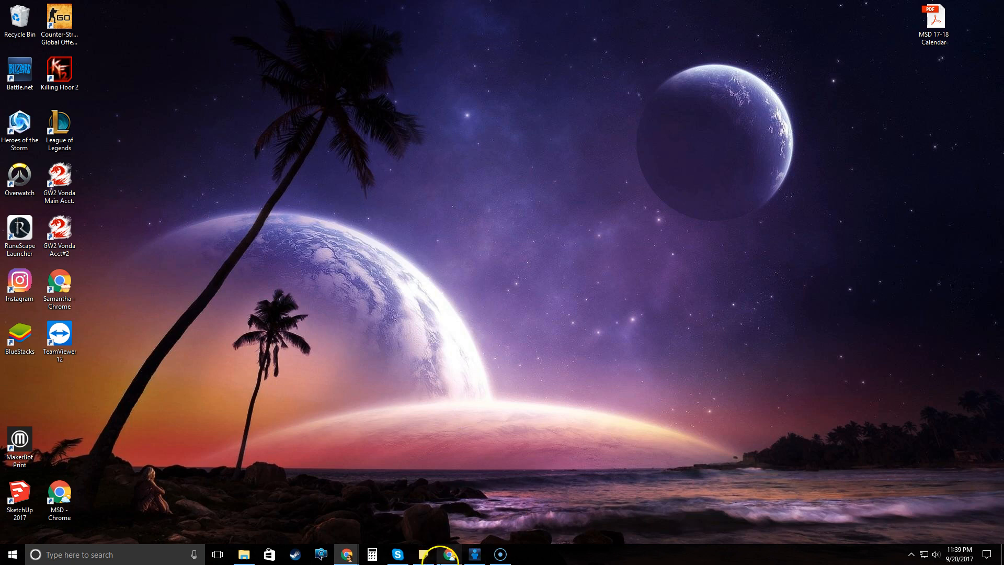
mouse_move(453, 561)
click(557, 515)
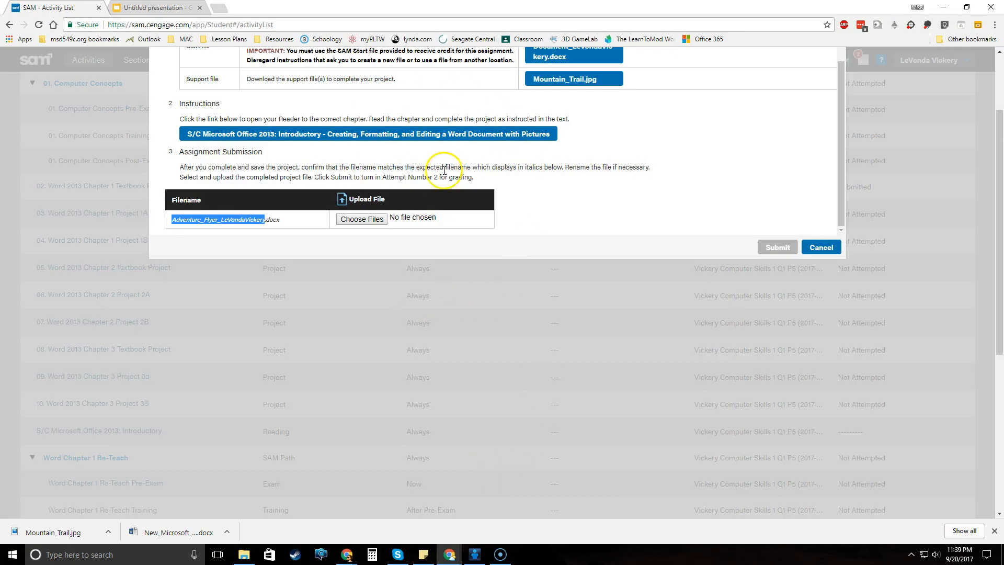
scroll(587, 186, up, 1)
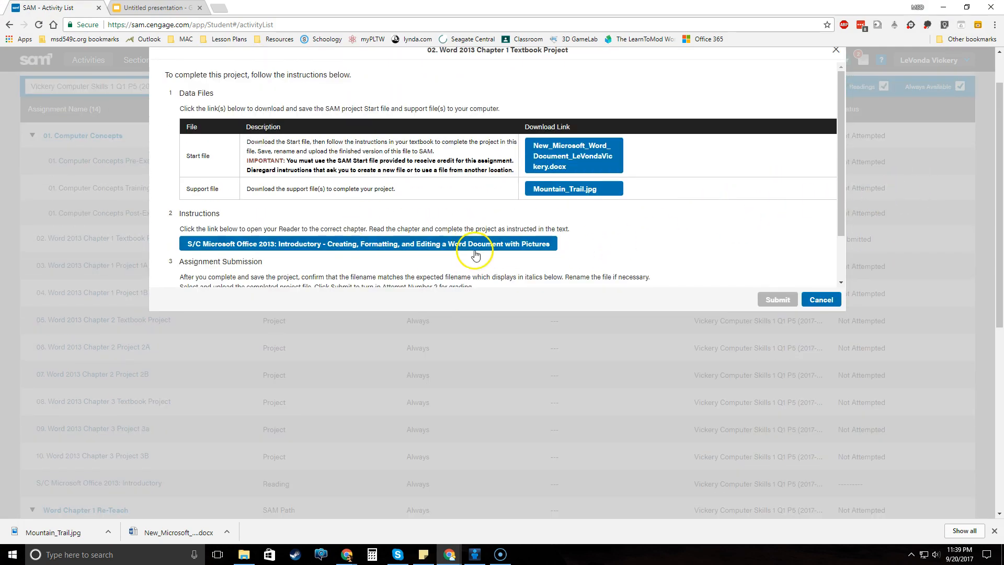
scroll(504, 262, up, 1)
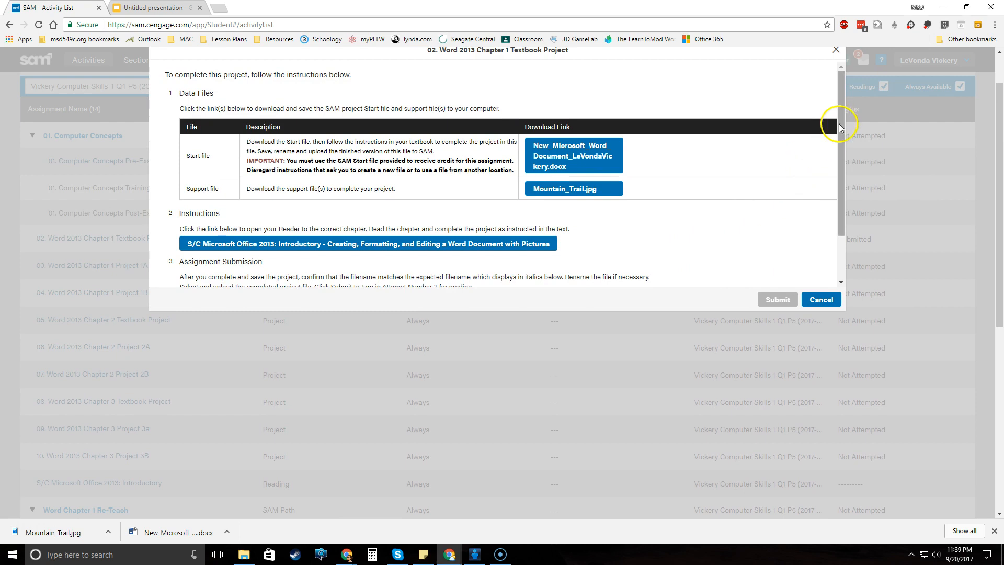
scroll(832, 183, down, 1)
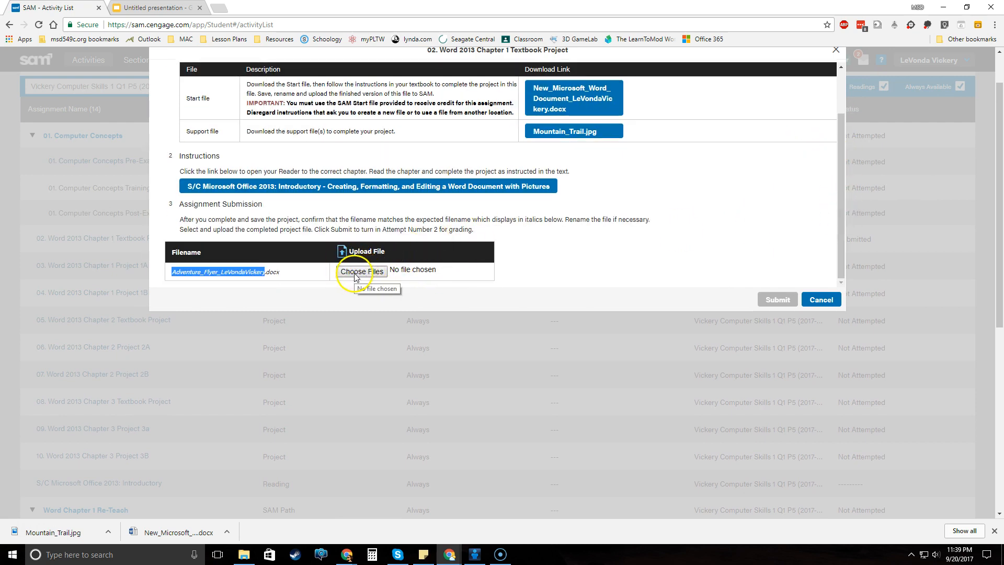
Start choosing the upload file and browse to Computer Skills > 1. Word > 02. Chapter 1 Textbook Project on USB Drive (F:)
click(355, 272)
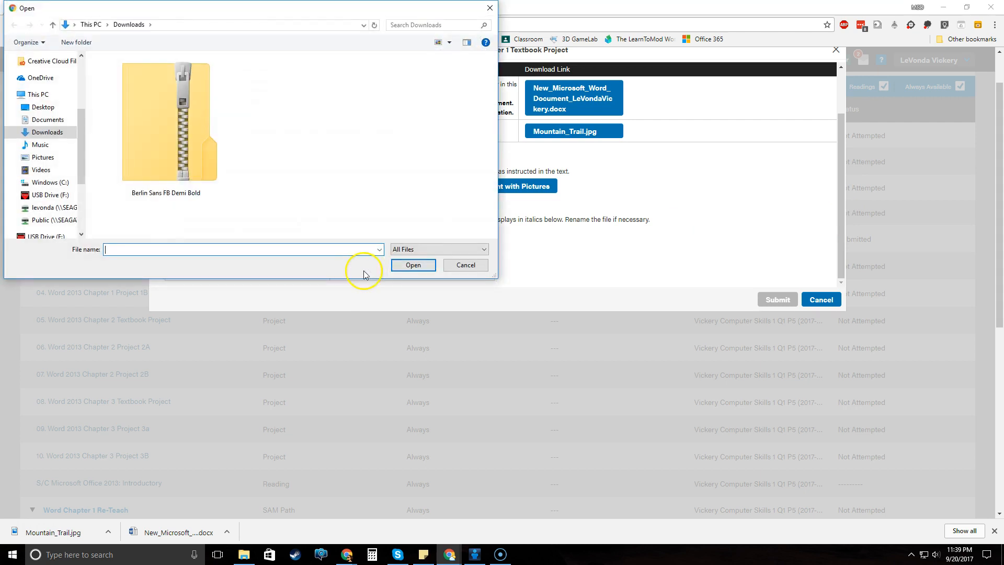
click(45, 195)
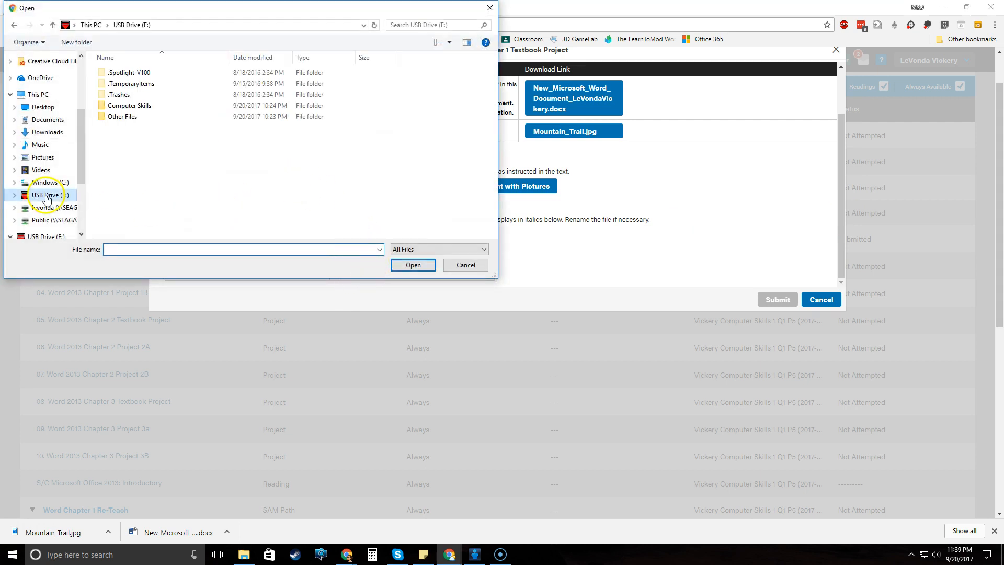
double_click(142, 105)
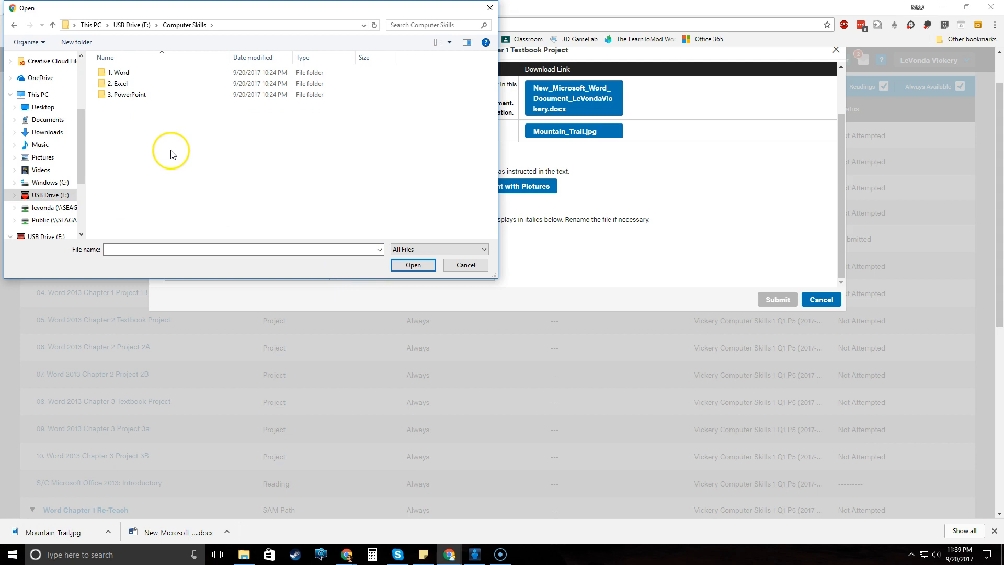
double_click(140, 76)
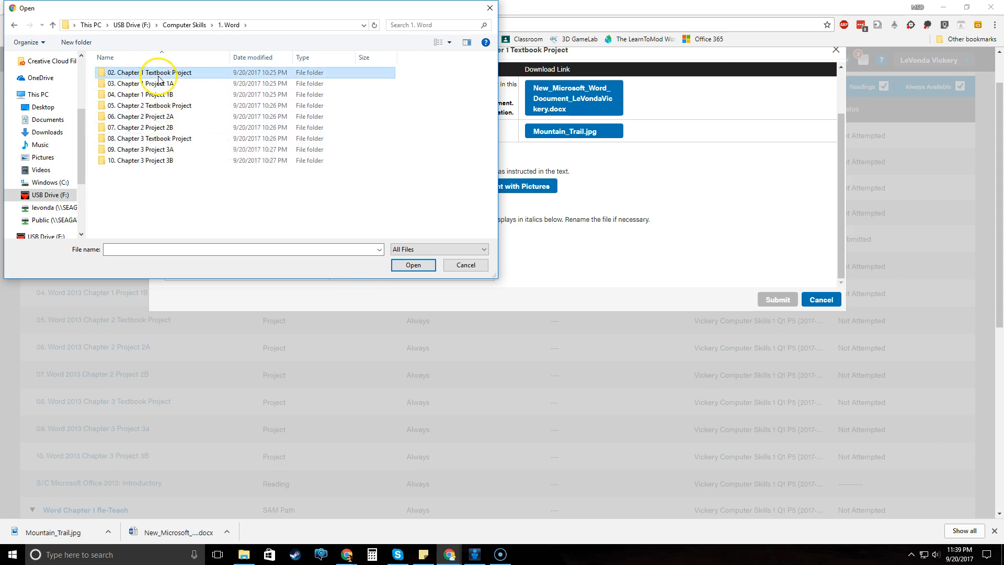
double_click(152, 72)
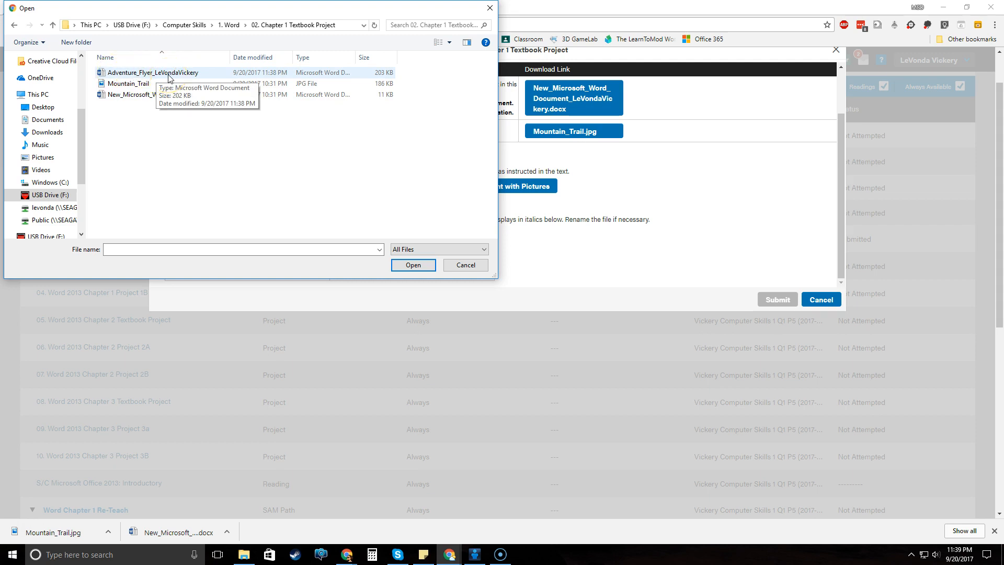
Try to upload the original New_Microsoft_Word_Document start file for the assignment
click(124, 99)
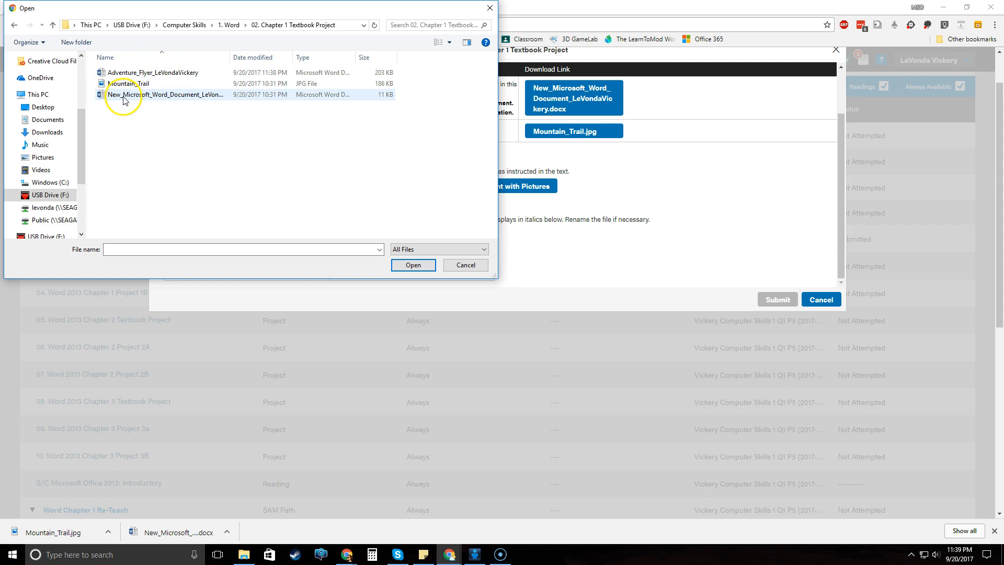
click(124, 99)
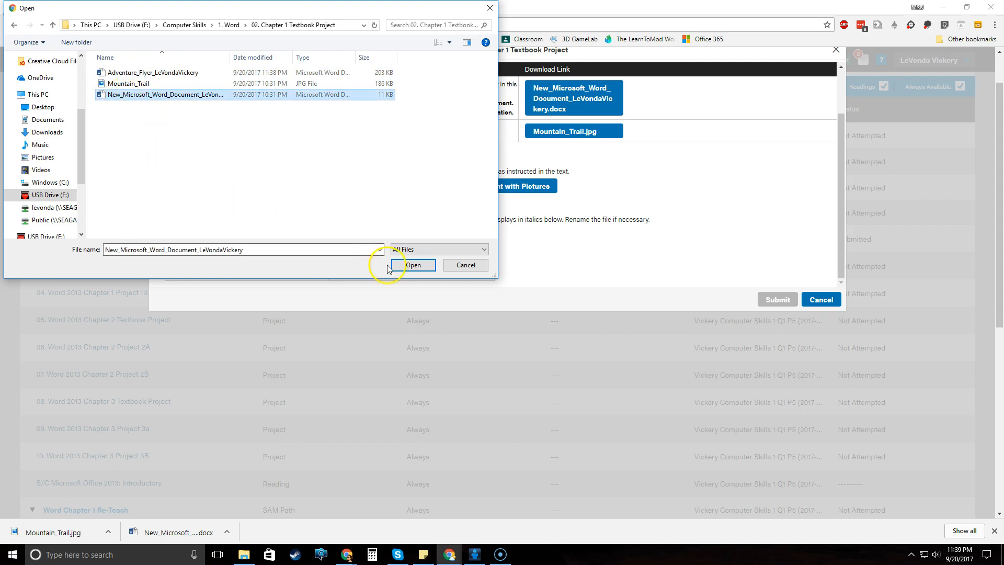
click(408, 267)
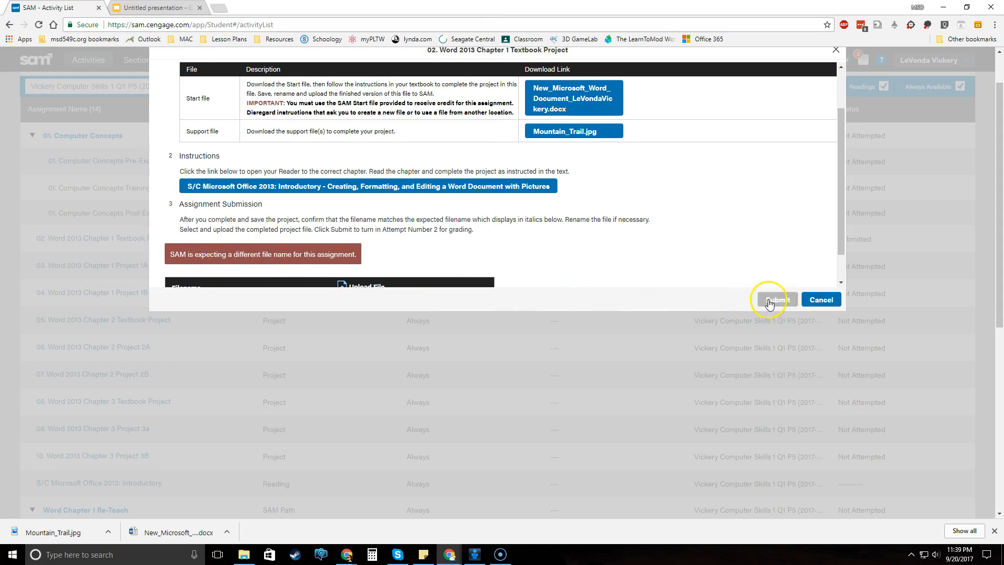
Choose the finished Adventure_Flyer document as the upload file, submit the assignment for grading and close the submission dialog
scroll(308, 251, down, 1)
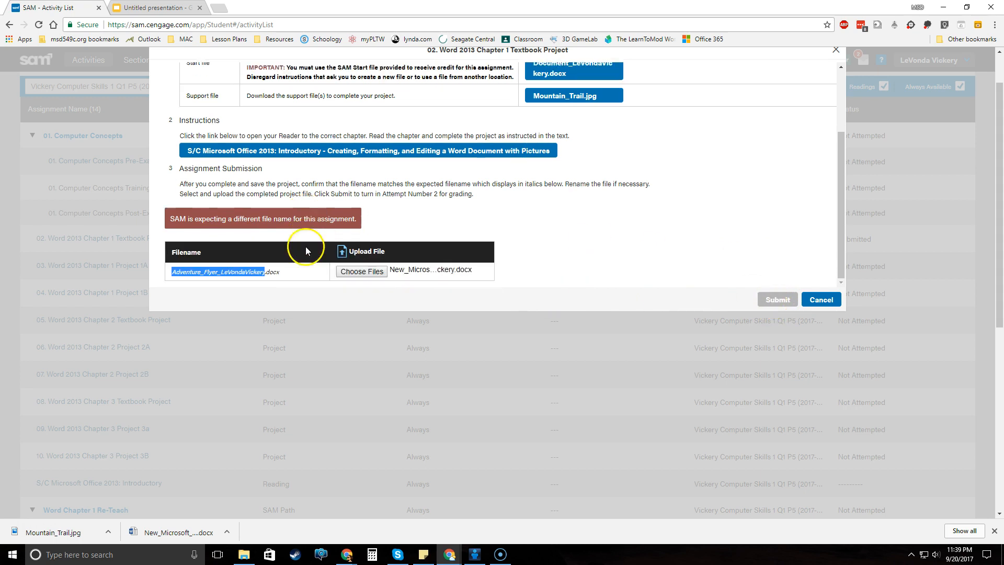
click(361, 272)
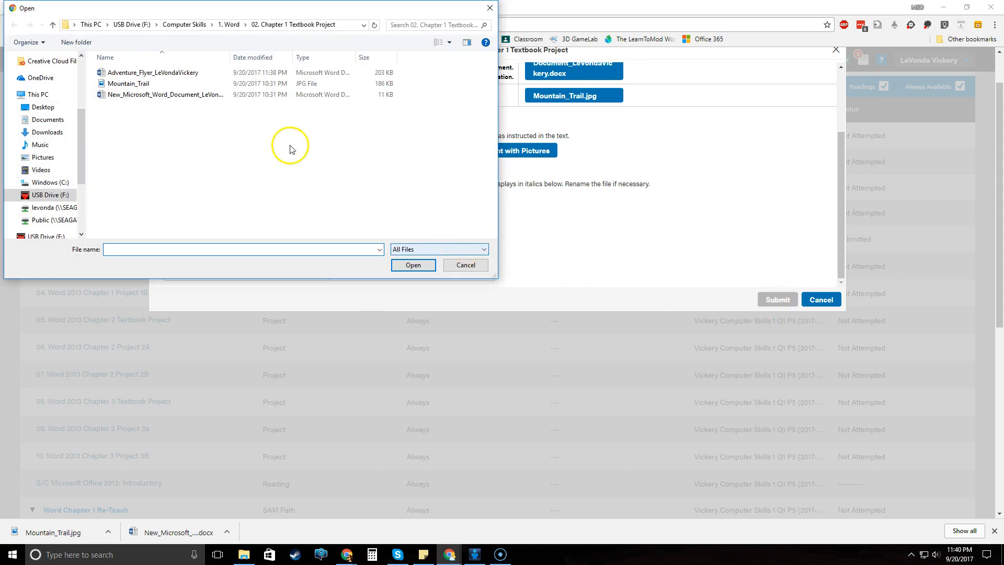
click(127, 74)
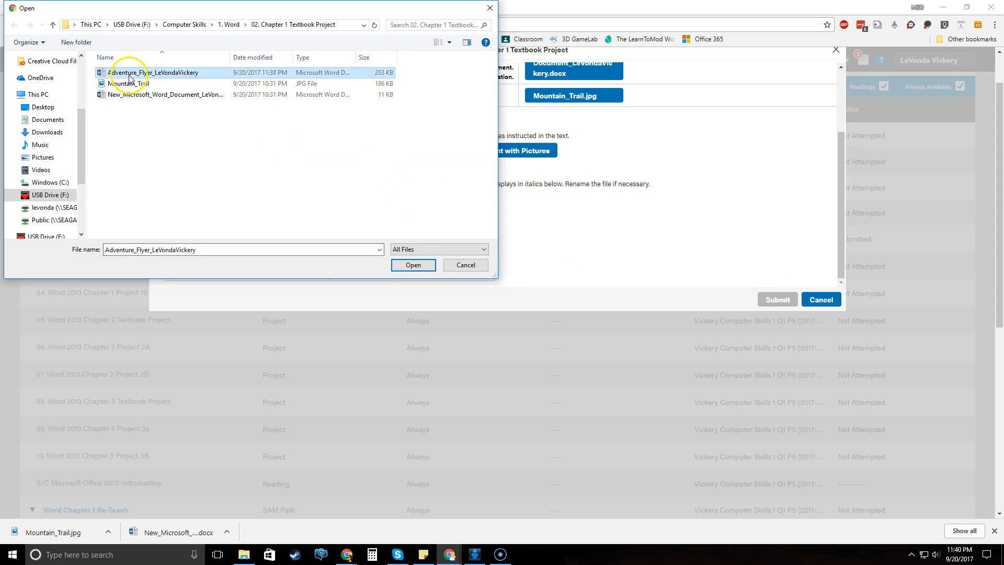
click(406, 264)
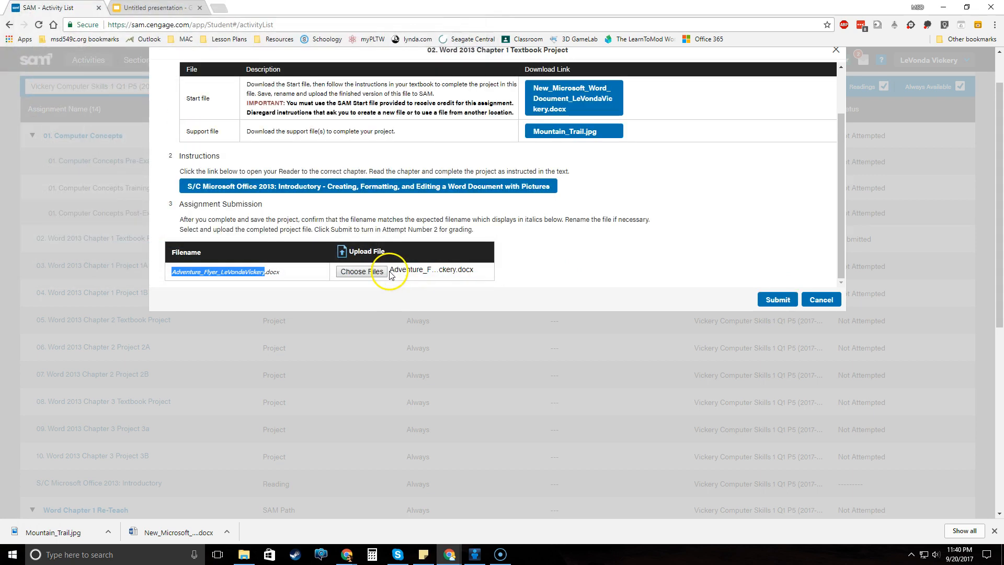
click(778, 301)
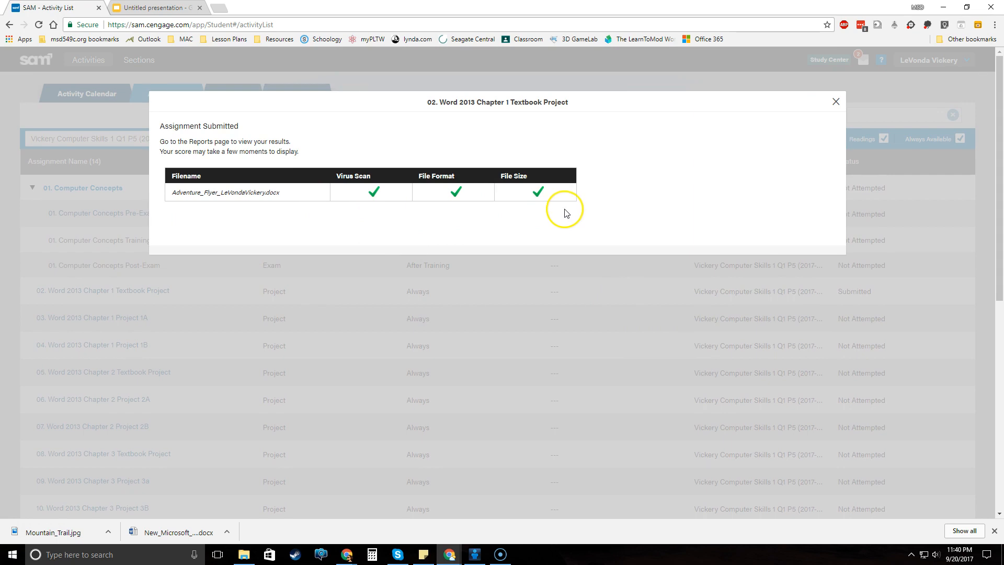
click(835, 101)
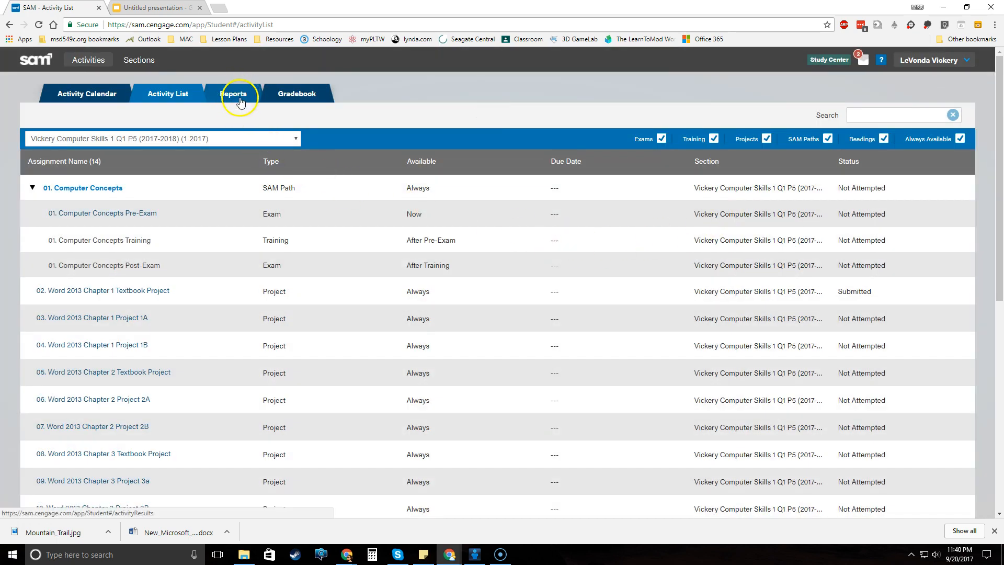
View all SAM reports and check the Chapter 1 Textbook Project scores in the Computer Skills 1 Q1 P5 (2017-2018) section
click(243, 99)
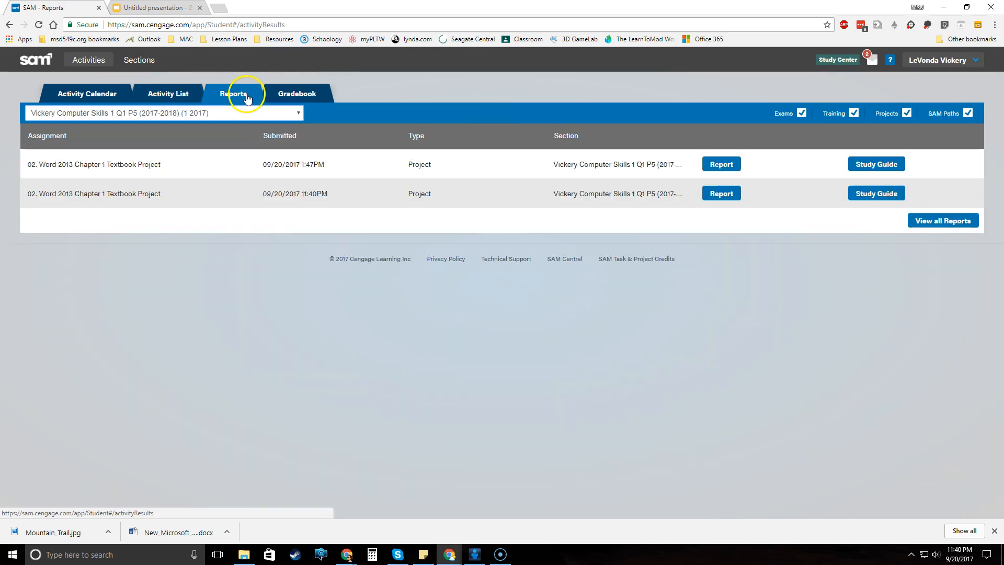
click(932, 224)
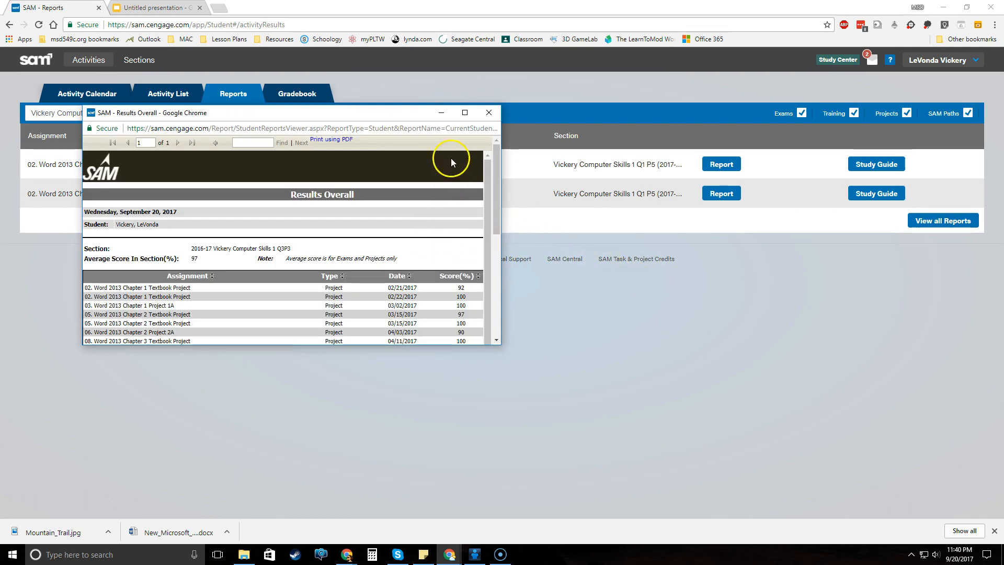
click(465, 113)
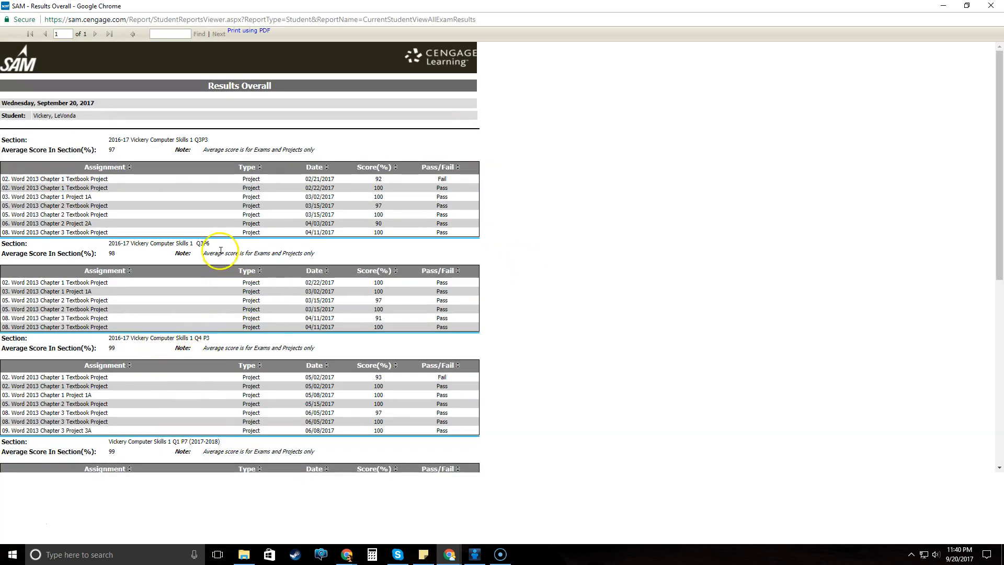
scroll(221, 271, down, 4)
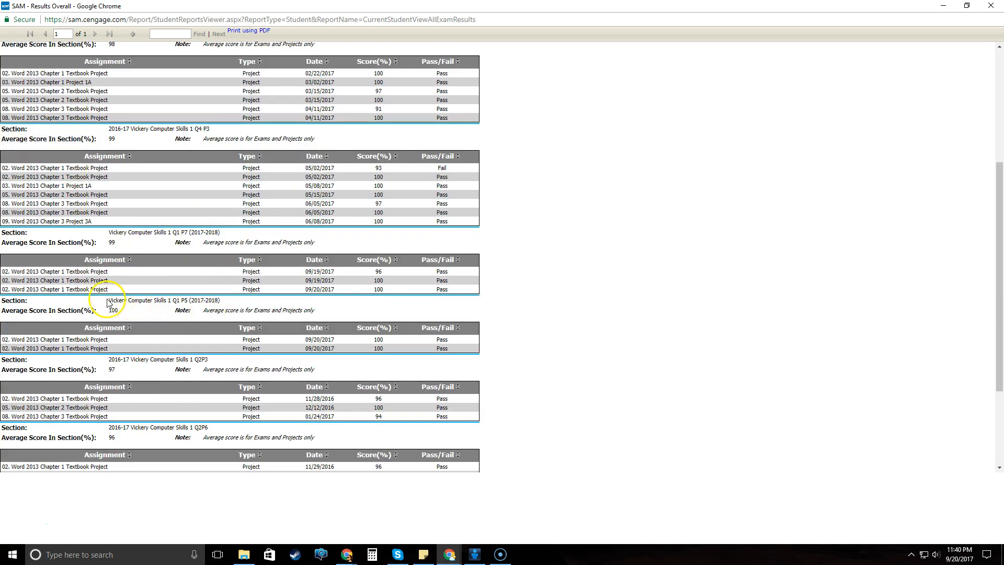
drag(108, 302, 222, 305)
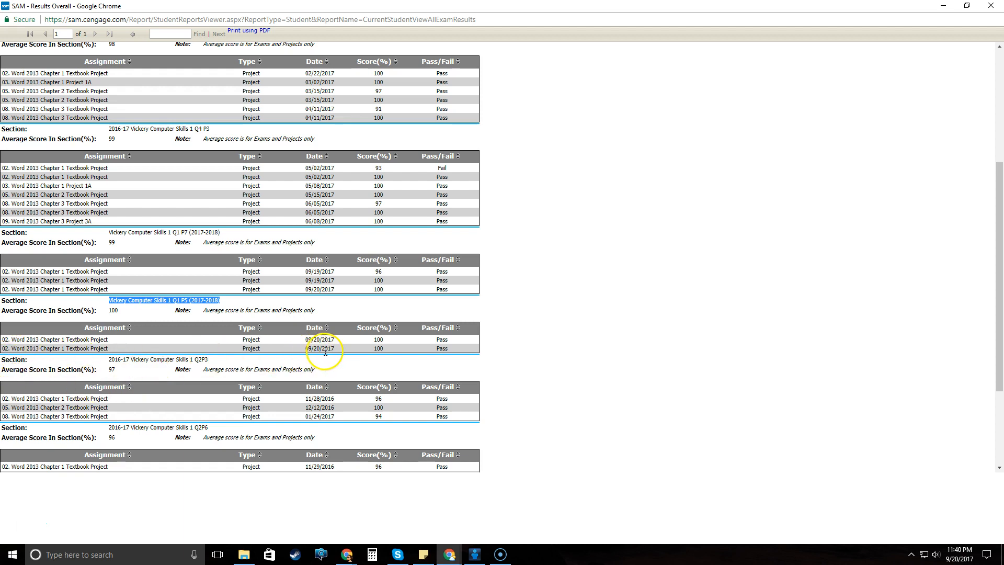
drag(3, 348, 446, 348)
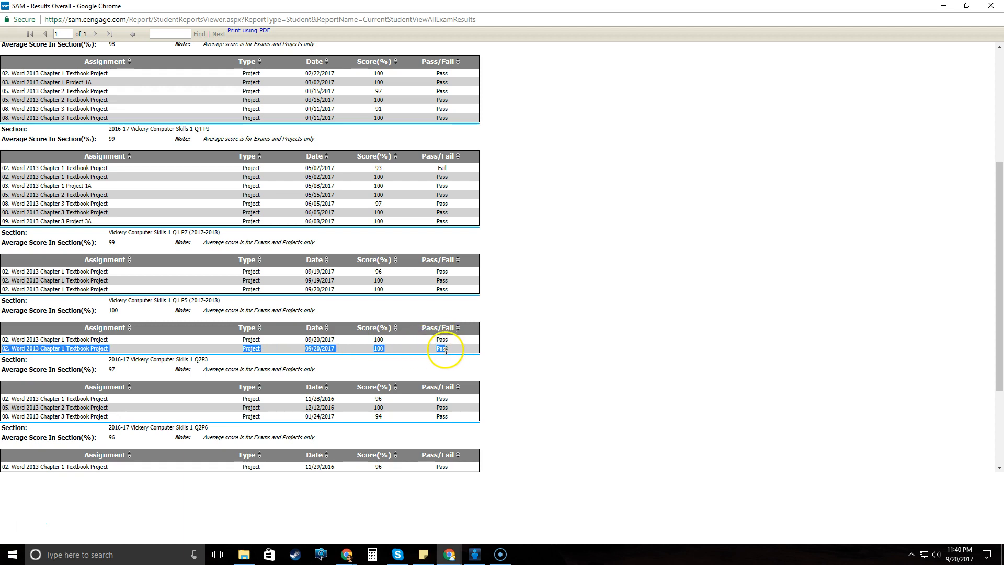
click(445, 349)
drag(366, 351, 387, 349)
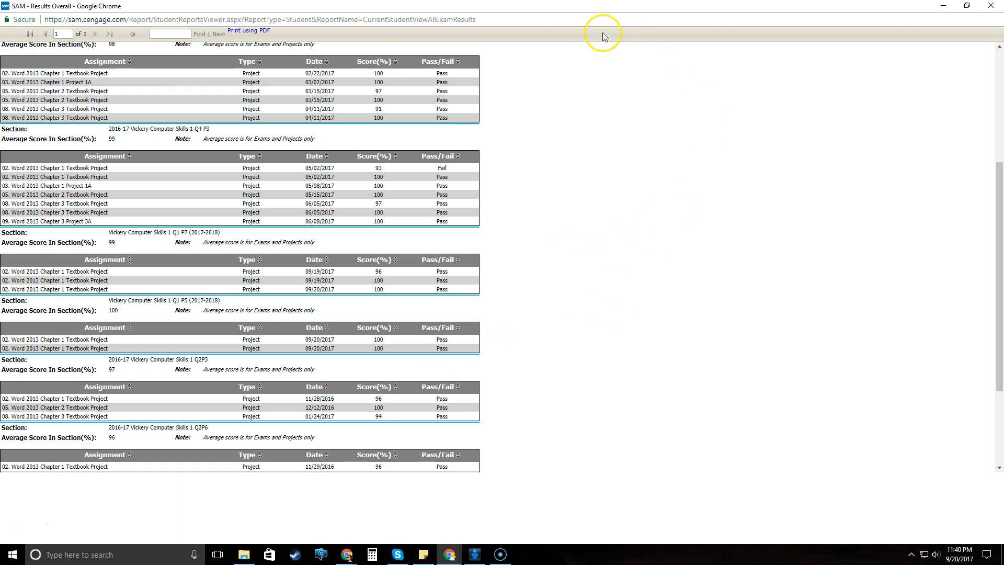
click(990, 8)
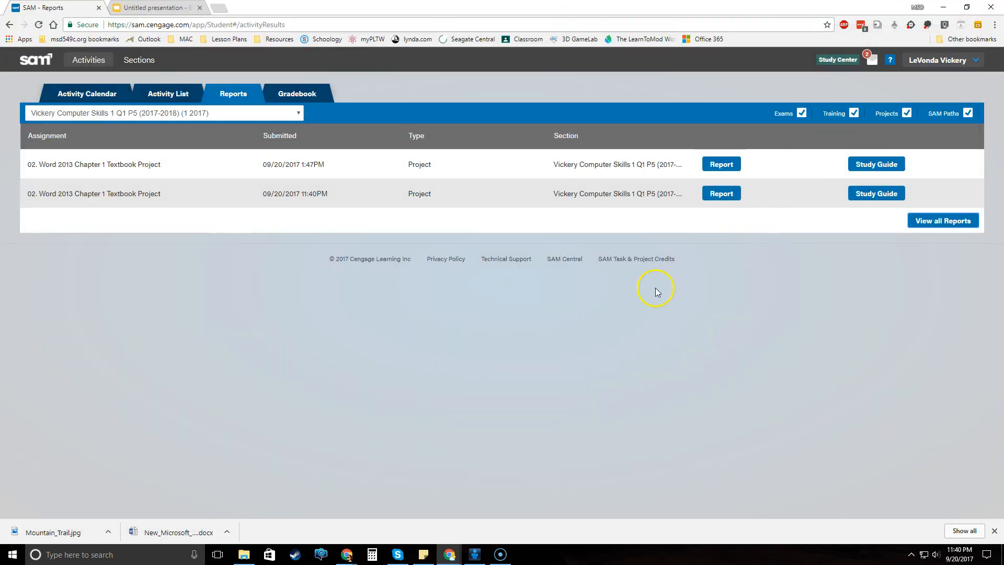
Download the report for the 09/20/2017 11:40PM submission and open it in Word, maximized with editing enabled
click(730, 199)
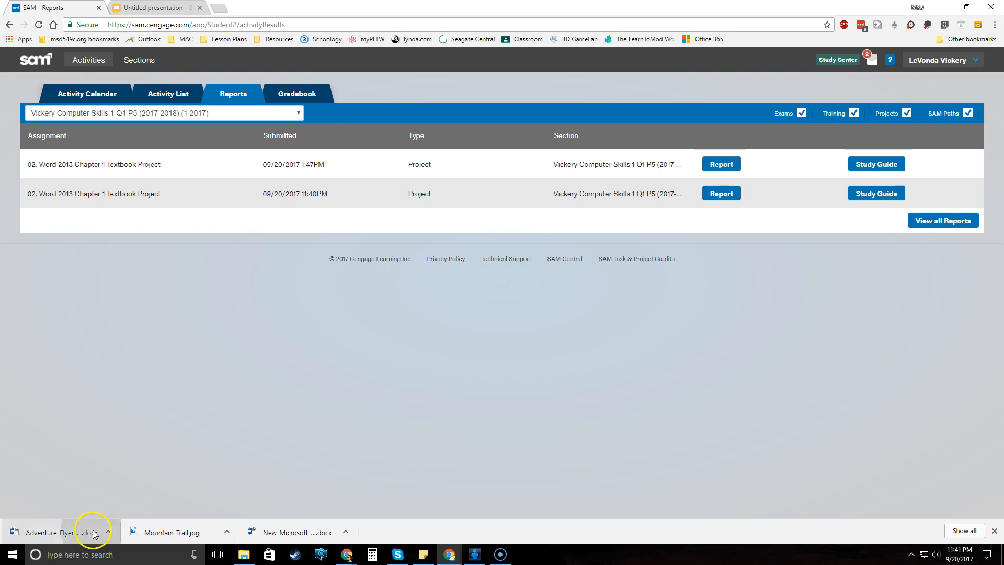
click(85, 532)
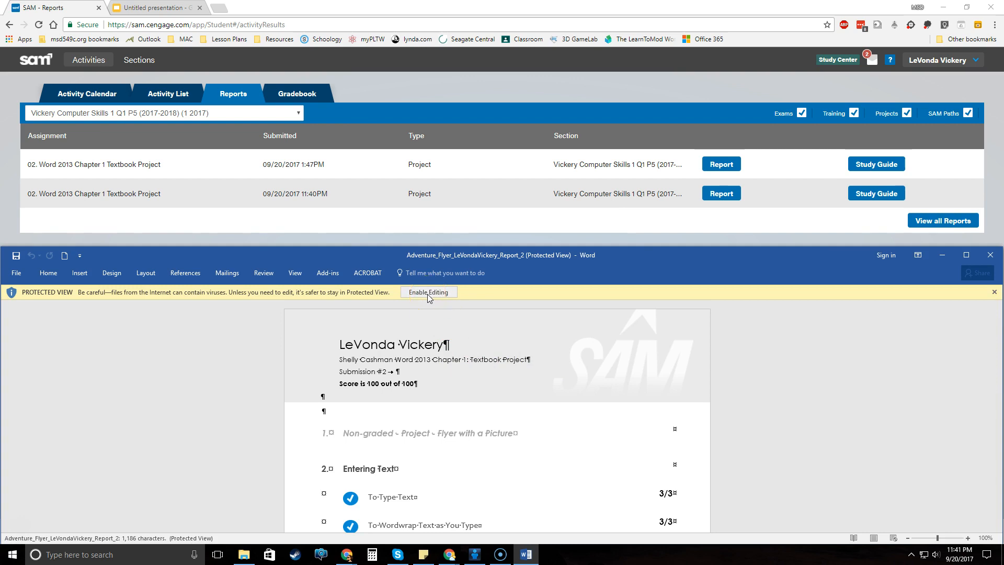
click(427, 293)
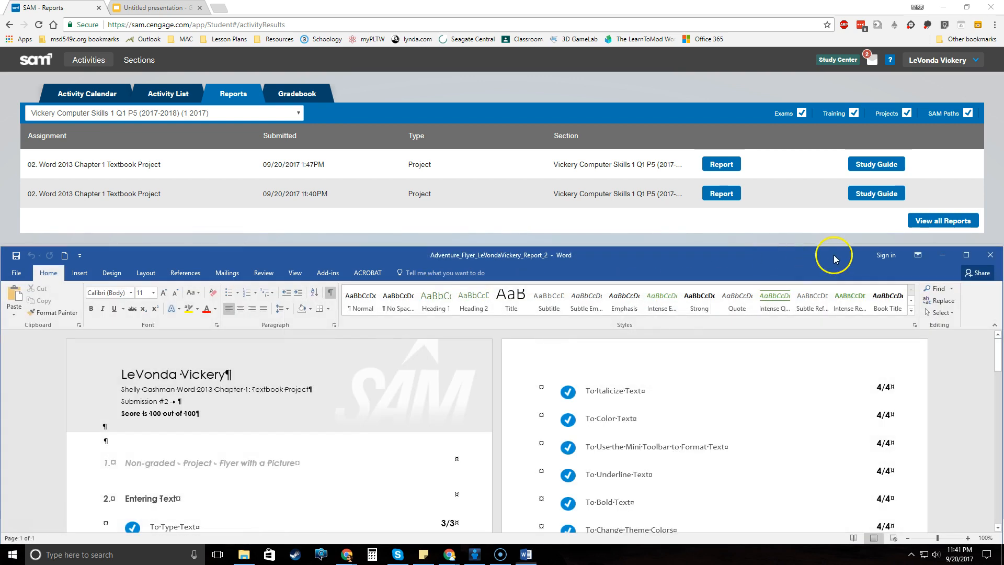
click(965, 255)
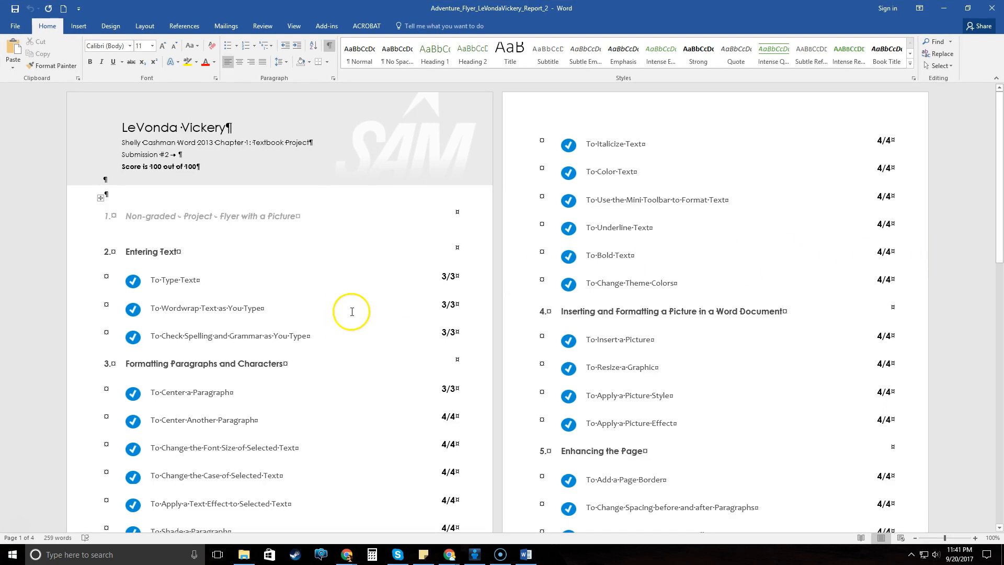
Hide the formatting marks, review the graded tasks and their points in the report, and close it
click(329, 45)
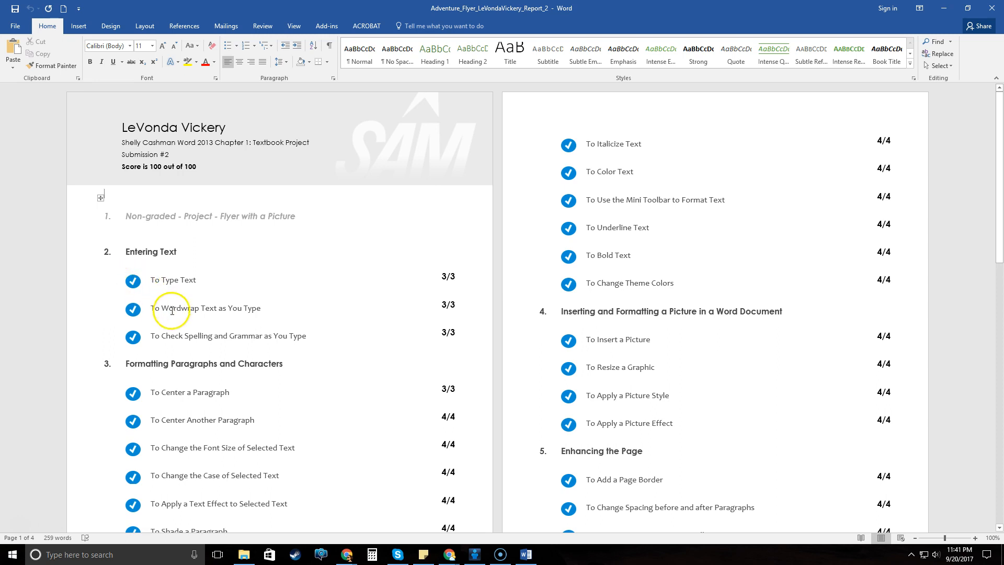
scroll(226, 348, down, 5)
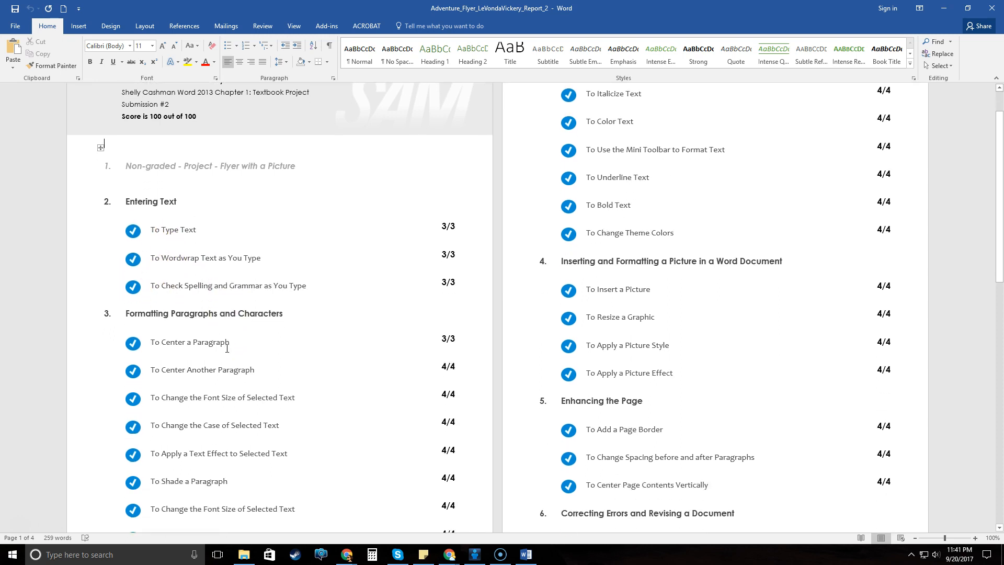
scroll(215, 332, down, 2)
scroll(214, 332, up, 4)
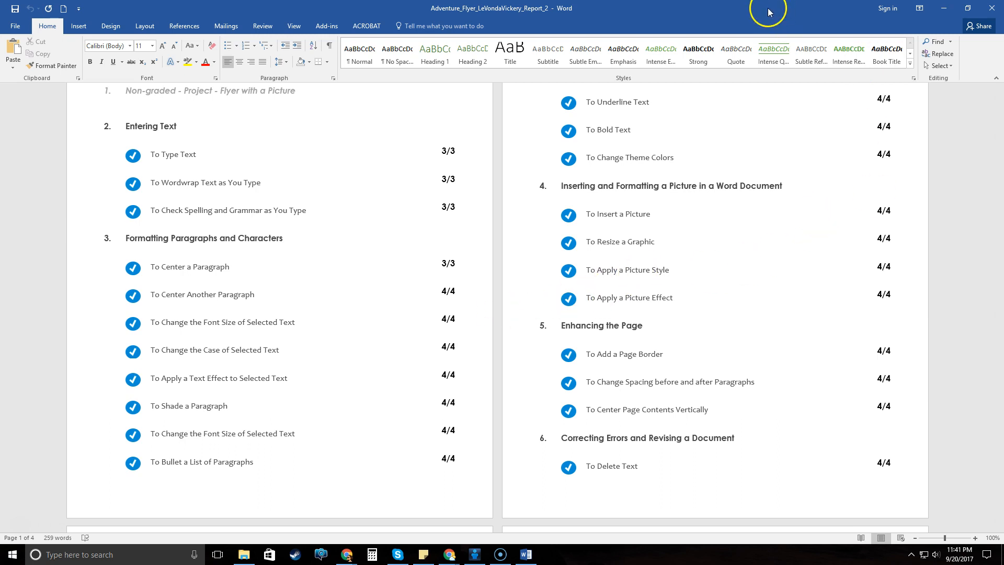
click(982, 11)
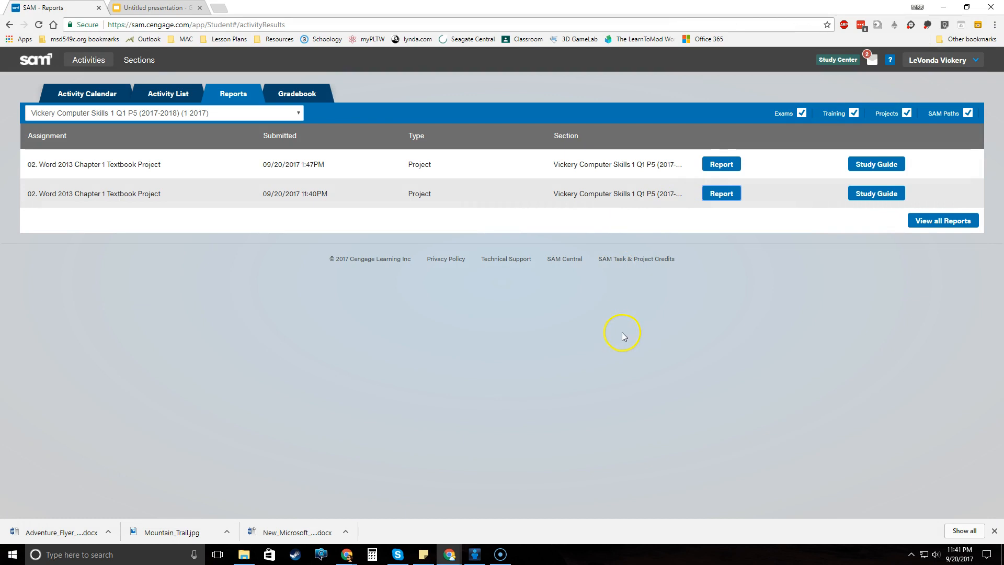